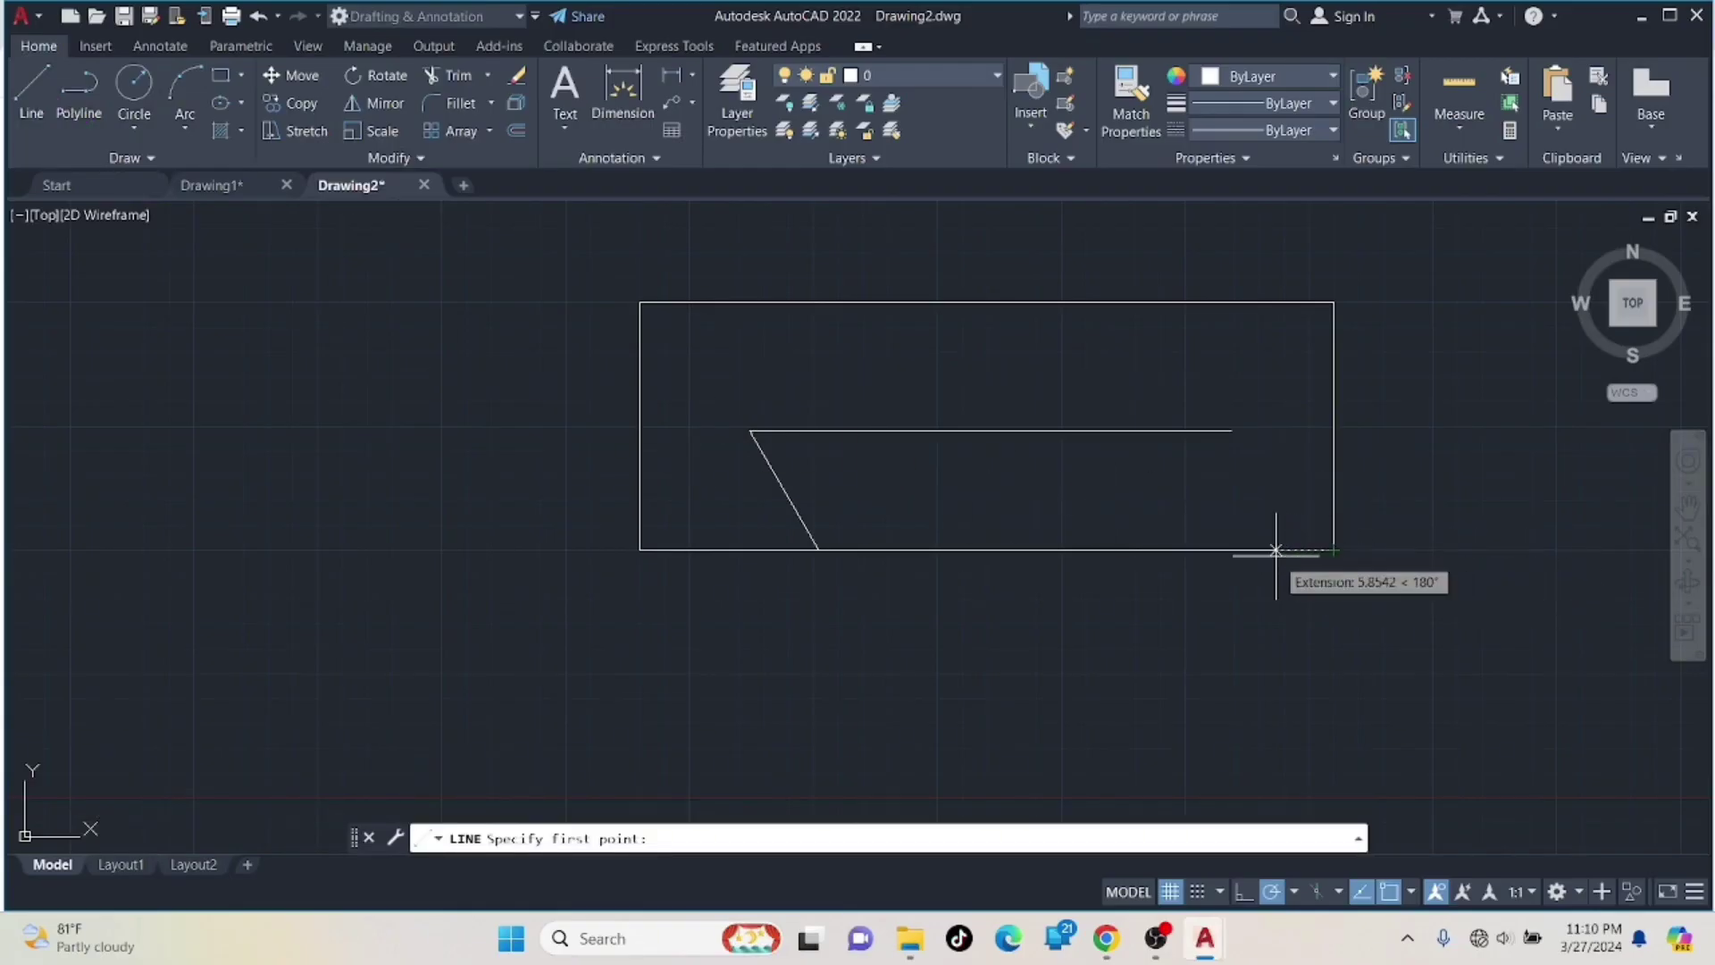
Draw the notch's right slanted side at 60°, starting 18 units along the edge
{"action": "key", "text": "Return"}
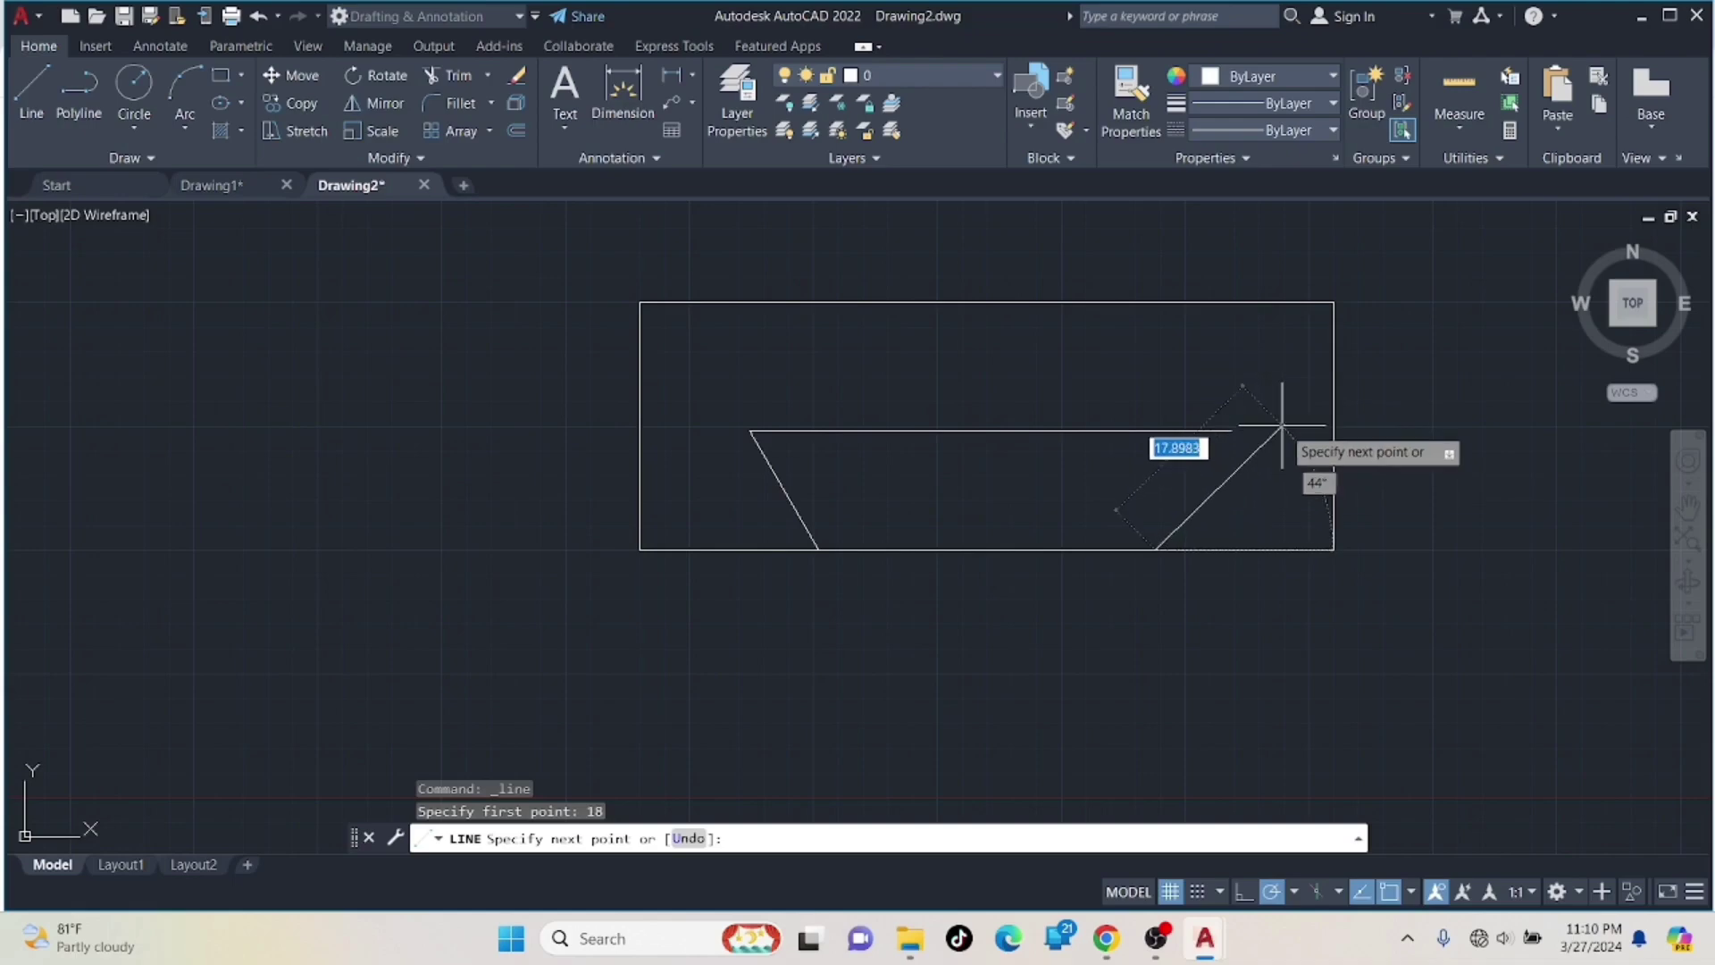
{"action": "key", "text": "Return"}
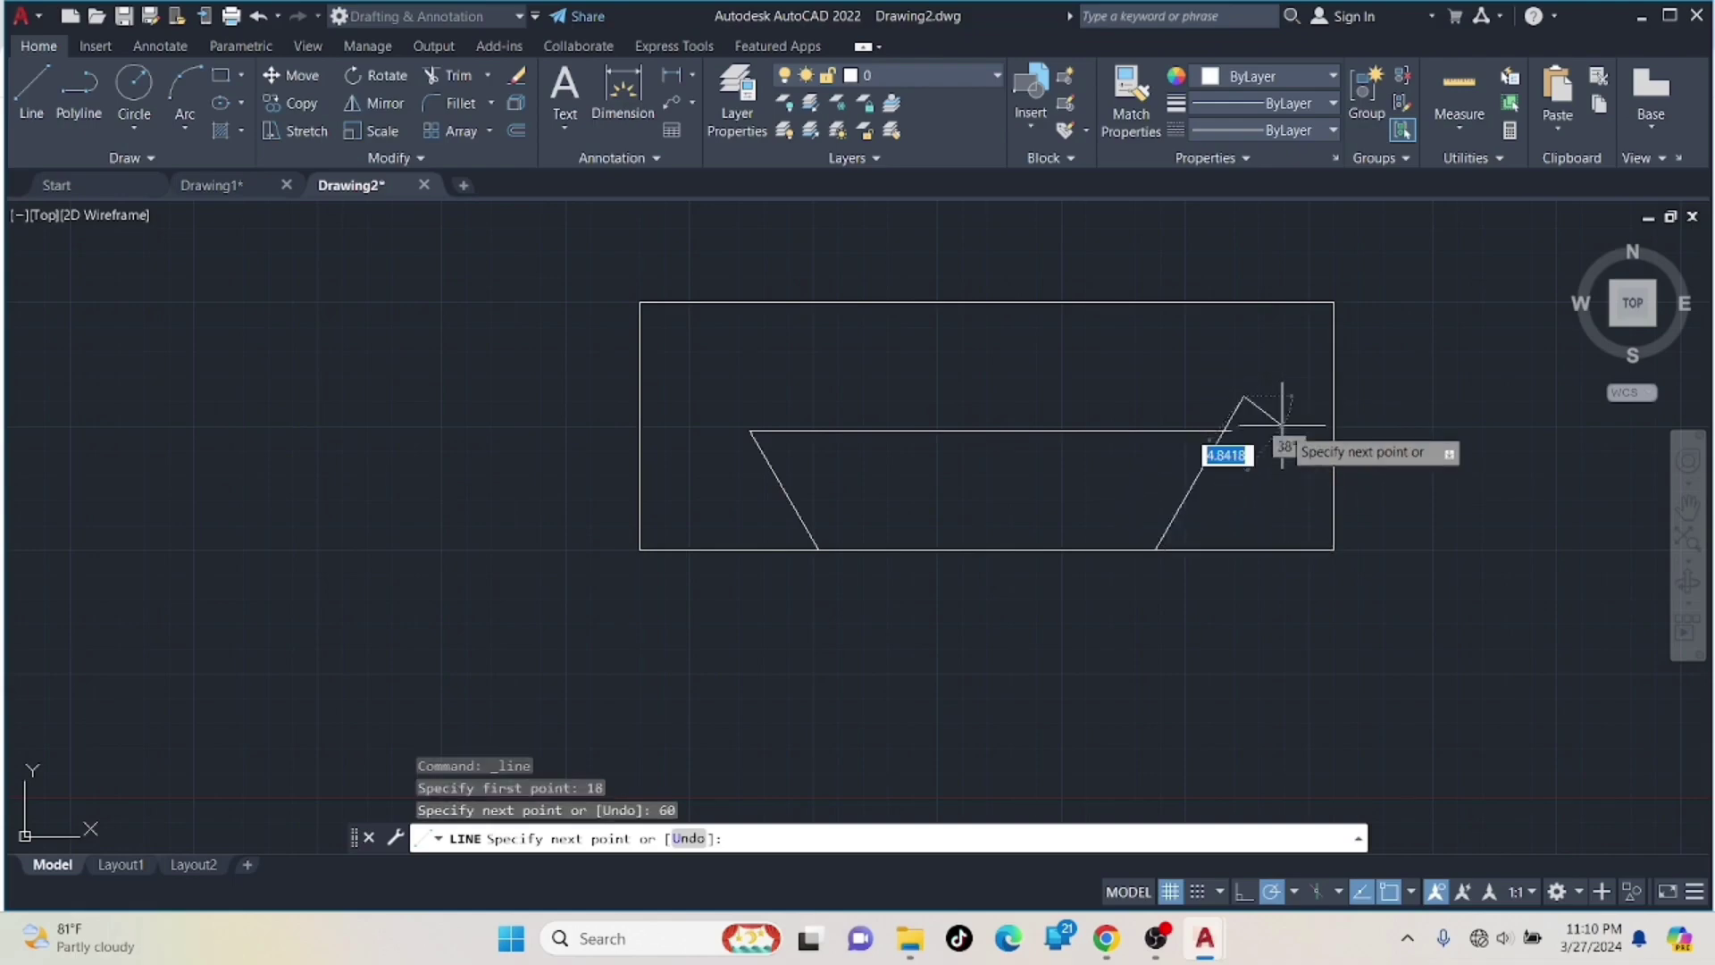
{"action": "key", "text": "Escape"}
Trim the slanted line's overshoot and the bottom edge between the two slanted sides
{"action": "left_click", "coordinate": [449, 75]}
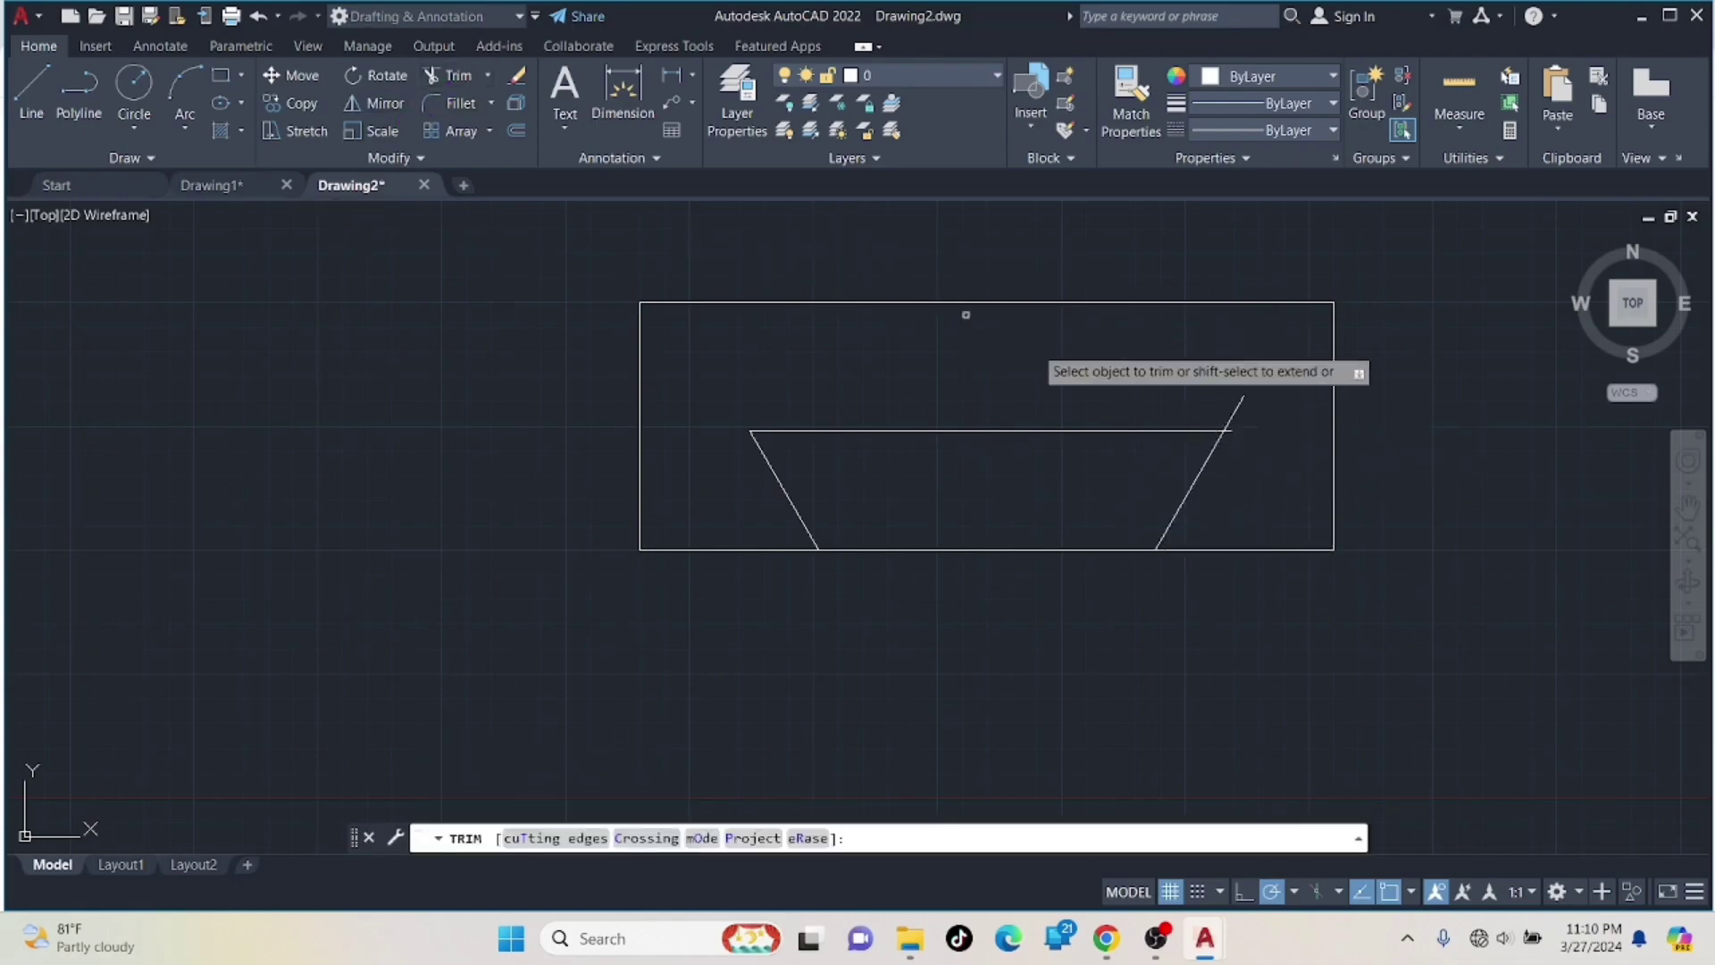
{"action": "left_click", "coordinate": [1239, 413]}
{"action": "left_click", "coordinate": [1117, 547]}
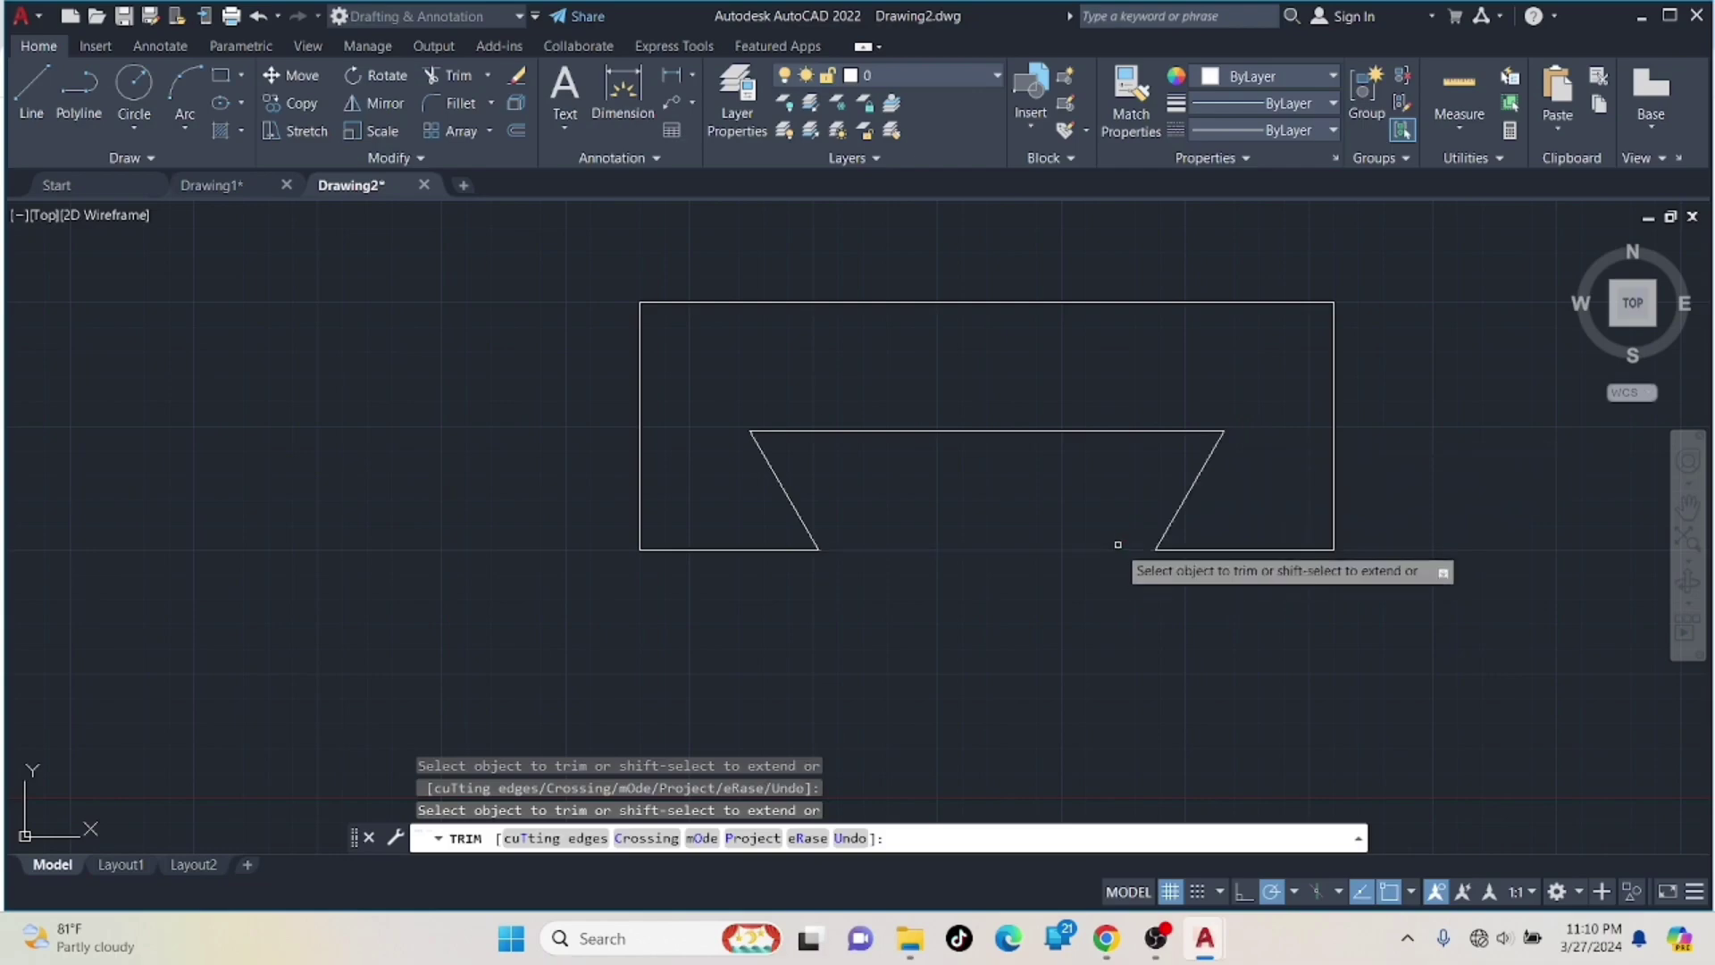
{"action": "scroll", "coordinate": [1064, 463], "scroll_direction": "down", "scroll_amount": 2}
{"action": "scroll", "coordinate": [1064, 463], "scroll_direction": "down", "scroll_amount": 2}
Draw a second rectangle 120 wide with its first corner offset 50 units
{"action": "left_click", "coordinate": [221, 76]}
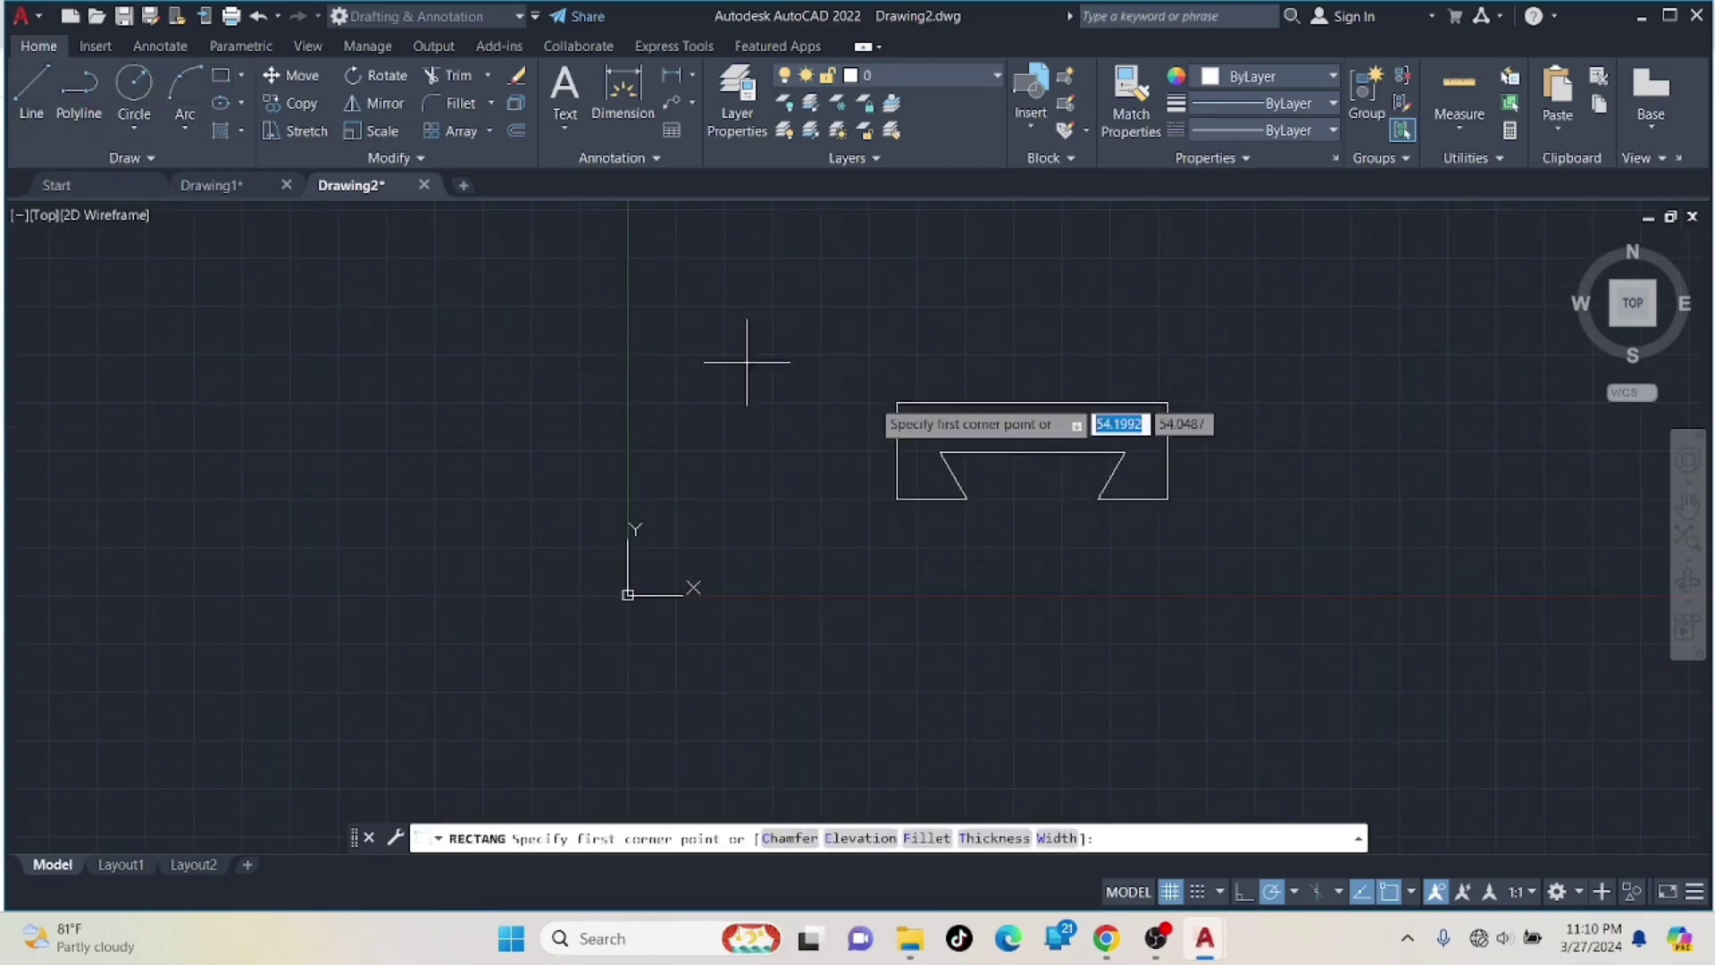
{"action": "type", "text": "50"}
{"action": "key", "text": "Return"}
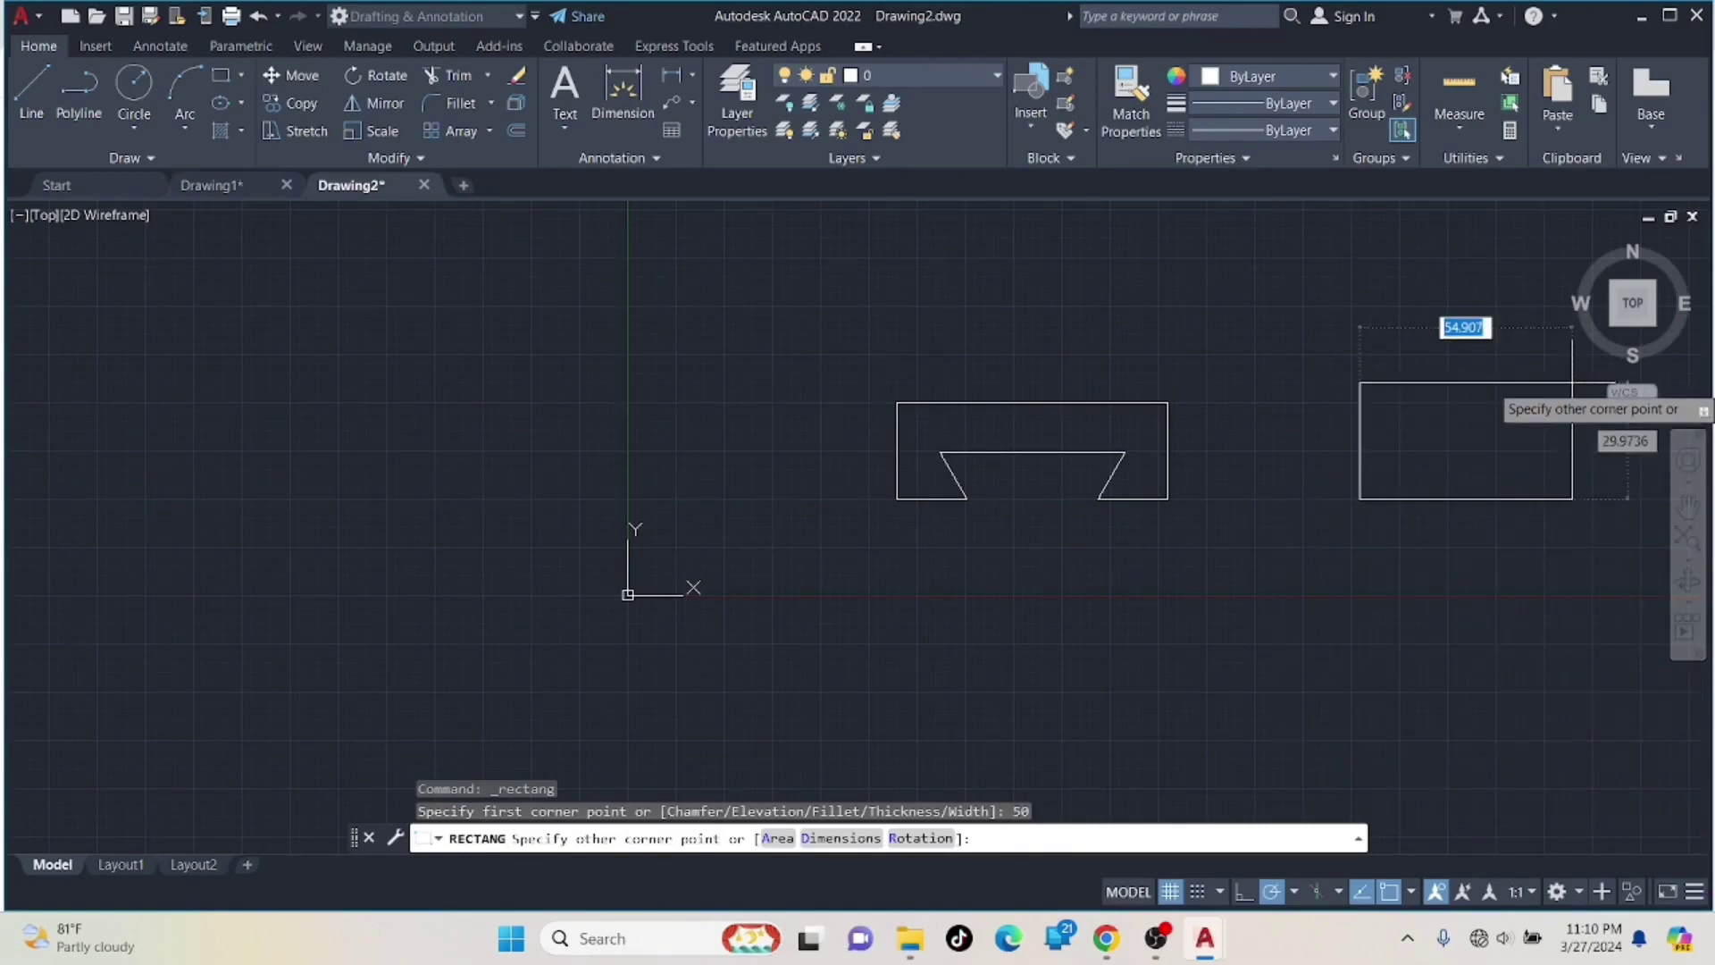
{"action": "type", "text": "0"}
{"action": "key", "text": "Tab"}
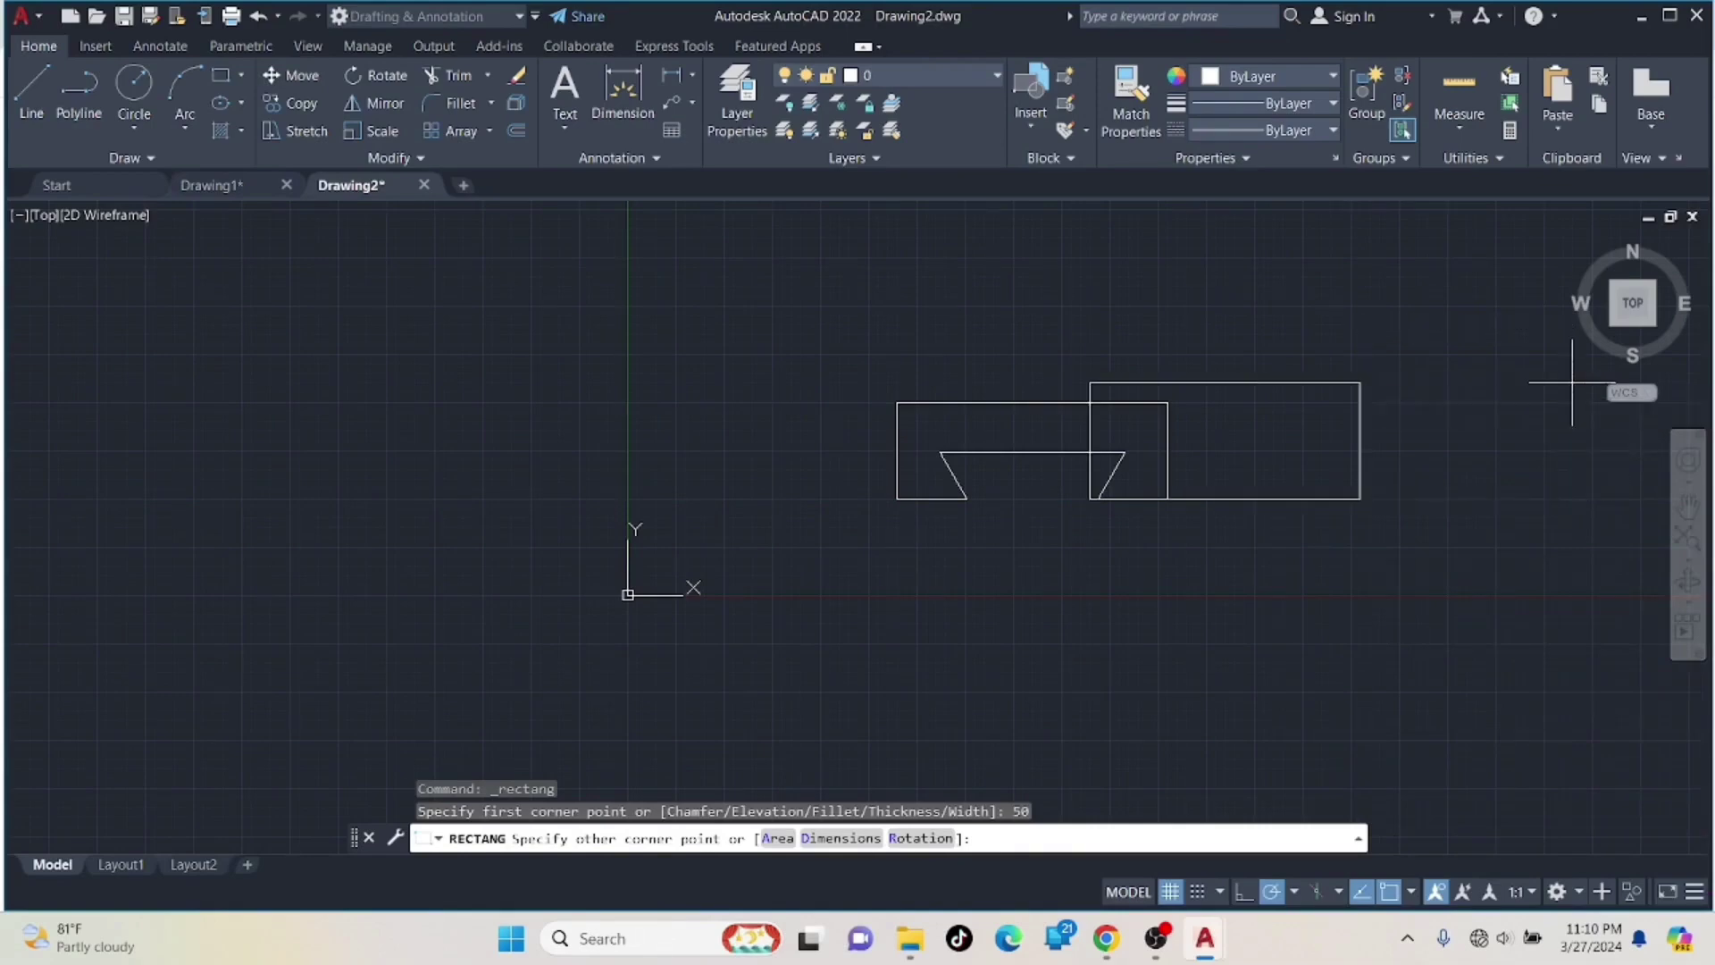
{"action": "key", "text": "Return"}
{"action": "middle_click_drag", "start_coordinate": [1433, 357], "coordinate": [1076, 390]}
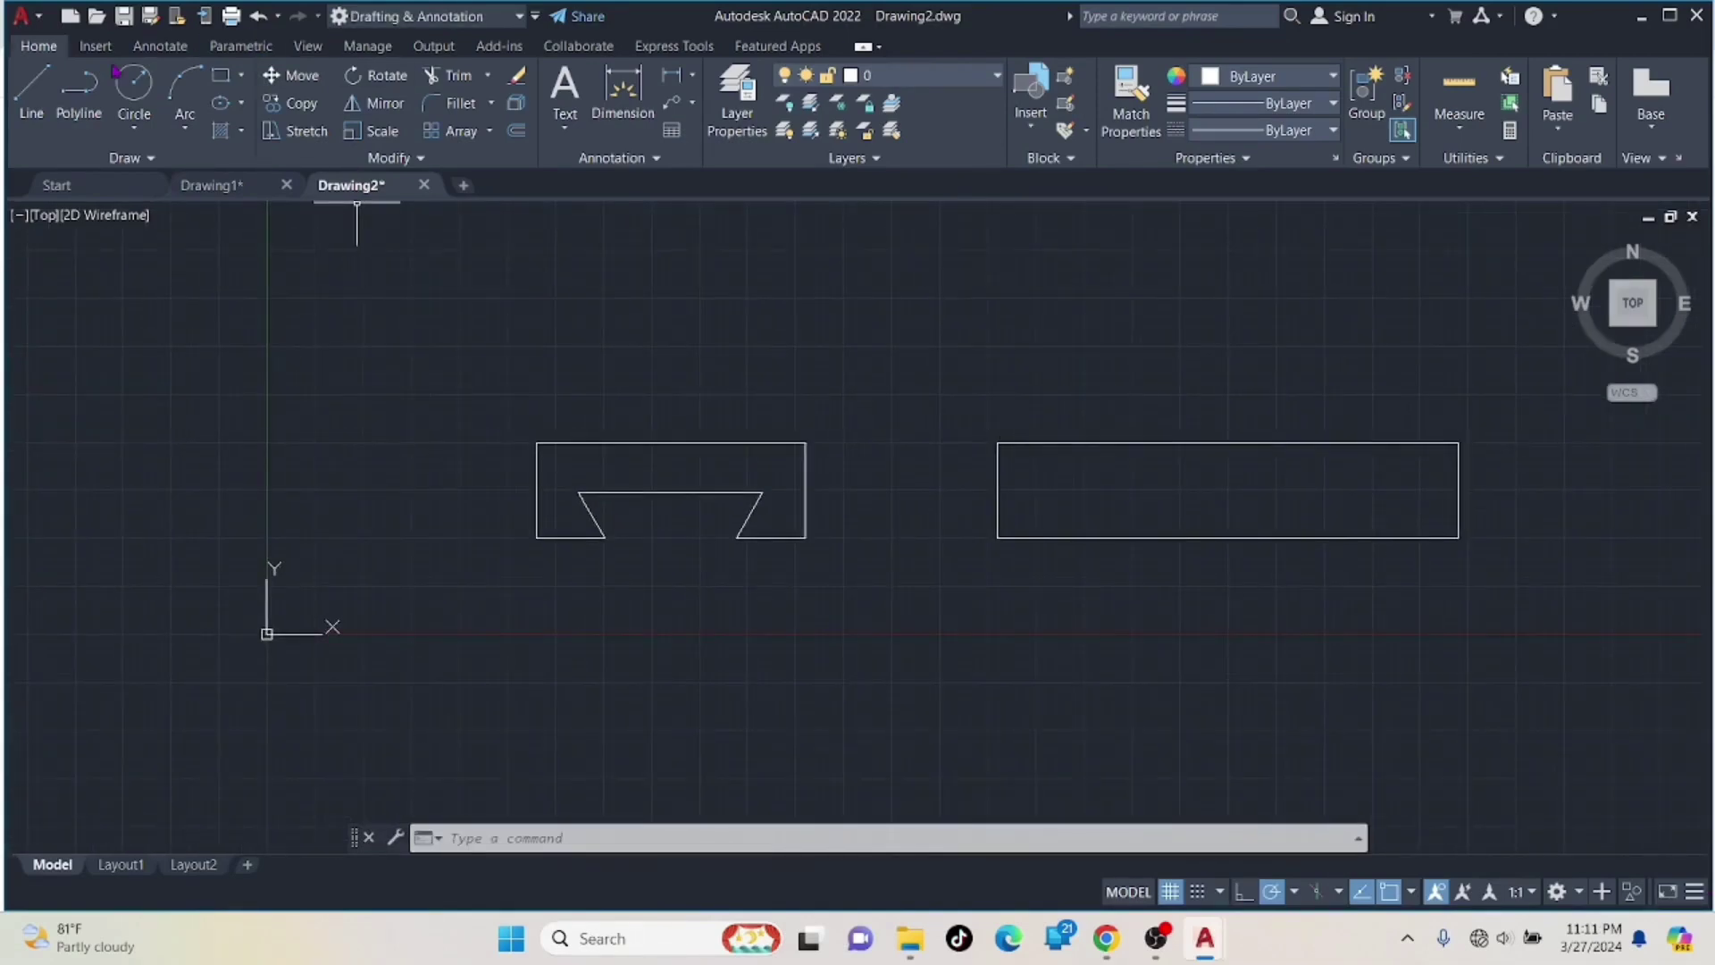
Draw a 43-unit vertical line up from 50 units along the rectangle's top
{"action": "type", "text": "l"}
{"action": "key", "text": "Return"}
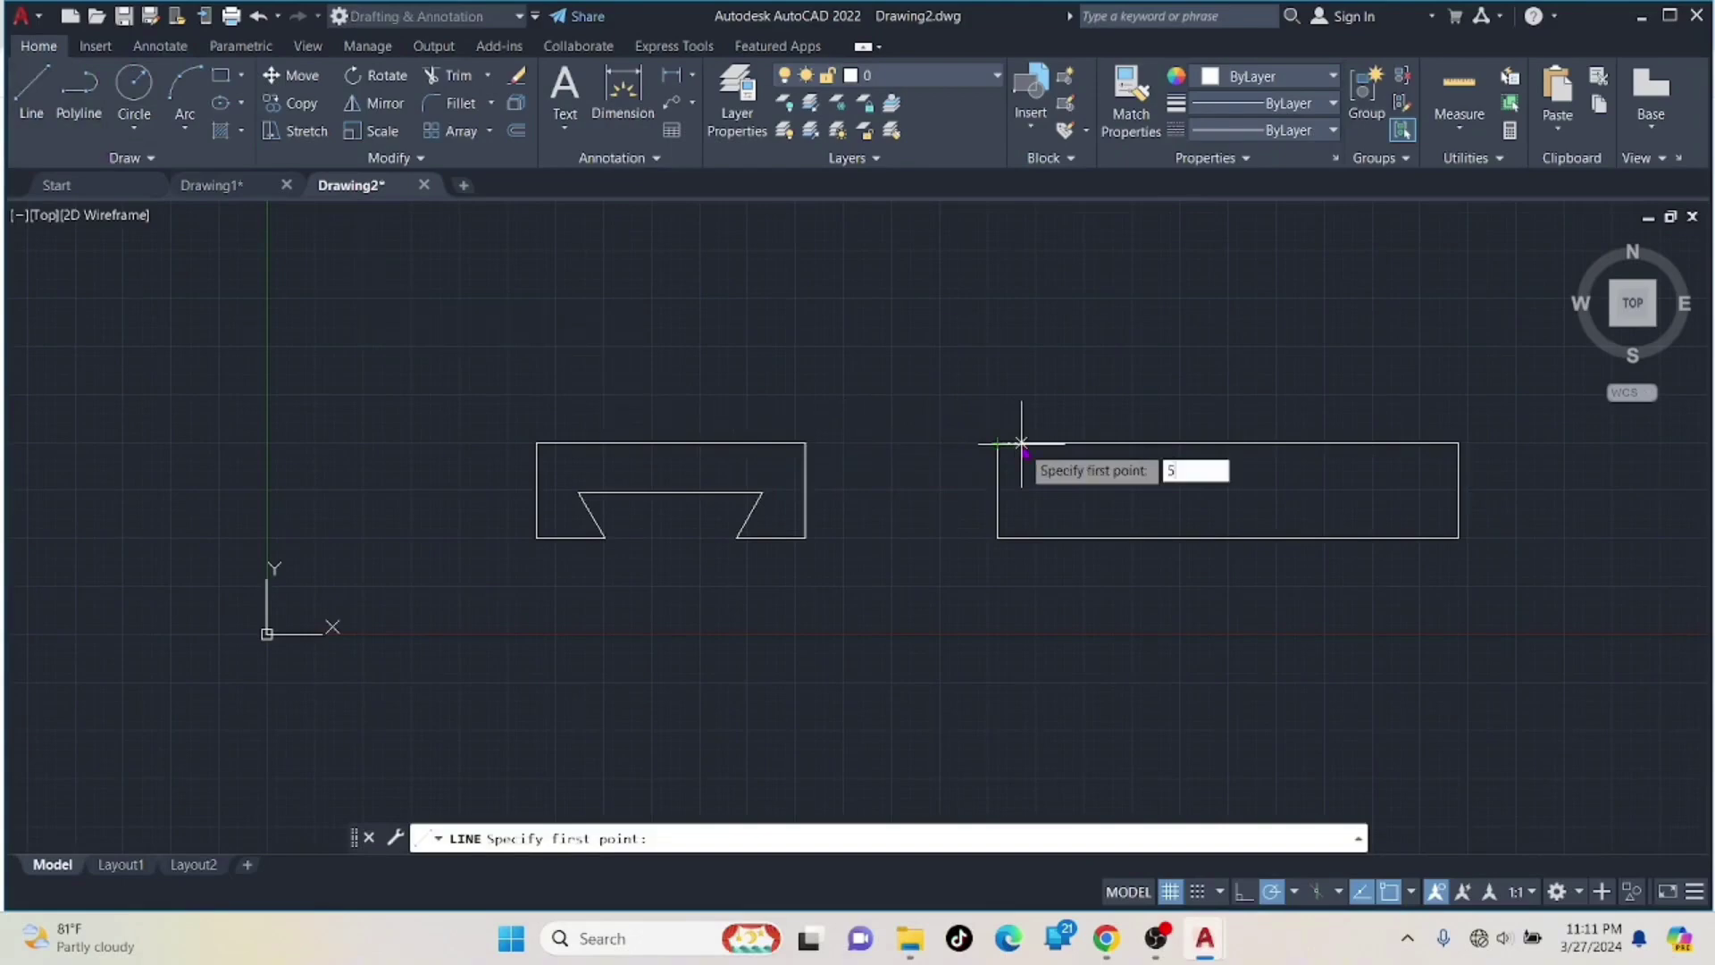
{"action": "type", "text": "0"}
{"action": "key", "text": "Return"}
{"action": "type", "text": "43"}
{"action": "key", "text": "Return"}
{"action": "key", "text": "Escape"}
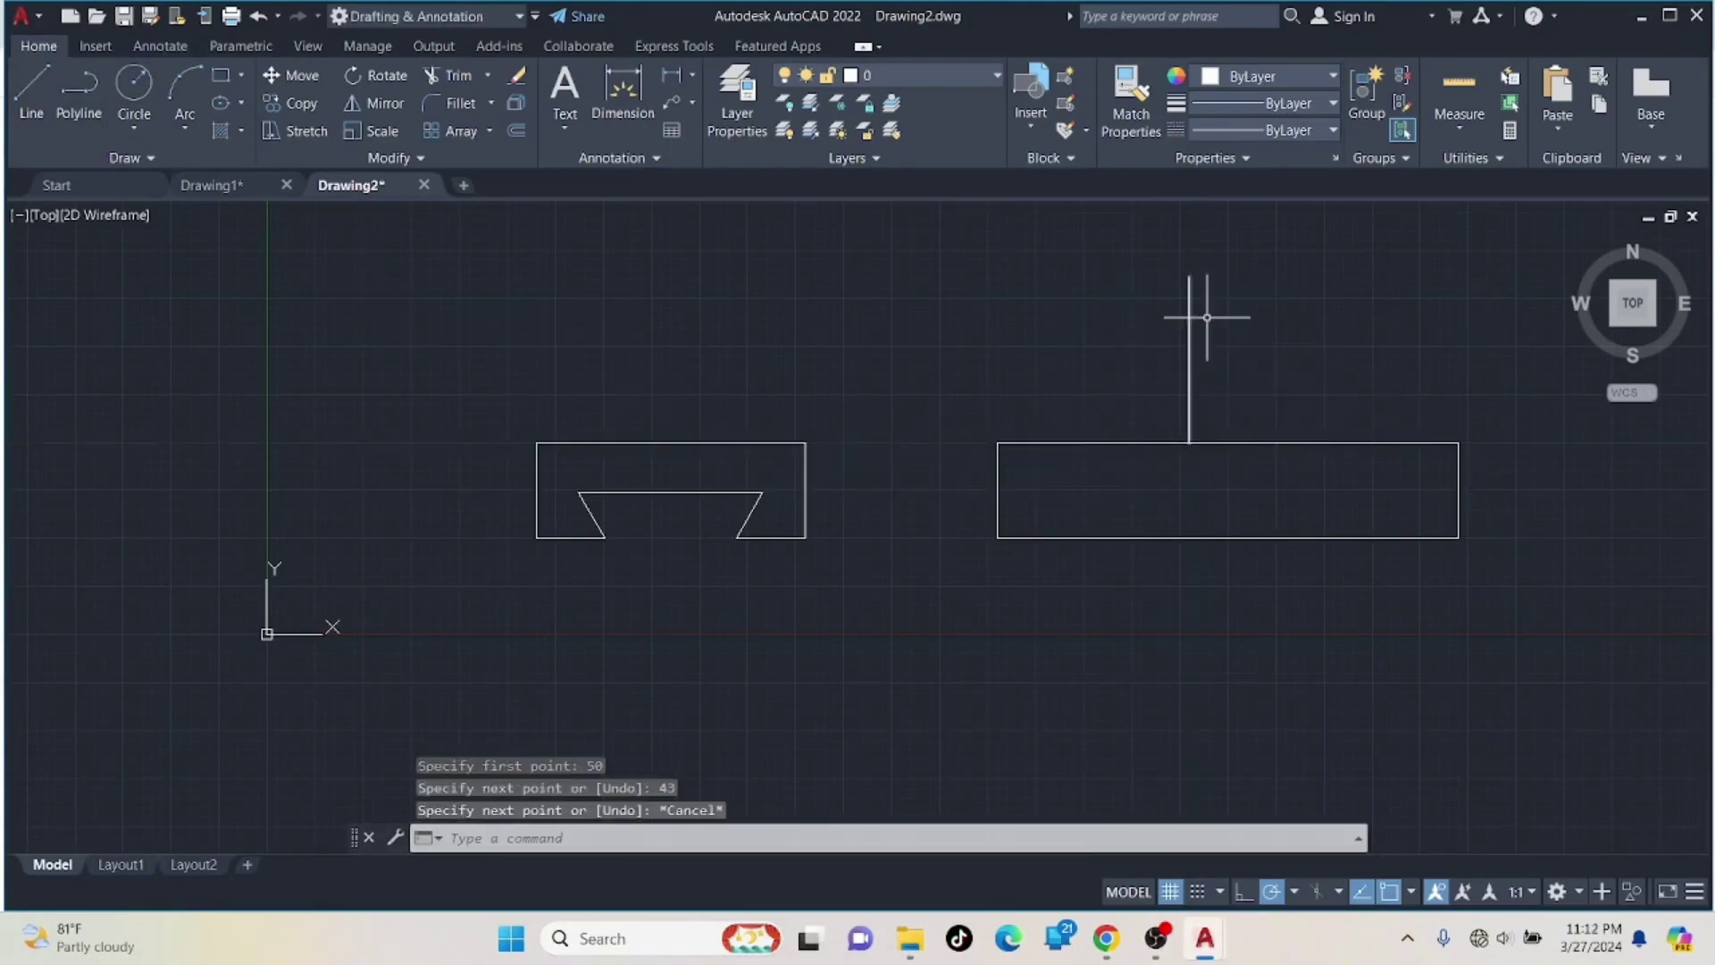
Draw concentric circles of radius 11.5 and 7.5 at the vertical line's top end
{"action": "left_click", "coordinate": [1193, 277]}
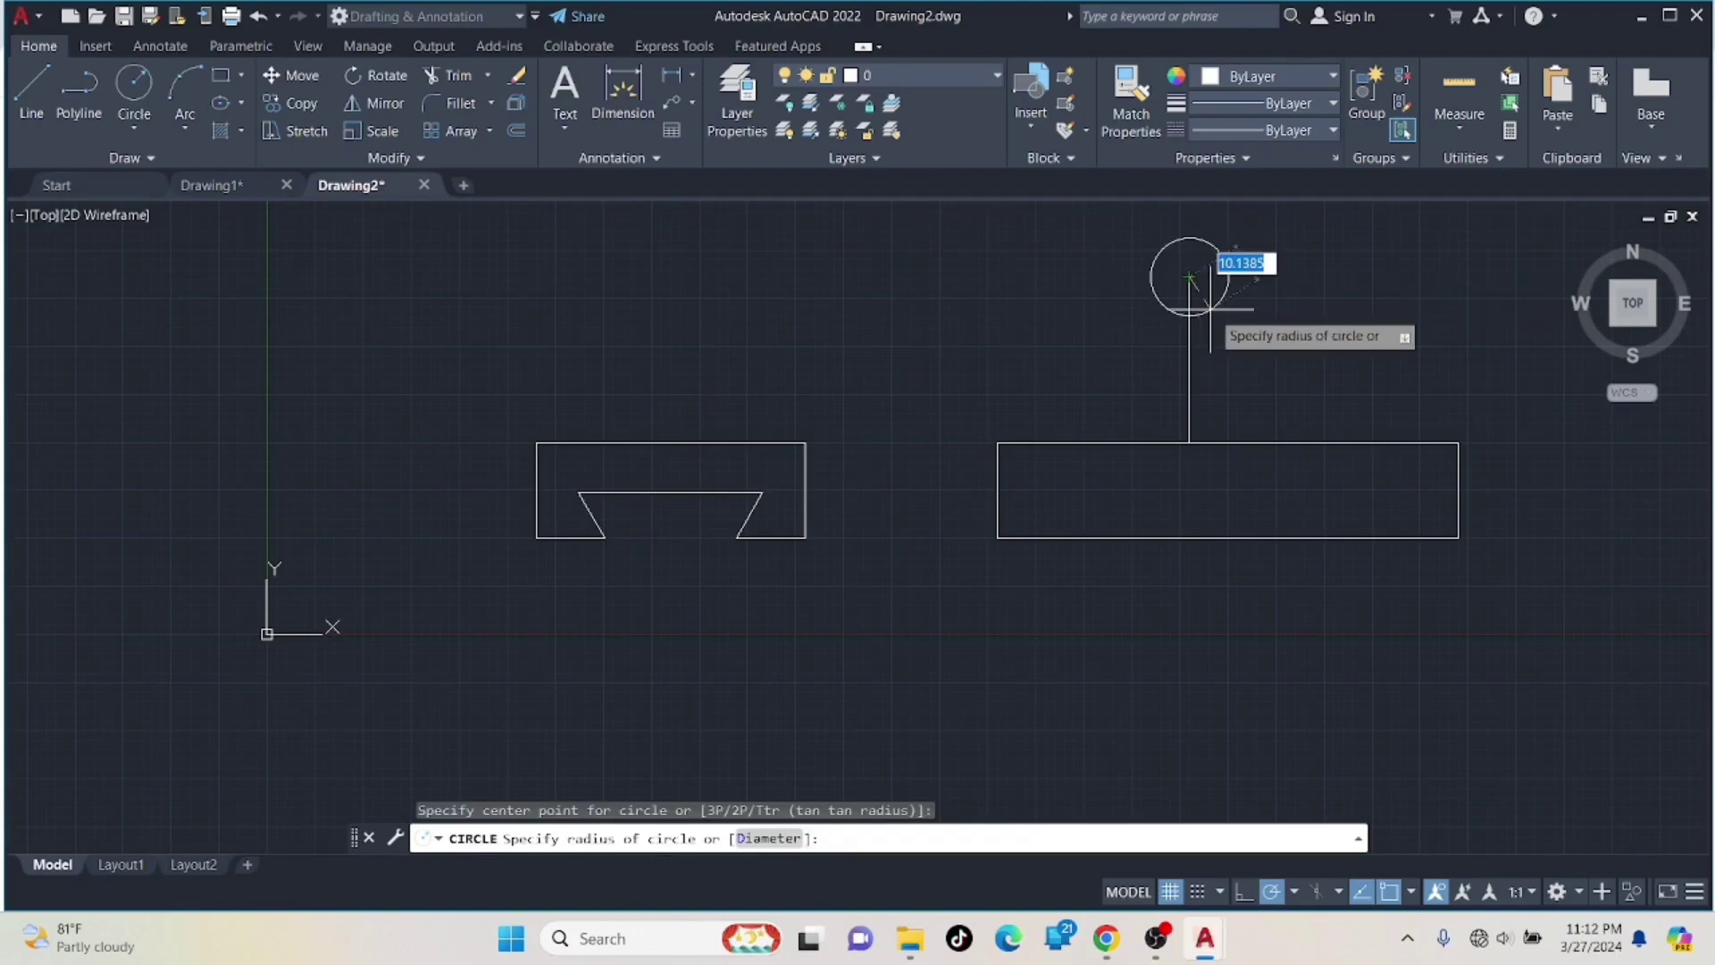
{"action": "key", "text": "Return"}
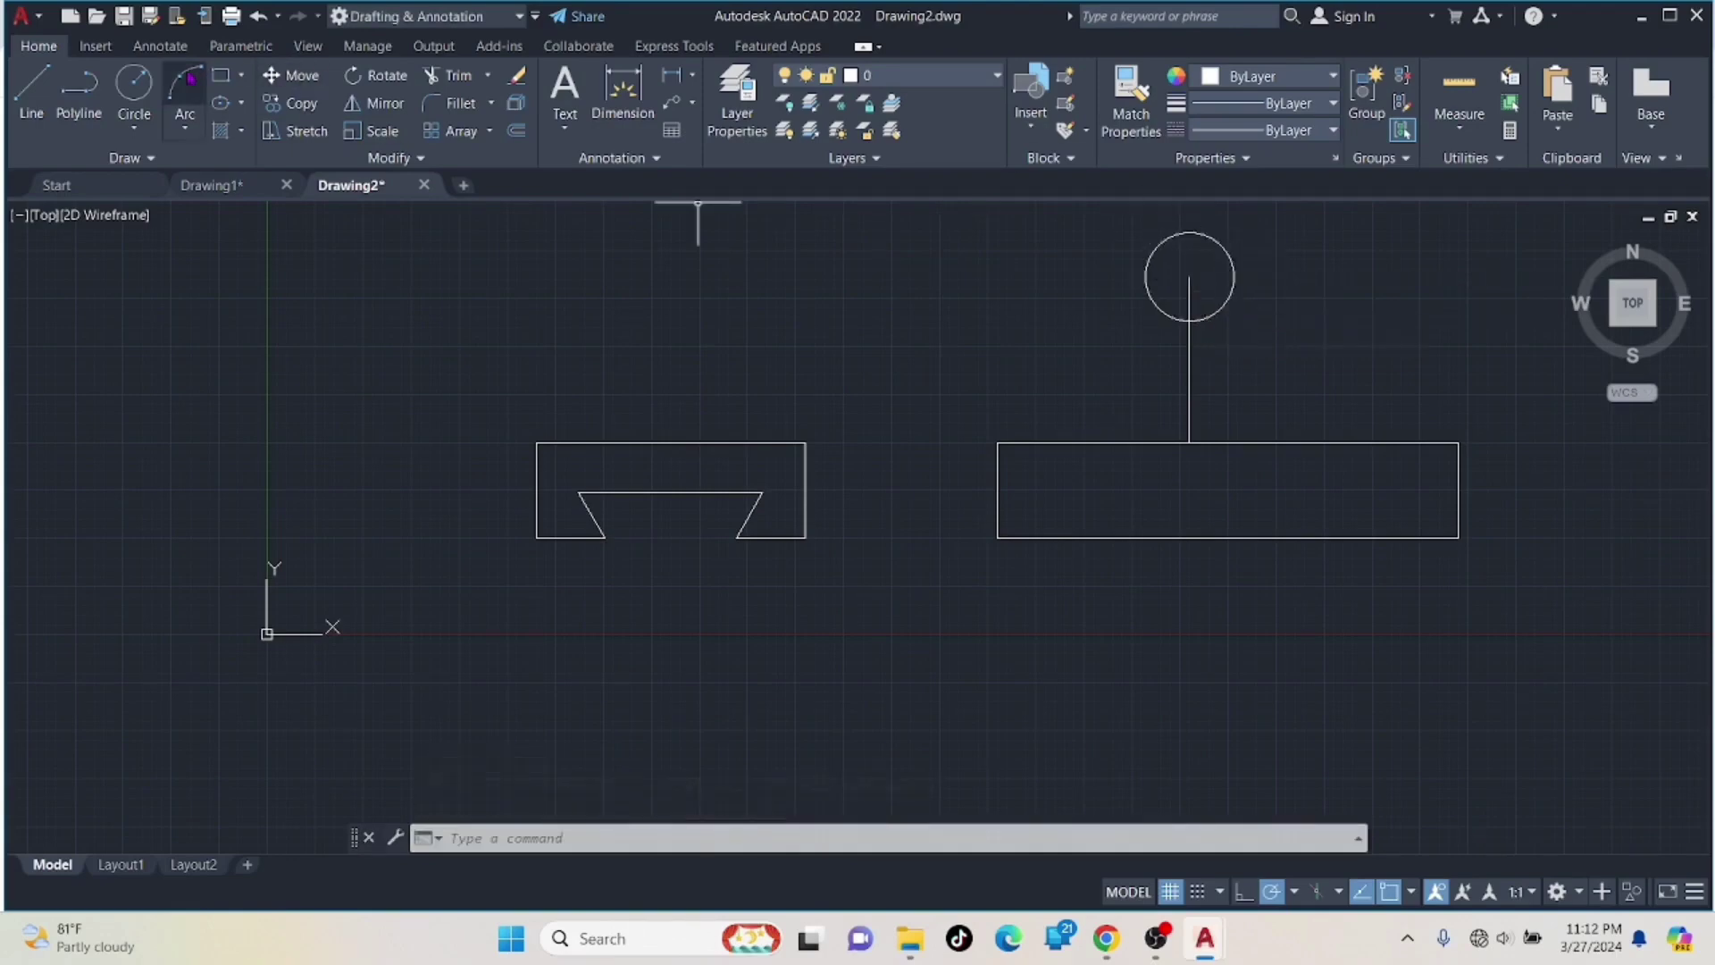
{"action": "key", "text": "Return"}
{"action": "left_click", "coordinate": [1189, 276]}
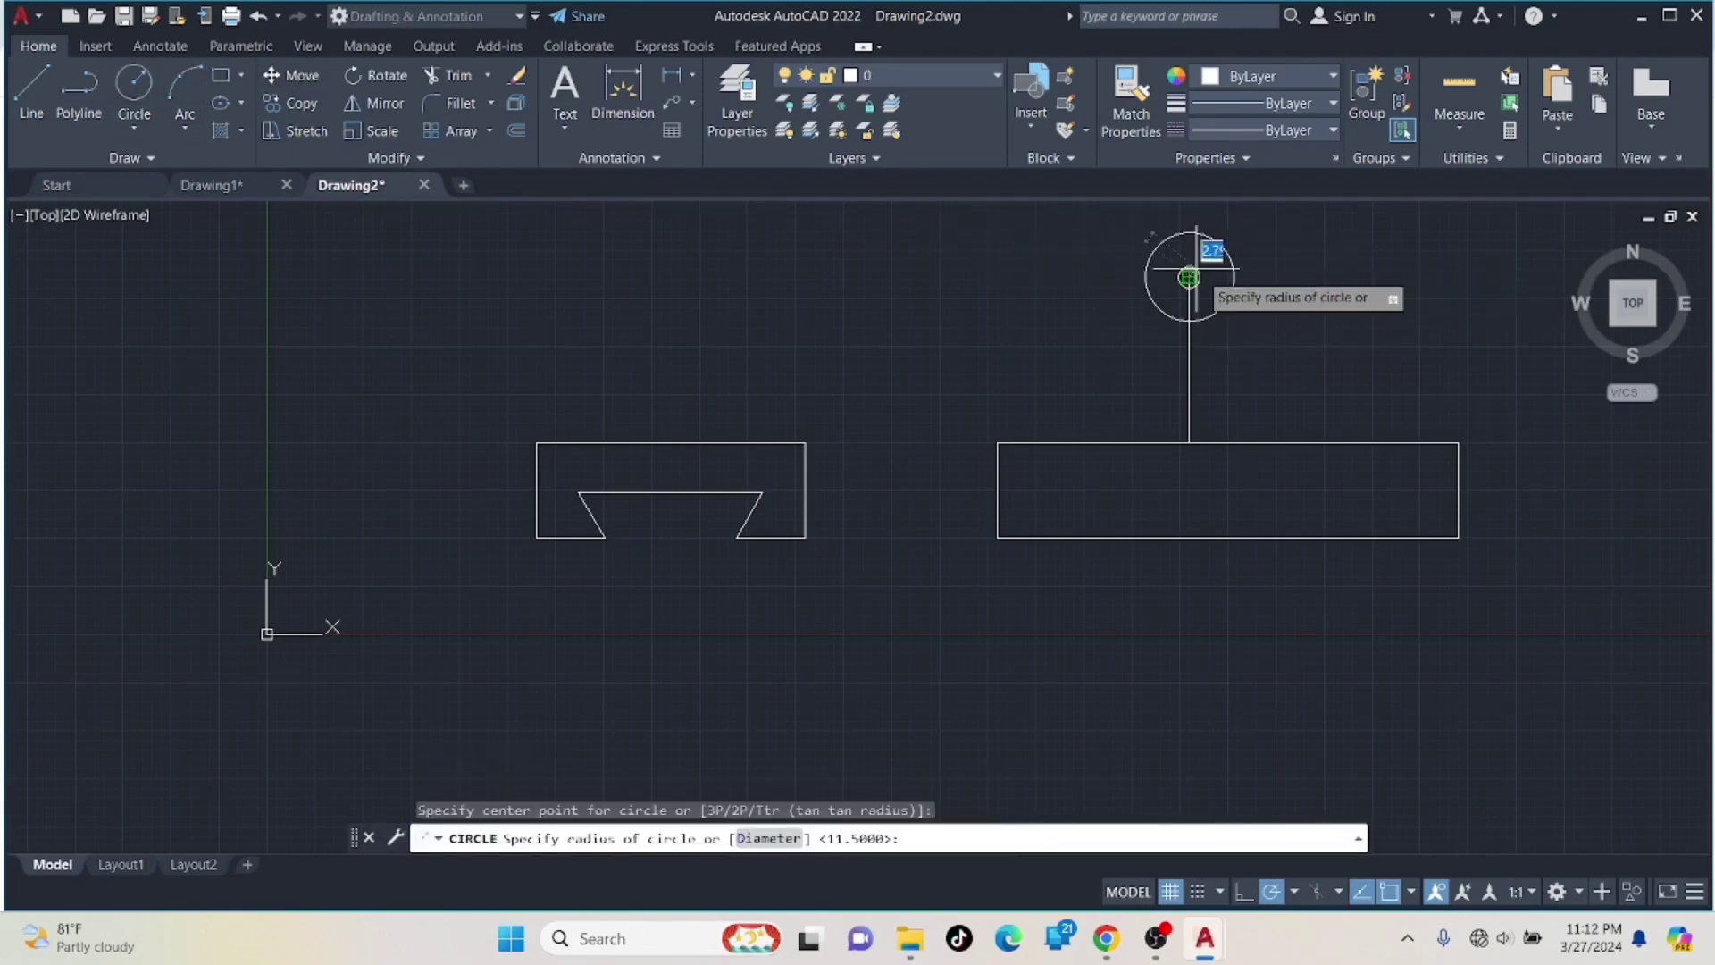
{"action": "type", "text": "7.5"}
{"action": "key", "text": "Return"}
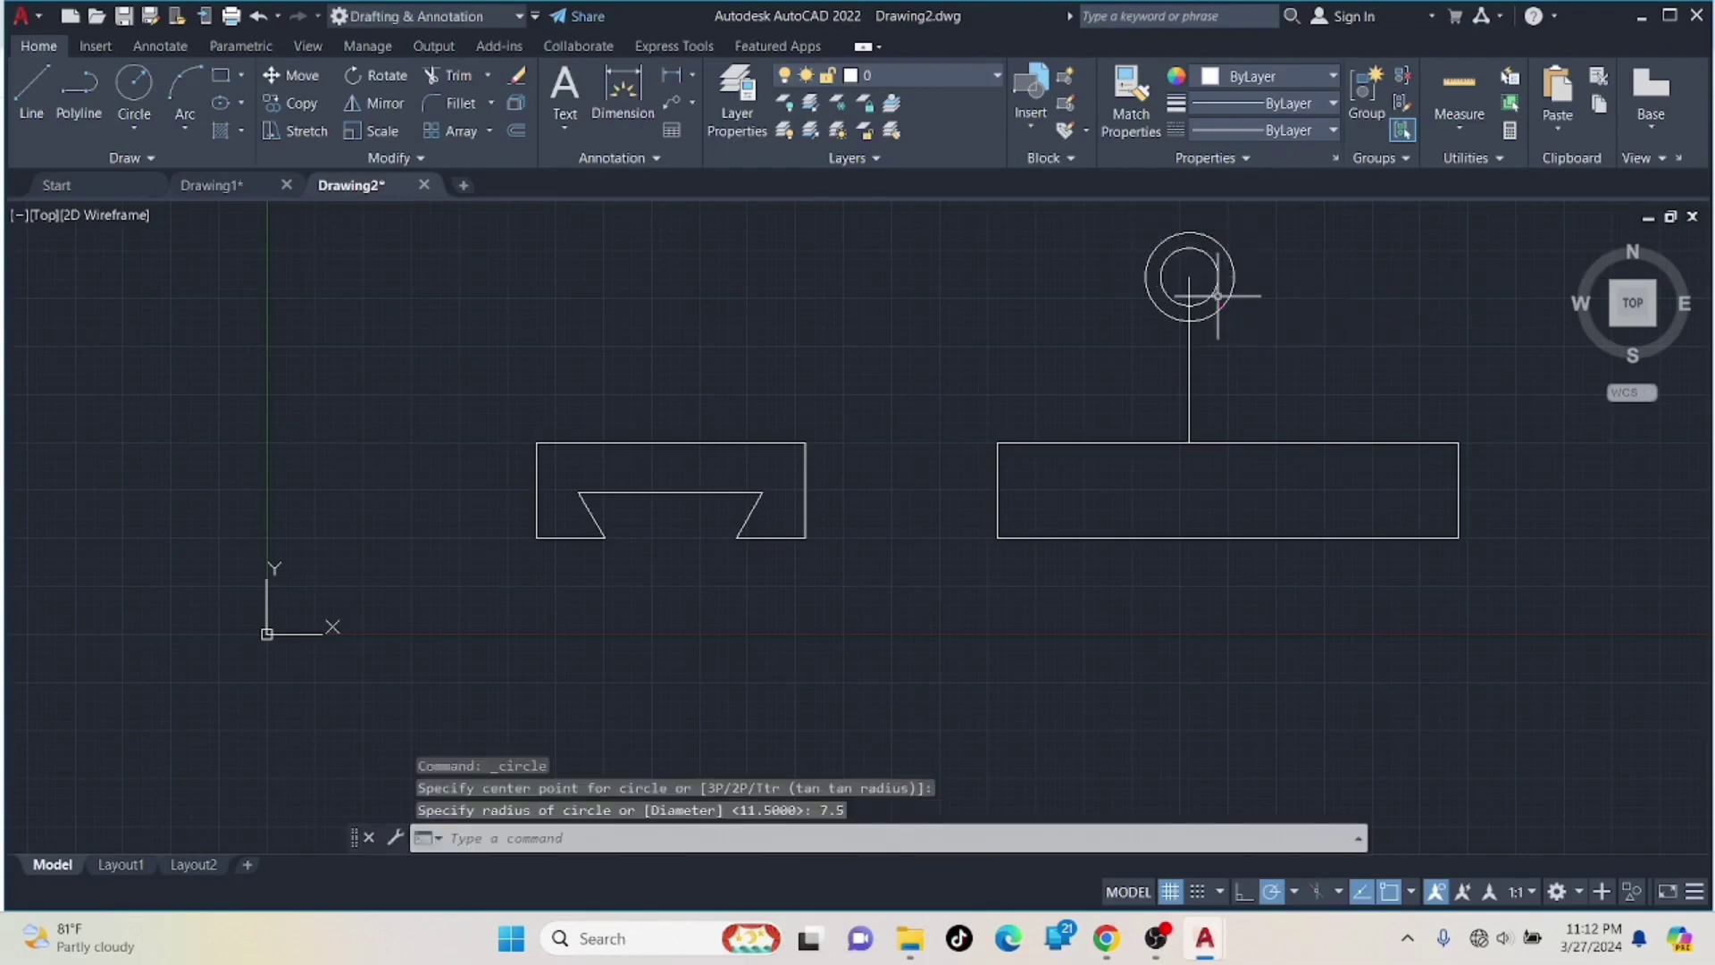
{"action": "type", "text": "tr"}
{"action": "key", "text": "Return"}
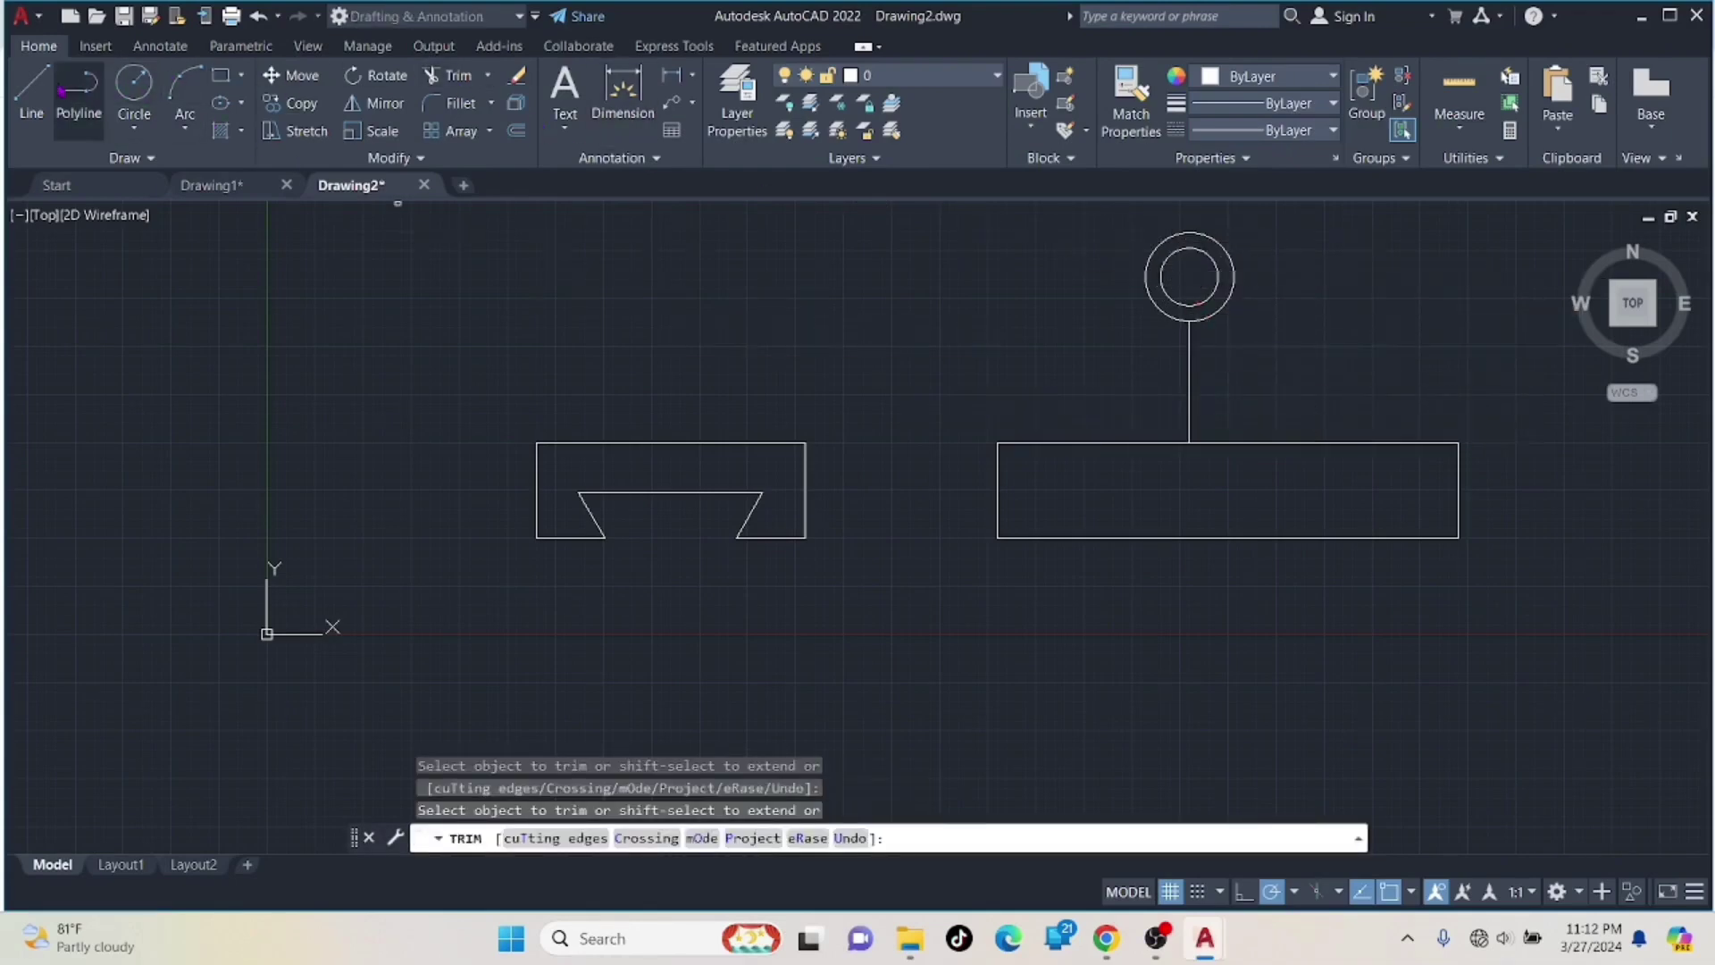
Draw lines 5 units either side of centre up to the outer circle, removing the centre line
{"action": "left_click", "coordinate": [31, 90]}
{"action": "type", "text": "5"}
{"action": "key", "text": "Return"}
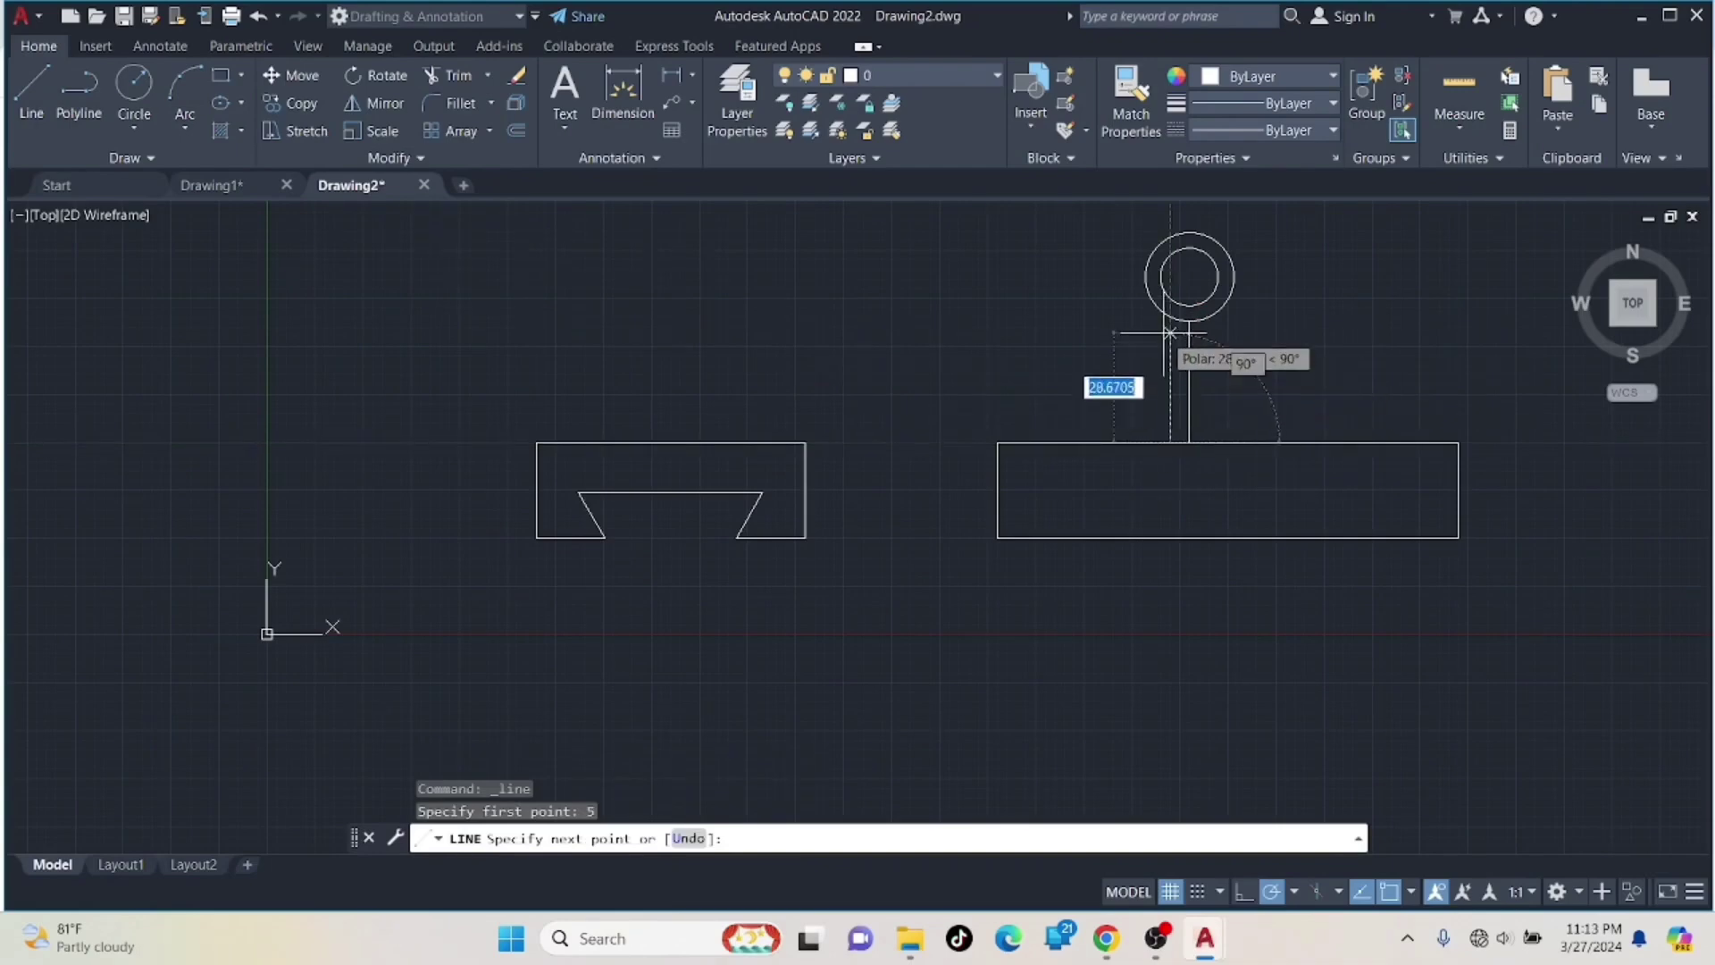
{"action": "left_click", "coordinate": [1177, 323]}
{"action": "left_click", "coordinate": [31, 89]}
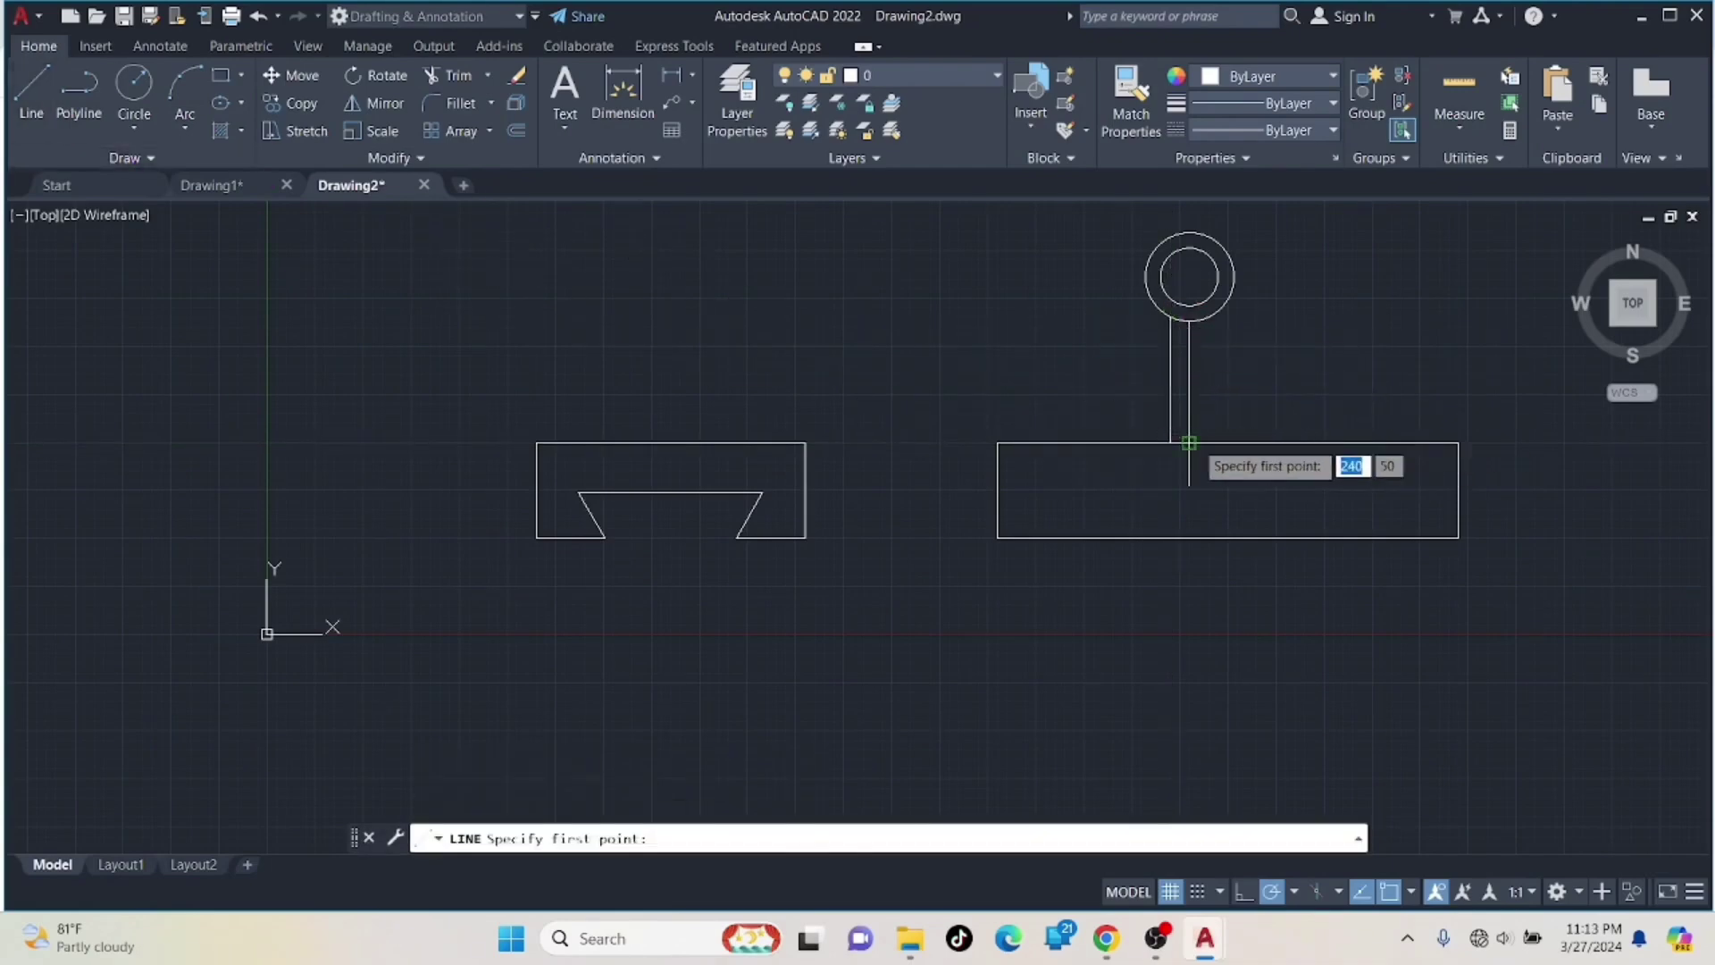
{"action": "key", "text": "Return"}
{"action": "left_click", "coordinate": [1209, 322]}
{"action": "key", "text": "Escape"}
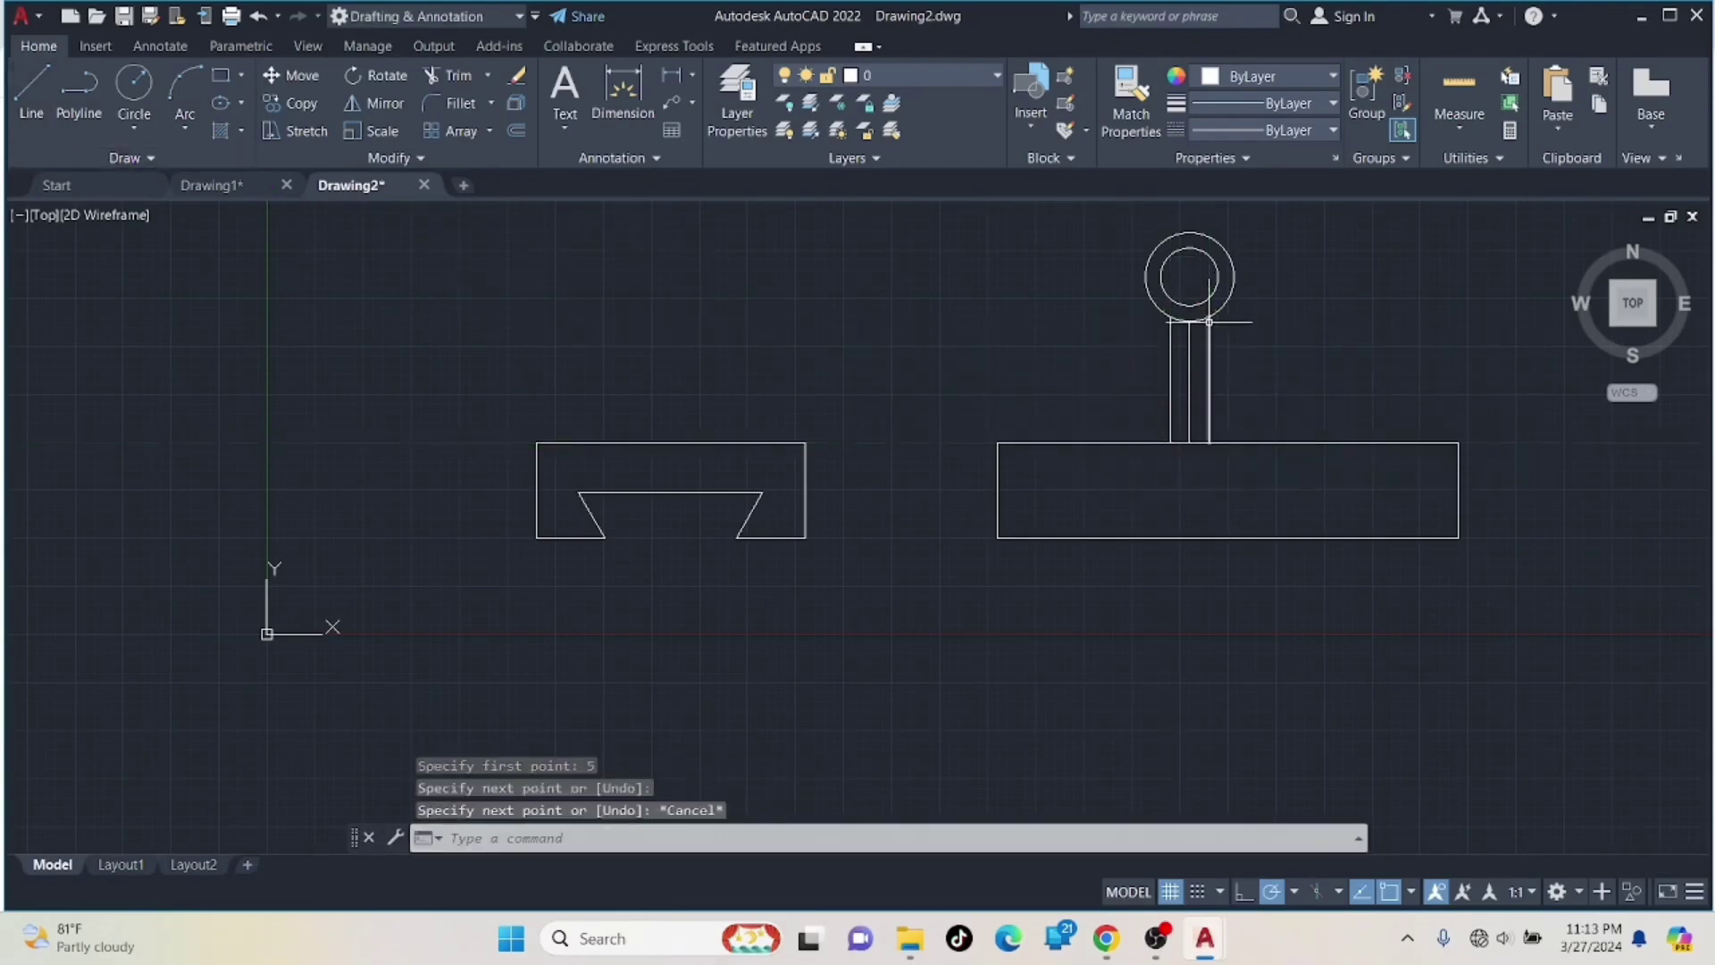
{"action": "left_click", "coordinate": [447, 75]}
{"action": "left_click", "coordinate": [1189, 380]}
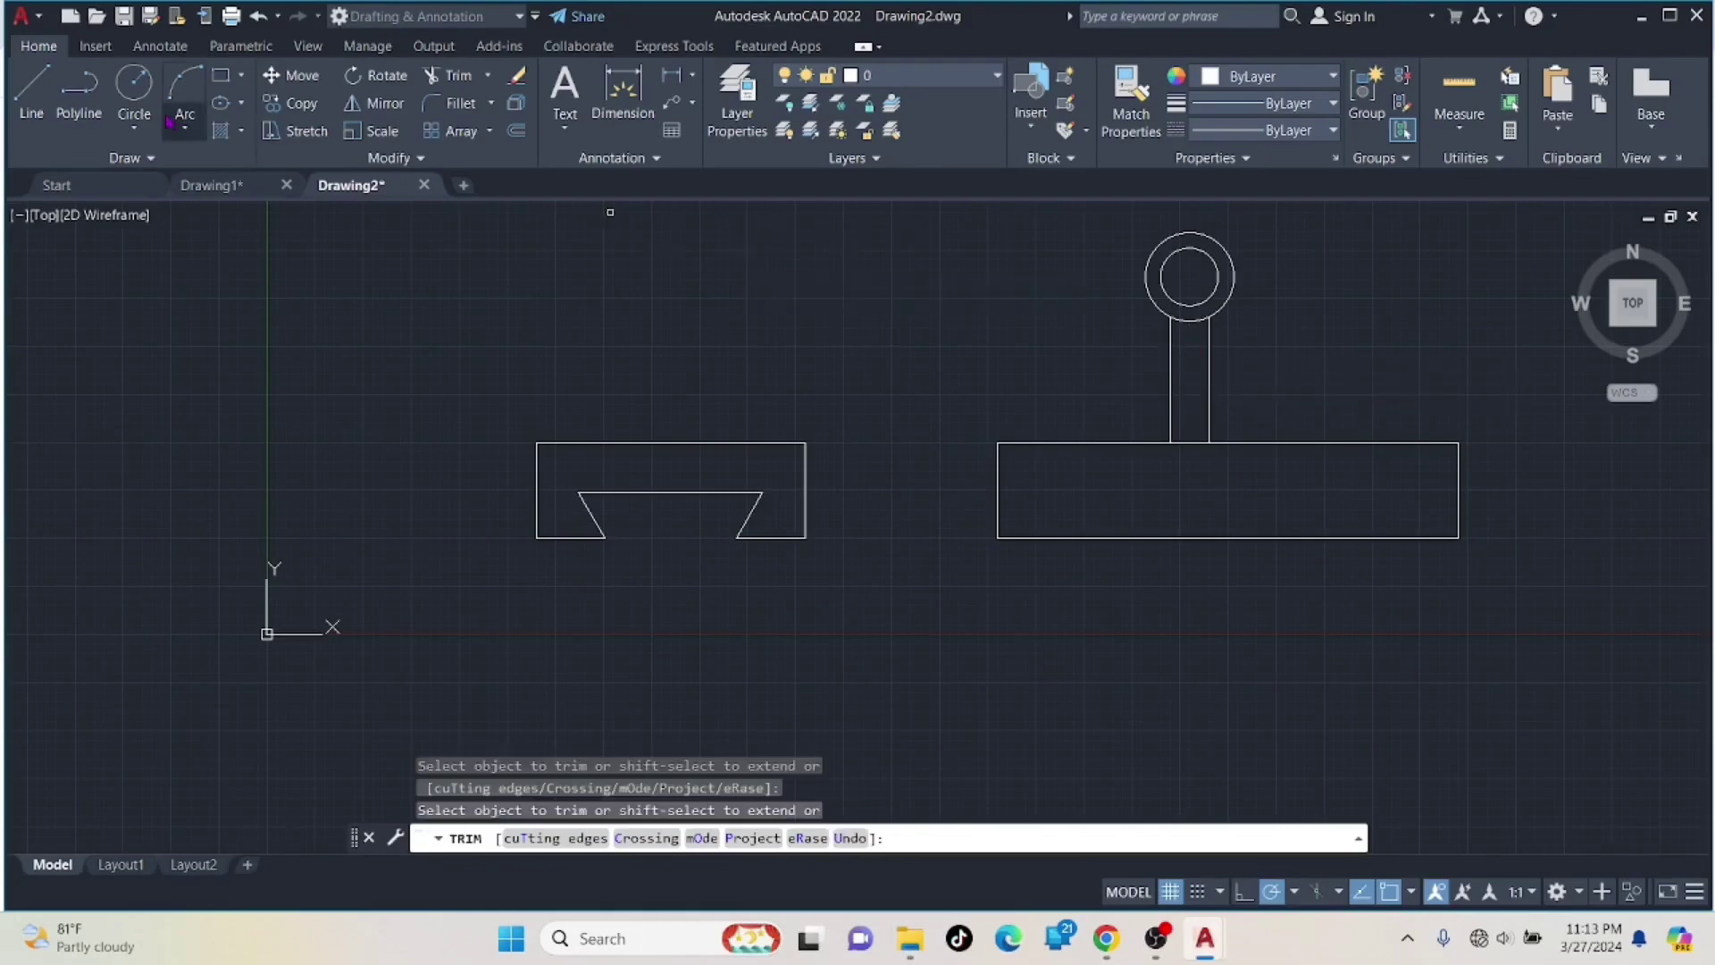
Draw a 60° line from the rectangle's top-left corner, constrained tangent to the outer circle
{"action": "left_click", "coordinate": [31, 89]}
{"action": "left_click", "coordinate": [997, 442]}
{"action": "type", "text": "60"}
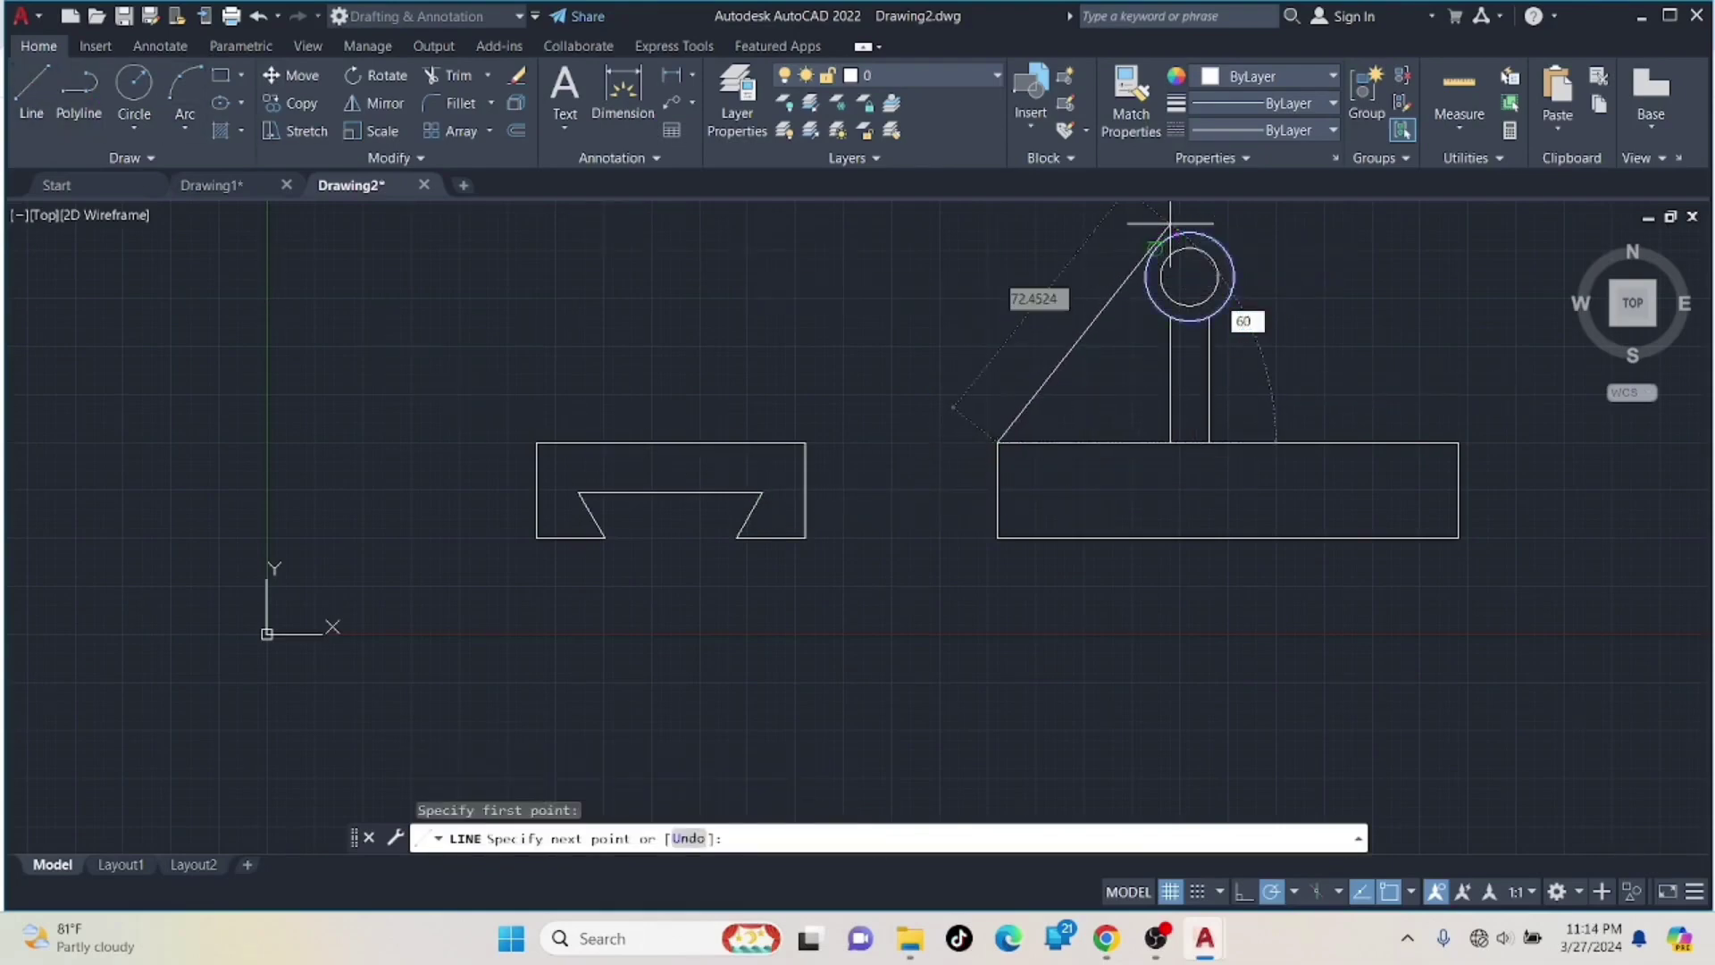
{"action": "key", "text": "Return"}
{"action": "key", "text": "Escape"}
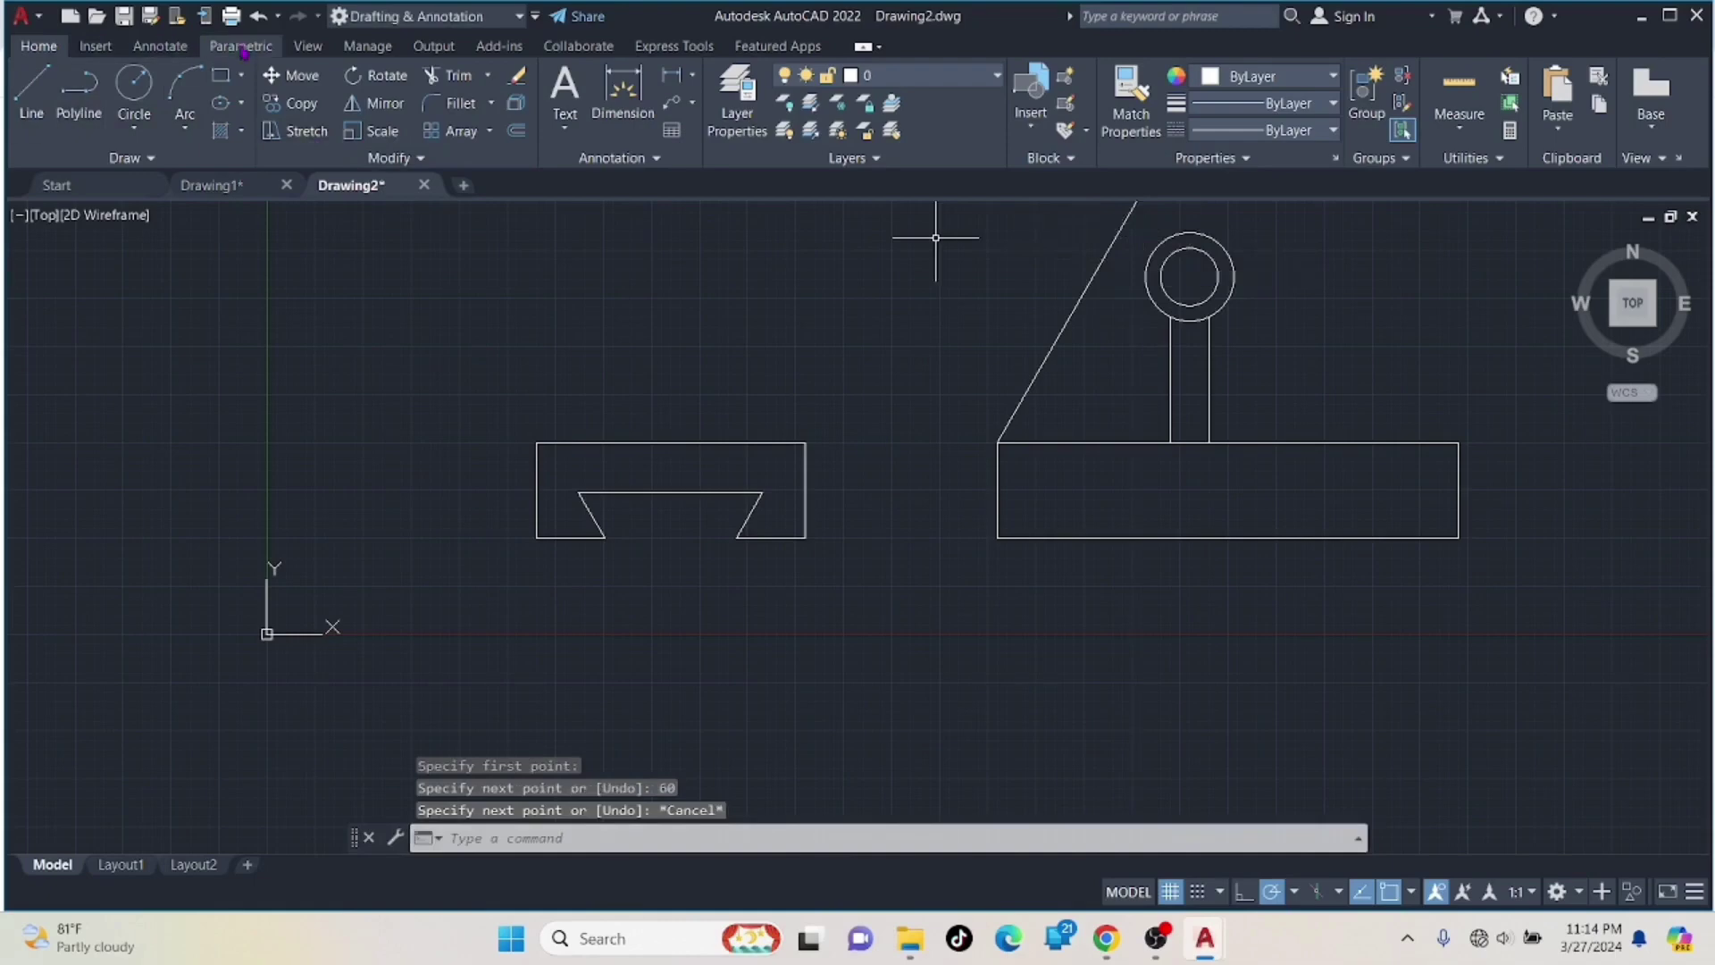
{"action": "left_click", "coordinate": [243, 46]}
{"action": "left_click", "coordinate": [85, 130]}
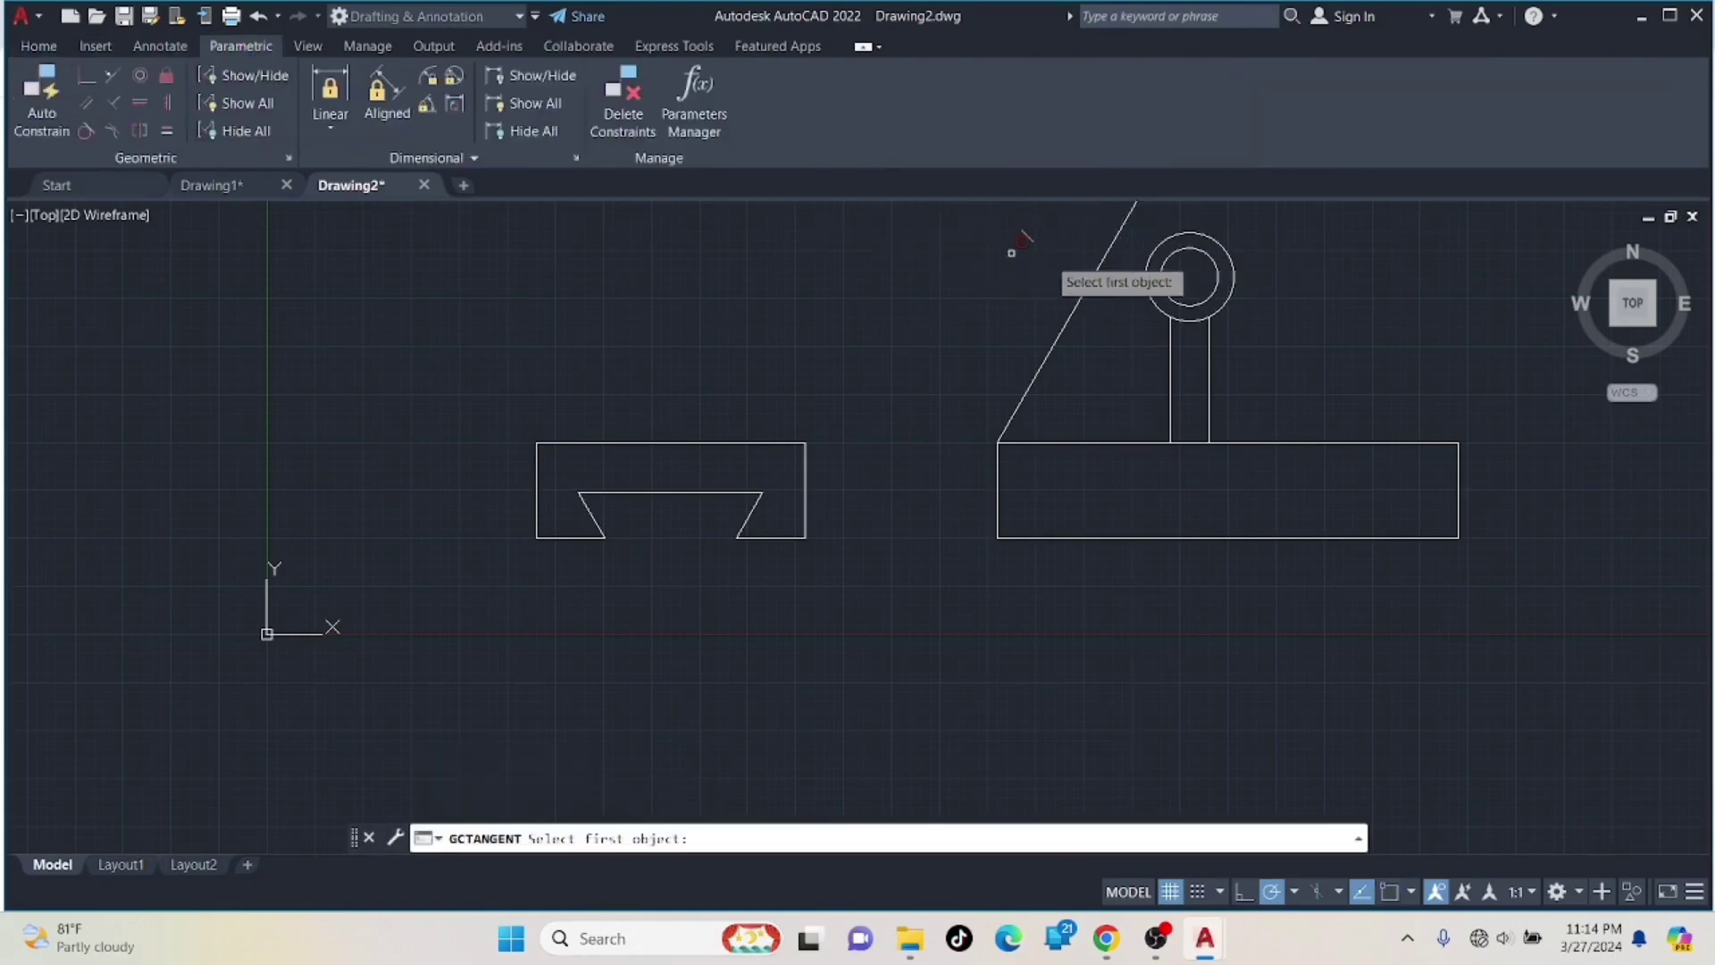
{"action": "left_click", "coordinate": [1100, 267]}
{"action": "key", "text": "Escape"}
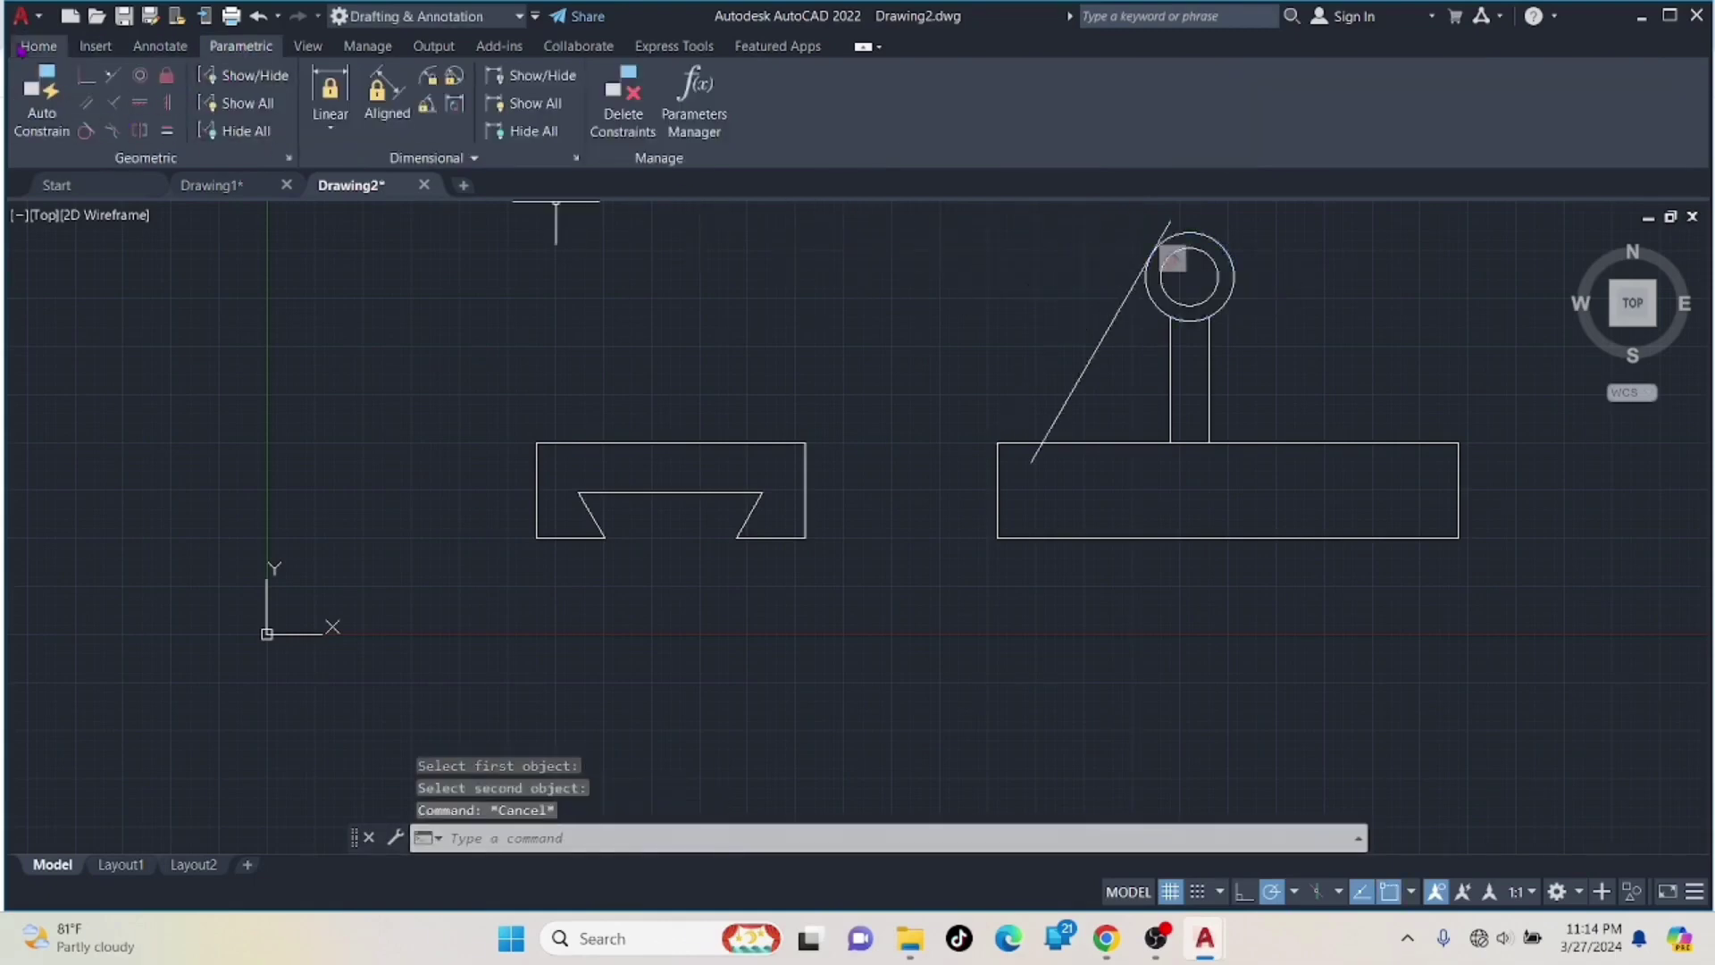
Trim the slanted line's overshoot above the circle and its stub below the rectangle top
{"action": "left_click", "coordinate": [39, 45]}
{"action": "left_click", "coordinate": [451, 75]}
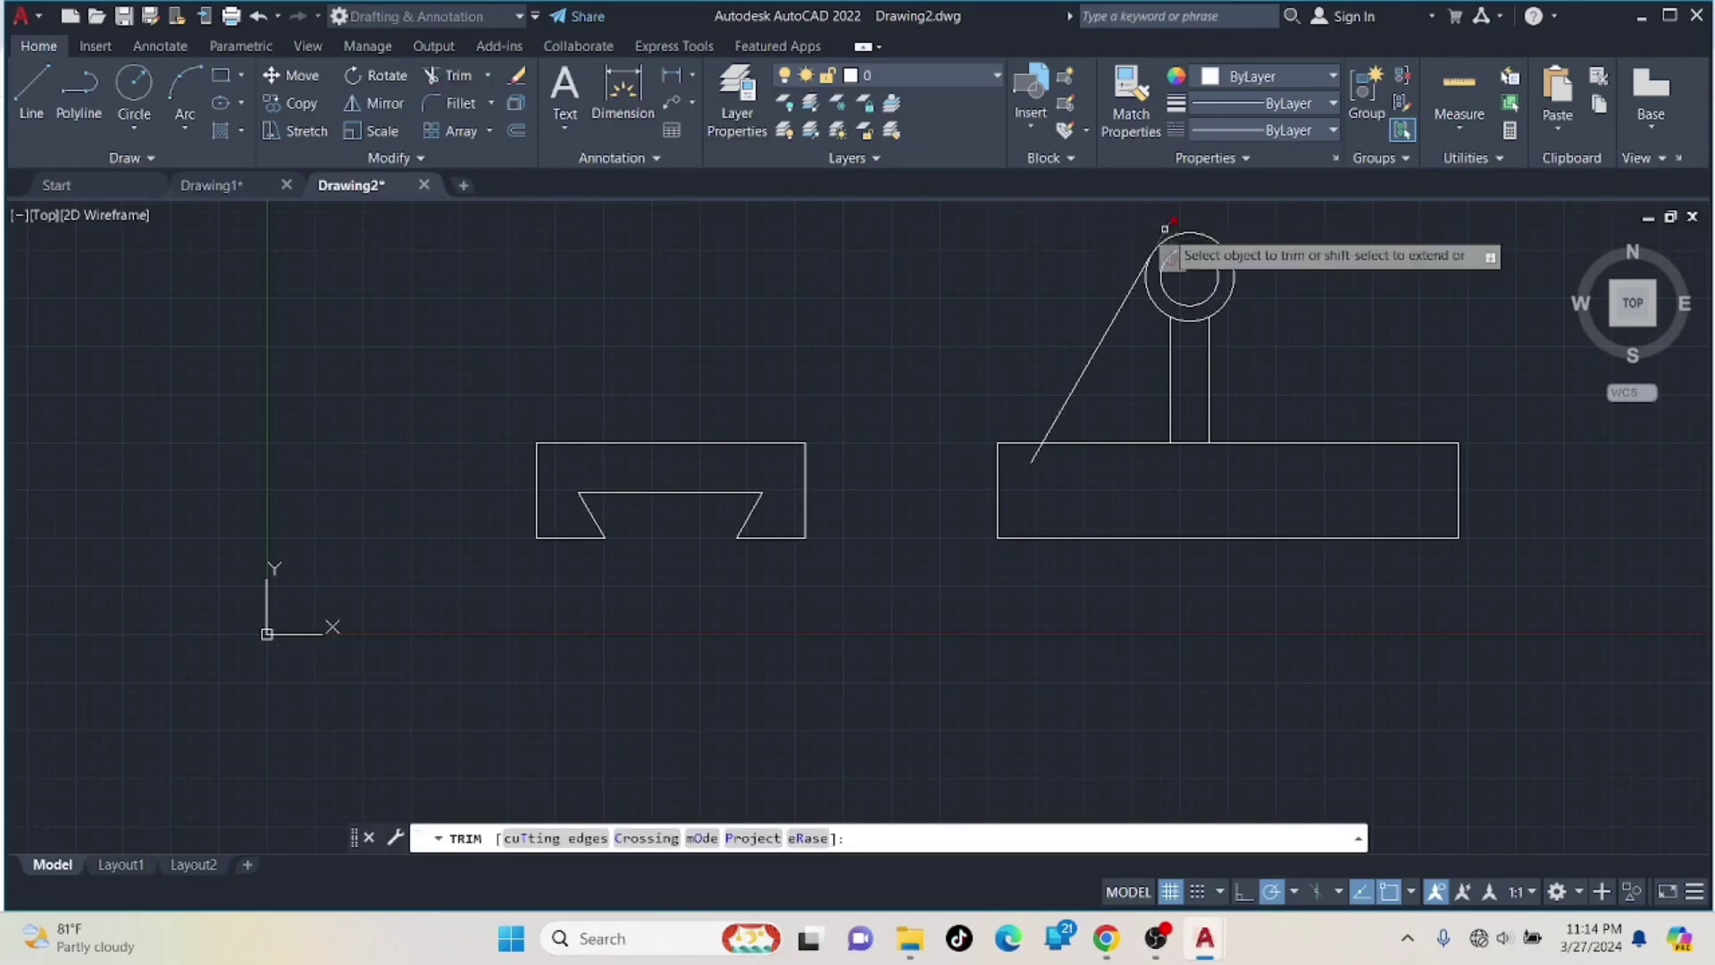
{"action": "left_click", "coordinate": [1161, 248]}
{"action": "left_click", "coordinate": [1038, 453]}
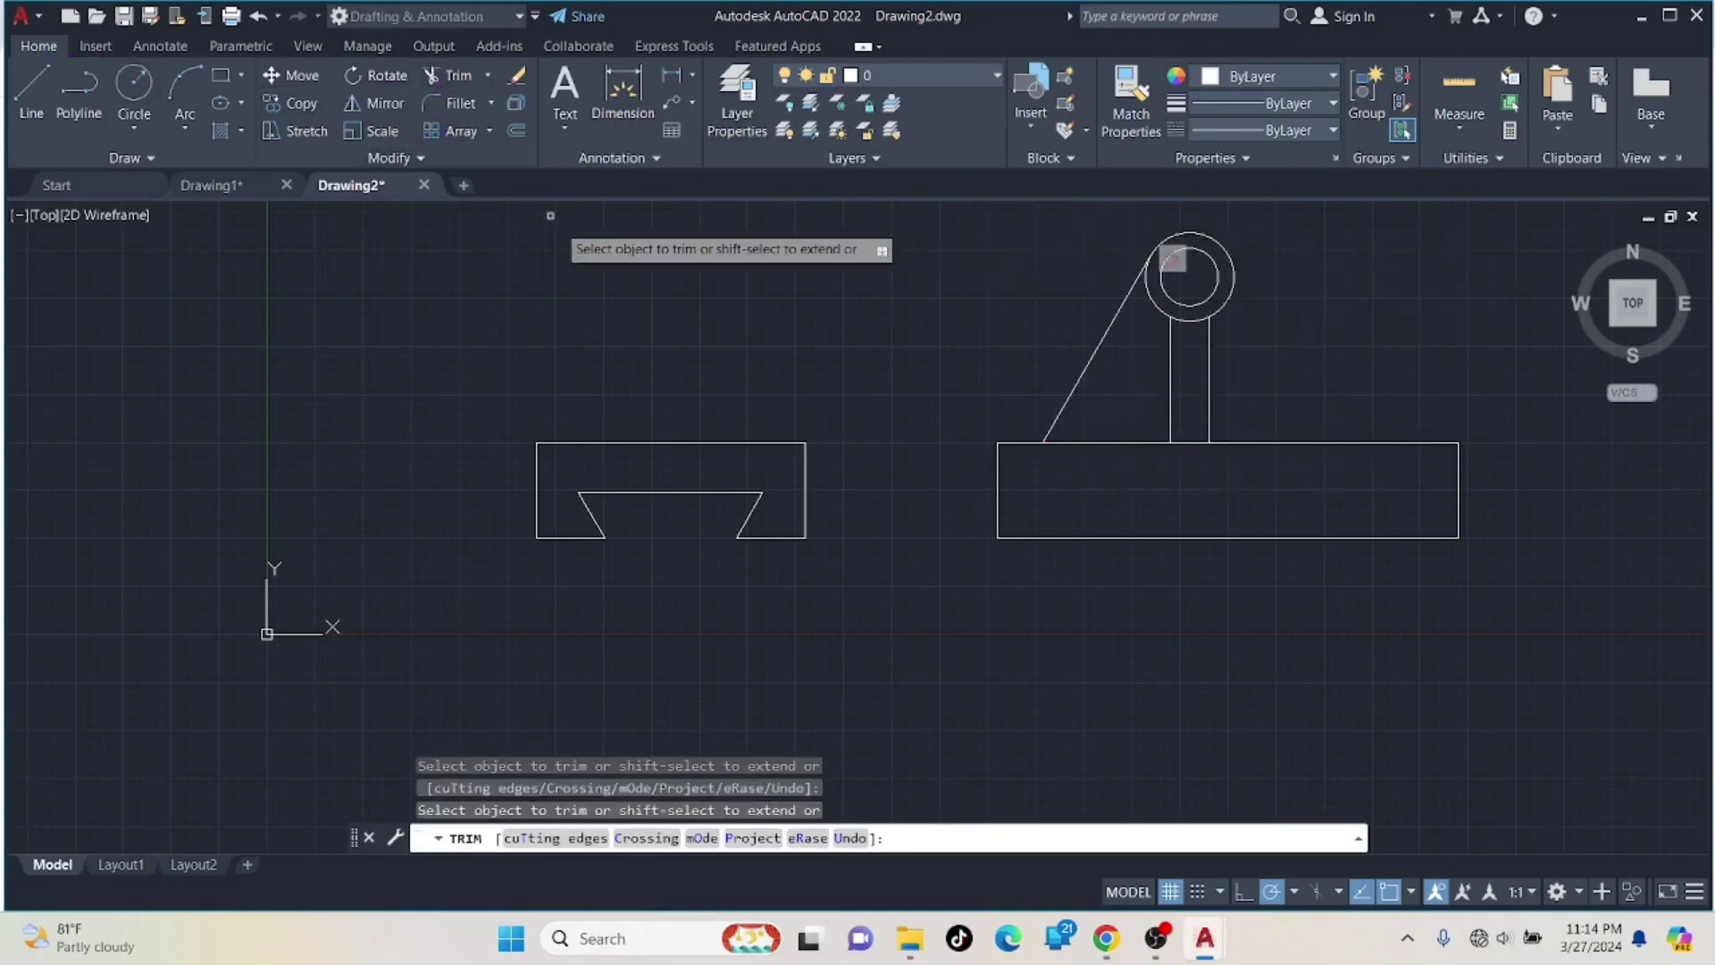
{"action": "key", "text": "Escape"}
Mirror the slanted tangent line about the circle's vertical centre axis, keeping the original
{"action": "left_click", "coordinate": [1138, 272]}
{"action": "type", "text": "mi"}
{"action": "key", "text": "Return"}
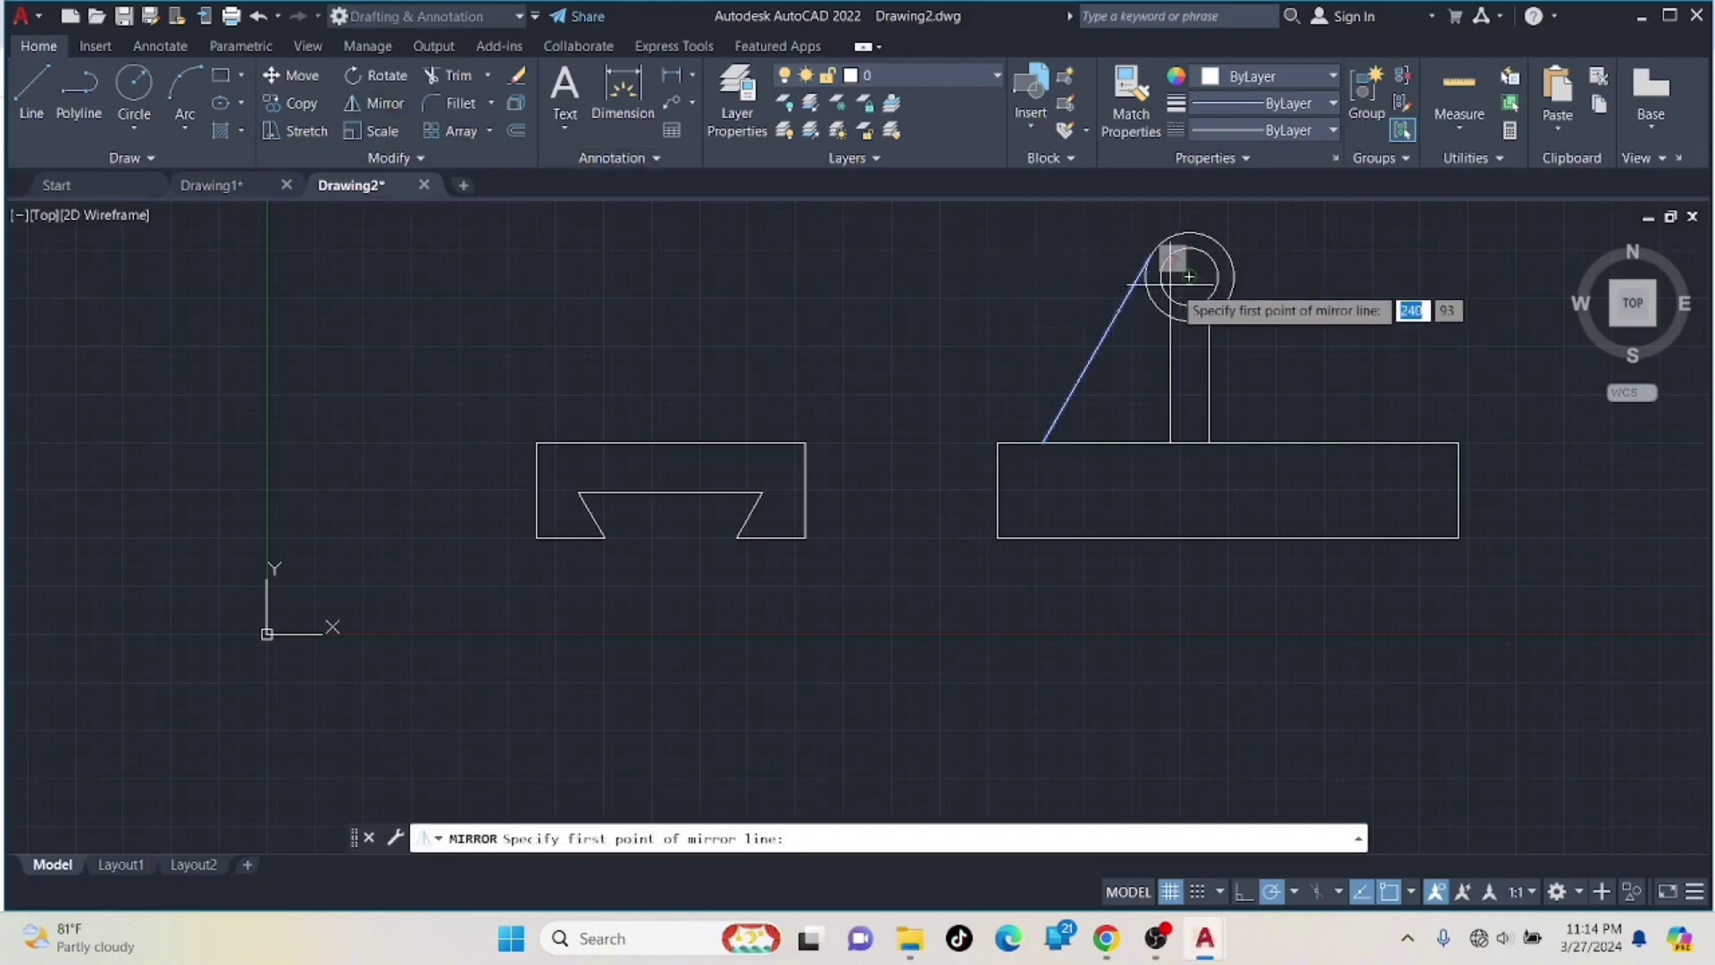
{"action": "left_click", "coordinate": [1188, 278]}
{"action": "left_click", "coordinate": [1188, 303]}
{"action": "key", "text": "Return"}
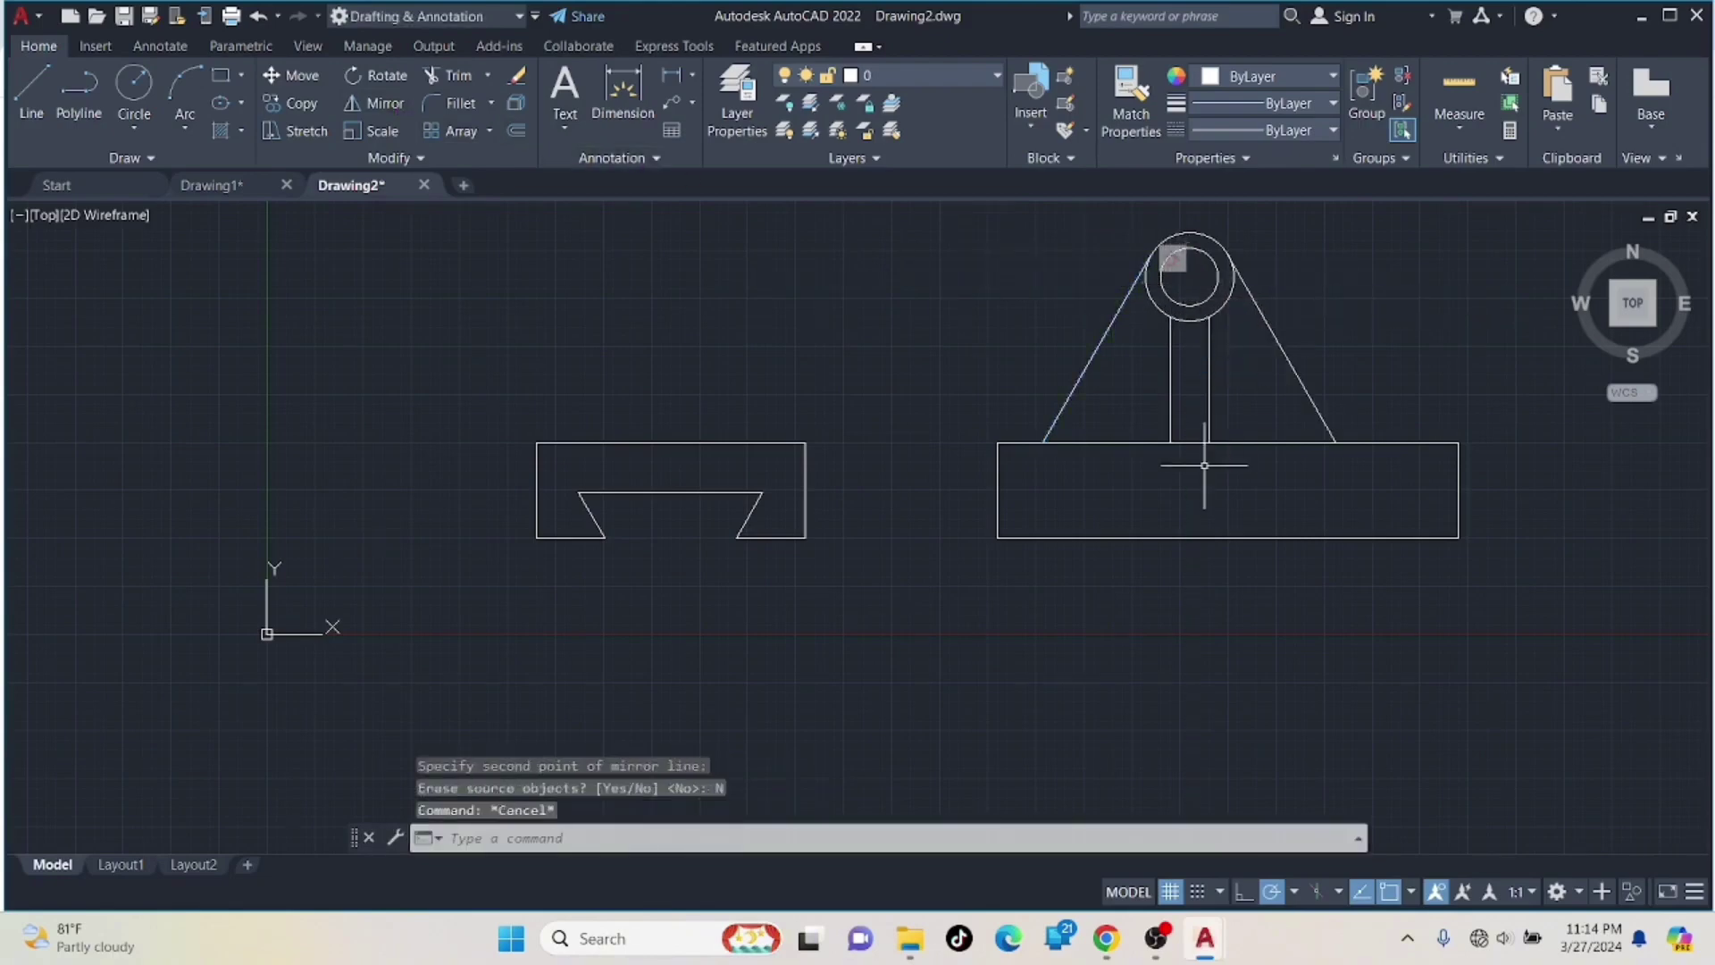
{"action": "type", "text": "l"}
{"action": "key", "text": "Return"}
Draw the keyway's first lines, a 2.5-unit segment up from the inner circle's top
{"action": "scroll", "coordinate": [1084, 268], "scroll_direction": "up", "scroll_amount": 5}
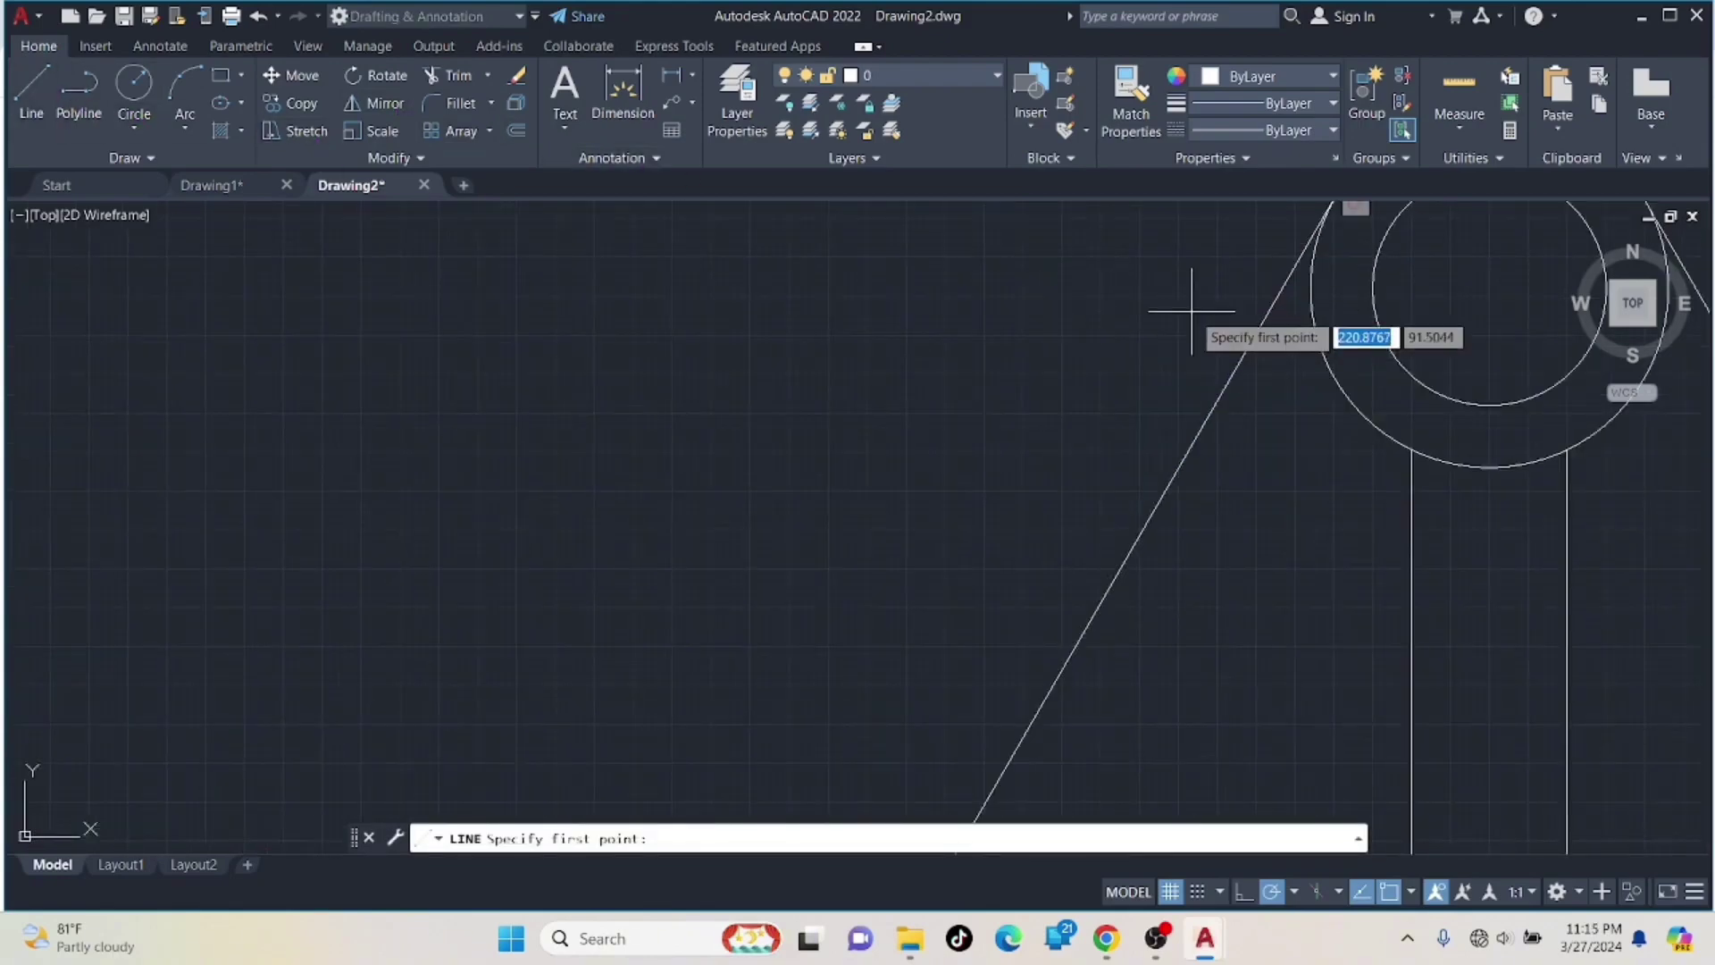
{"action": "middle_click_drag", "start_coordinate": [1190, 311], "coordinate": [720, 389]}
{"action": "left_click", "coordinate": [789, 372]}
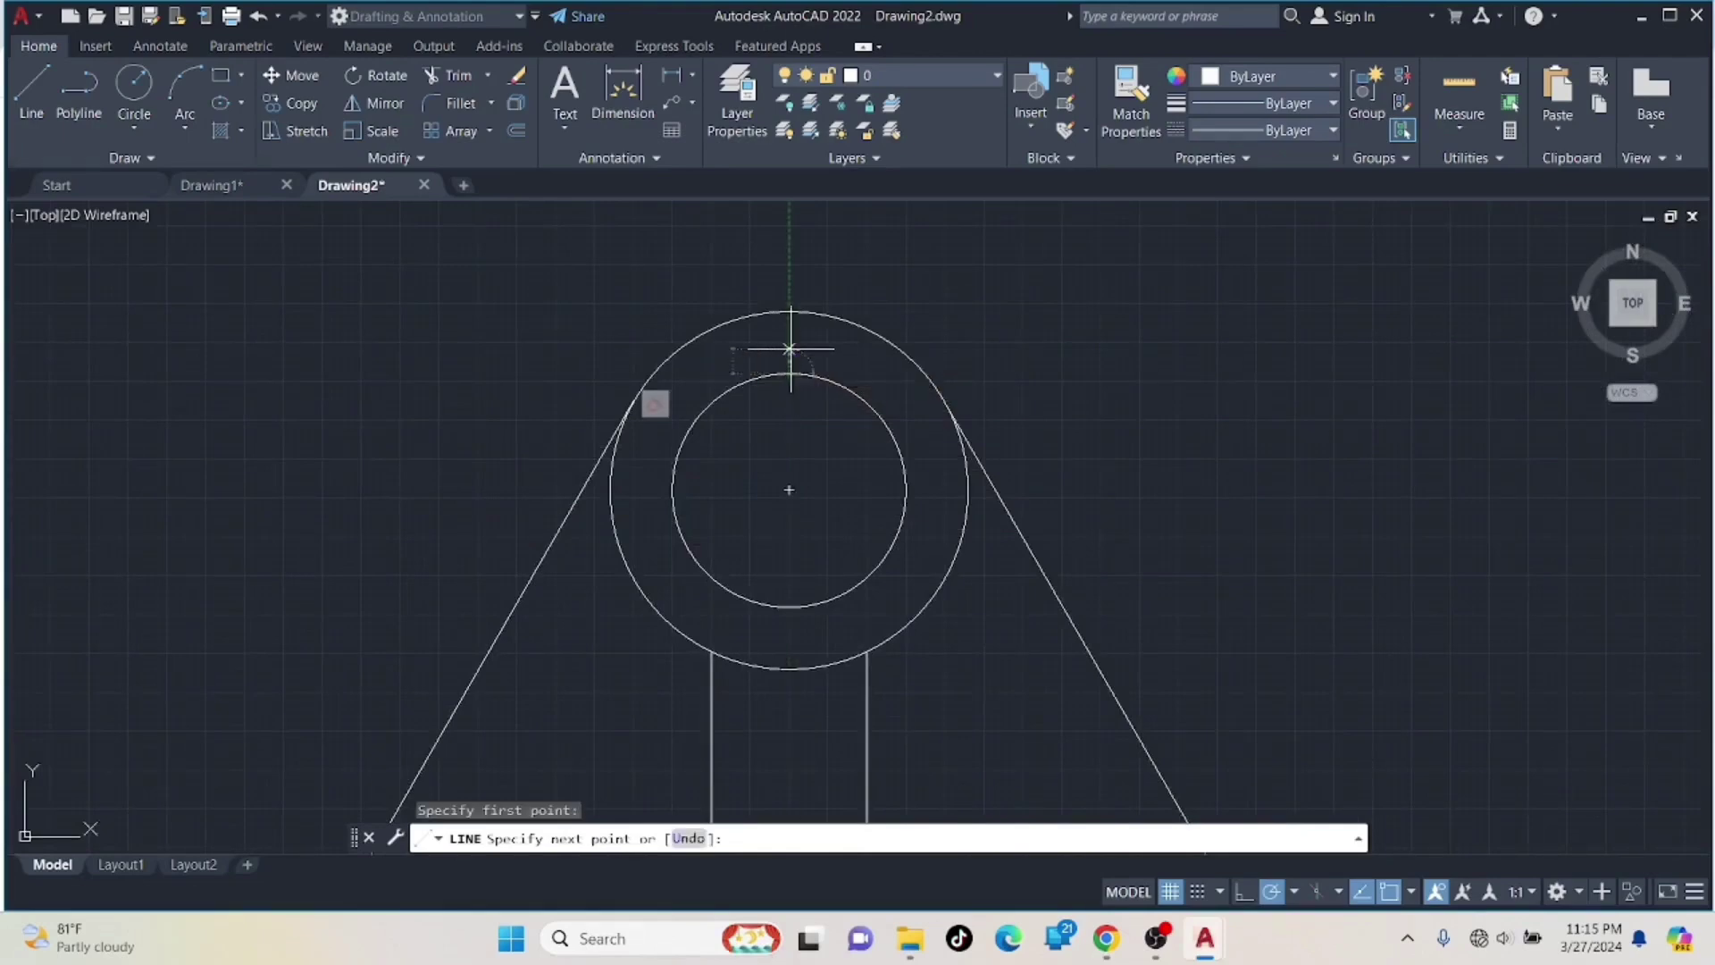
{"action": "type", "text": "2.5"}
{"action": "key", "text": "Return"}
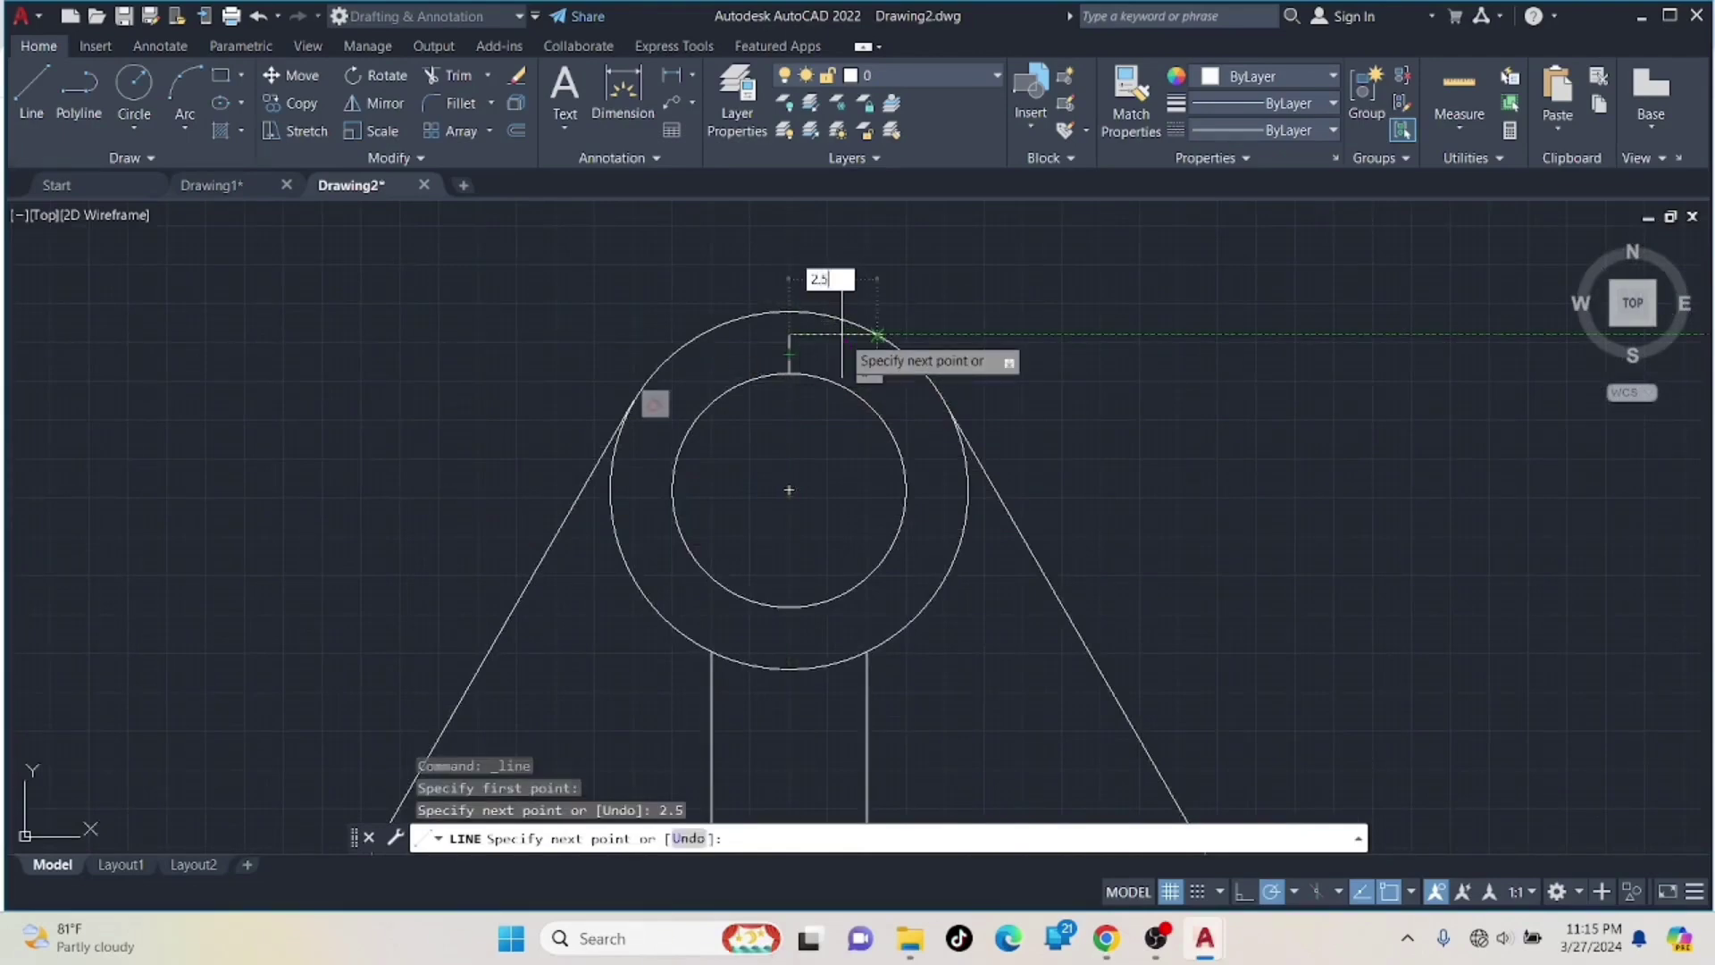
{"action": "left_click", "coordinate": [827, 374]}
{"action": "key", "text": "Escape"}
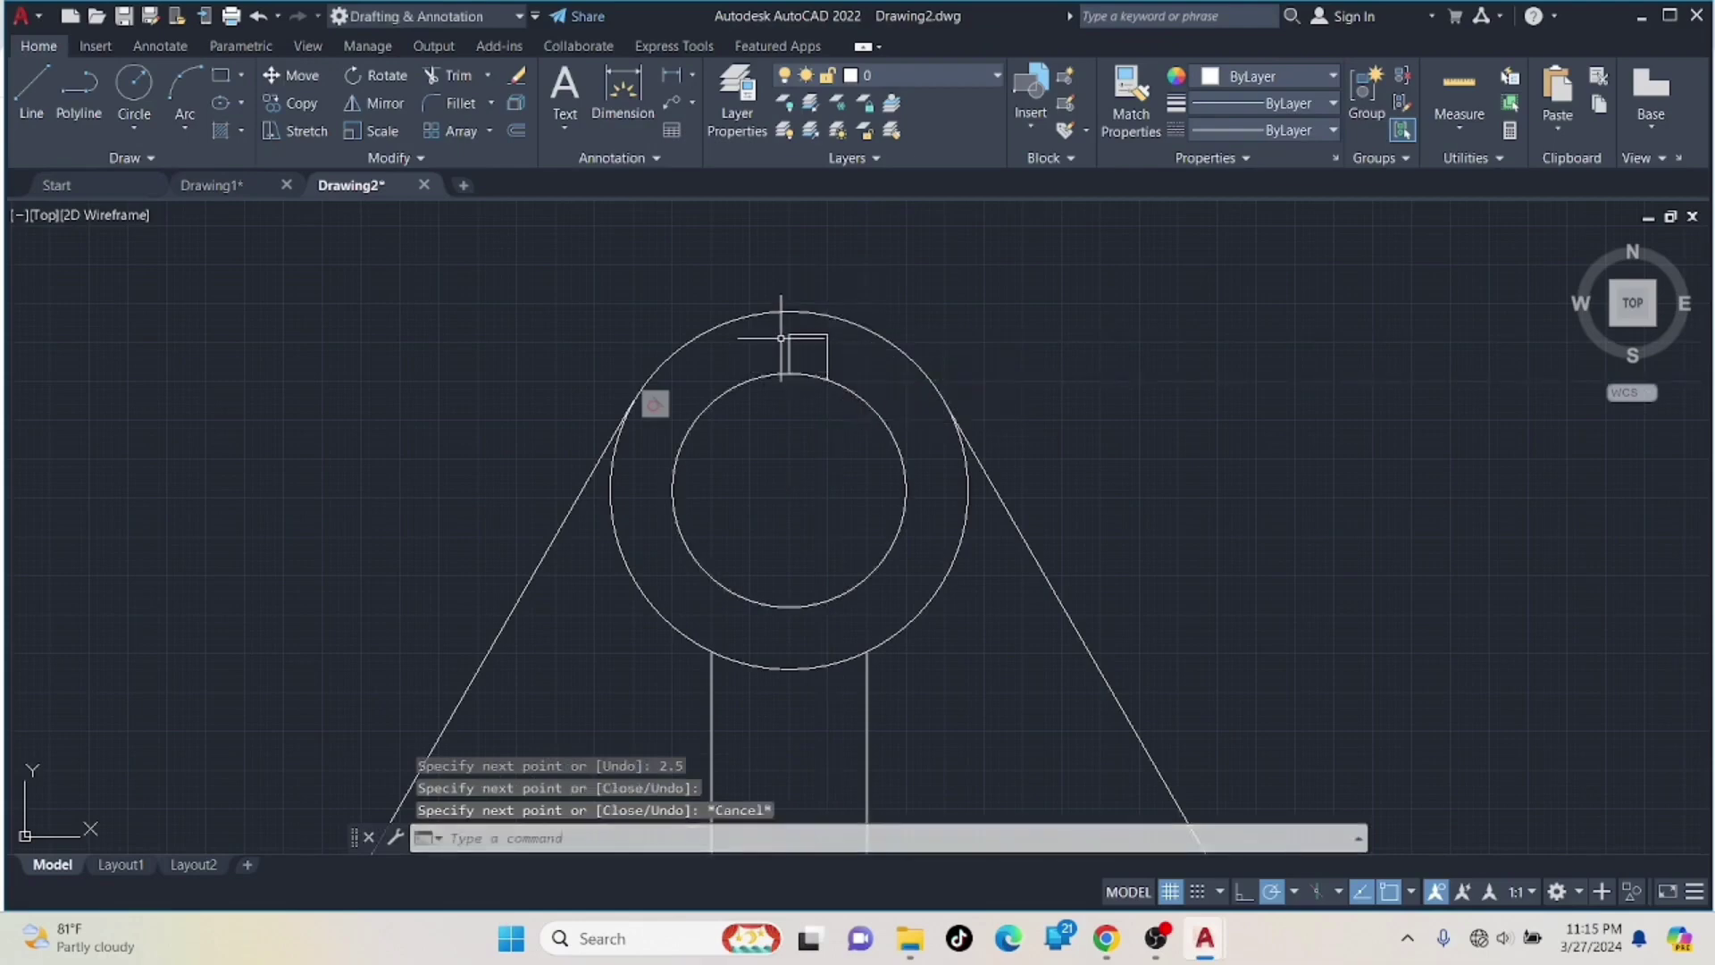
Draw the keyway's other side from the notch's top-left corner down to the inner circle
{"action": "left_click", "coordinate": [35, 99]}
{"action": "left_click", "coordinate": [789, 335]}
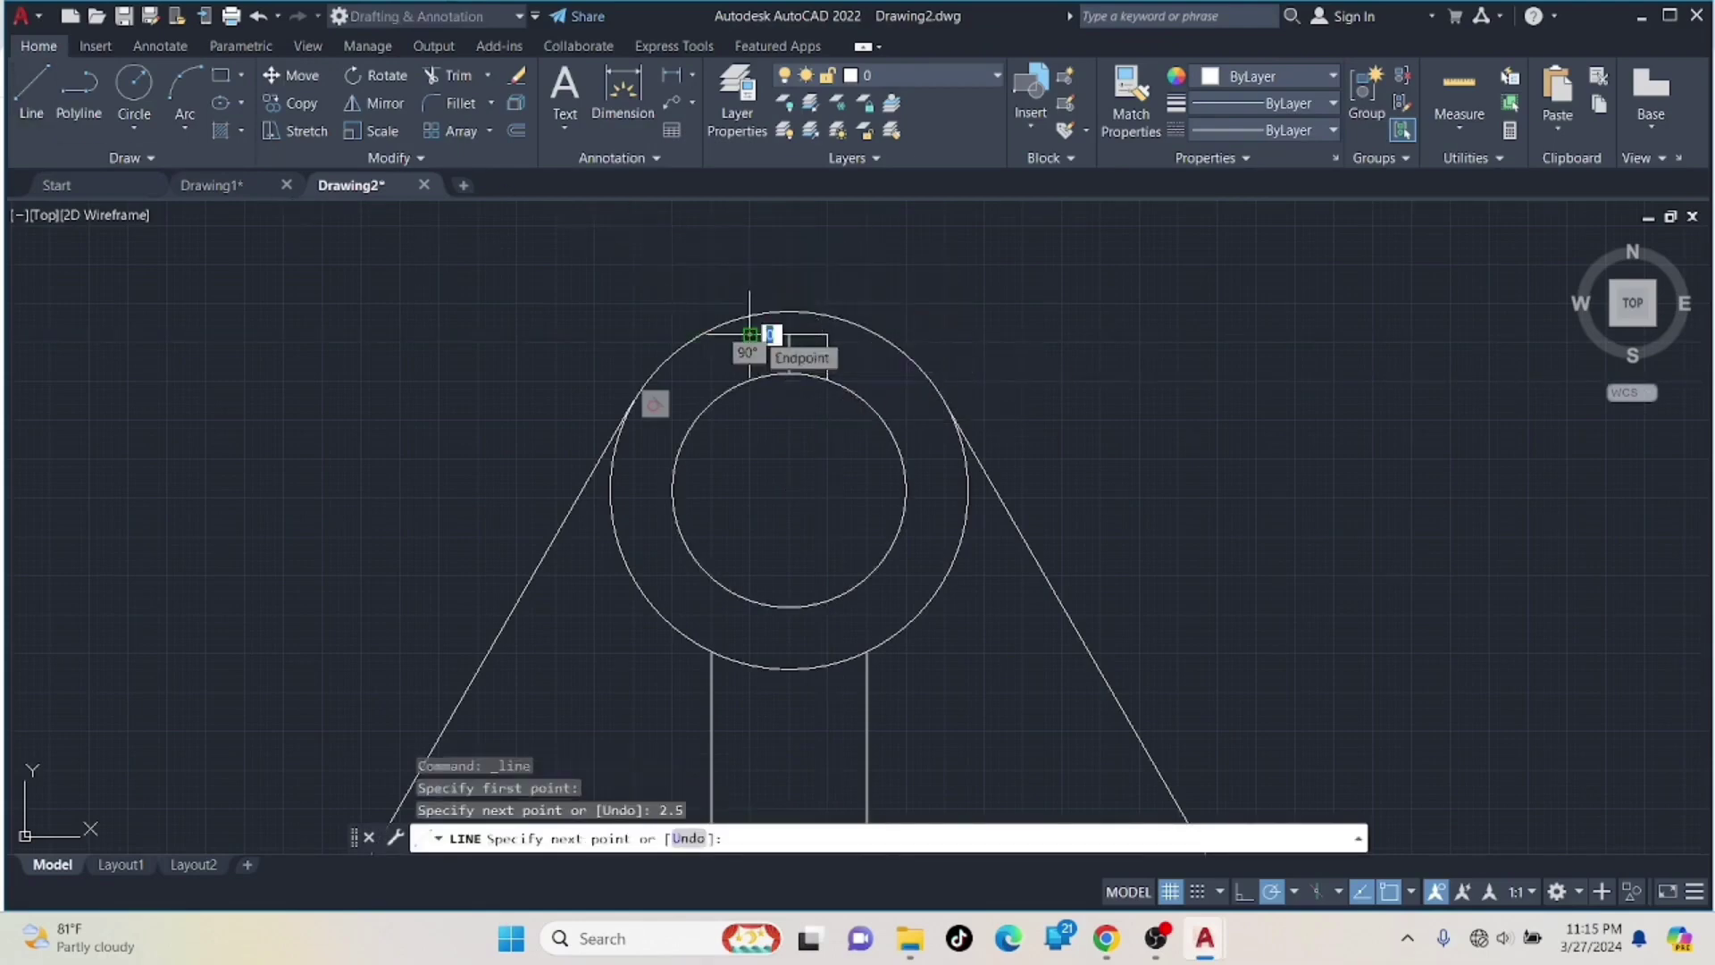
{"action": "left_click", "coordinate": [749, 380]}
{"action": "key", "text": "Escape"}
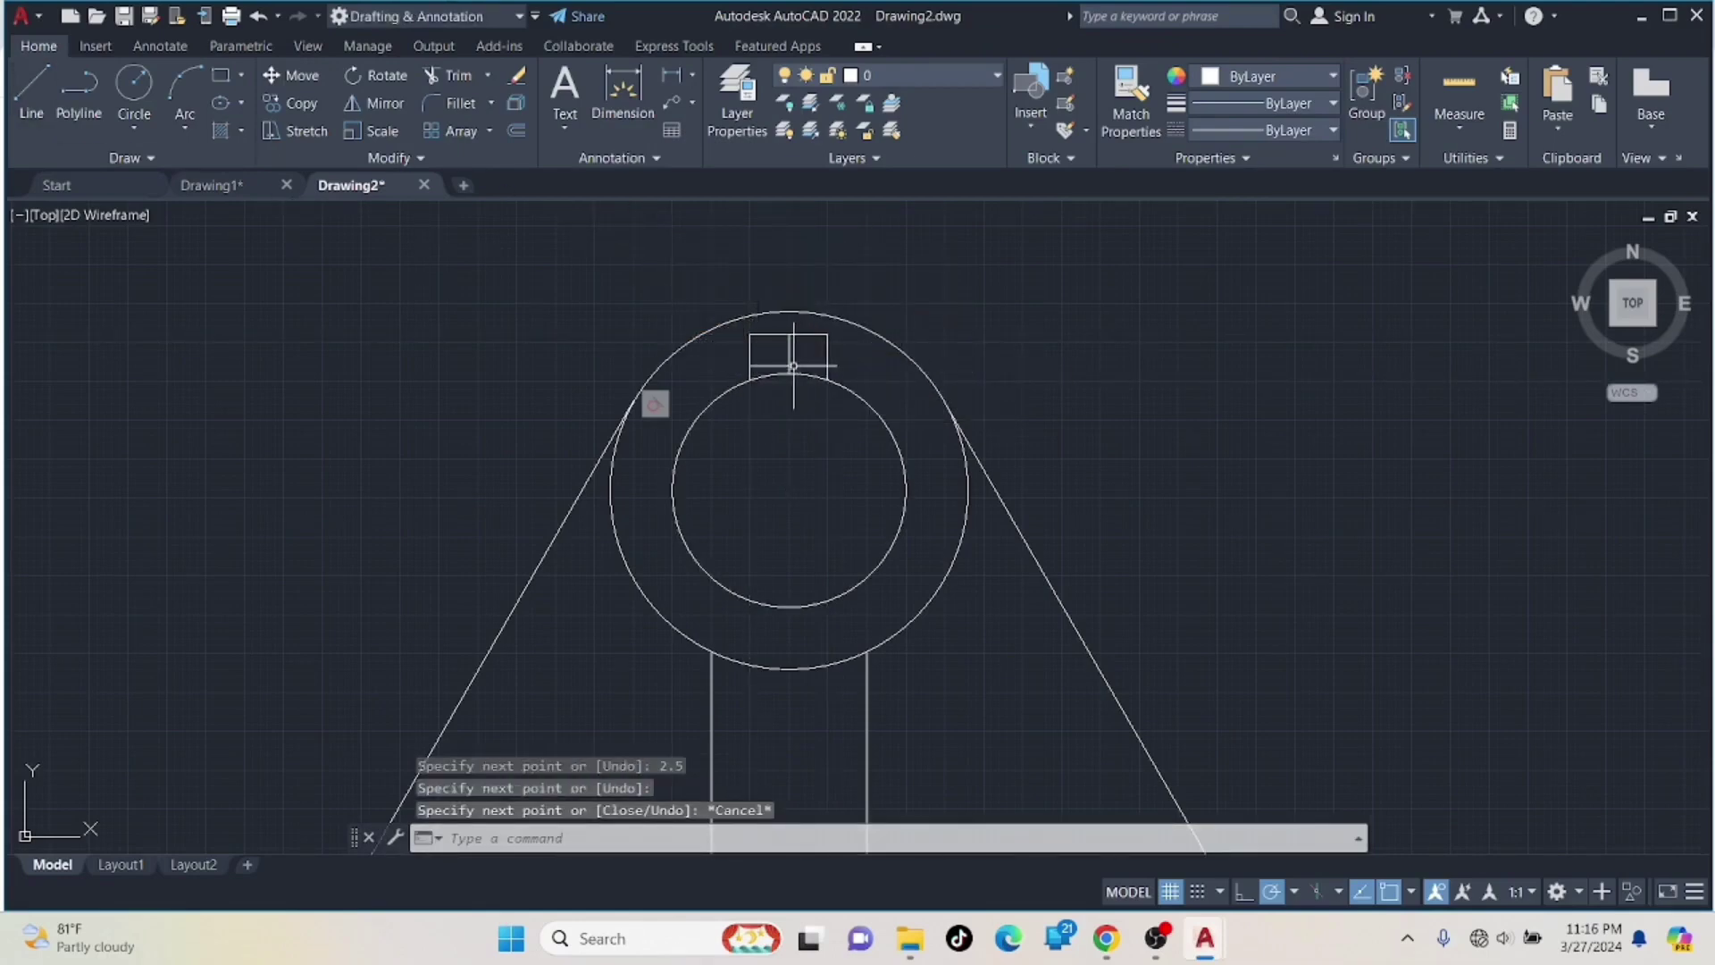
{"action": "left_click", "coordinate": [447, 76]}
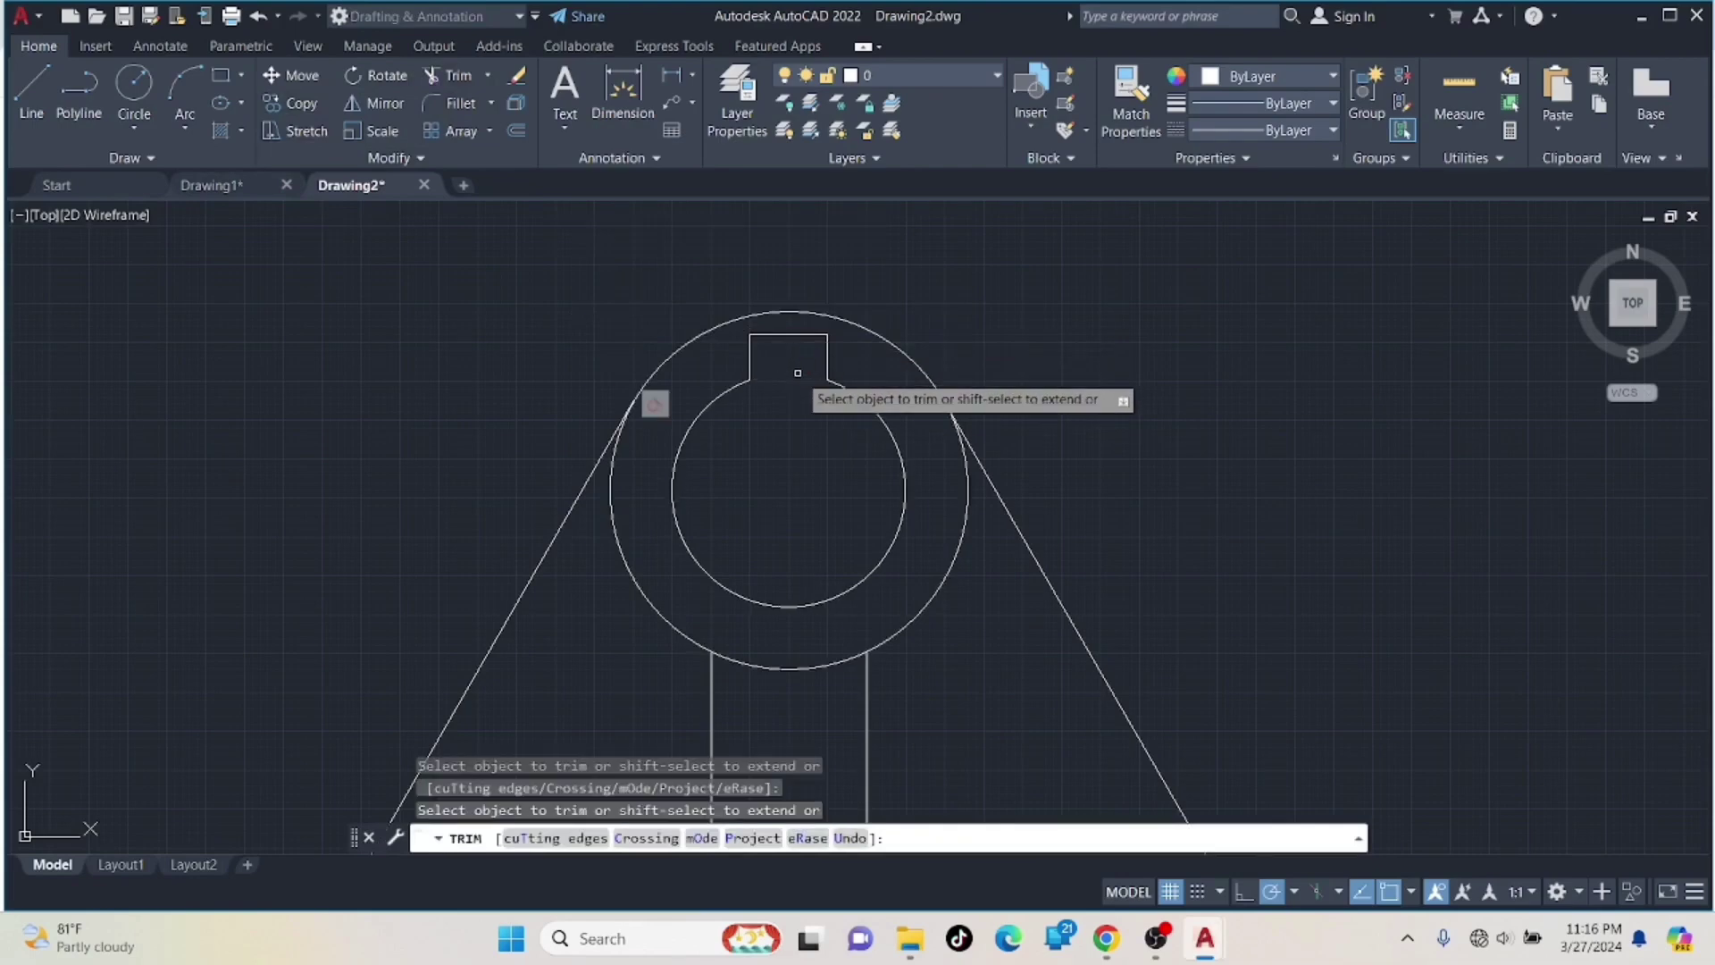
{"action": "scroll", "coordinate": [786, 384], "scroll_direction": "down", "scroll_amount": 6}
{"action": "left_click", "coordinate": [36, 99]}
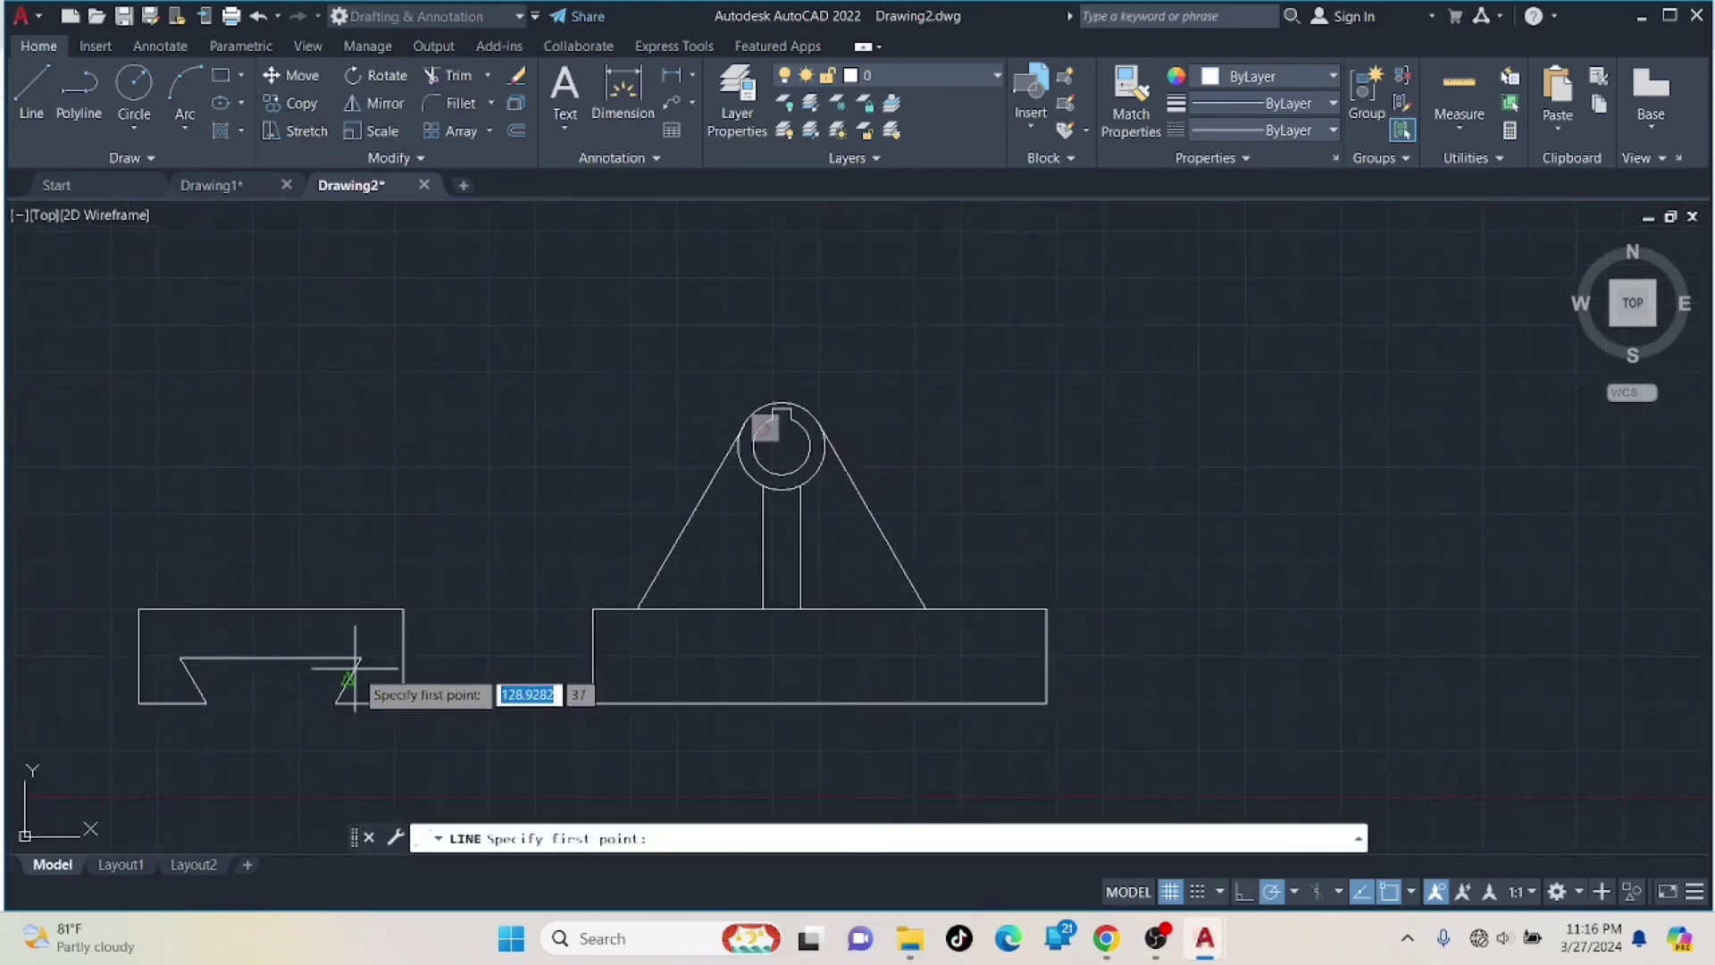
Draw a horizontal line across the base rectangle to its right edge
{"action": "left_click", "coordinate": [593, 659]}
{"action": "left_click", "coordinate": [1047, 658]}
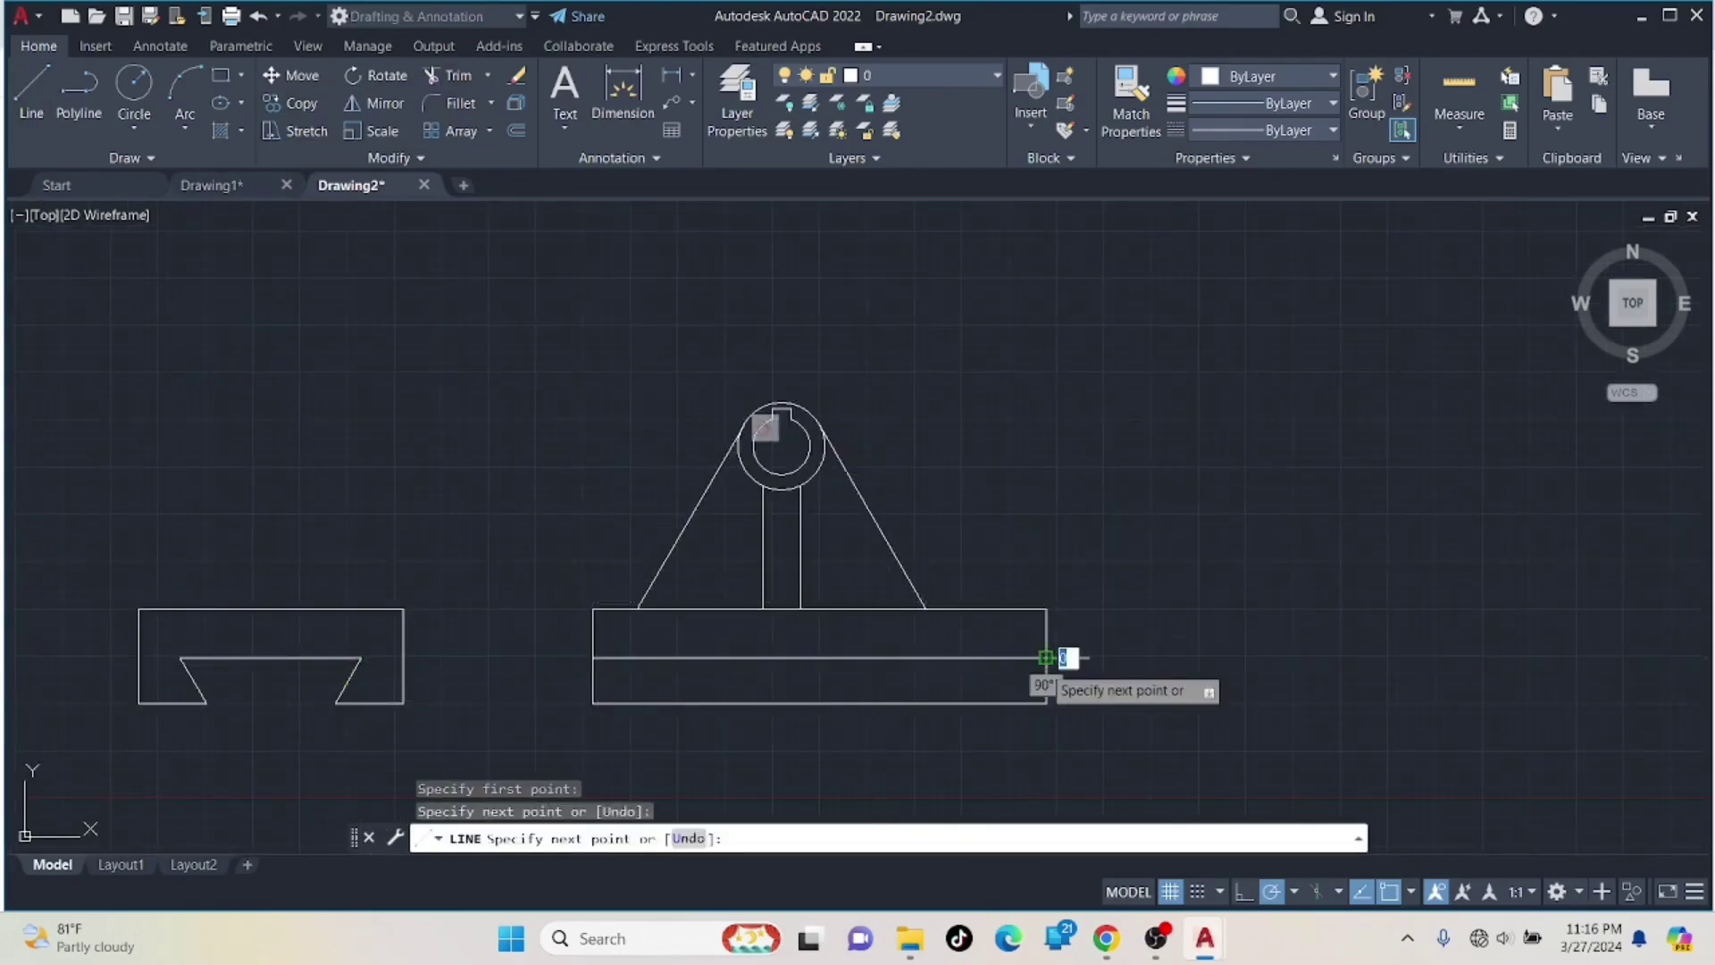
{"action": "key", "text": "Return"}
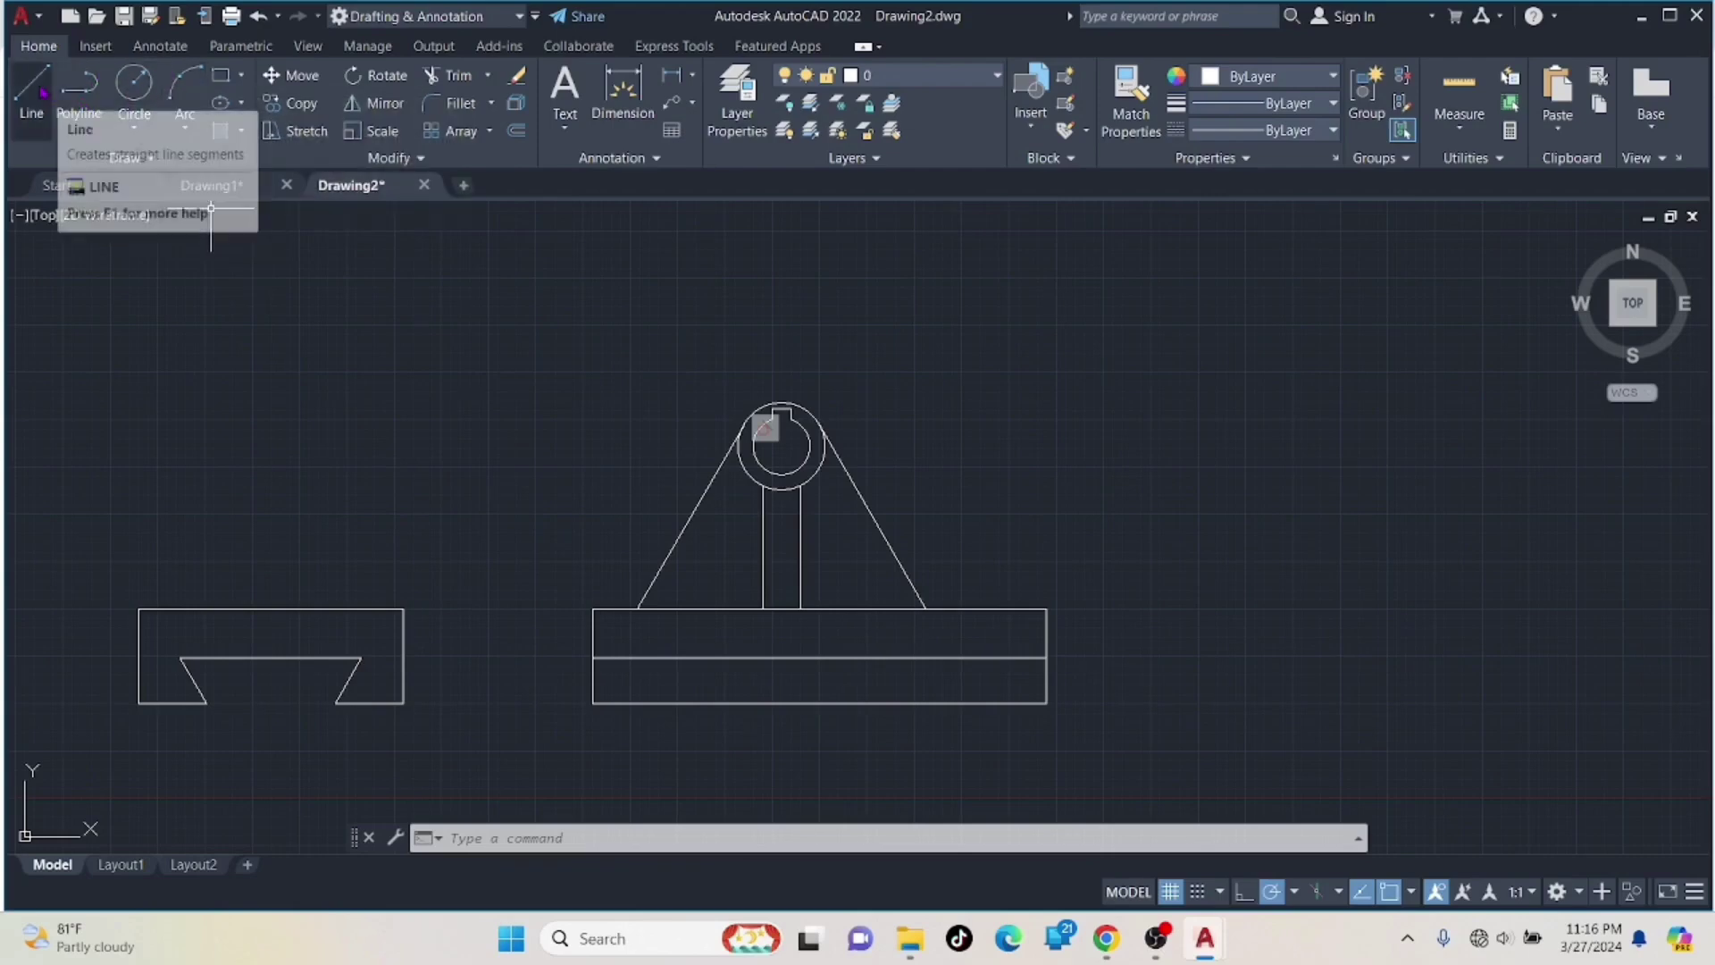
Project a line from the notch top leftward past the side view
{"action": "left_click", "coordinate": [31, 89]}
{"action": "scroll", "coordinate": [785, 403], "scroll_direction": "up", "scroll_amount": 2}
{"action": "scroll", "coordinate": [775, 396], "scroll_direction": "up", "scroll_amount": 2}
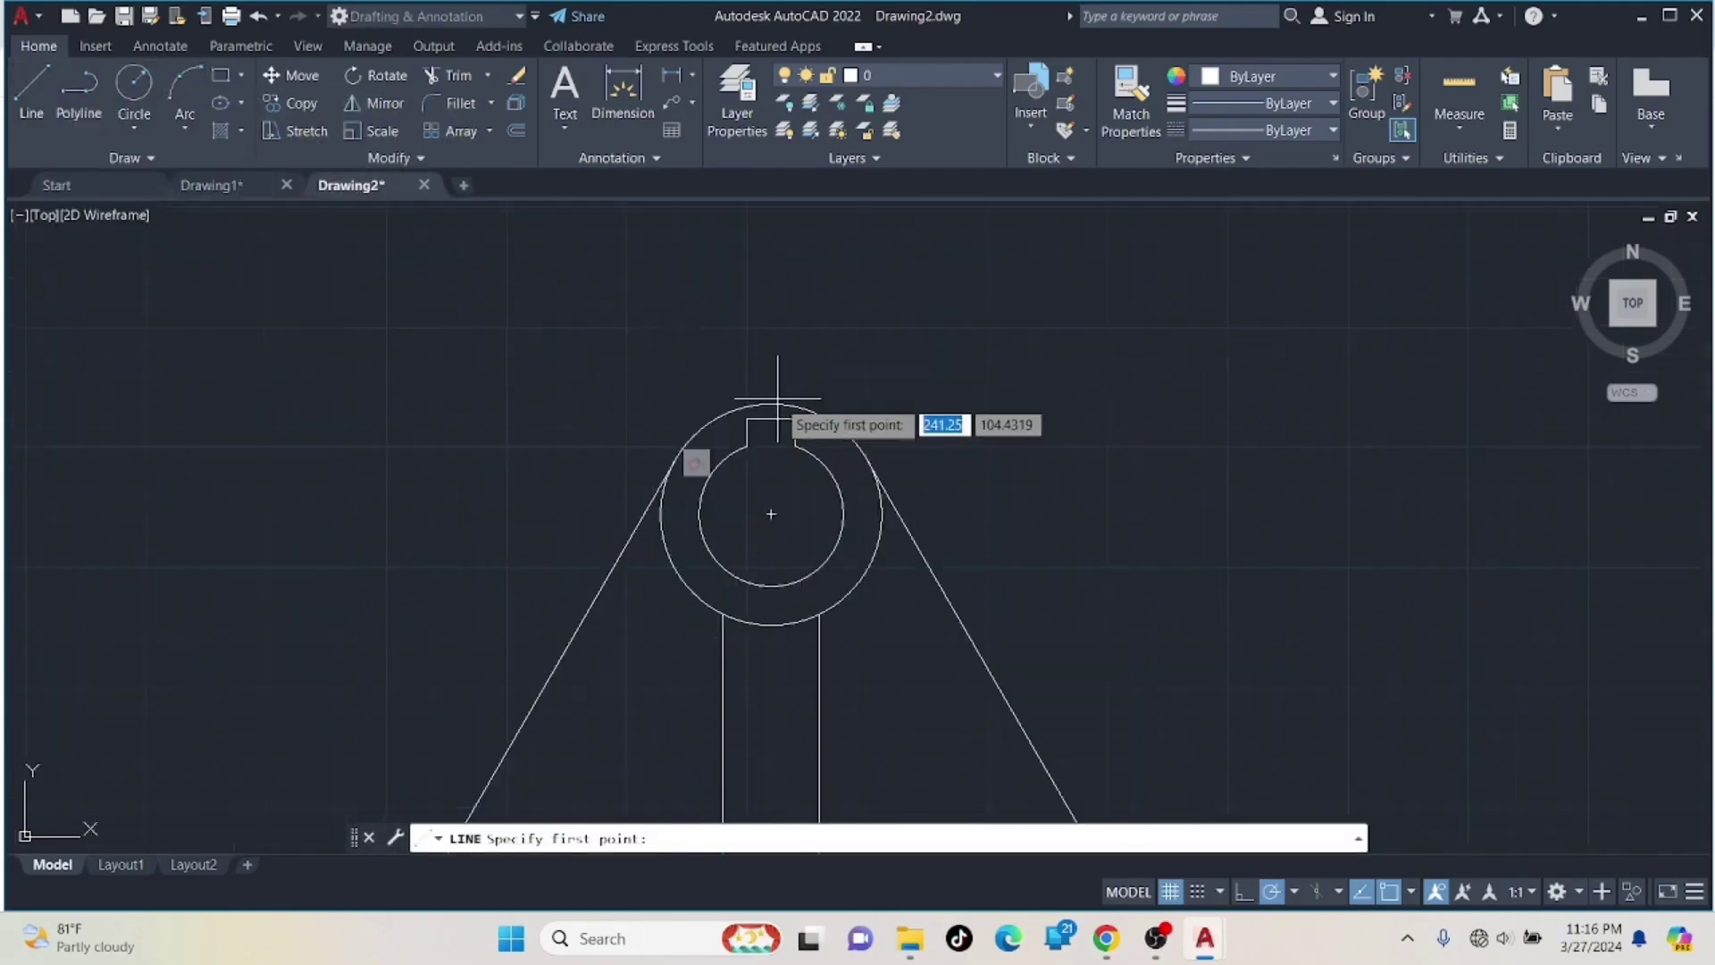
{"action": "scroll", "coordinate": [767, 413], "scroll_direction": "up", "scroll_amount": 2}
{"action": "left_click", "coordinate": [764, 407]}
{"action": "scroll", "coordinate": [210, 383], "scroll_direction": "down", "scroll_amount": 2}
{"action": "scroll", "coordinate": [248, 393], "scroll_direction": "down", "scroll_amount": 2}
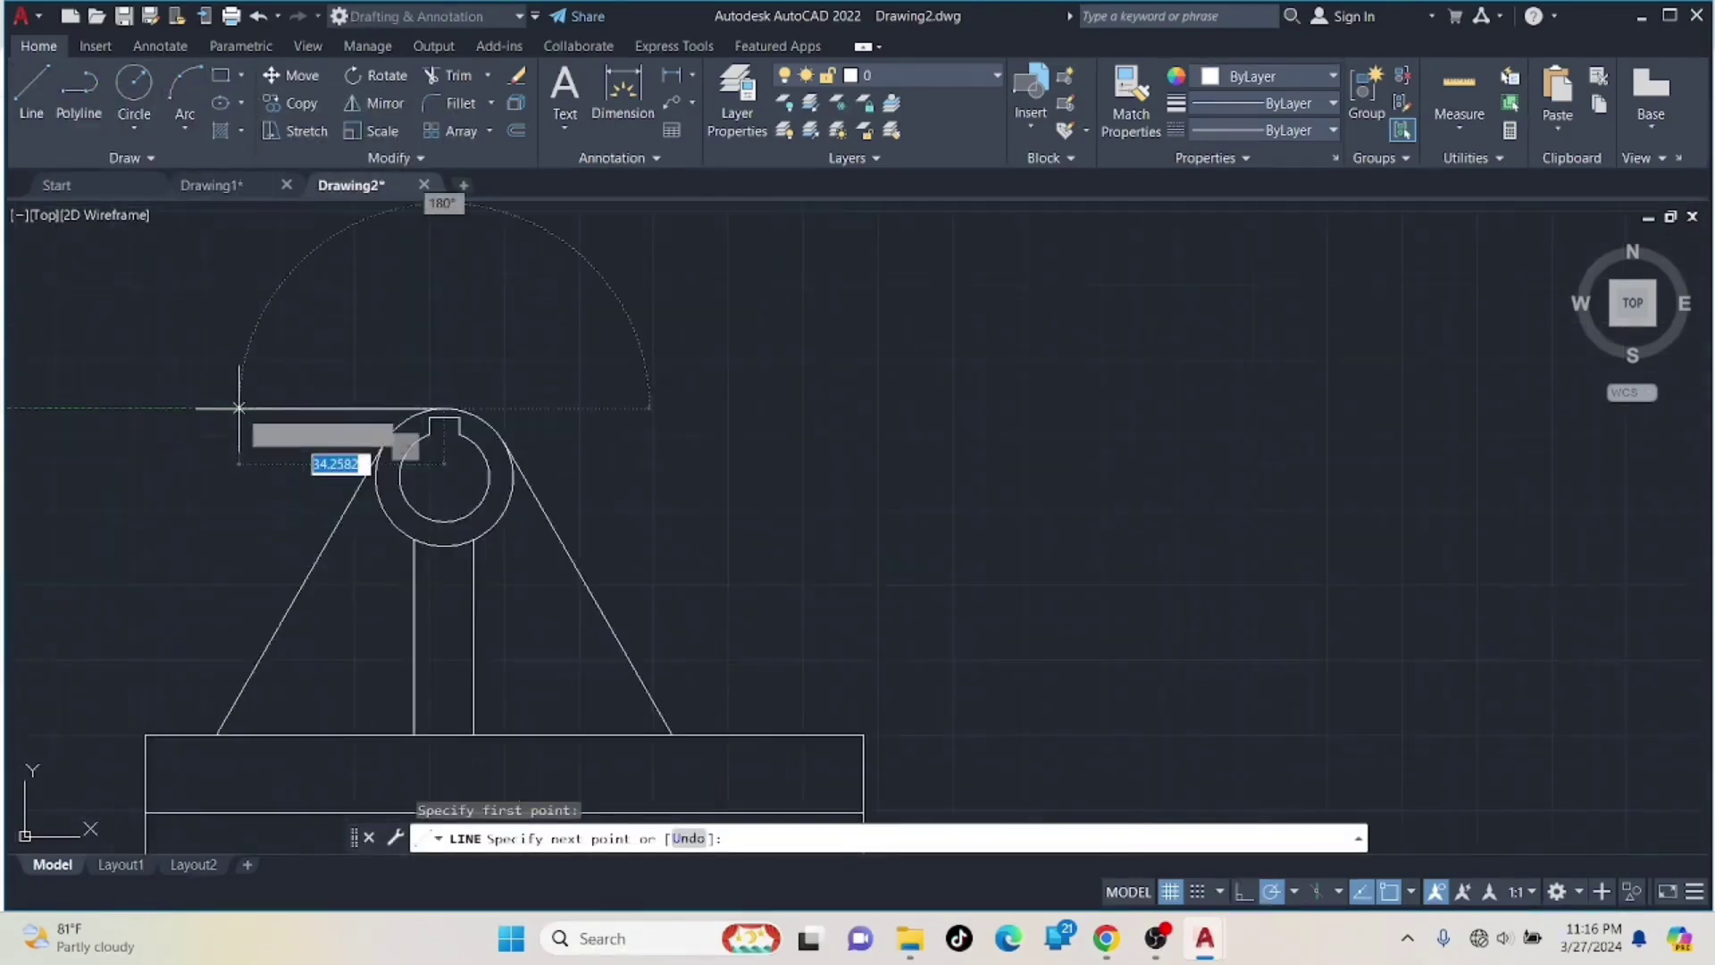
{"action": "scroll", "coordinate": [248, 382], "scroll_direction": "down", "scroll_amount": 2}
{"action": "middle_click_drag", "start_coordinate": [248, 383], "coordinate": [589, 429]}
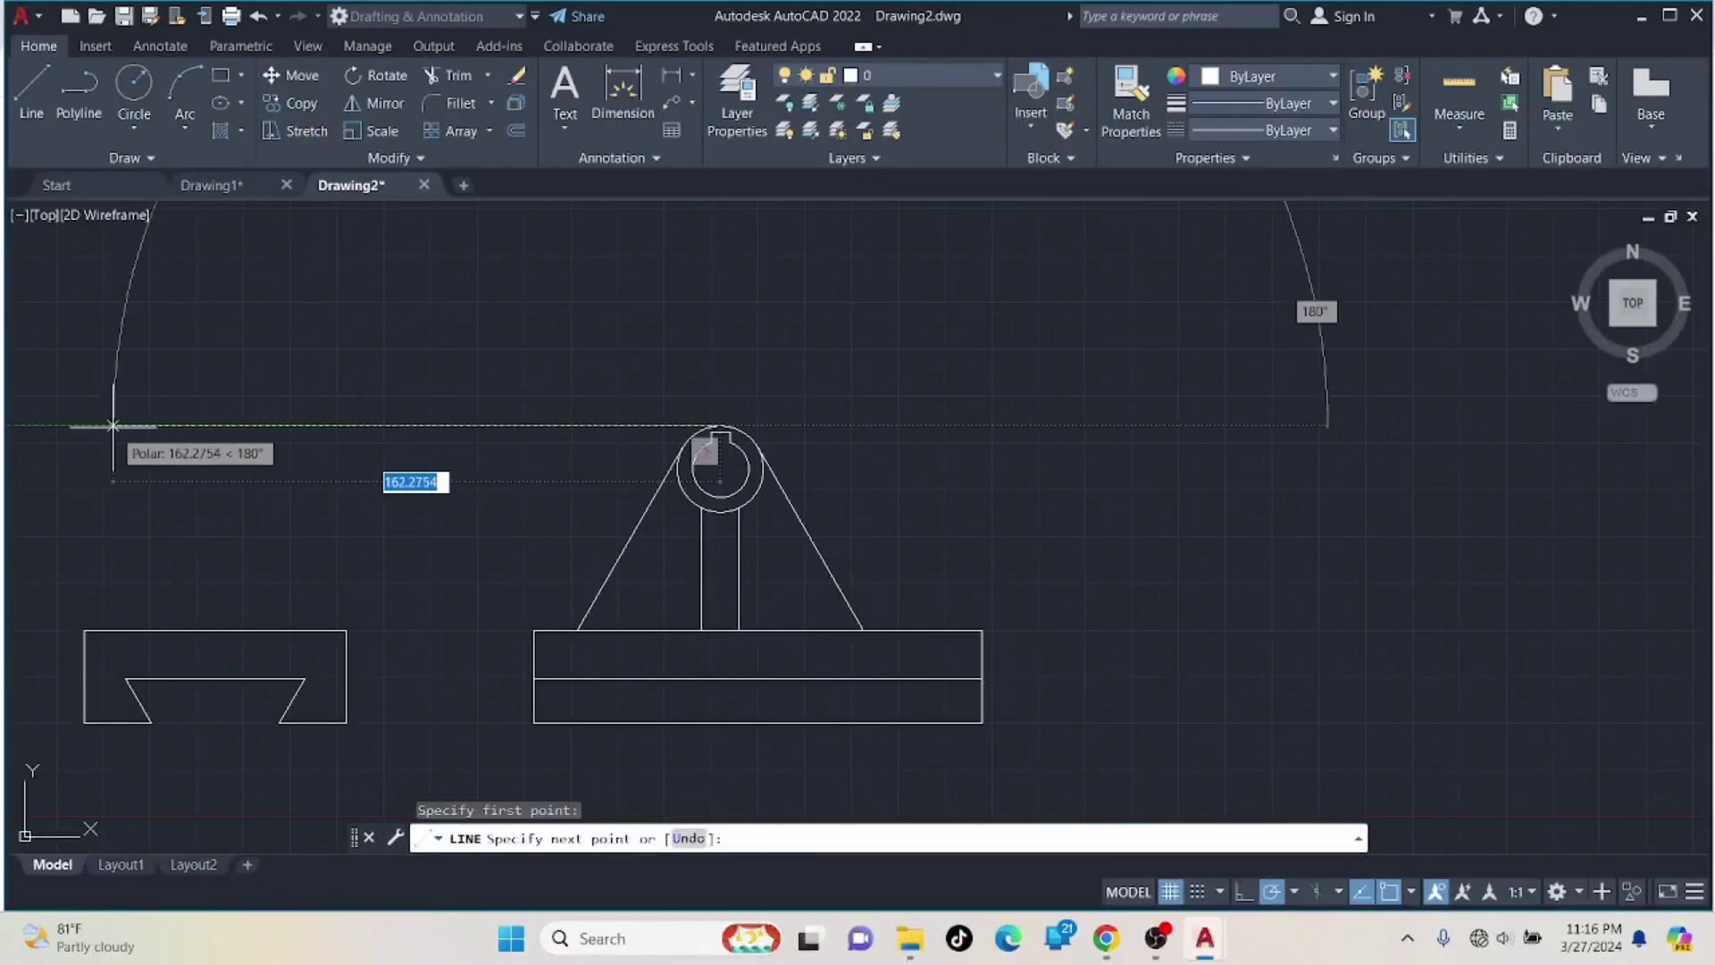
{"action": "left_click", "coordinate": [82, 426]}
{"action": "key", "text": "Return"}
{"action": "key", "text": "Return"}
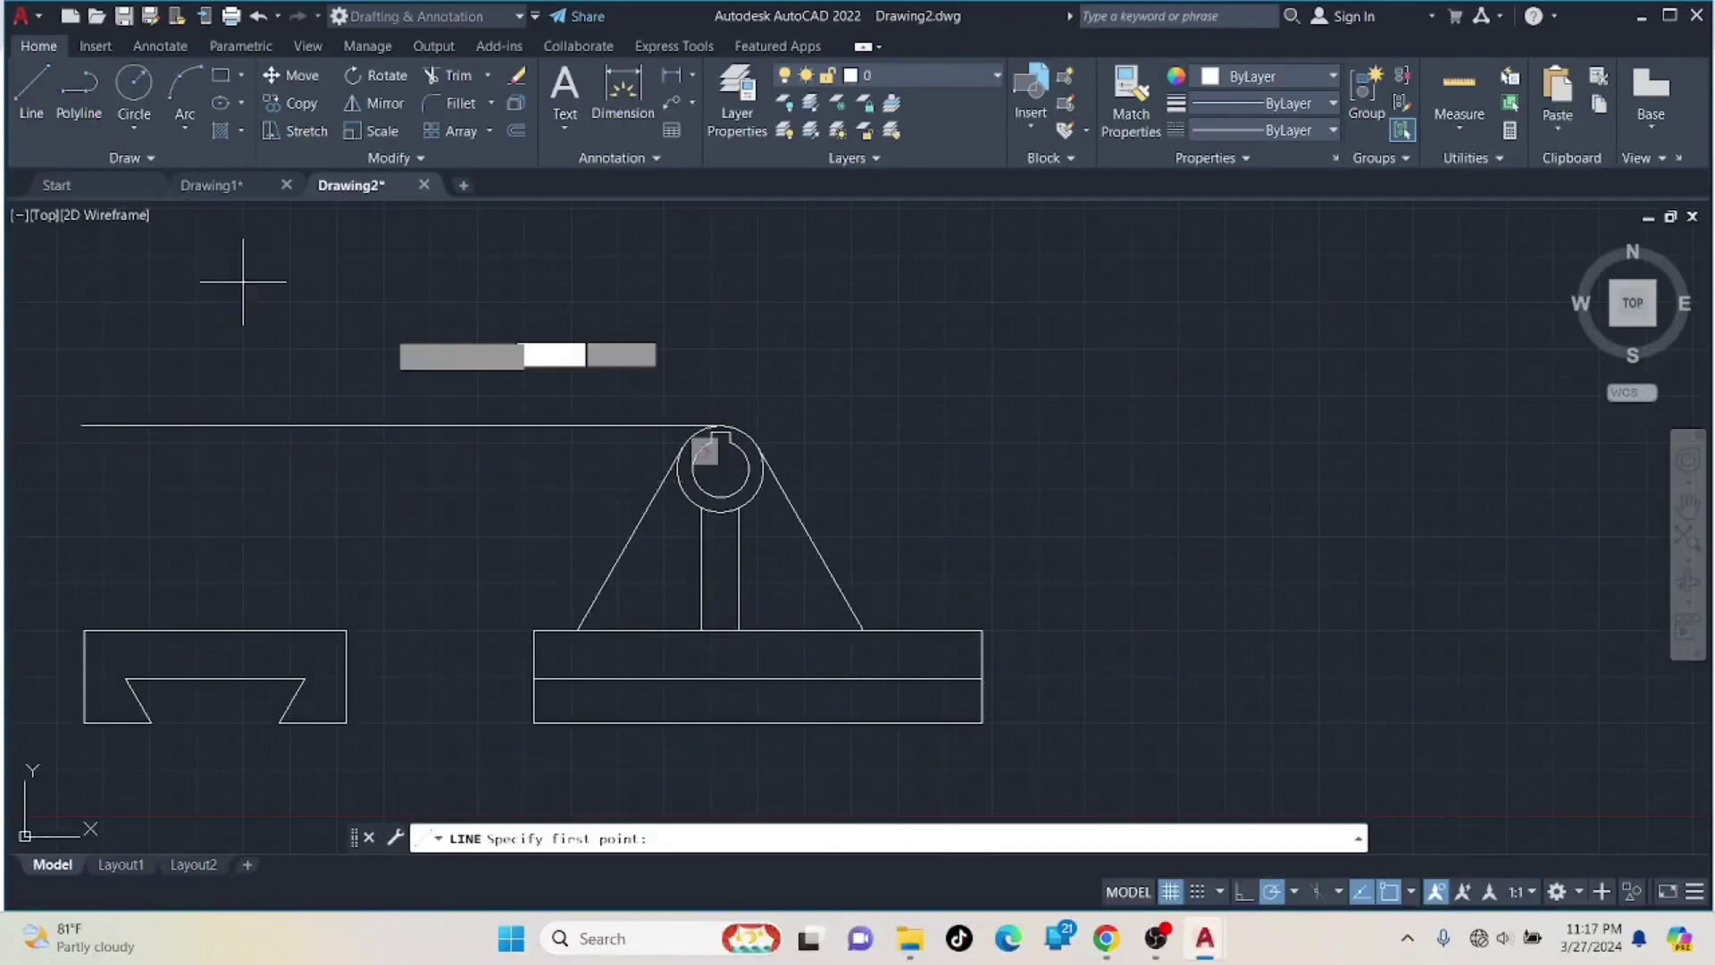
Project a second line from the notch corner to above the side view
{"action": "scroll", "coordinate": [670, 352], "scroll_direction": "up", "scroll_amount": 5}
{"action": "scroll", "coordinate": [638, 357], "scroll_direction": "down", "scroll_amount": 2}
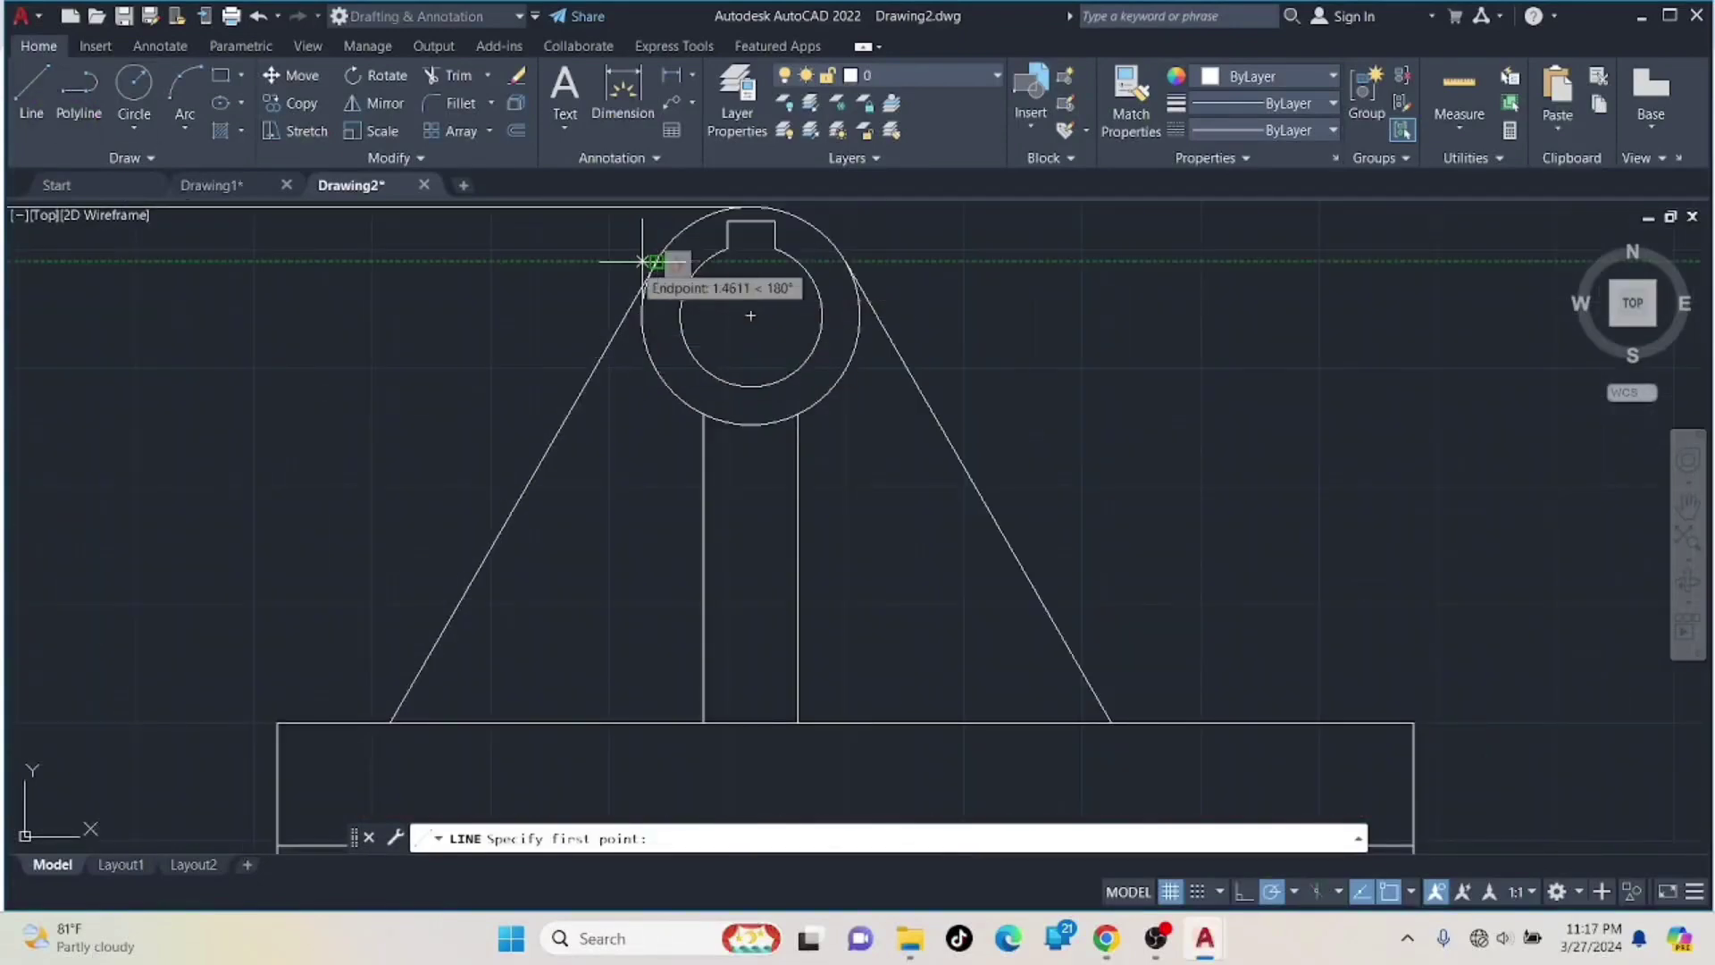
{"action": "scroll", "coordinate": [232, 261], "scroll_direction": "down", "scroll_amount": 2}
{"action": "scroll", "coordinate": [174, 268], "scroll_direction": "down", "scroll_amount": 1}
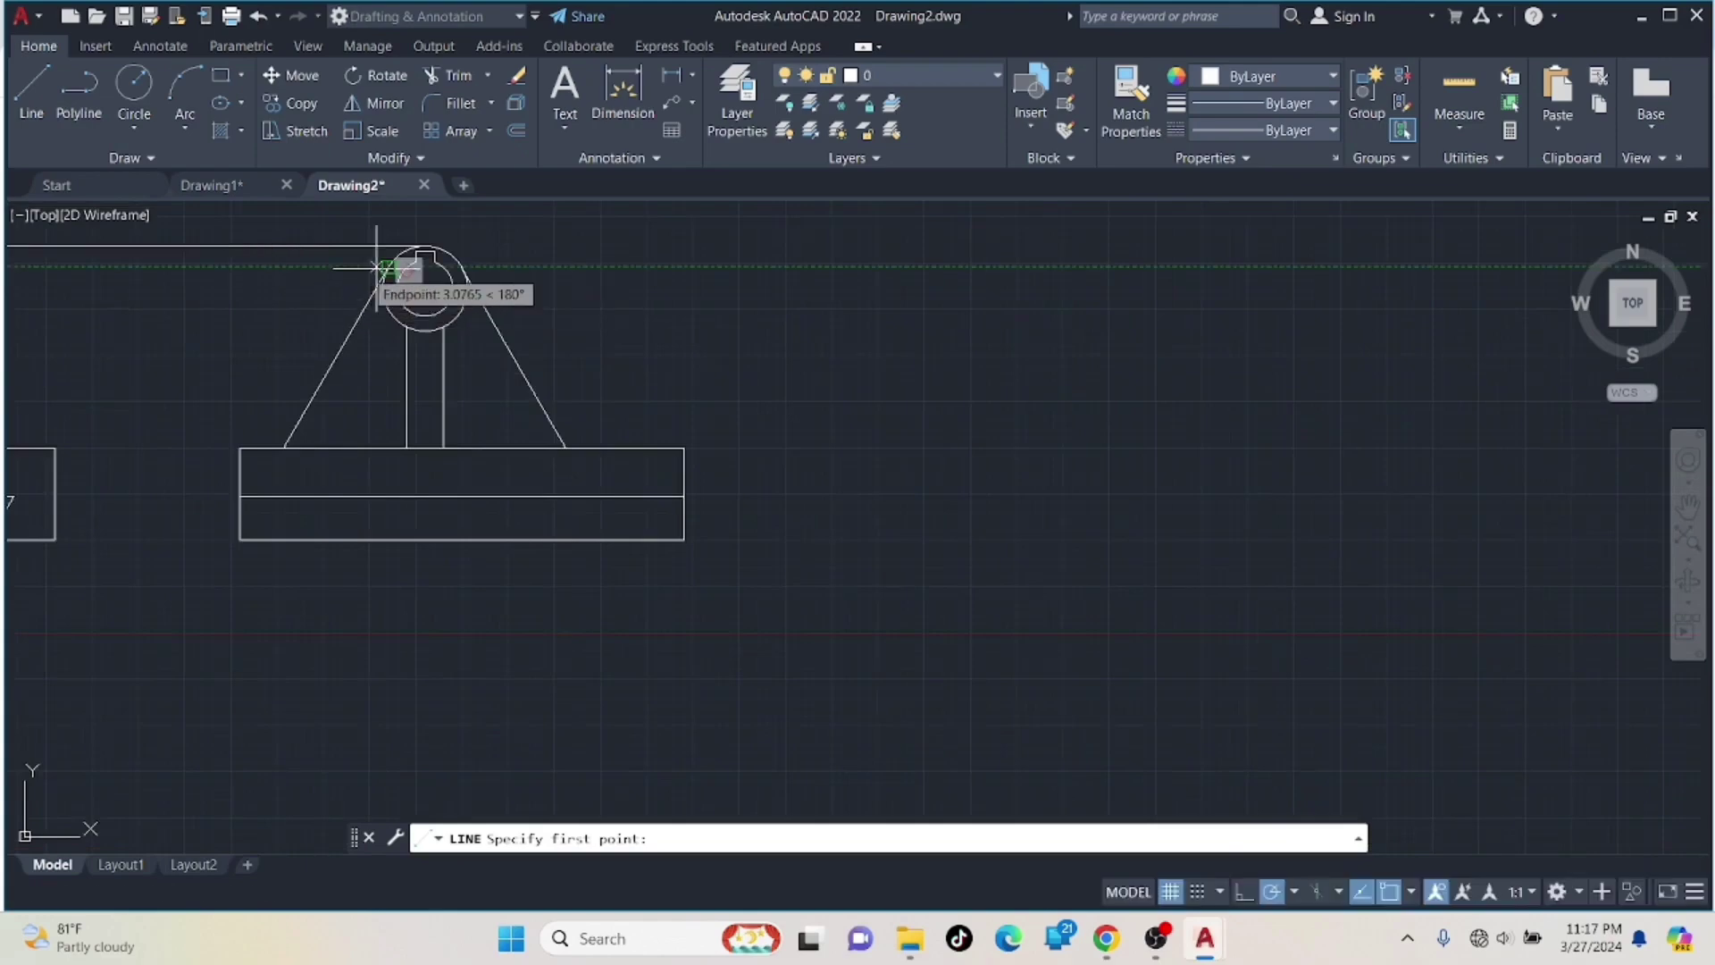
{"action": "middle_click_drag", "start_coordinate": [111, 266], "coordinate": [479, 270]}
{"action": "left_click", "coordinate": [424, 266]}
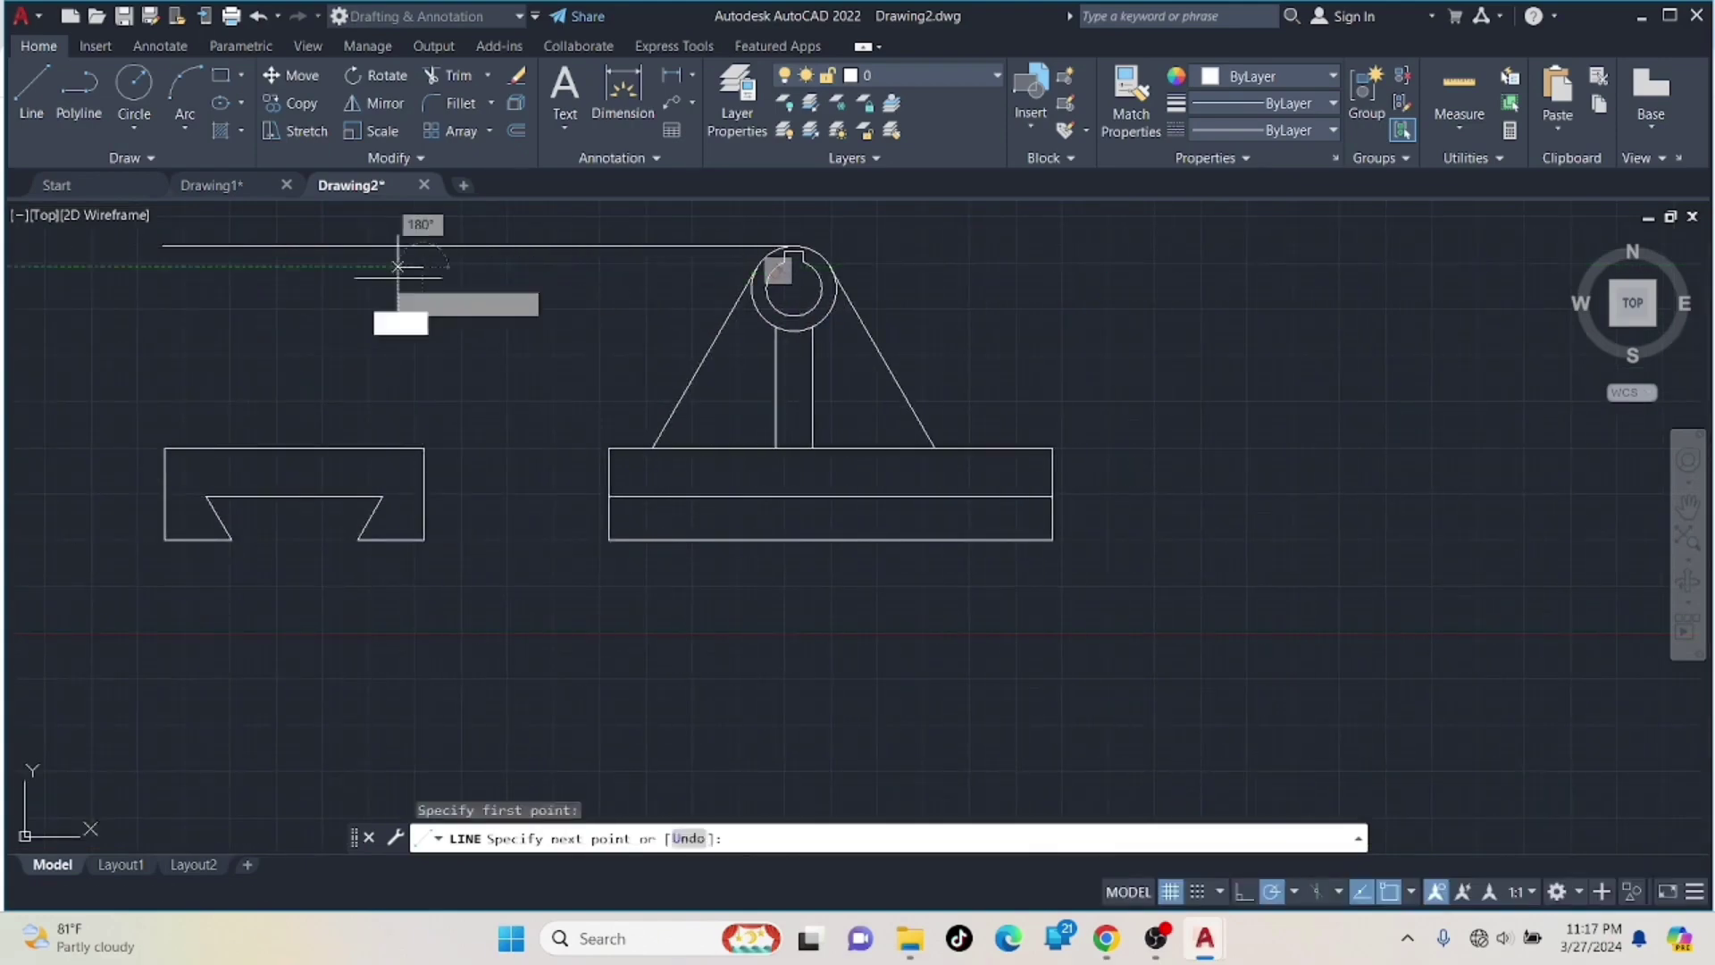
{"action": "left_click", "coordinate": [167, 267]}
{"action": "key", "text": "Escape"}
Draw a vertical line 30 units along, up to the top projection line
{"action": "key", "text": "Return"}
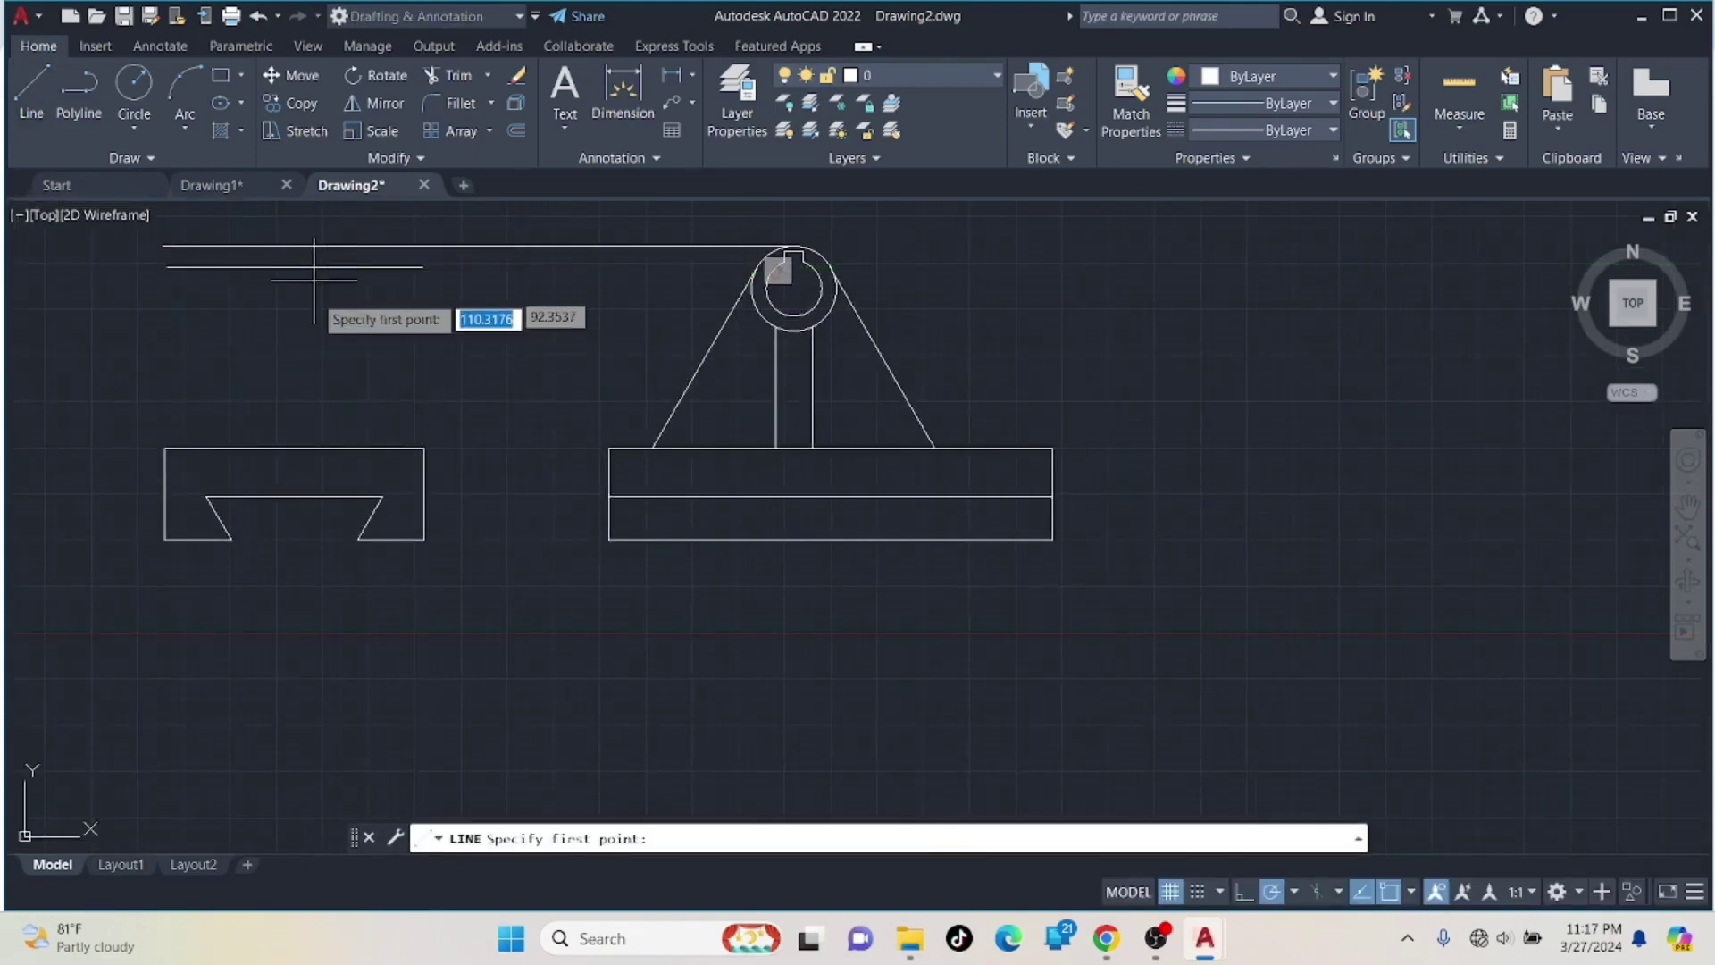
{"action": "type", "text": "30"}
{"action": "key", "text": "Return"}
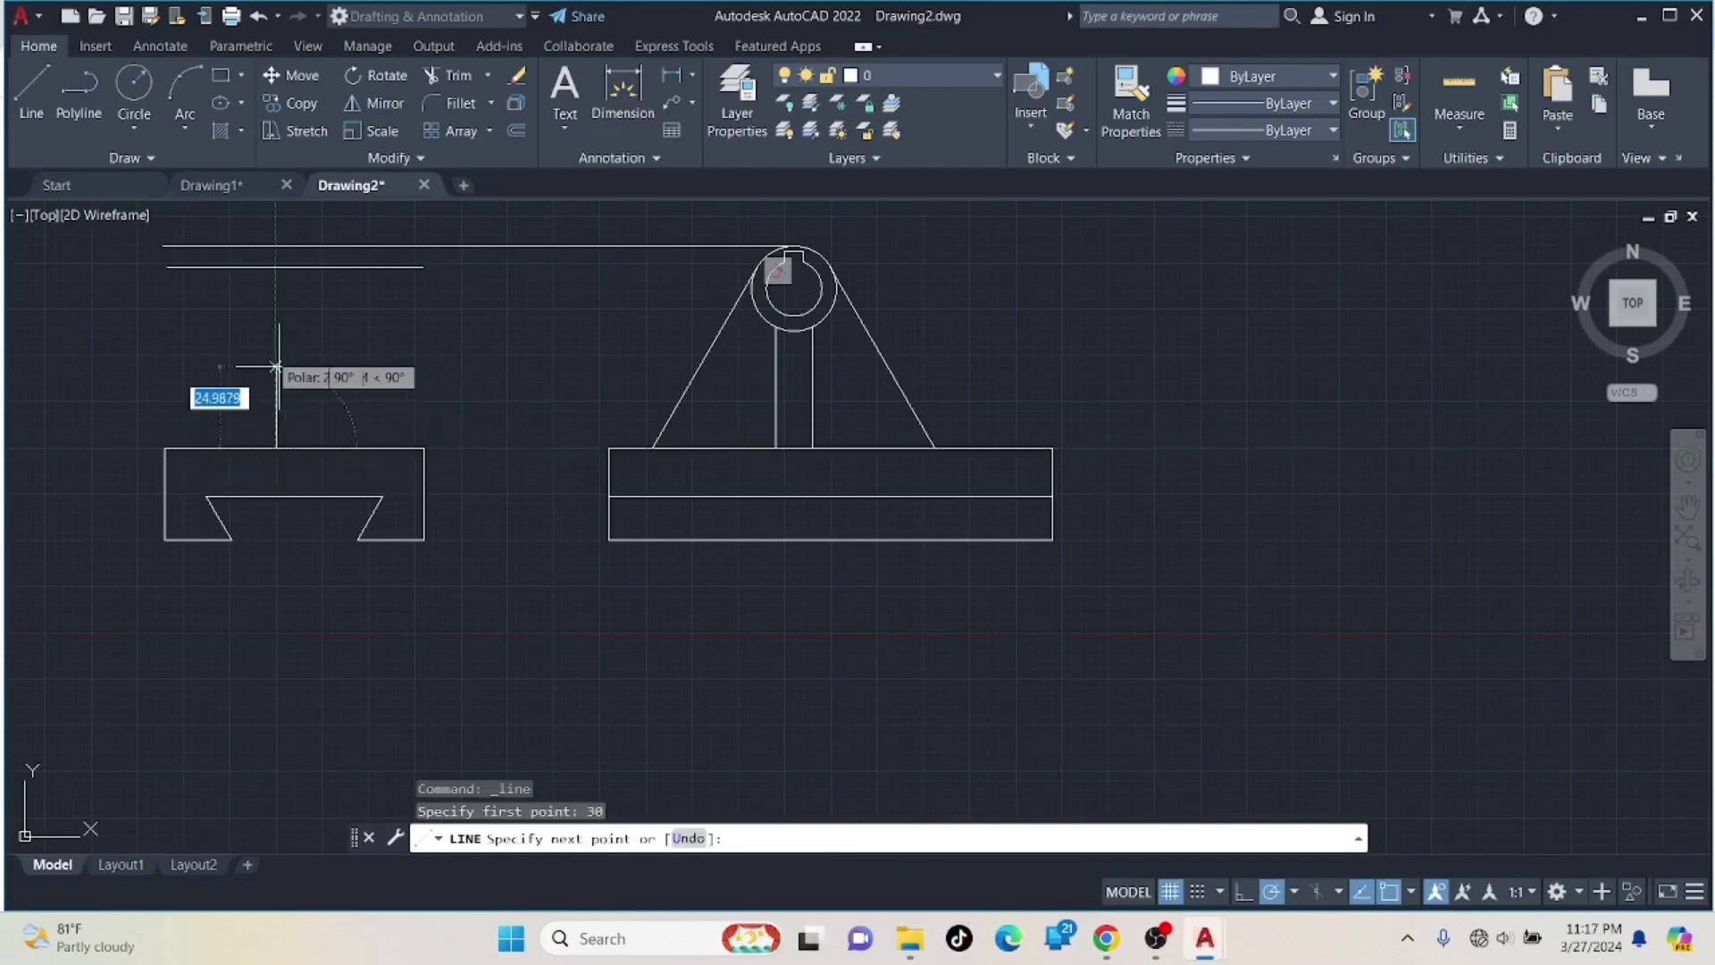
{"action": "left_click", "coordinate": [278, 267]}
{"action": "key", "text": "Escape"}
Draw a second vertical line 10 units along, up to the top projection line
{"action": "key", "text": "Return"}
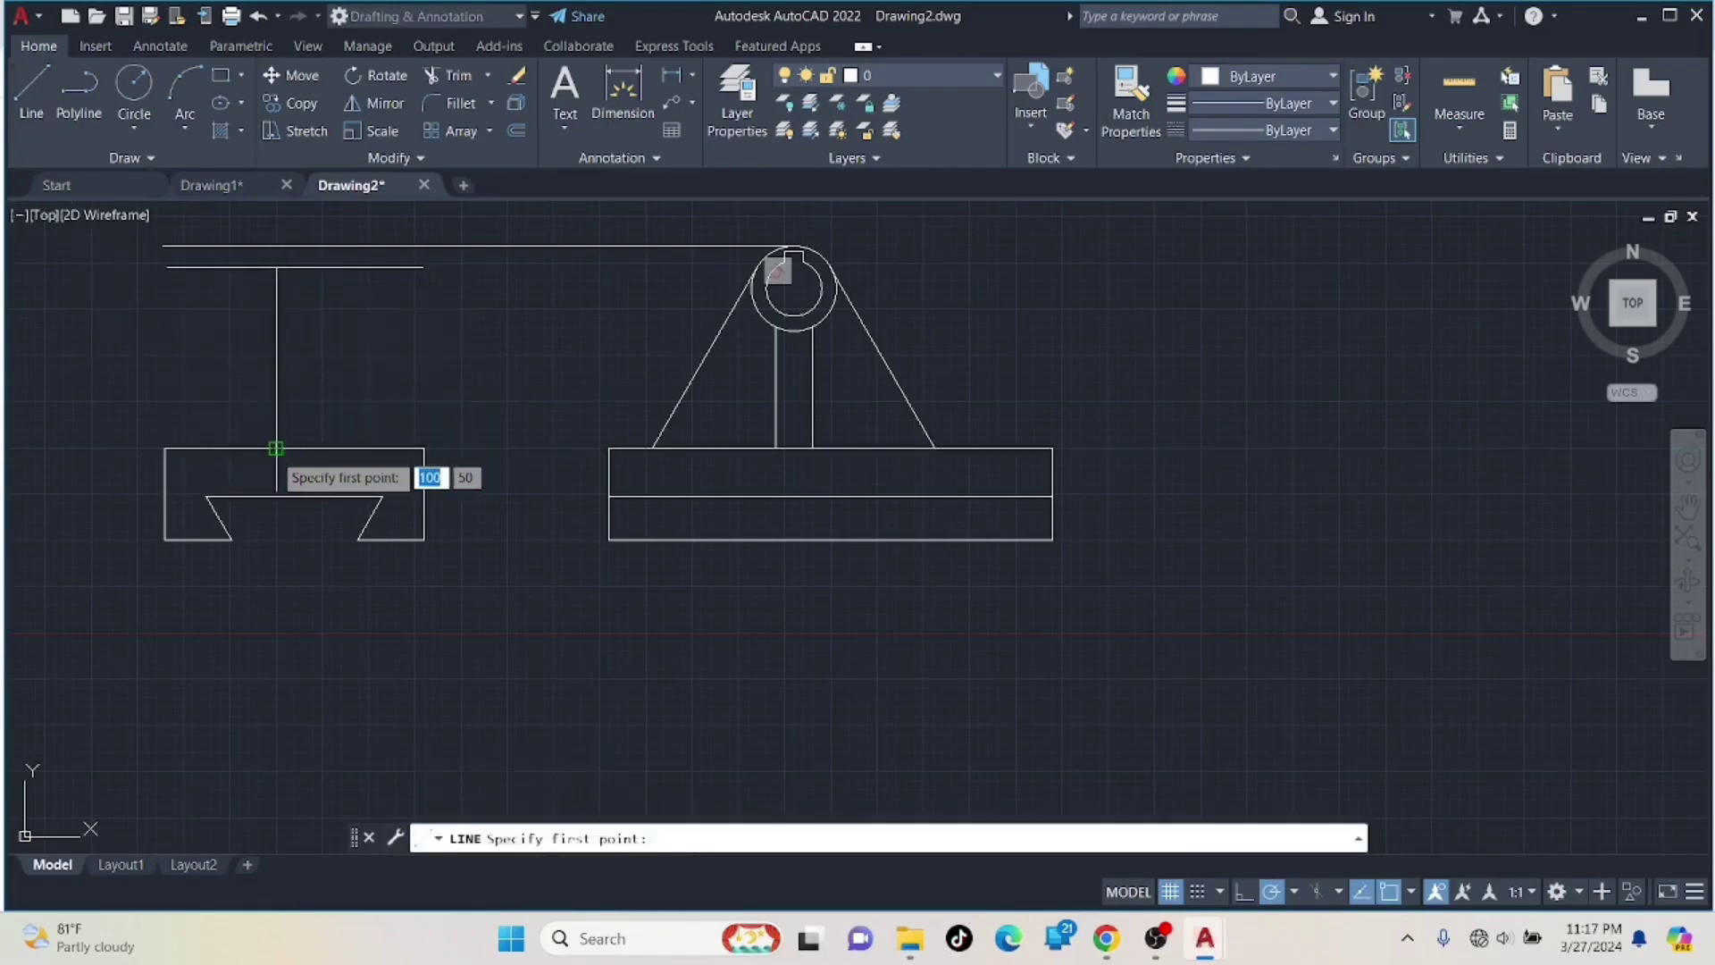
{"action": "scroll", "coordinate": [279, 445], "scroll_direction": "up", "scroll_amount": 5}
{"action": "type", "text": "0"}
{"action": "key", "text": "Return"}
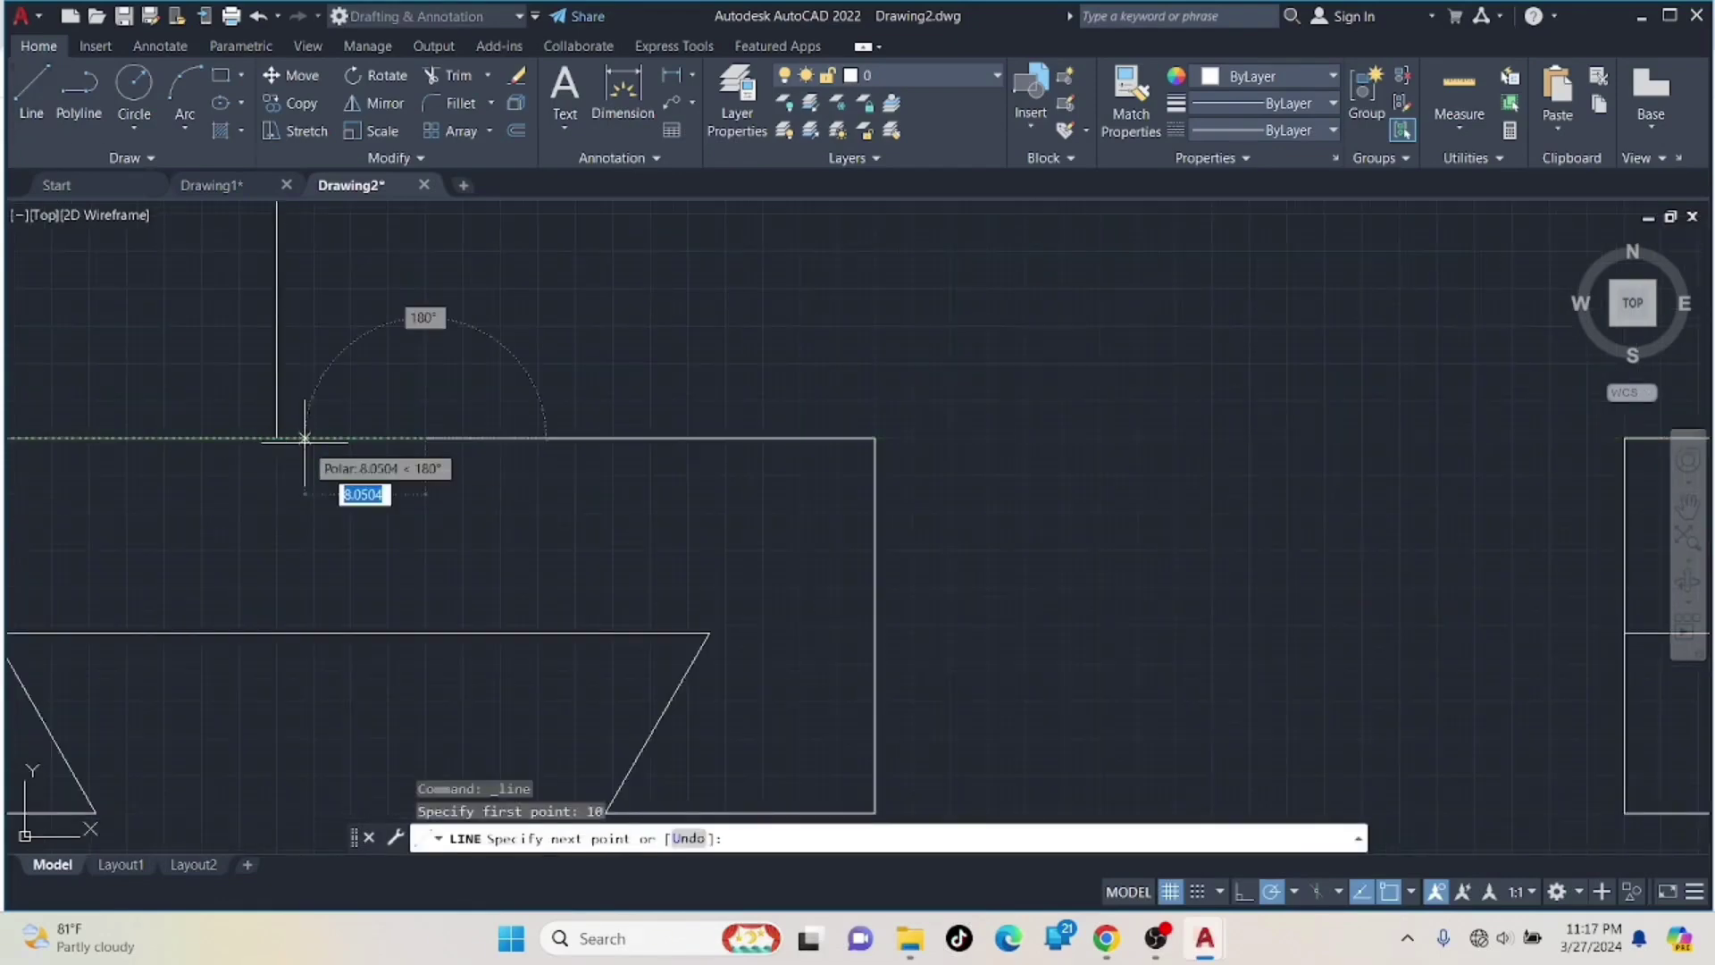
{"action": "scroll", "coordinate": [421, 340], "scroll_direction": "down", "scroll_amount": 5}
{"action": "middle_click_drag", "start_coordinate": [384, 345], "coordinate": [398, 502]}
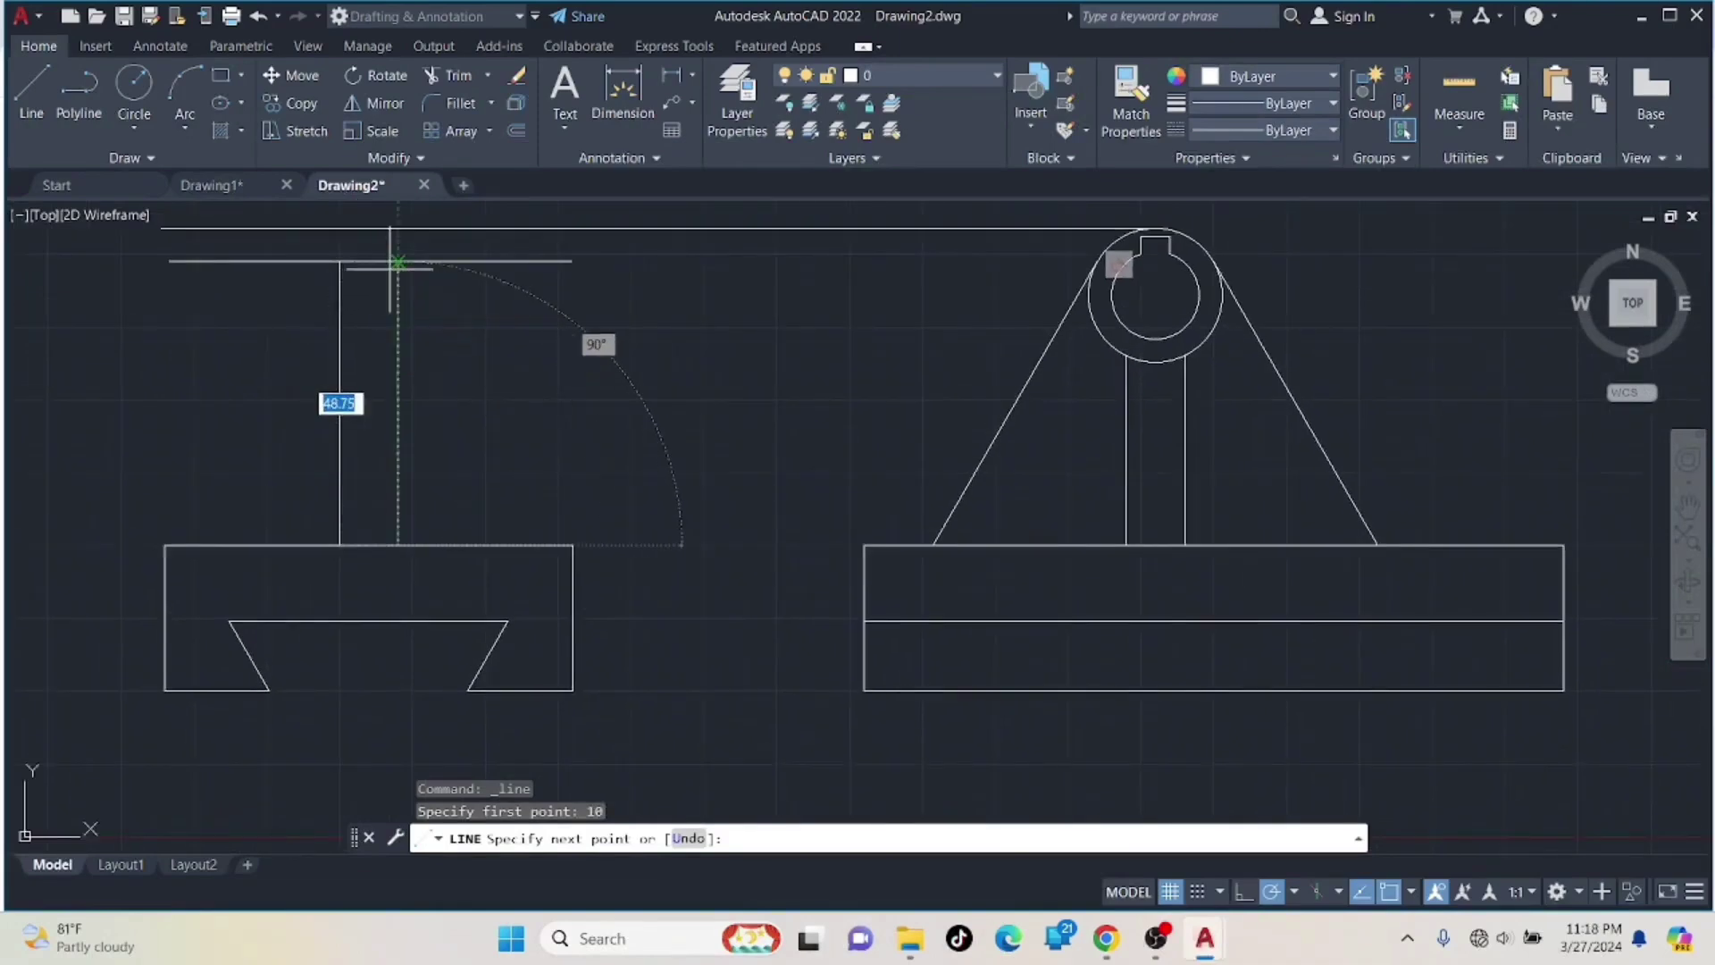
{"action": "left_click", "coordinate": [397, 261]}
{"action": "key", "text": "Escape"}
Draw a short vertical line 12 units along and a horizontal line across the side view
{"action": "left_click", "coordinate": [31, 89]}
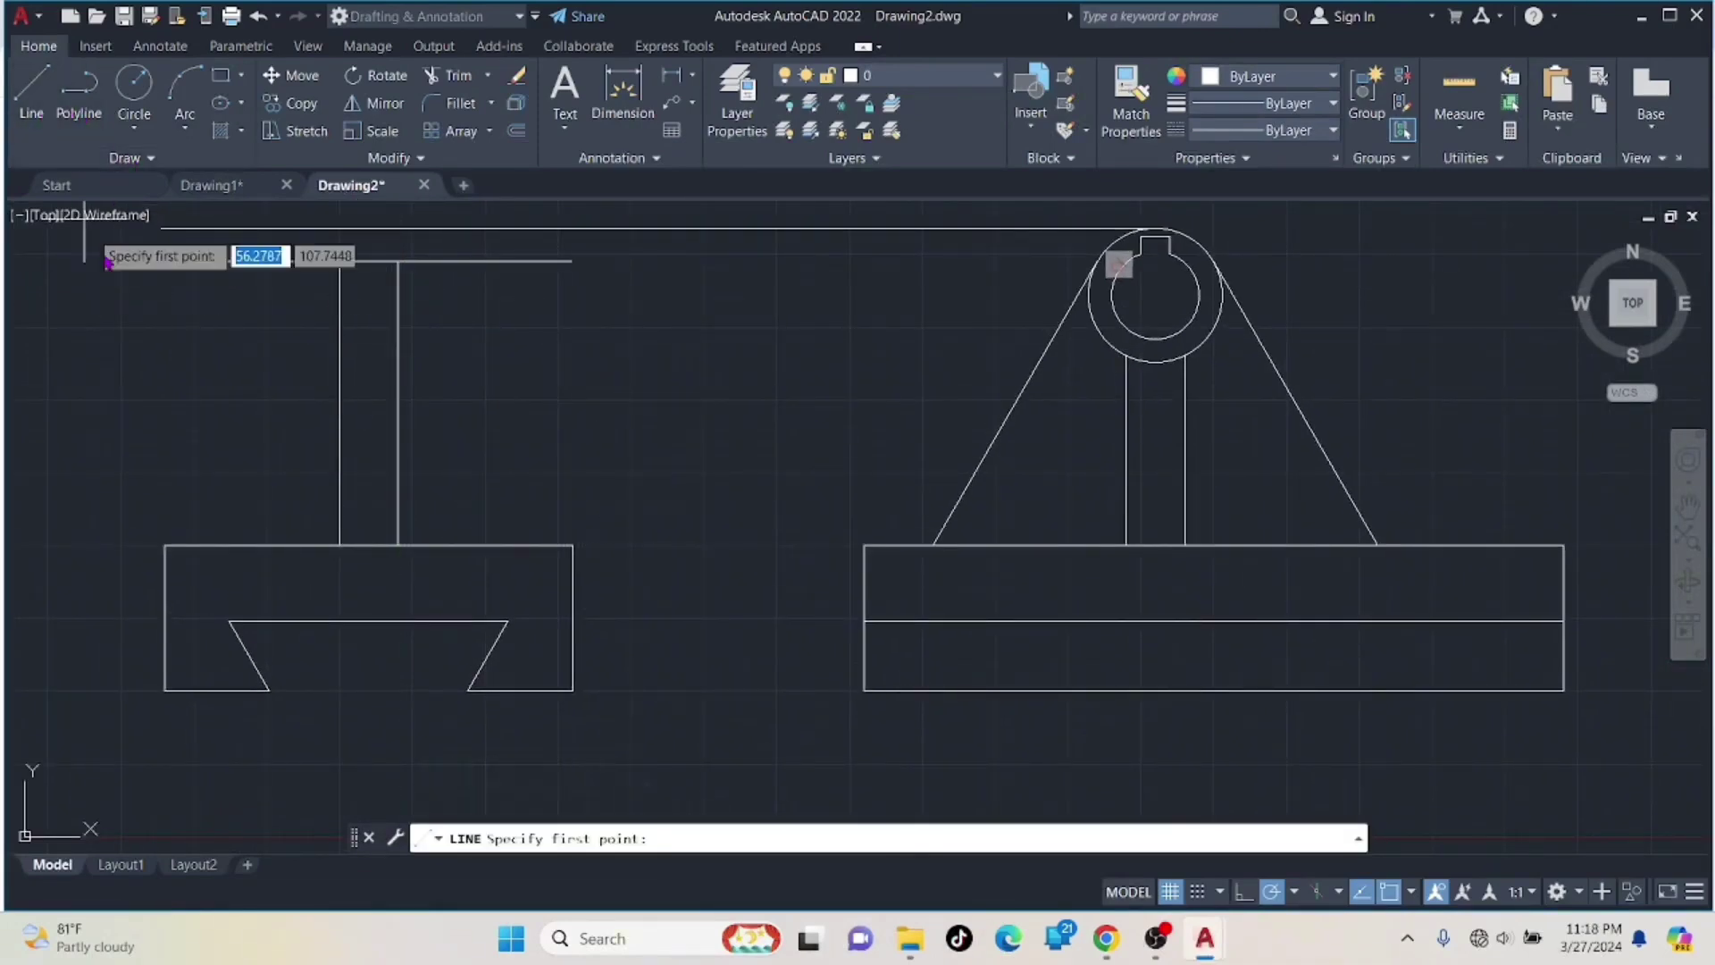
{"action": "key", "text": "Return"}
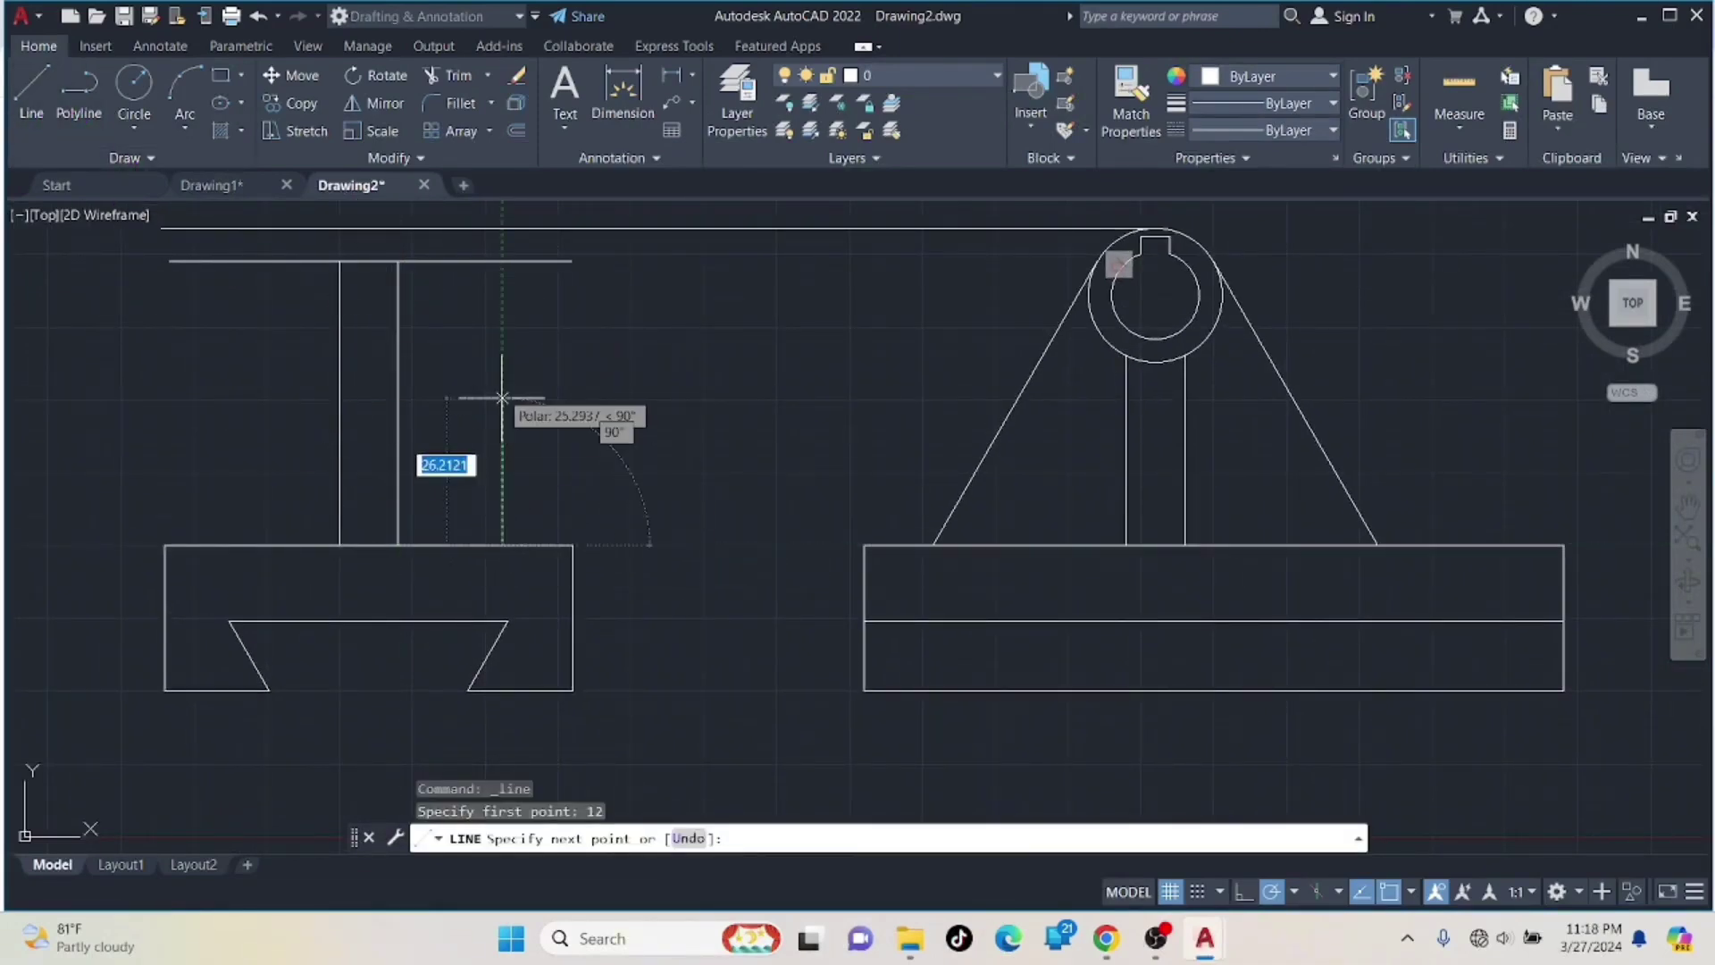
{"action": "left_click", "coordinate": [502, 364]}
{"action": "key", "text": "Escape"}
{"action": "left_click", "coordinate": [32, 90]}
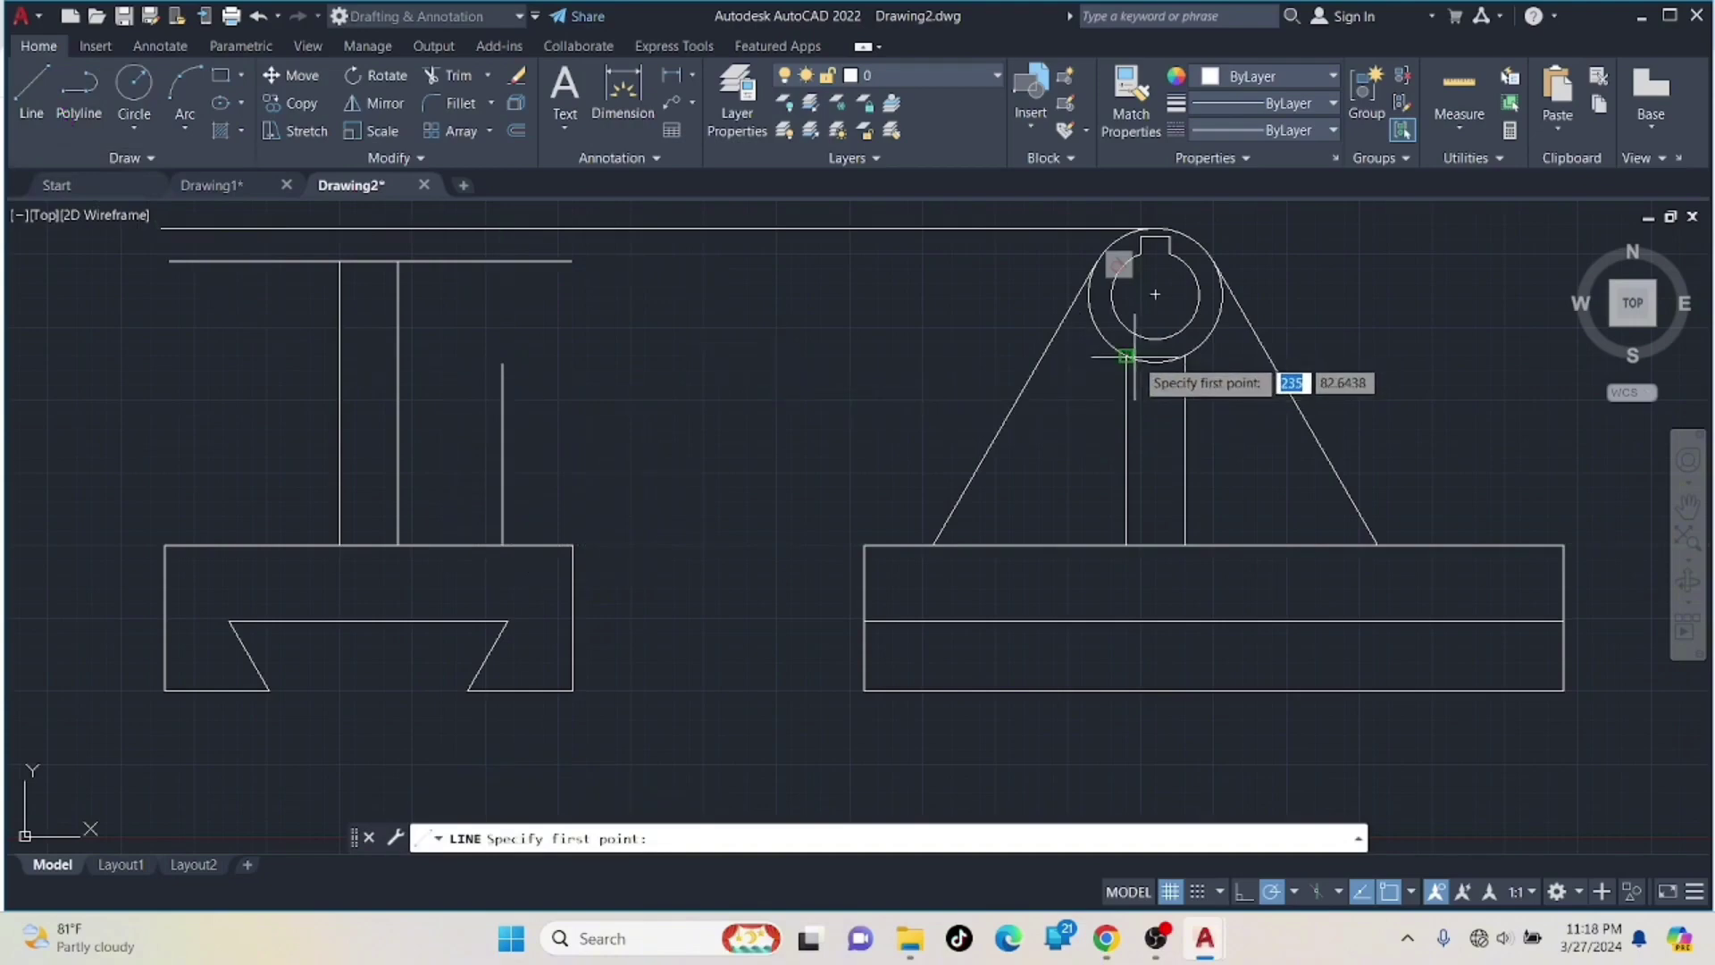
{"action": "left_click", "coordinate": [563, 355]}
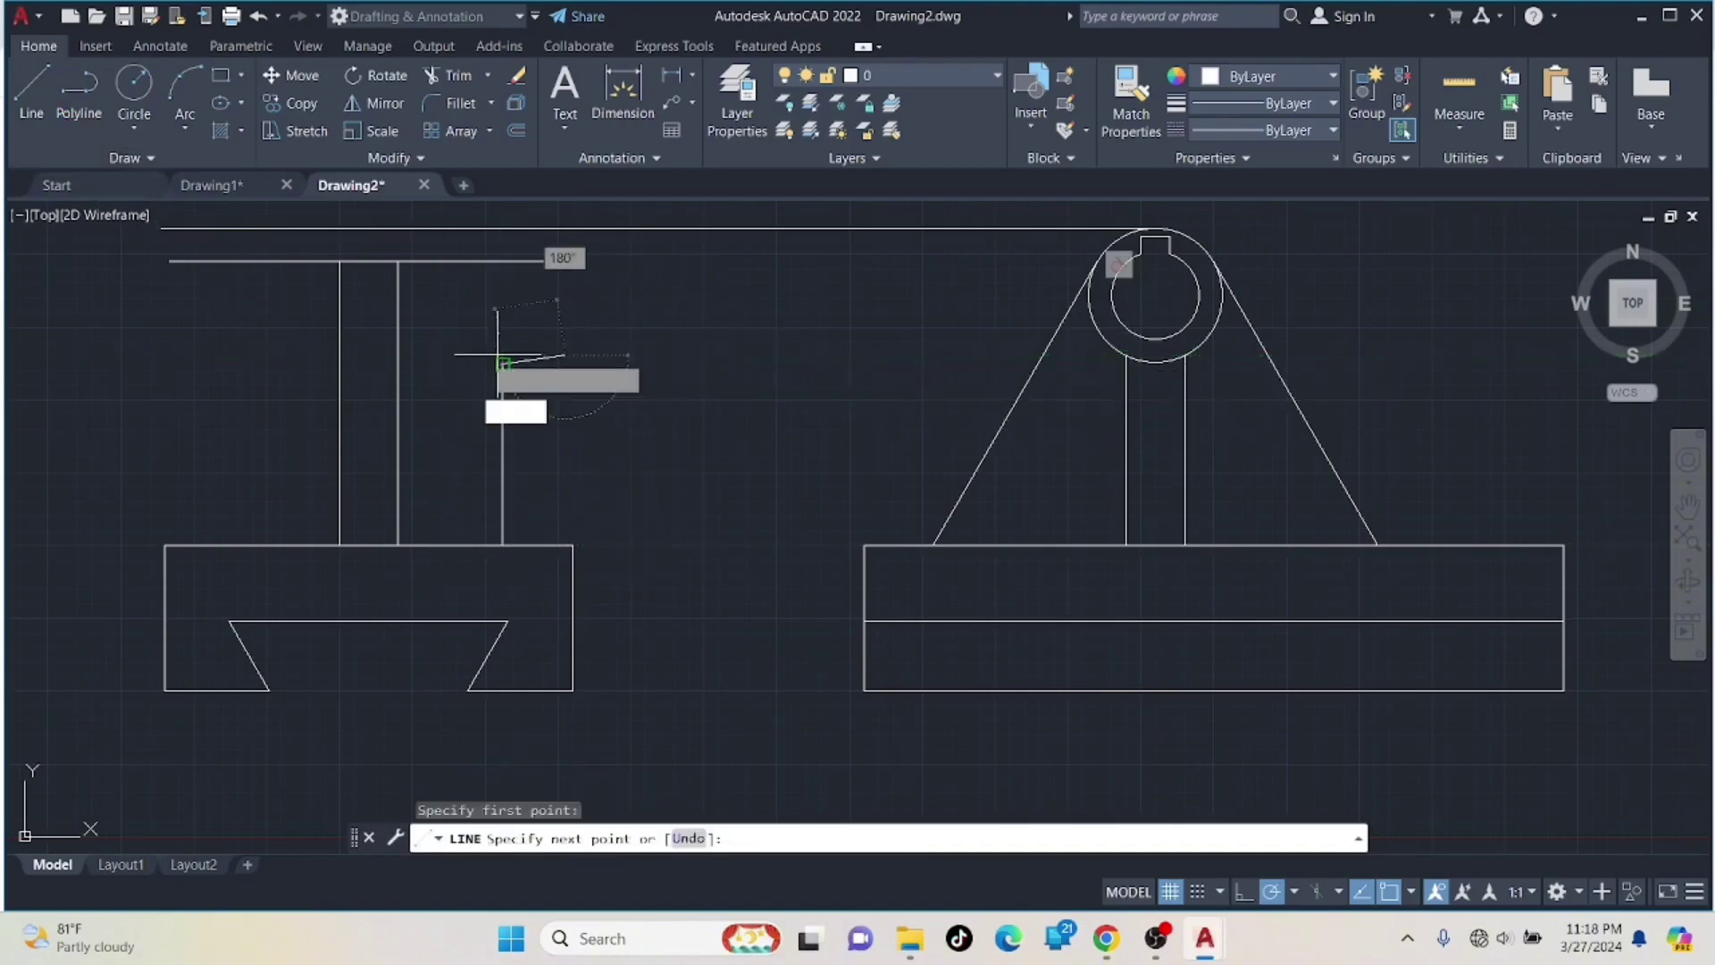
{"action": "left_click", "coordinate": [159, 354]}
{"action": "key", "text": "Escape"}
Stretch the short vertical up to the horizontal line and add another vertical from the top edge
{"action": "left_click", "coordinate": [502, 393]}
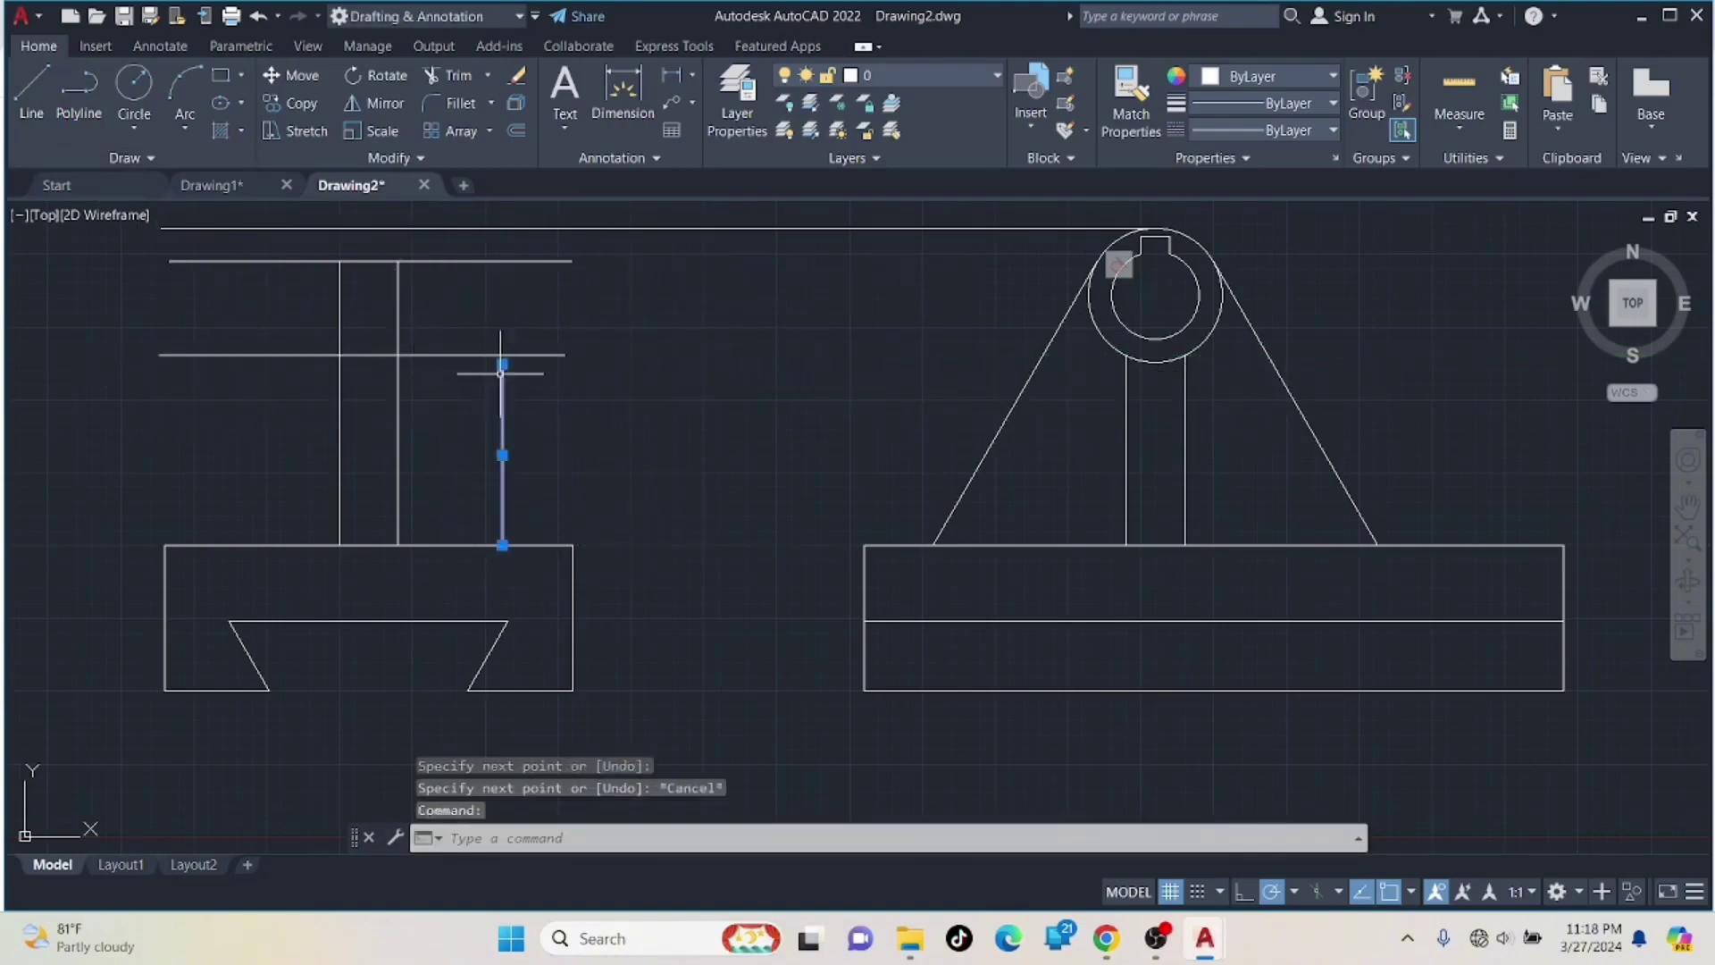
{"action": "left_click", "coordinate": [503, 363]}
{"action": "left_click", "coordinate": [509, 366]}
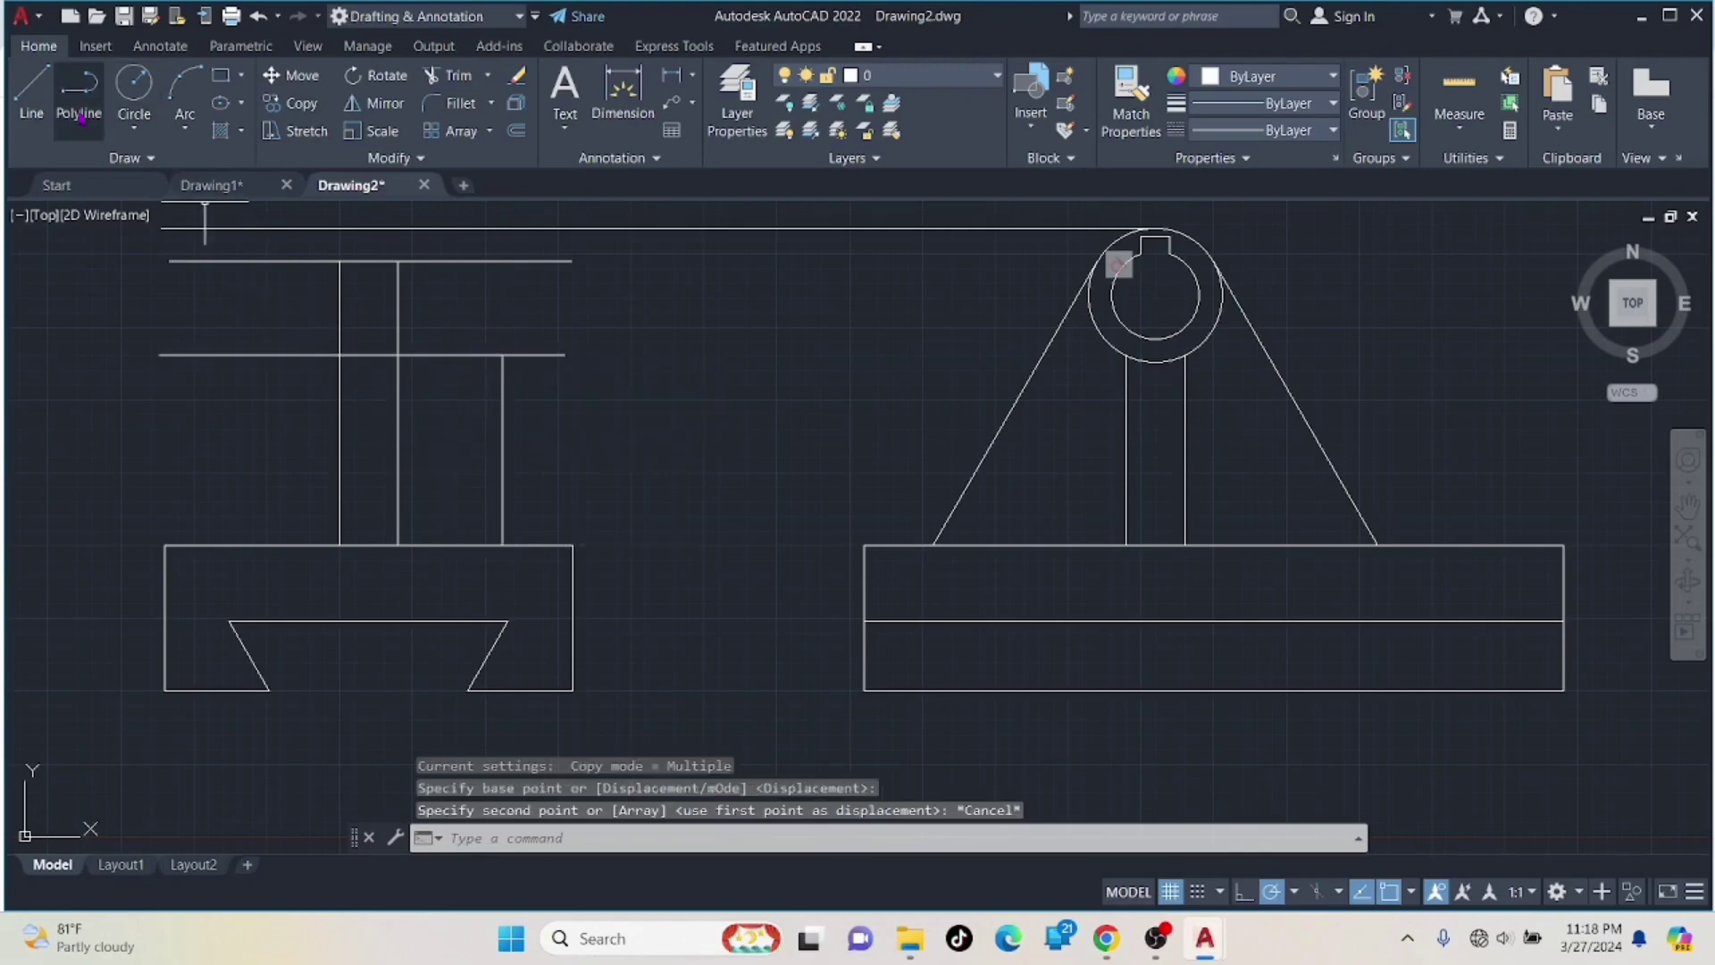
{"action": "left_click", "coordinate": [31, 89]}
{"action": "left_click", "coordinate": [234, 545]}
{"action": "type", "text": "12"}
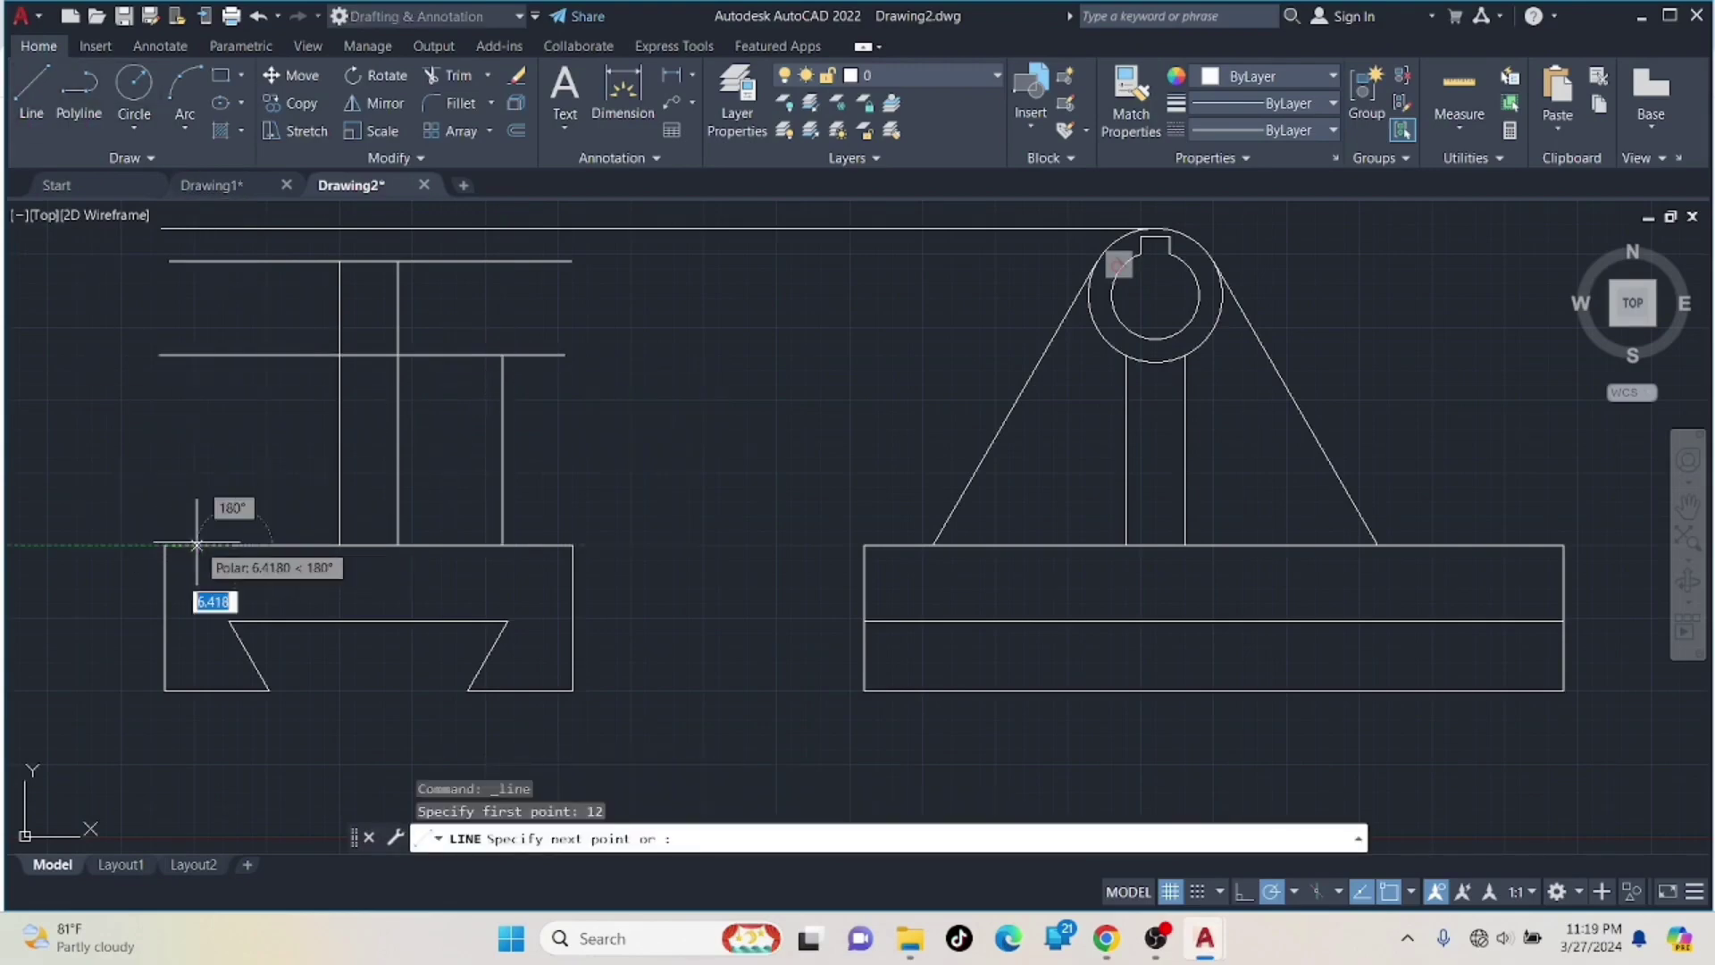
{"action": "left_click", "coordinate": [234, 355]}
{"action": "key", "text": "Escape"}
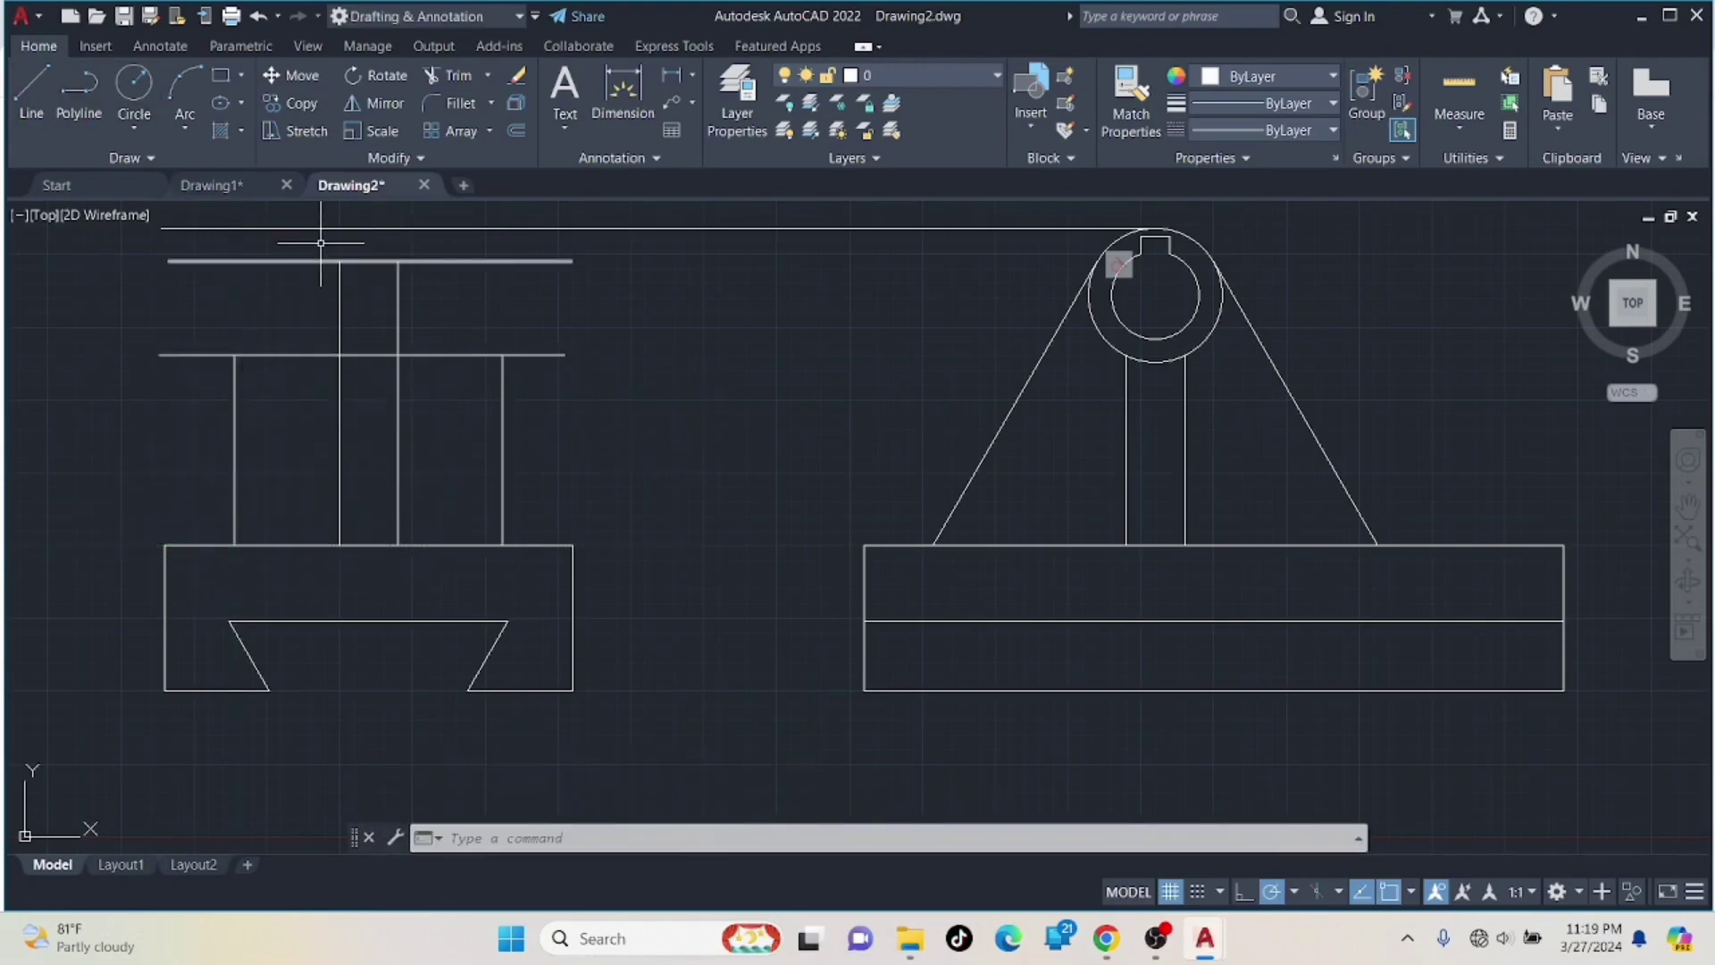
Draw a vertical line 25 units along the top line up to the middle horizontal line
{"action": "key", "text": "space"}
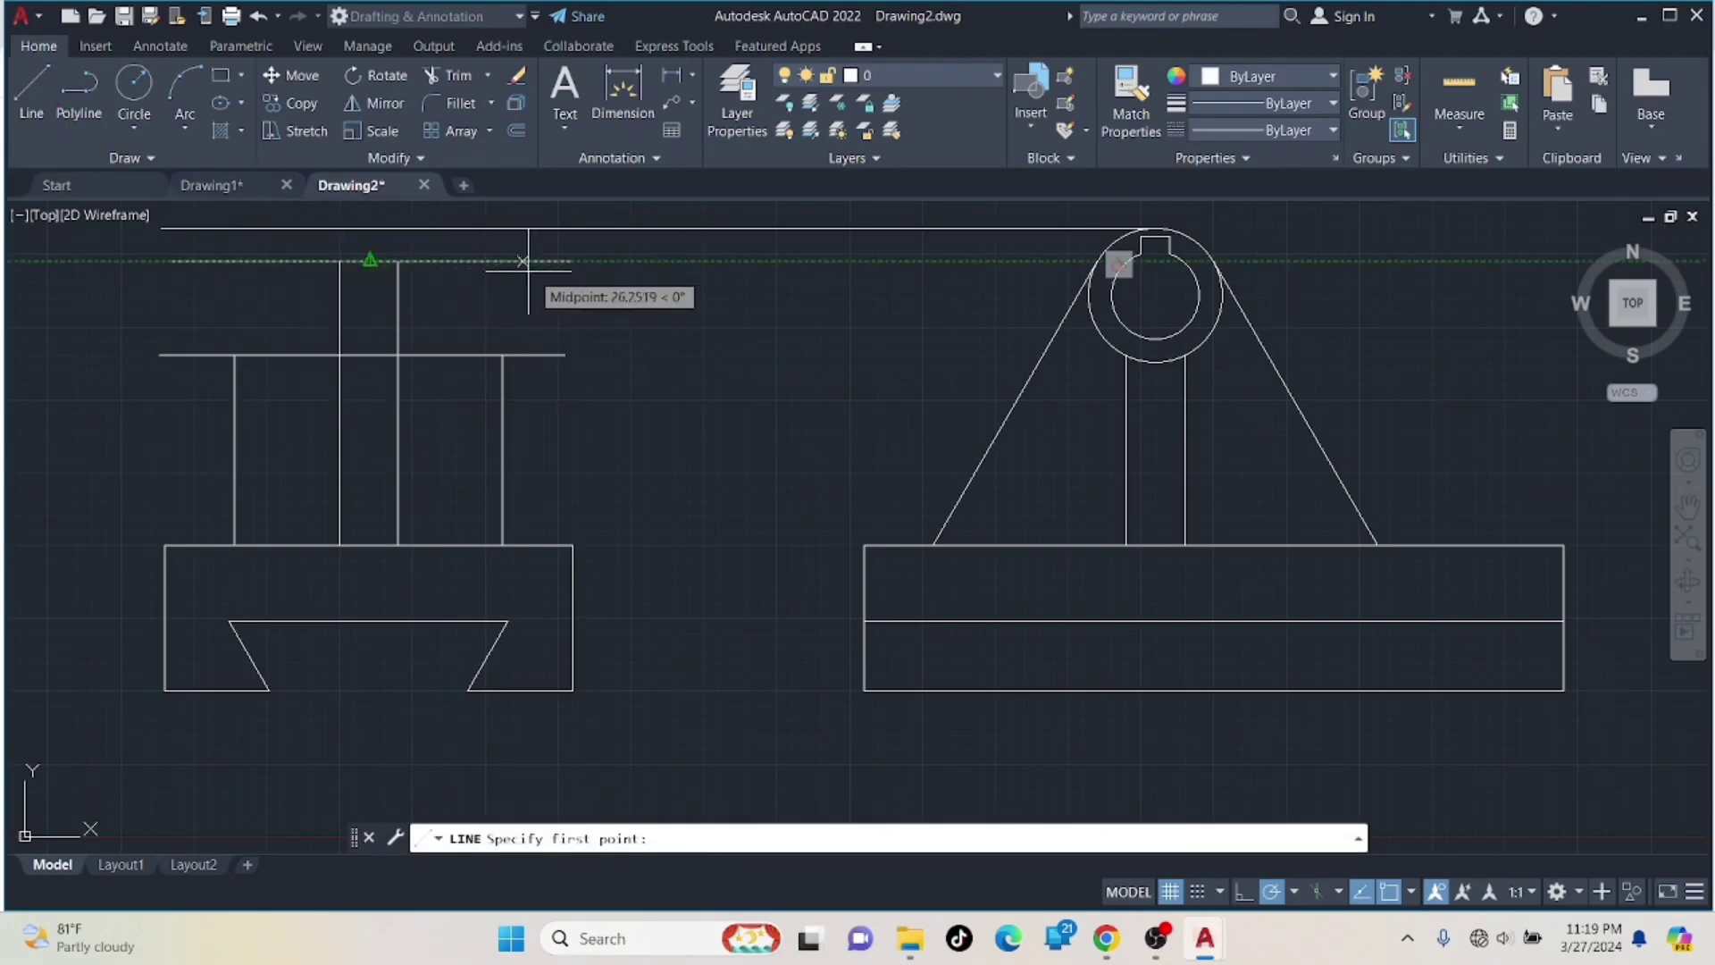
{"action": "type", "text": "25"}
{"action": "key", "text": "Return"}
{"action": "left_click", "coordinate": [516, 354]}
{"action": "key", "text": "Escape"}
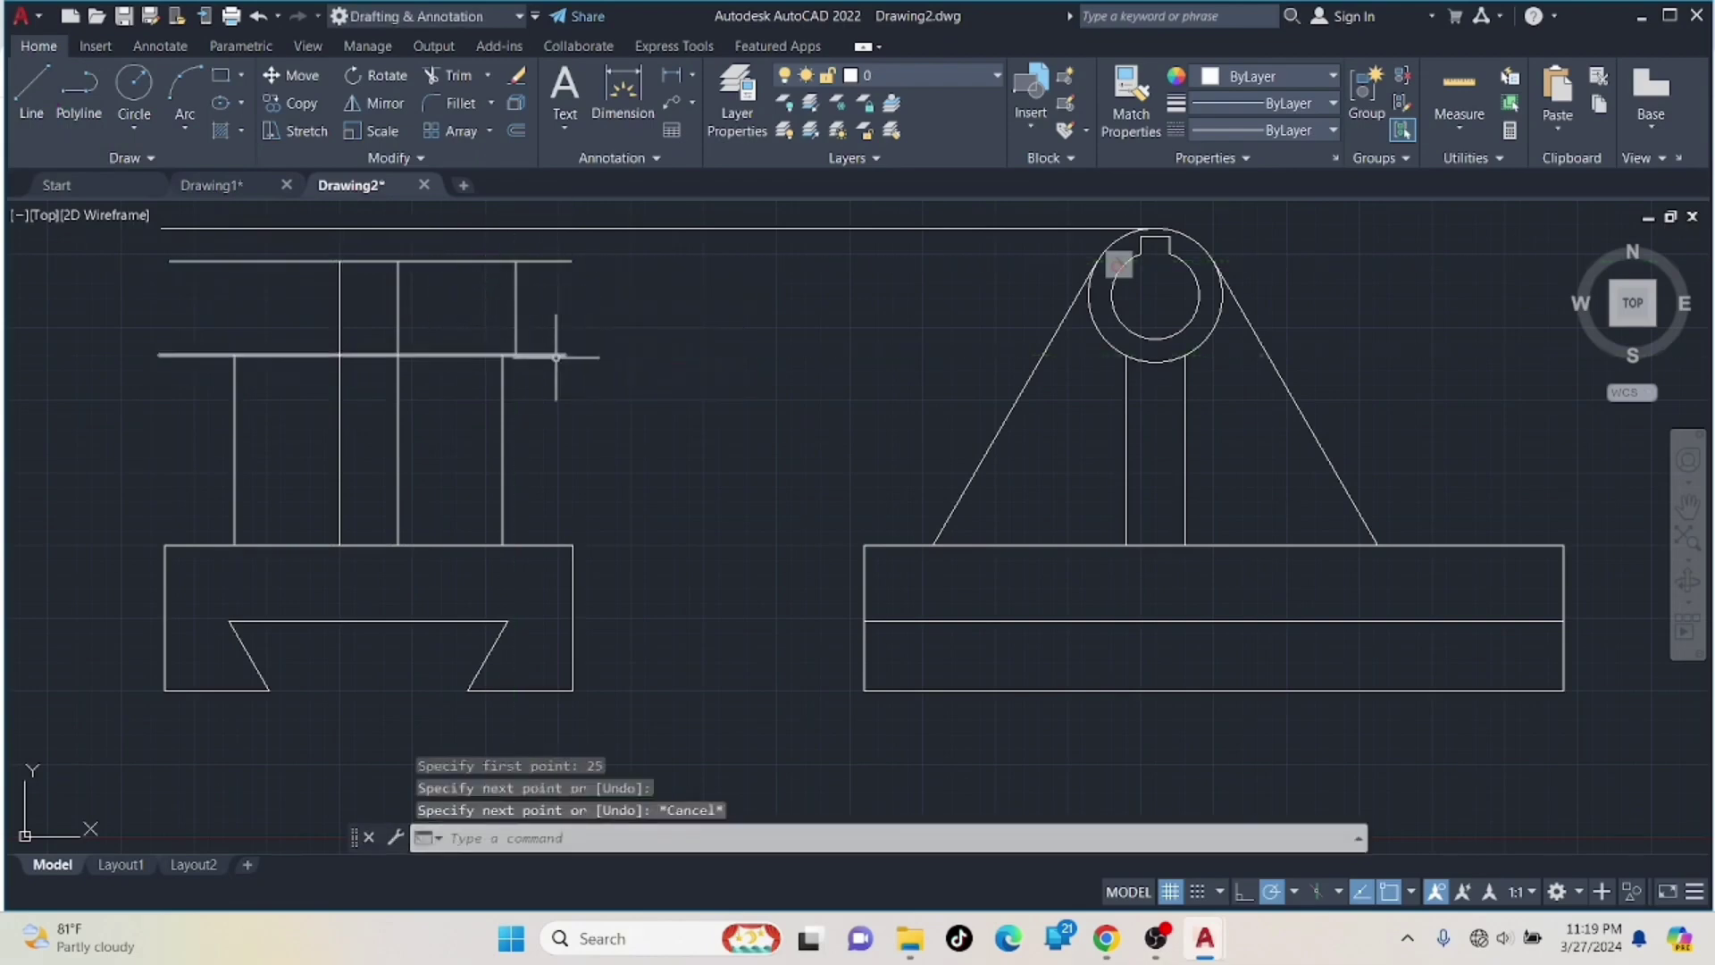
{"action": "left_click", "coordinate": [516, 299]}
{"action": "key", "text": "Escape"}
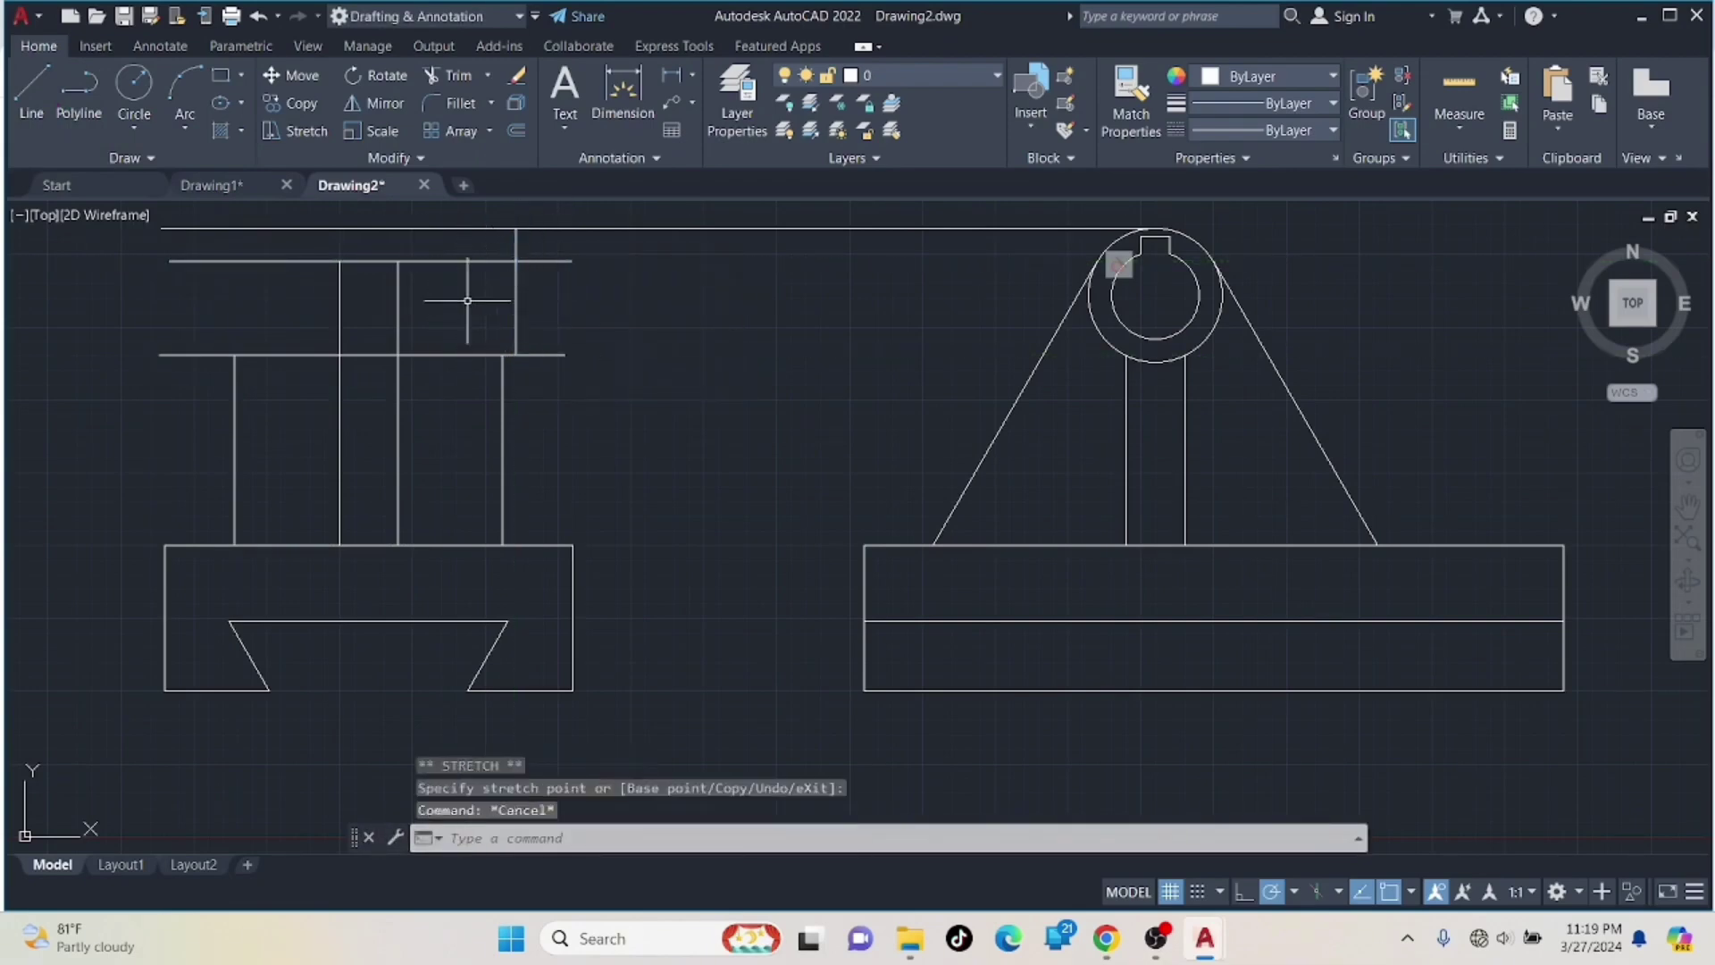
Draw the left vertical edge at a 20-unit offset, stretched down to the lower horizontal line
{"action": "key", "text": "space"}
{"action": "type", "text": "20"}
{"action": "key", "text": "Return"}
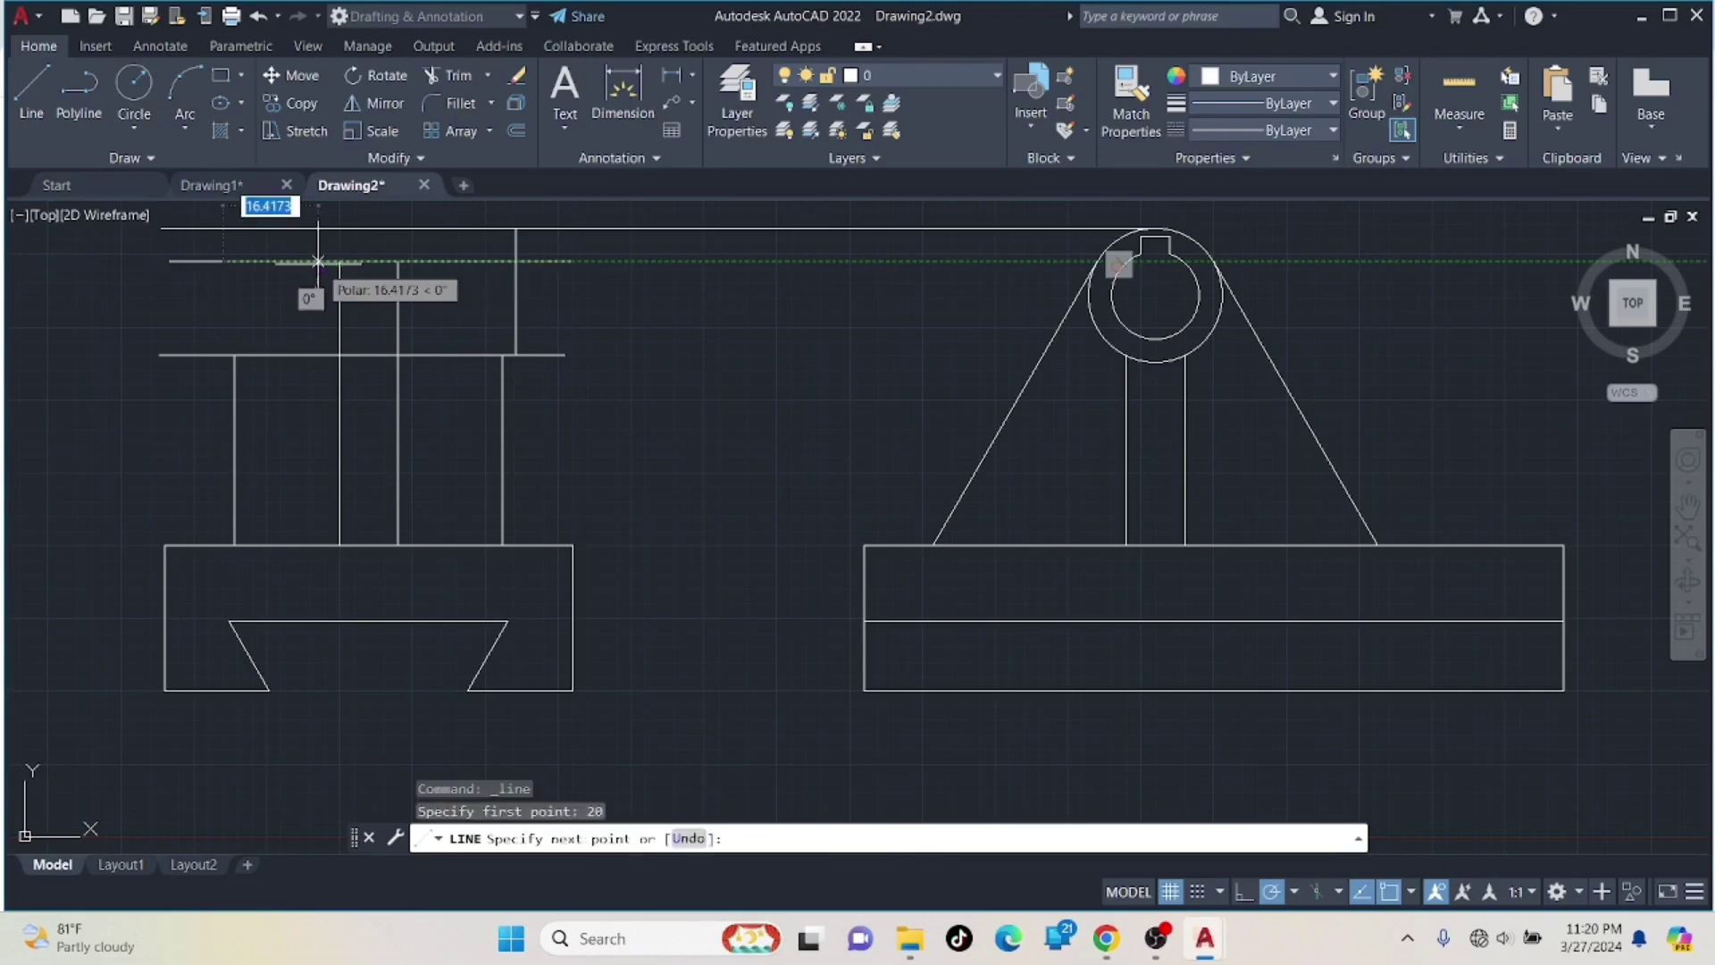
{"action": "left_click", "coordinate": [222, 229]}
{"action": "key", "text": "Escape"}
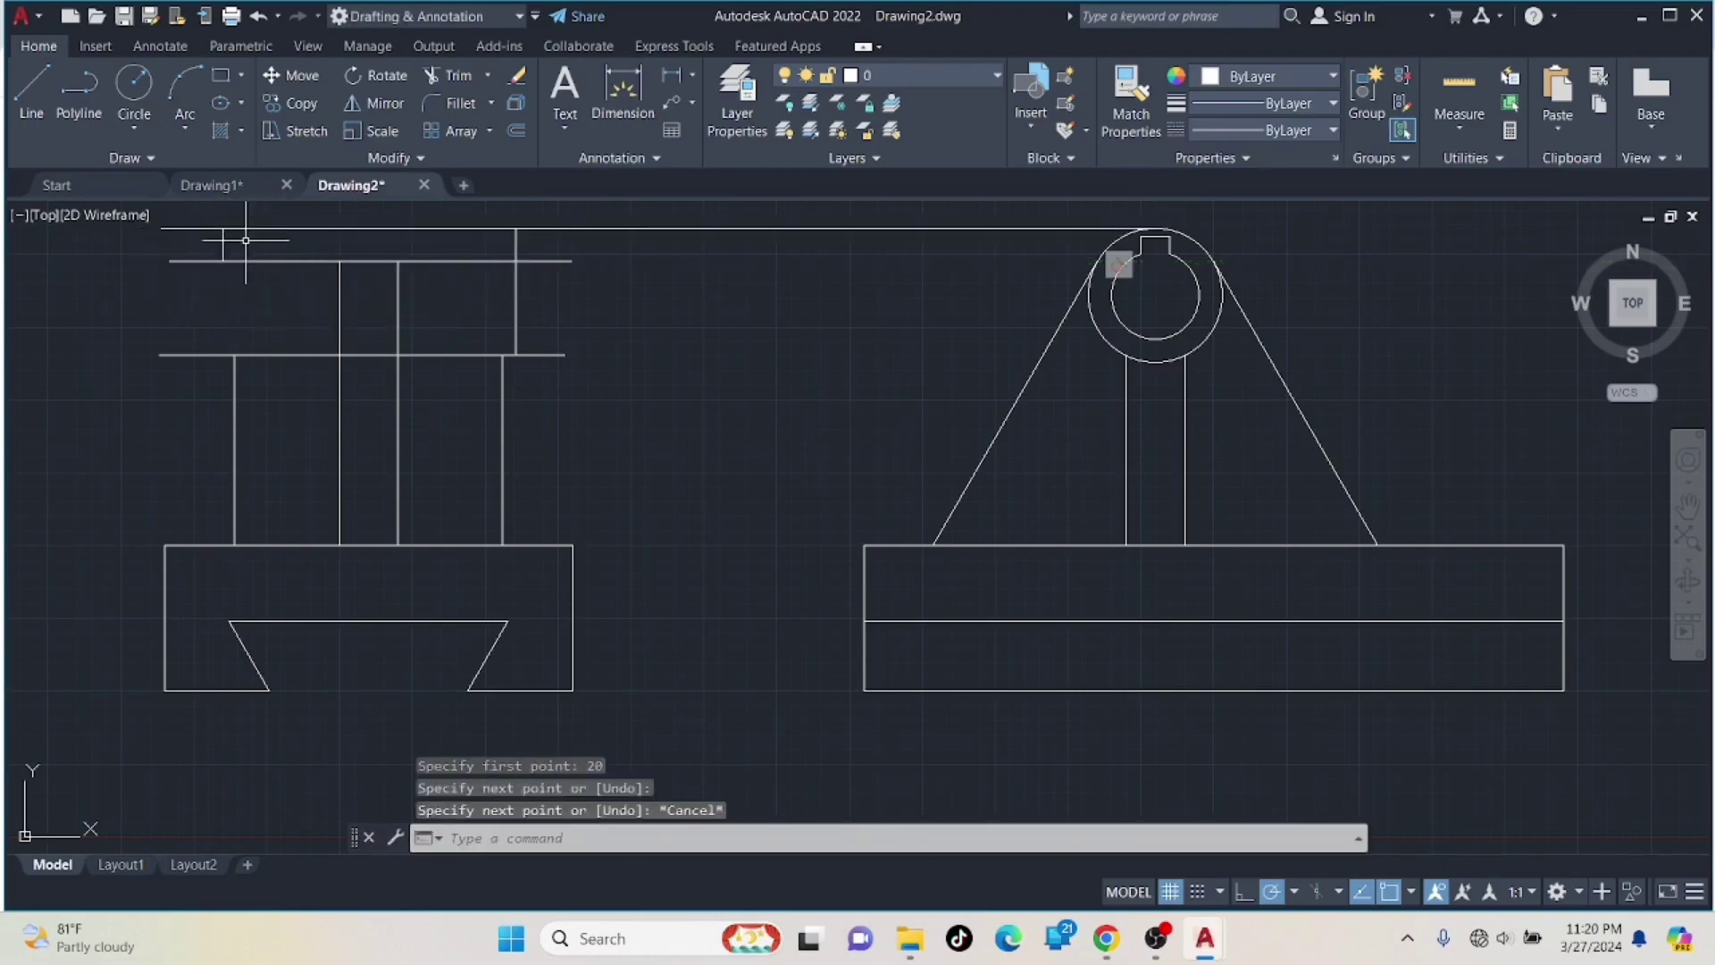
{"action": "left_click", "coordinate": [222, 243]}
{"action": "left_click", "coordinate": [223, 354]}
{"action": "key", "text": "Escape"}
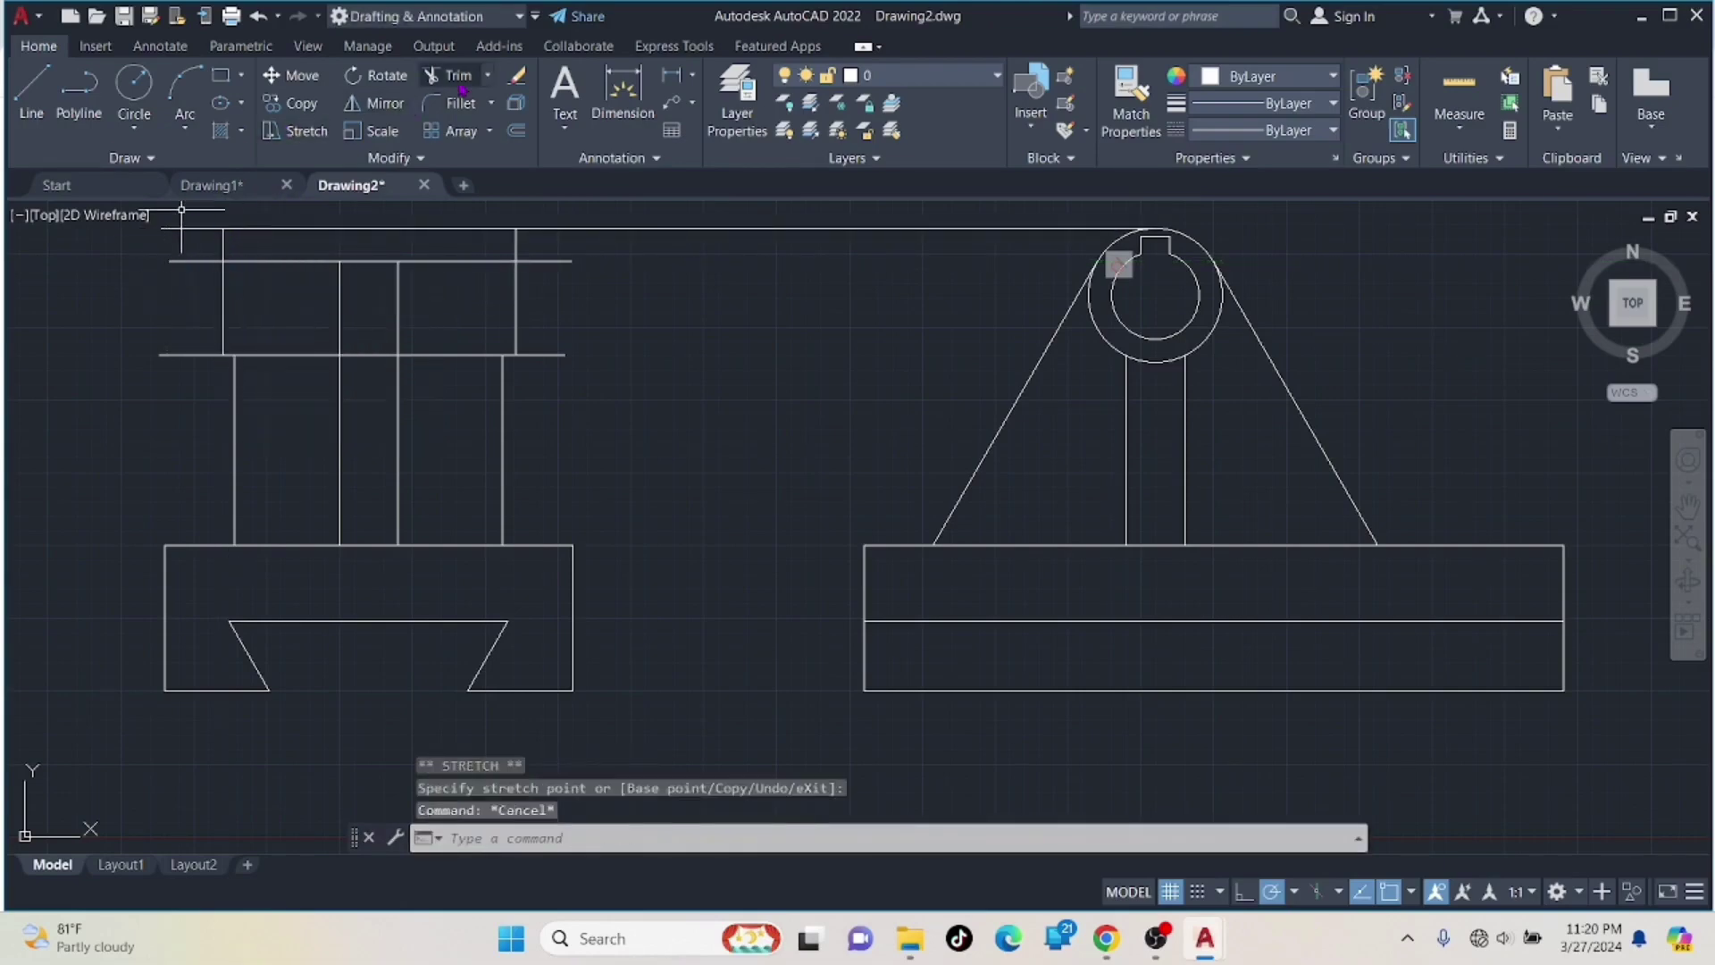
Trim the overhanging line stubs on both sides of the side view's top block
{"action": "left_click", "coordinate": [461, 81]}
{"action": "left_click", "coordinate": [192, 229]}
{"action": "left_click", "coordinate": [192, 261]}
{"action": "left_click", "coordinate": [187, 355]}
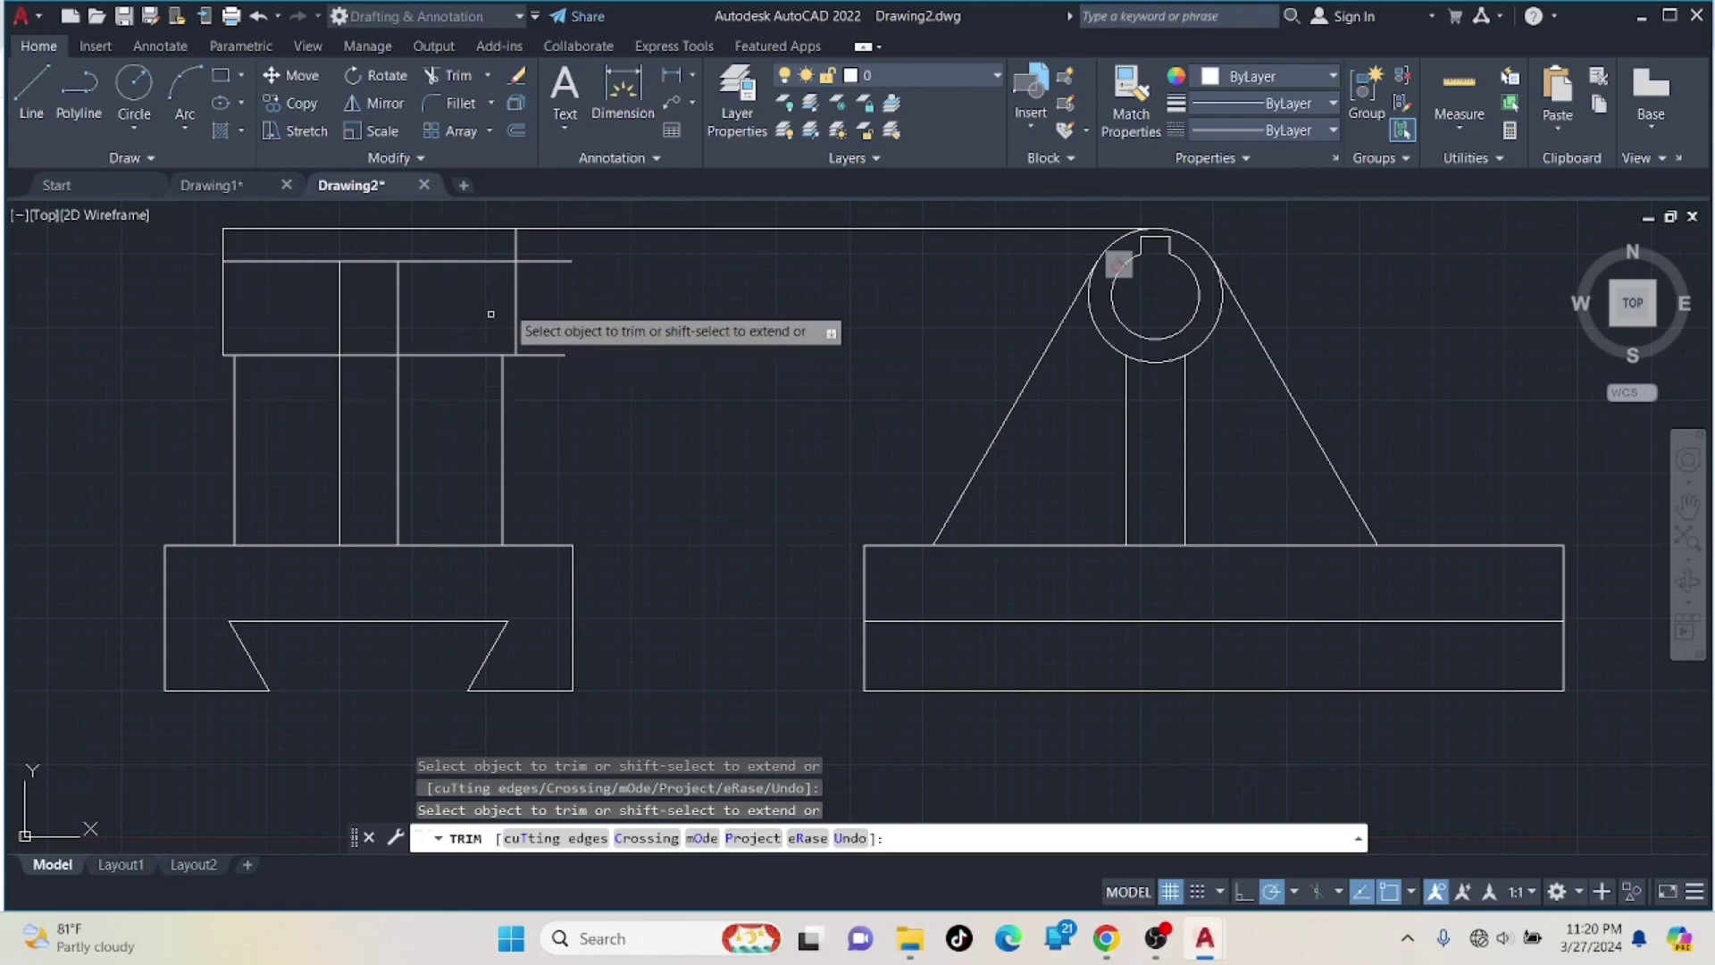
{"action": "left_click", "coordinate": [536, 261]}
{"action": "left_click", "coordinate": [531, 355]}
{"action": "left_click", "coordinate": [477, 261]}
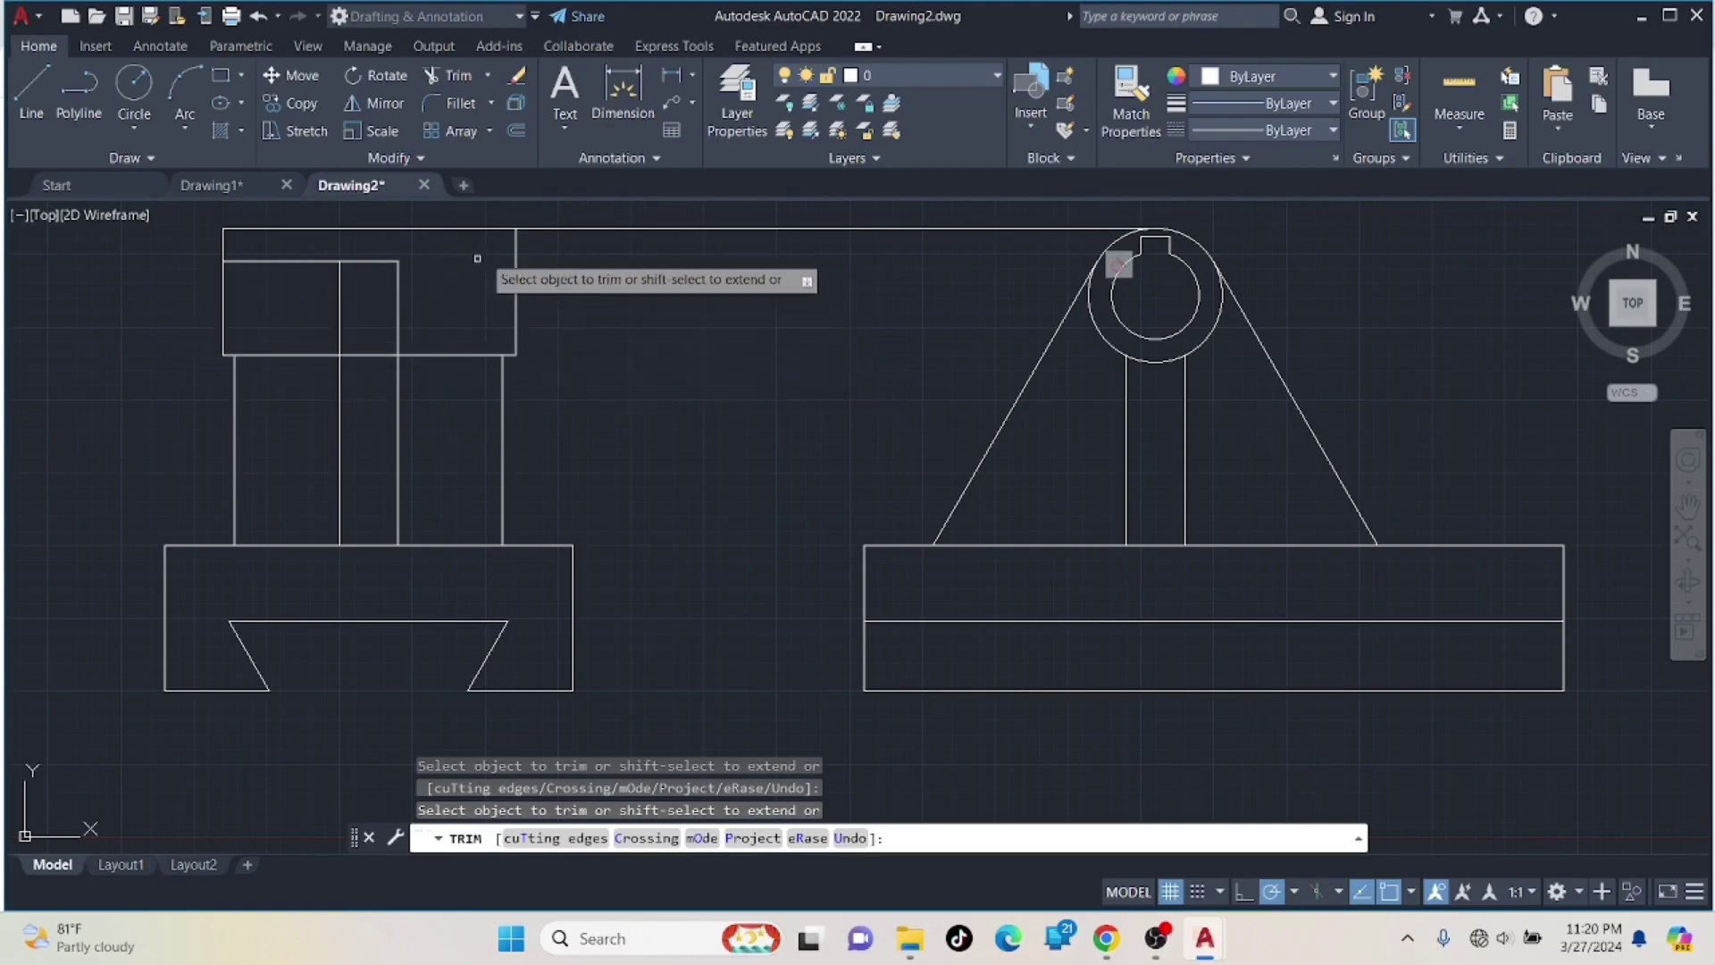
{"action": "left_click", "coordinate": [527, 229]}
{"action": "left_click", "coordinate": [286, 261]}
Draw horizontal lines across the block, level with the keyway and the circle's bottom
{"action": "left_click", "coordinate": [31, 89]}
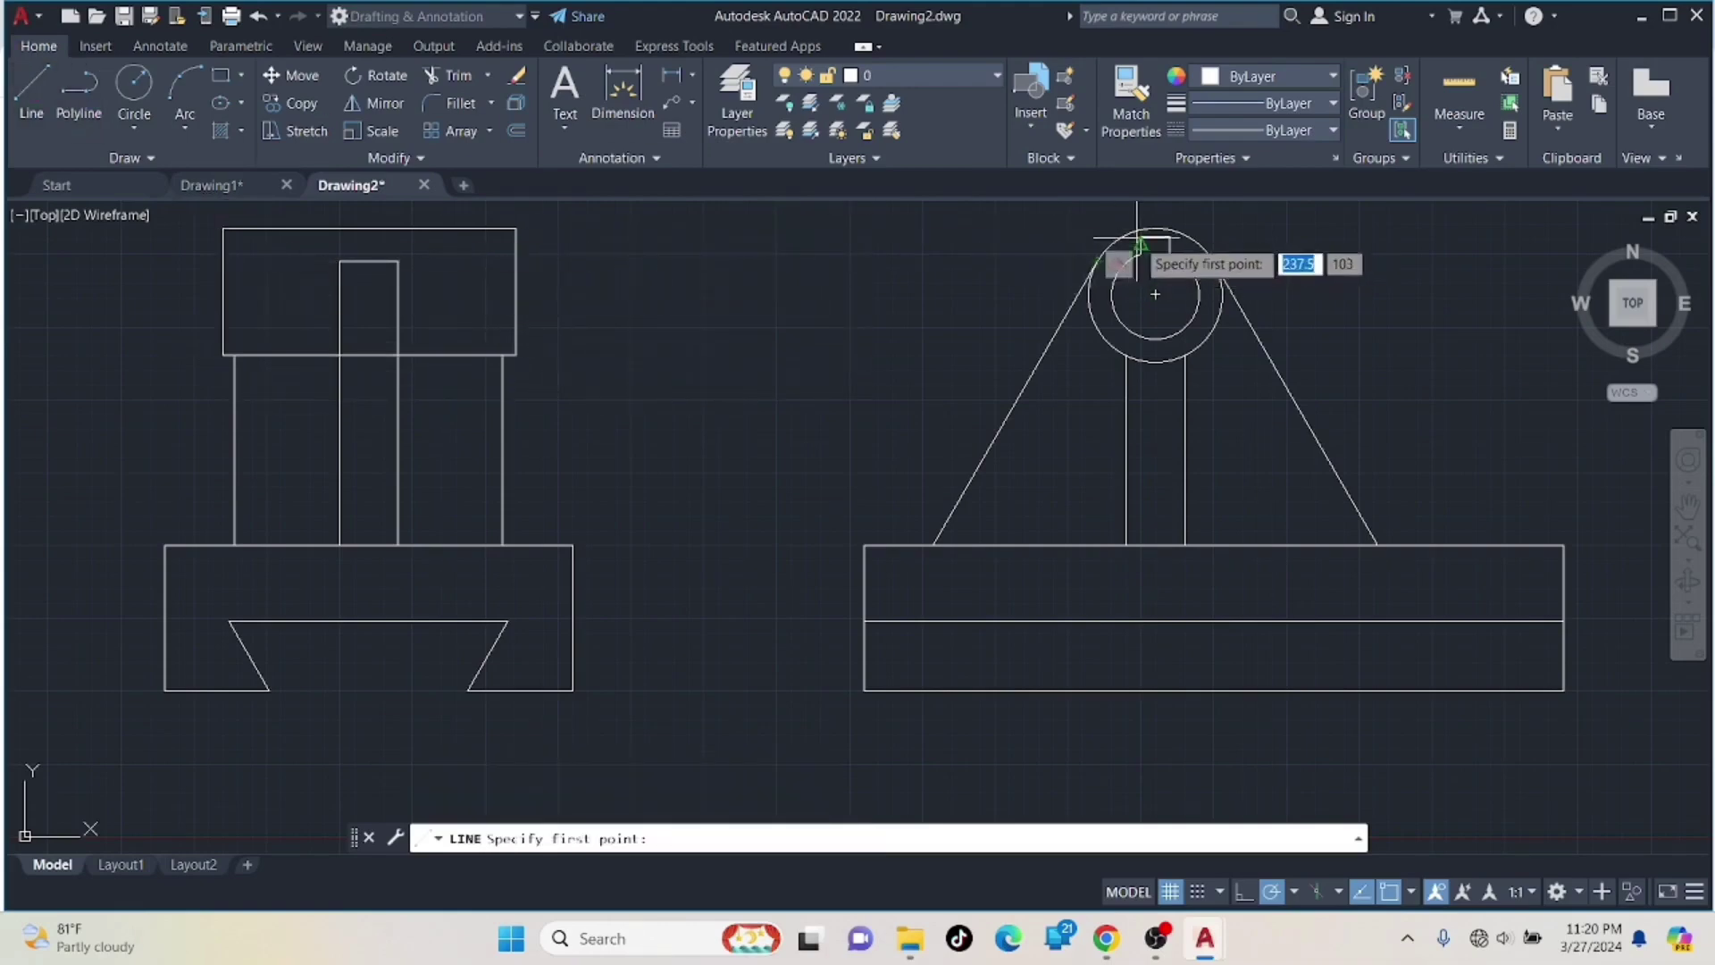
{"action": "left_click", "coordinate": [516, 236]}
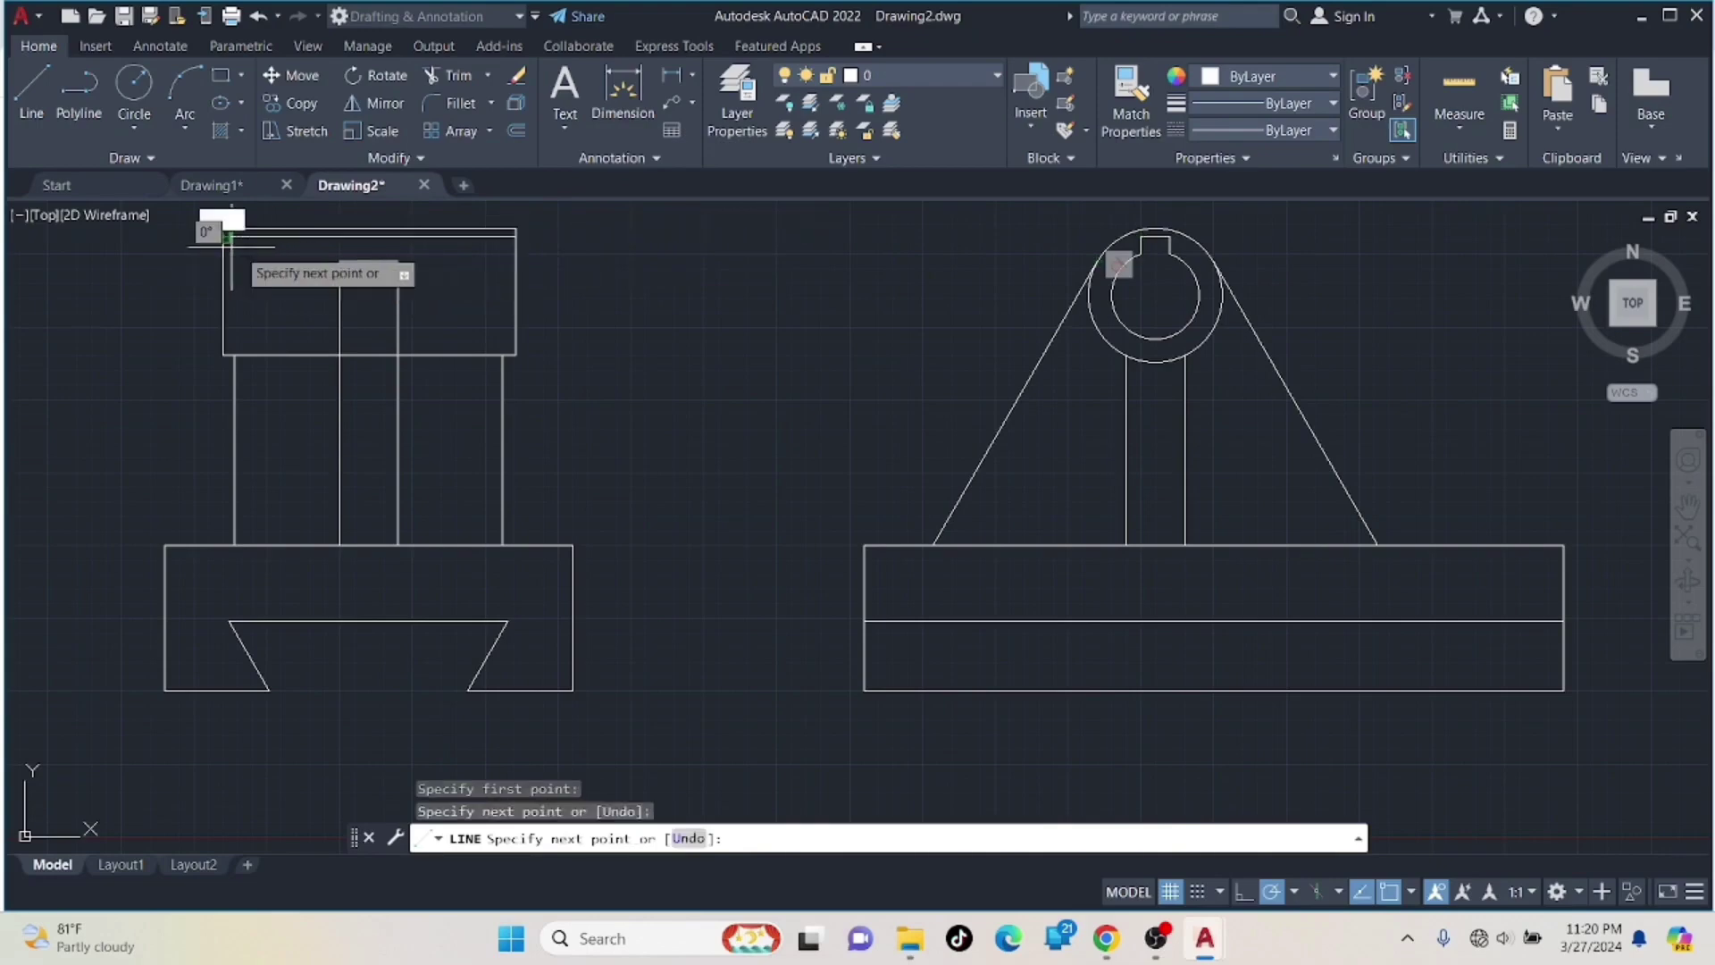
{"action": "key", "text": "Escape"}
{"action": "left_click", "coordinate": [32, 89]}
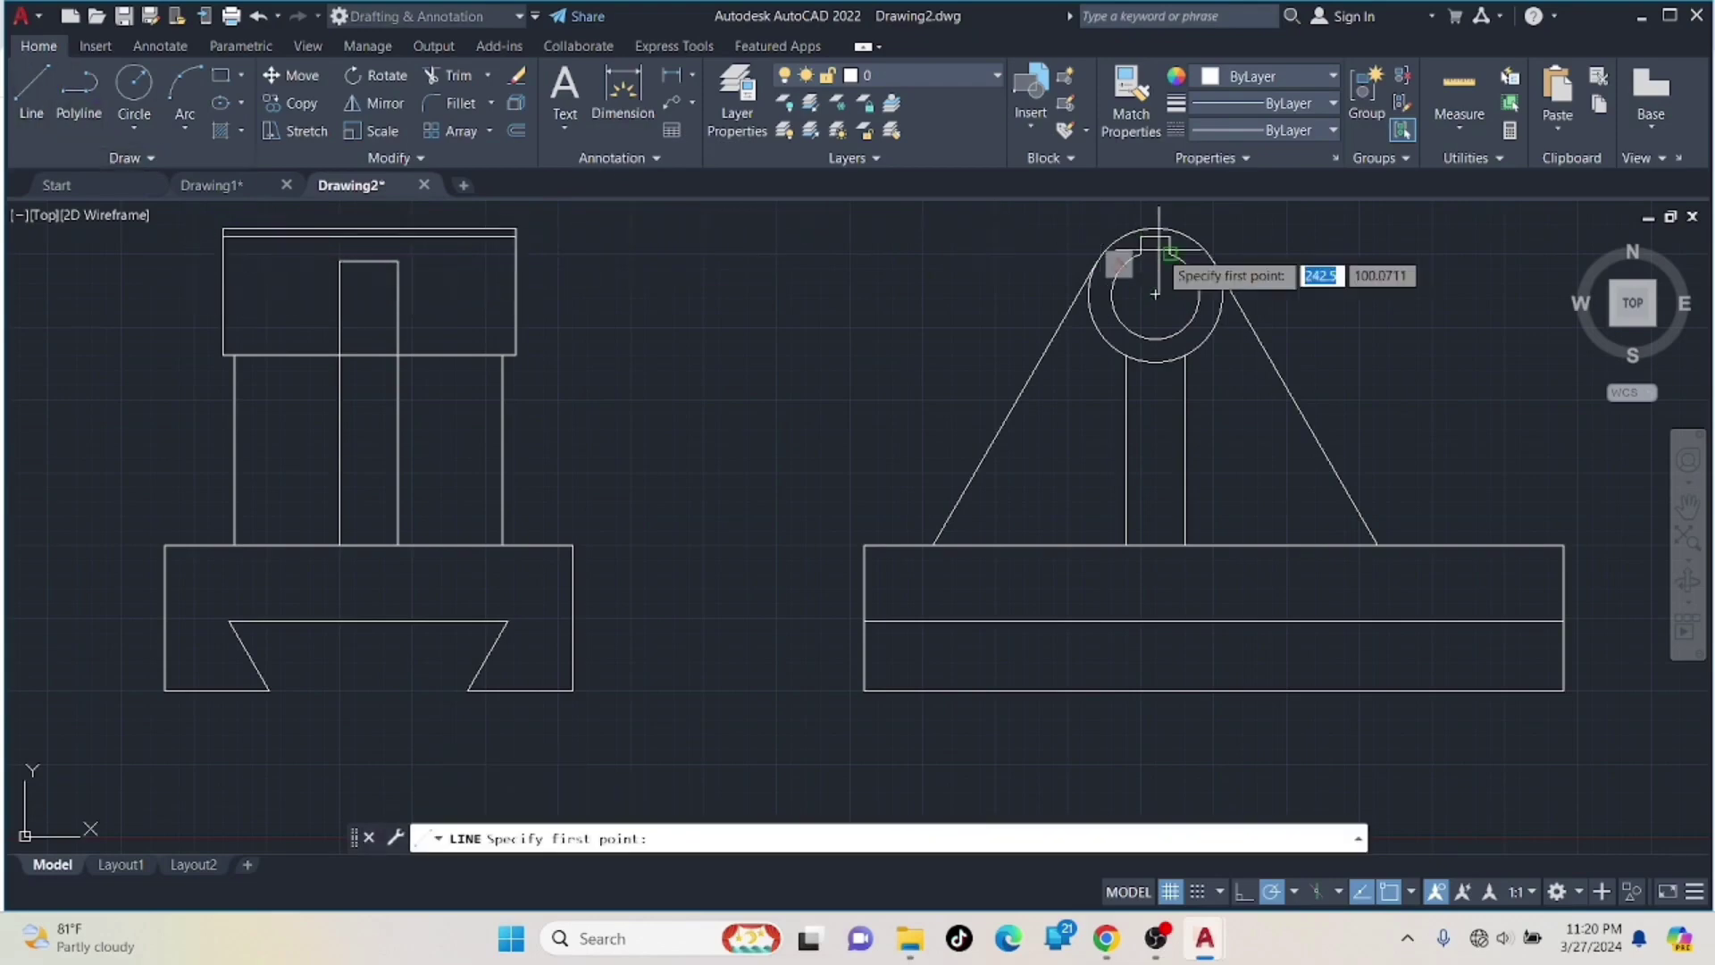
{"action": "left_click", "coordinate": [517, 254]}
{"action": "left_click", "coordinate": [222, 254]}
{"action": "key", "text": "Escape"}
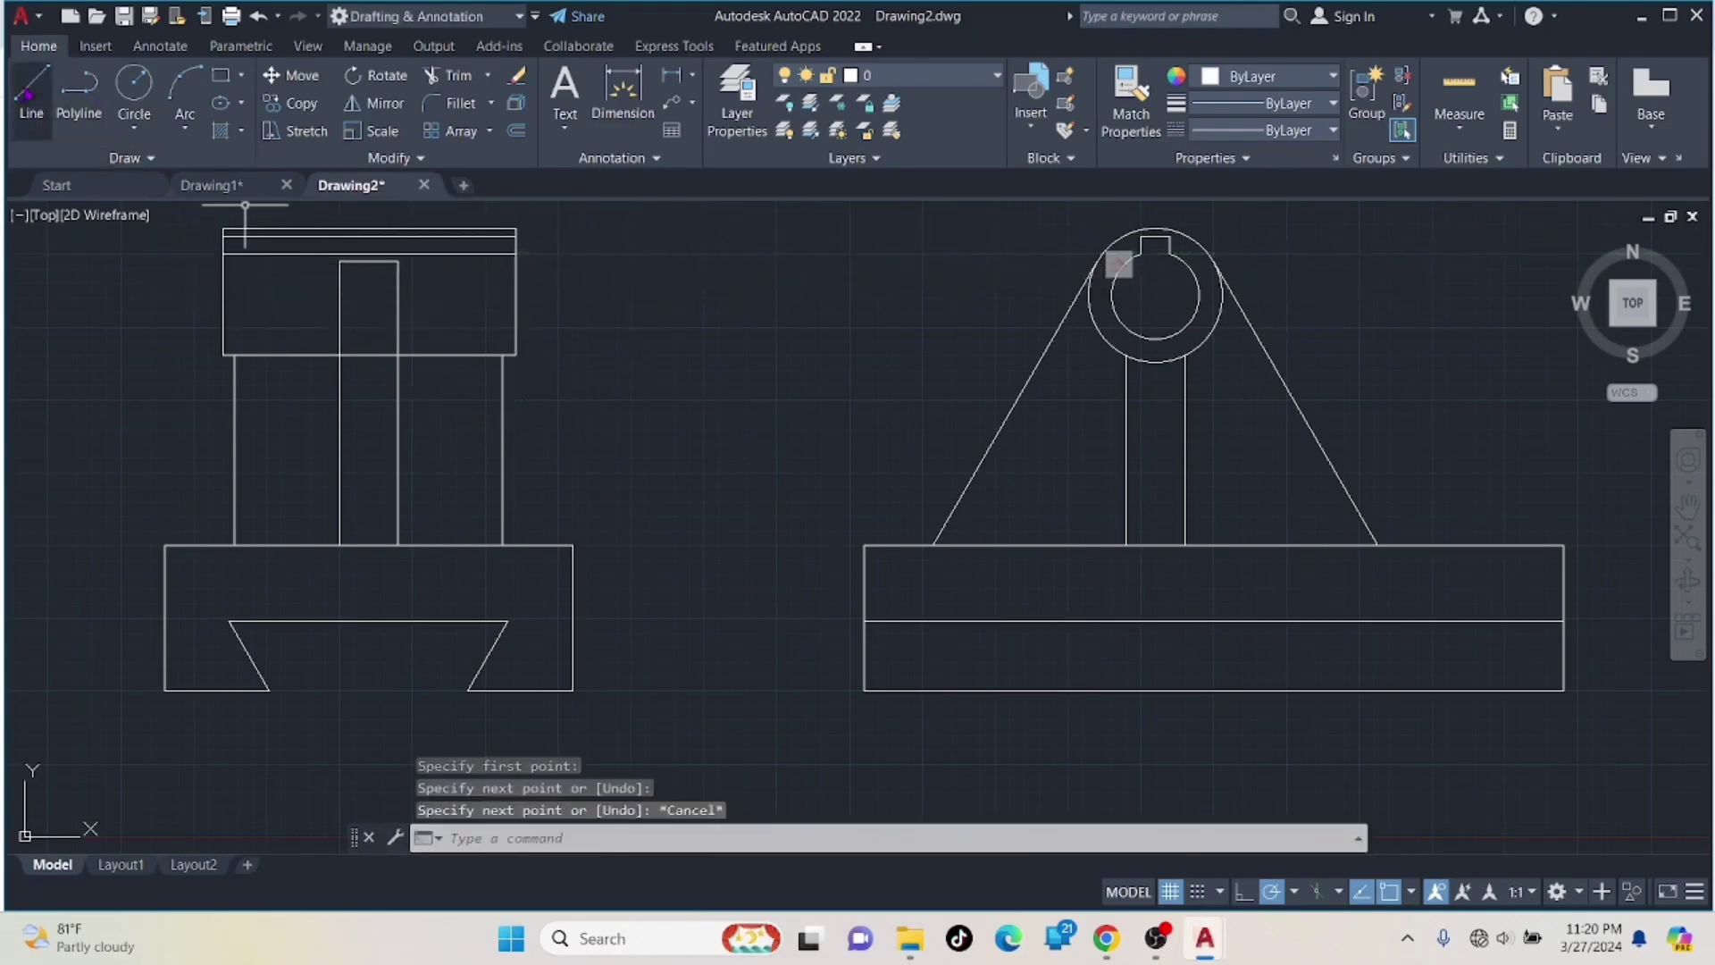
{"action": "left_click", "coordinate": [31, 89]}
{"action": "left_click", "coordinate": [1155, 337]}
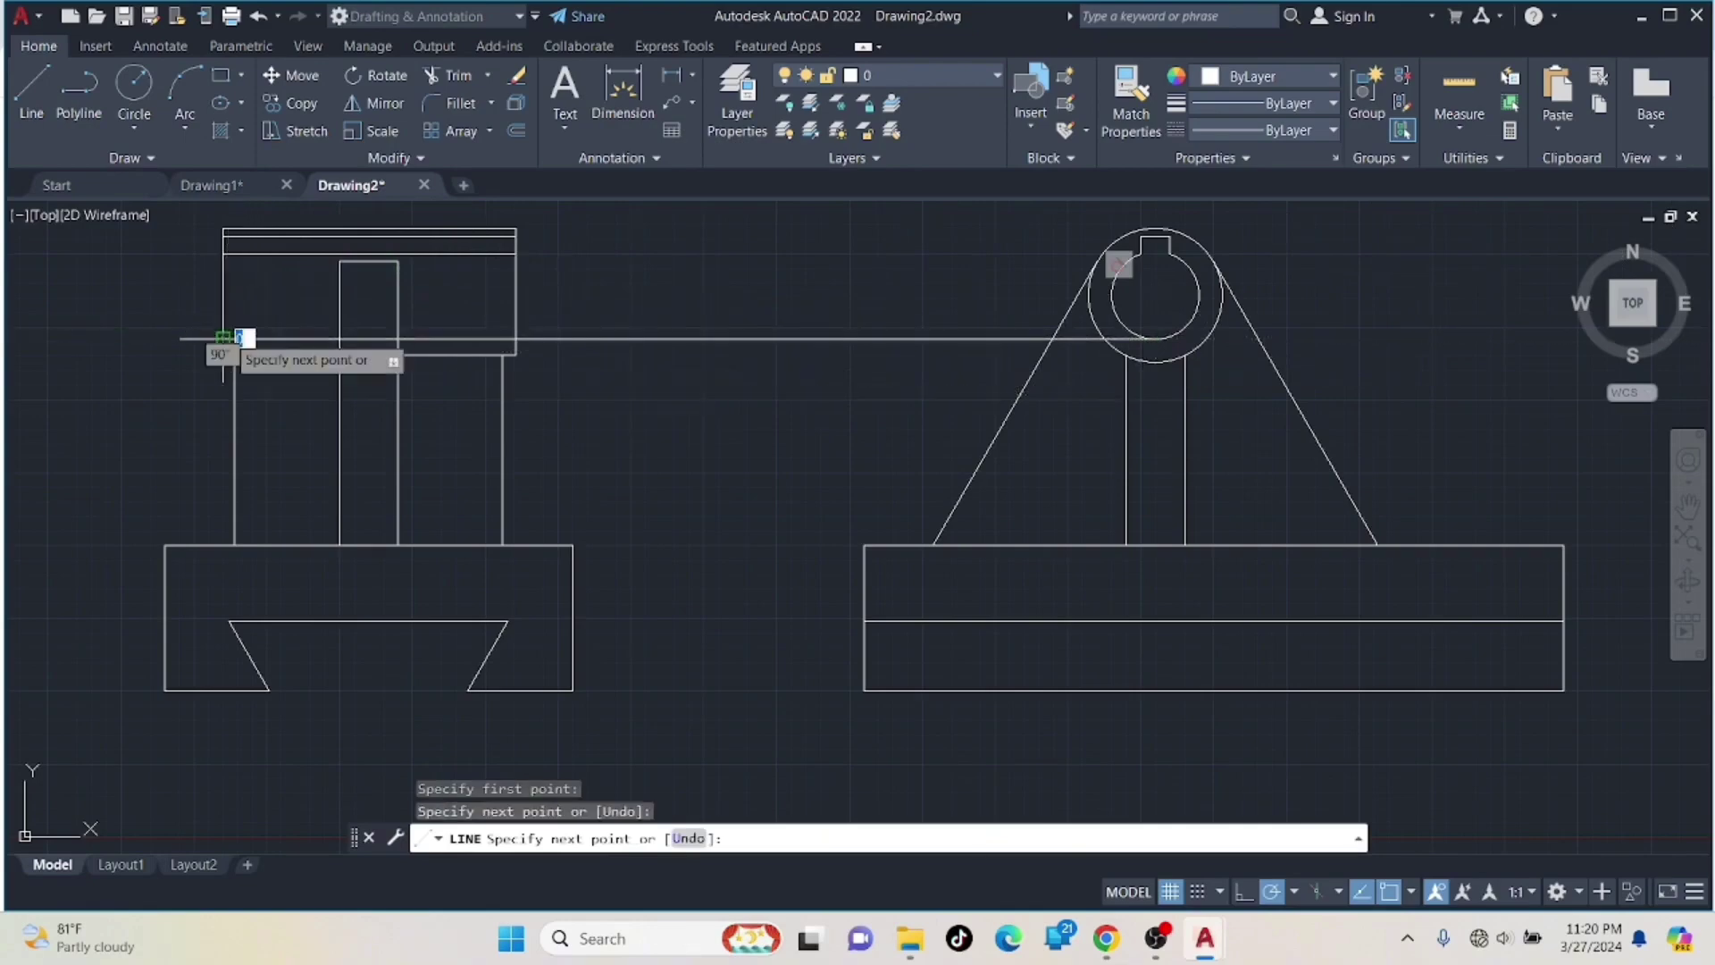
{"action": "left_click", "coordinate": [223, 338]}
{"action": "key", "text": "Escape"}
Grip-stretch the long circle-bottom line back to the block's right edge
{"action": "left_click", "coordinate": [1083, 338]}
{"action": "left_click", "coordinate": [1155, 339]}
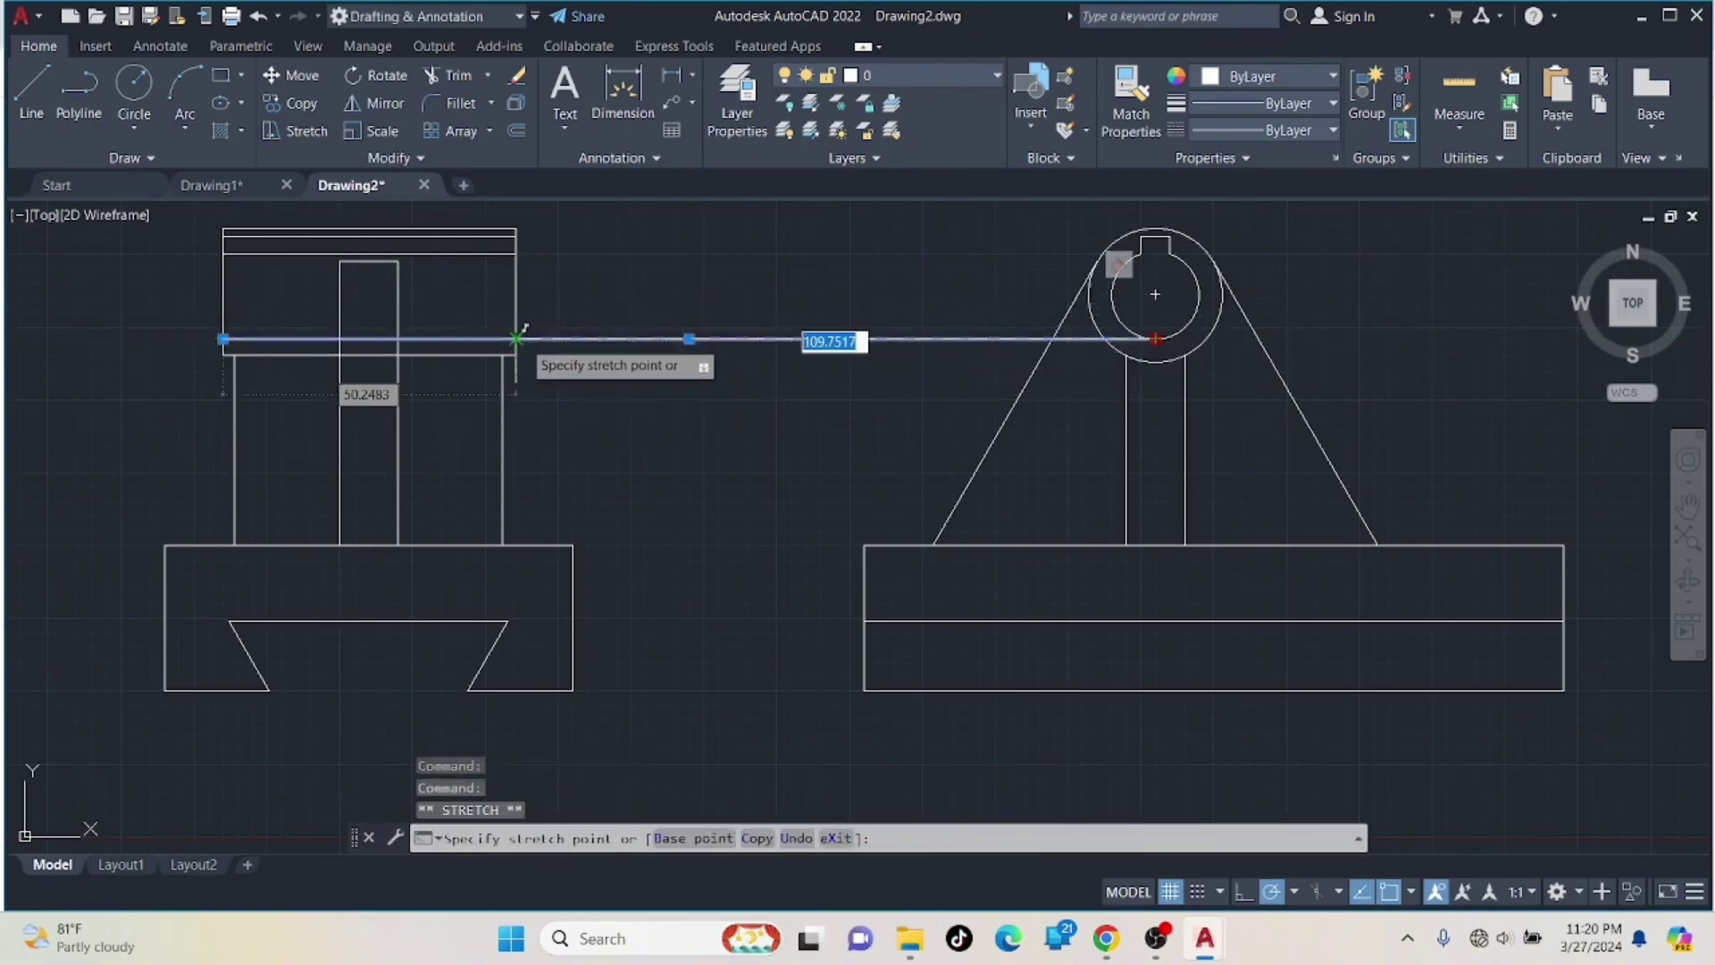
{"action": "left_click", "coordinate": [517, 339]}
{"action": "key", "text": "Escape"}
Grip-stretch the line under the block so it spans the block's left and right edges
{"action": "left_click", "coordinate": [32, 89]}
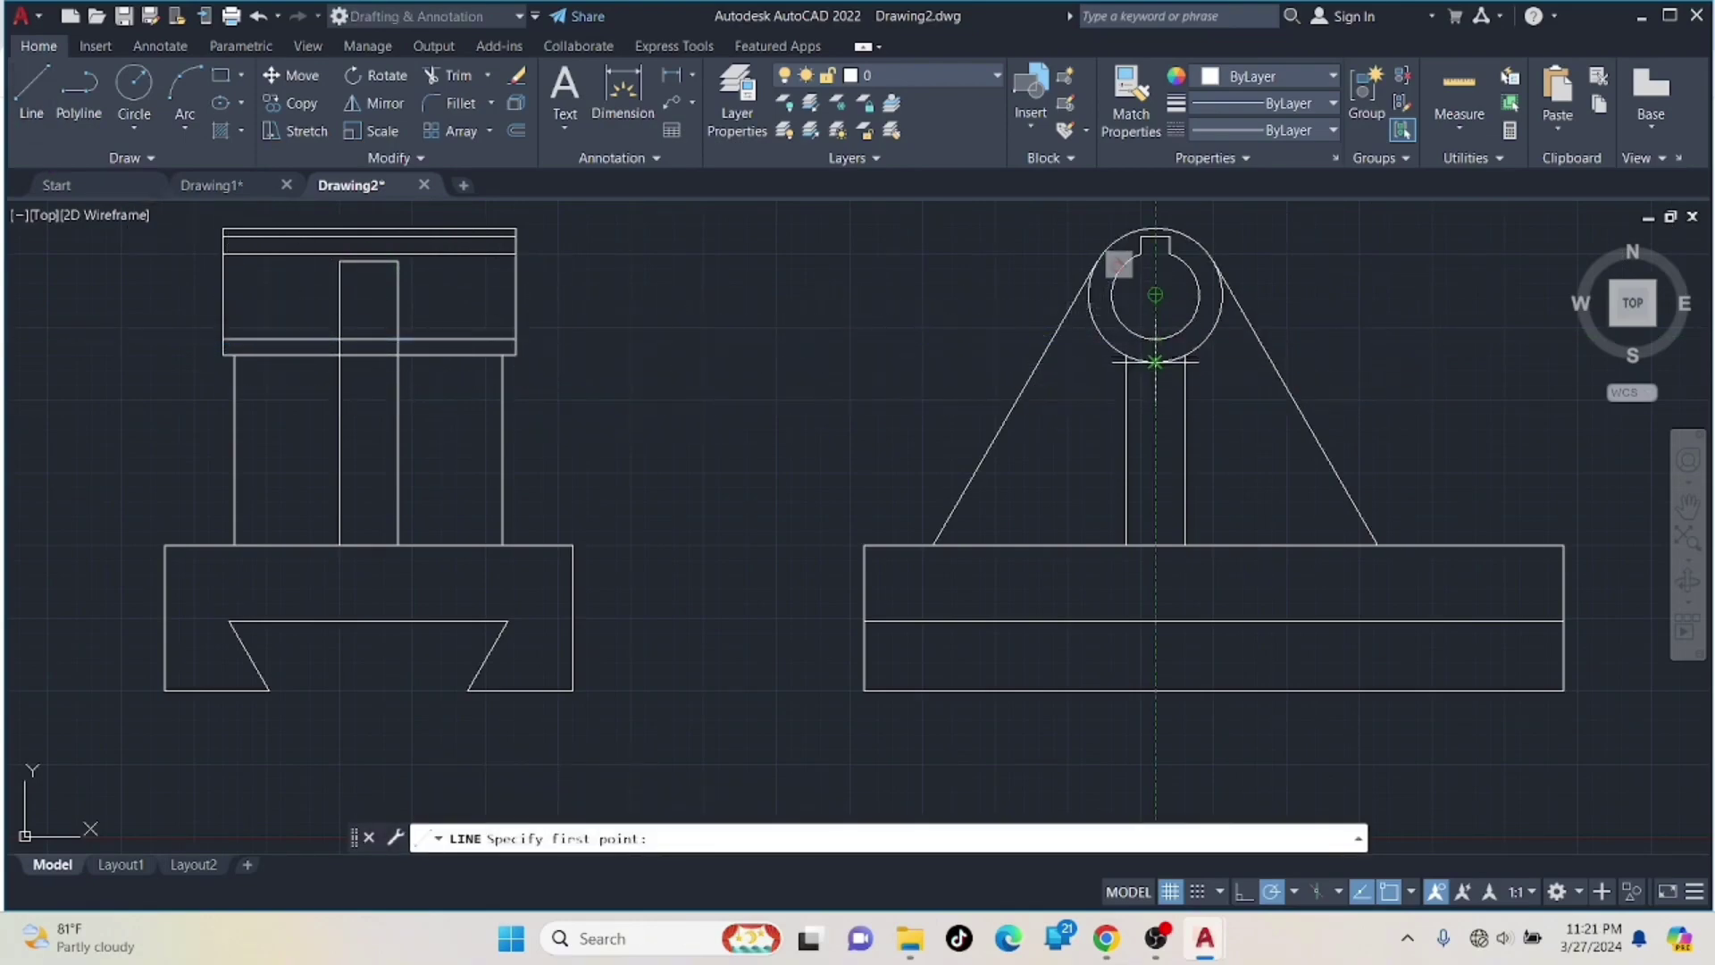
{"action": "left_click", "coordinate": [235, 361]}
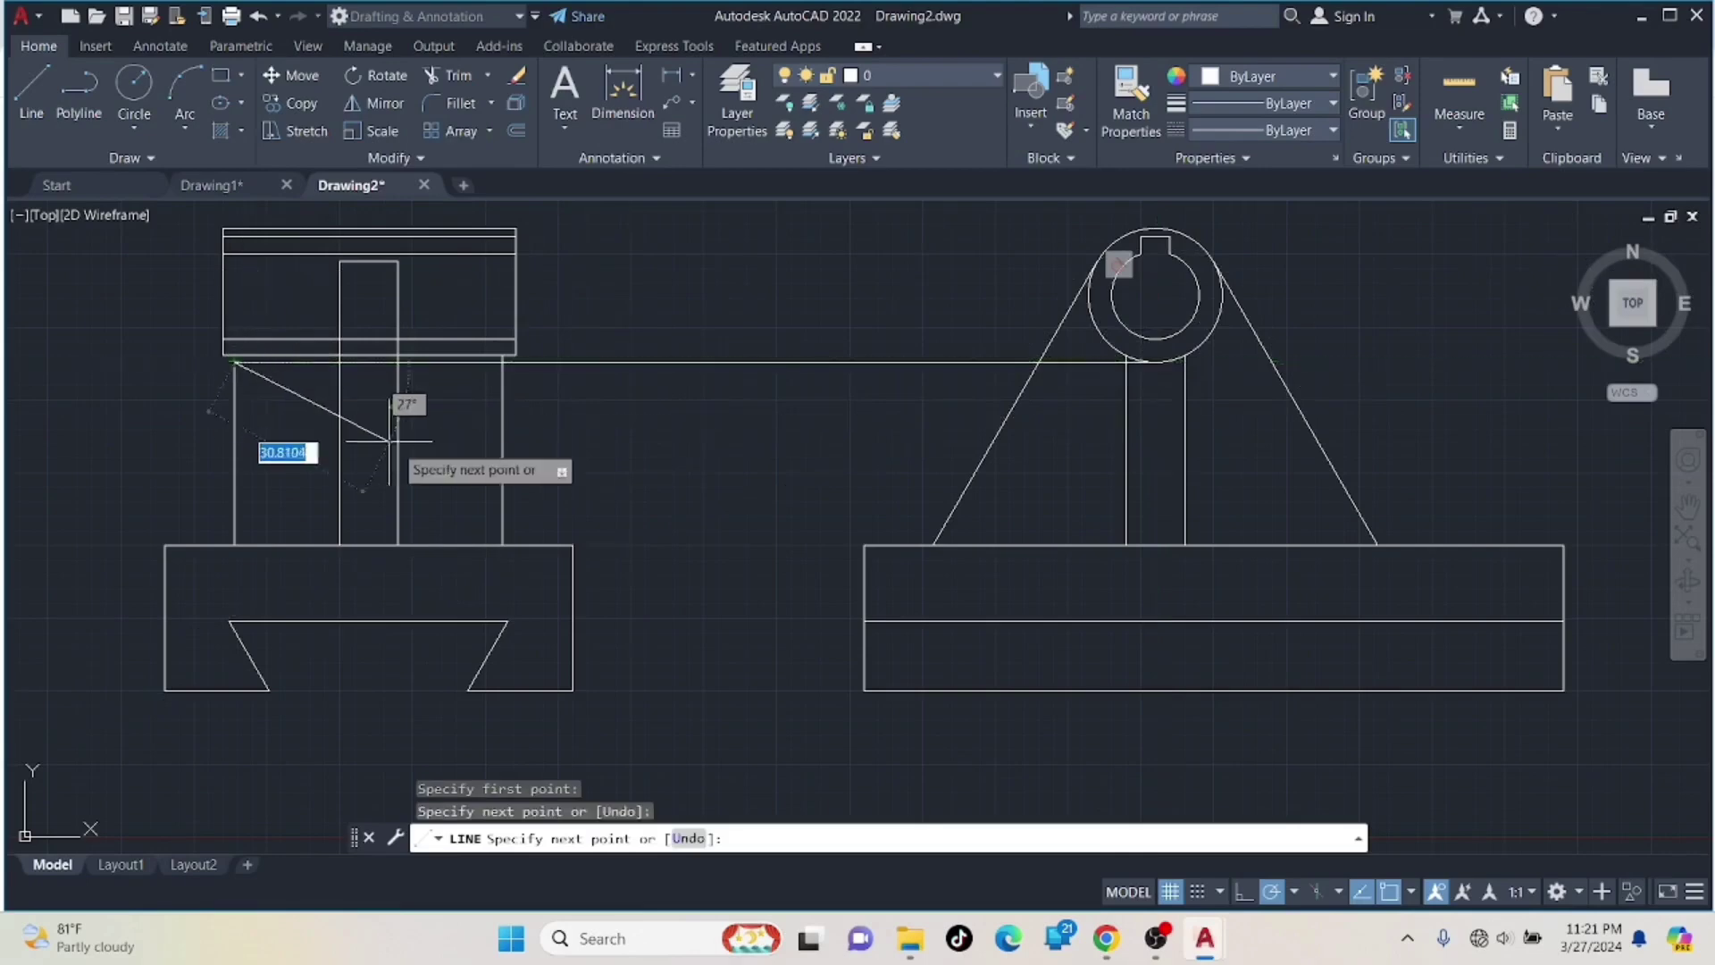
{"action": "key", "text": "Escape"}
{"action": "left_click", "coordinate": [700, 361]}
{"action": "left_click", "coordinate": [1155, 361]}
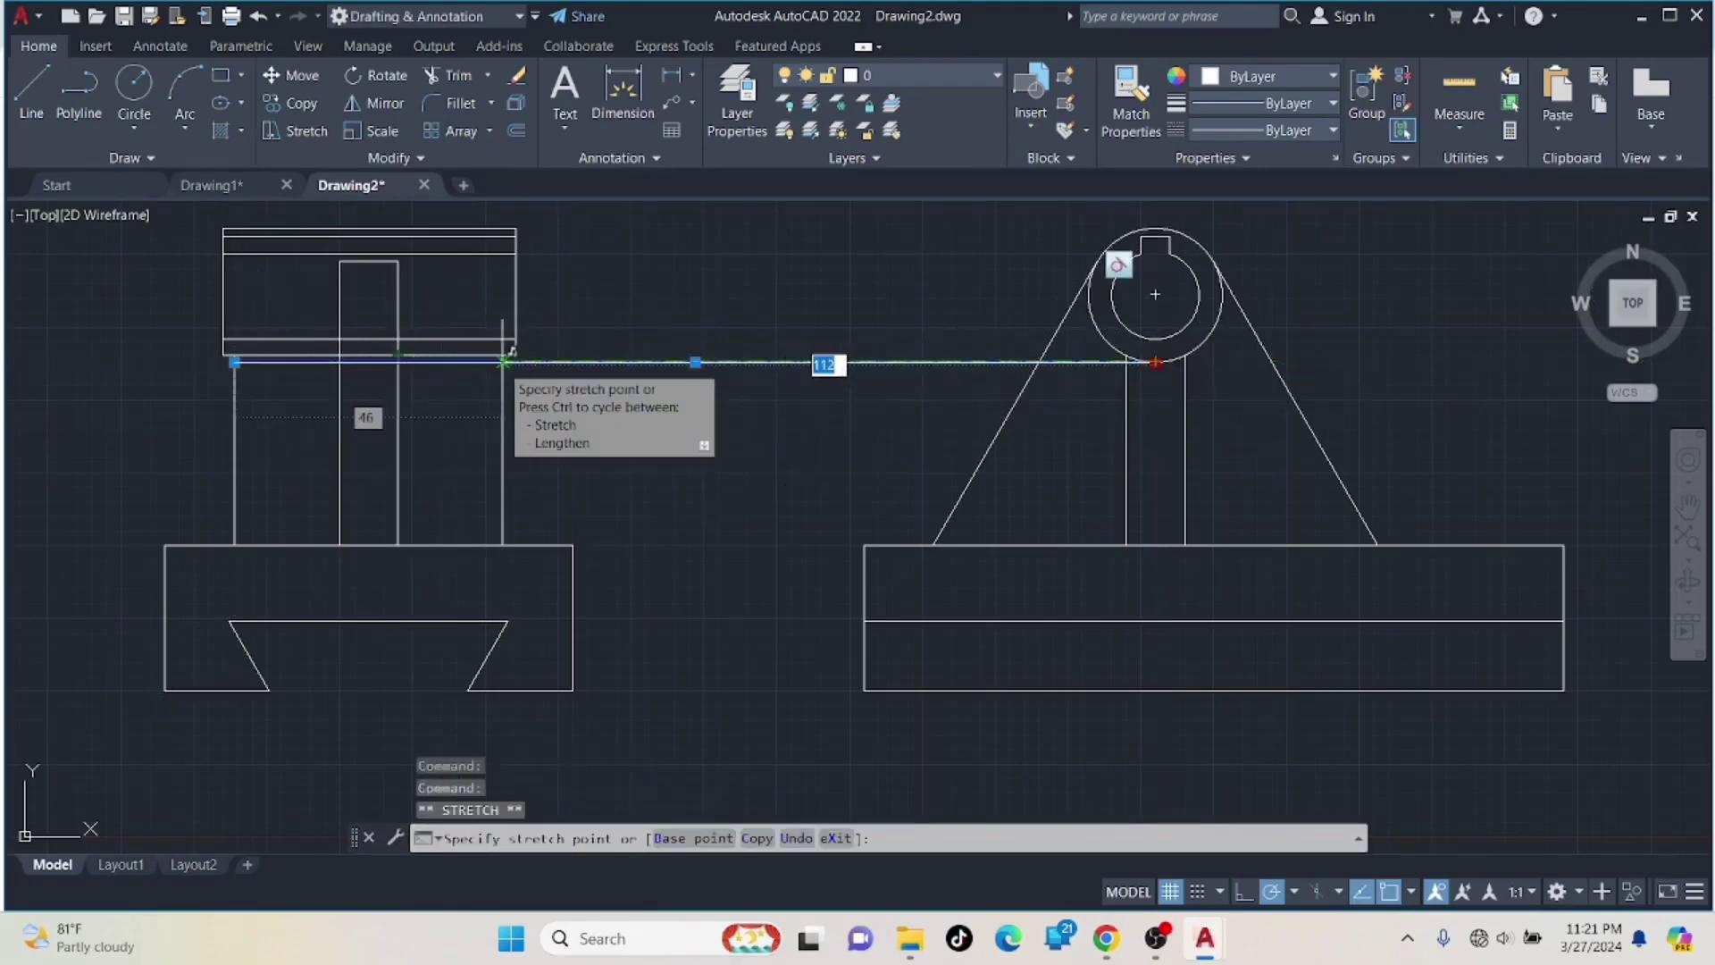
{"action": "key", "text": "Escape"}
{"action": "key", "text": "Escape"}
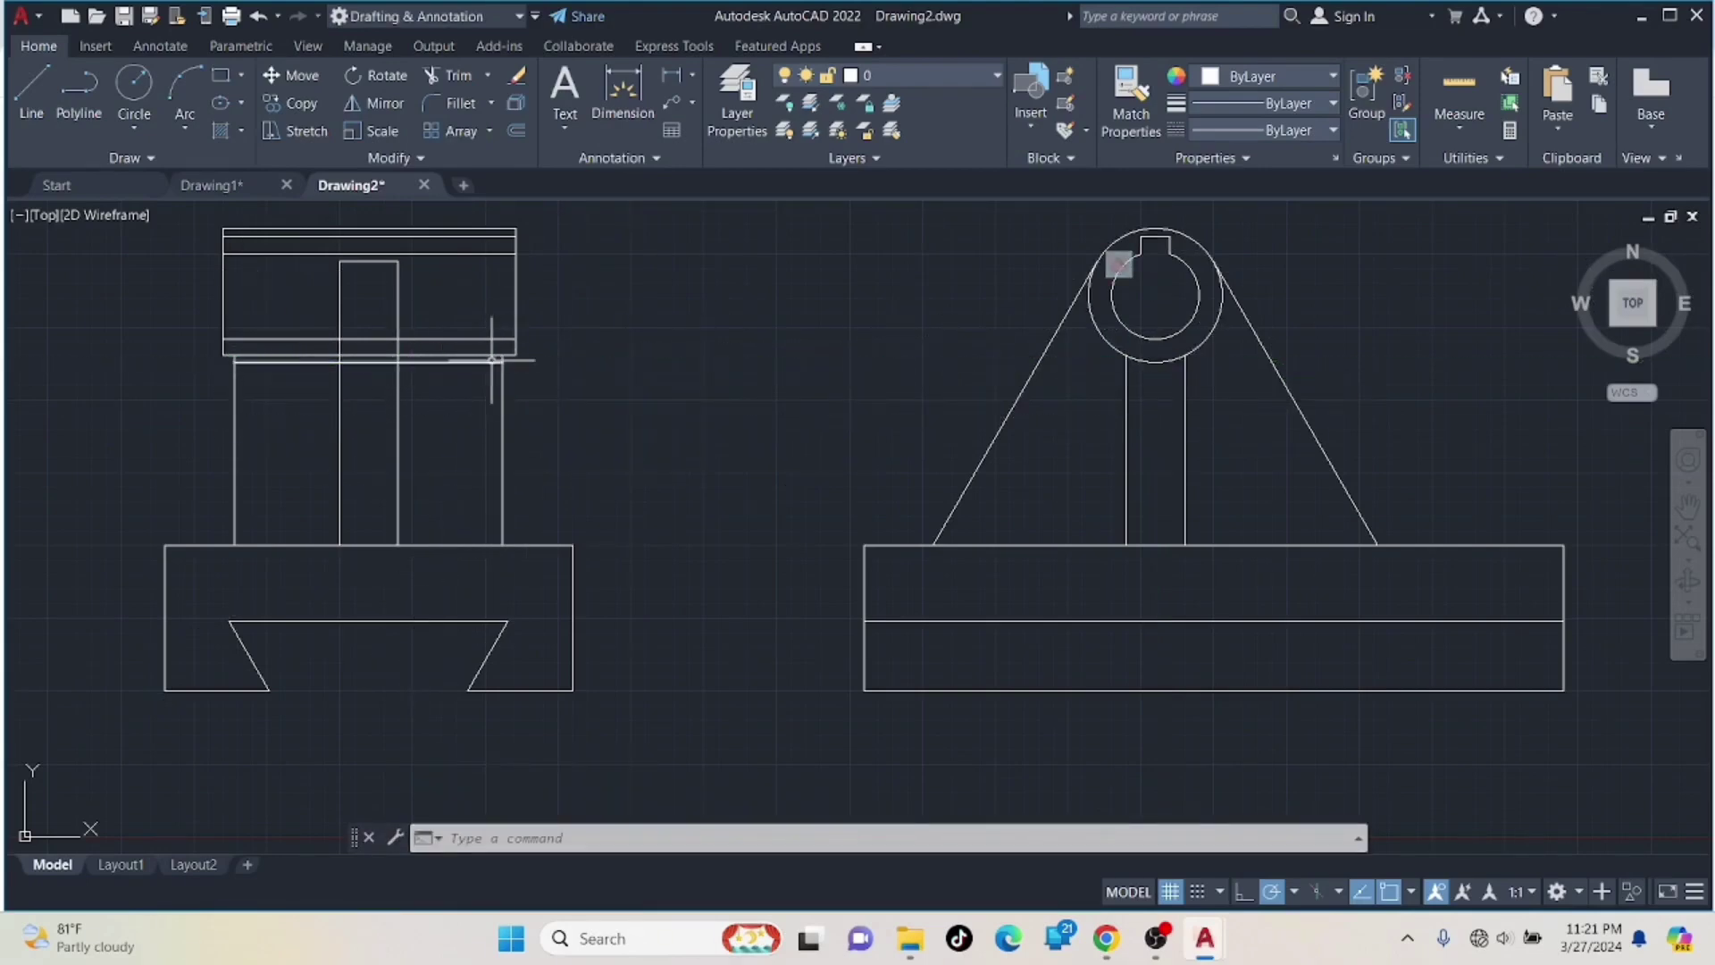
{"action": "left_click", "coordinate": [503, 362]}
{"action": "key", "text": "Escape"}
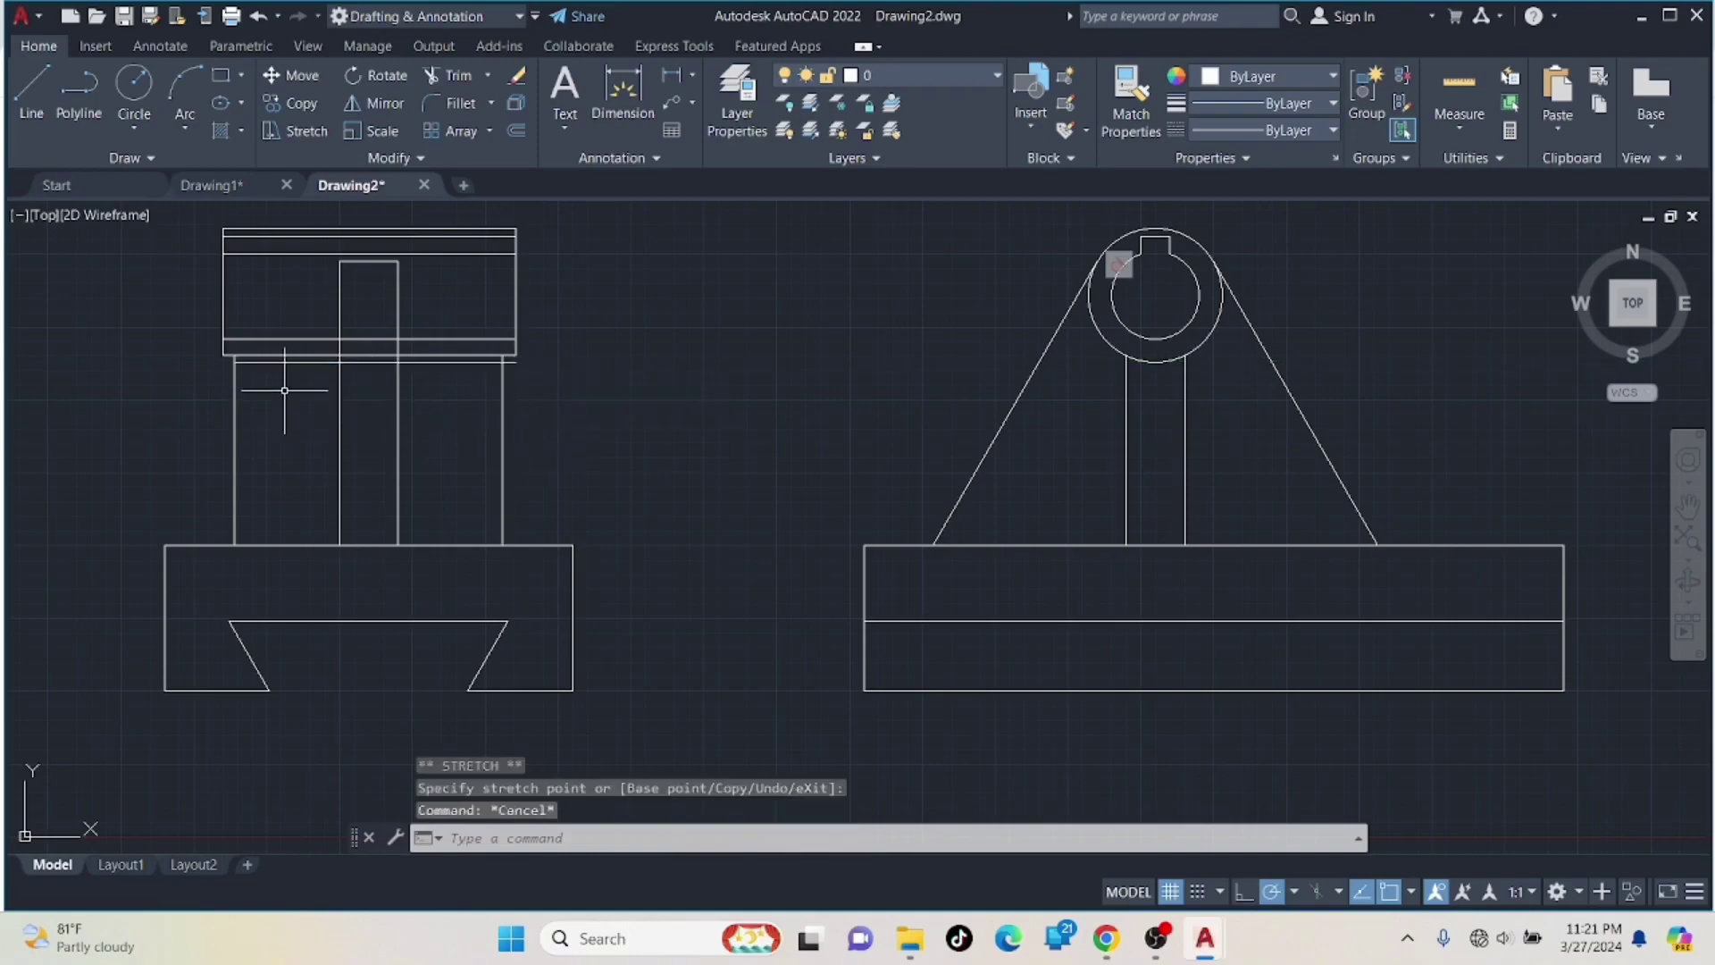
{"action": "left_click", "coordinate": [234, 362]}
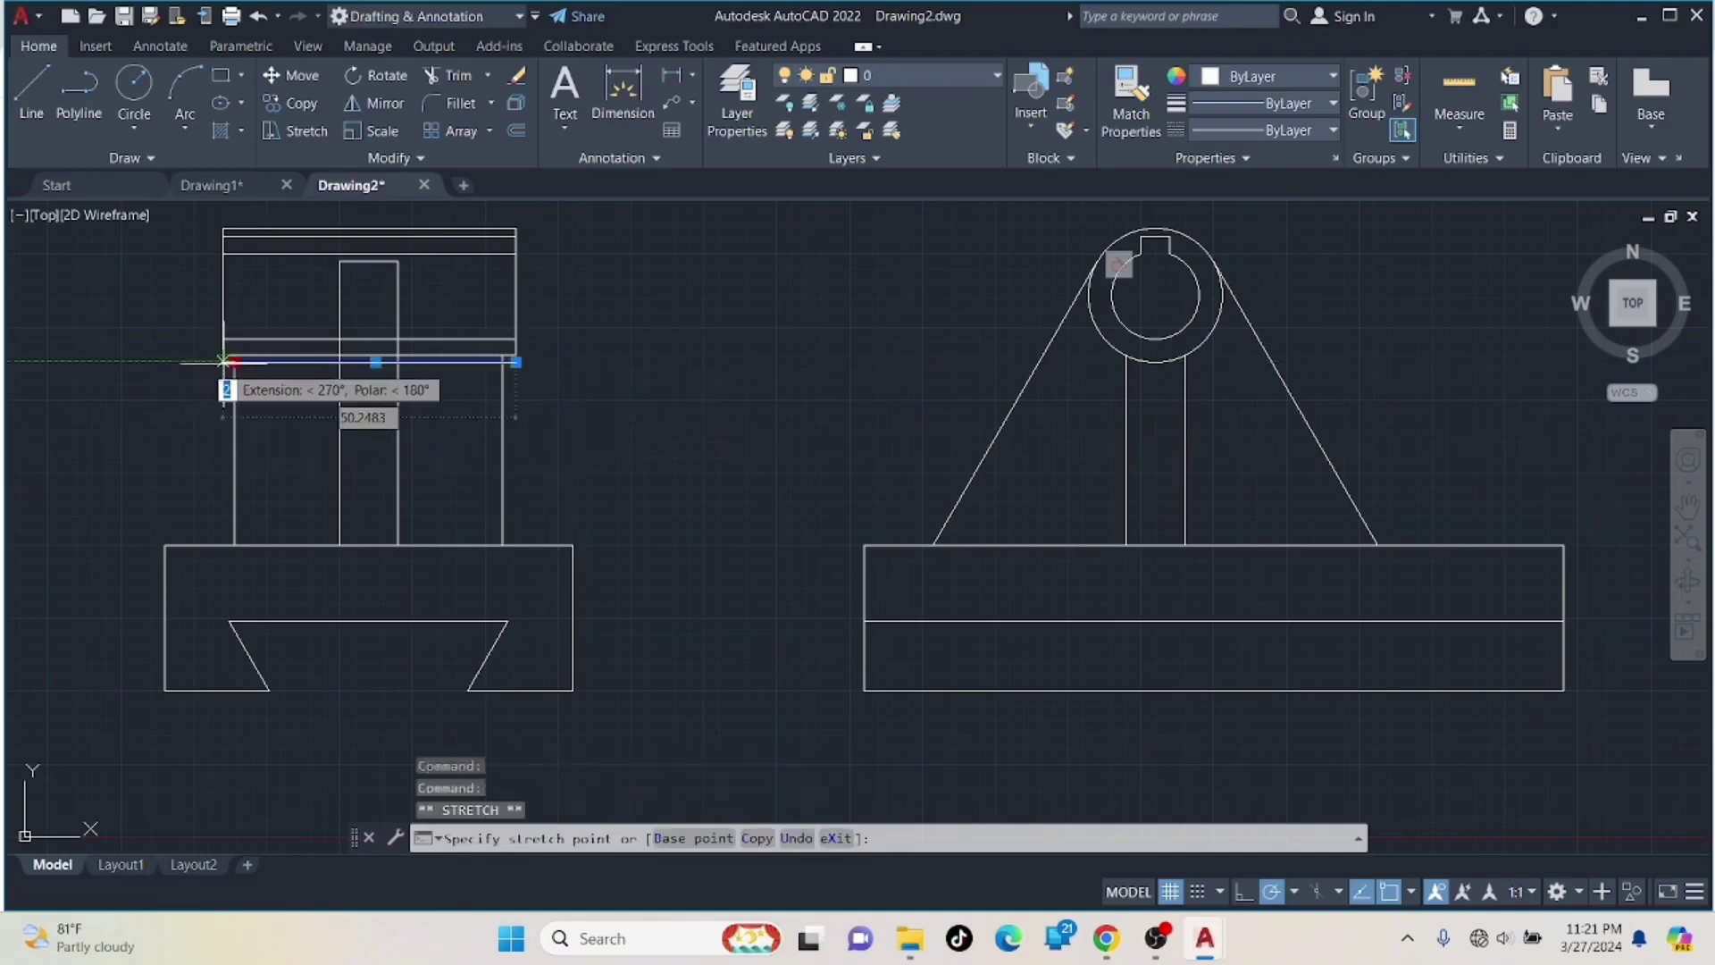
{"action": "left_click", "coordinate": [222, 362]}
{"action": "key", "text": "Escape"}
Trim the extra segment inside the block with TR
{"action": "scroll", "coordinate": [318, 440], "scroll_direction": "up", "scroll_amount": 3}
{"action": "scroll", "coordinate": [318, 440], "scroll_direction": "down", "scroll_amount": 1}
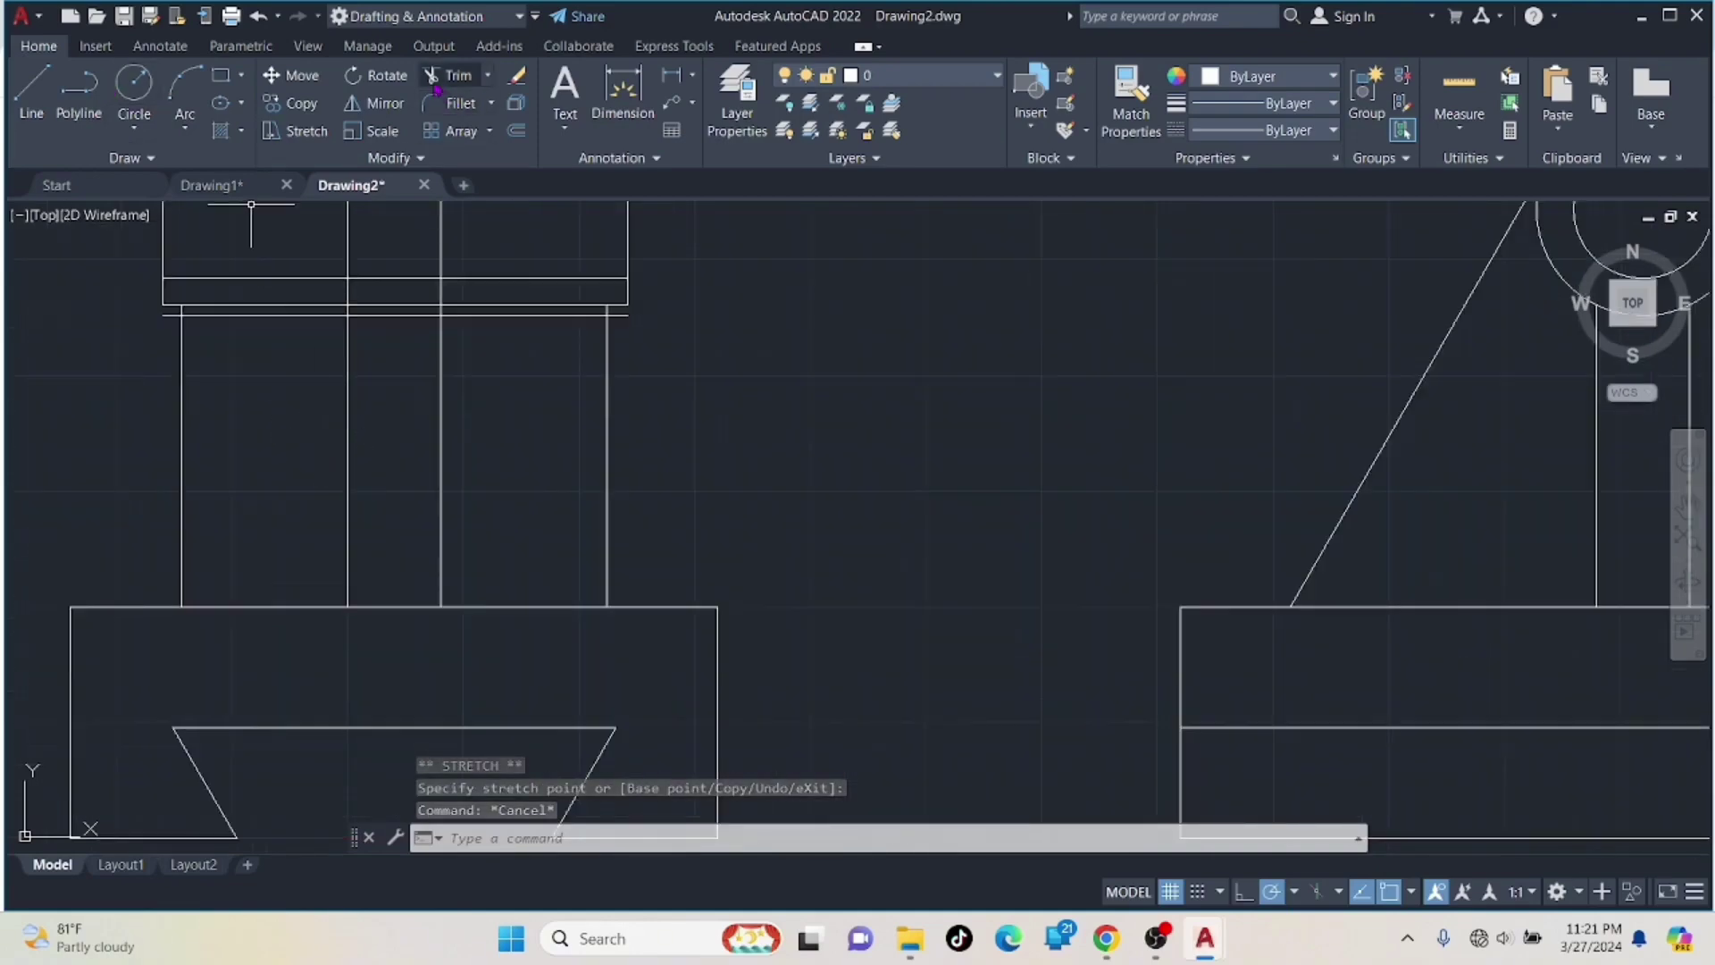
{"action": "type", "text": "tr"}
{"action": "key", "text": "Return"}
{"action": "left_click", "coordinate": [294, 314]}
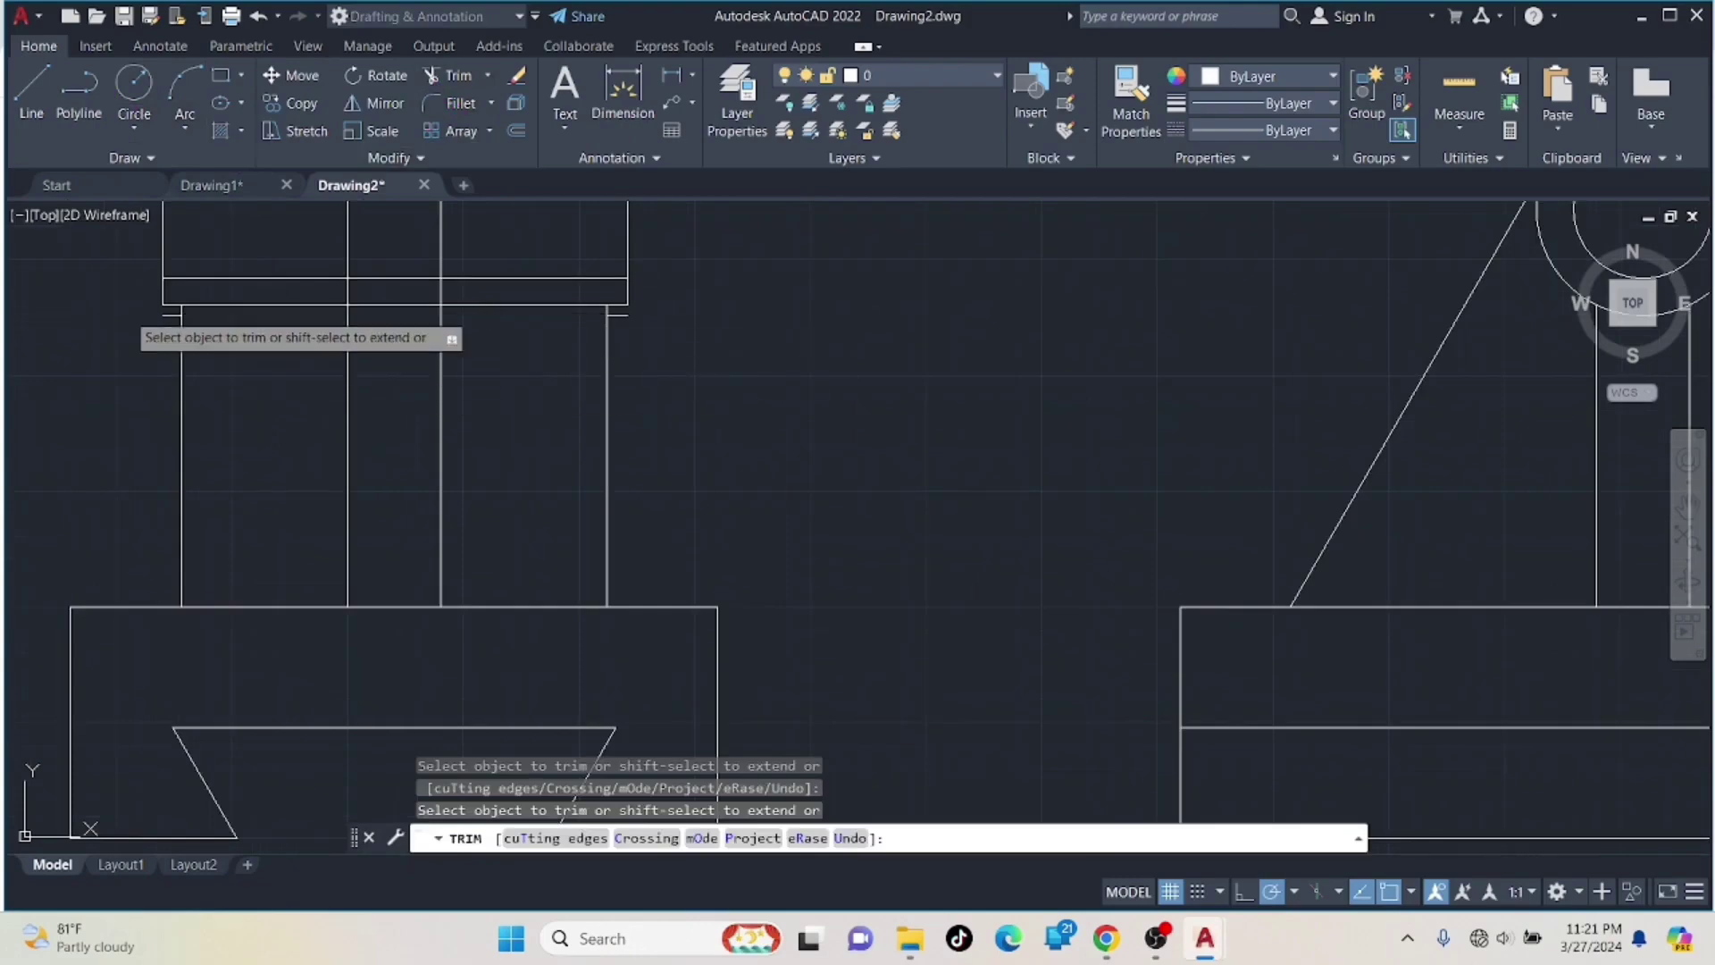
Try starting further lines near the block's corners, cancelling each without drawing
{"action": "left_click", "coordinate": [31, 89]}
{"action": "left_click", "coordinate": [170, 324]}
{"action": "key", "text": "Escape"}
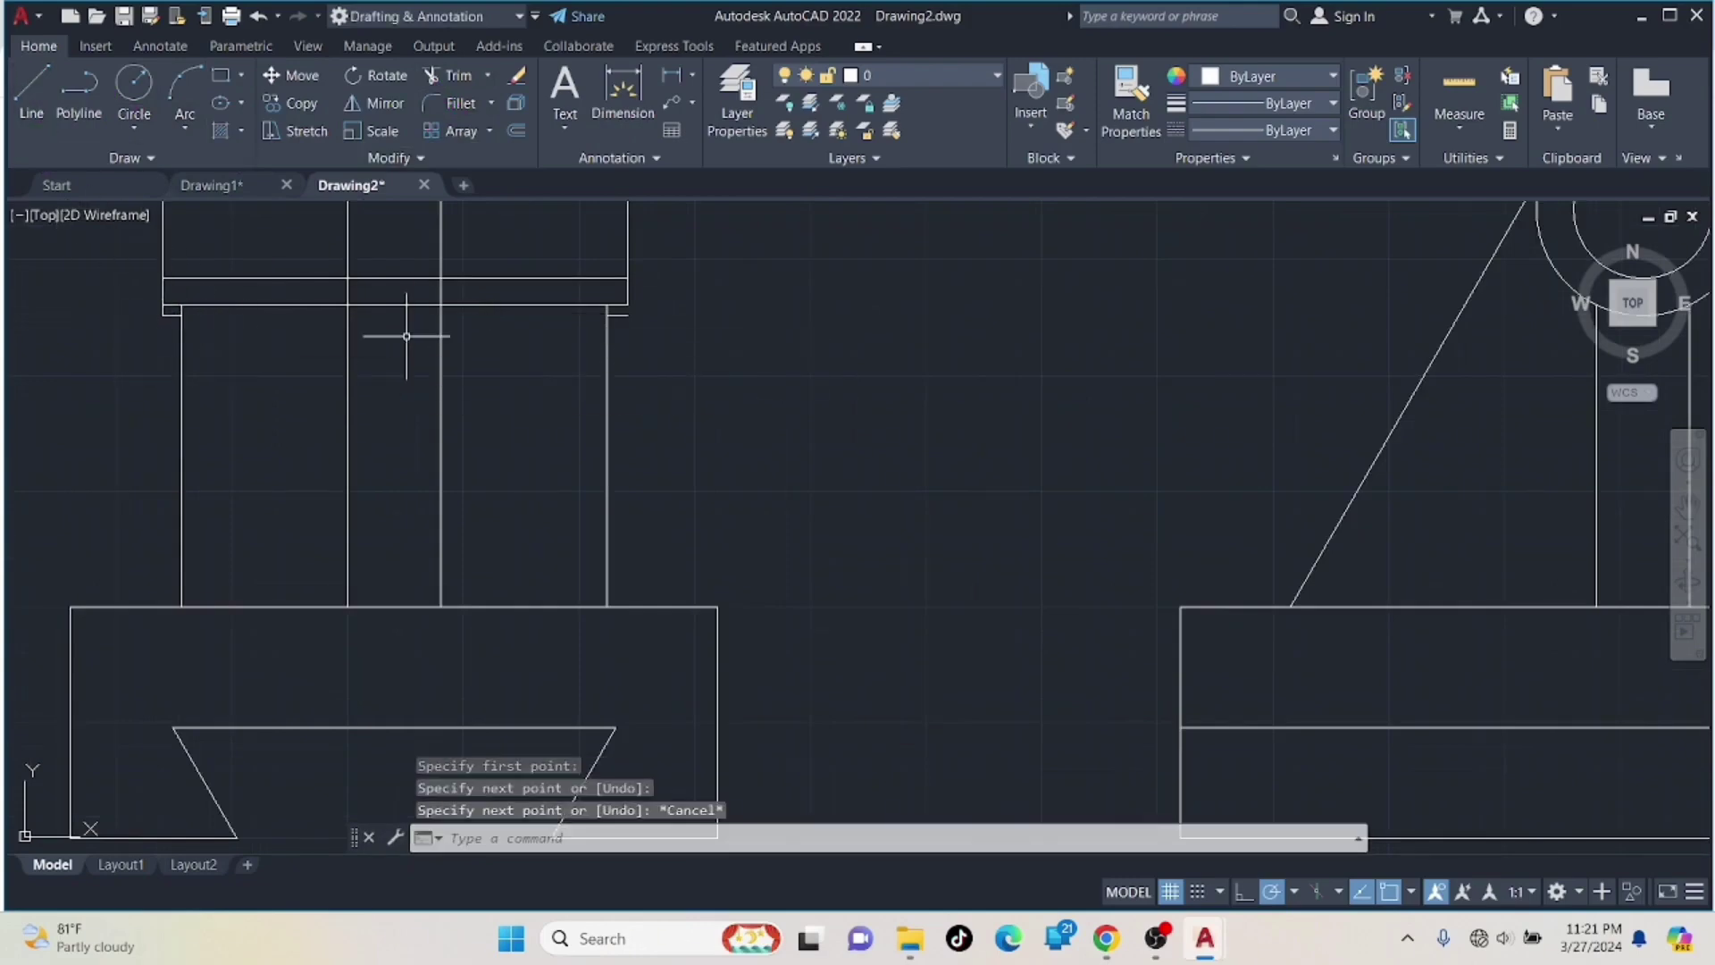
{"action": "left_click", "coordinate": [31, 89]}
{"action": "left_click", "coordinate": [625, 309]}
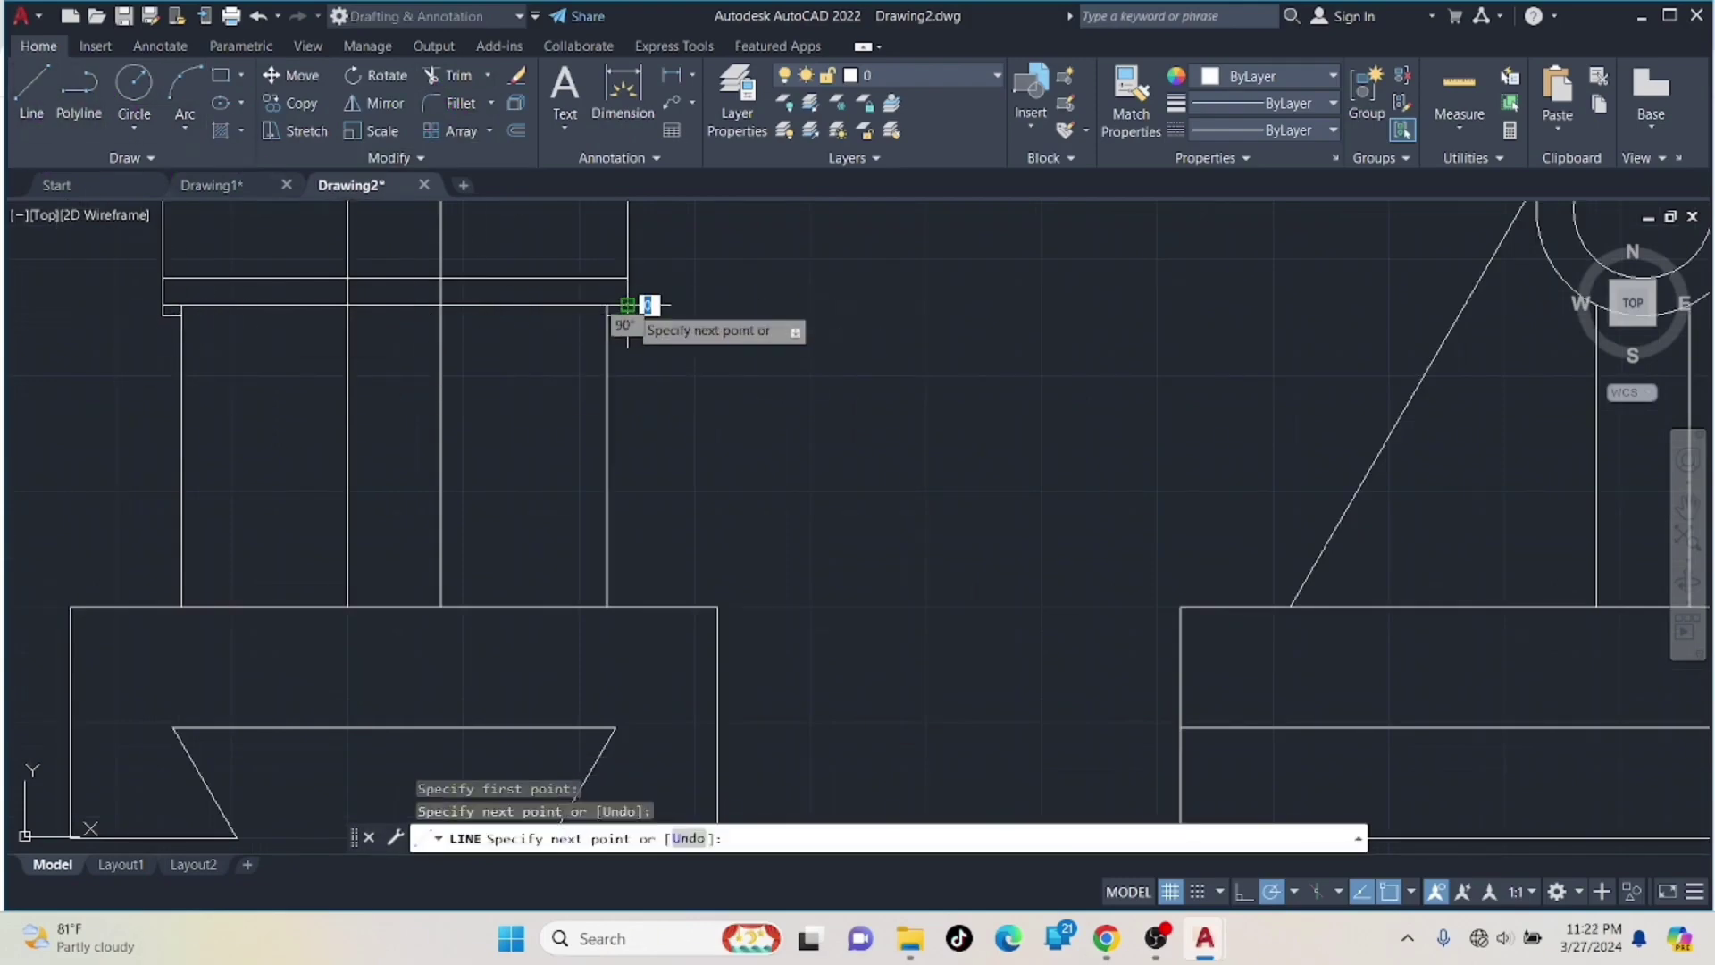
{"action": "key", "text": "Escape"}
{"action": "key", "text": "Return"}
{"action": "left_click", "coordinate": [181, 314]}
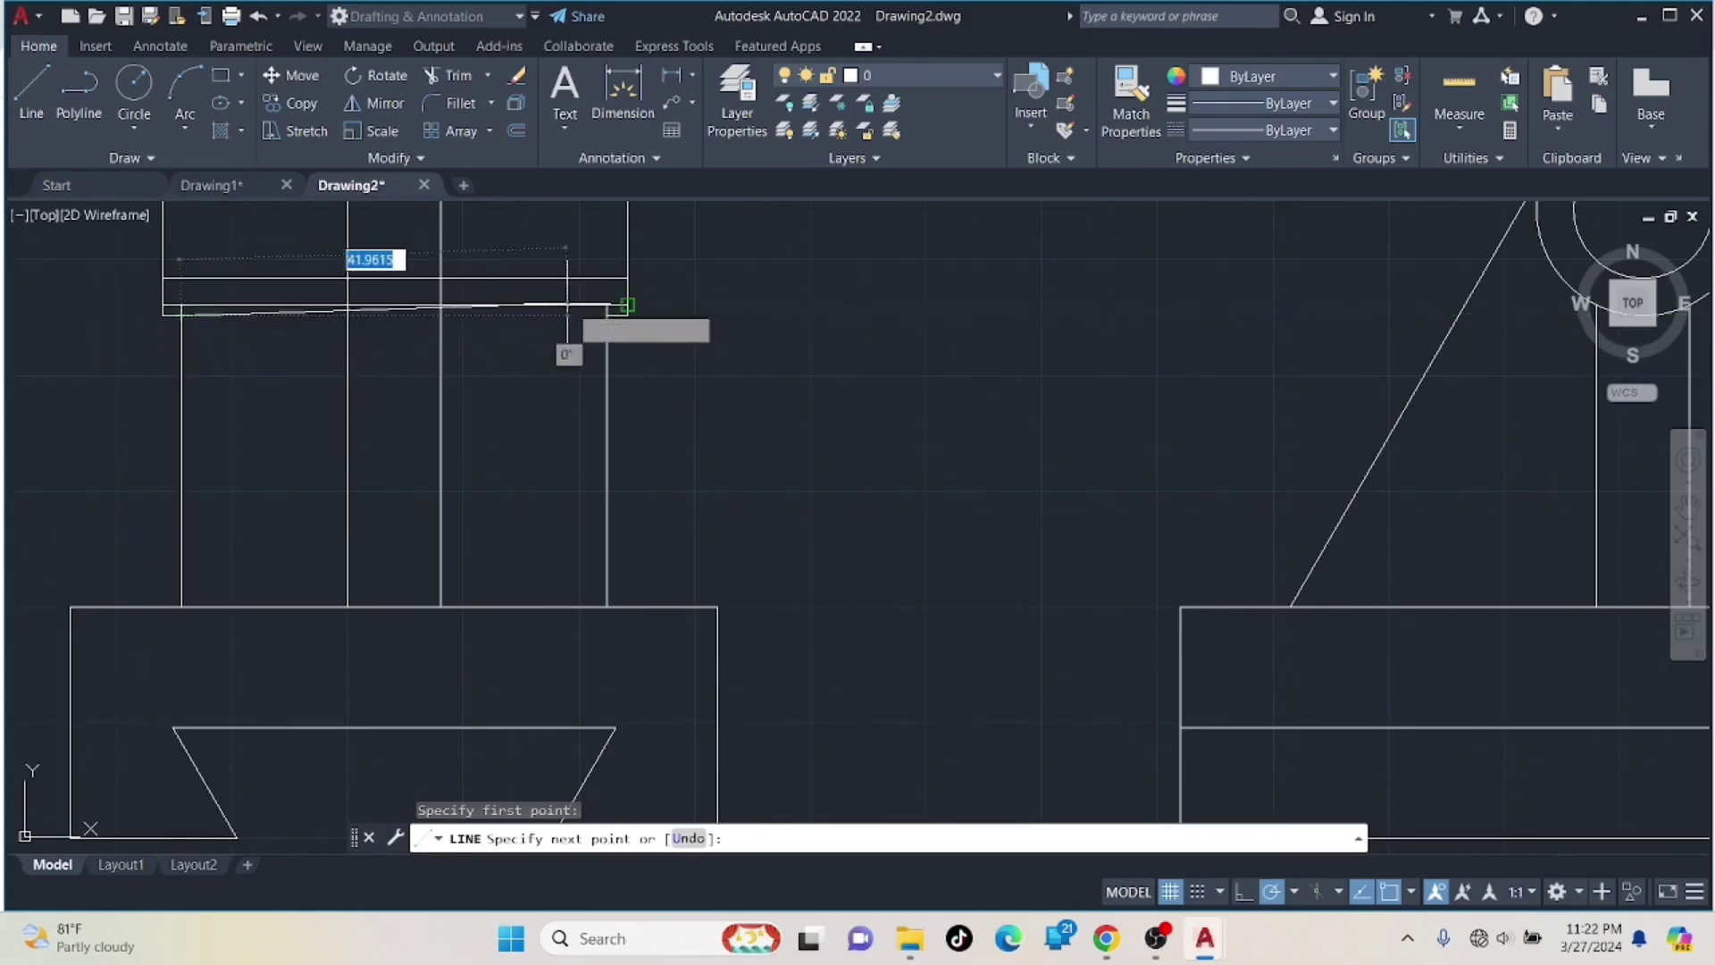
{"action": "key", "text": "Escape"}
{"action": "scroll", "coordinate": [682, 394], "scroll_direction": "down", "scroll_amount": 2}
{"action": "scroll", "coordinate": [681, 394], "scroll_direction": "down", "scroll_amount": 1}
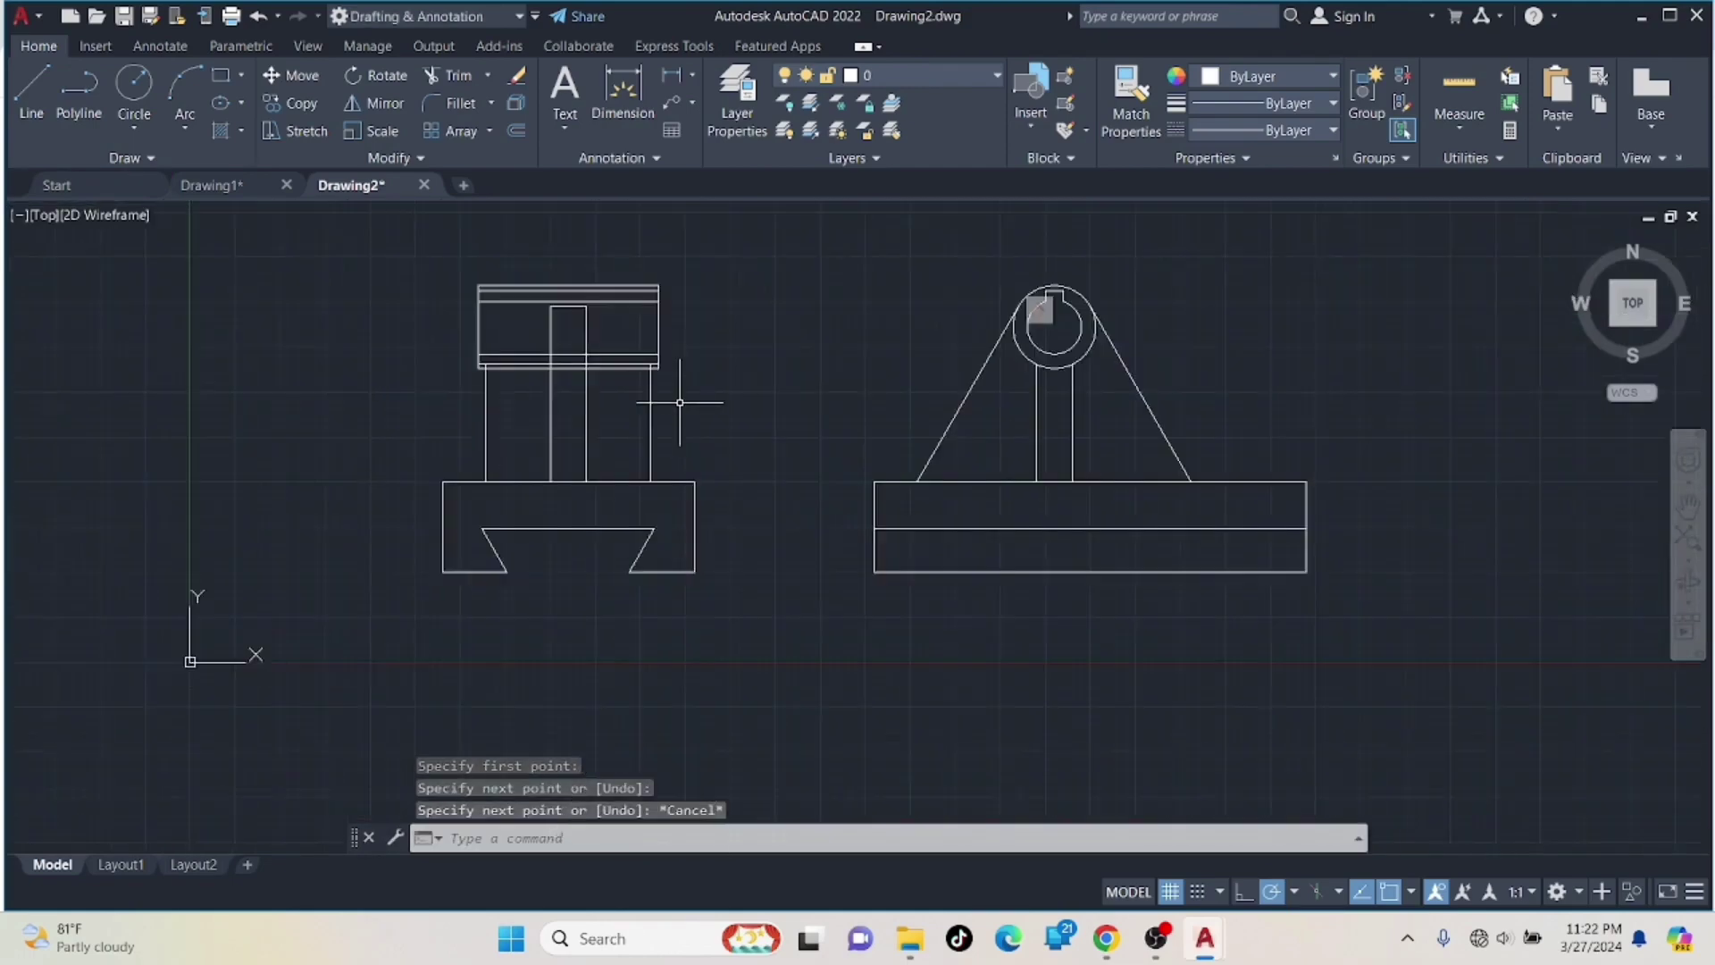
{"action": "scroll", "coordinate": [408, 357], "scroll_direction": "up", "scroll_amount": 1}
Change the four projected block lines to a dashed linetype through Properties
{"action": "left_click", "coordinate": [429, 207]}
{"action": "left_click", "coordinate": [429, 247]}
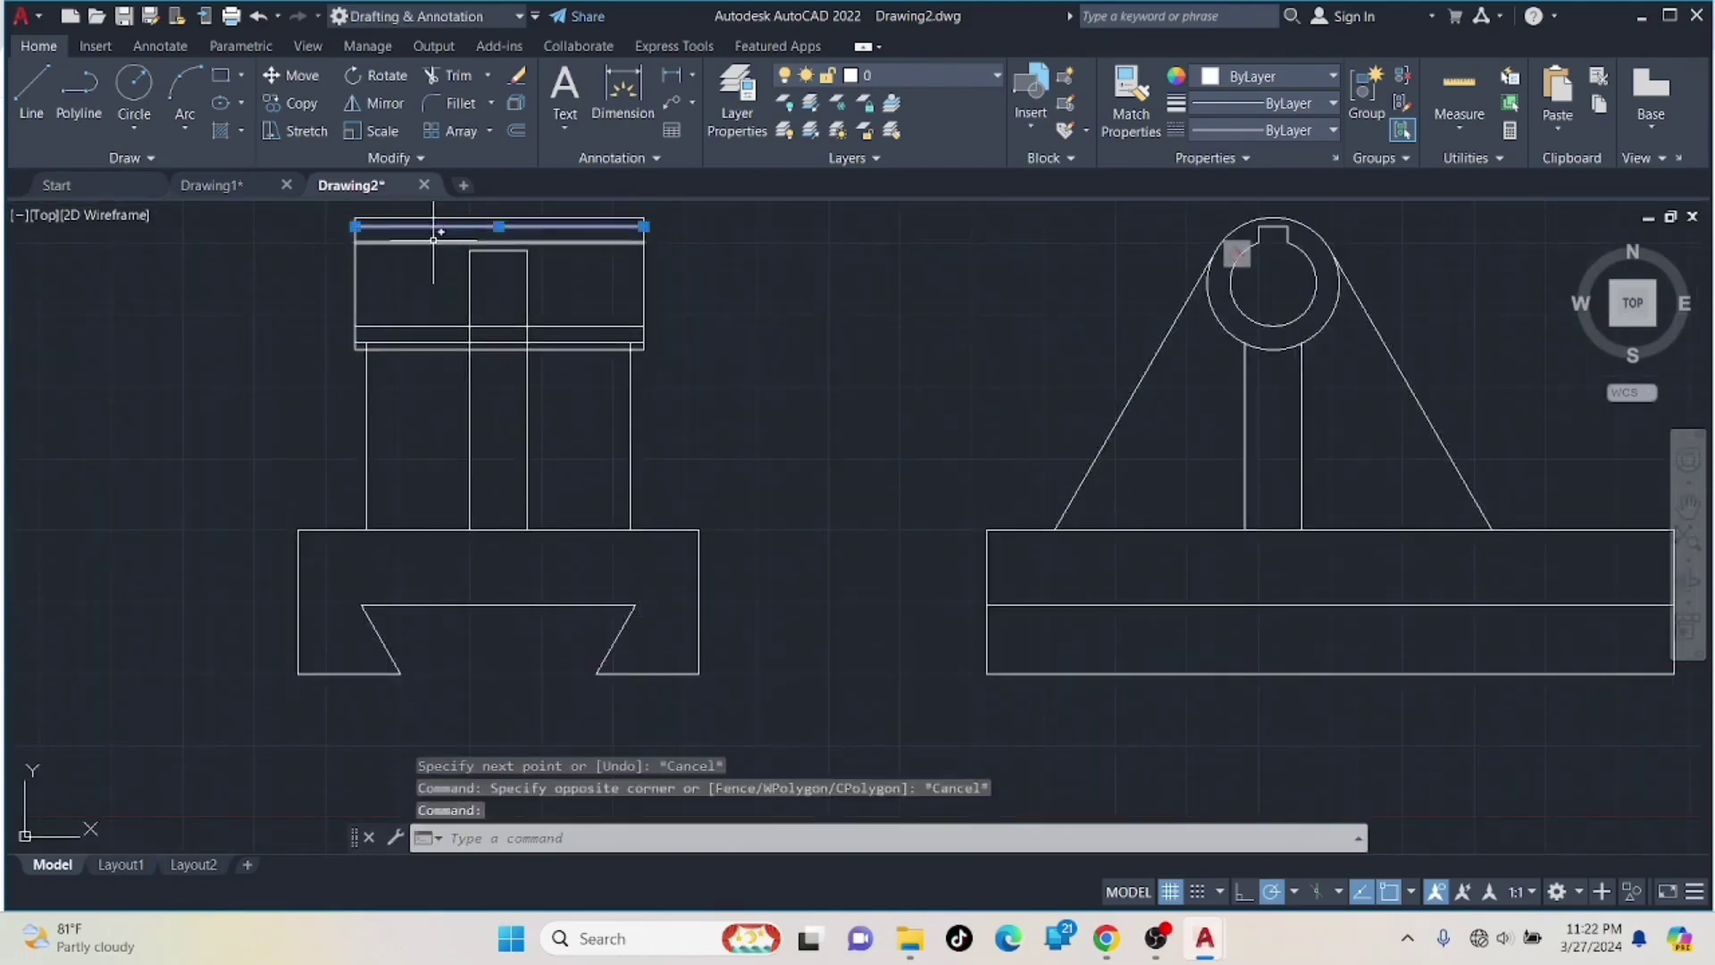
{"action": "left_click", "coordinate": [428, 308]}
{"action": "left_click", "coordinate": [428, 349]}
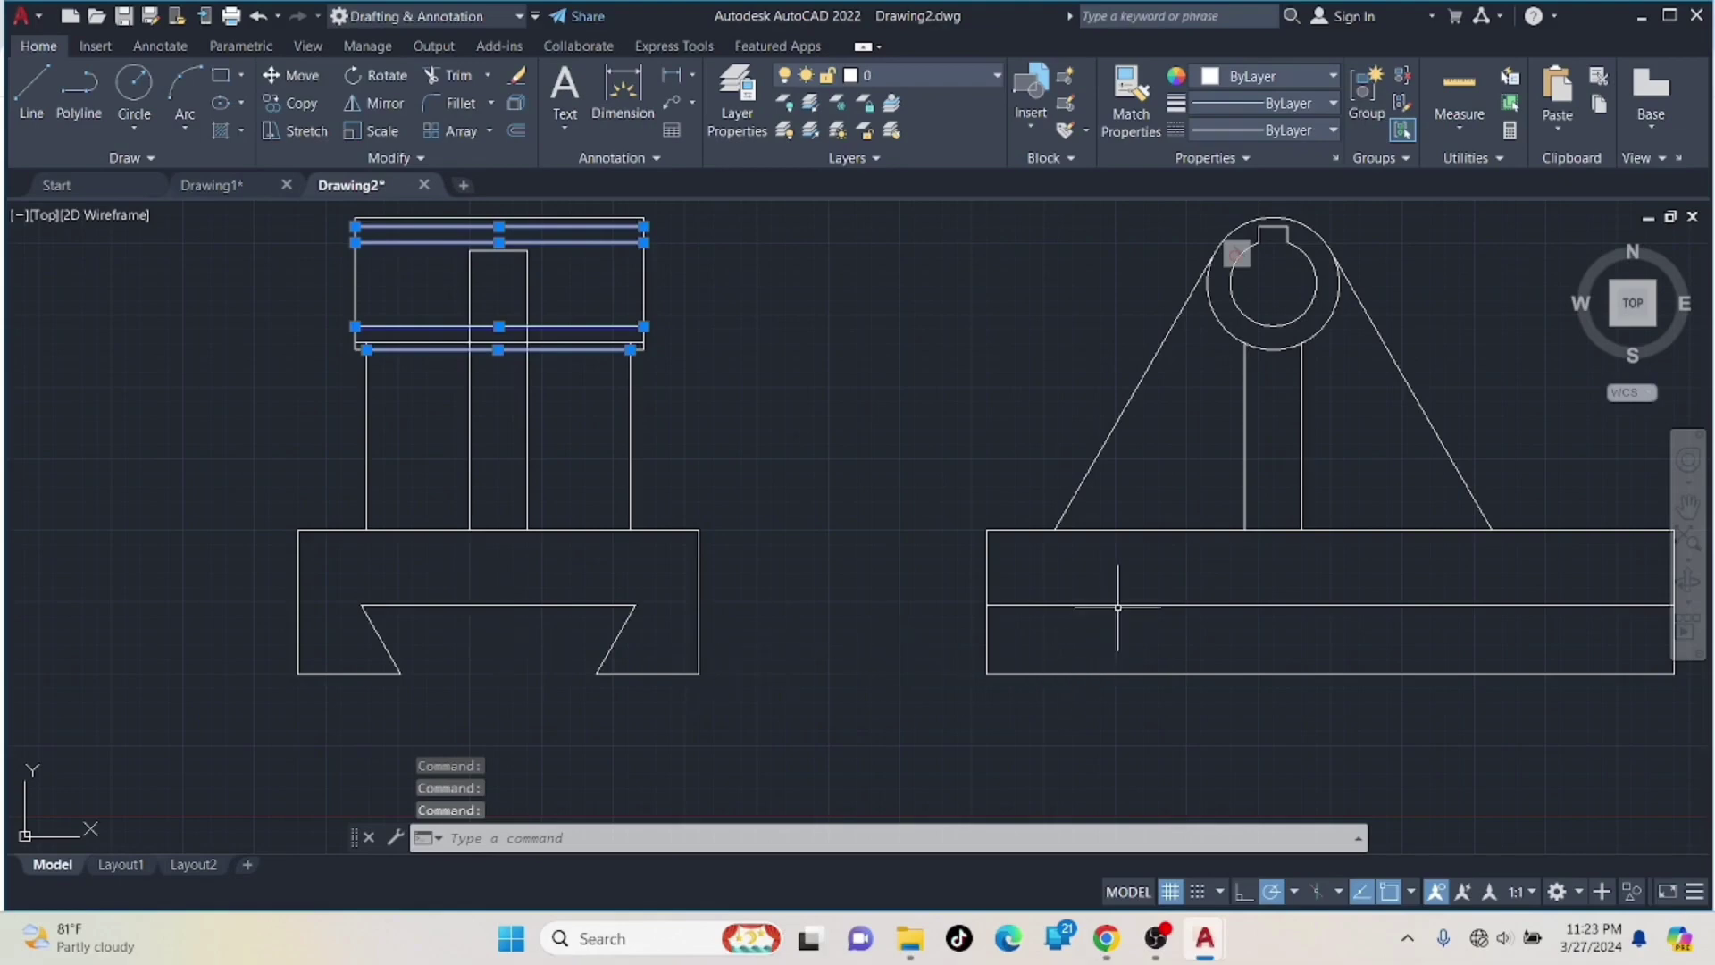
{"action": "left_click", "coordinate": [906, 871]}
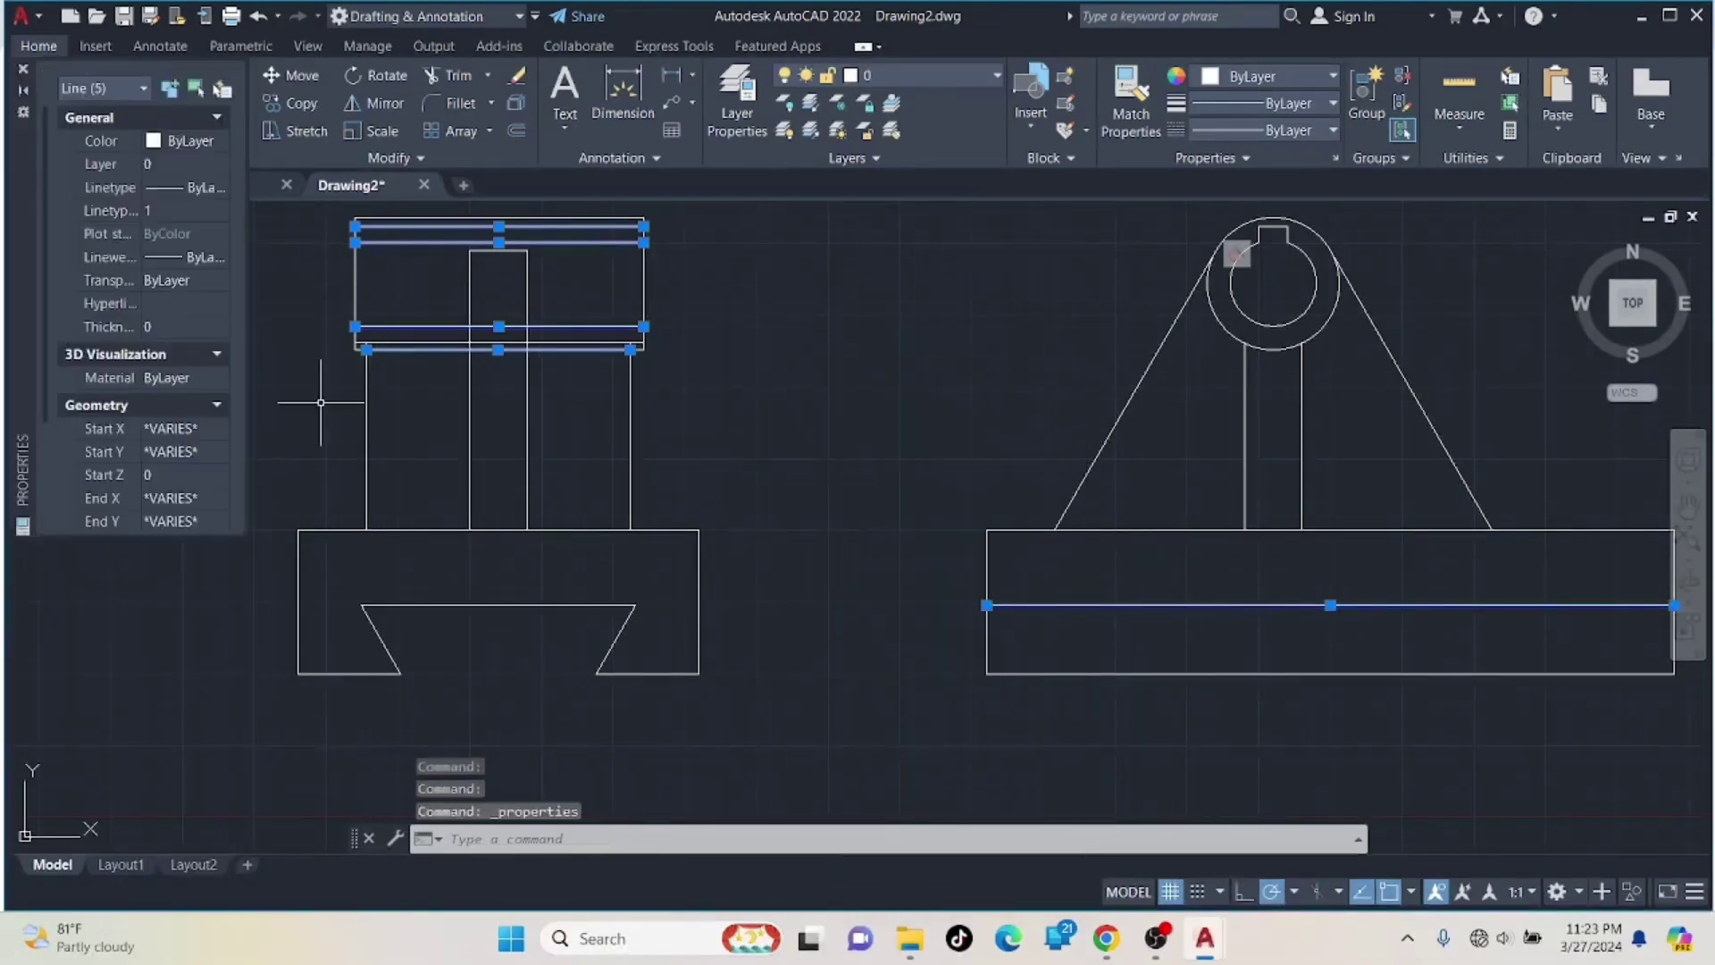
{"action": "left_click", "coordinate": [194, 192]}
{"action": "left_click", "coordinate": [213, 247]}
{"action": "type", "text": "0.3"}
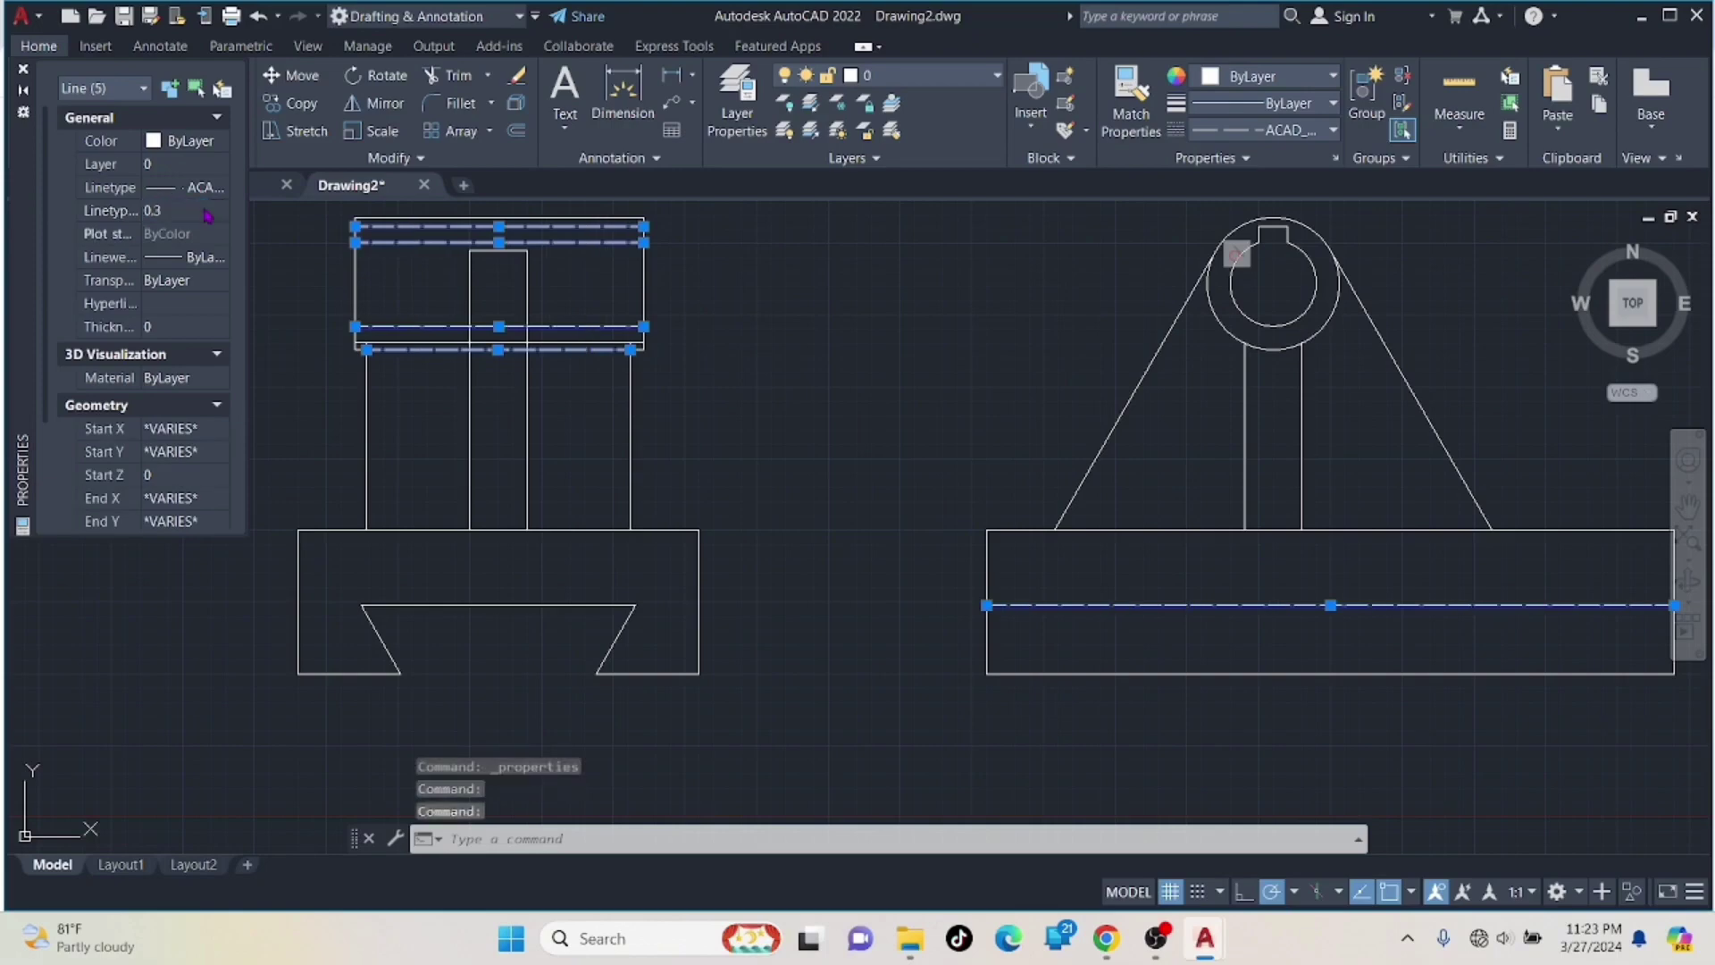
{"action": "left_click", "coordinate": [23, 70]}
{"action": "key", "text": "Escape"}
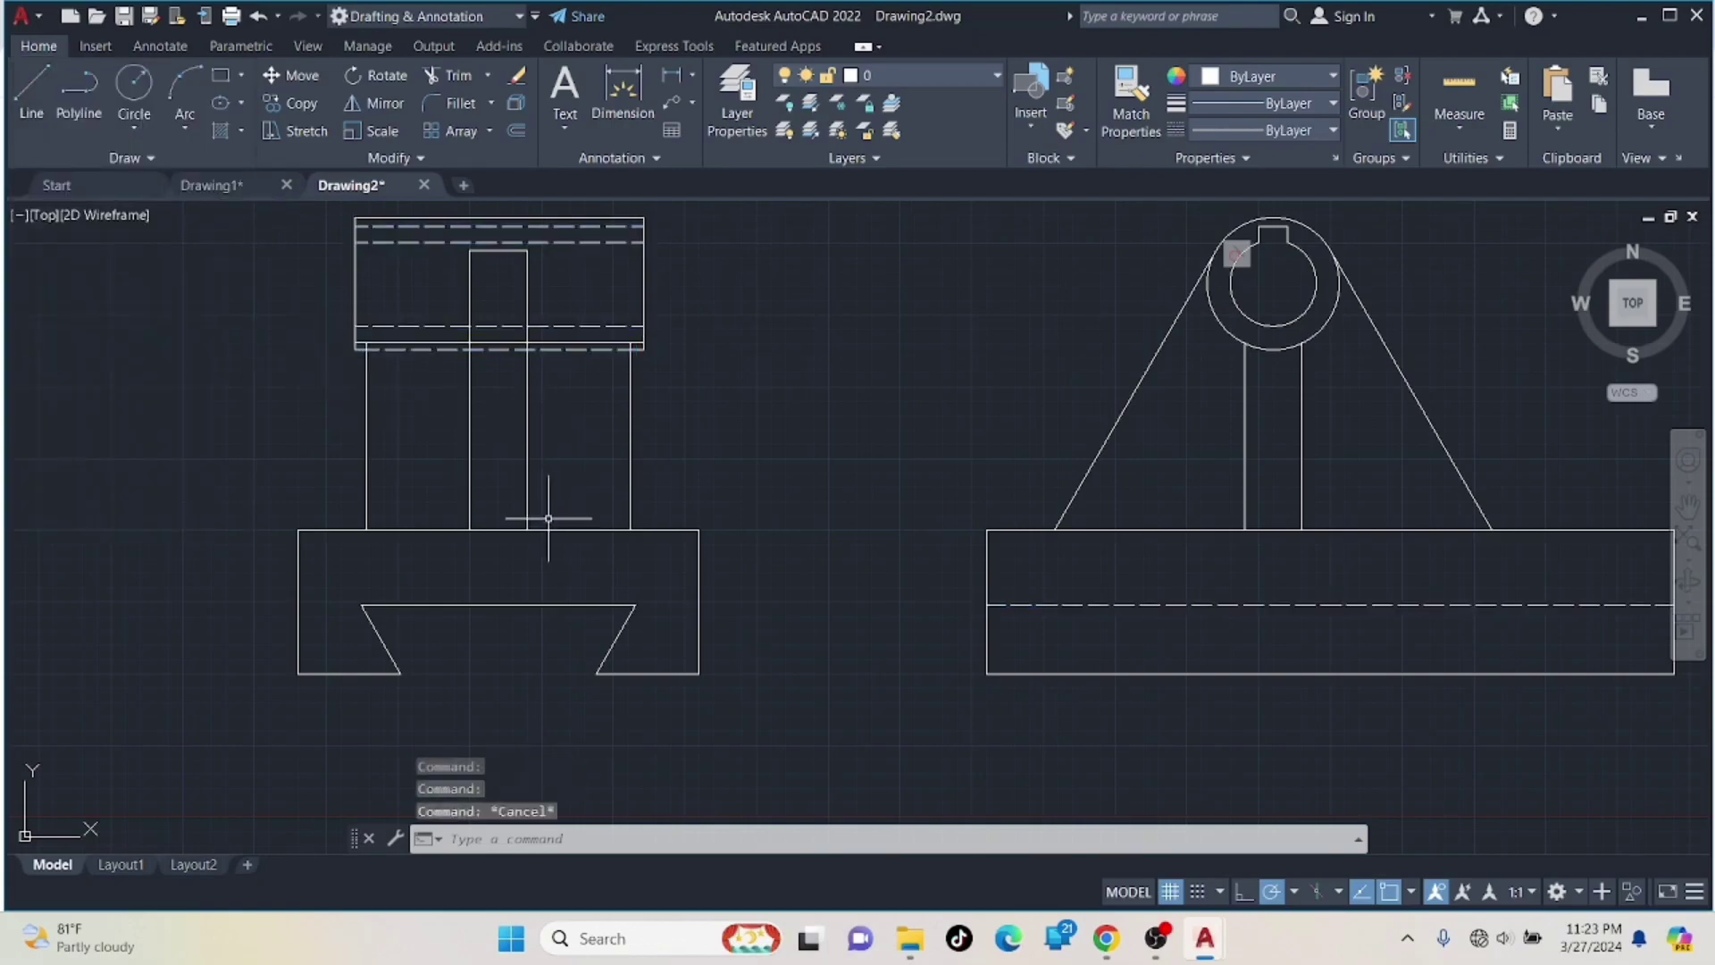
{"action": "scroll", "coordinate": [467, 440], "scroll_direction": "up", "scroll_amount": 2}
{"action": "left_click", "coordinate": [438, 76]}
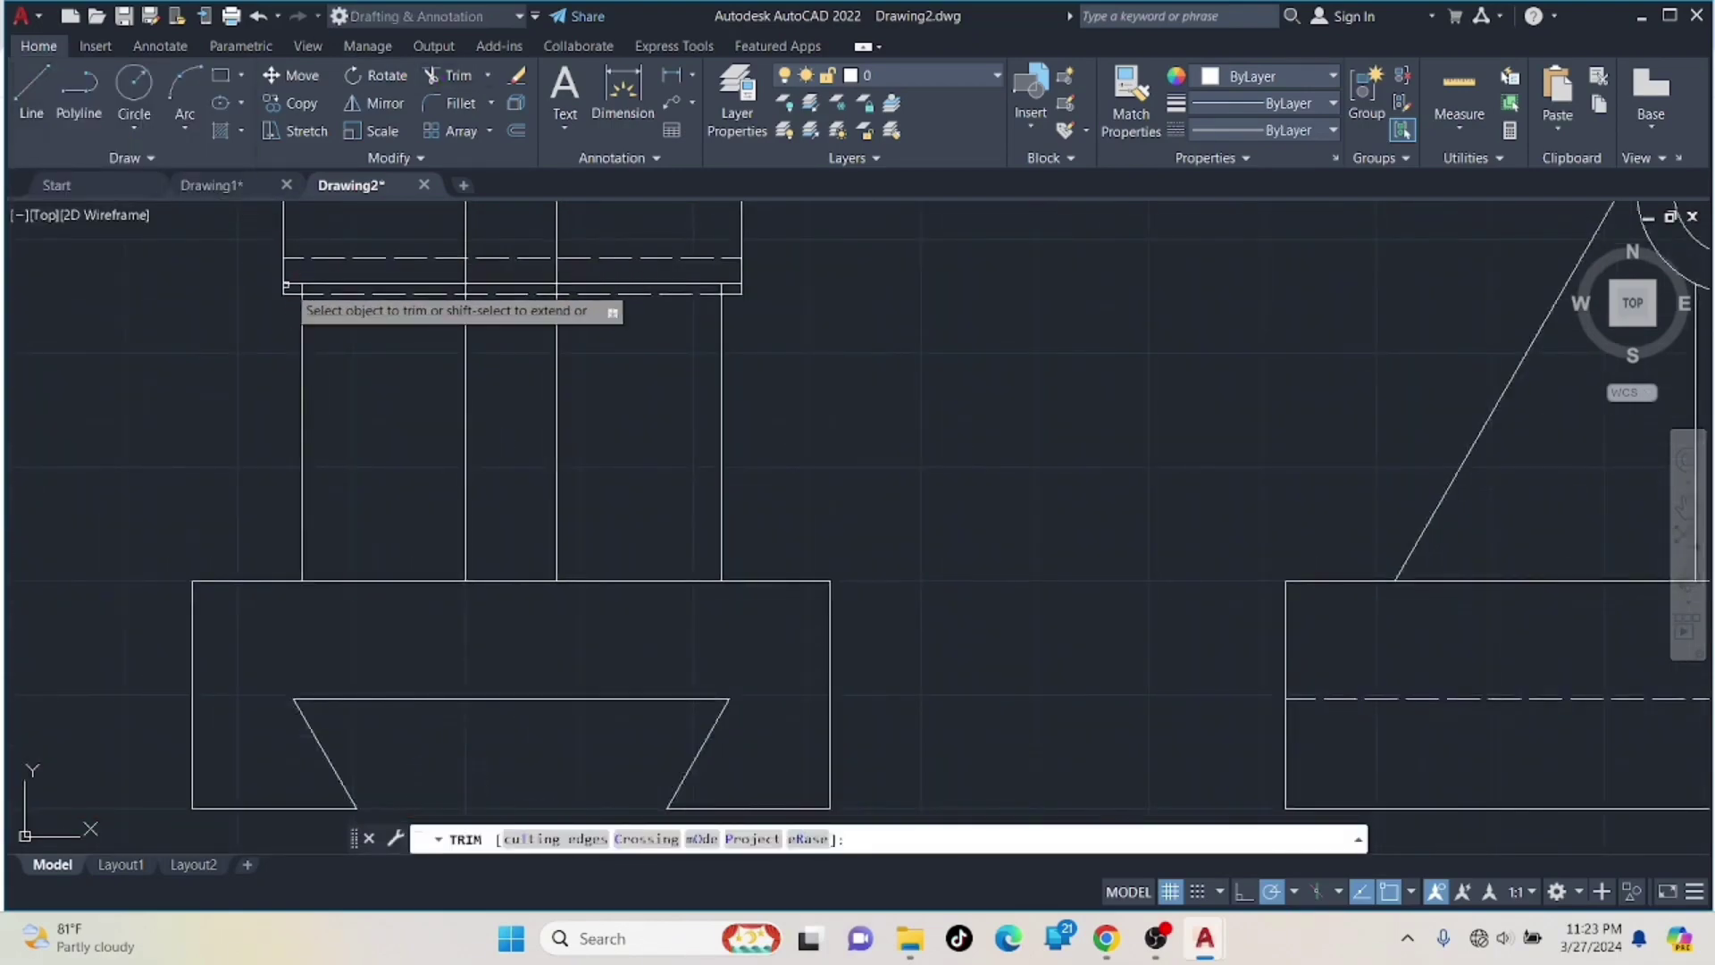
{"action": "scroll", "coordinate": [554, 337], "scroll_direction": "down", "scroll_amount": 4}
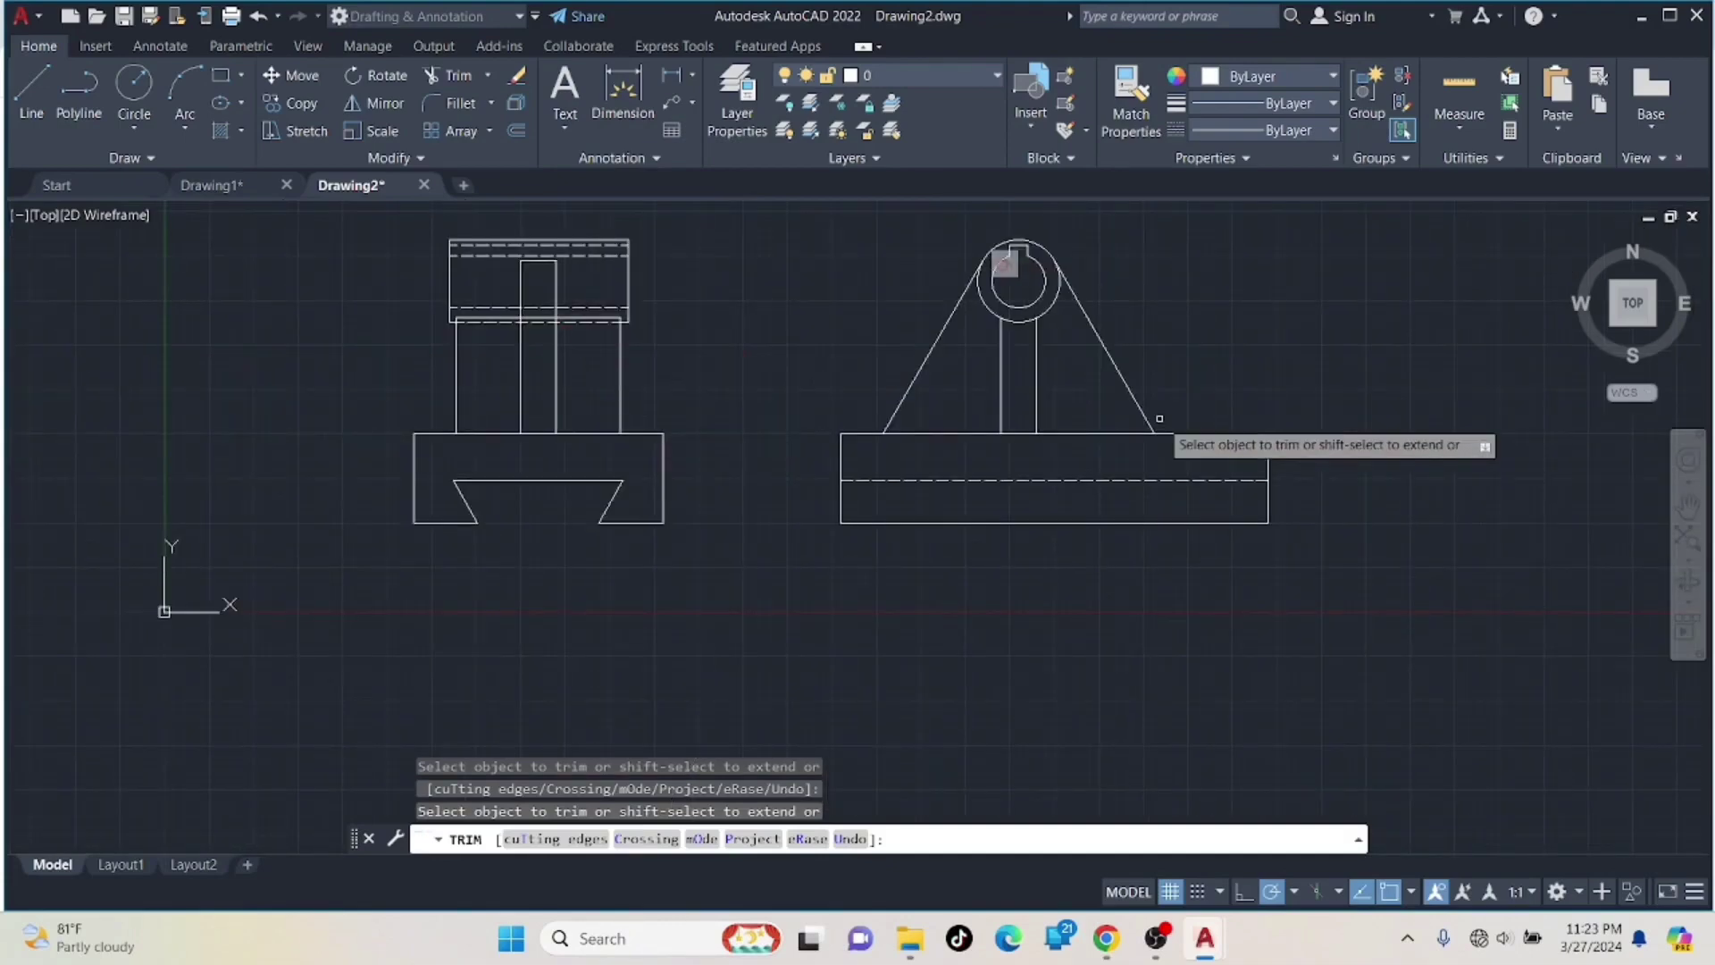
Dimension the front view base's 25 height
{"action": "left_click", "coordinate": [623, 89]}
{"action": "left_click", "coordinate": [414, 435]}
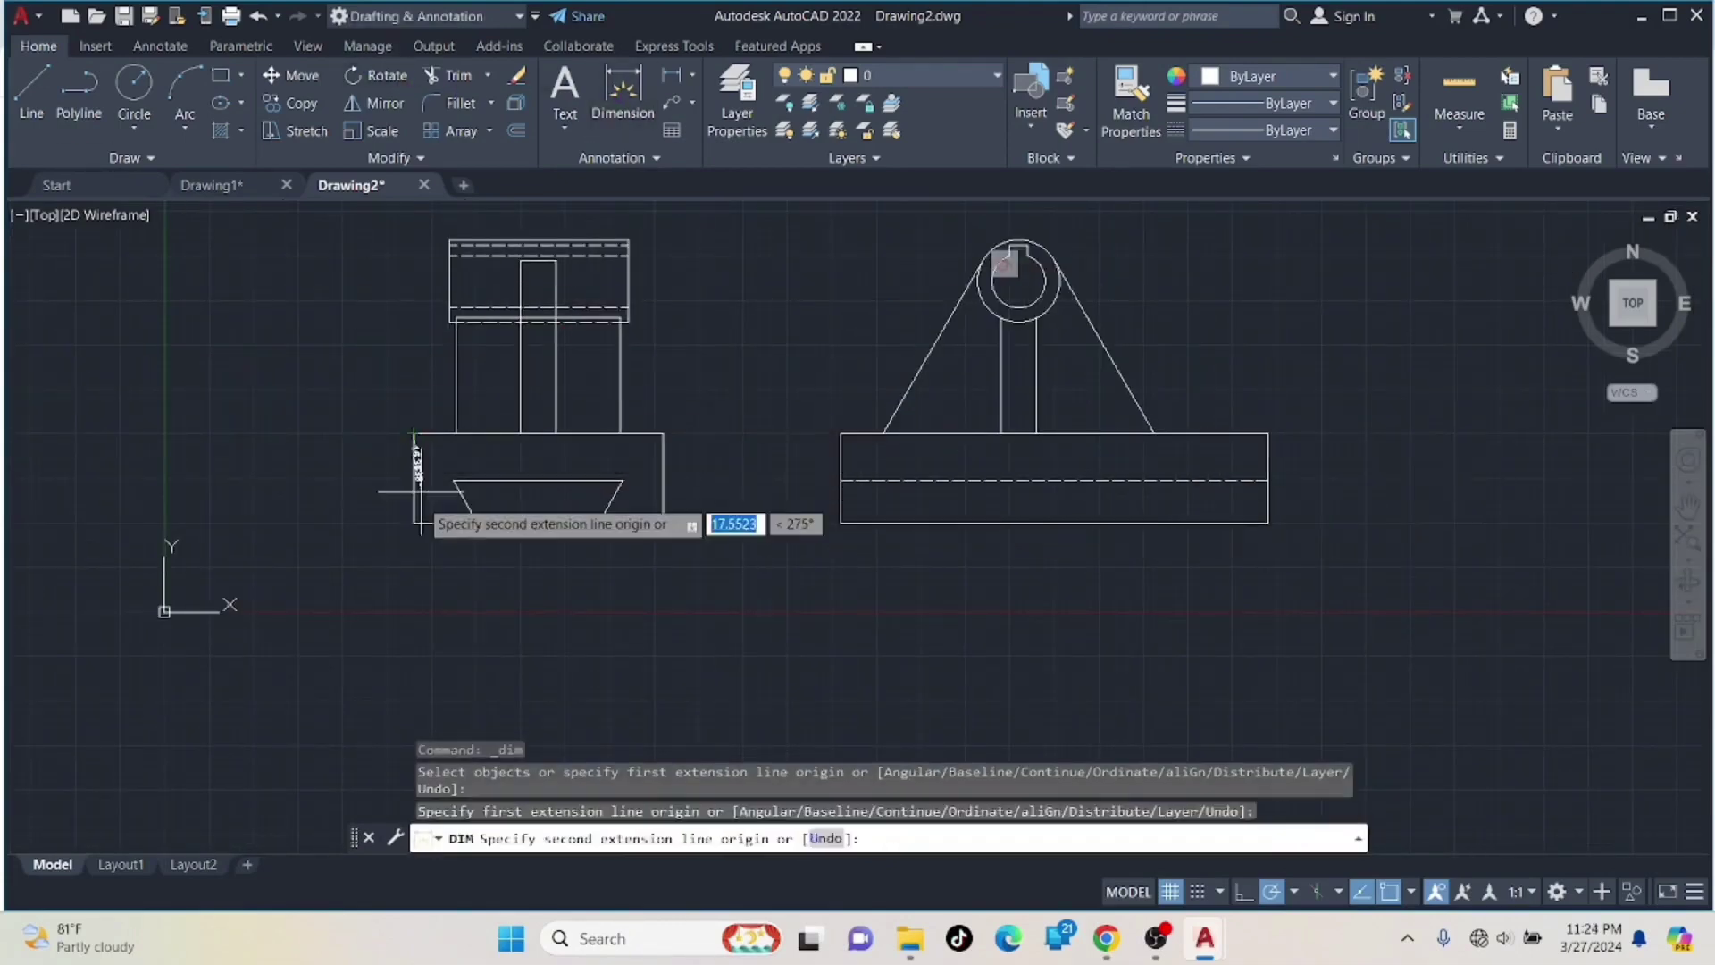
{"action": "left_click", "coordinate": [414, 524]}
{"action": "left_click", "coordinate": [382, 483]}
{"action": "scroll", "coordinate": [469, 499], "scroll_direction": "up", "scroll_amount": 5}
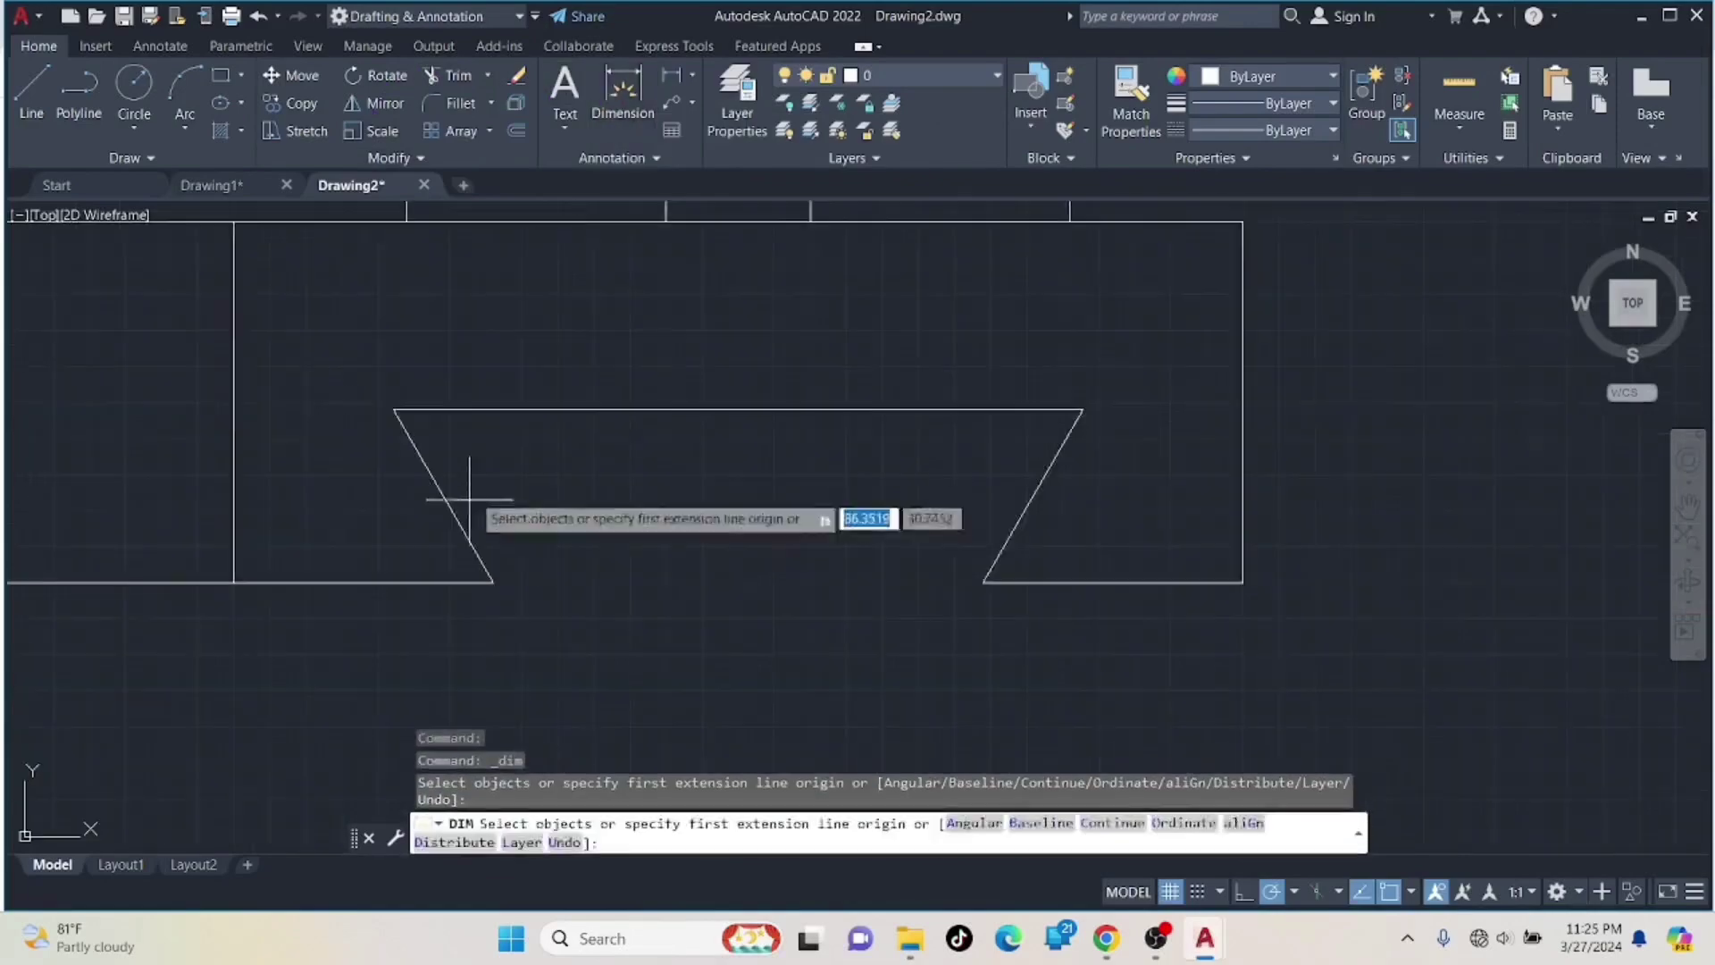
Add the chained 18, 34, 18 base widths at a 20-unit offset
{"action": "left_click", "coordinate": [234, 583]}
{"action": "left_click", "coordinate": [493, 582]}
{"action": "type", "text": "20"}
{"action": "key", "text": "Return"}
{"action": "scroll", "coordinate": [489, 582], "scroll_direction": "down", "scroll_amount": 5}
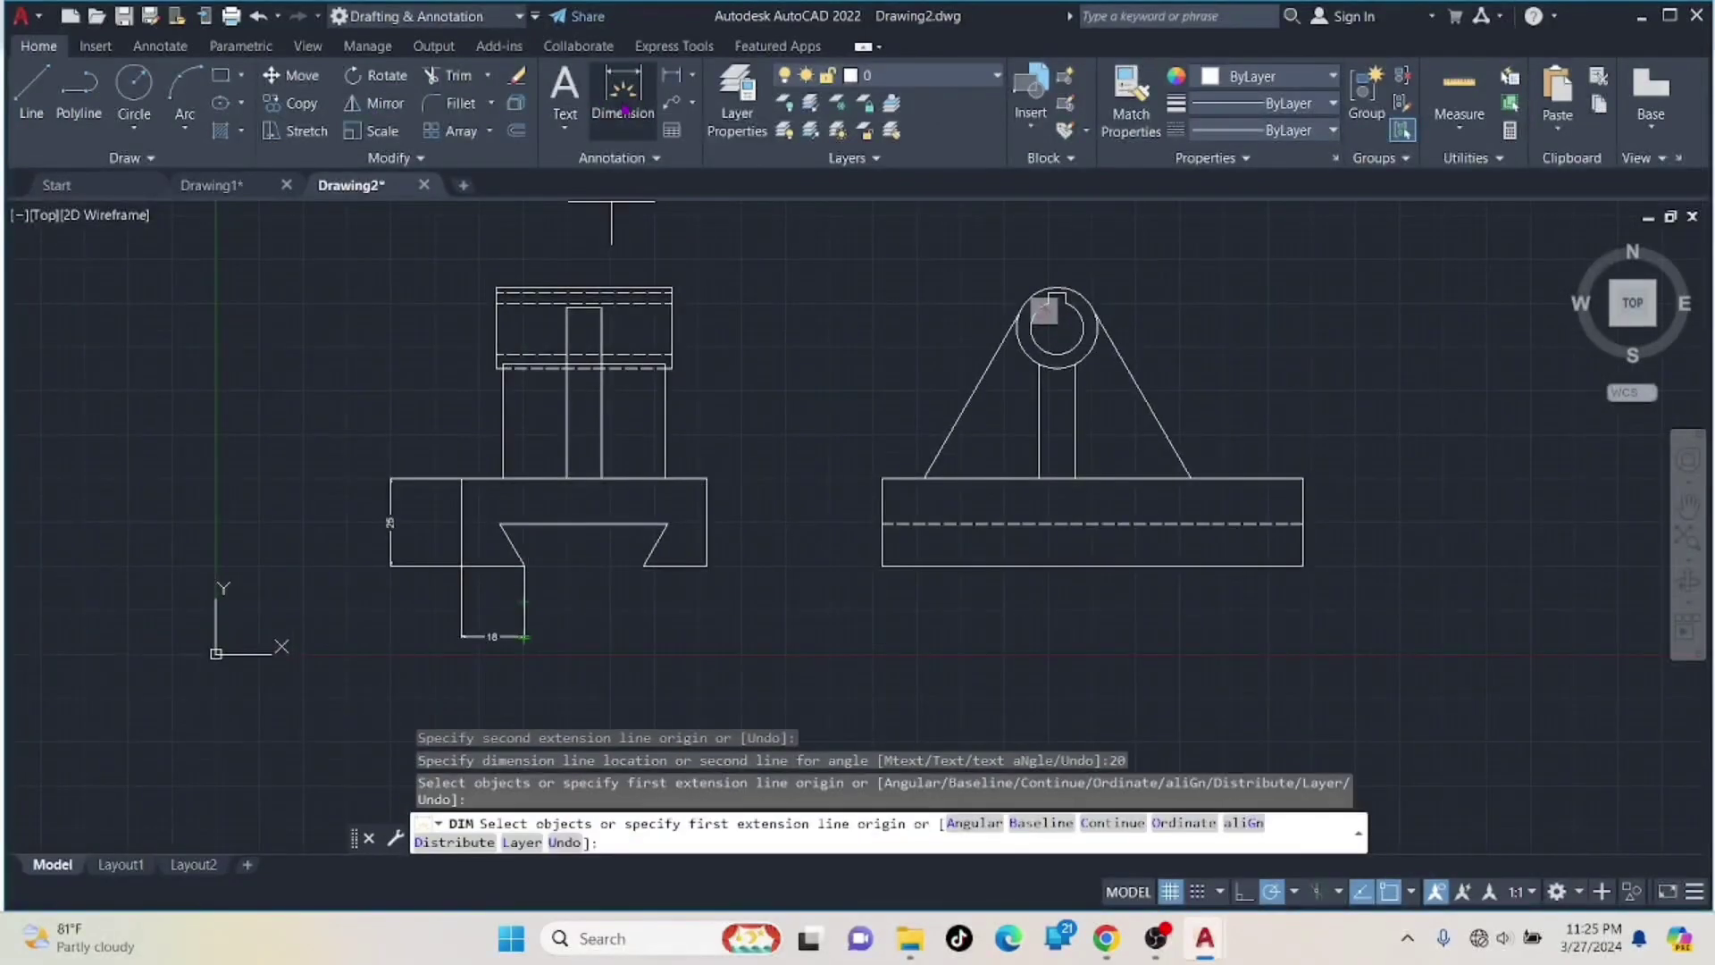
{"action": "type", "text": "c"}
{"action": "key", "text": "Return"}
{"action": "left_click", "coordinate": [643, 565]}
{"action": "left_click", "coordinate": [707, 565]}
{"action": "key", "text": "Escape"}
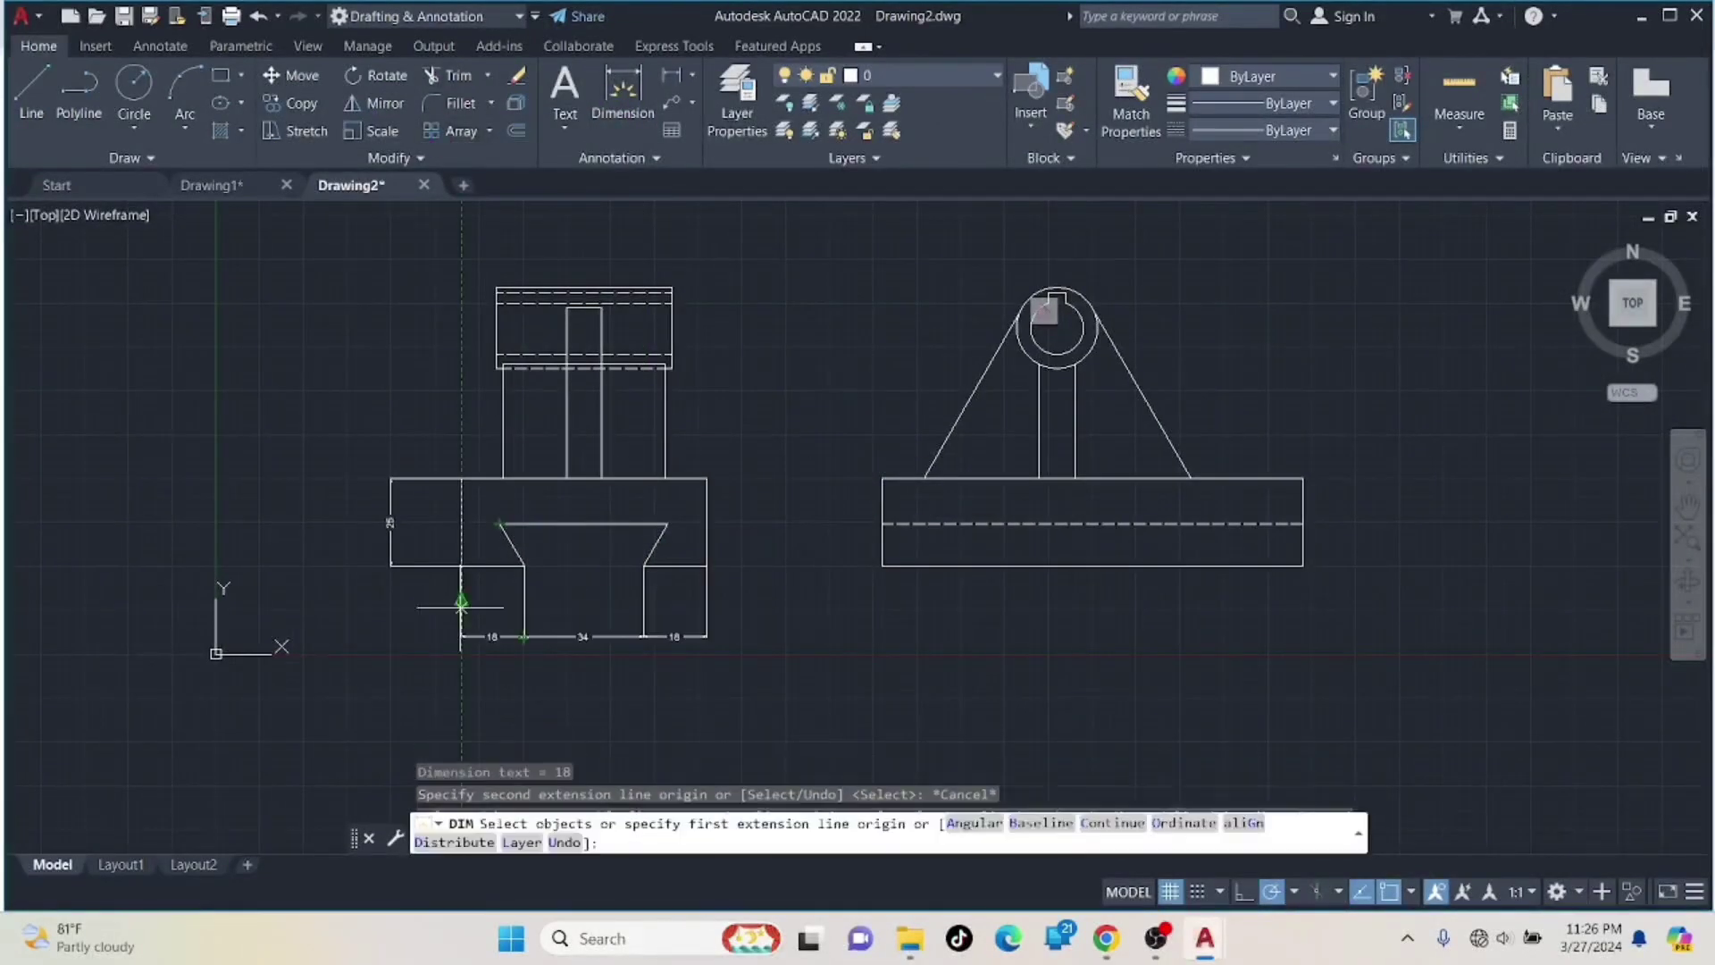
{"action": "key", "text": "Escape"}
Grip-stretch the 34 and 70 dimensions so they sit 10 units apart
{"action": "left_click", "coordinate": [583, 636]}
{"action": "left_click", "coordinate": [525, 636]}
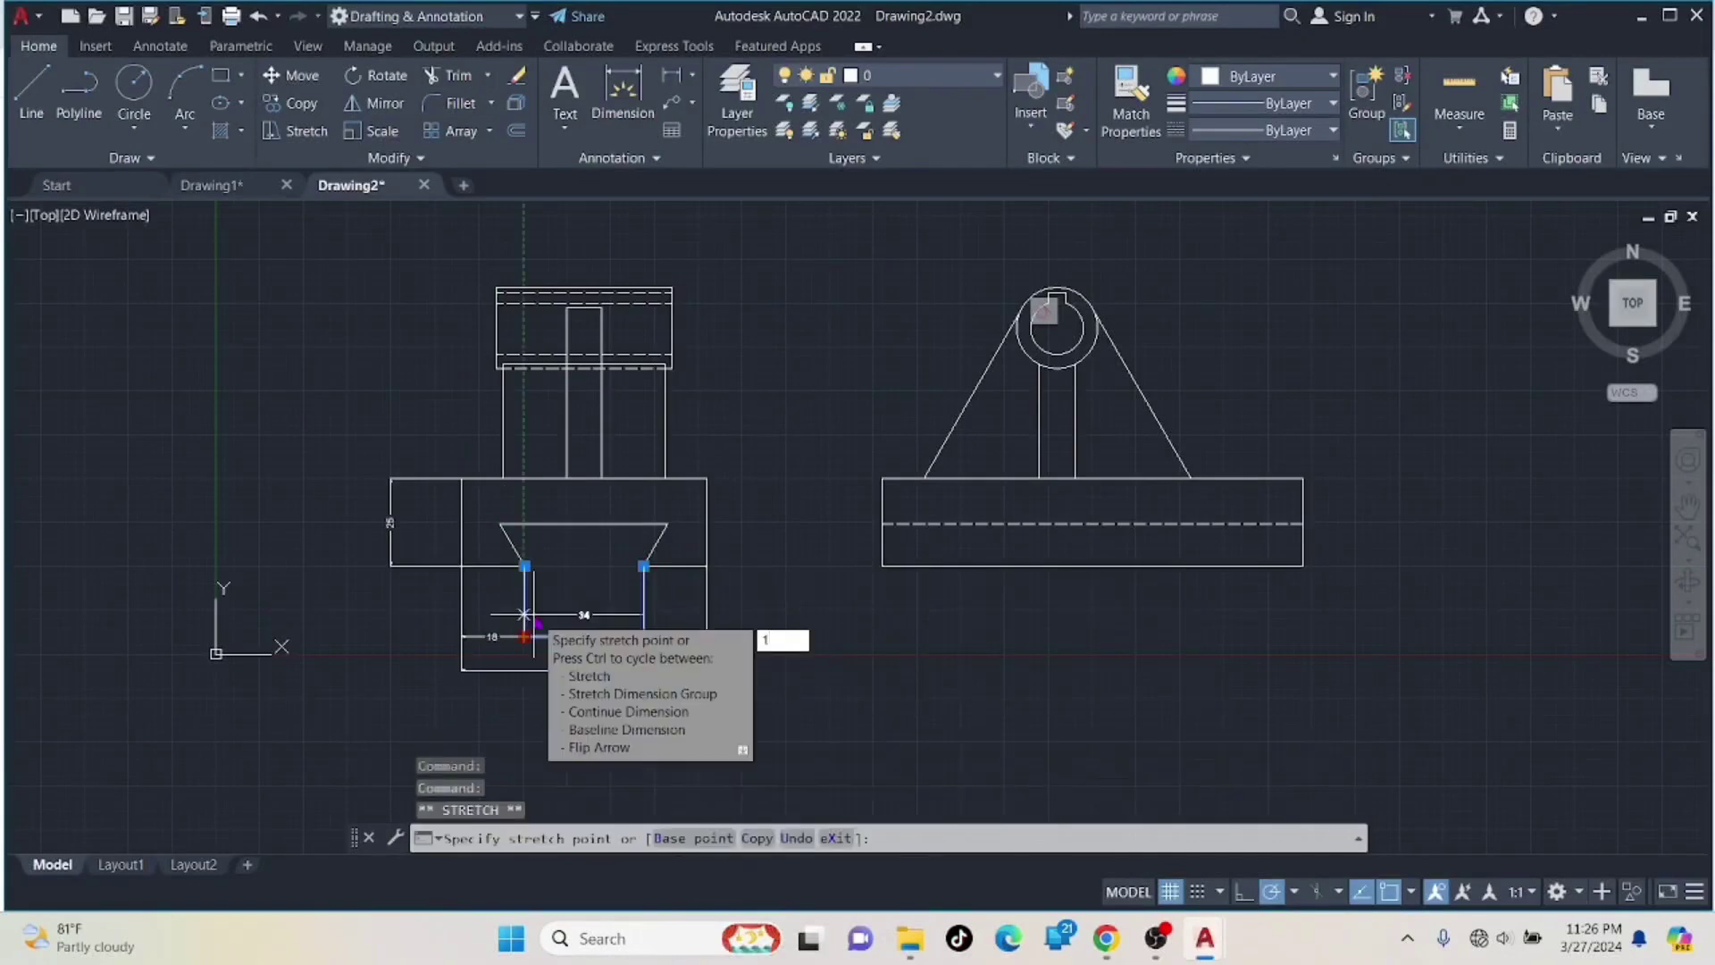
{"action": "type", "text": "0"}
{"action": "key", "text": "Return"}
{"action": "type", "text": "10"}
{"action": "key", "text": "Return"}
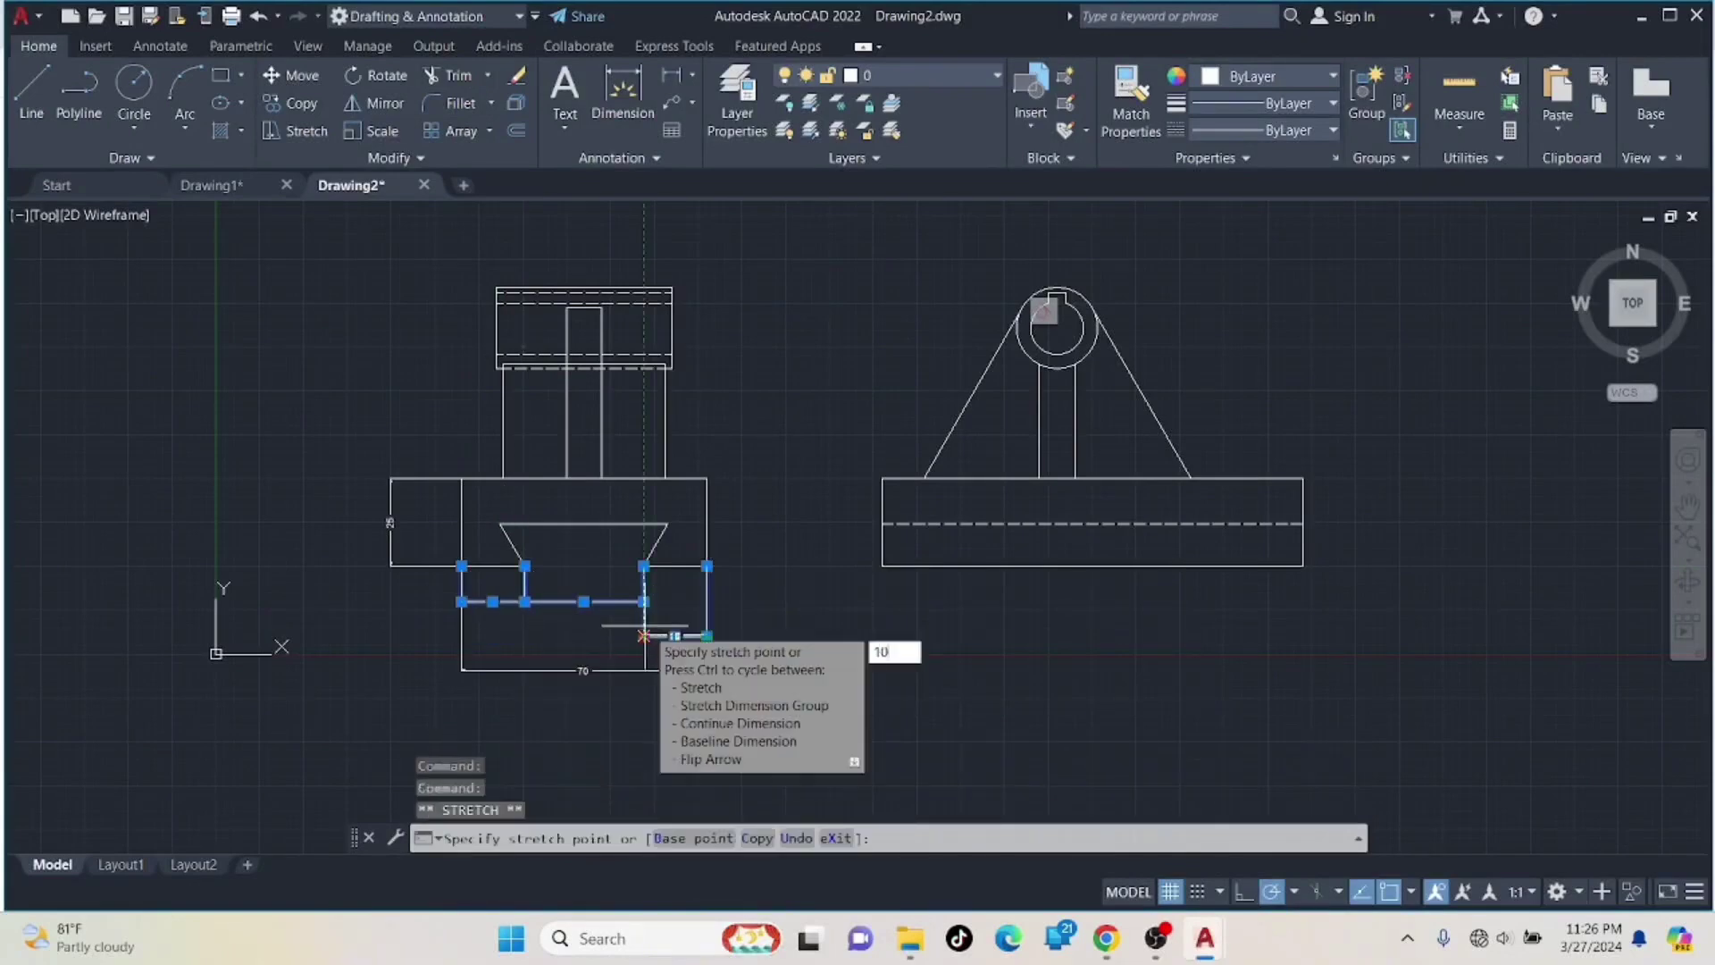
{"action": "left_click", "coordinate": [644, 670]}
{"action": "left_click", "coordinate": [706, 670]}
{"action": "scroll", "coordinate": [709, 653], "scroll_direction": "up", "scroll_amount": 5}
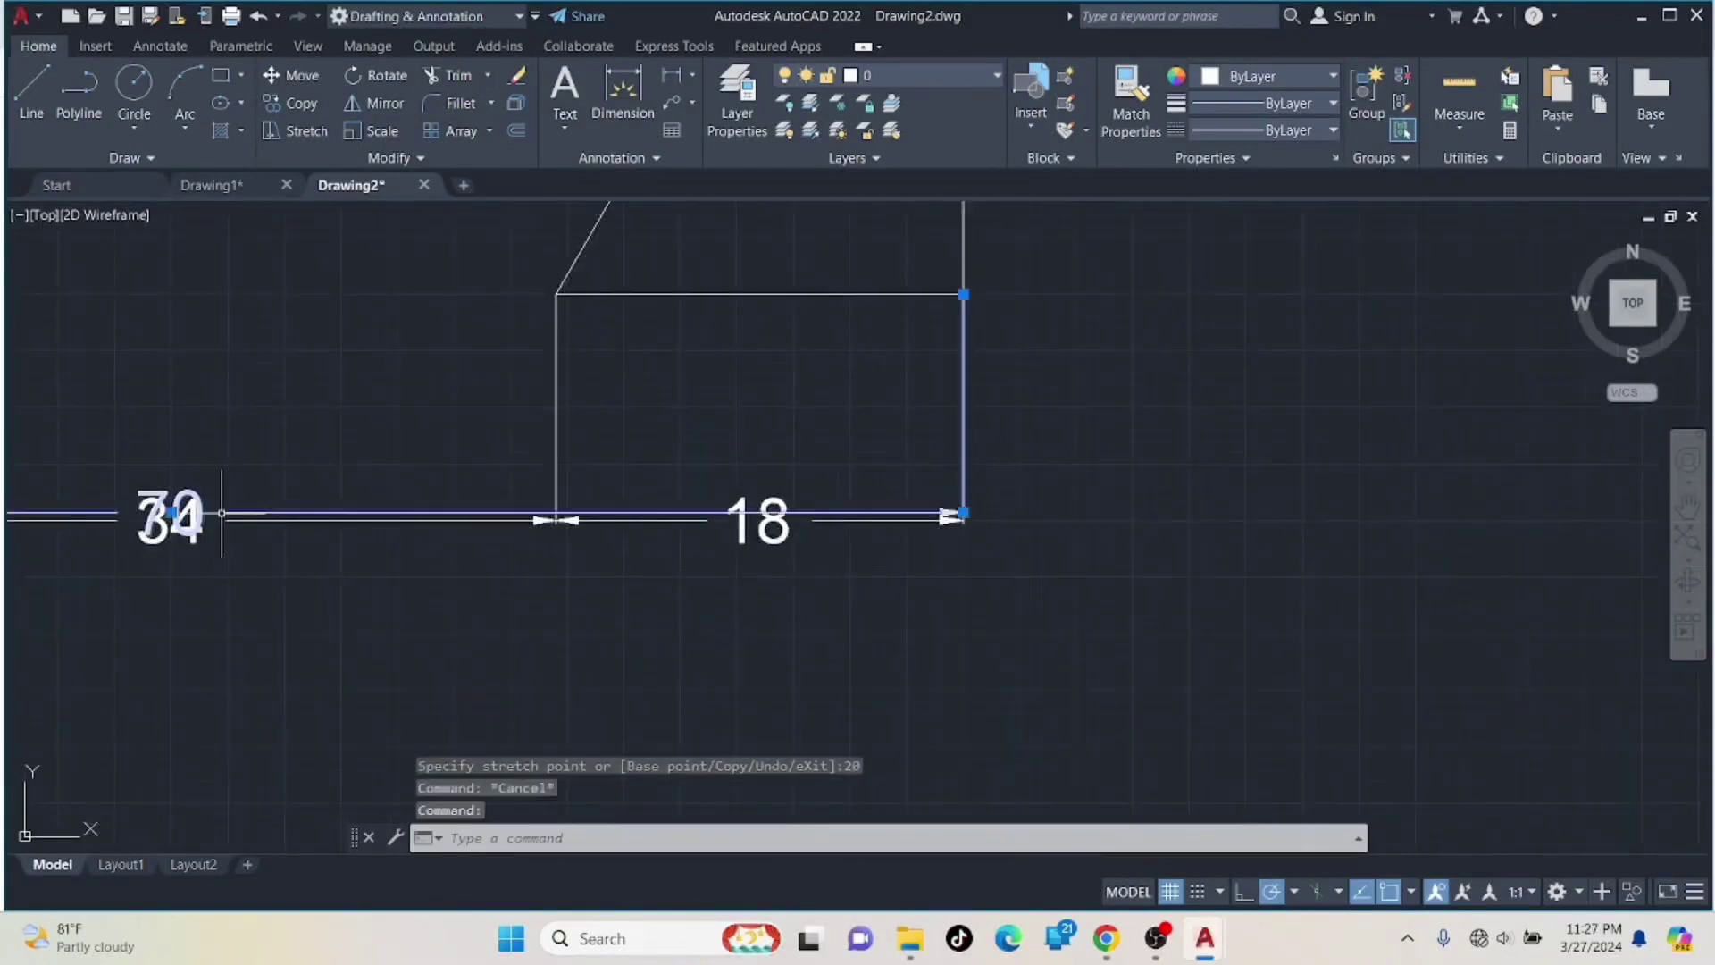
{"action": "scroll", "coordinate": [340, 620], "scroll_direction": "down", "scroll_amount": 3}
{"action": "type", "text": "10"}
{"action": "key", "text": "Return"}
{"action": "key", "text": "Escape"}
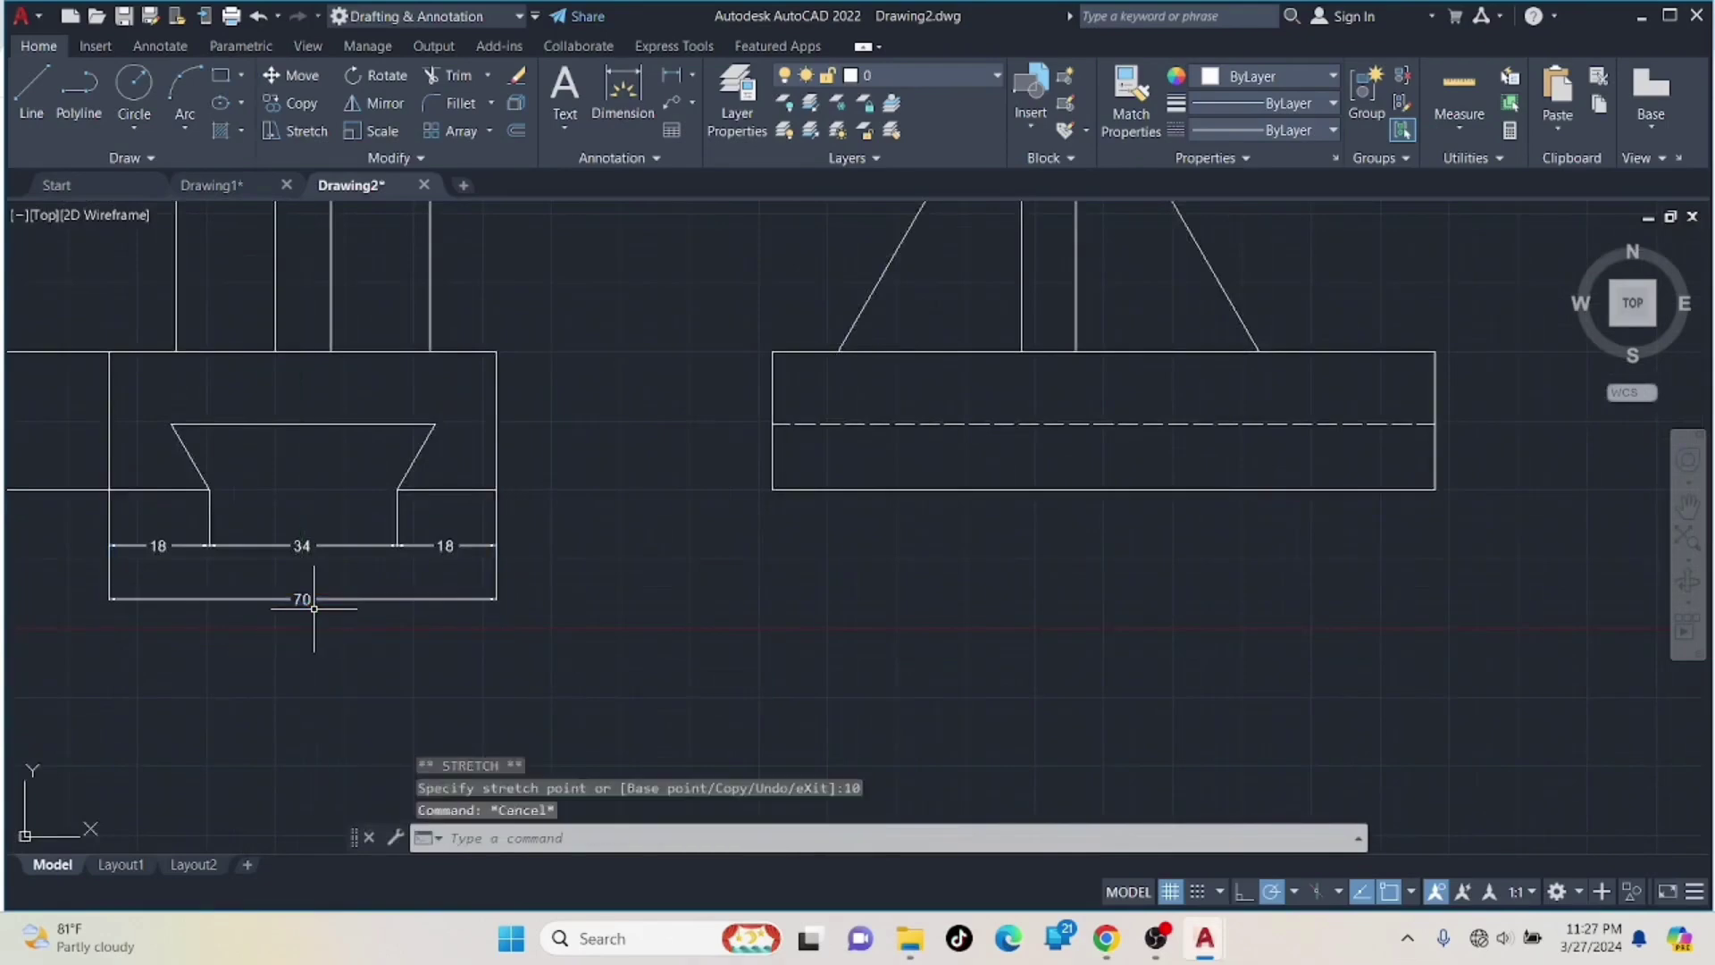
{"action": "middle_click_drag", "start_coordinate": [303, 616], "coordinate": [377, 721]}
{"action": "left_click", "coordinate": [622, 90]}
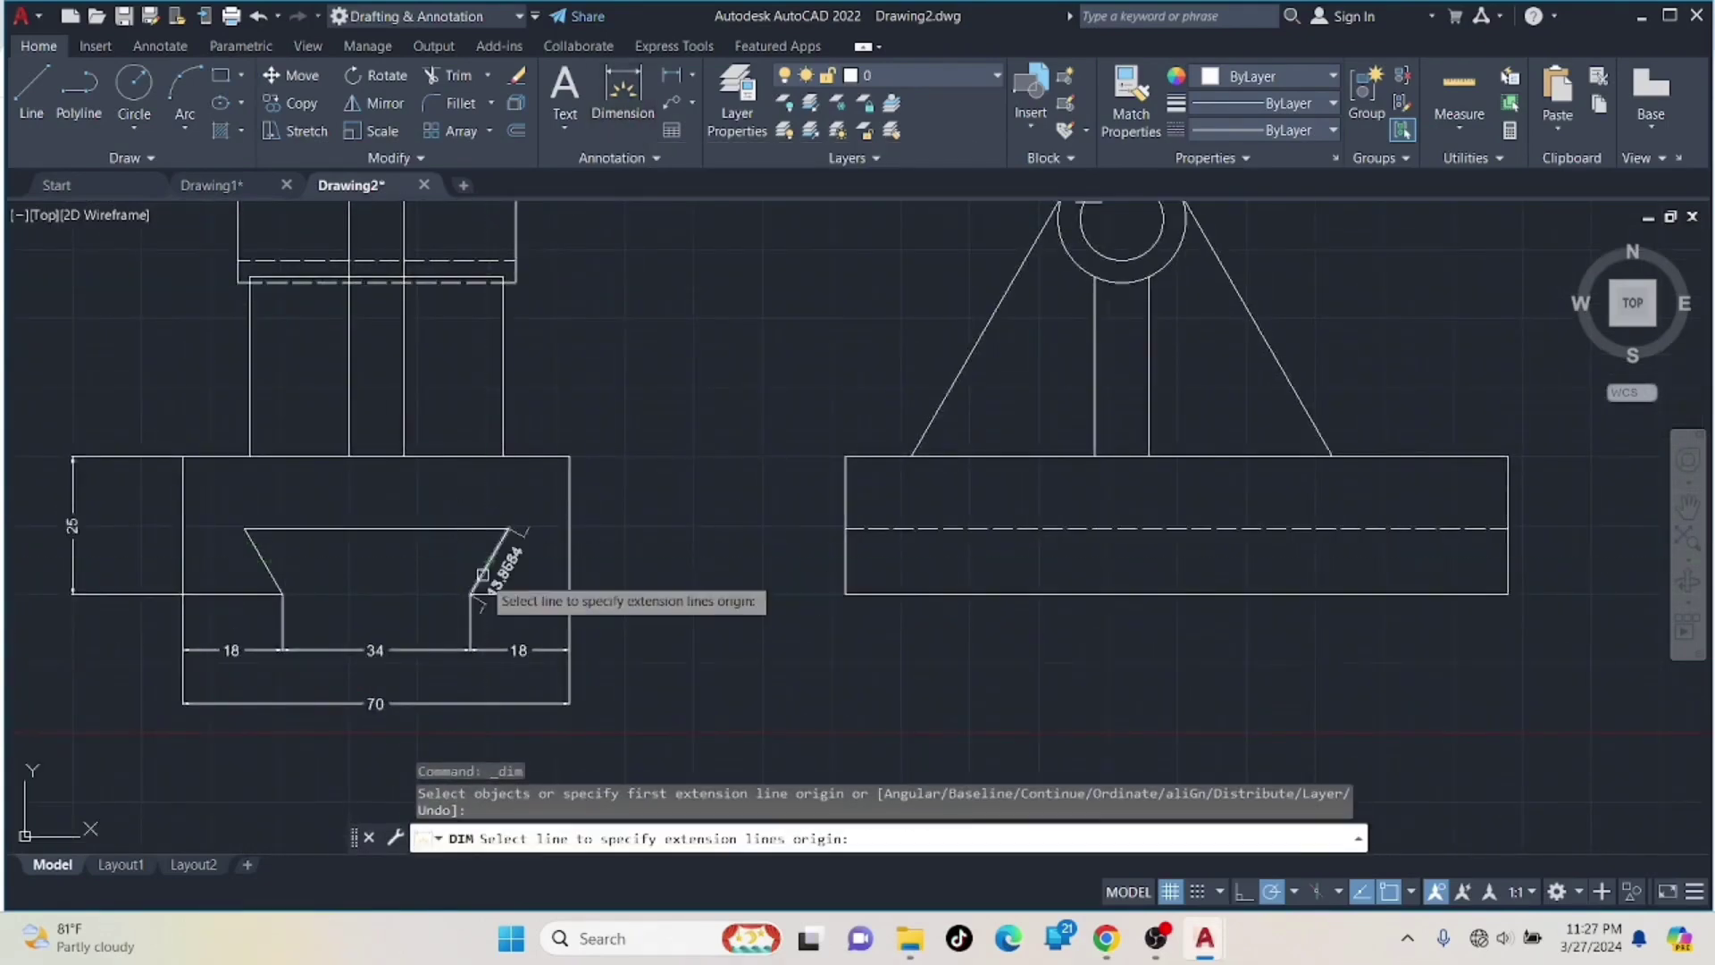
Dimension the front view's upper block with a 12 dimension
{"action": "scroll", "coordinate": [482, 581], "scroll_direction": "up", "scroll_amount": 4}
{"action": "left_click", "coordinate": [690, 279]}
{"action": "scroll", "coordinate": [637, 382], "scroll_direction": "down", "scroll_amount": 4}
{"action": "left_click", "coordinate": [637, 381]}
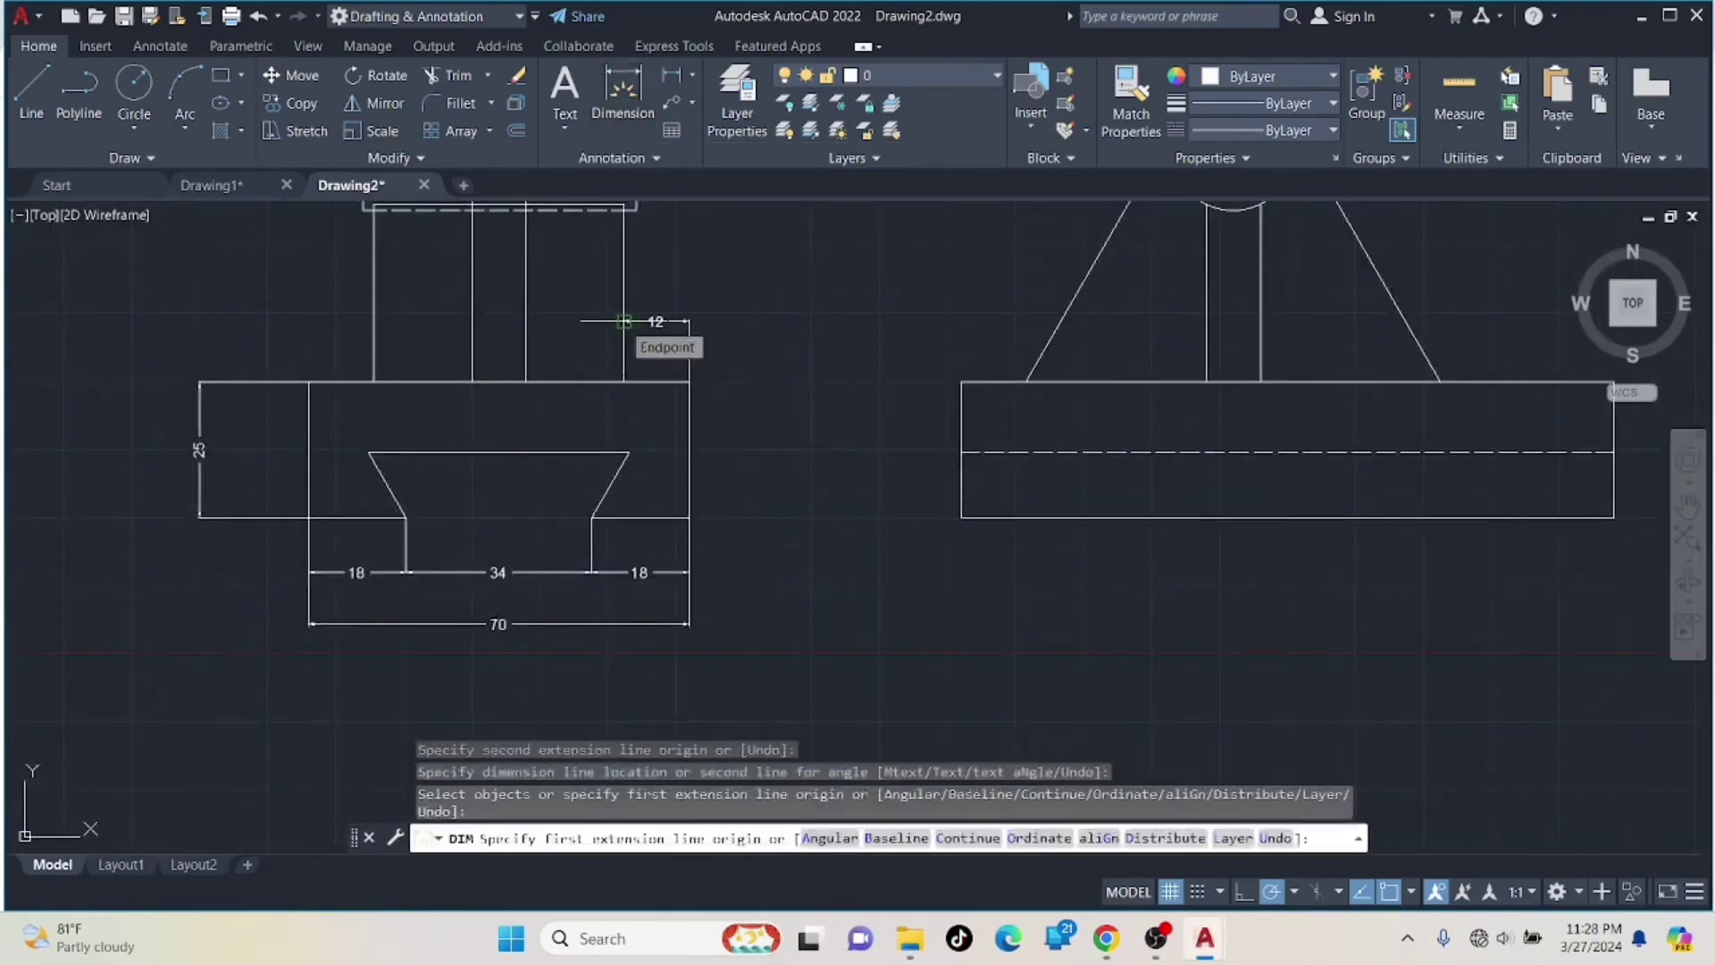
{"action": "left_click", "coordinate": [659, 321]}
Add the 50 dimension from the circle centre and move it 10 units
{"action": "scroll", "coordinate": [670, 394], "scroll_direction": "down", "scroll_amount": 3}
{"action": "left_click", "coordinate": [933, 241]}
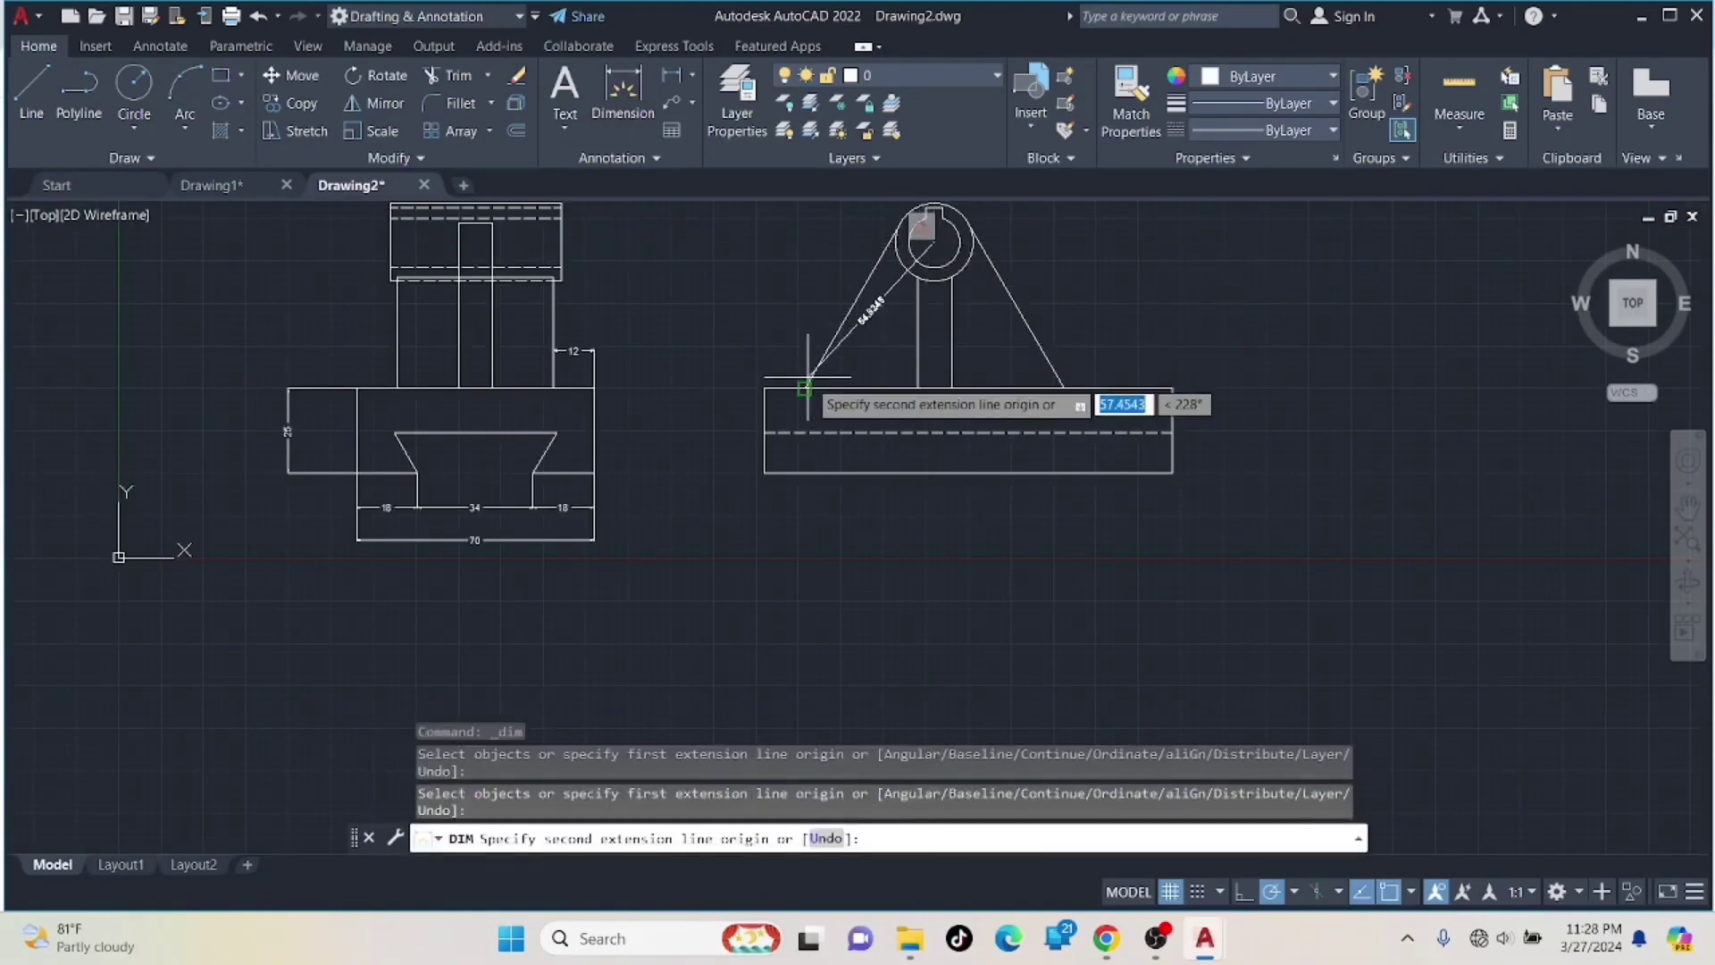
{"action": "left_click", "coordinate": [764, 389]}
{"action": "scroll", "coordinate": [858, 389], "scroll_direction": "up", "scroll_amount": 5}
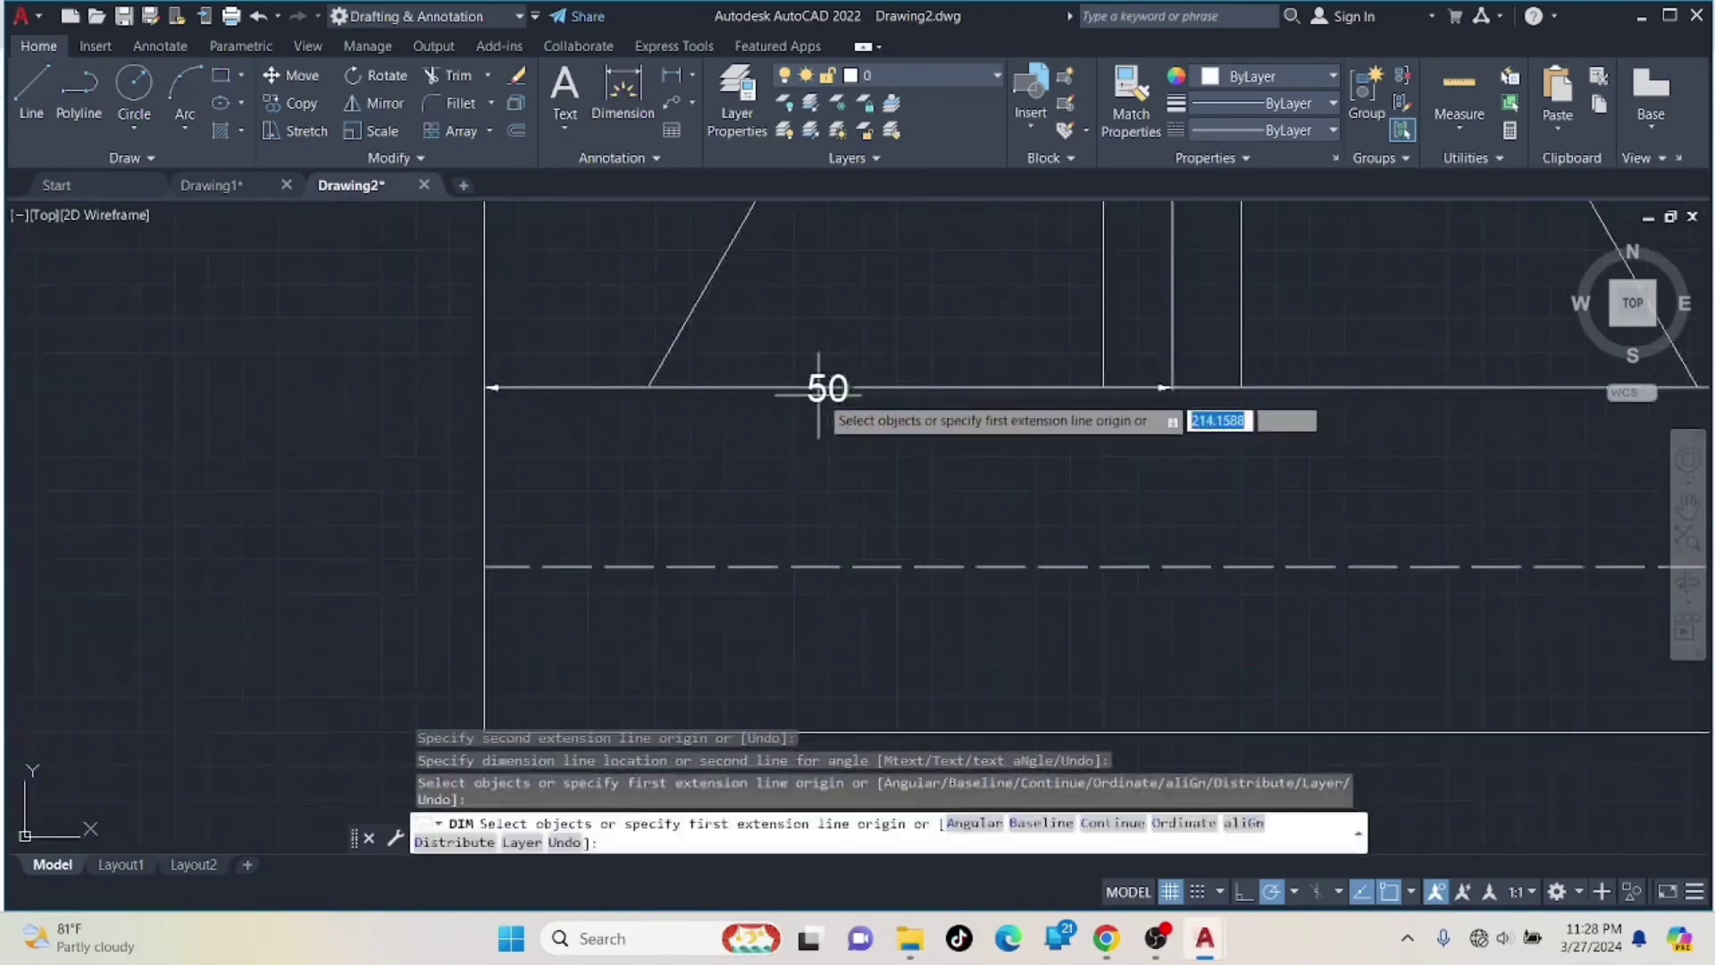
{"action": "left_click", "coordinate": [479, 384]}
{"action": "key", "text": "Escape"}
{"action": "left_click", "coordinate": [830, 388]}
{"action": "left_click", "coordinate": [829, 387]}
{"action": "scroll", "coordinate": [828, 321], "scroll_direction": "down", "scroll_amount": 4}
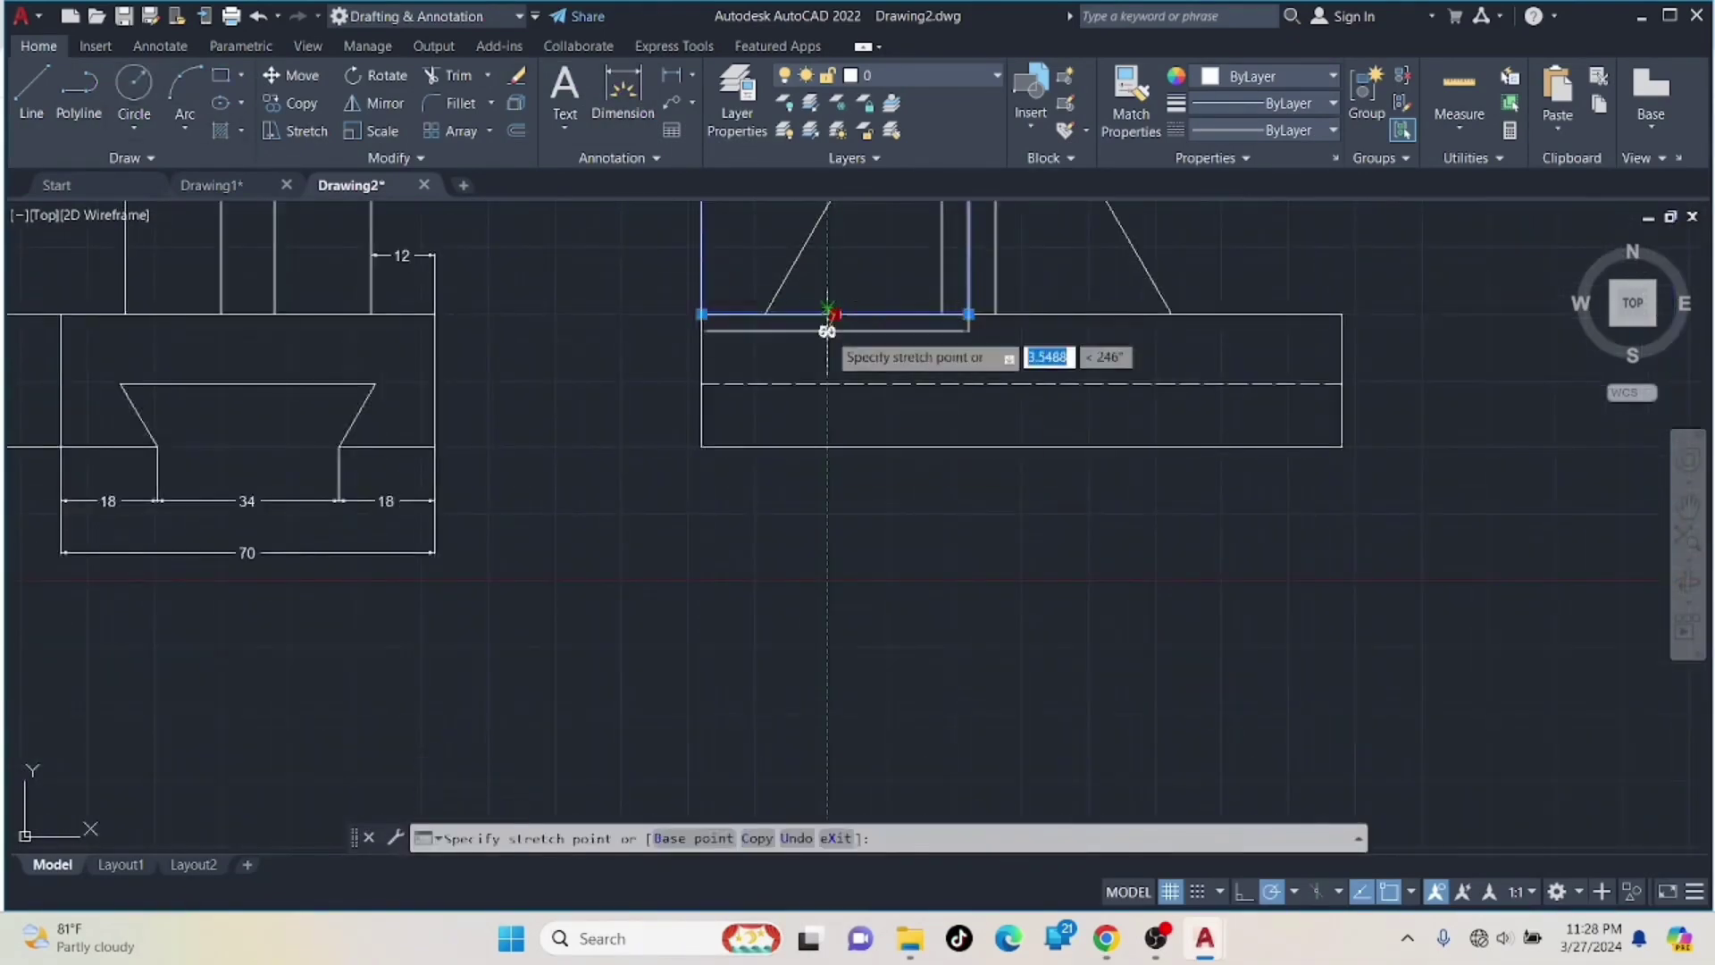
{"action": "scroll", "coordinate": [706, 263], "scroll_direction": "up", "scroll_amount": 3}
{"action": "type", "text": "10"}
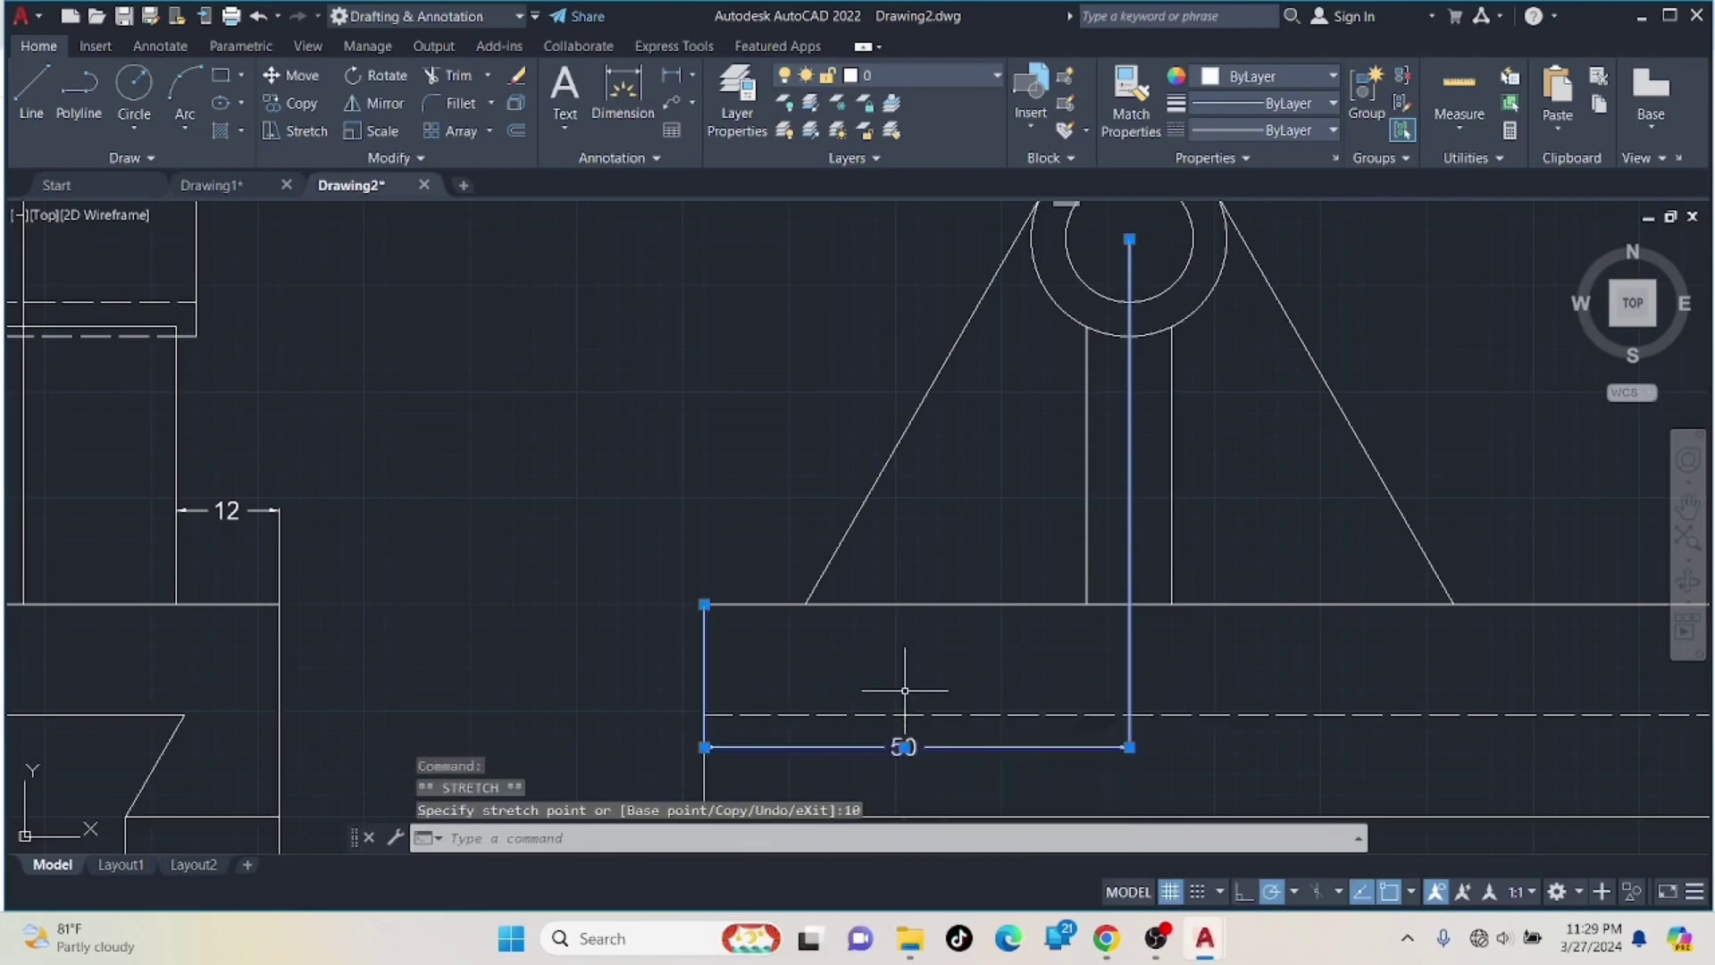
{"action": "key", "text": "Return"}
Add the 45 dimension 10 units up and set the 50 above the dashed line
{"action": "left_click", "coordinate": [705, 604]}
{"action": "left_click", "coordinate": [1086, 604]}
{"action": "type", "text": "10"}
{"action": "key", "text": "Return"}
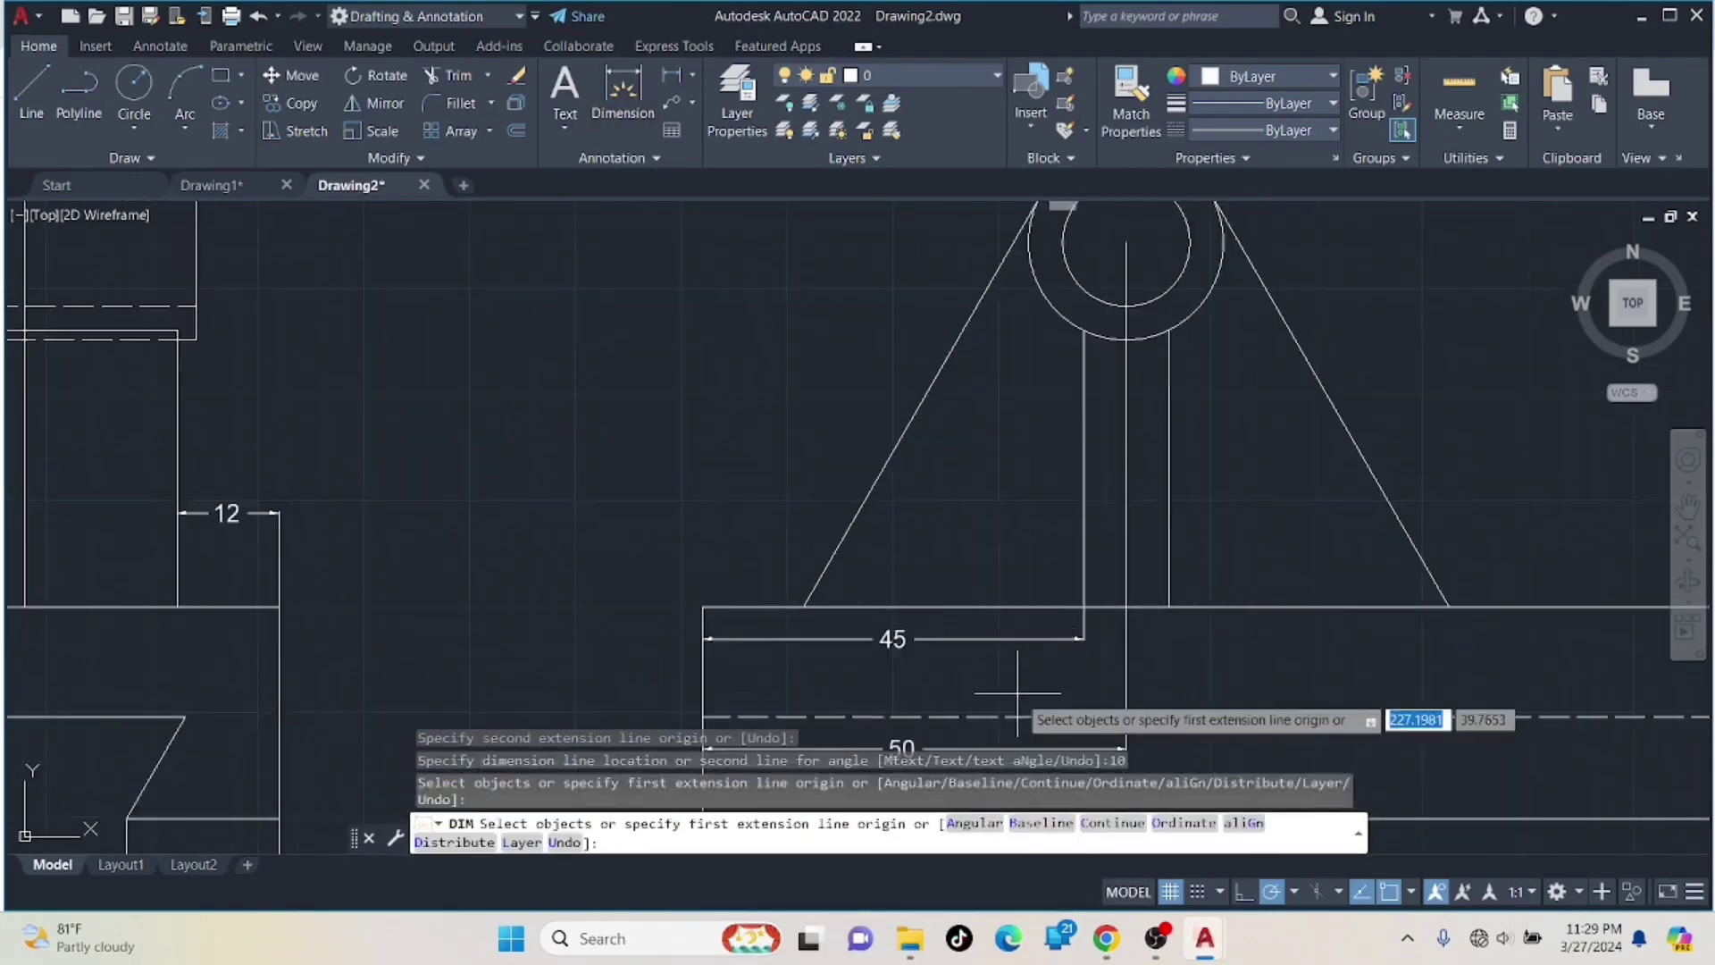
{"action": "mouse_move", "coordinate": [916, 745]}
{"action": "middle_mouse_down"}
{"action": "mouse_move", "coordinate": [916, 640]}
{"action": "mouse_move", "coordinate": [800, 740]}
{"action": "middle_mouse_up"}
{"action": "key", "text": "Escape"}
{"action": "left_click", "coordinate": [915, 640]}
{"action": "left_click", "coordinate": [915, 639]}
{"action": "left_click", "coordinate": [916, 578]}
{"action": "key", "text": "Escape"}
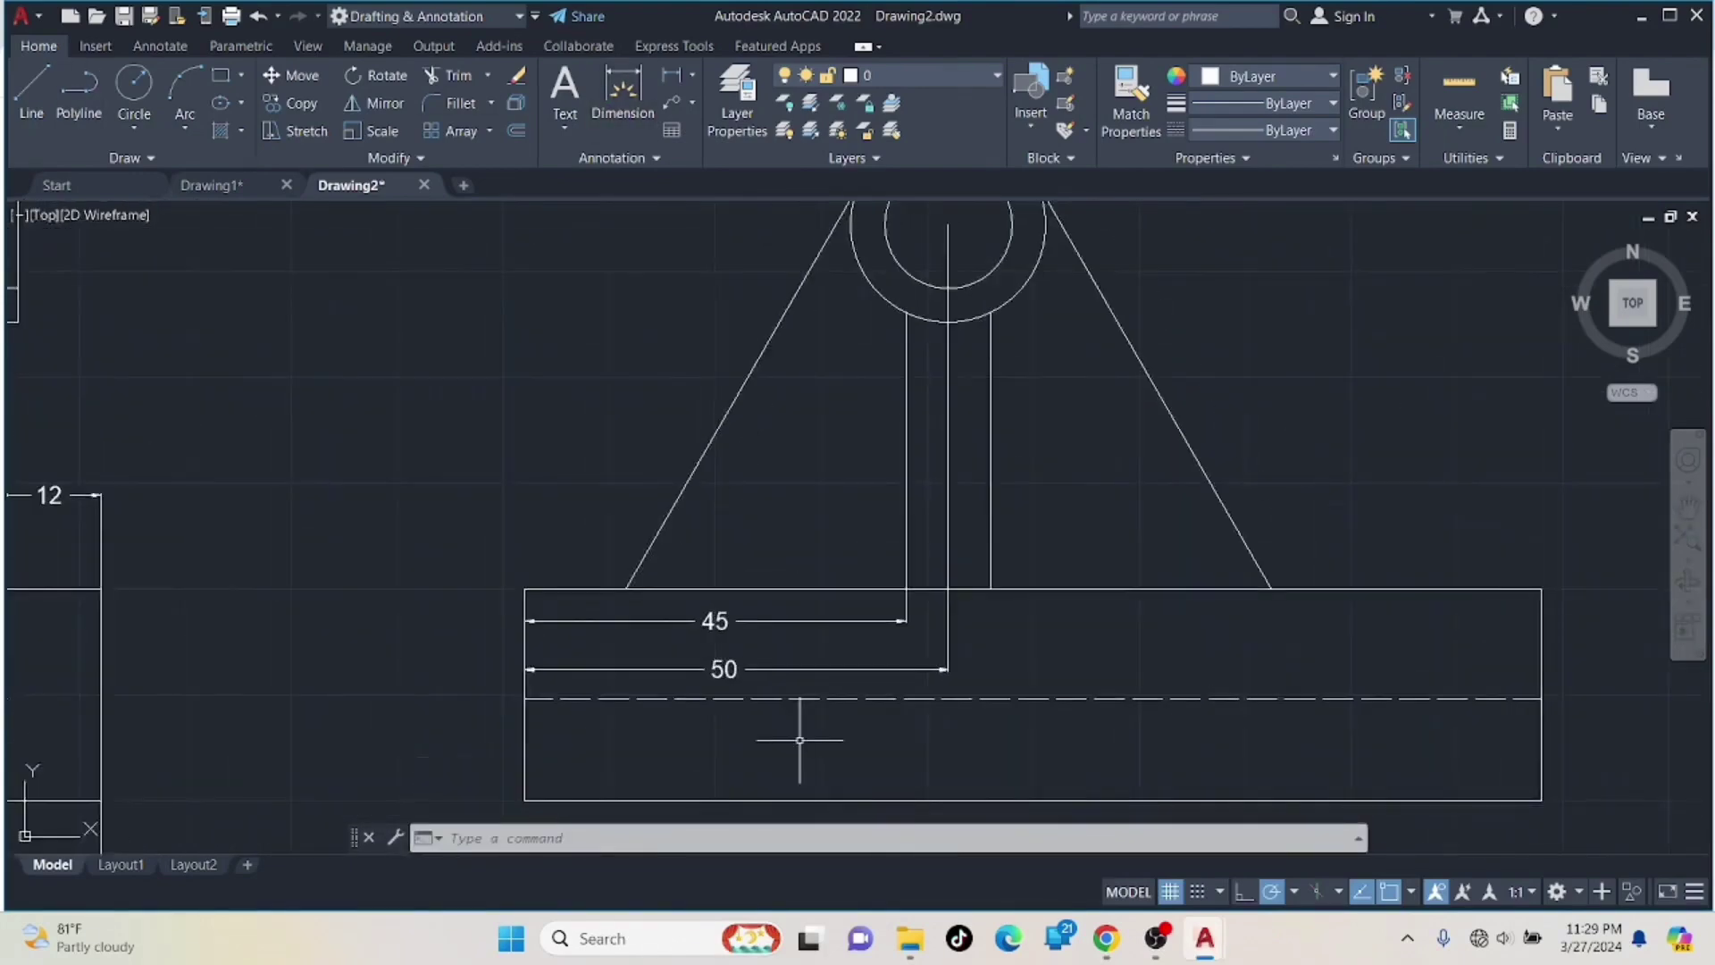
Add the 88 height and 120 base width dimensions to the side view
{"action": "scroll", "coordinate": [805, 449], "scroll_direction": "down", "scroll_amount": 2}
{"action": "left_click", "coordinate": [623, 89]}
{"action": "left_click", "coordinate": [896, 309]}
{"action": "left_click", "coordinate": [631, 668]}
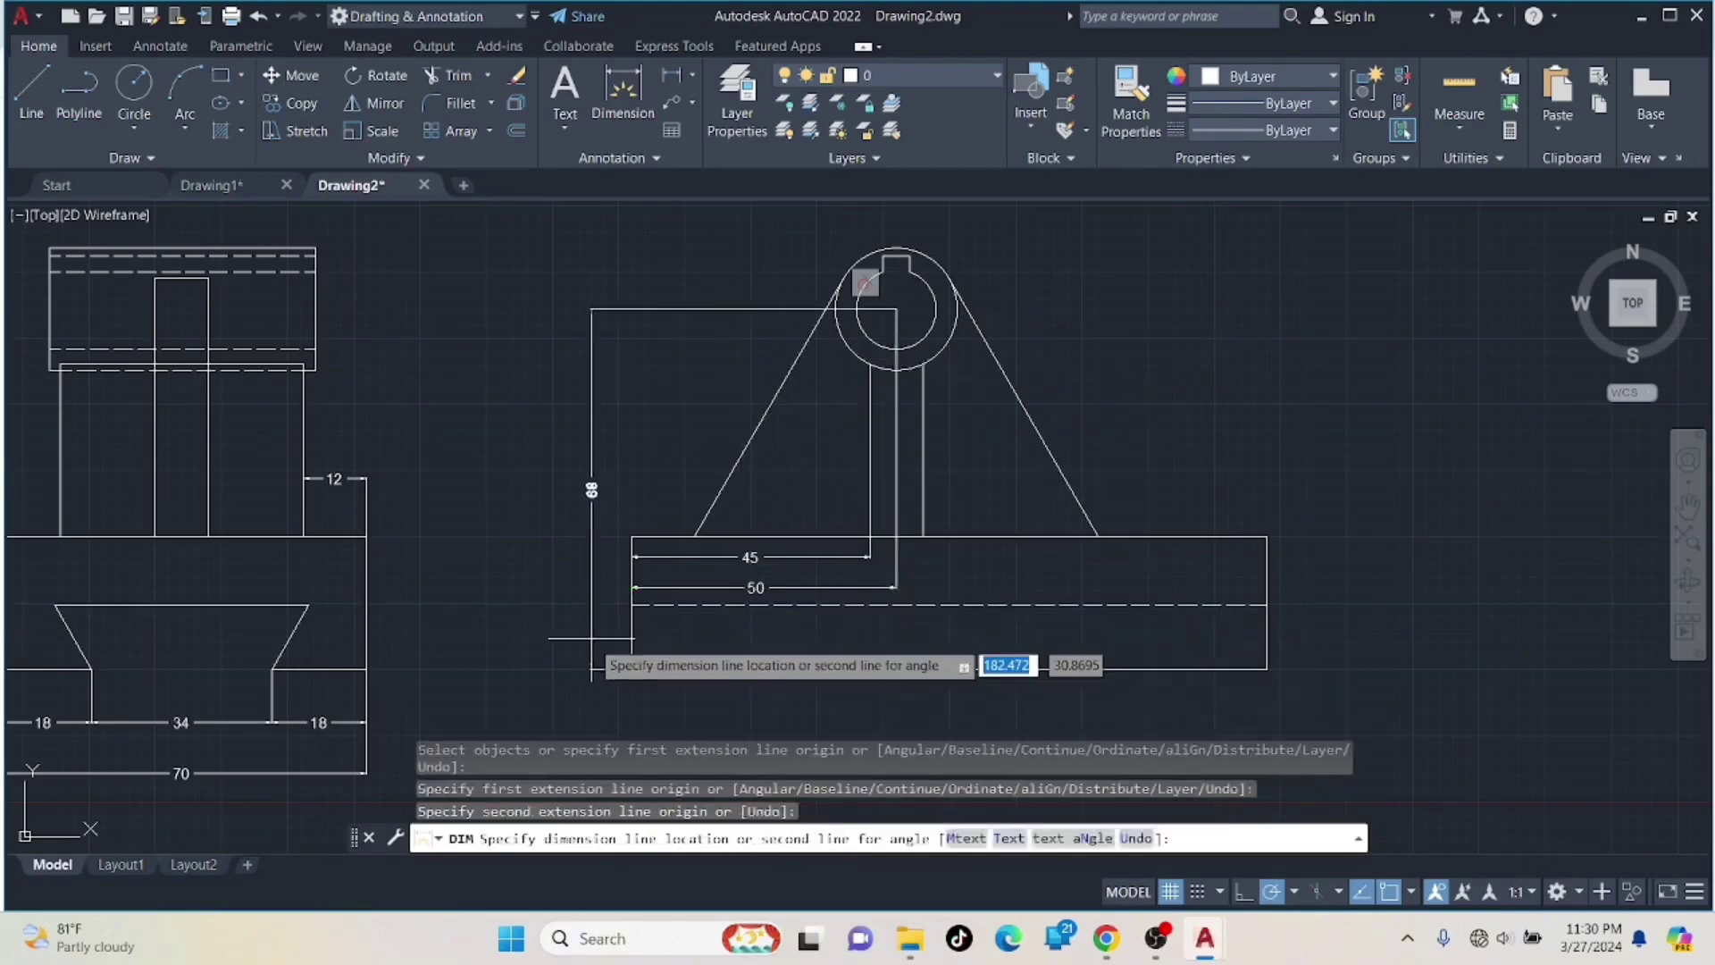
{"action": "left_click", "coordinate": [572, 637]}
{"action": "left_click", "coordinate": [631, 668]}
{"action": "left_click", "coordinate": [1266, 668]}
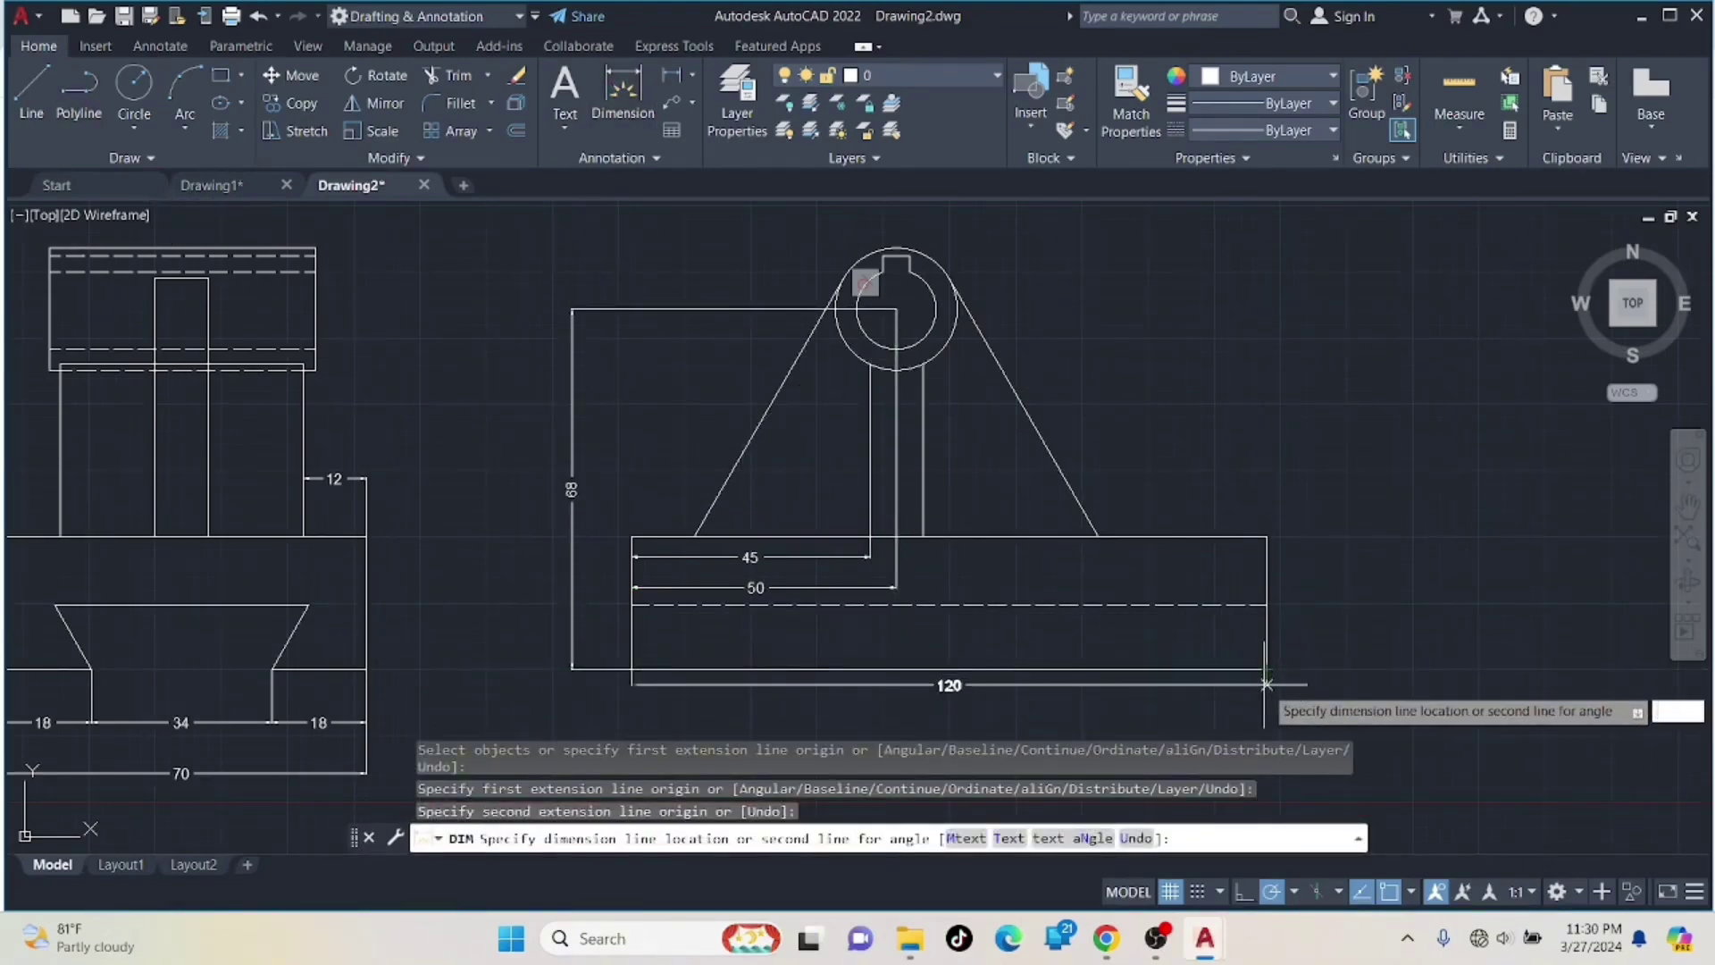
{"action": "left_click", "coordinate": [1266, 684]}
{"action": "middle_click_drag", "start_coordinate": [948, 786], "coordinate": [974, 594]}
{"action": "key", "text": "Escape"}
{"action": "left_click", "coordinate": [975, 493]}
{"action": "left_click", "coordinate": [975, 494]}
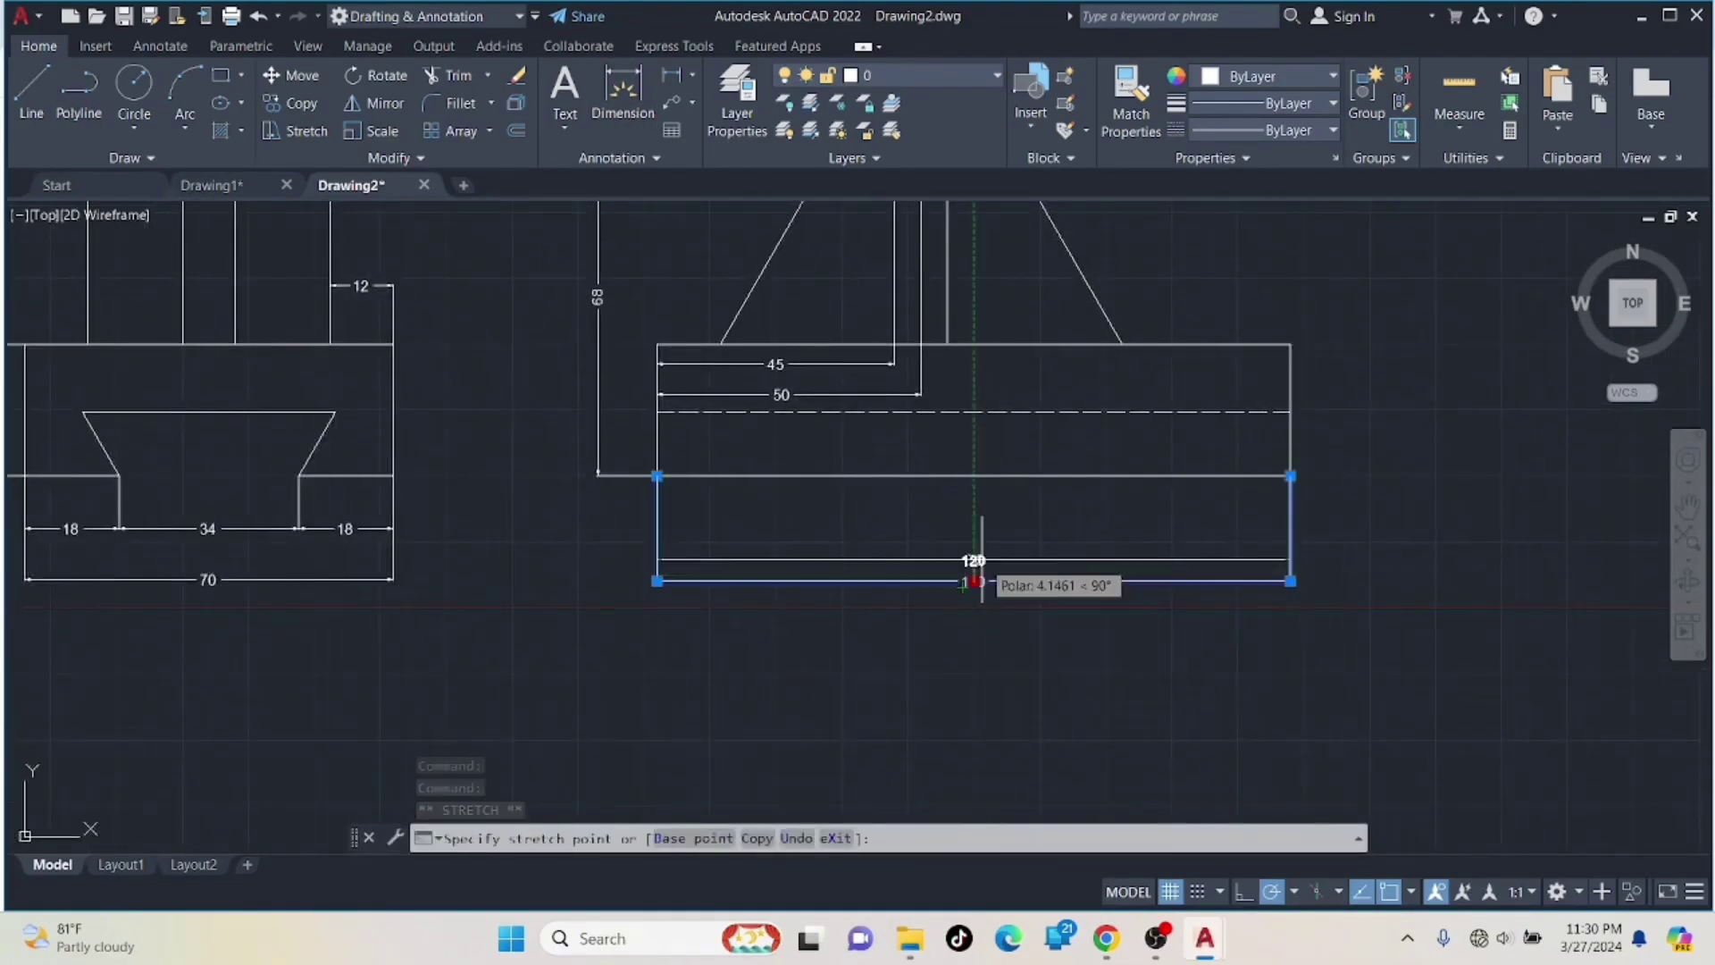
Dimension the post's 10 width
{"action": "key", "text": "Return"}
{"action": "left_click", "coordinate": [893, 344]}
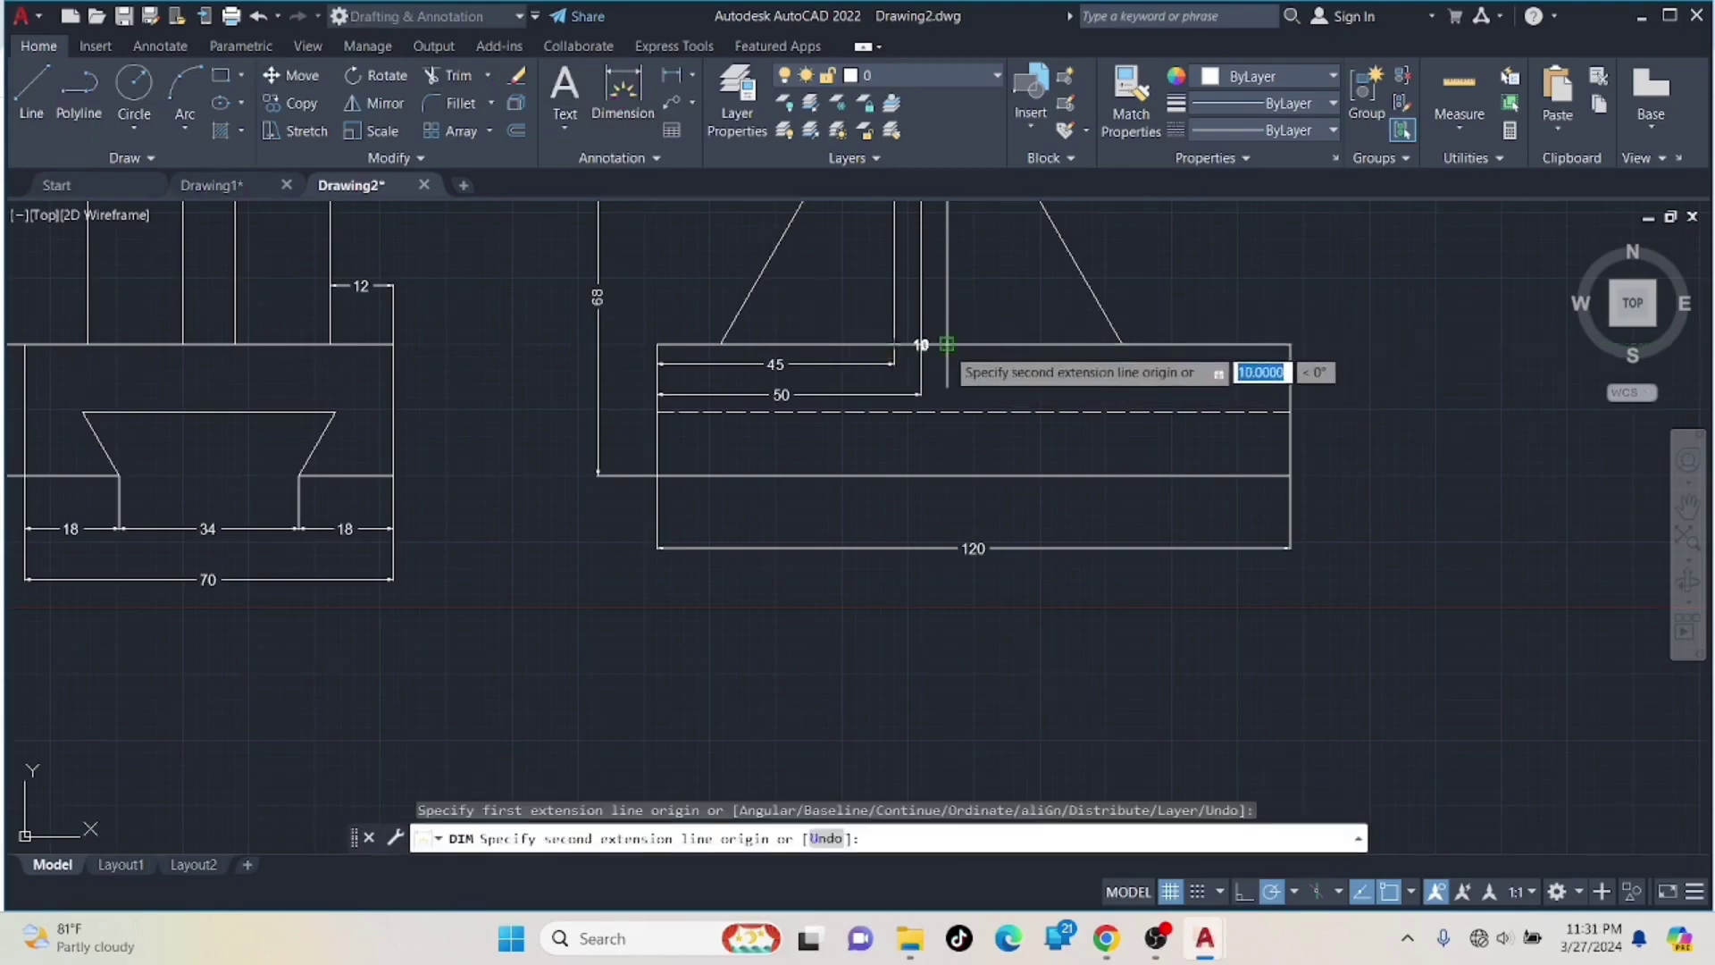
{"action": "left_click", "coordinate": [947, 344]}
{"action": "scroll", "coordinate": [951, 362], "scroll_direction": "up", "scroll_amount": 2}
{"action": "scroll", "coordinate": [931, 366], "scroll_direction": "up", "scroll_amount": 4}
{"action": "scroll", "coordinate": [1063, 462], "scroll_direction": "down", "scroll_amount": 10}
Add the Ø23 and Ø15 diameter dimensions to the outer and inner circles
{"action": "left_click", "coordinate": [991, 329]}
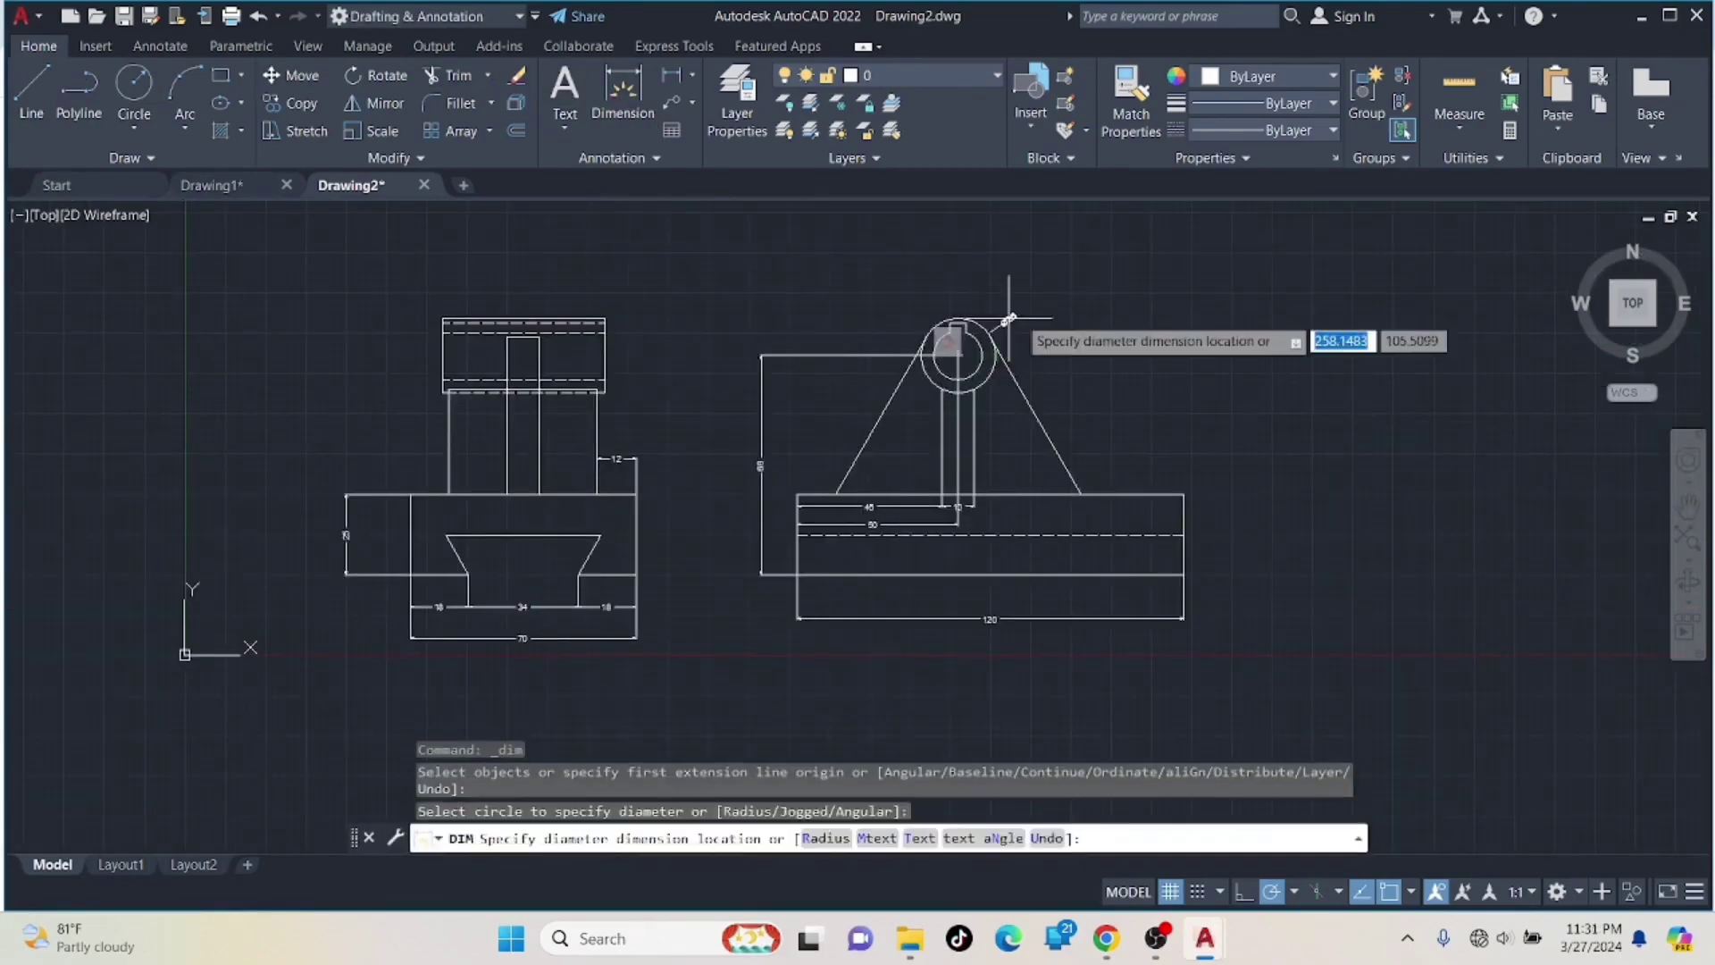
{"action": "scroll", "coordinate": [974, 357], "scroll_direction": "up", "scroll_amount": 6}
{"action": "left_click", "coordinate": [956, 353]}
{"action": "right_click", "coordinate": [1149, 274]}
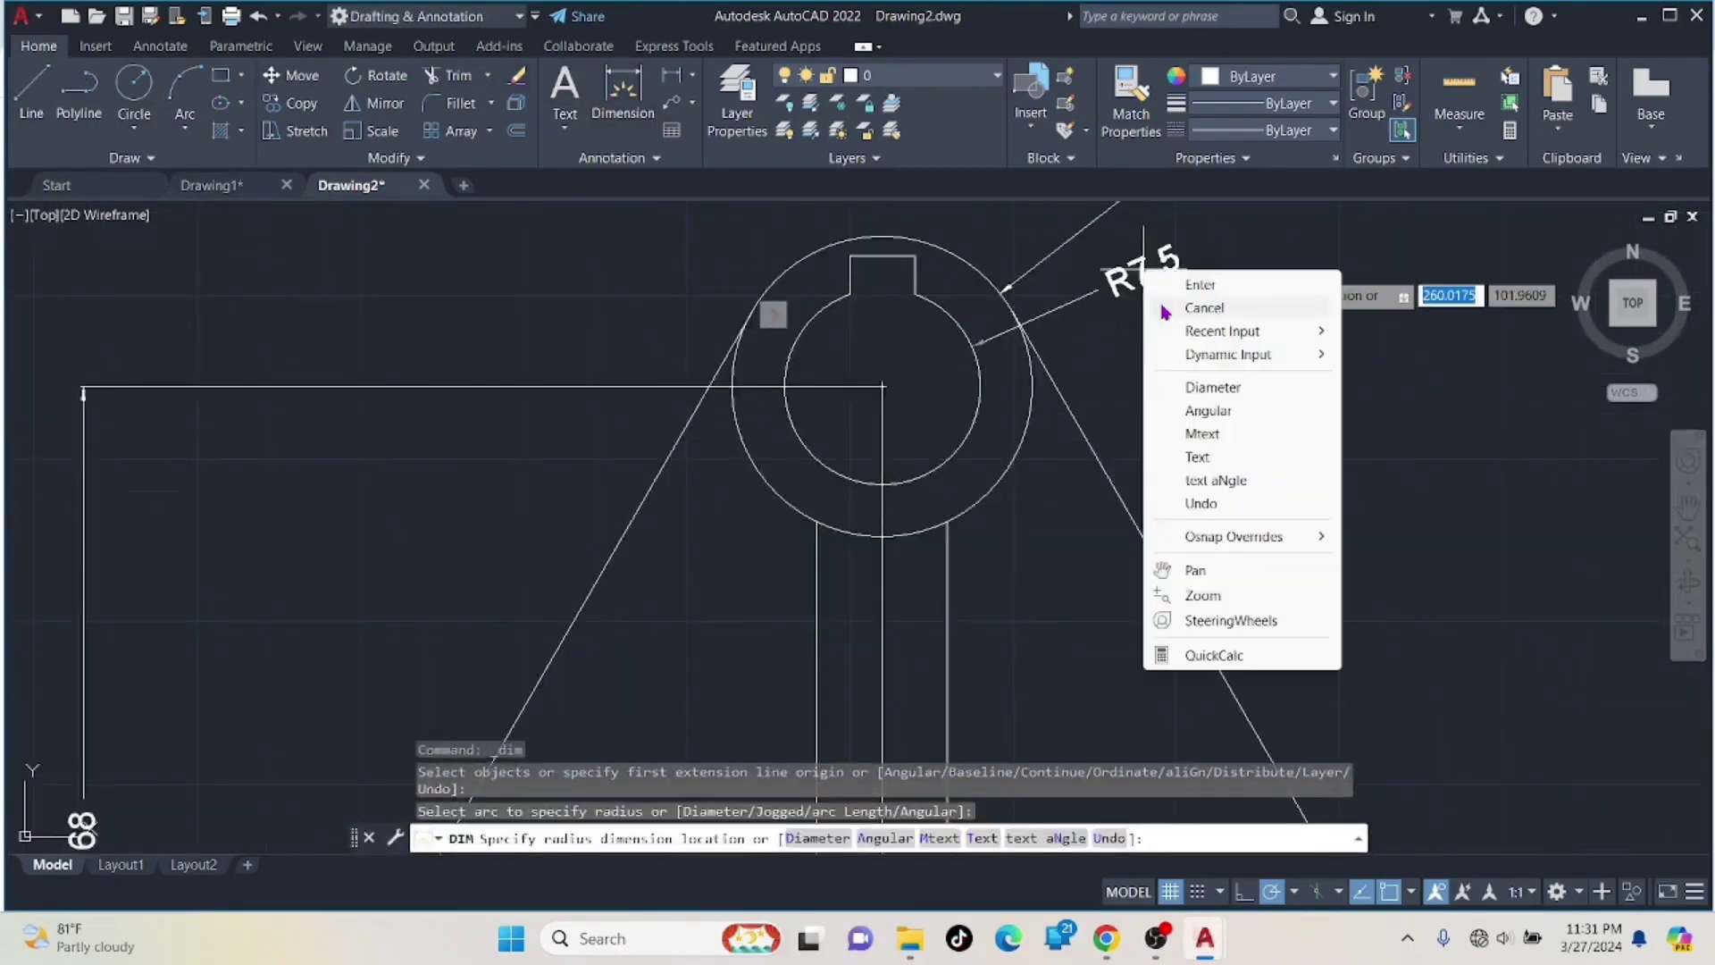
{"action": "left_click", "coordinate": [1188, 386]}
{"action": "left_click", "coordinate": [1194, 276]}
Dimension the front view's 12 slot height and 10 post width
{"action": "middle_click_drag", "start_coordinate": [1195, 276], "coordinate": [1335, 360]}
{"action": "scroll", "coordinate": [1334, 360], "scroll_direction": "down", "scroll_amount": 5}
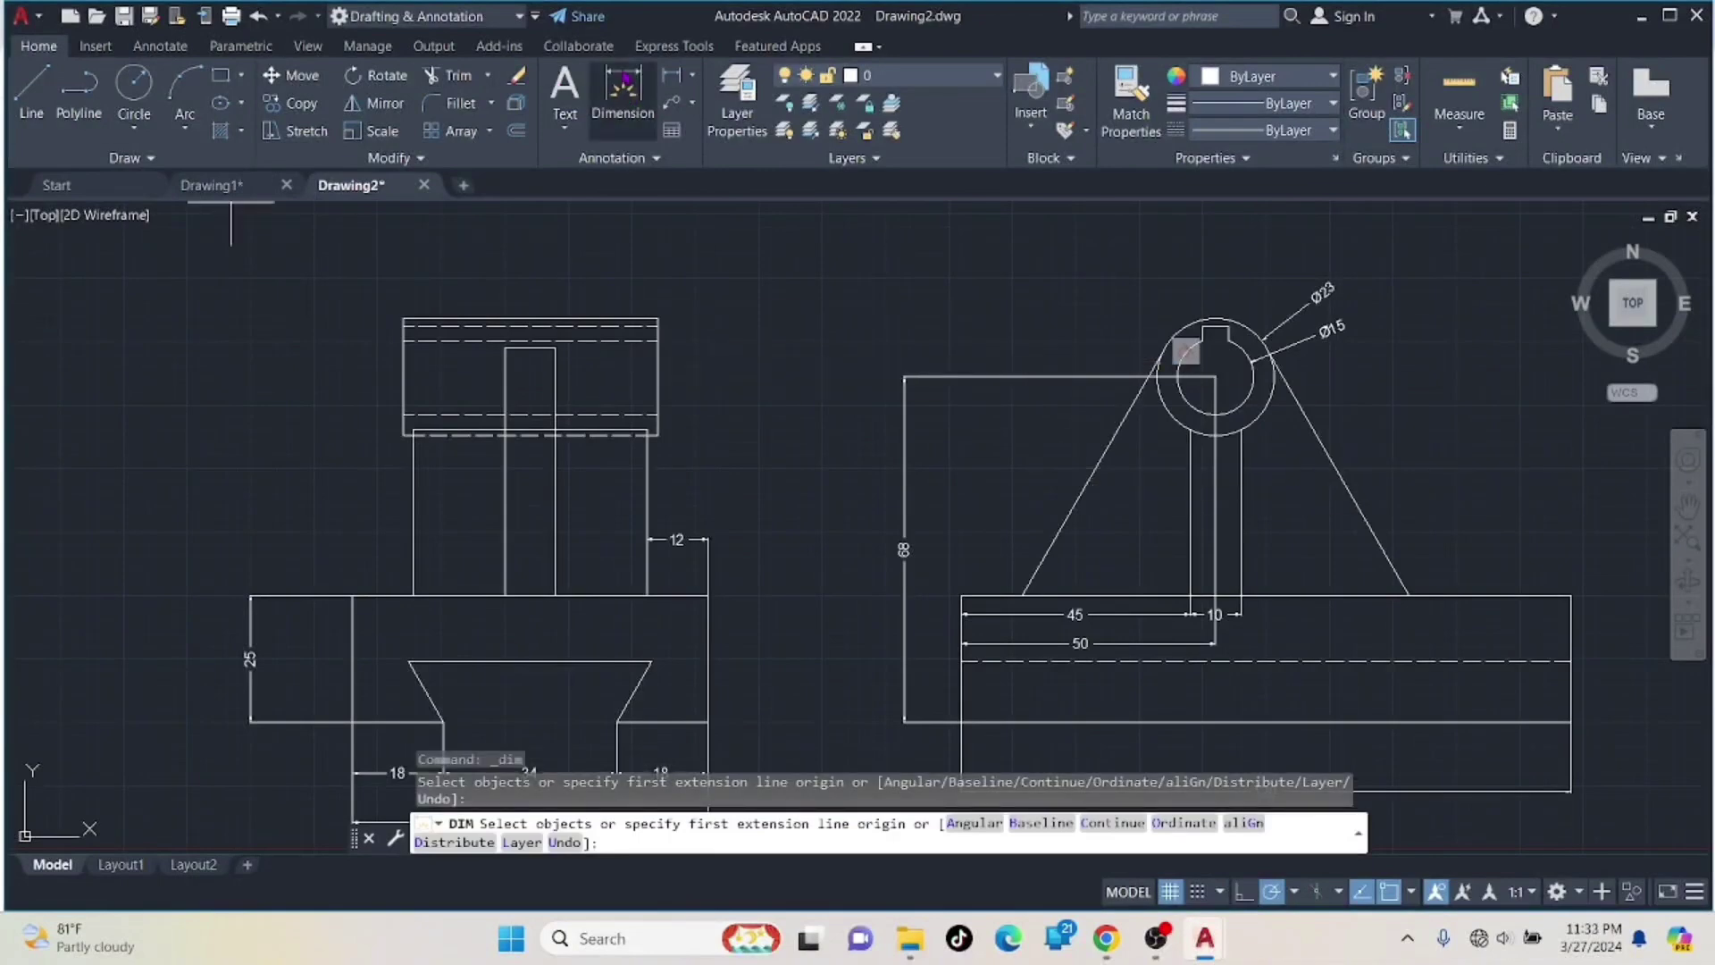
{"action": "left_click", "coordinate": [529, 661]}
{"action": "left_click", "coordinate": [616, 661]}
{"action": "left_click", "coordinate": [530, 693]}
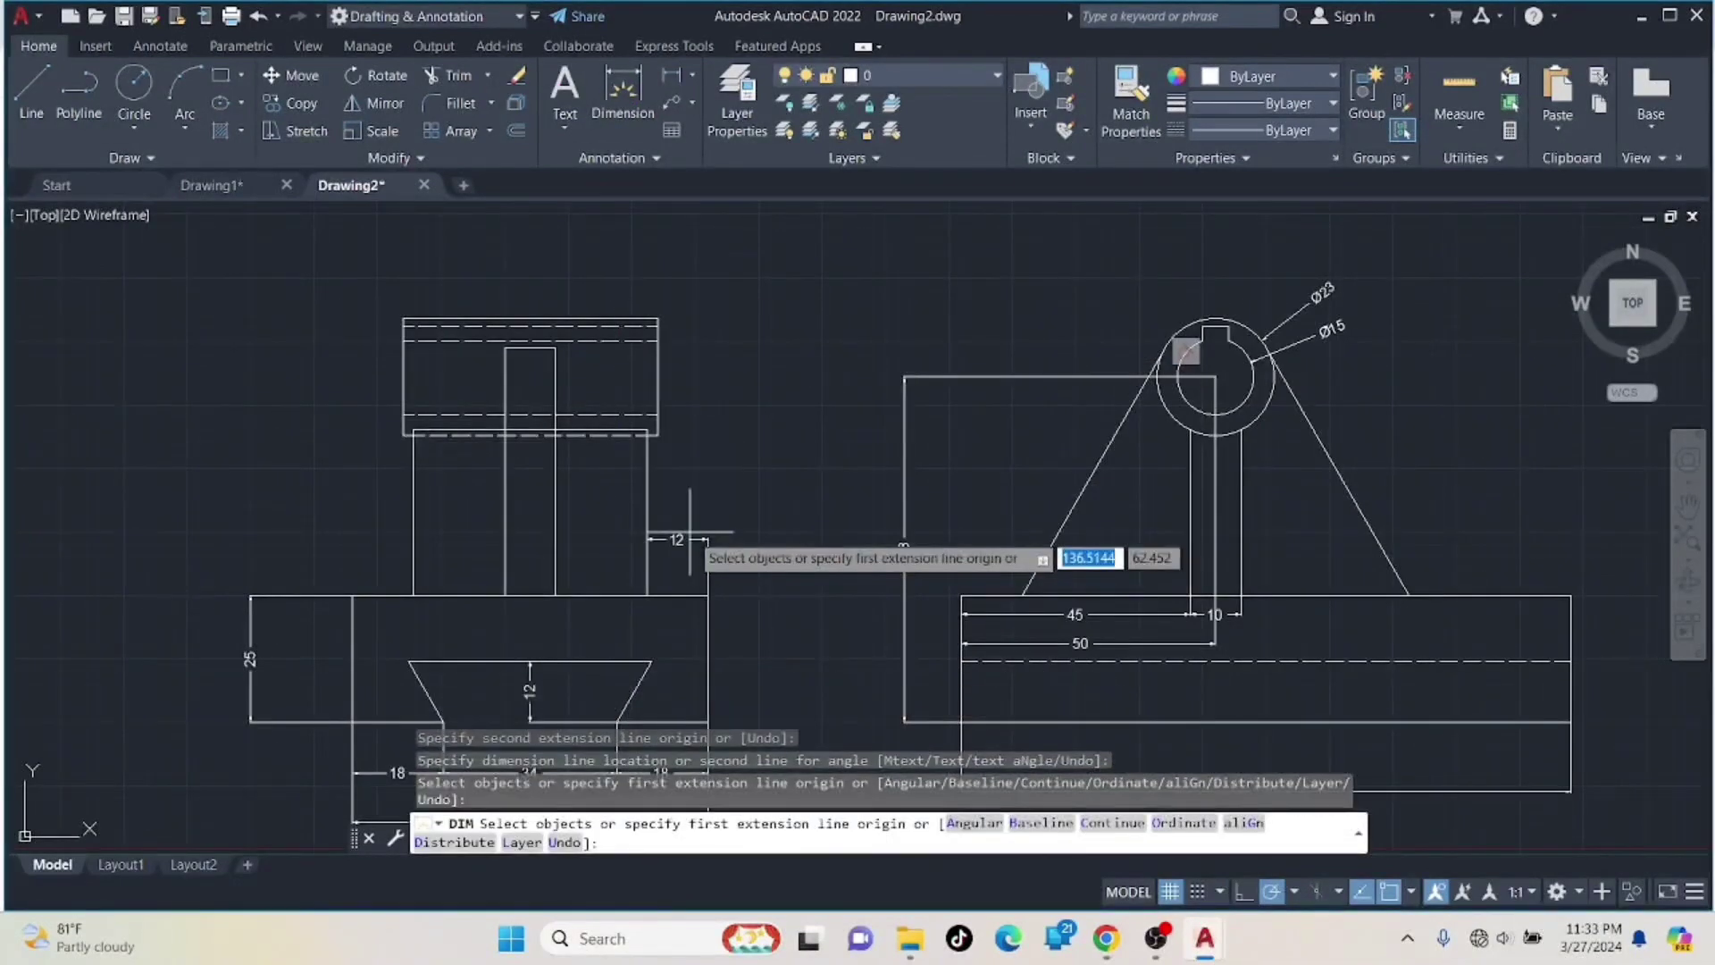
{"action": "left_click", "coordinate": [505, 594]}
{"action": "left_click", "coordinate": [530, 630]}
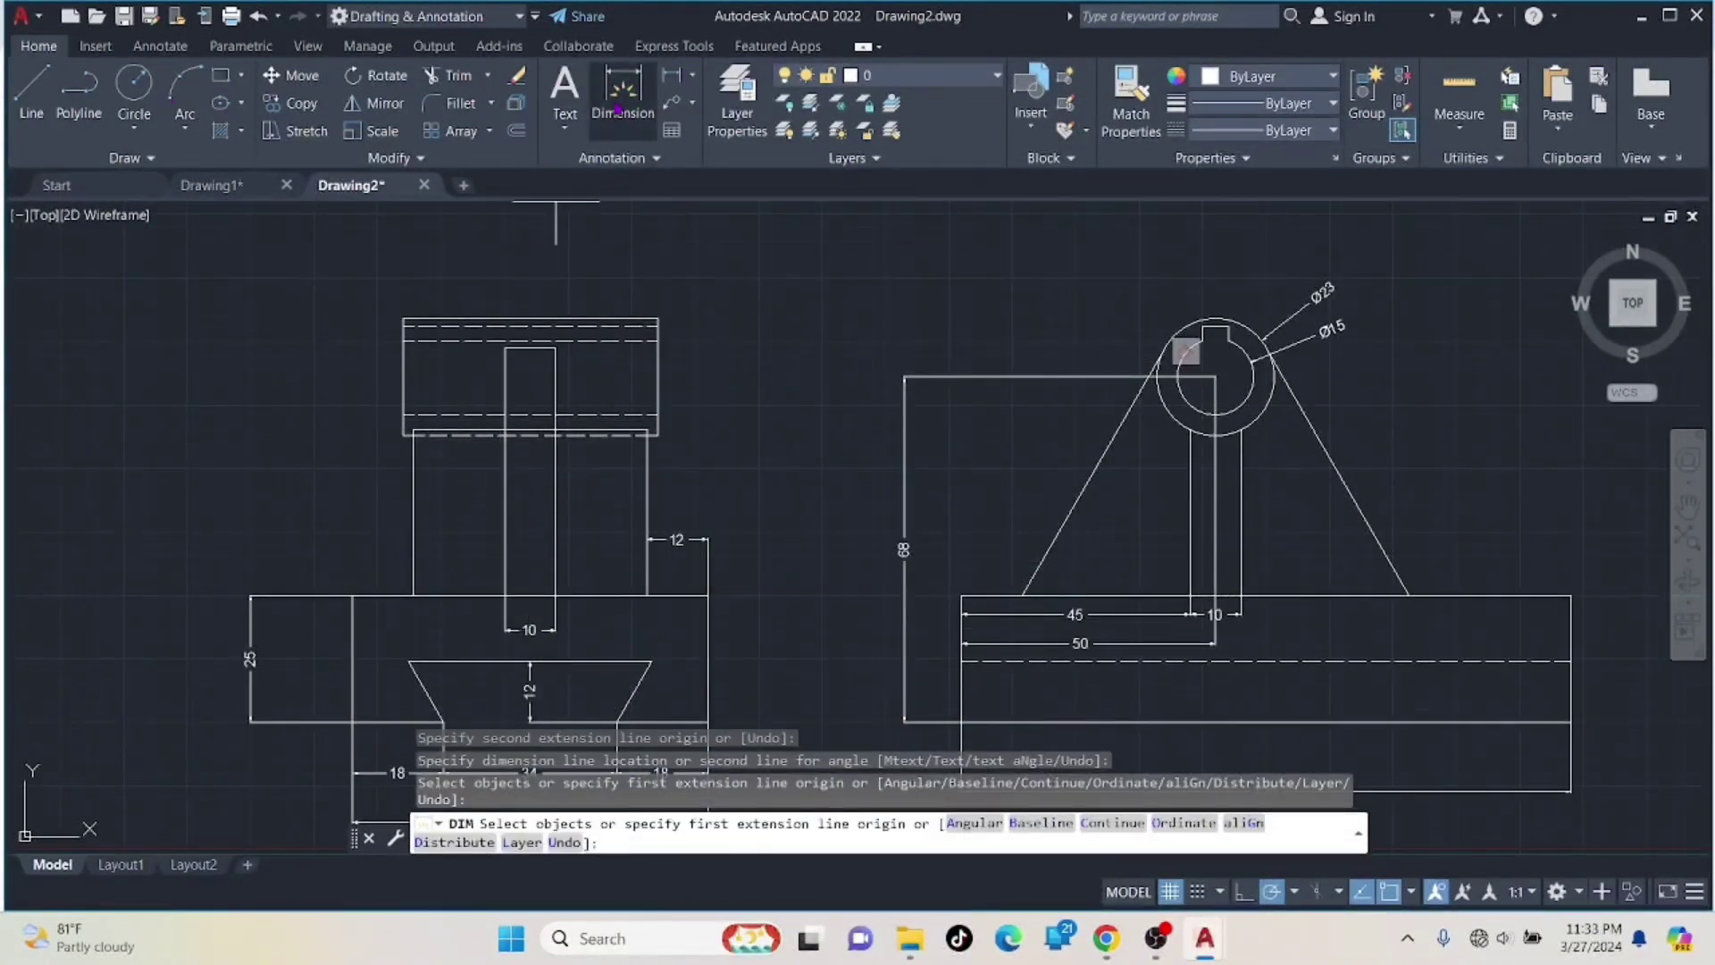
{"action": "left_click", "coordinate": [1203, 327]}
Dimension the 5 keyway width, abandoning an attempted baseline dimension
{"action": "left_click", "coordinate": [1228, 257]}
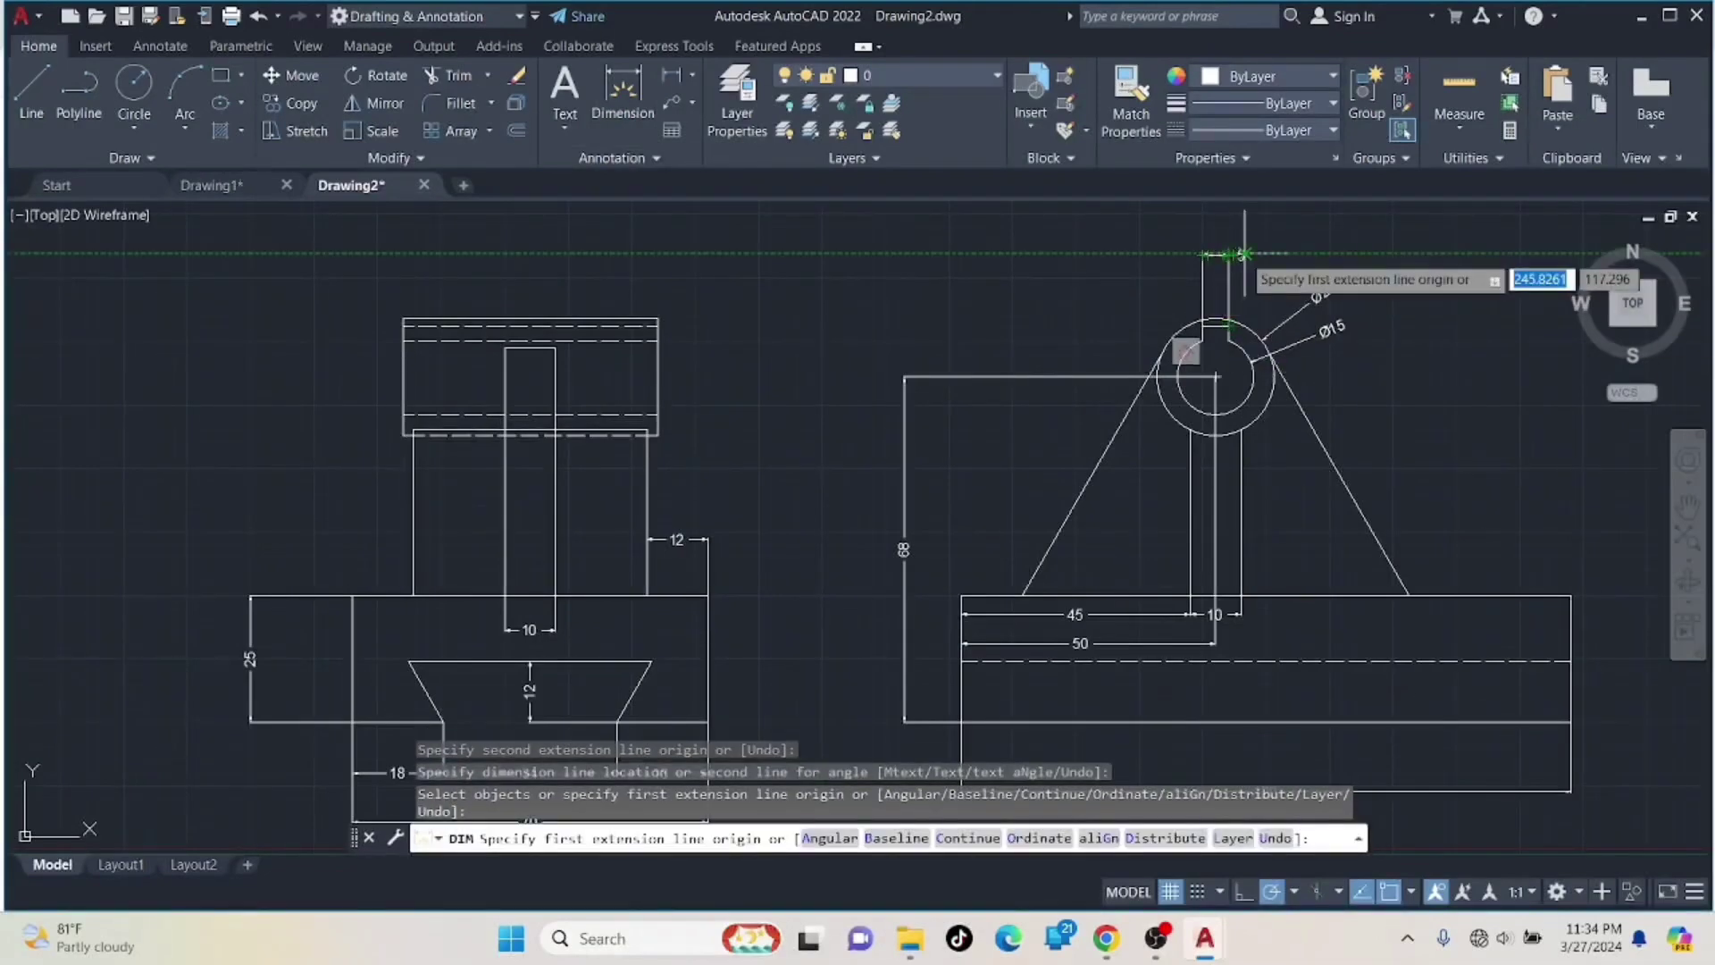
{"action": "right_click", "coordinate": [1242, 255]}
{"action": "left_click", "coordinate": [1309, 394]}
{"action": "left_click", "coordinate": [1162, 286]}
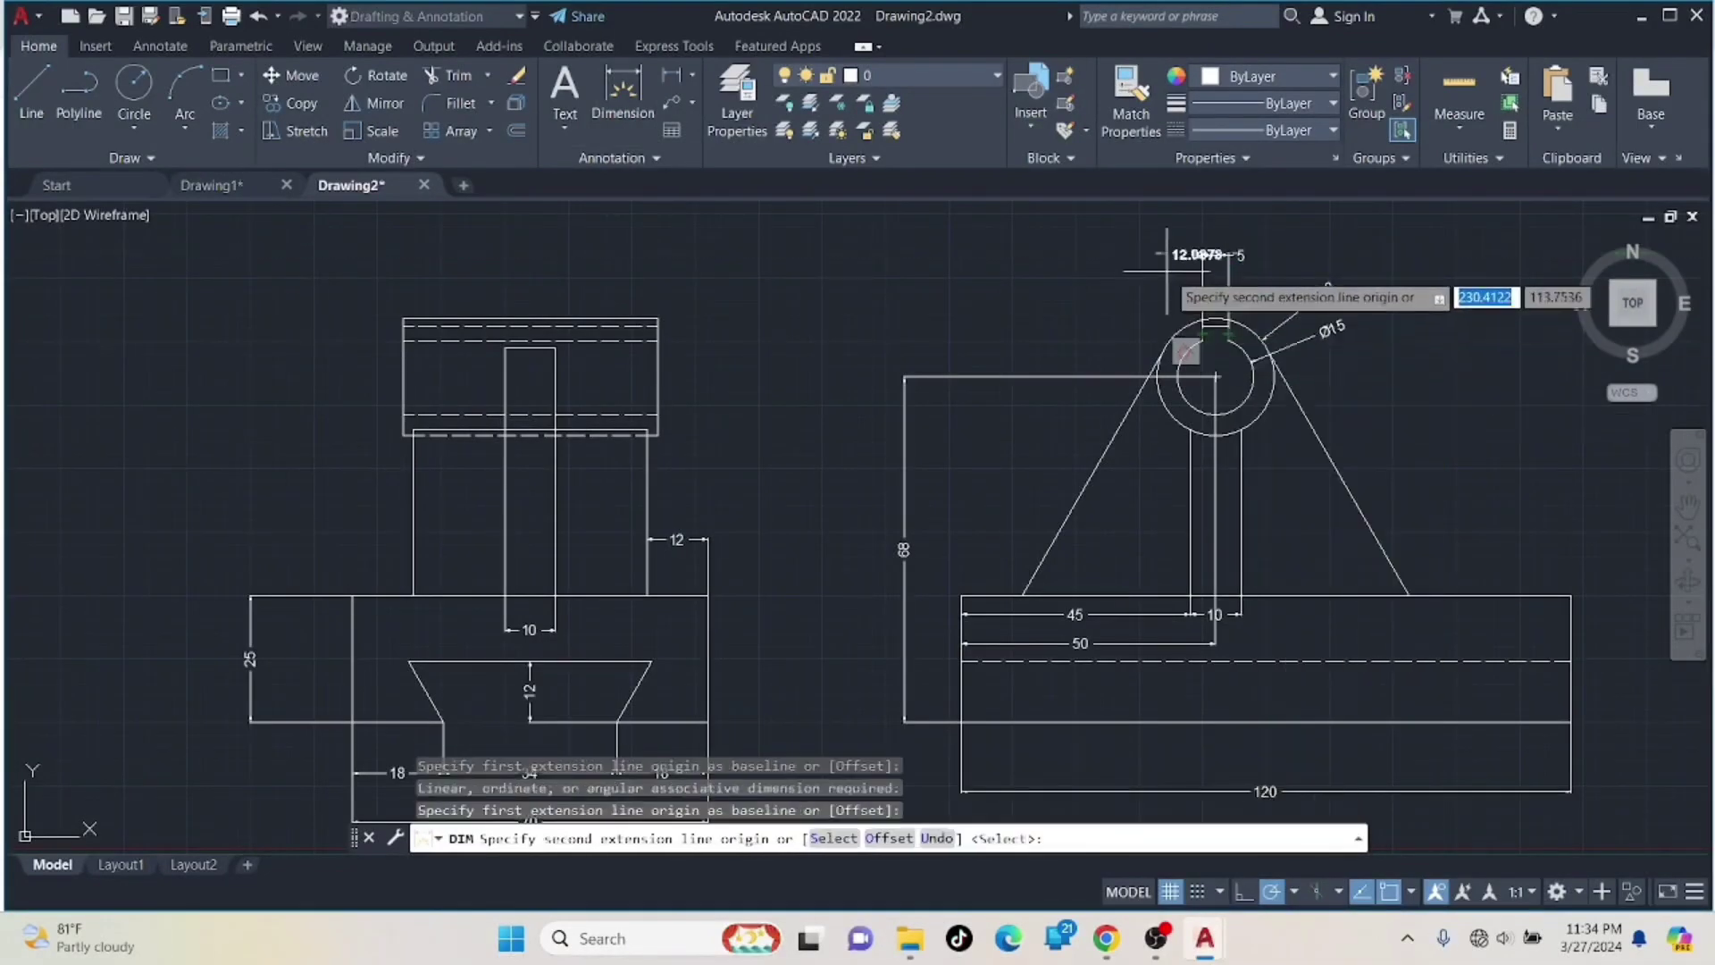
{"action": "key", "text": "Escape"}
{"action": "scroll", "coordinate": [1277, 488], "scroll_direction": "down", "scroll_amount": 2}
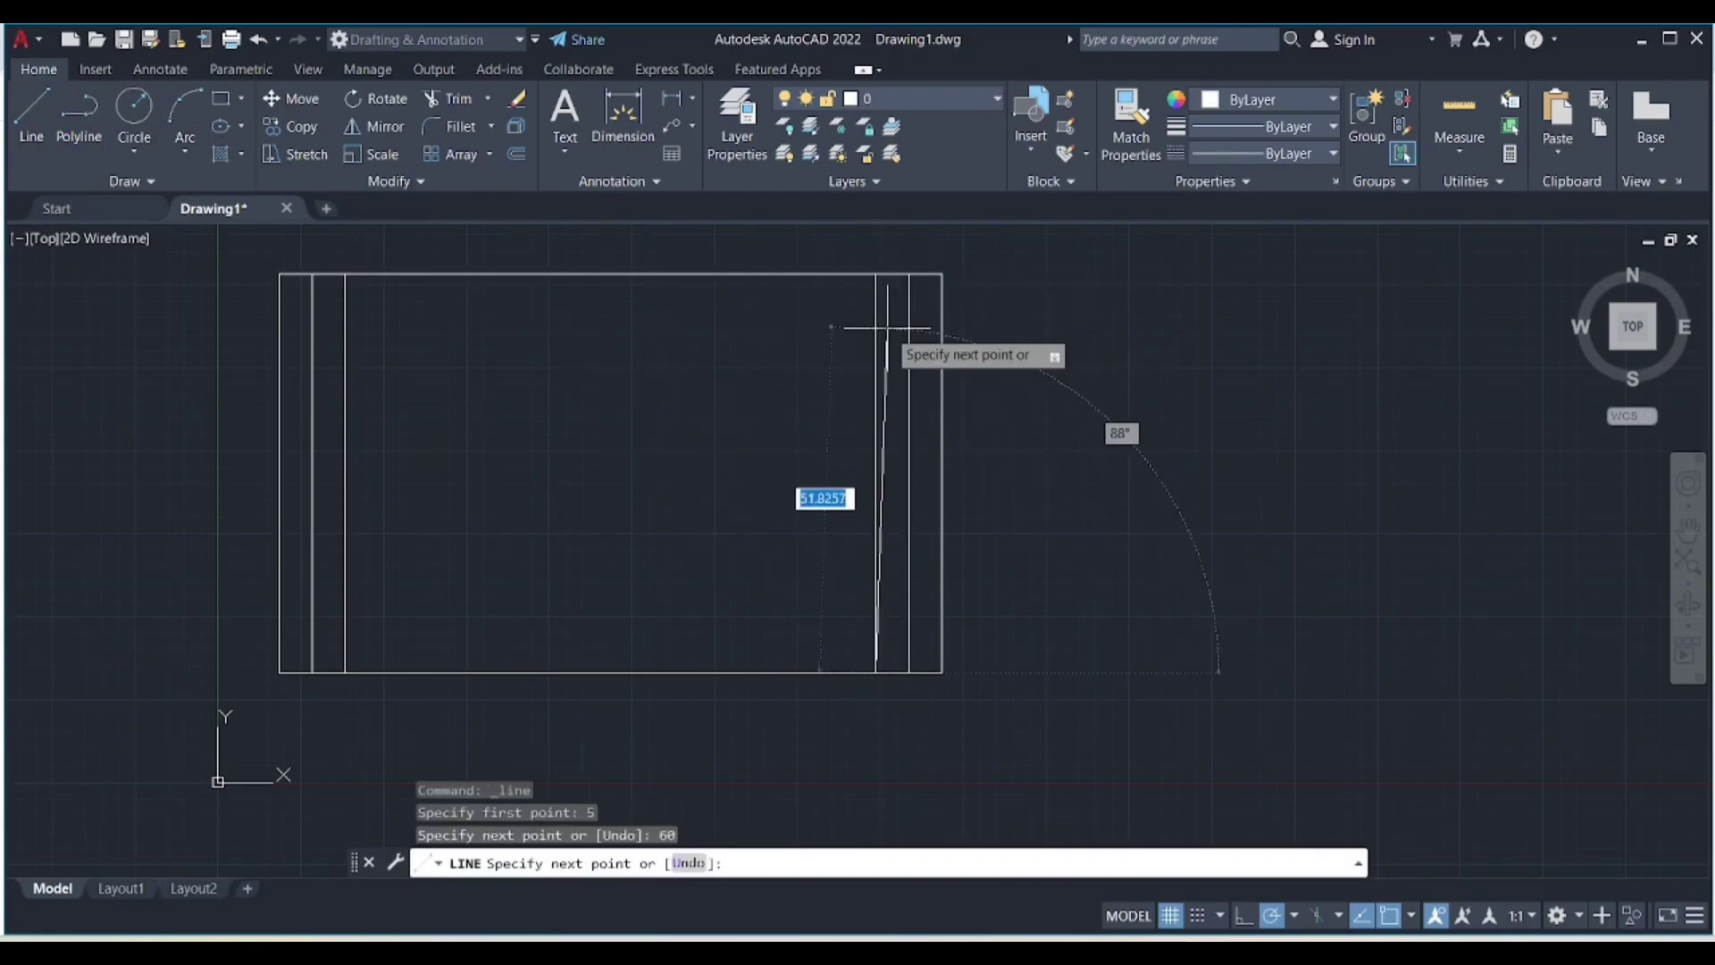
Cut an R30 arc into the top edge, offset 22 from its midpoint, and trim the excess
{"action": "key", "text": "Escape"}
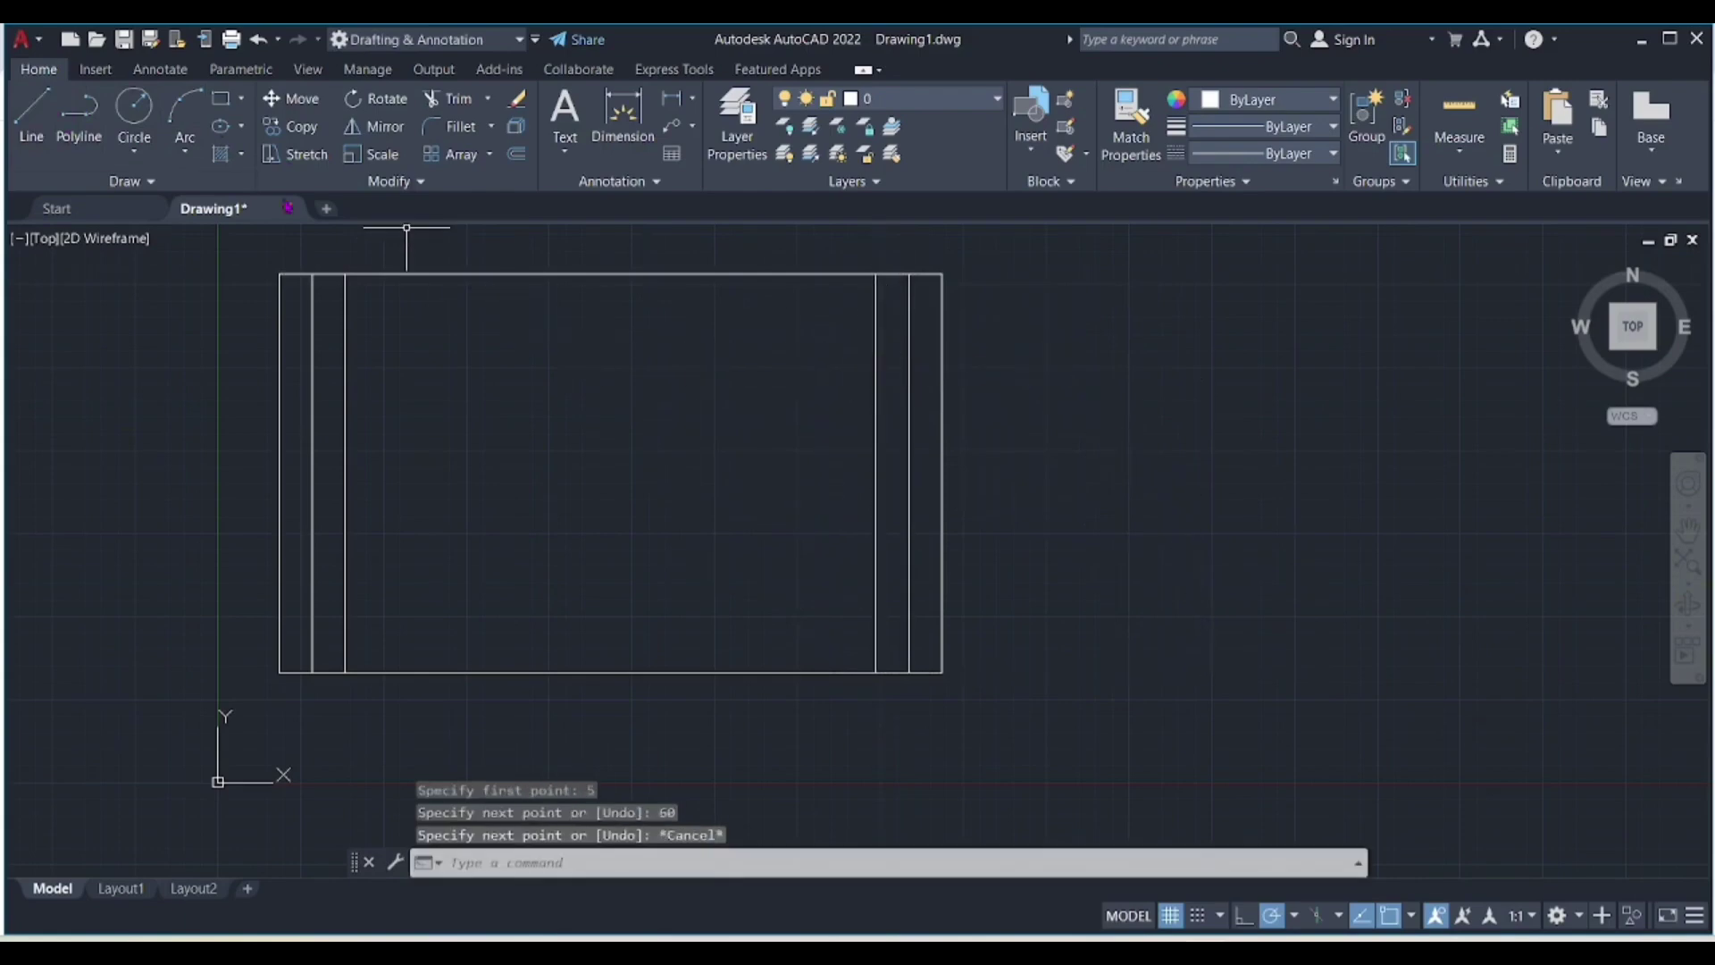
{"action": "left_click", "coordinate": [134, 108]}
{"action": "middle_click_drag", "start_coordinate": [607, 274], "coordinate": [613, 377]}
{"action": "type", "text": "from"}
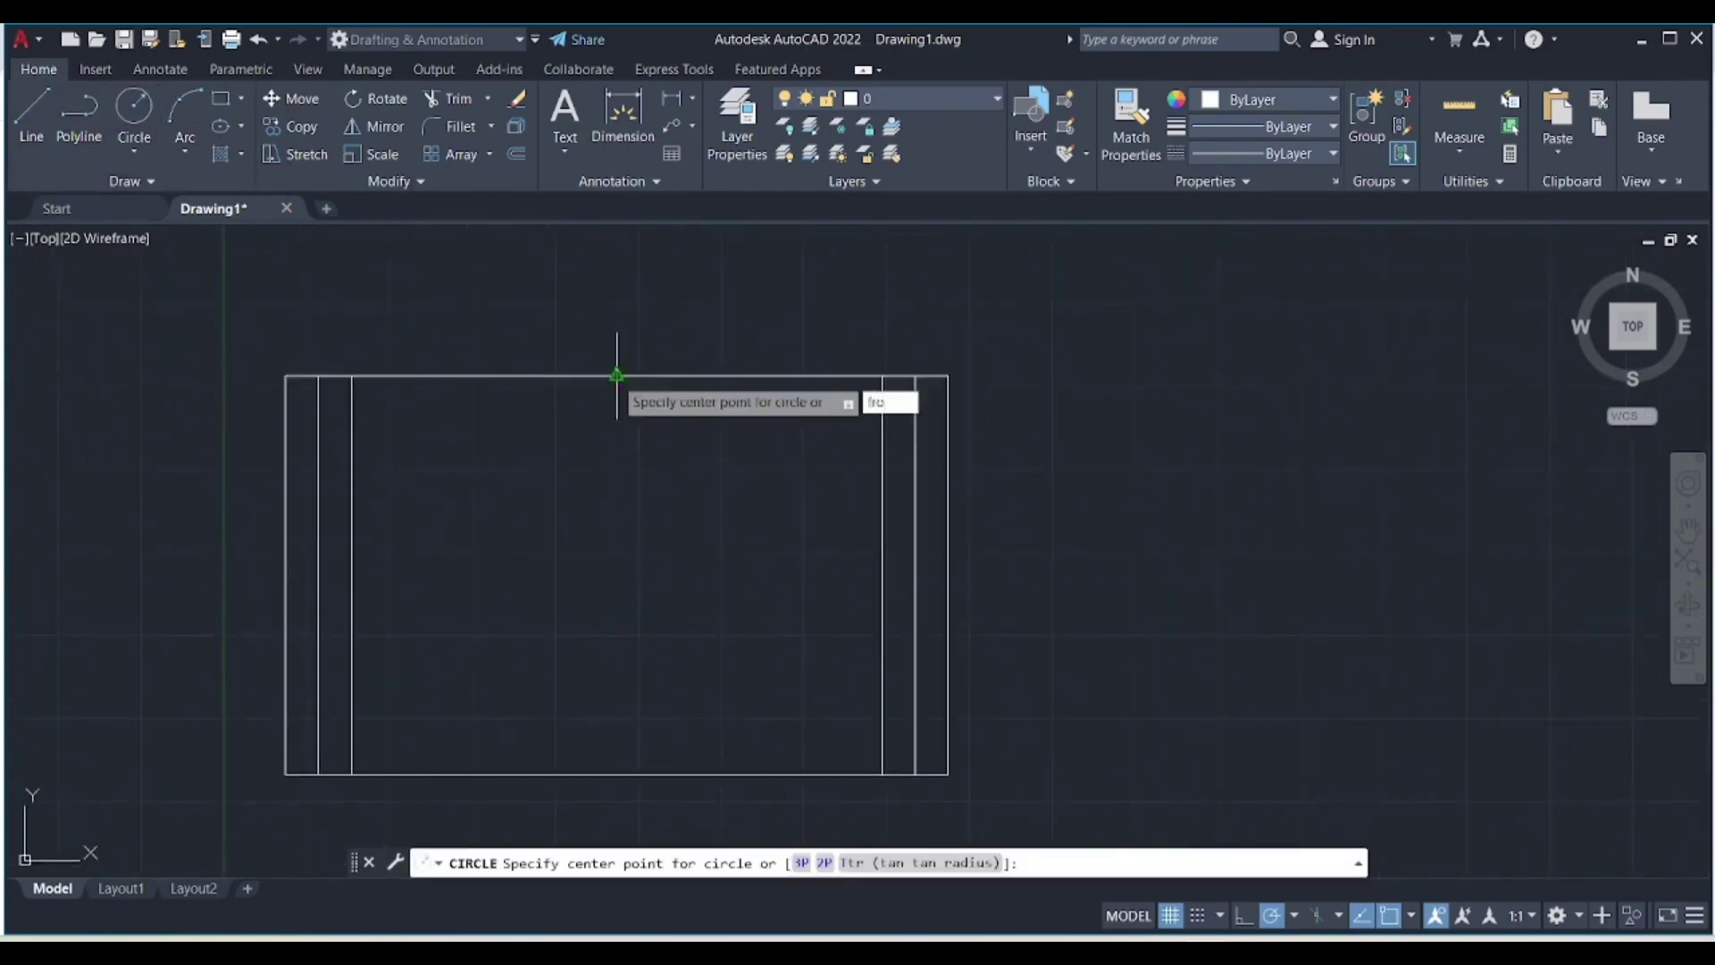
{"action": "key", "text": "Return"}
{"action": "left_click", "coordinate": [616, 376]}
{"action": "type", "text": "2230tr"}
{"action": "key", "text": "Return"}
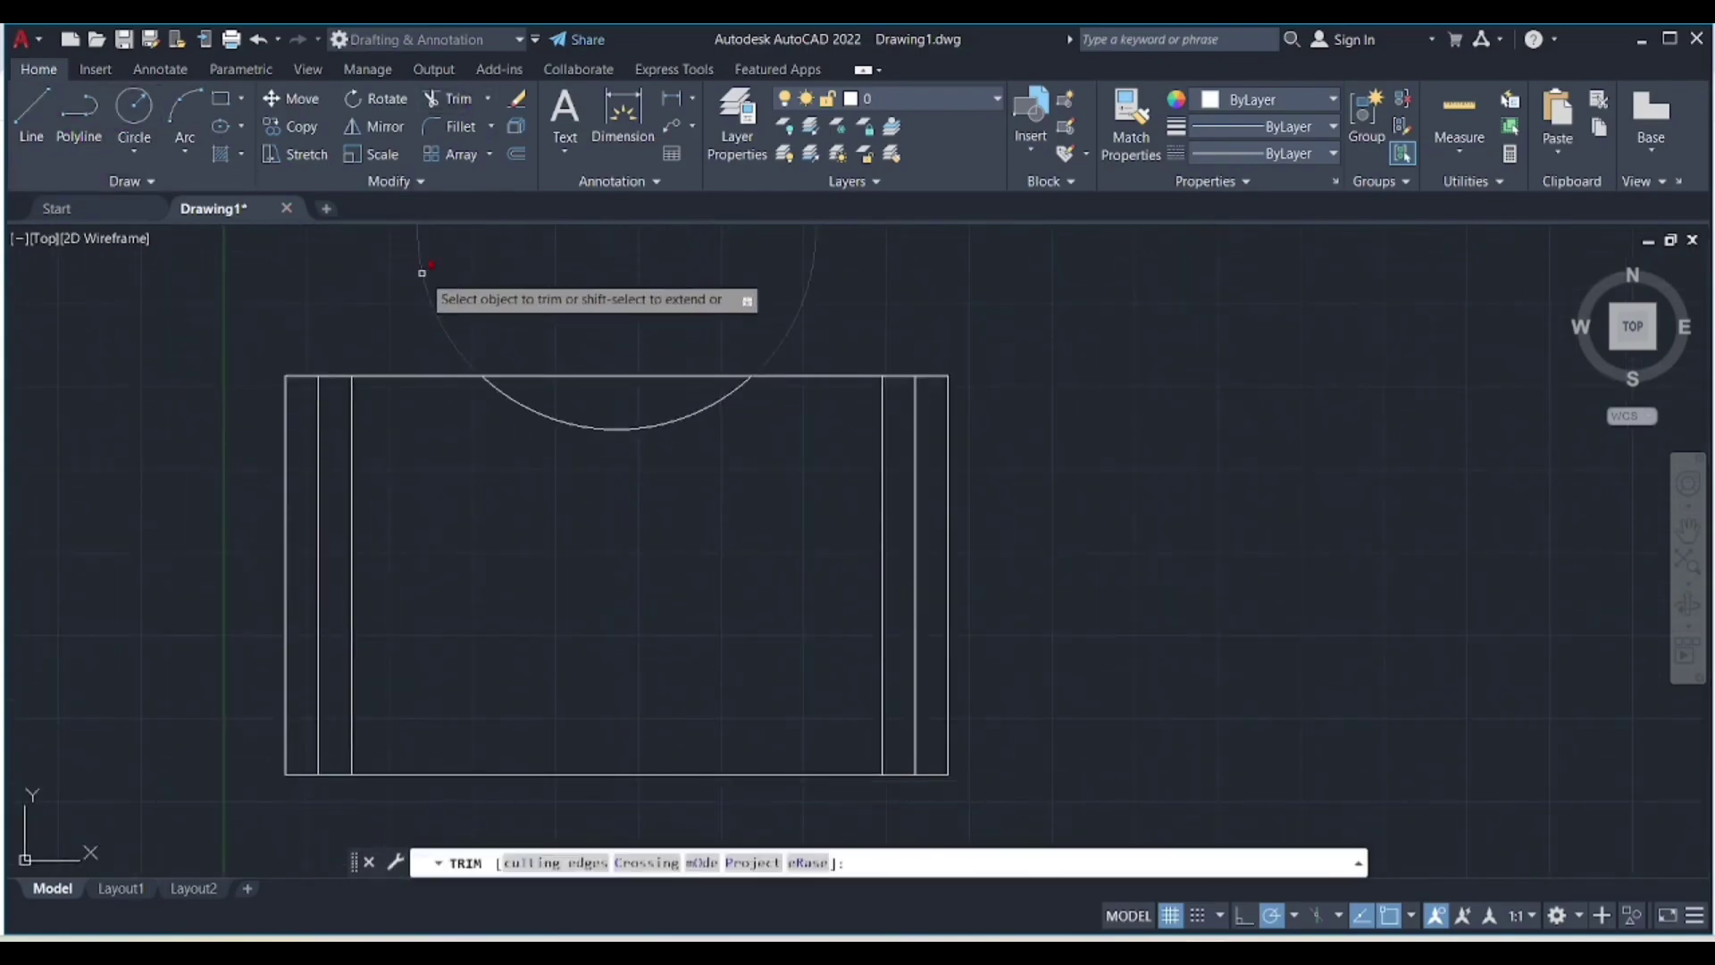
{"action": "left_click", "coordinate": [421, 275]}
{"action": "key", "text": "Escape"}
Draw the left slot's two parallel 15-unit edge lines on the plate
{"action": "type", "text": "l"}
{"action": "key", "text": "Return"}
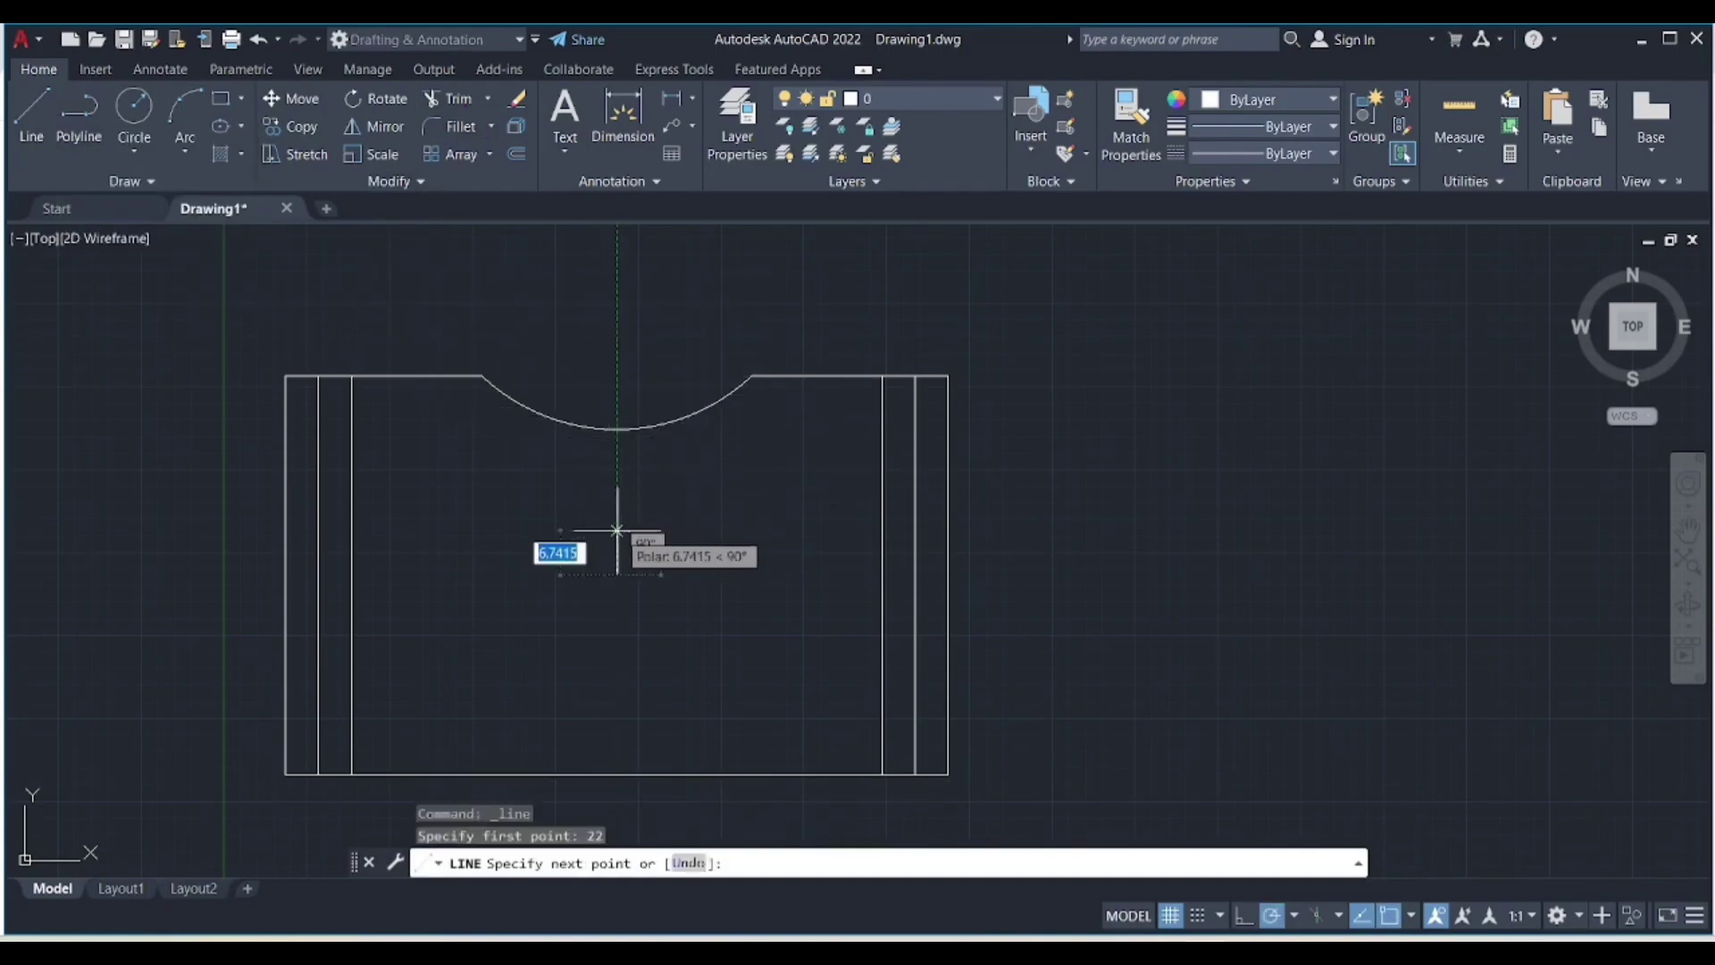
{"action": "key", "text": "Escape"}
{"action": "left_click", "coordinate": [134, 107]}
{"action": "left_click", "coordinate": [483, 574]}
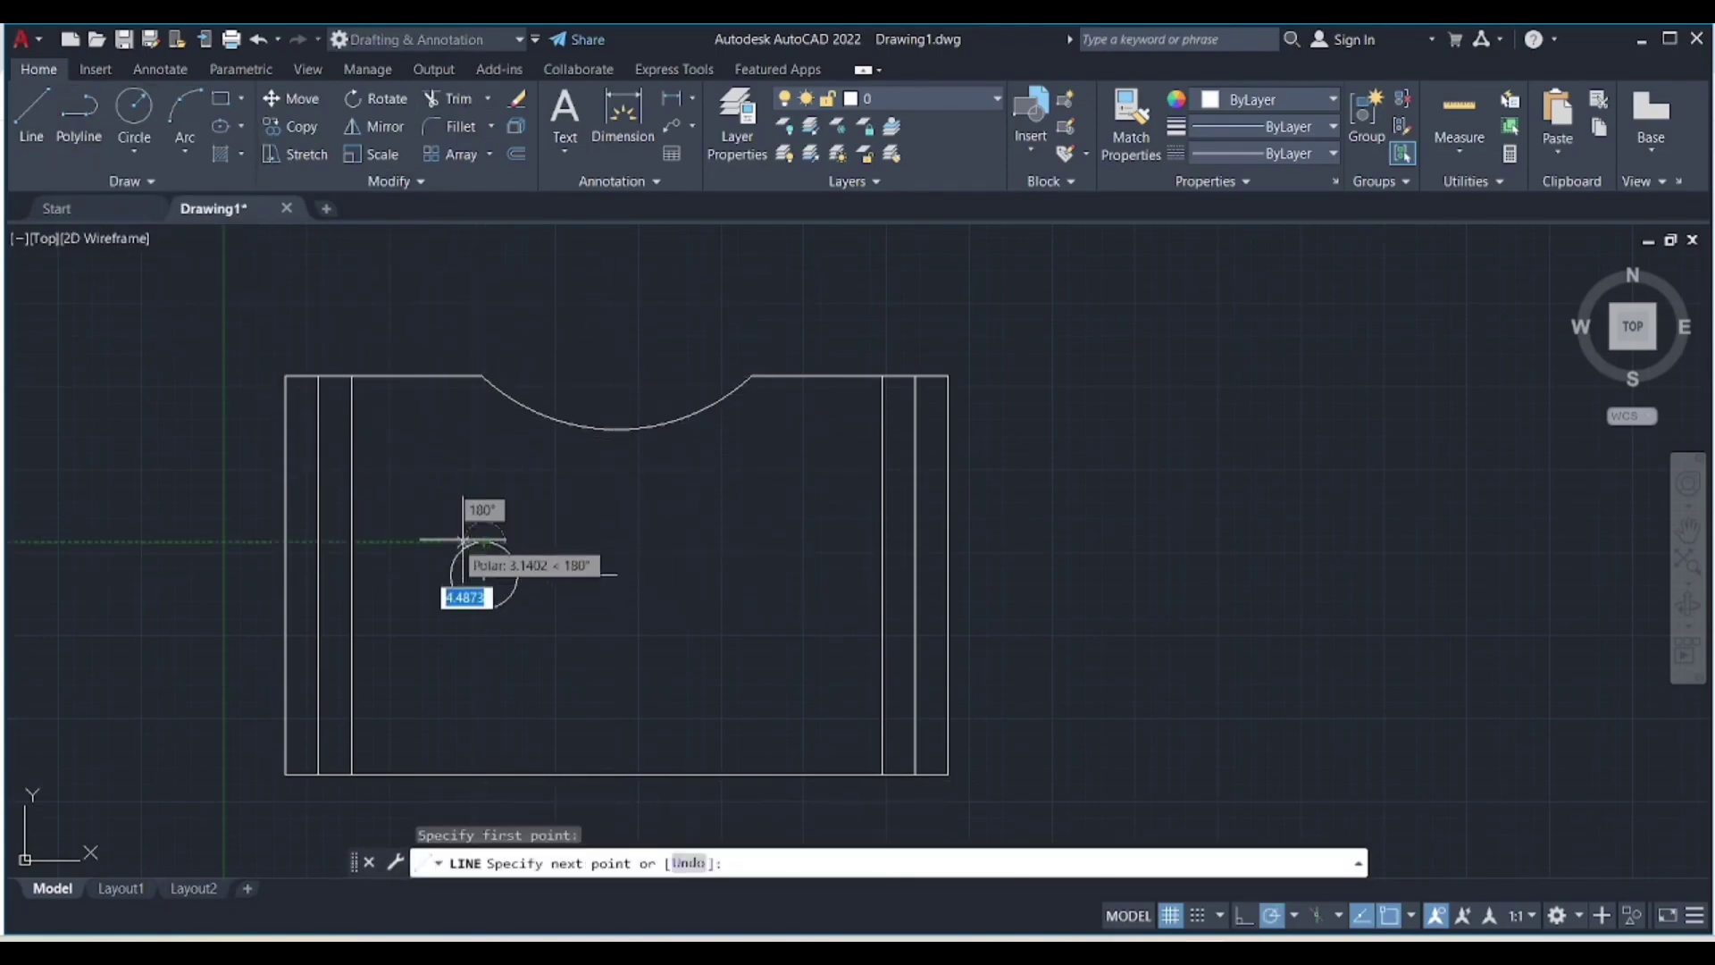
{"action": "type", "text": "15"}
{"action": "key", "text": "Return"}
{"action": "key", "text": "Return"}
{"action": "key", "text": "Return"}
{"action": "left_click", "coordinate": [484, 608]}
{"action": "type", "text": "15"}
{"action": "key", "text": "Return"}
{"action": "key", "text": "Escape"}
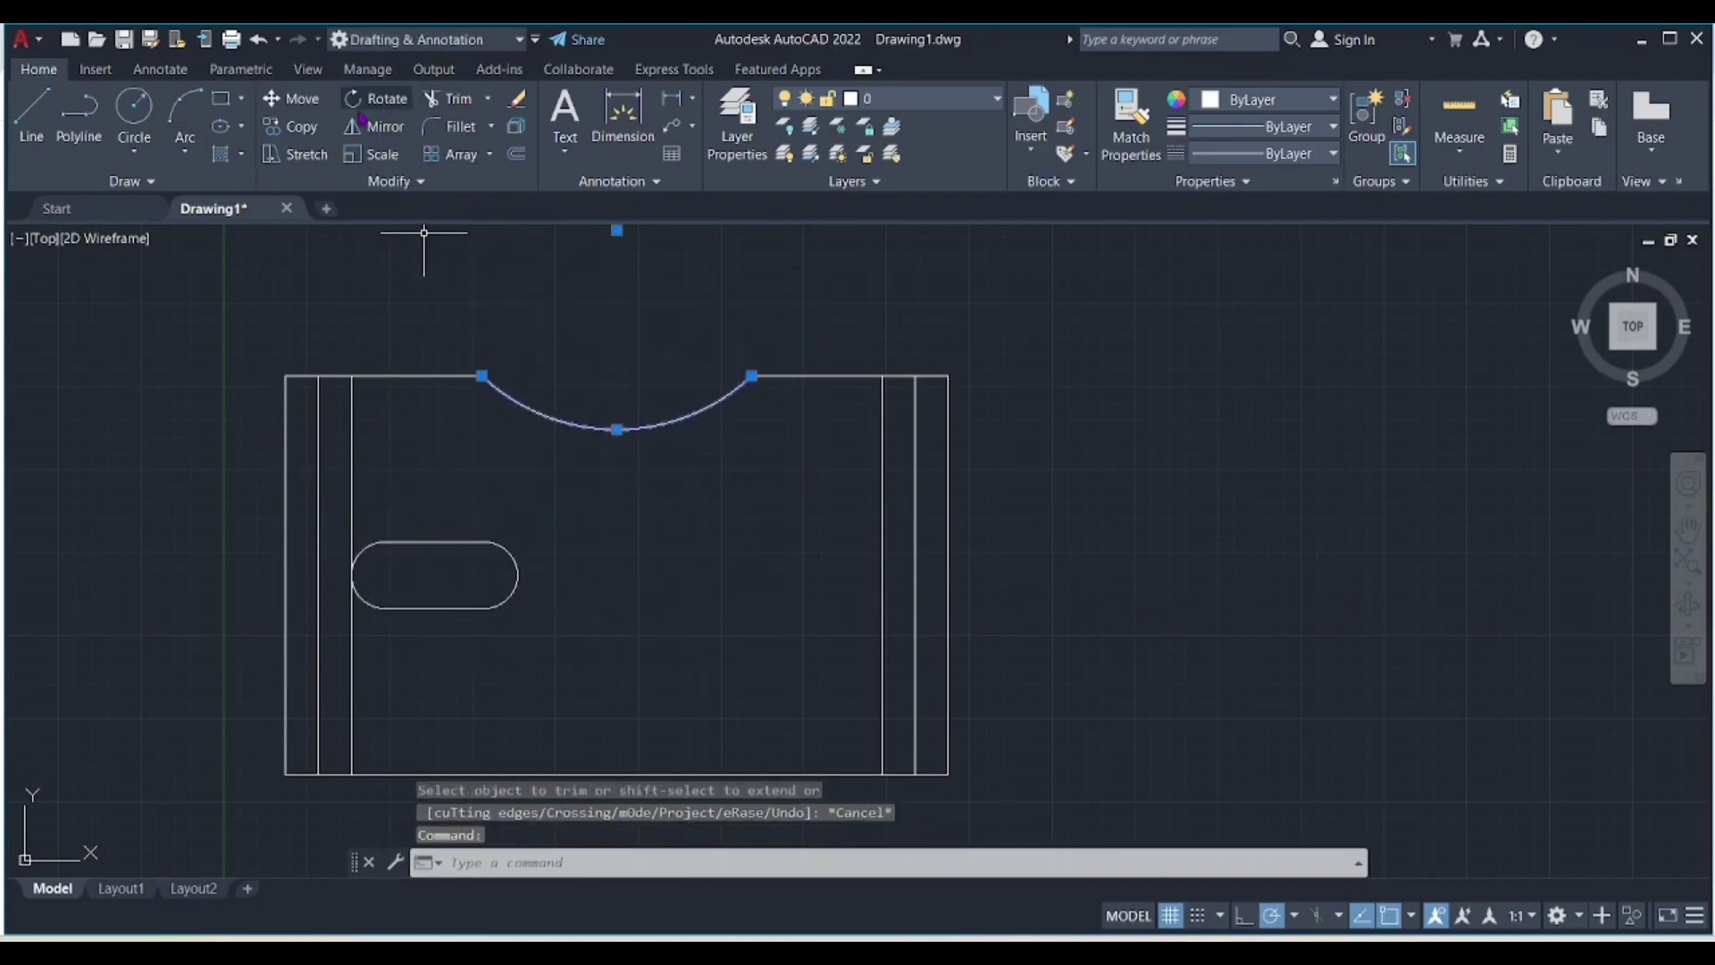
Mirror the top arc cutout onto the bottom edge, keeping the original
{"action": "type", "text": "mi"}
{"action": "key", "text": "Return"}
{"action": "left_click", "coordinate": [518, 574]}
{"action": "left_click", "coordinate": [549, 601]}
{"action": "type", "text": "n"}
{"action": "key", "text": "Return"}
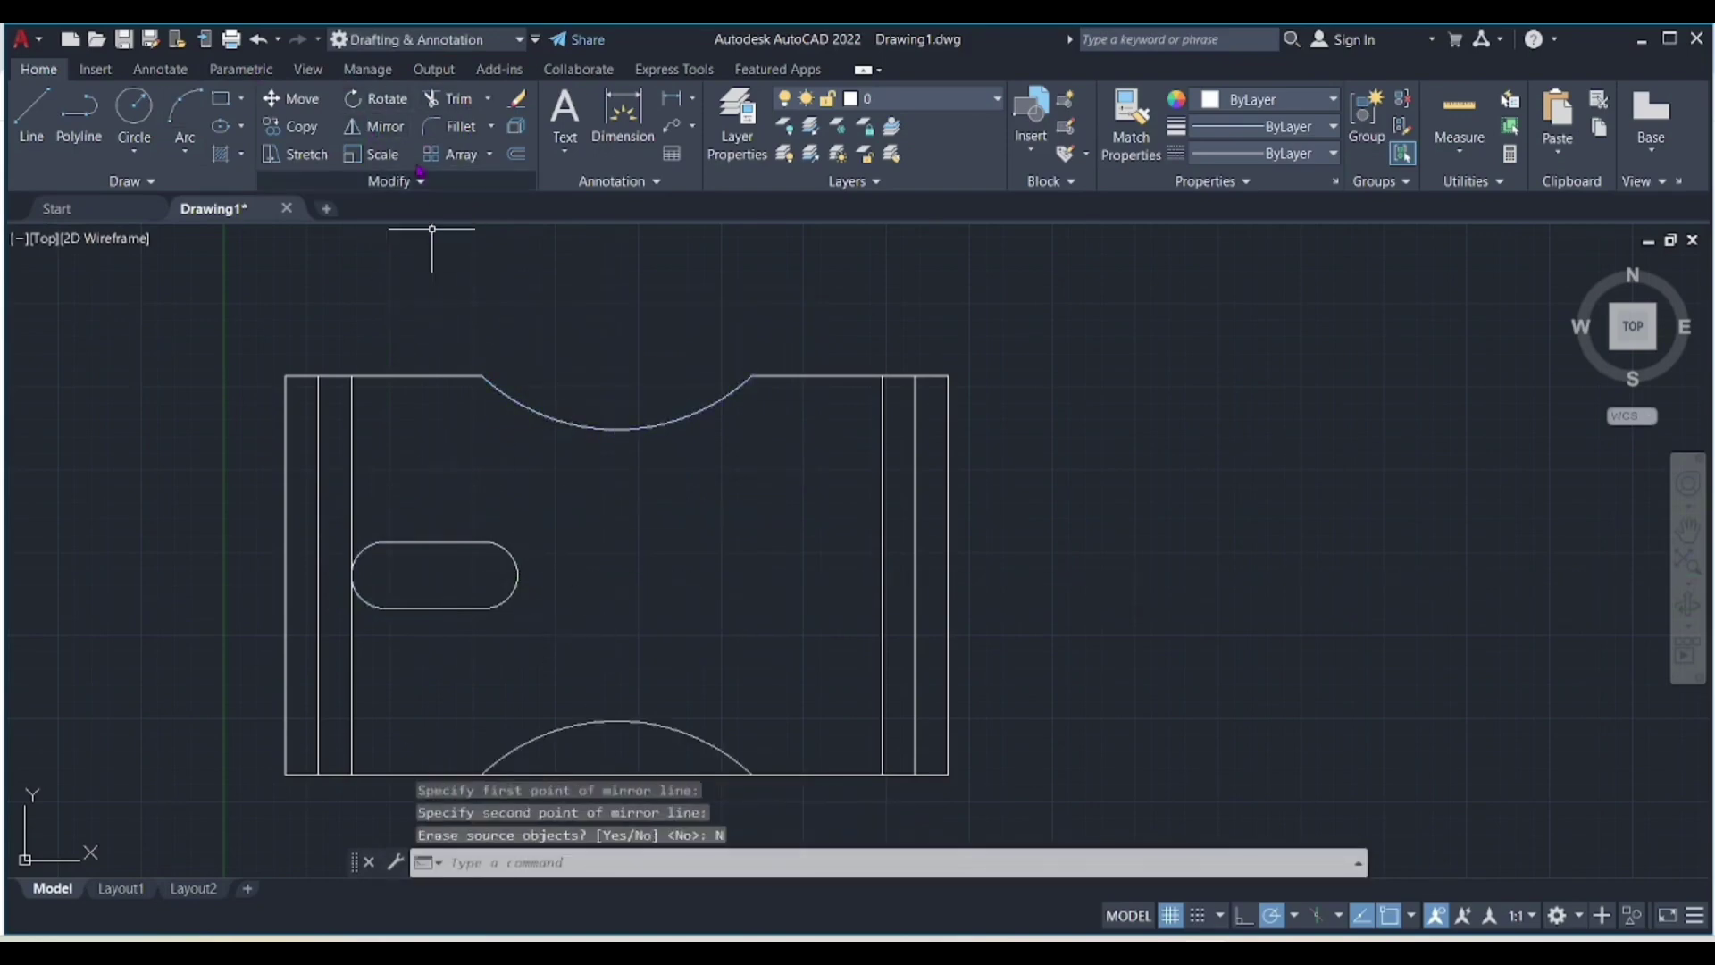
{"action": "type", "text": "tr"}
{"action": "key", "text": "Return"}
{"action": "key", "text": "Escape"}
Mirror the left slot across the plate's vertical centre line, keeping the original
{"action": "left_click", "coordinate": [428, 540]}
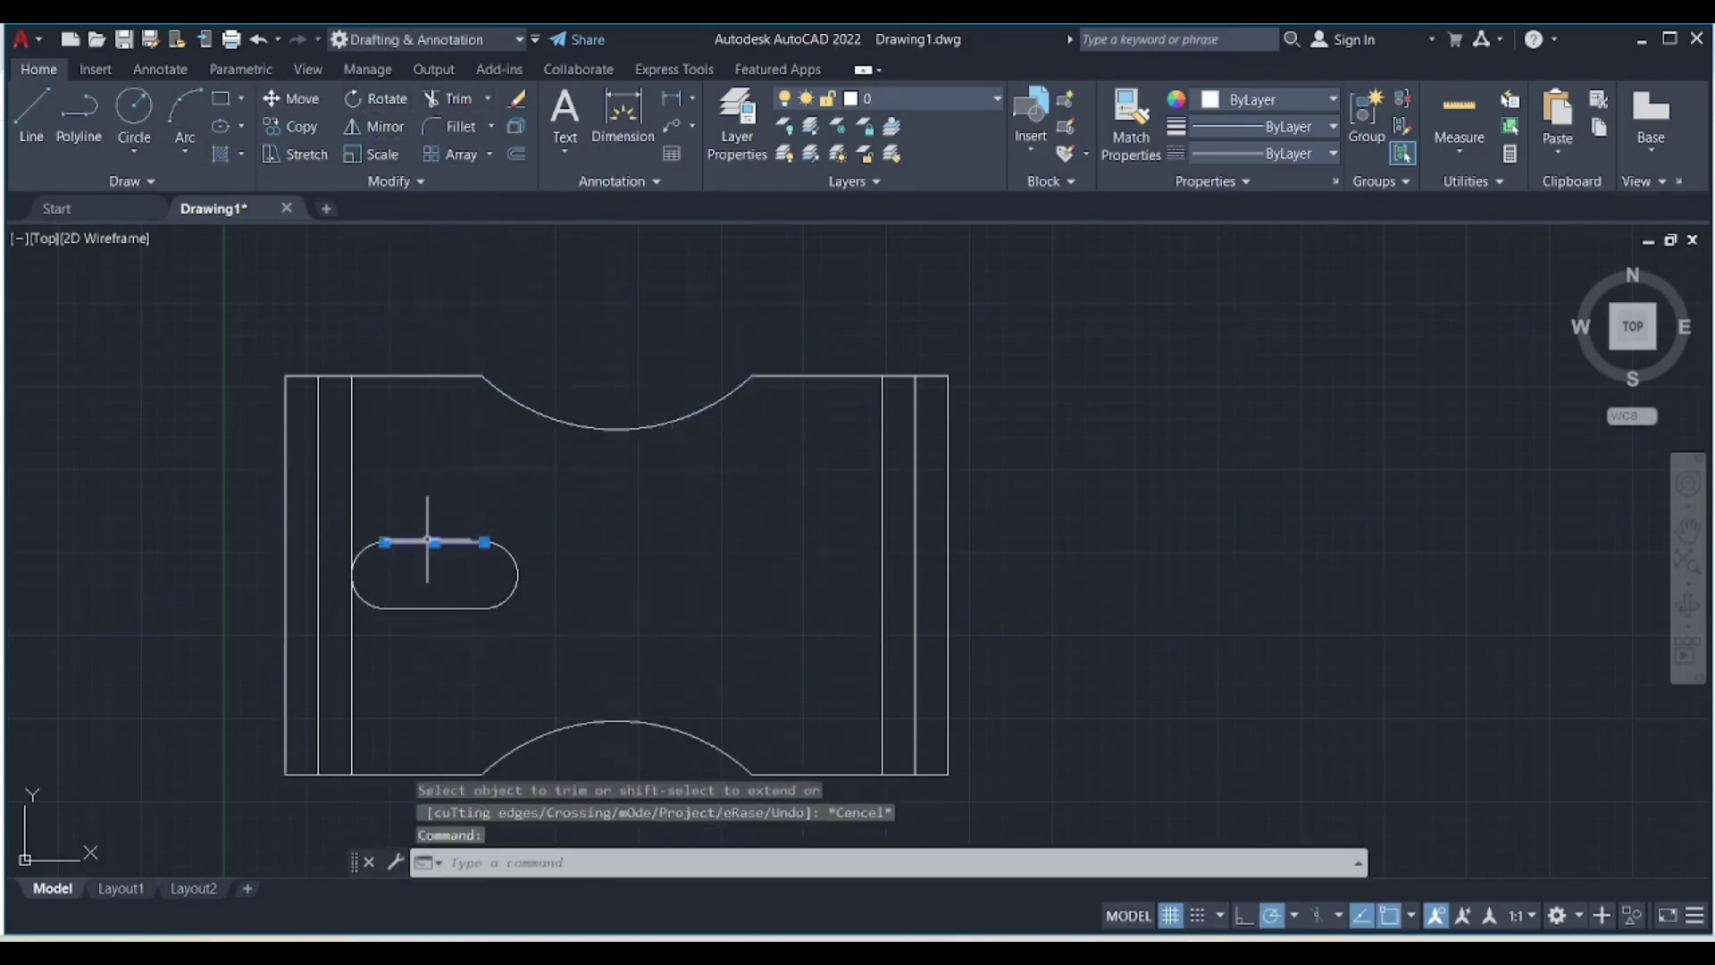
{"action": "type", "text": "mi"}
{"action": "key", "text": "Return"}
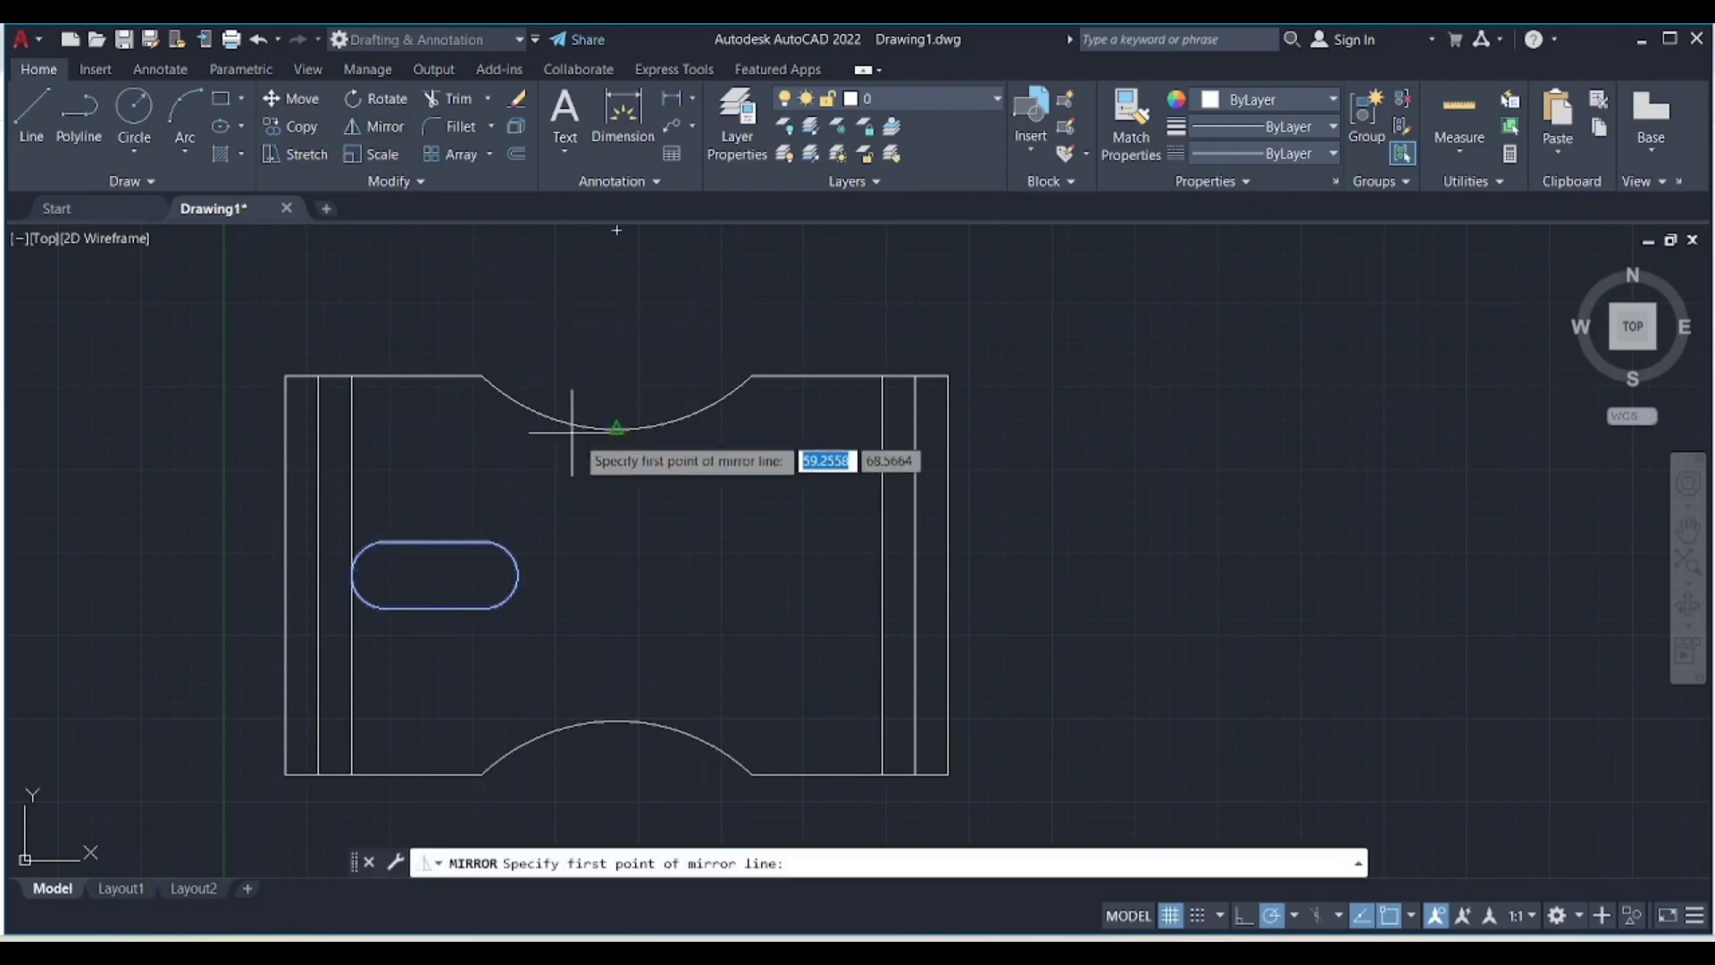
{"action": "left_click", "coordinate": [615, 428]}
{"action": "left_click", "coordinate": [617, 476]}
{"action": "type", "text": "n"}
{"action": "key", "text": "Return"}
{"action": "key", "text": "Escape"}
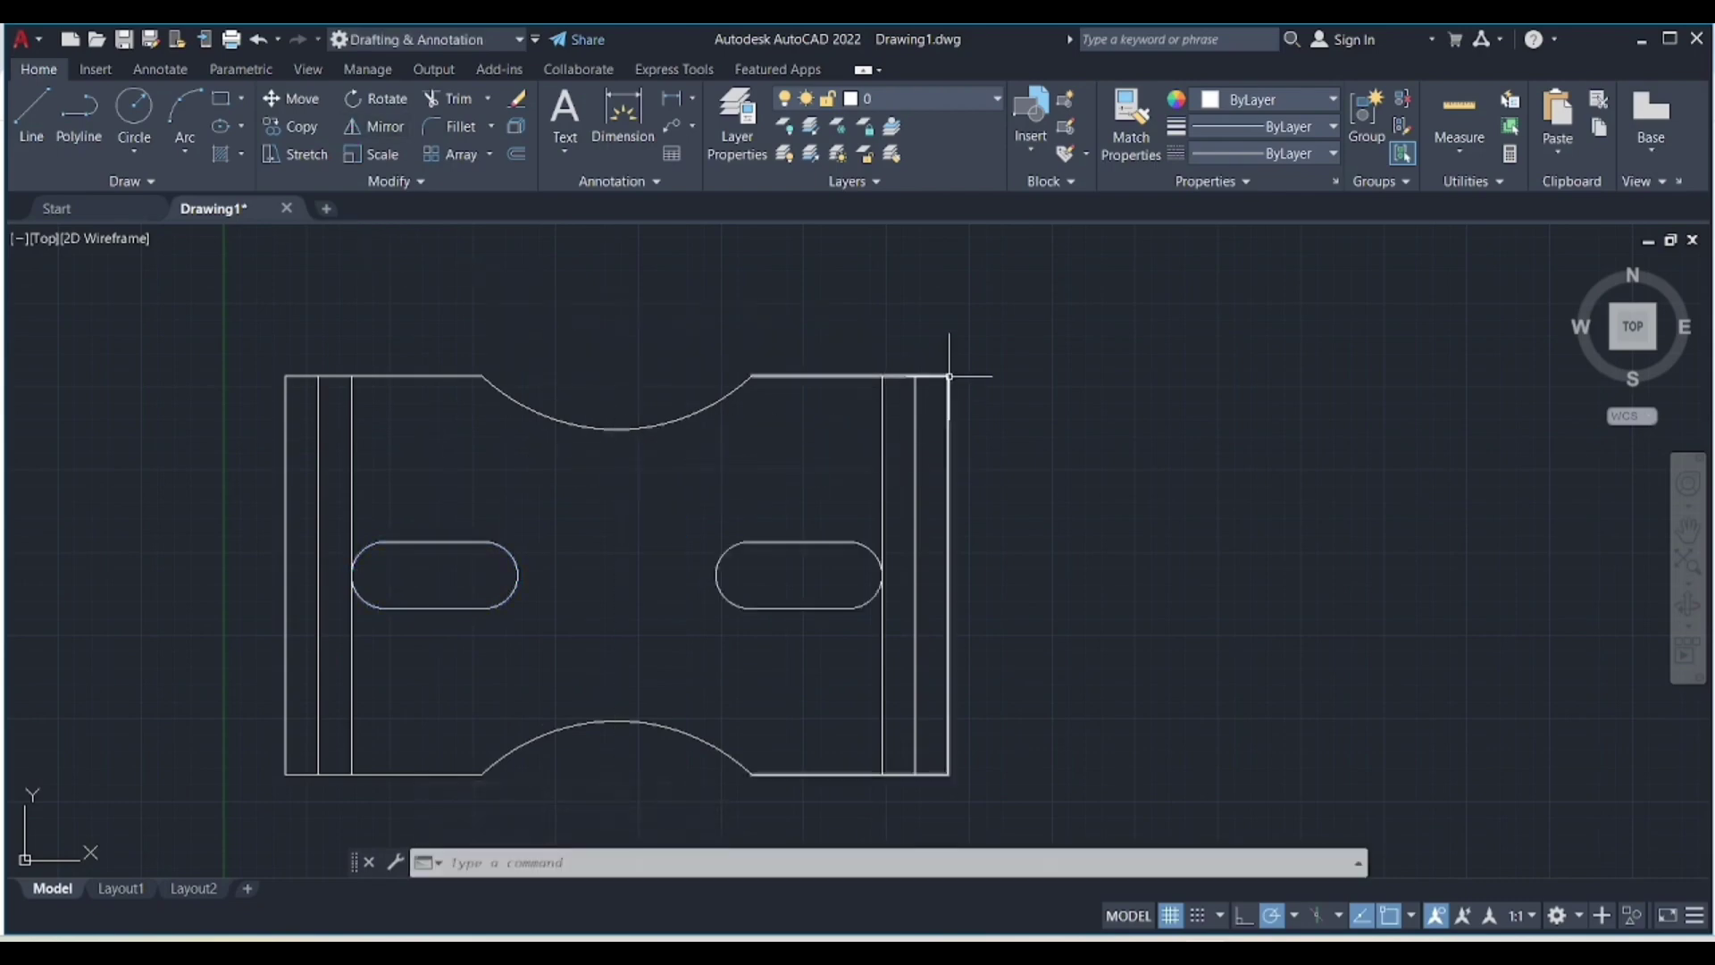
Begin a rectangle positioned with a FROM offset from a base point
{"action": "type", "text": "rec"}
{"action": "key", "text": "Return"}
{"action": "type", "text": "from"}
{"action": "key", "text": "Return"}
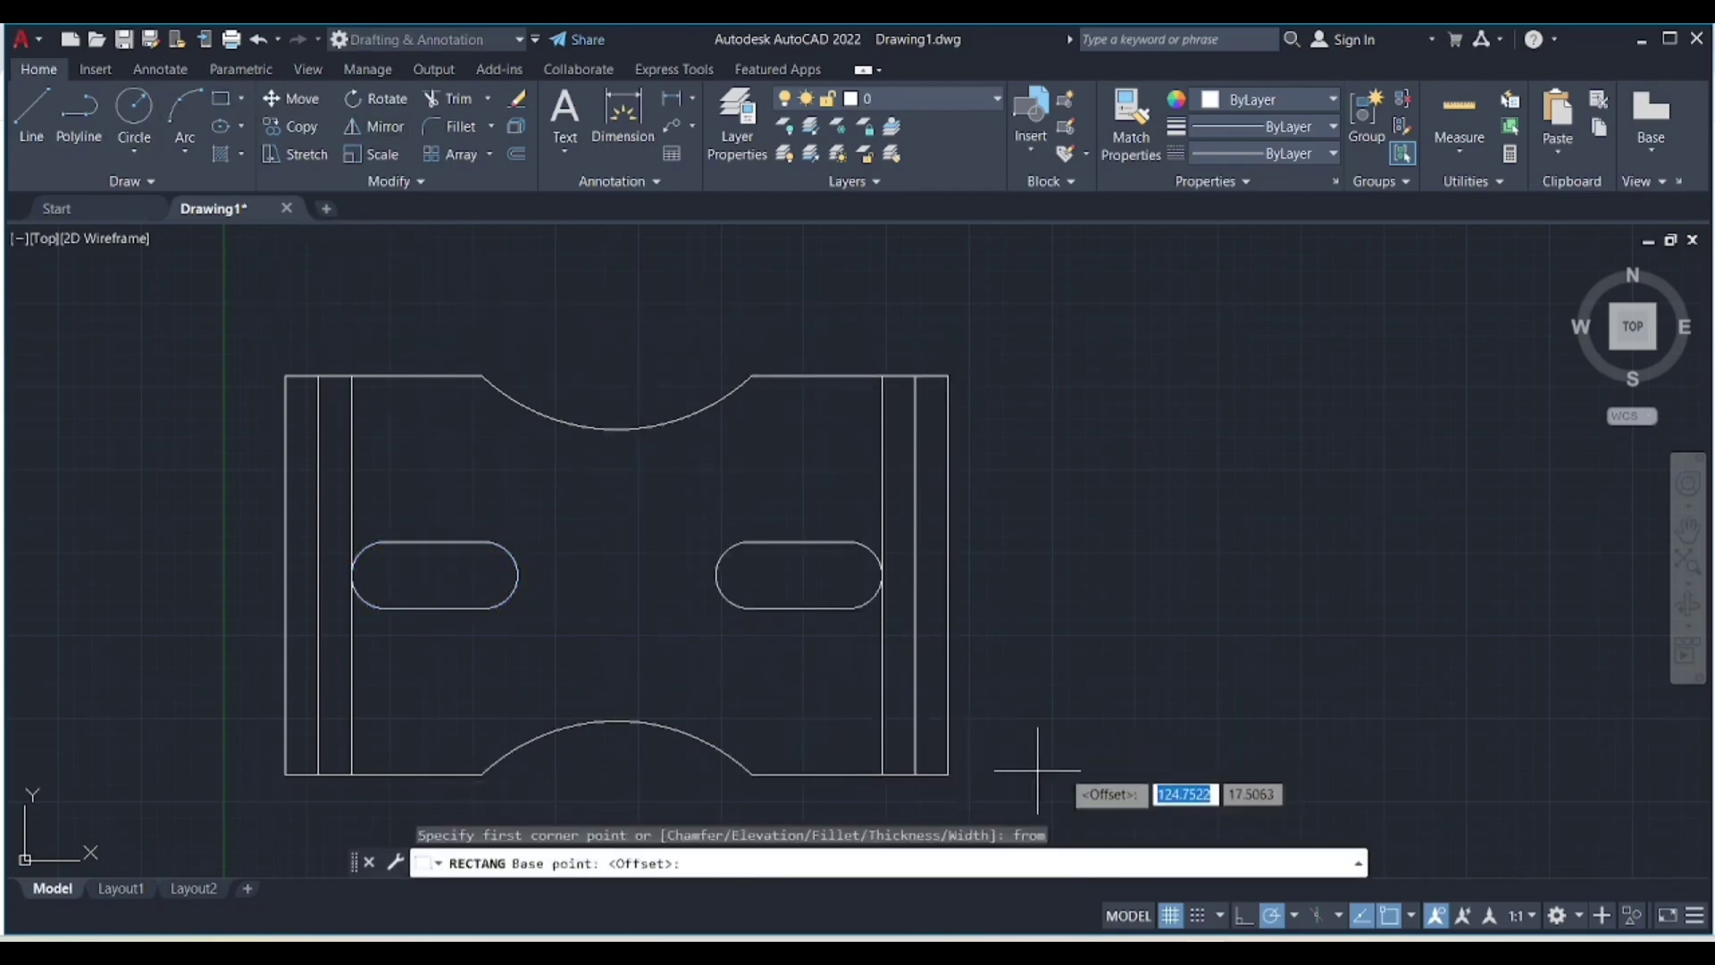
{"action": "type", "text": "50"}
Create the 50×60 side-view rectangle and trim an R30 circle into an arc inside it
{"action": "key", "text": "Return"}
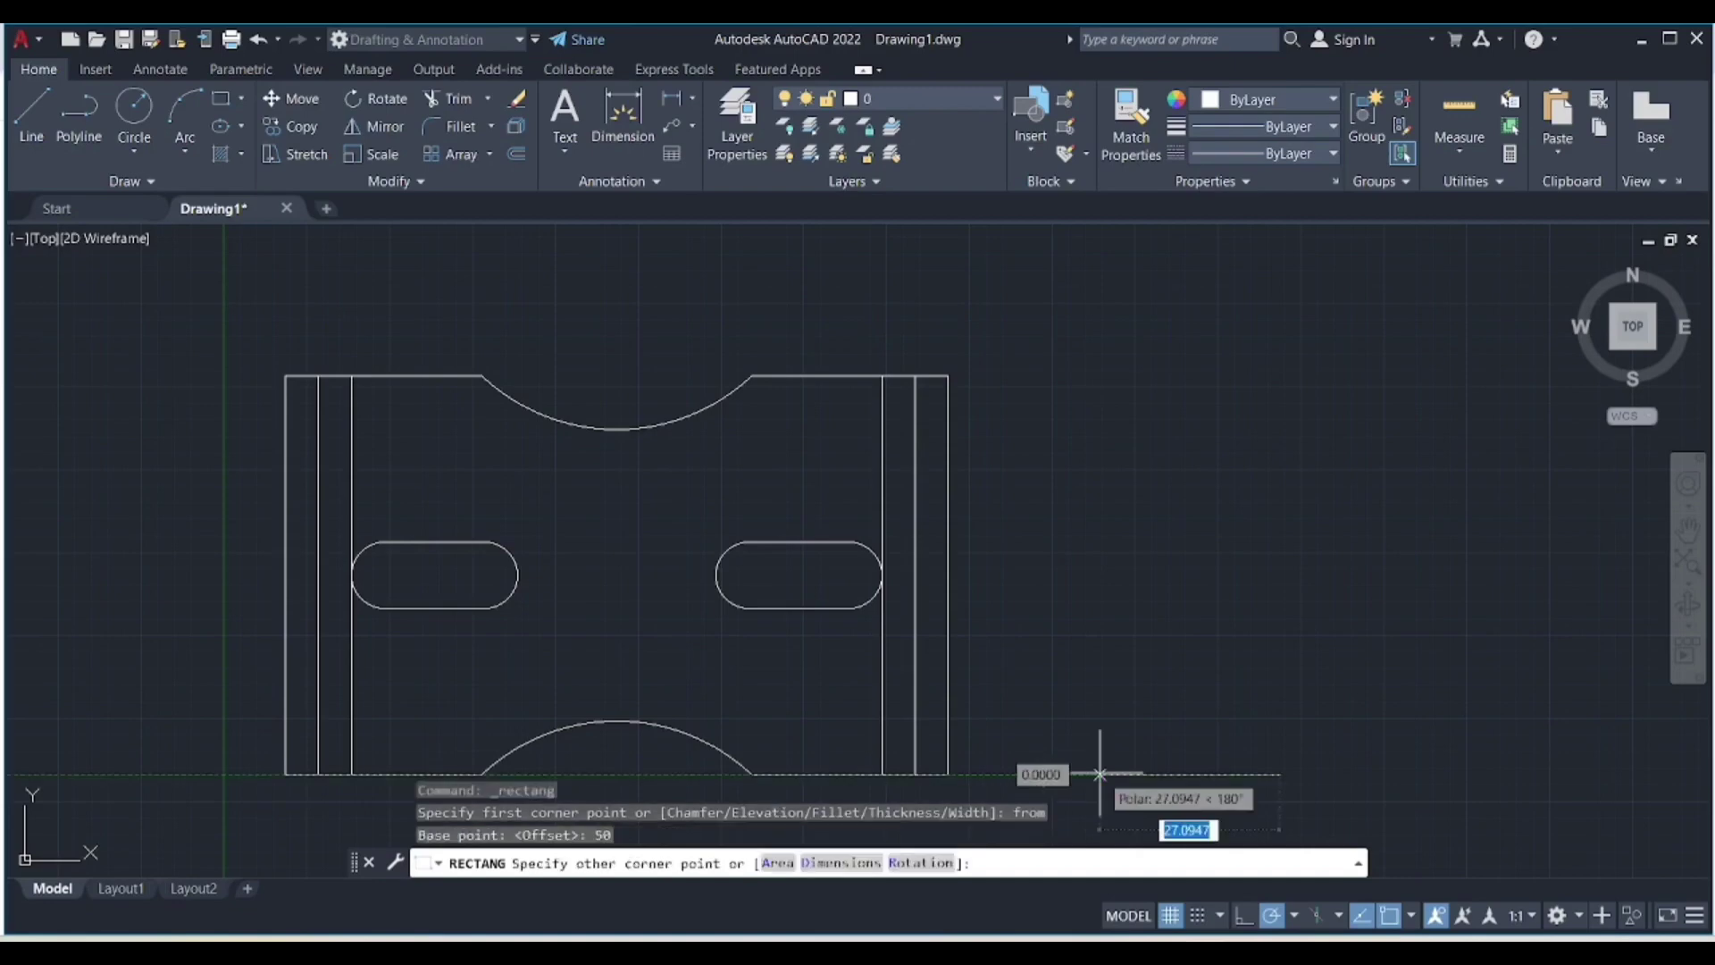
{"action": "type", "text": "@50,60"}
{"action": "key", "text": "Return"}
{"action": "type", "text": "c"}
{"action": "key", "text": "Return"}
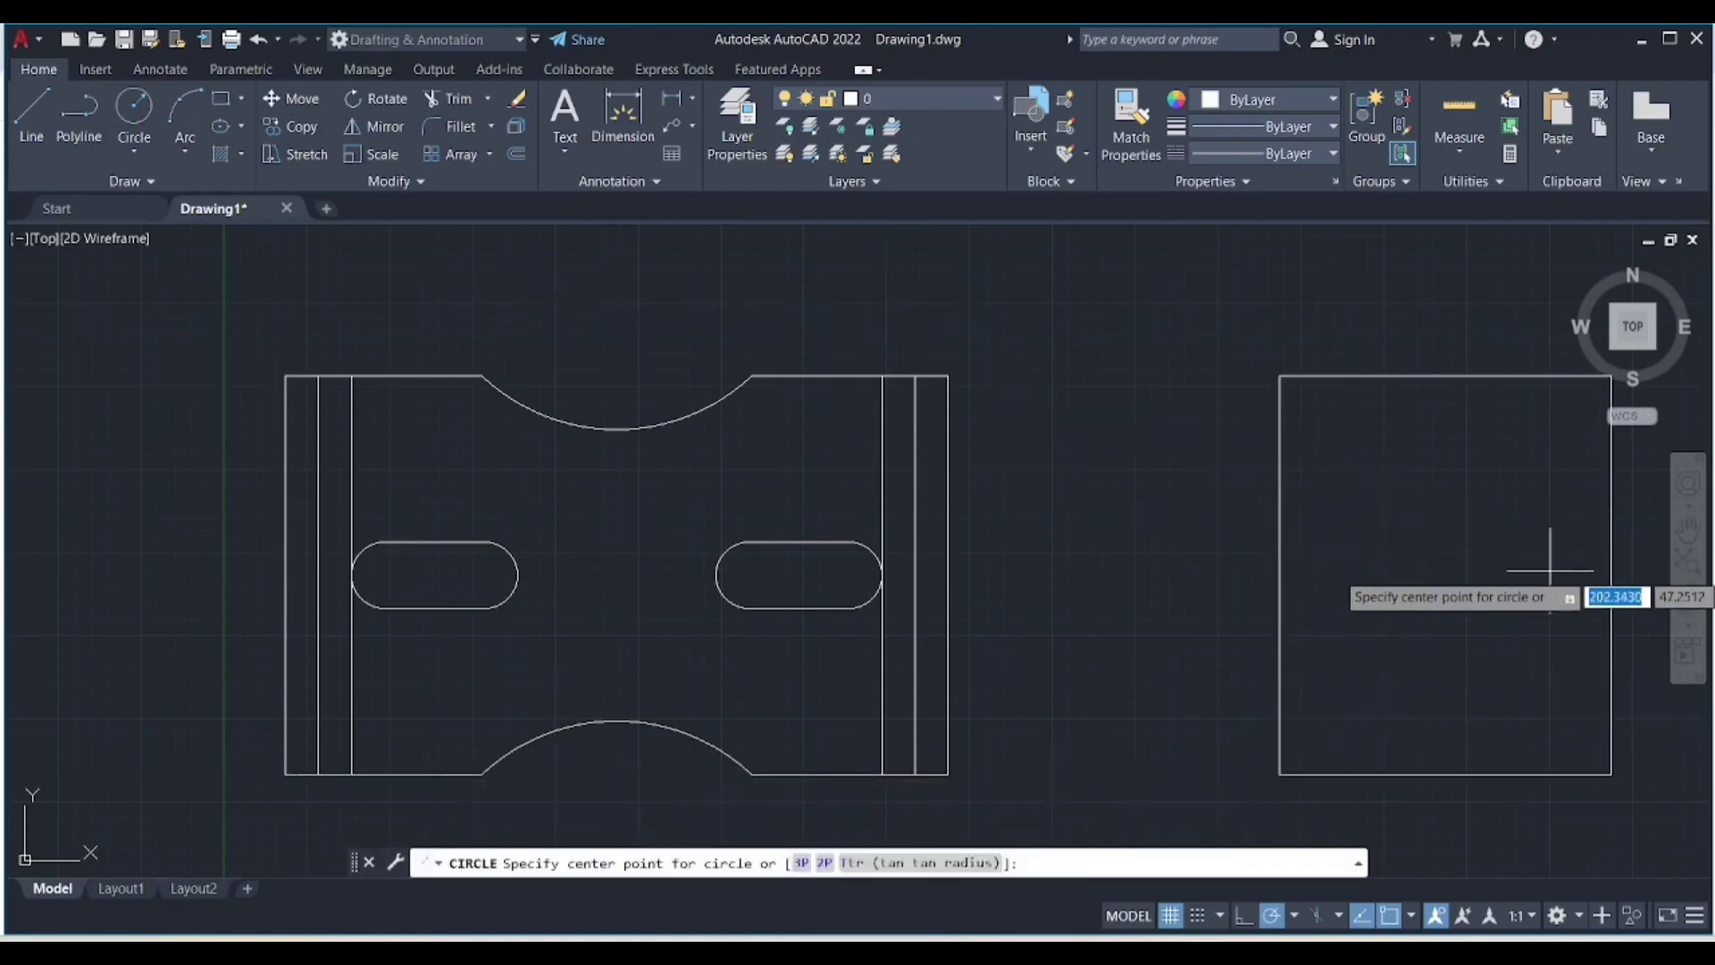
{"action": "left_click", "coordinate": [1412, 576]}
{"action": "type", "text": "30"}
{"action": "key", "text": "Return"}
{"action": "type", "text": "tr"}
{"action": "left_click", "coordinate": [1575, 688]}
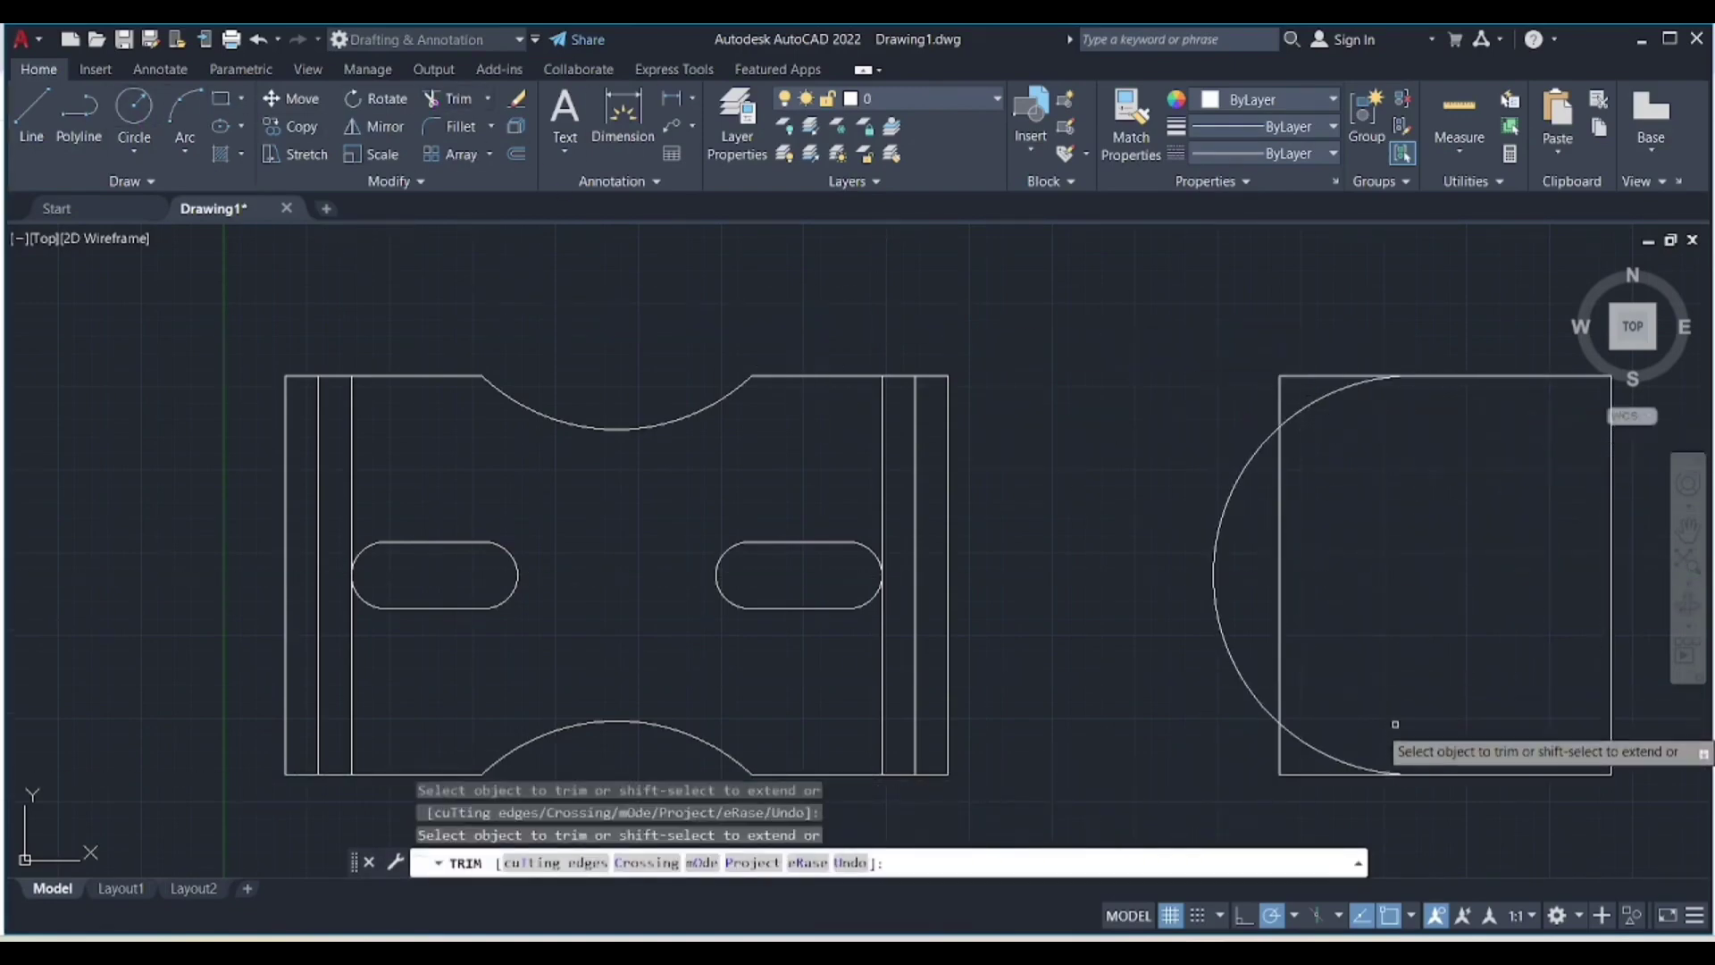
{"action": "key", "text": "Return"}
Draw two 30-unit horizontal lines spaced 6 apart for the central slot
{"action": "type", "text": "l"}
{"action": "key", "text": "Return"}
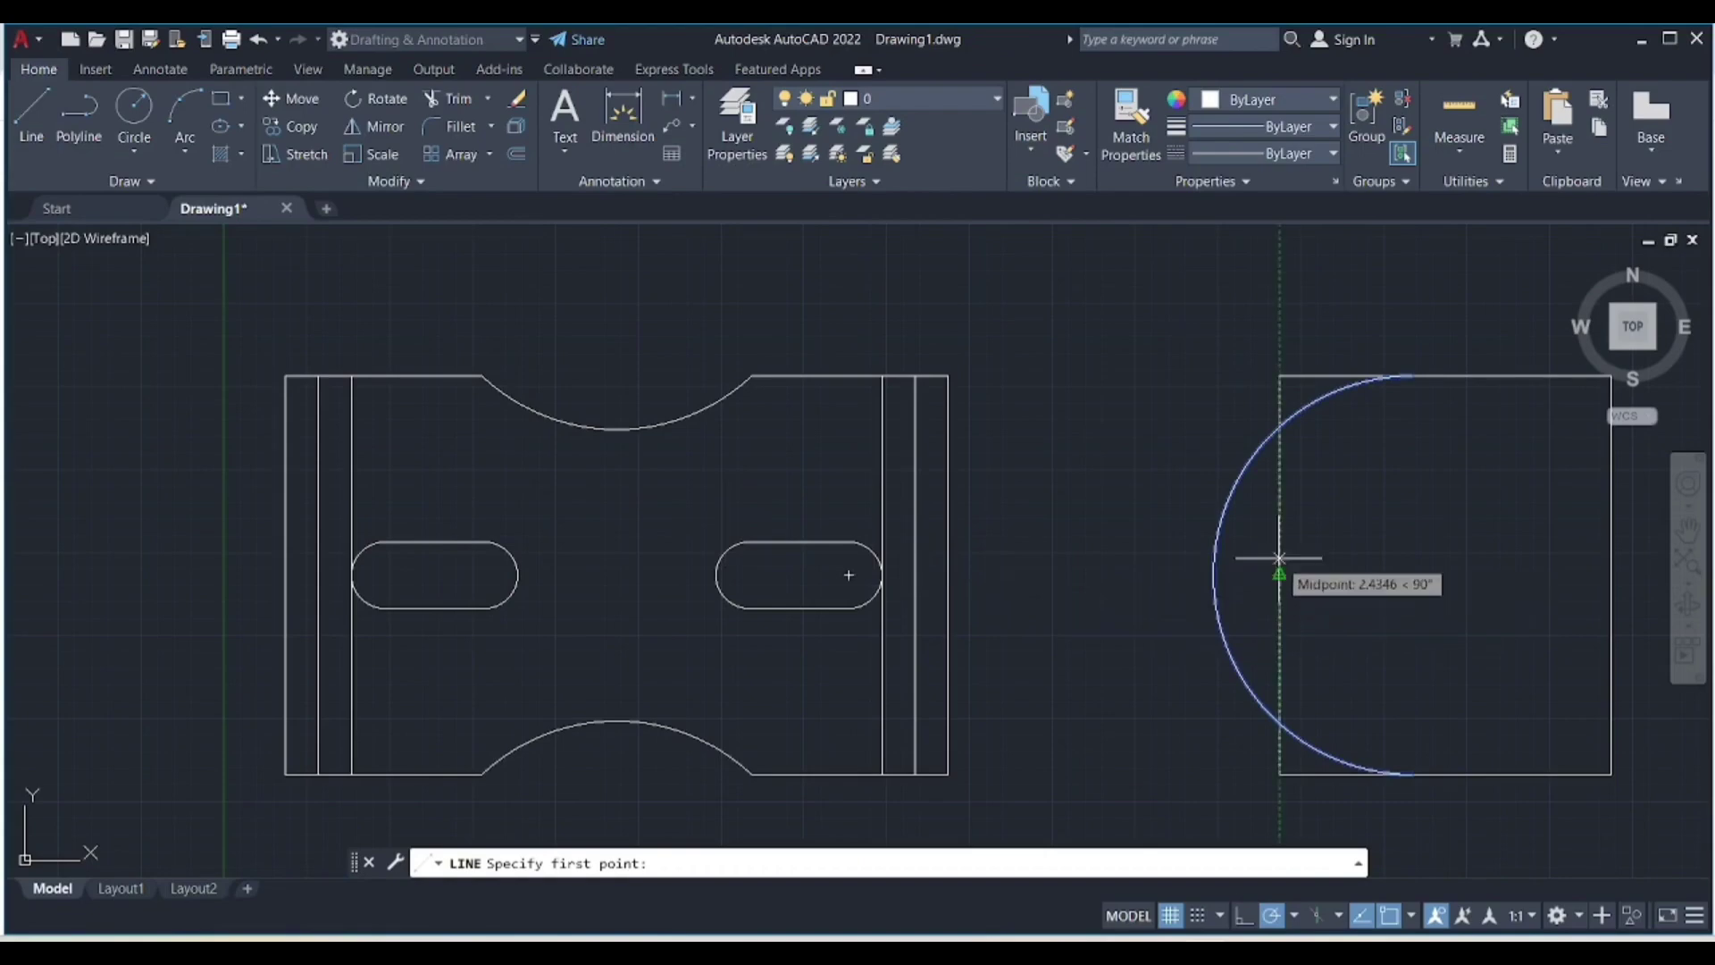
{"action": "left_click", "coordinate": [1280, 536]}
{"action": "type", "text": "30"}
{"action": "key", "text": "Return"}
{"action": "key", "text": "Return"}
{"action": "key", "text": "Return"}
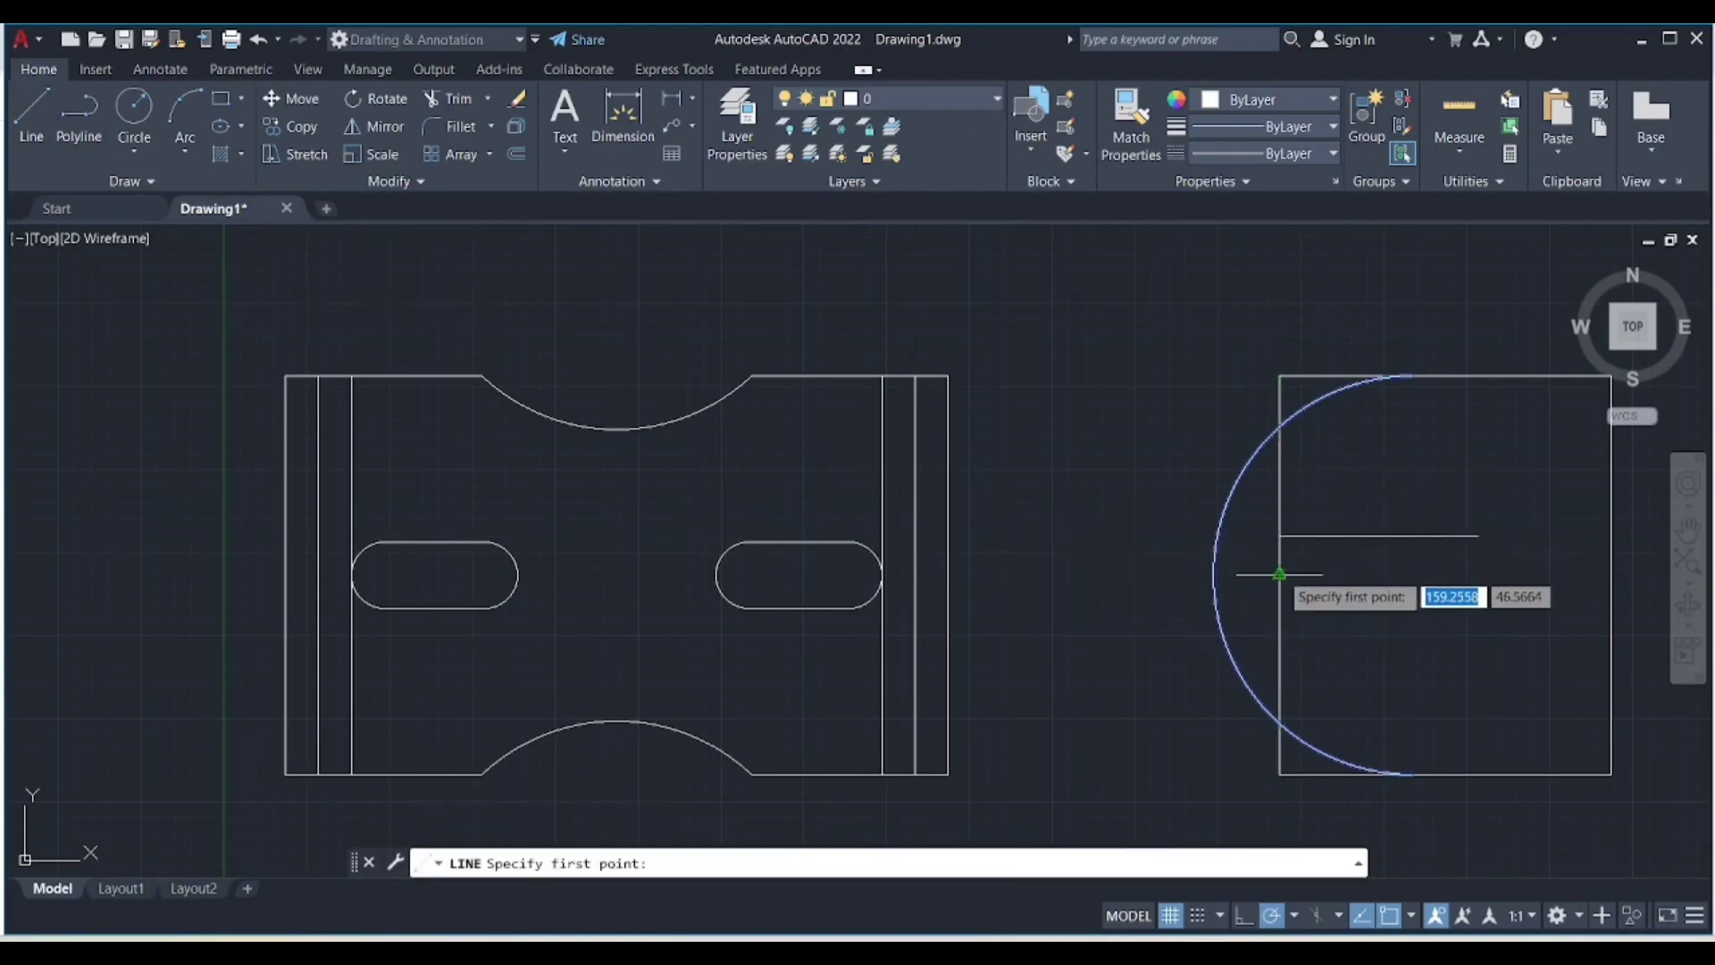
{"action": "type", "text": "6"}
Add a radius 10 circle in the side view
{"action": "key", "text": "Return"}
{"action": "type", "text": "30"}
{"action": "key", "text": "Return"}
{"action": "key", "text": "Escape"}
{"action": "type", "text": "c"}
{"action": "key", "text": "Return"}
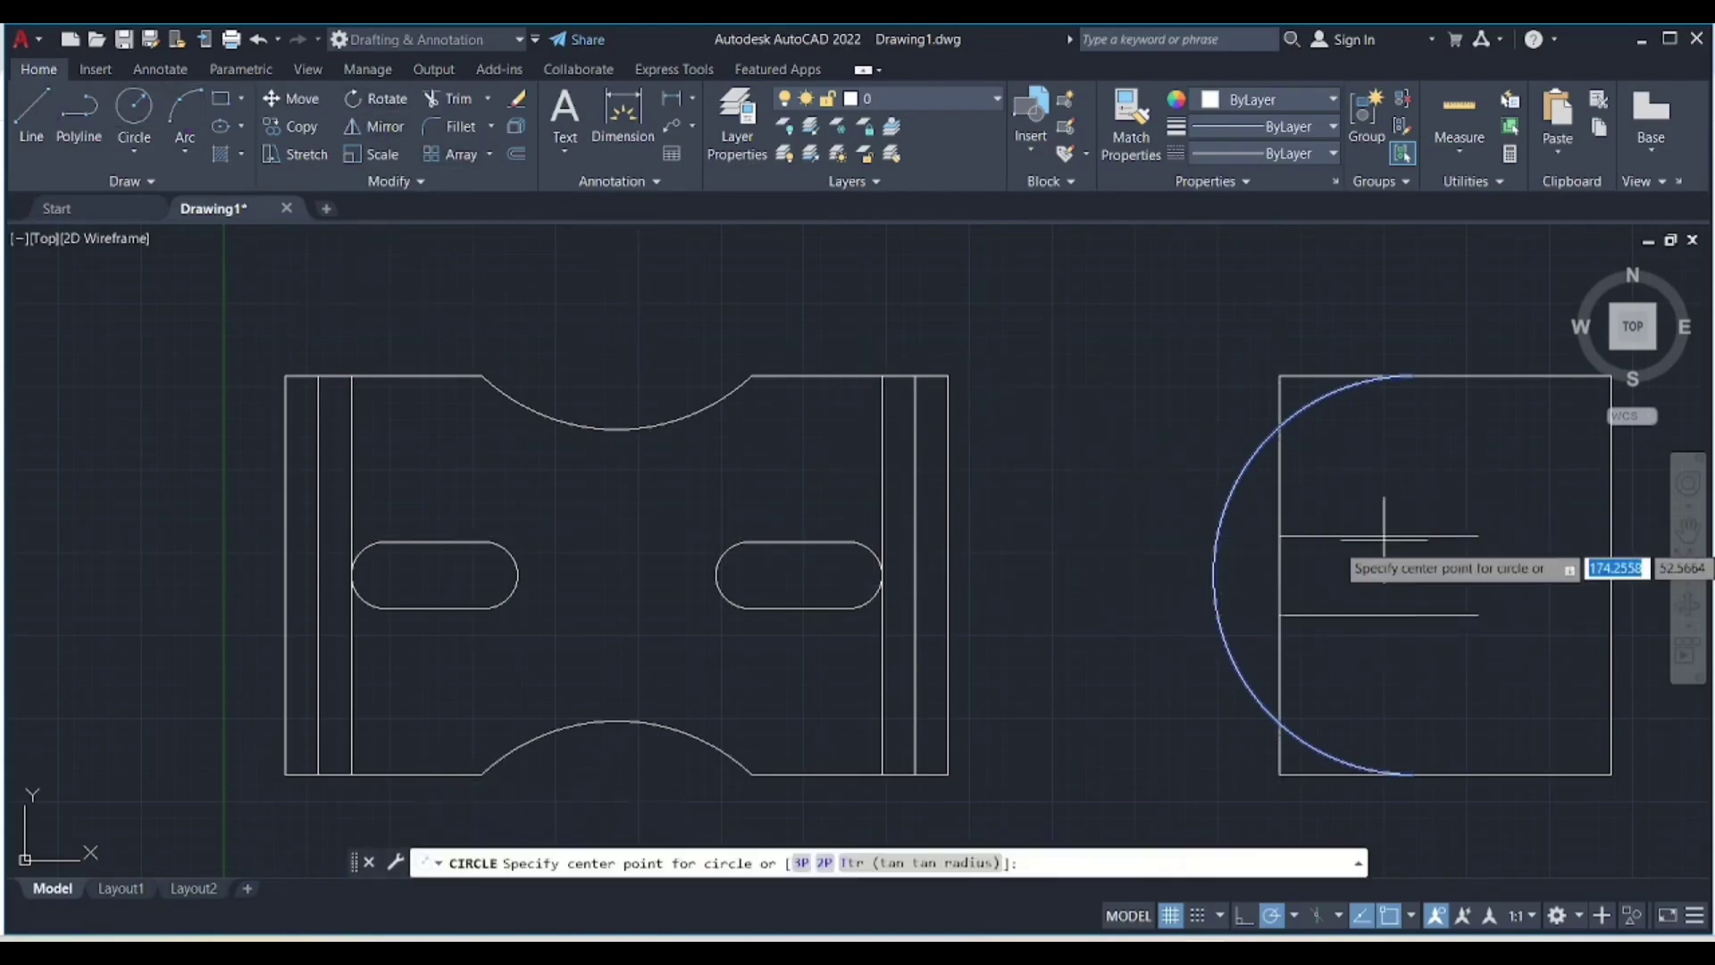
{"action": "type", "text": "30"}
{"action": "key", "text": "Return"}
{"action": "type", "text": "10"}
{"action": "key", "text": "Return"}
{"action": "type", "text": "tr"}
{"action": "key", "text": "Return"}
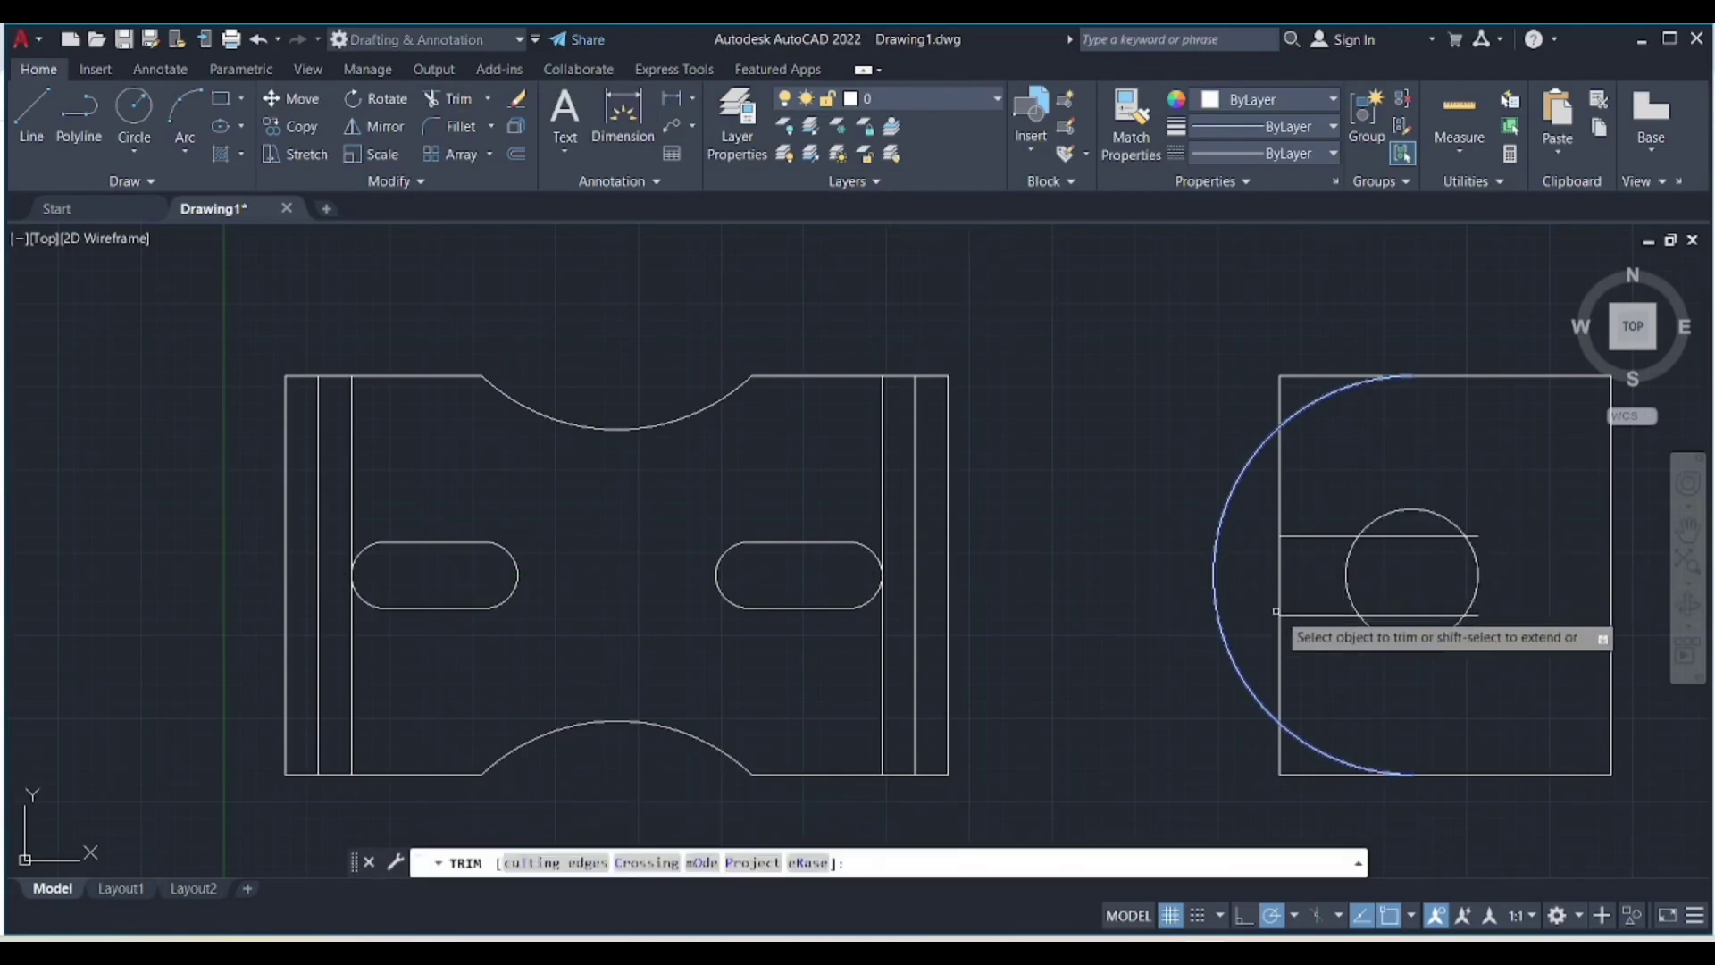
{"action": "key", "text": "Escape"}
{"action": "type", "text": "l"}
{"action": "key", "text": "Return"}
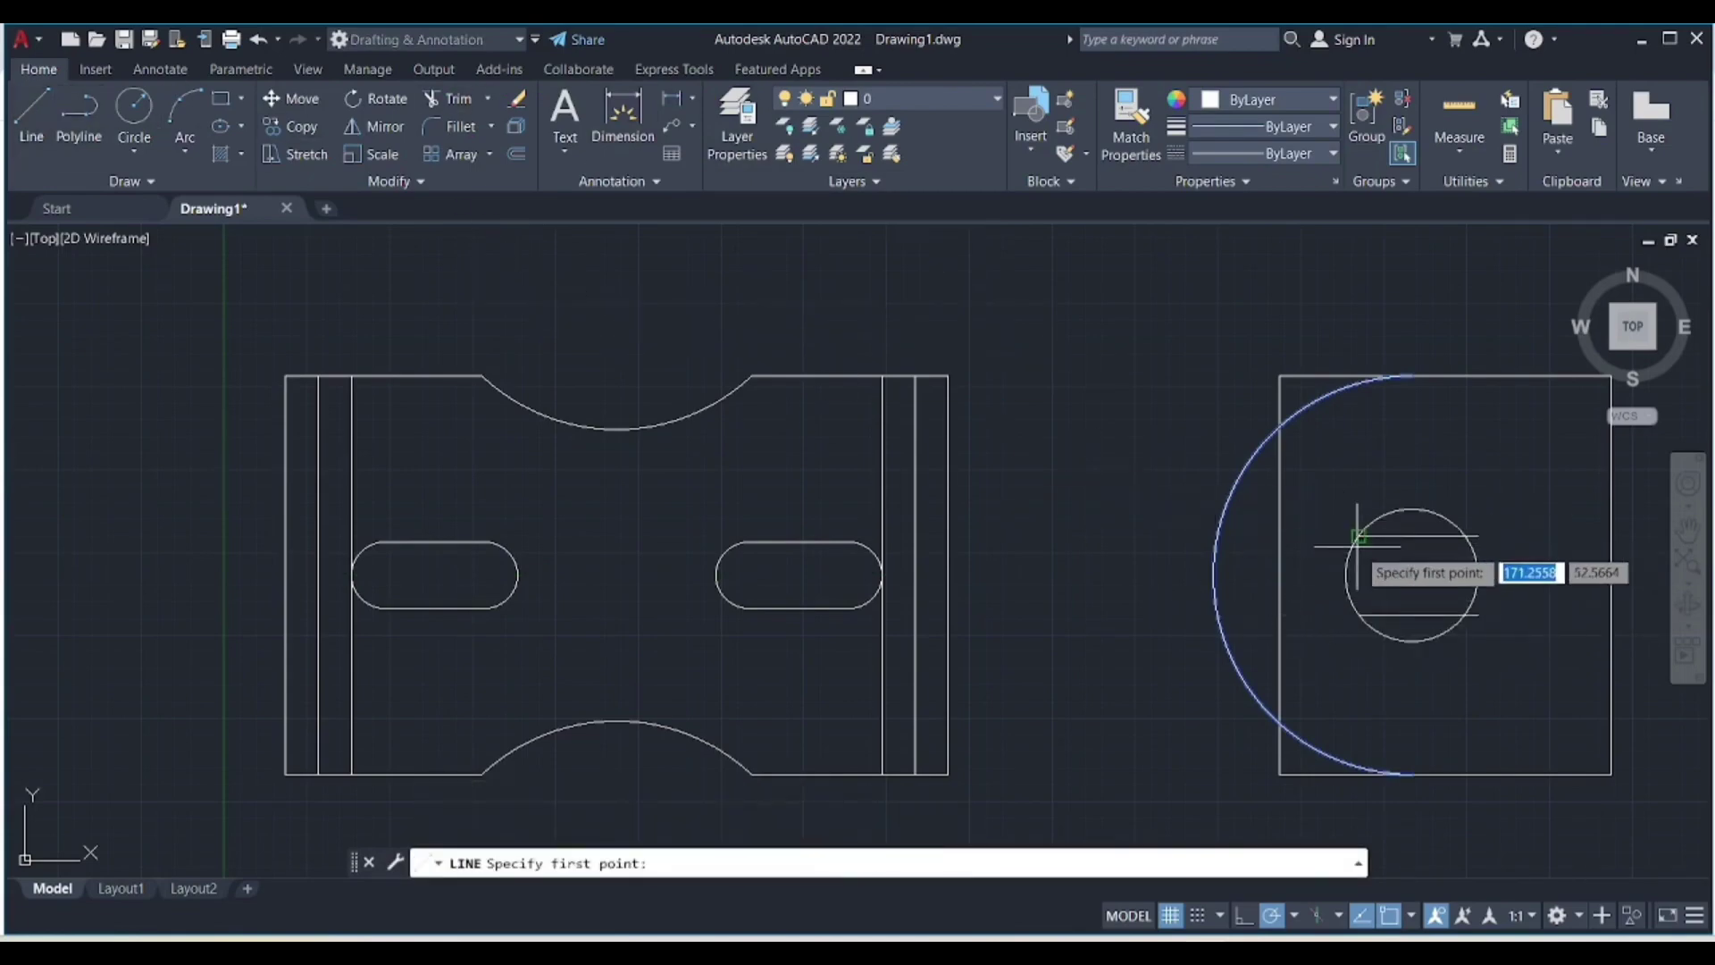
Trim the rectangle edge inside the arc and add a short vertical line
{"action": "left_click", "coordinate": [1358, 537]}
{"action": "key", "text": "Escape"}
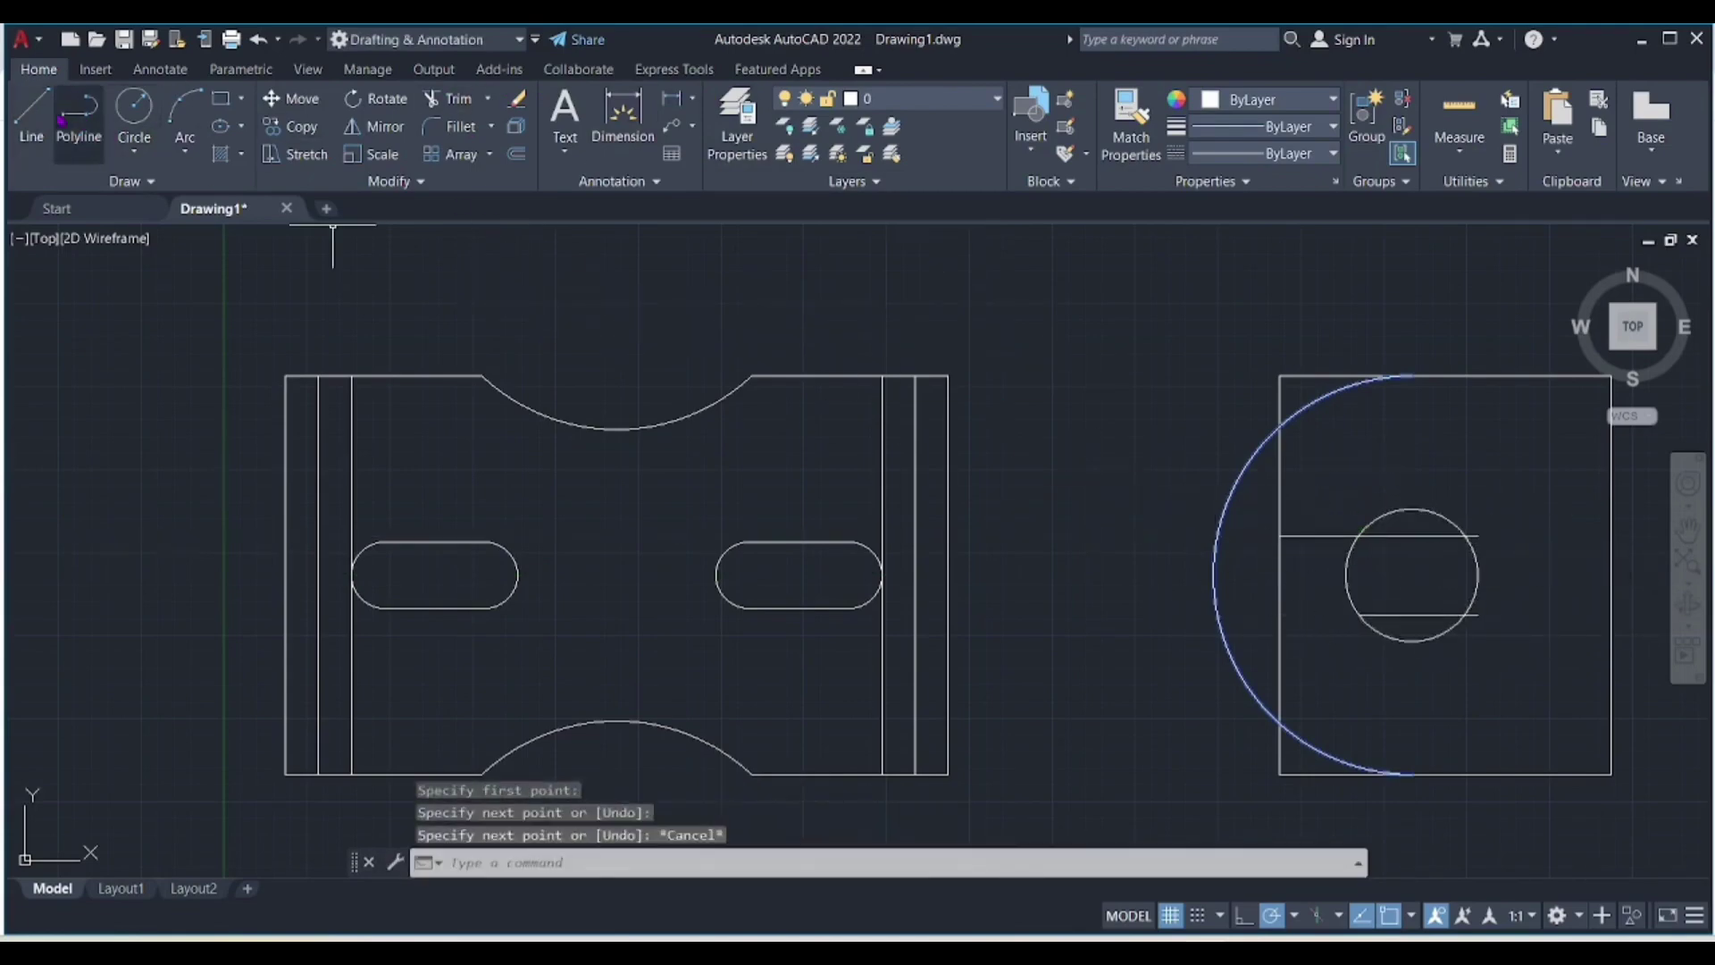
{"action": "key", "text": "Return"}
{"action": "key", "text": "Escape"}
{"action": "left_click", "coordinate": [447, 99]}
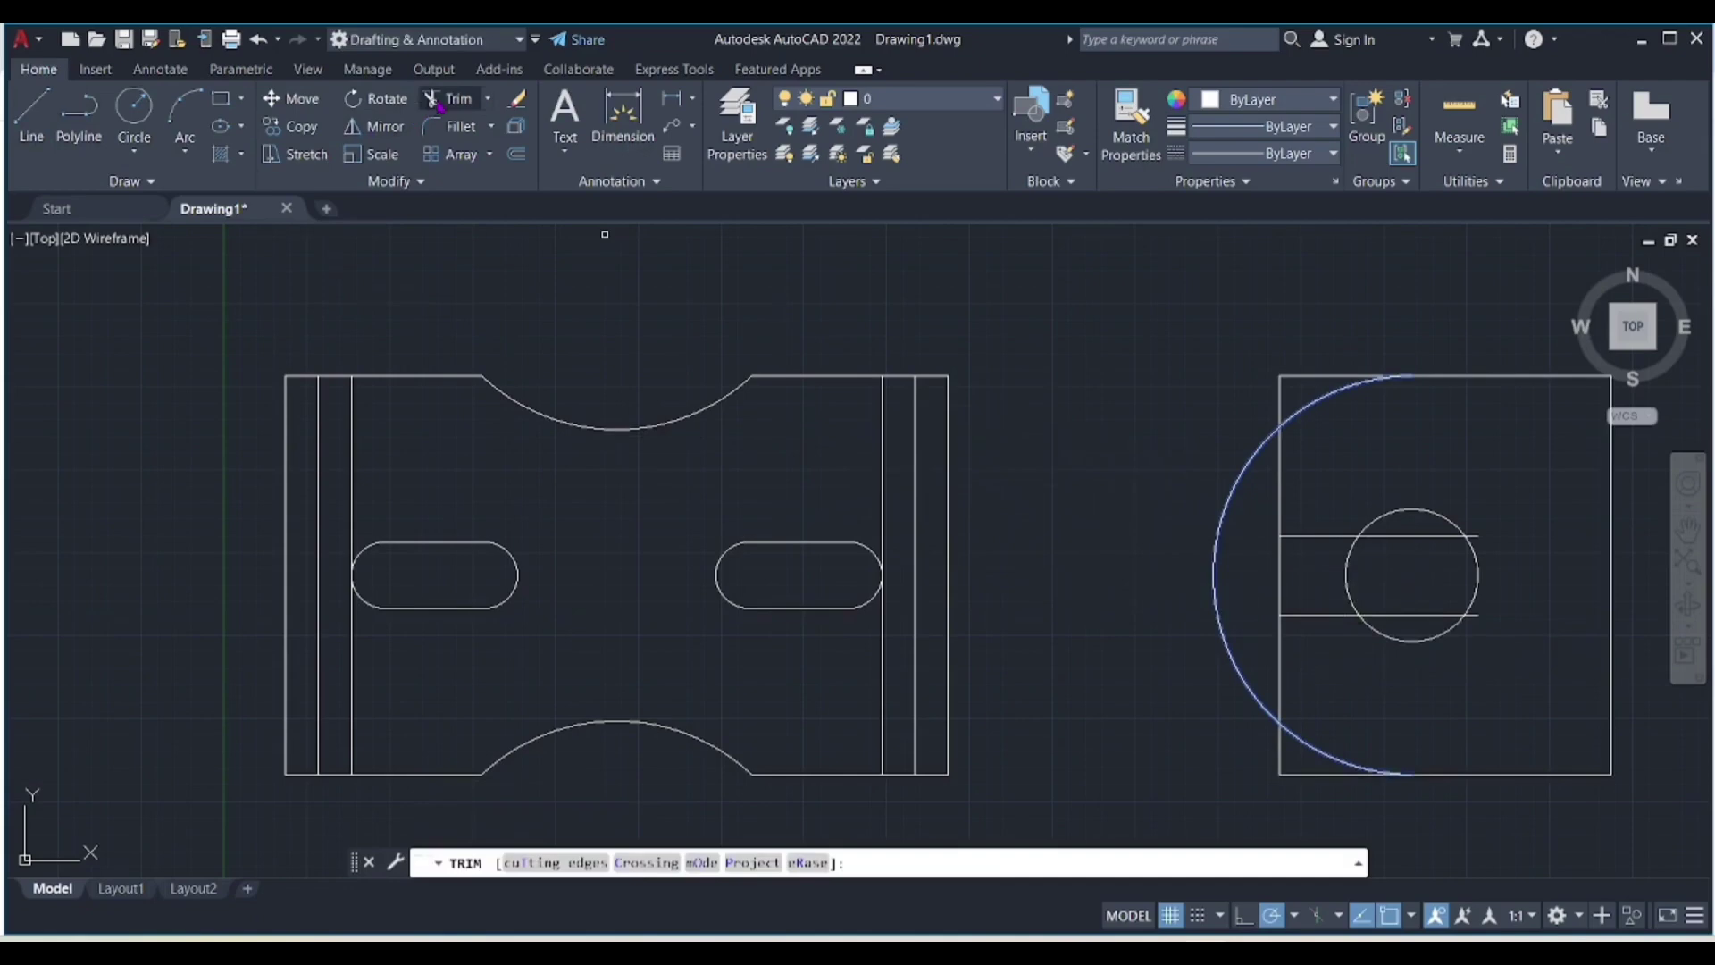
{"action": "left_click", "coordinate": [1275, 567]}
{"action": "left_click", "coordinate": [52, 123]}
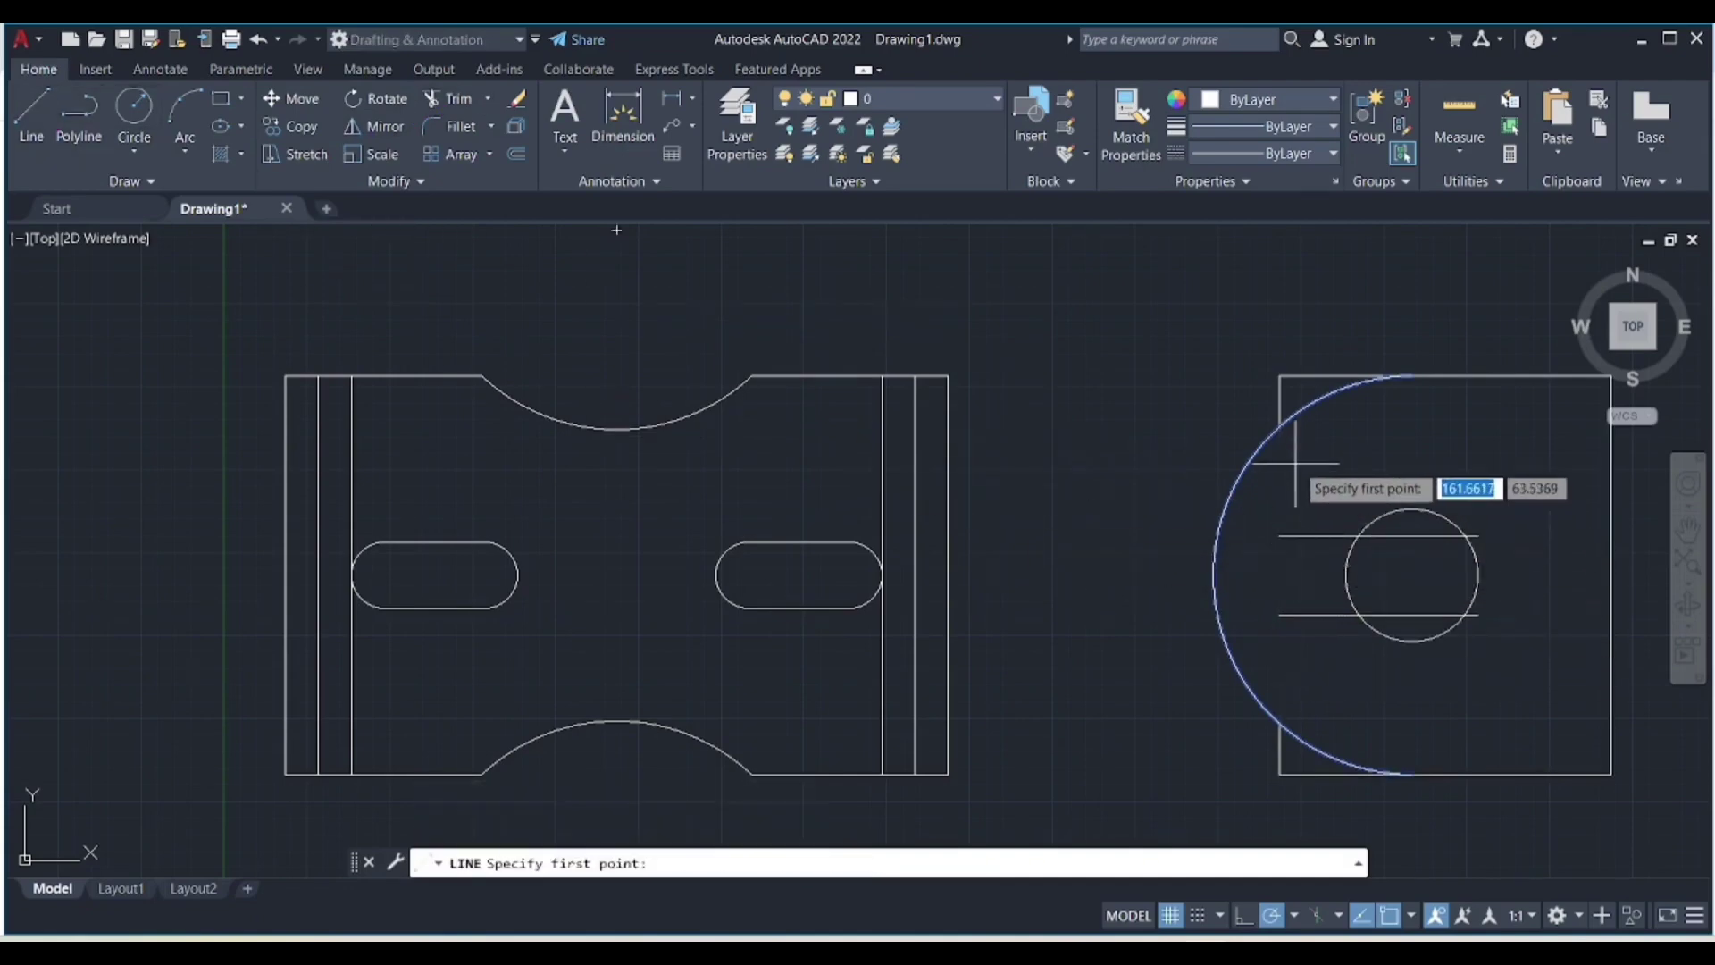
{"action": "left_click", "coordinate": [1280, 438]}
{"action": "key", "text": "Return"}
Fillet the two horizontal slot lines into a semicircular end
{"action": "key", "text": "Return"}
{"action": "left_click", "coordinate": [1280, 615]}
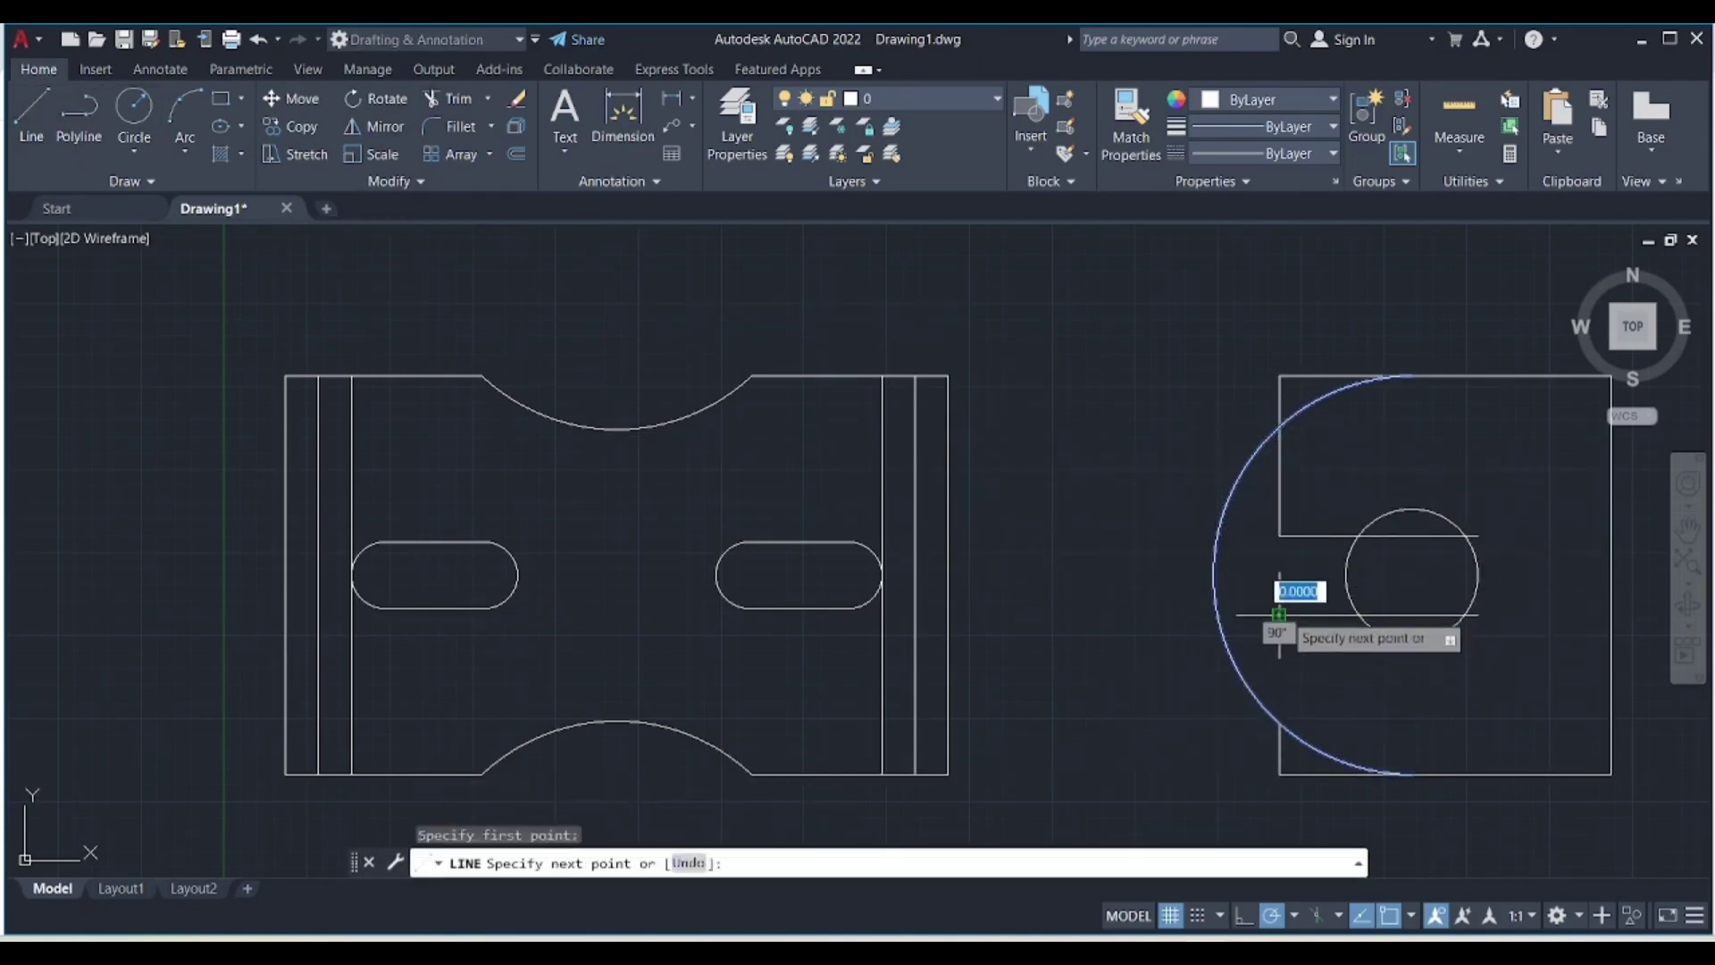
{"action": "key", "text": "Escape"}
{"action": "type", "text": "f"}
{"action": "key", "text": "Return"}
{"action": "left_click", "coordinate": [1473, 534]}
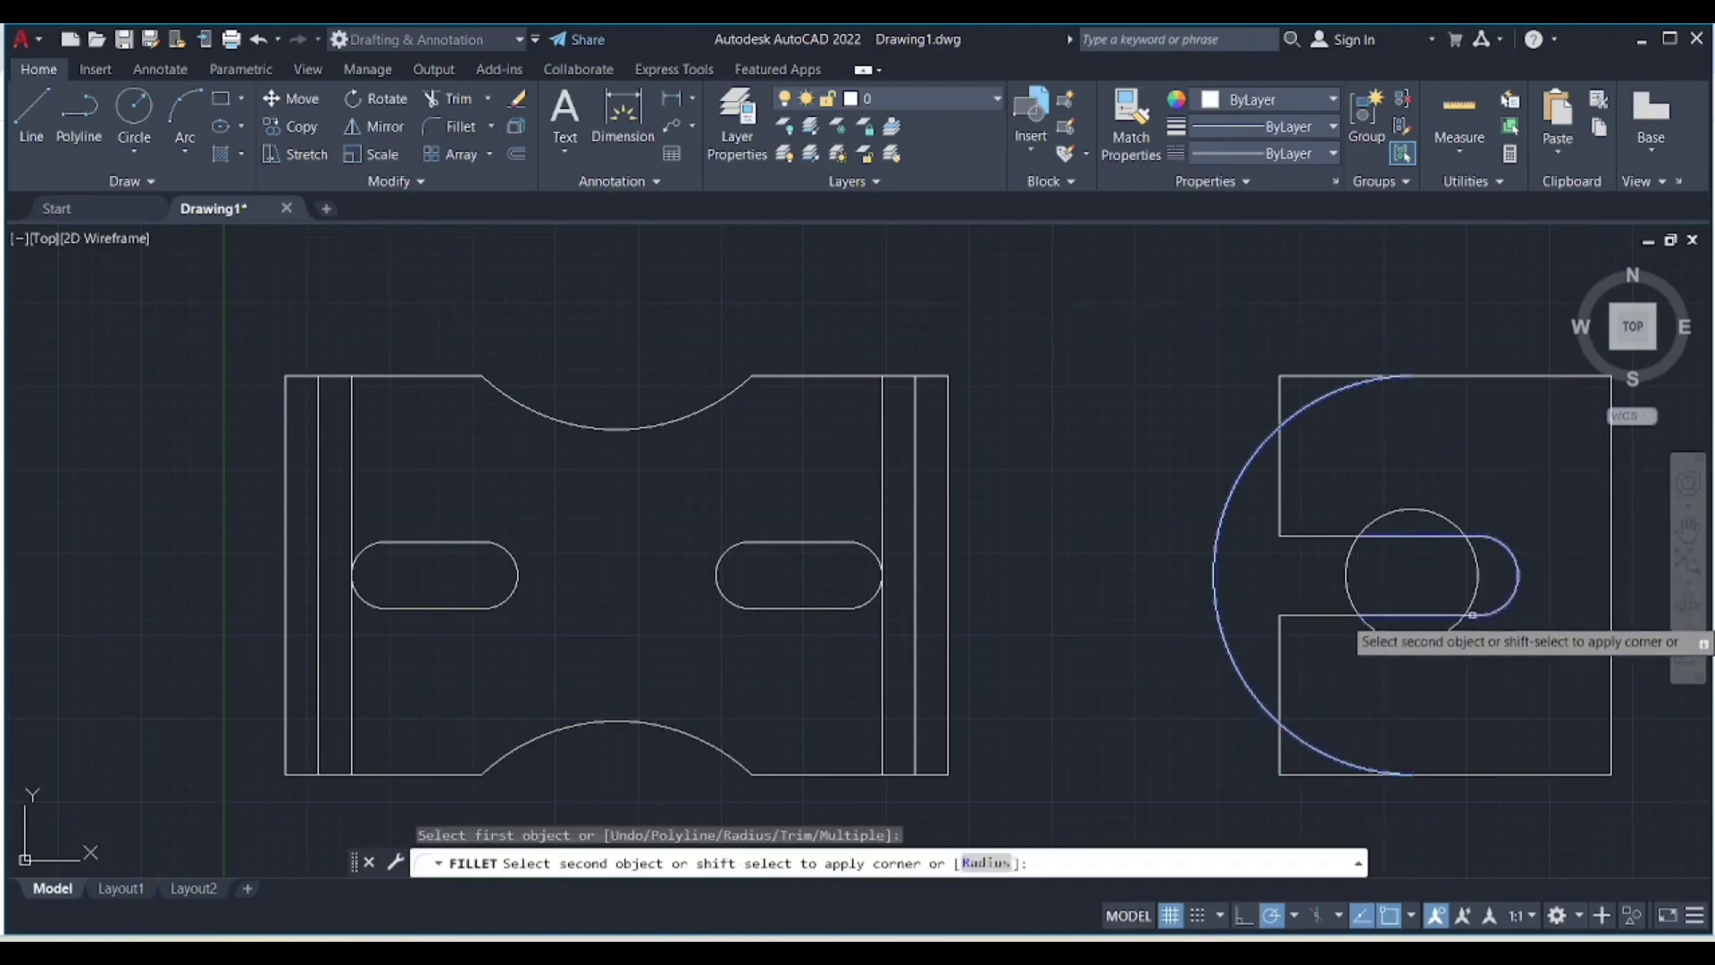
{"action": "left_click", "coordinate": [1473, 615]}
{"action": "type", "text": "tr"}
{"action": "key", "text": "Return"}
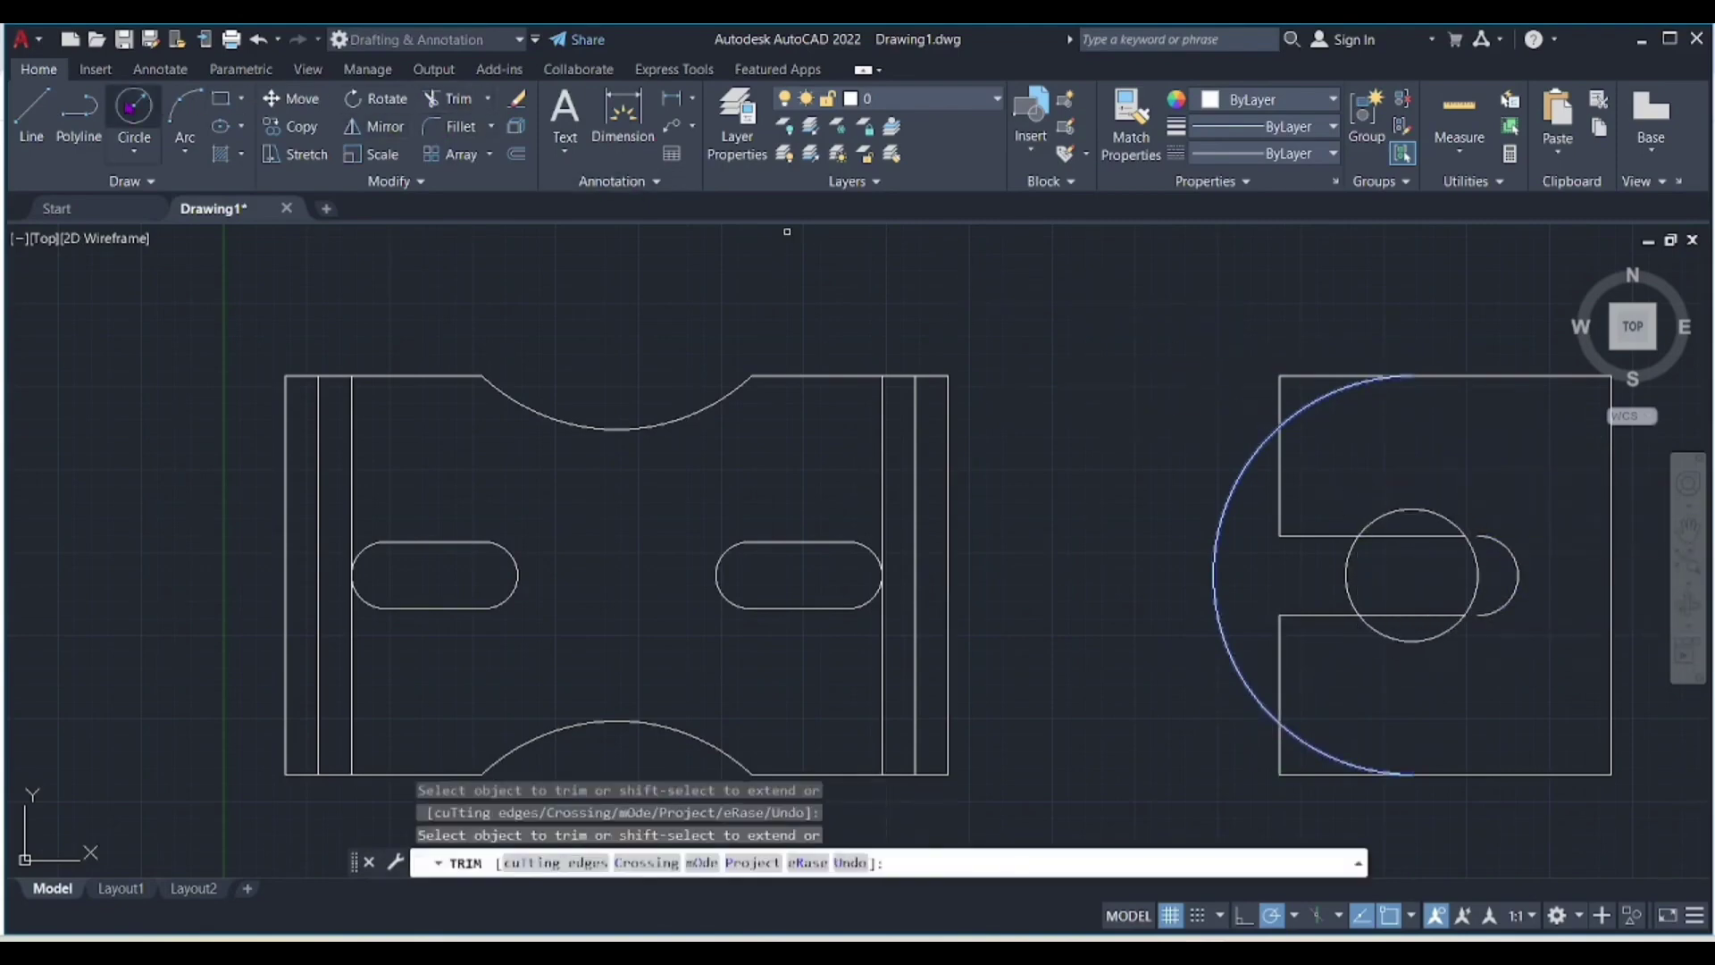
{"action": "key", "text": "Escape"}
{"action": "type", "text": "l"}
{"action": "key", "text": "Return"}
Draw a 20-unit diagonal at 135° from the circle centre and an R2.8 hole at its end
{"action": "left_click", "coordinate": [1391, 531]}
{"action": "key", "text": "Escape"}
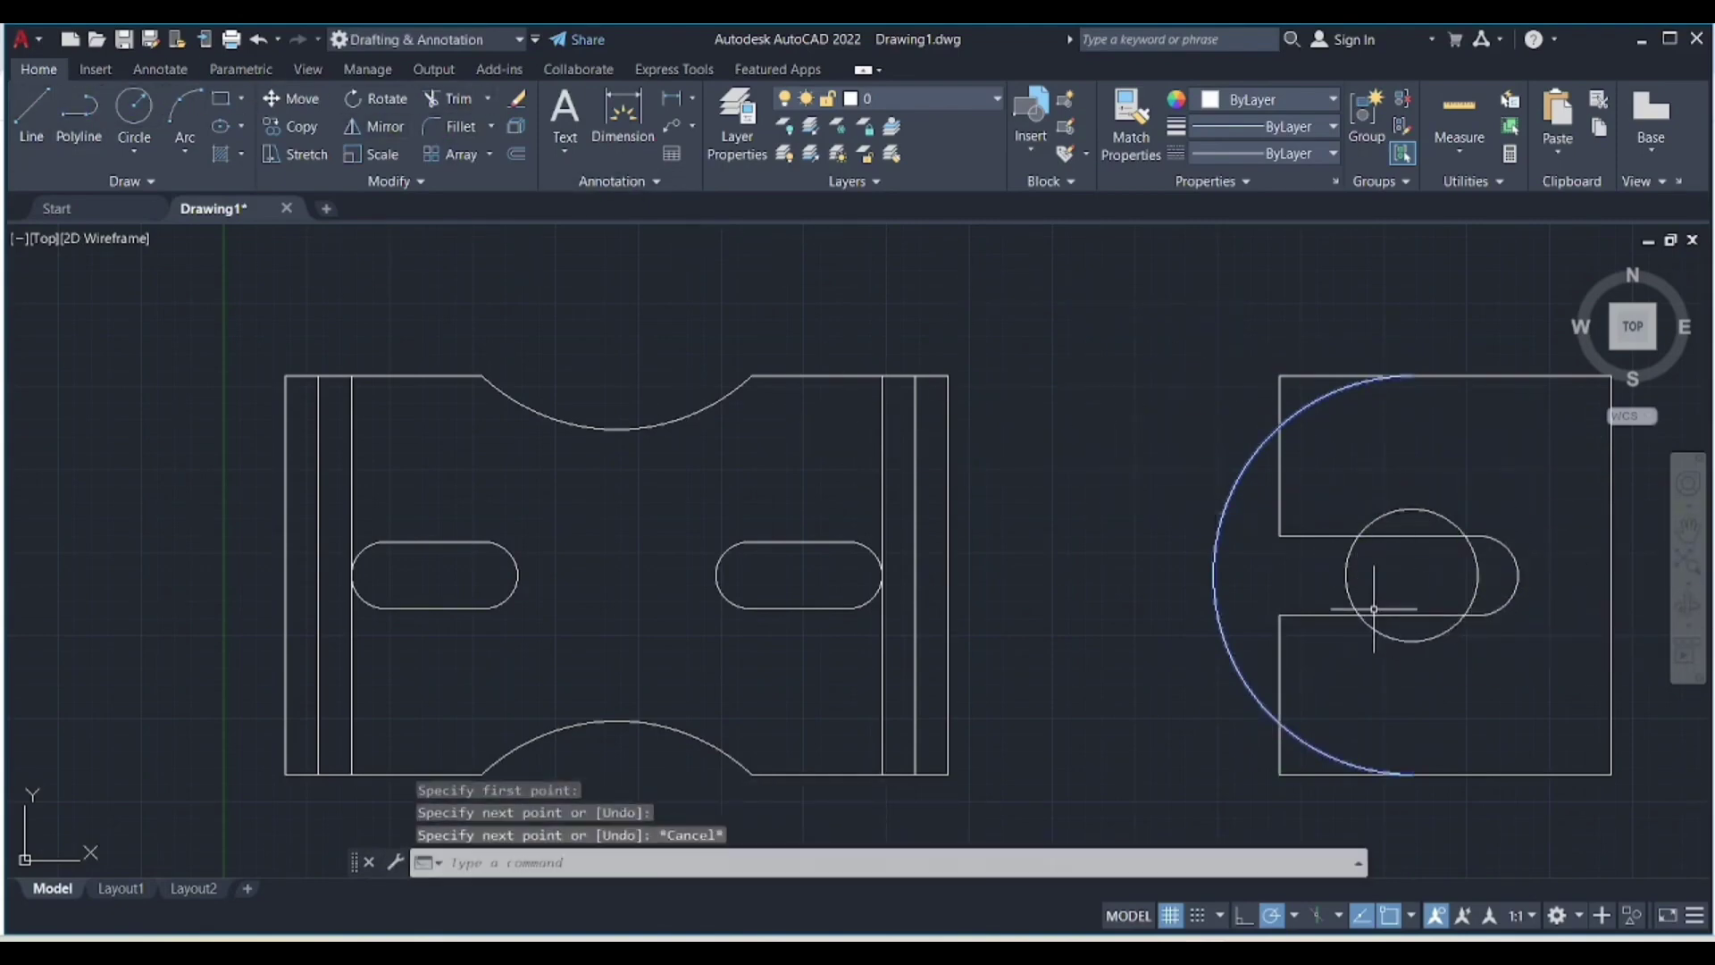
{"action": "type", "text": "l"}
{"action": "key", "text": "Return"}
{"action": "left_click", "coordinate": [1412, 575]}
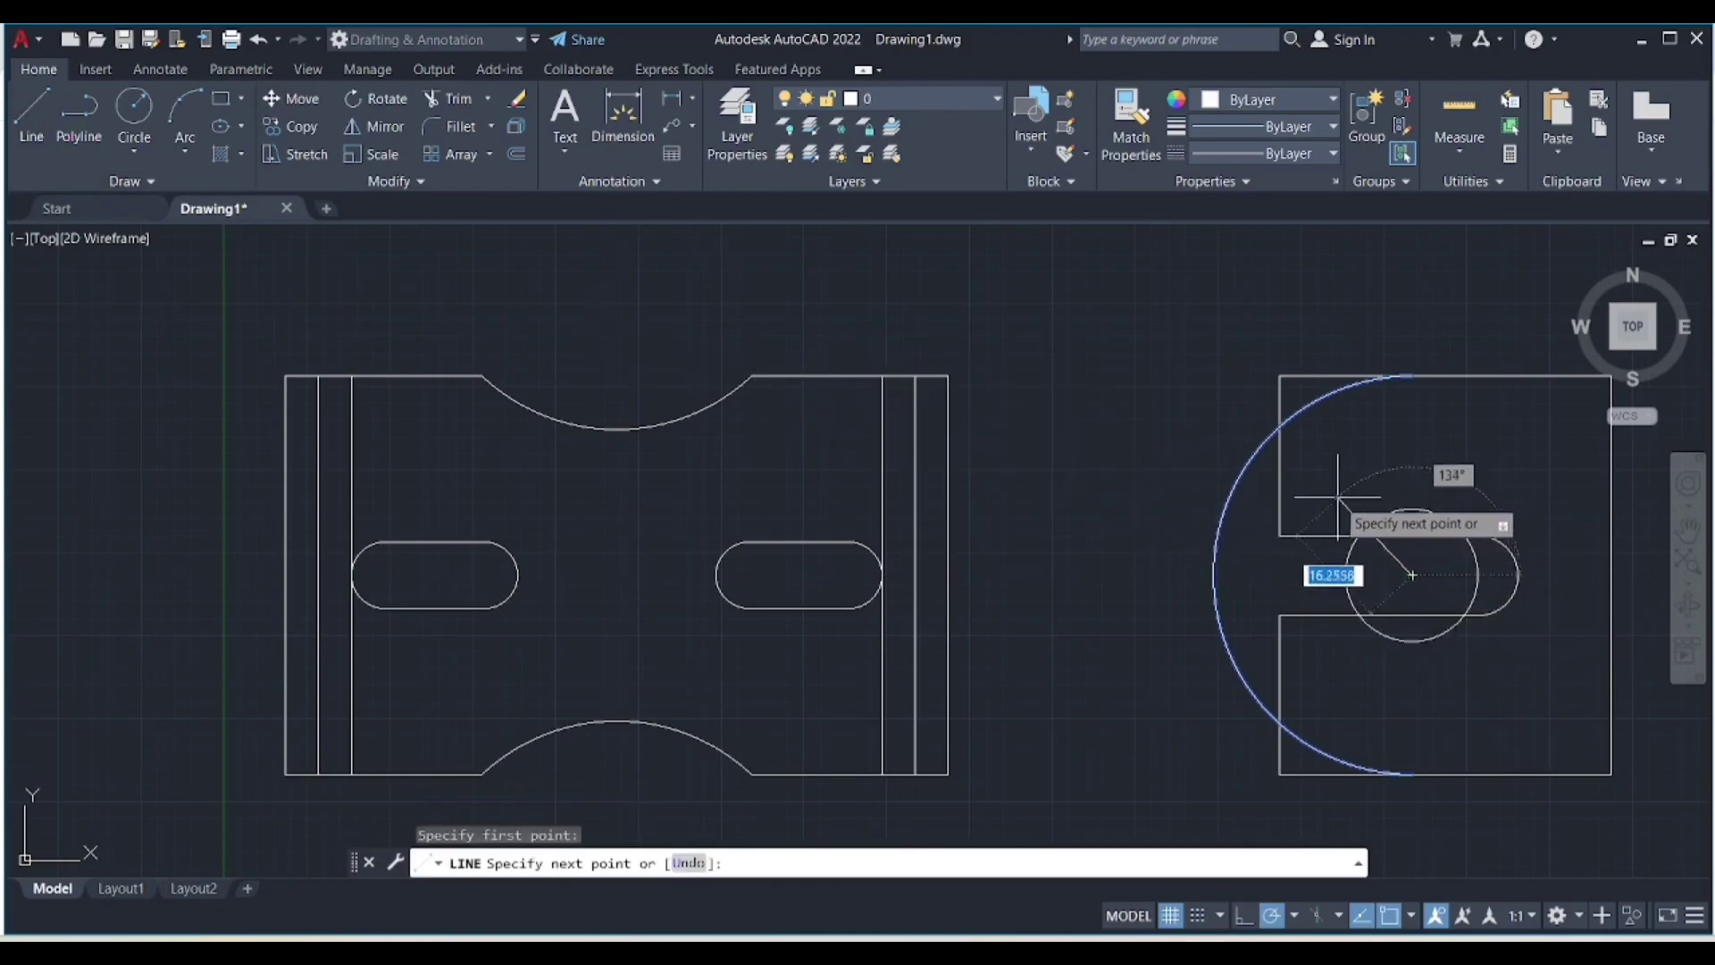
{"action": "type", "text": "20"}
{"action": "key", "text": "Return"}
{"action": "key", "text": "Escape"}
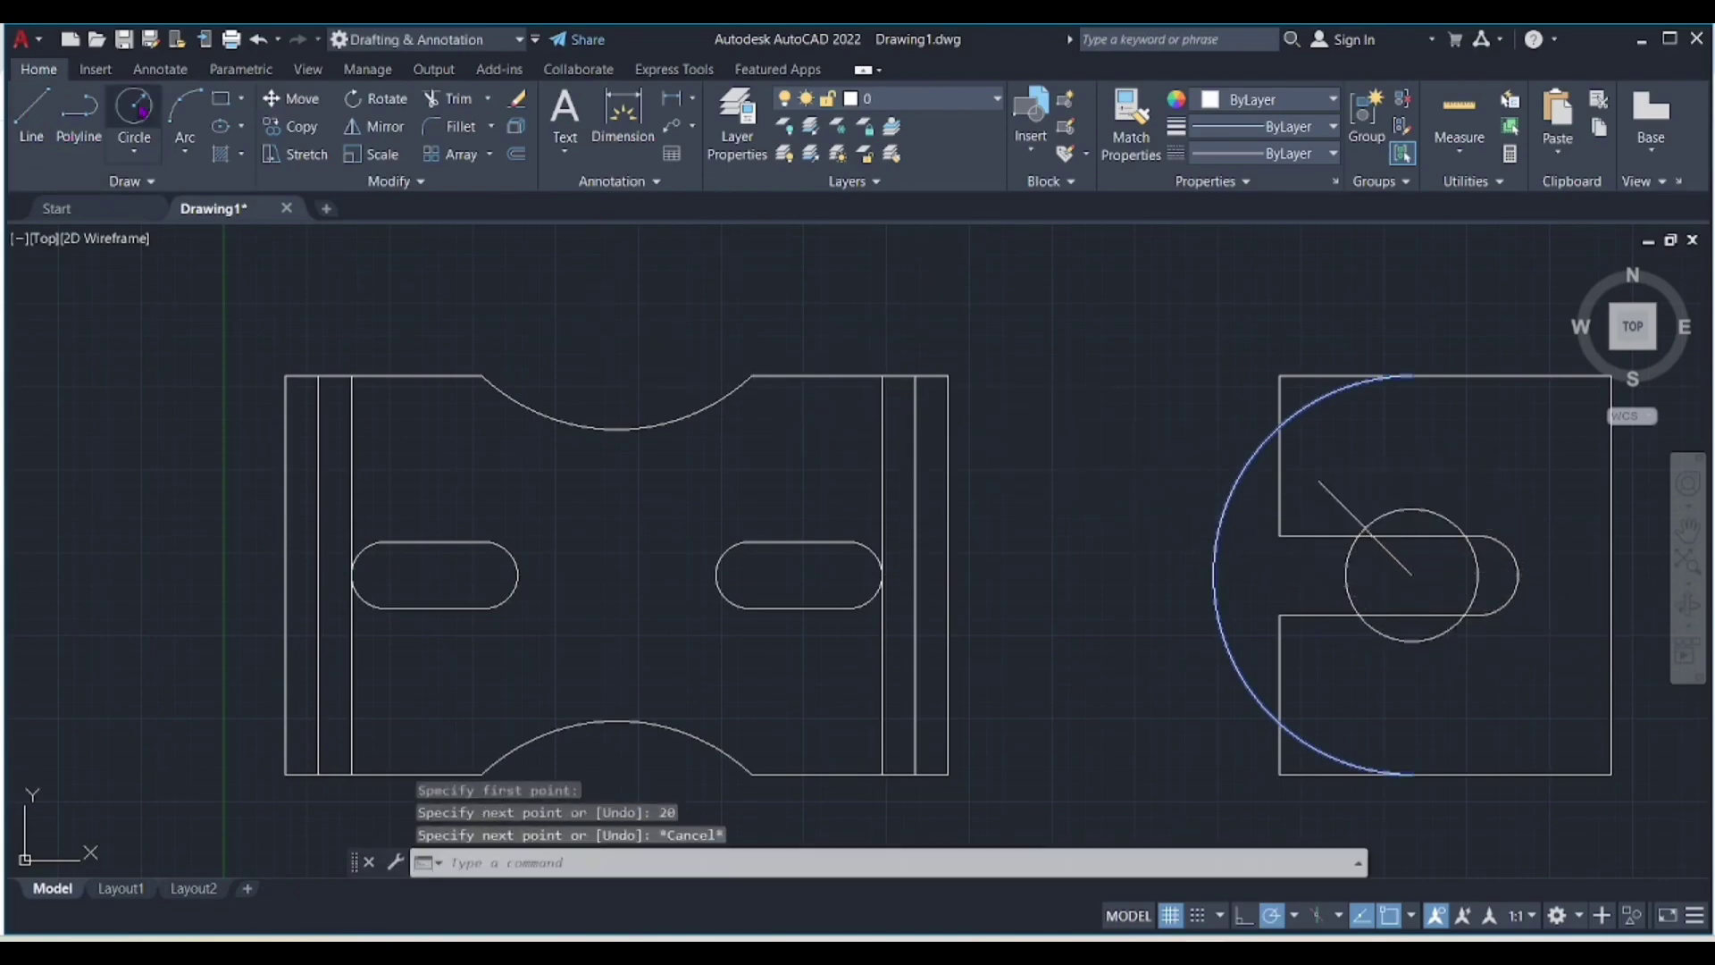
{"action": "type", "text": "c"}
{"action": "key", "text": "Return"}
{"action": "left_click", "coordinate": [1318, 482]}
{"action": "type", "text": ".8"}
{"action": "key", "text": "Return"}
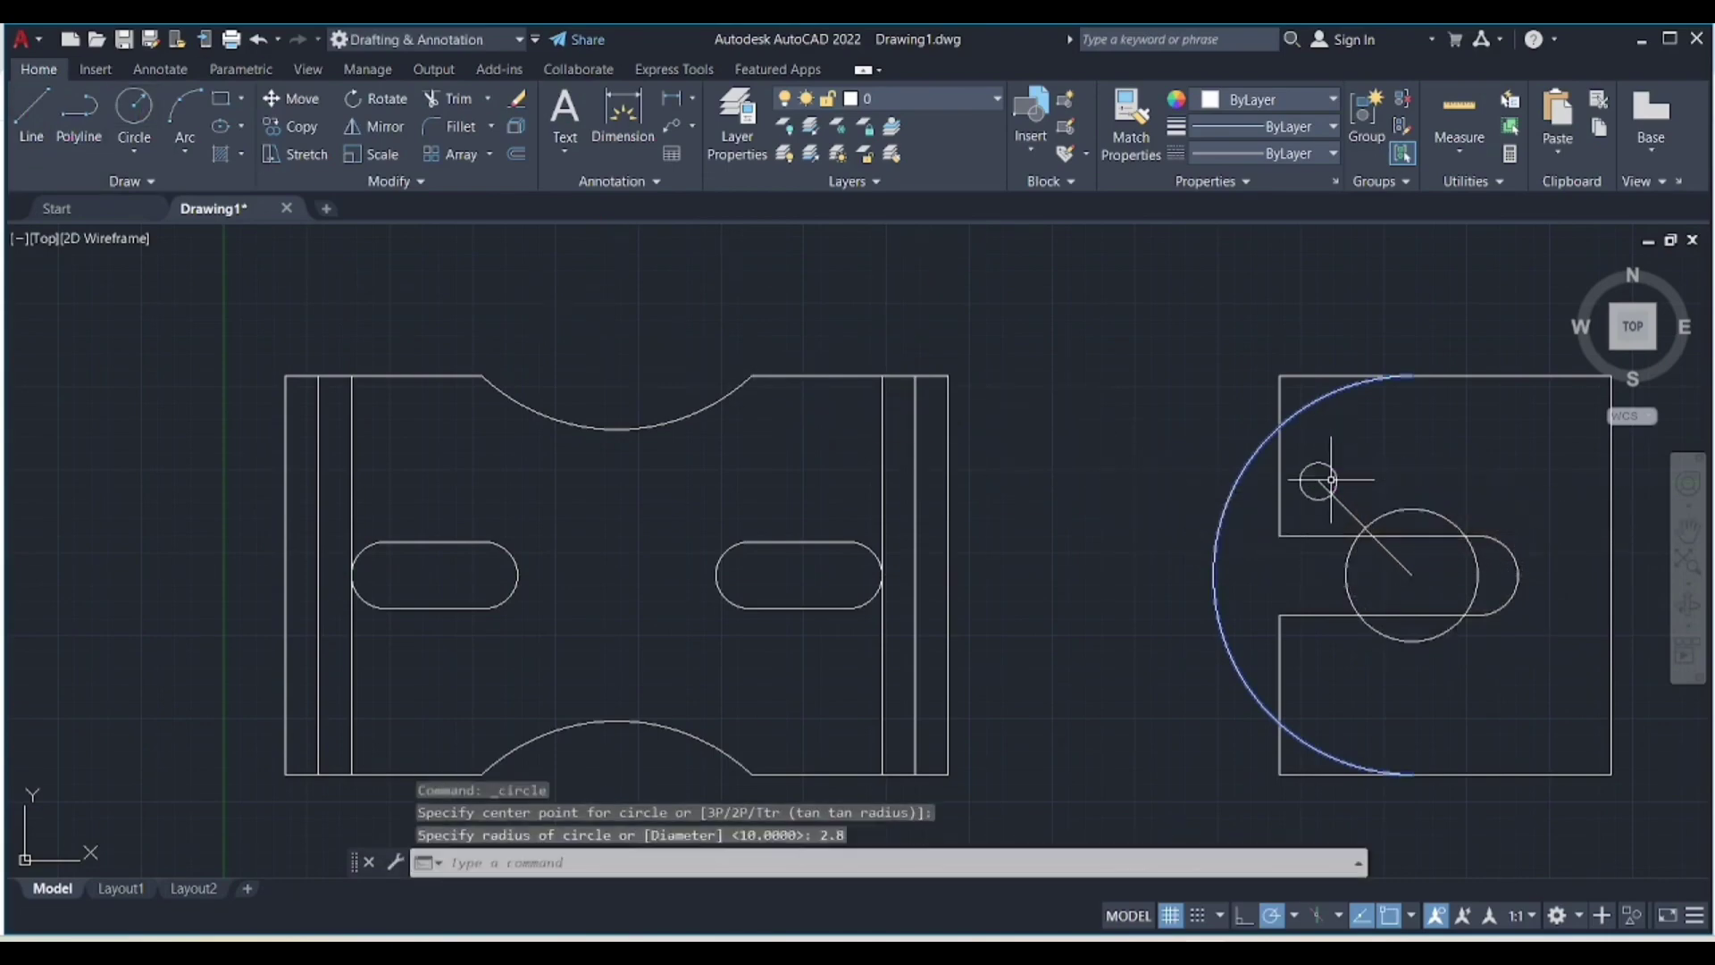
Mirror the small hole across a vertical axis through the large circle centre
{"action": "left_click", "coordinate": [1331, 467]}
{"action": "left_click", "coordinate": [375, 126]}
{"action": "left_click", "coordinate": [1411, 574]}
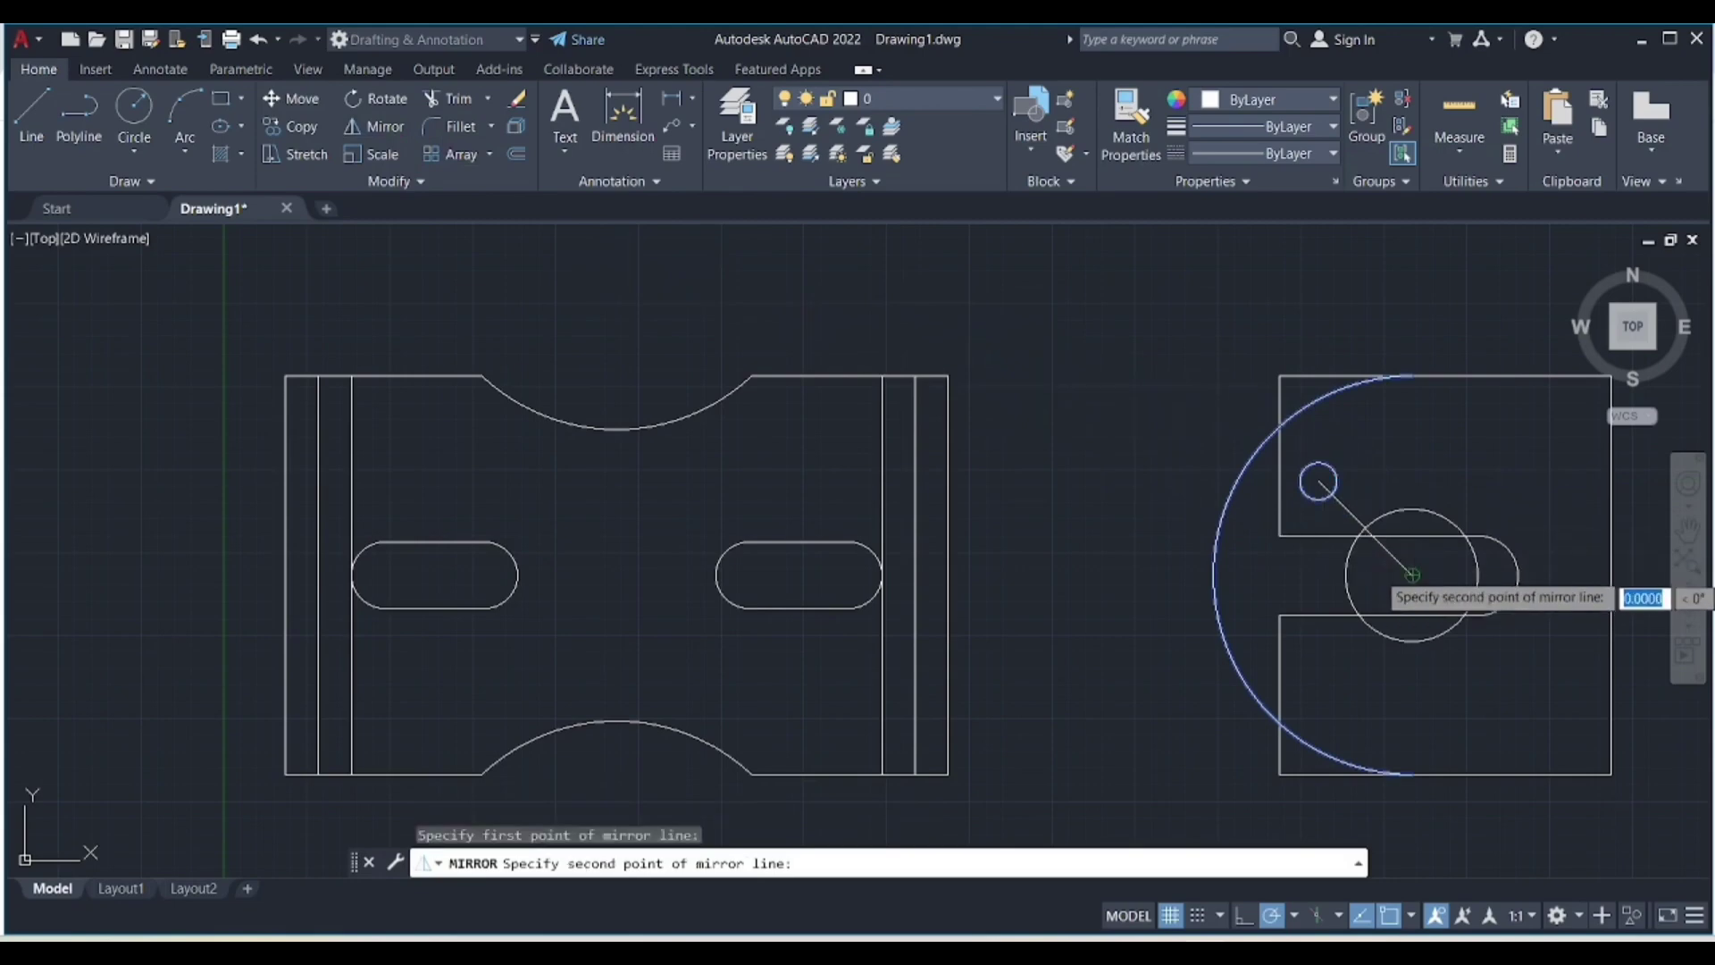
{"action": "left_click", "coordinate": [1411, 556]}
{"action": "key", "text": "Return"}
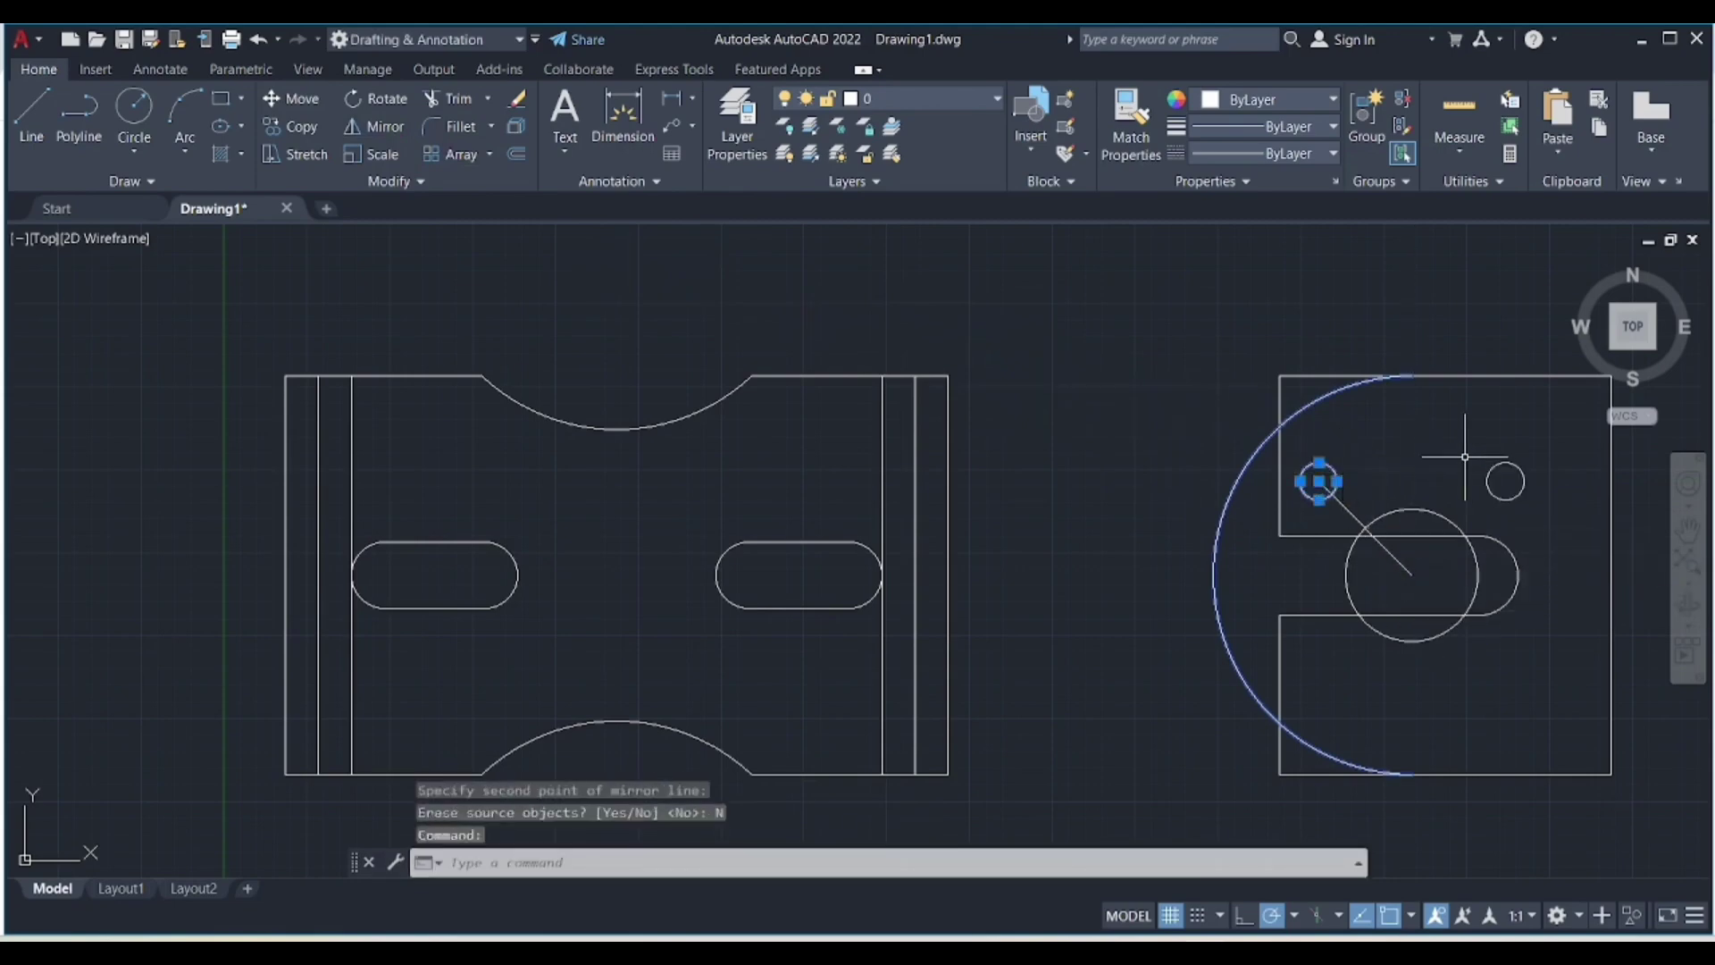
Mirror the upper hole pair below the centre, then delete the diagonal construction line
{"action": "left_click", "coordinate": [386, 126]}
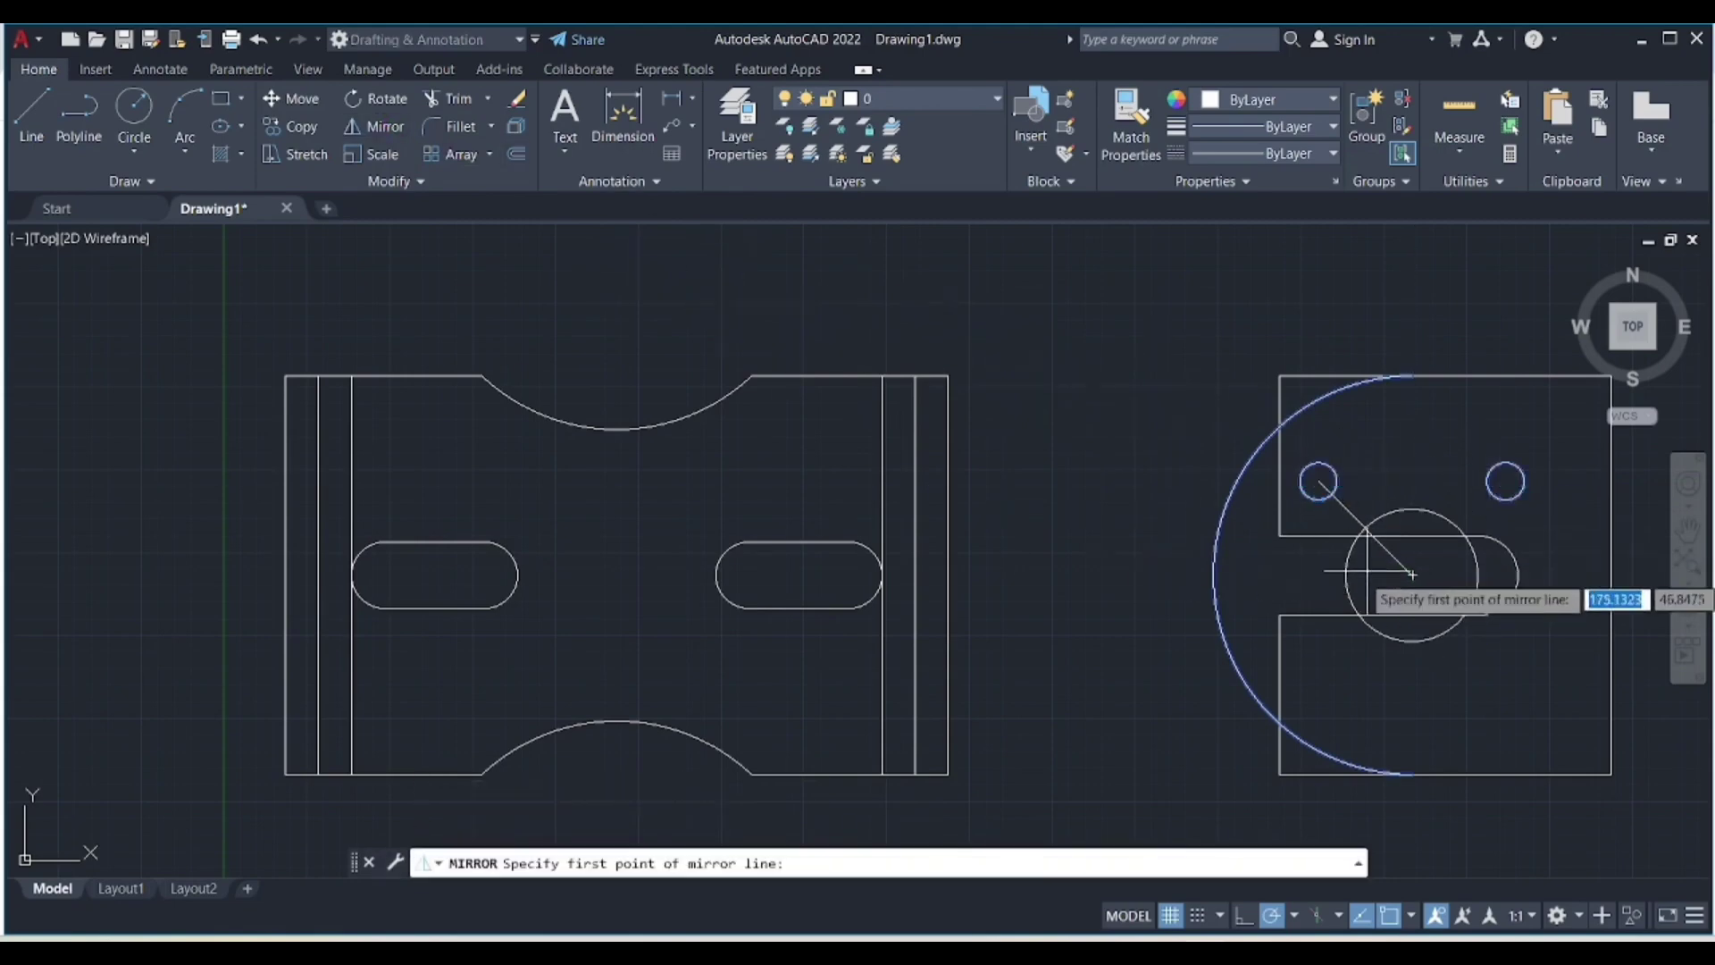
{"action": "left_click", "coordinate": [1412, 575]}
{"action": "left_click", "coordinate": [1461, 596]}
{"action": "left_click", "coordinate": [1506, 663]}
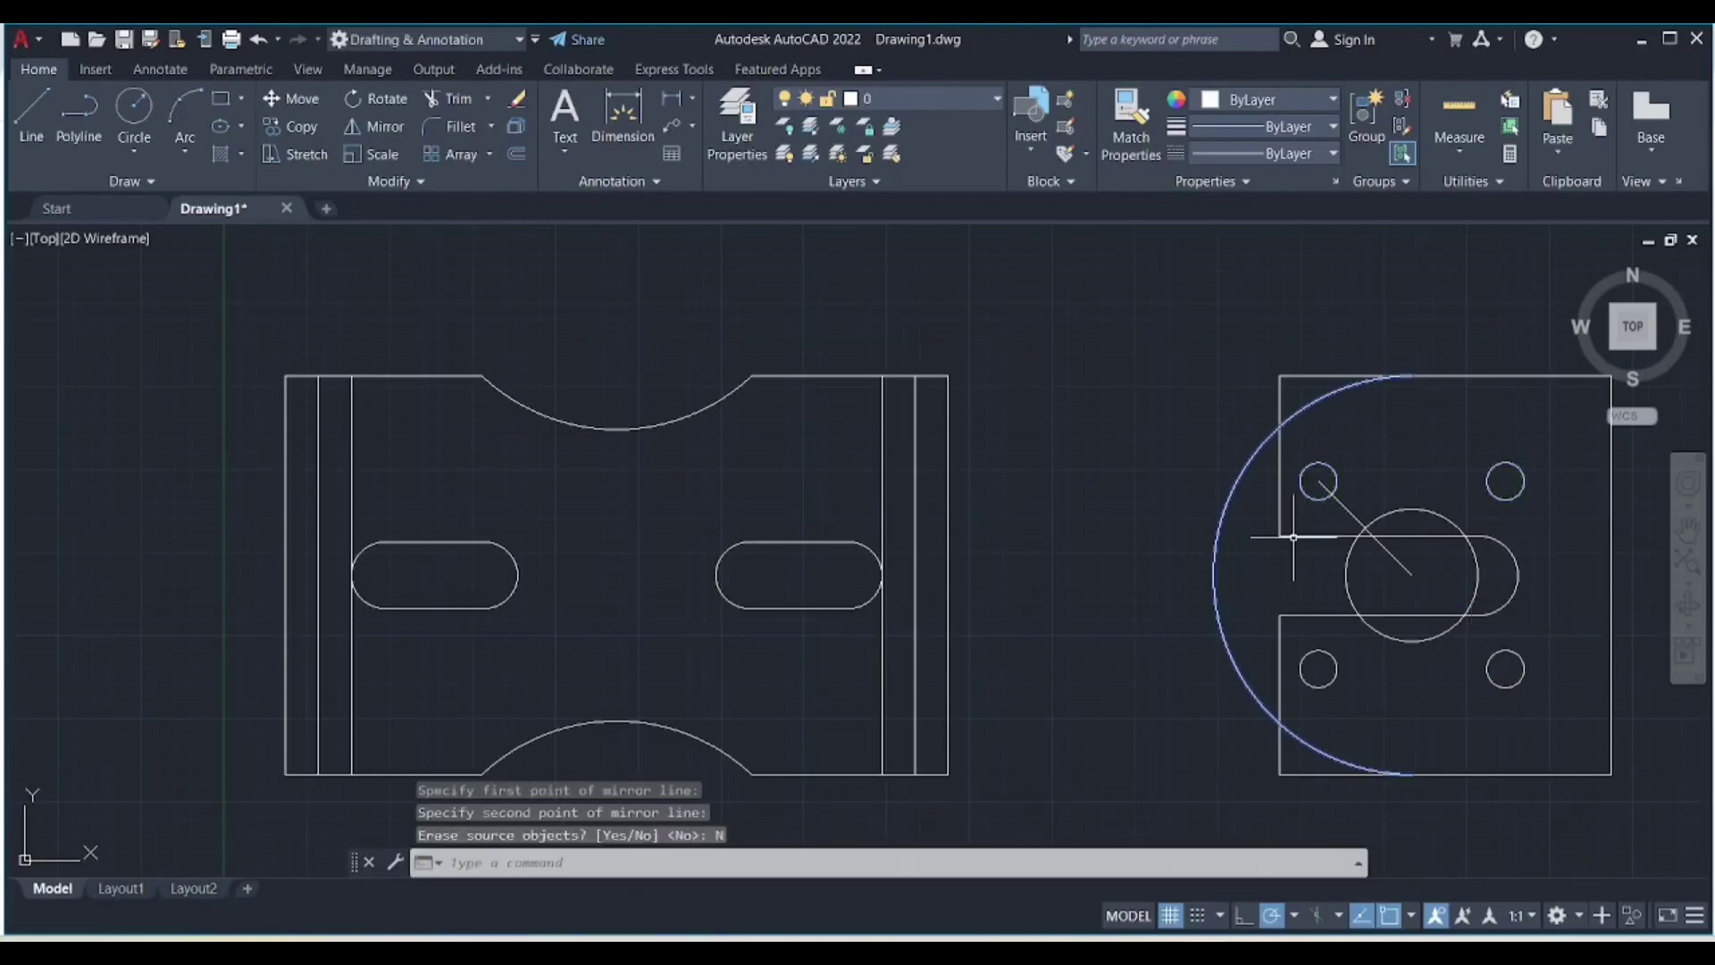
{"action": "left_click", "coordinate": [1360, 511]}
{"action": "key", "text": "Delete"}
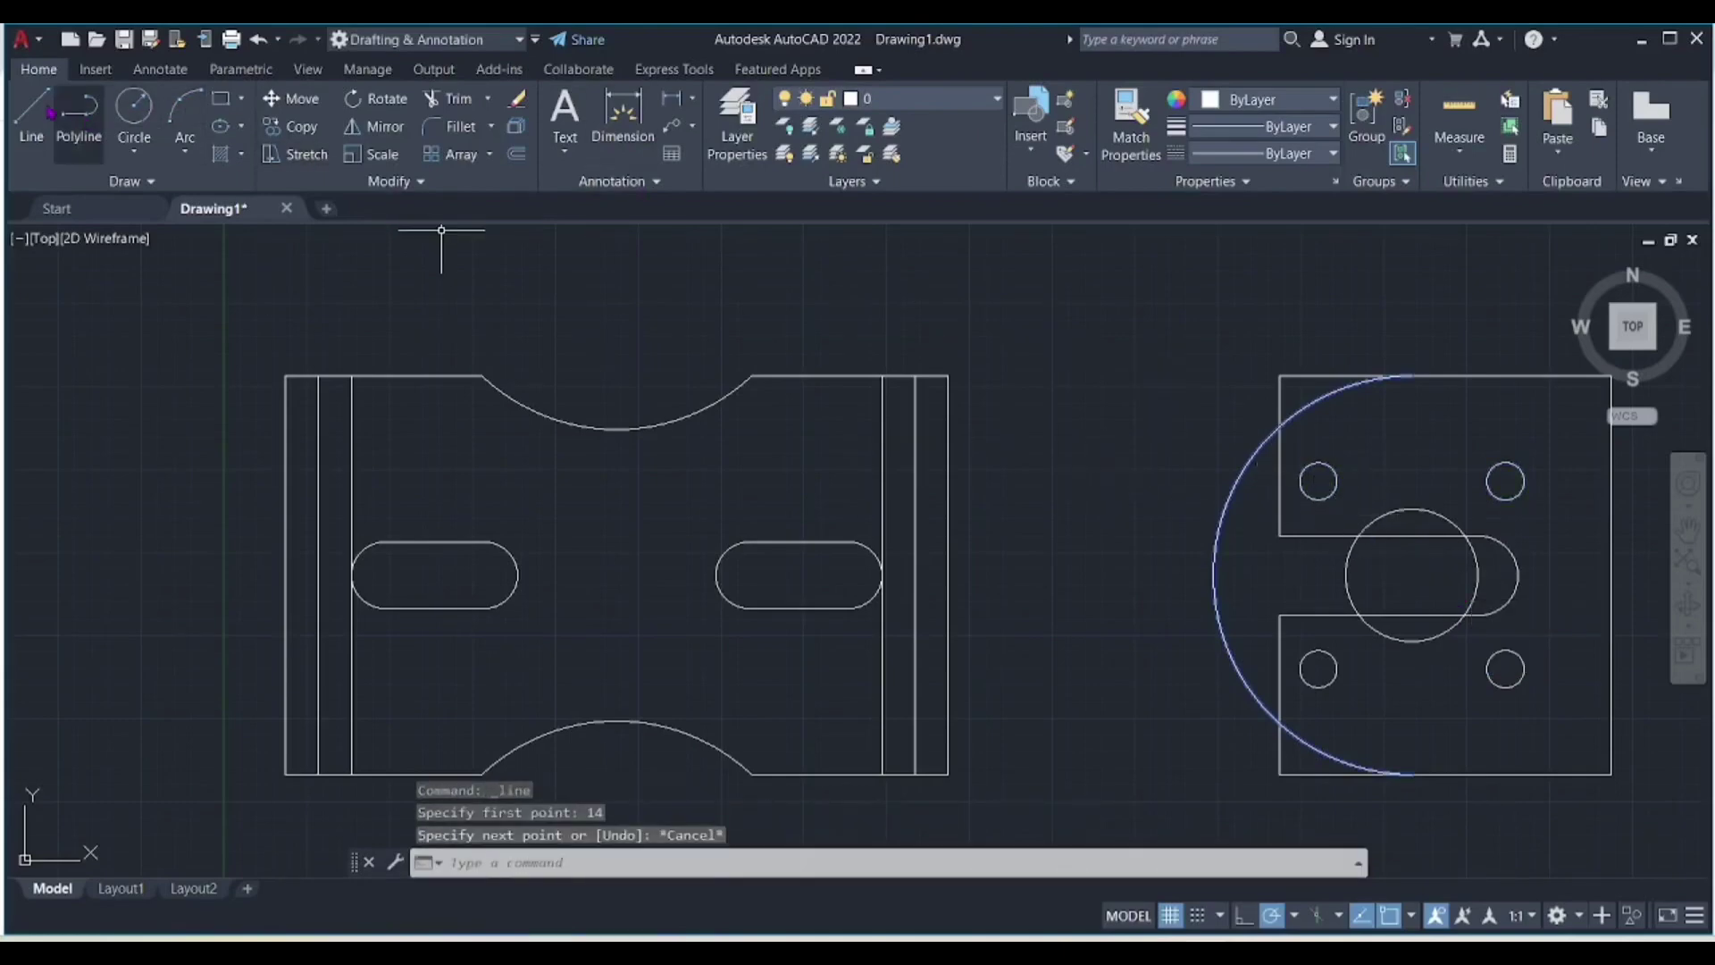
Draw a helper line offset 14 from the corner, with 10 and 20 unit segments
{"action": "left_click", "coordinate": [41, 112]}
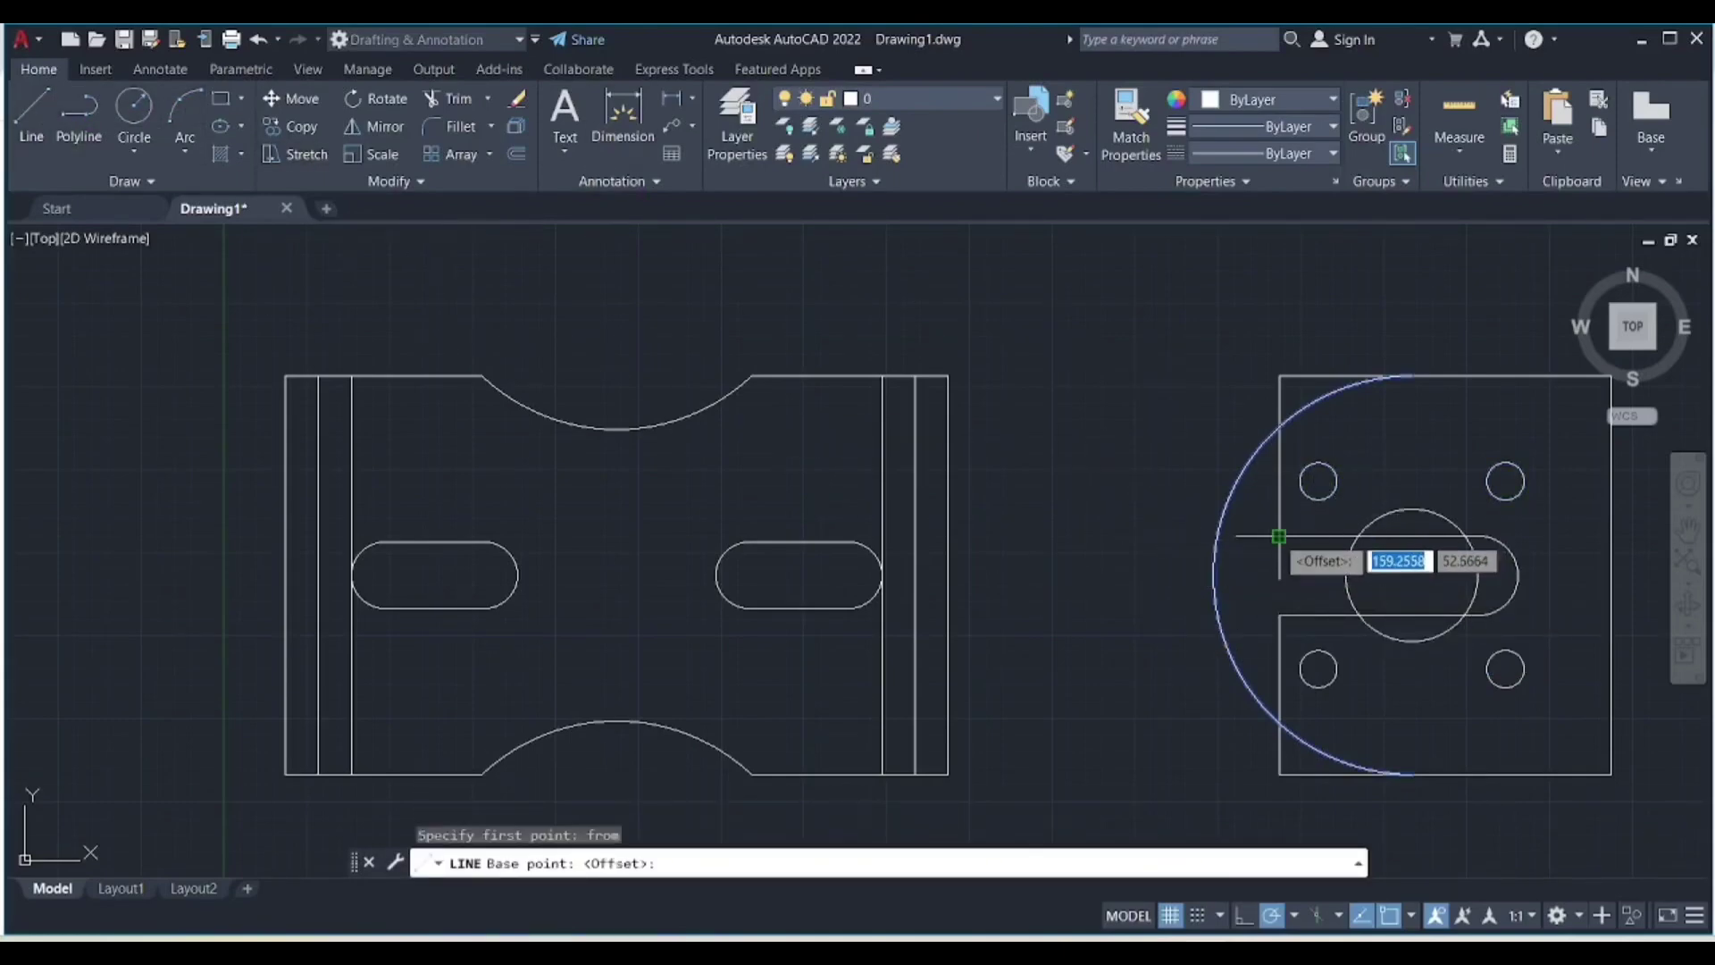
{"action": "key", "text": "Return"}
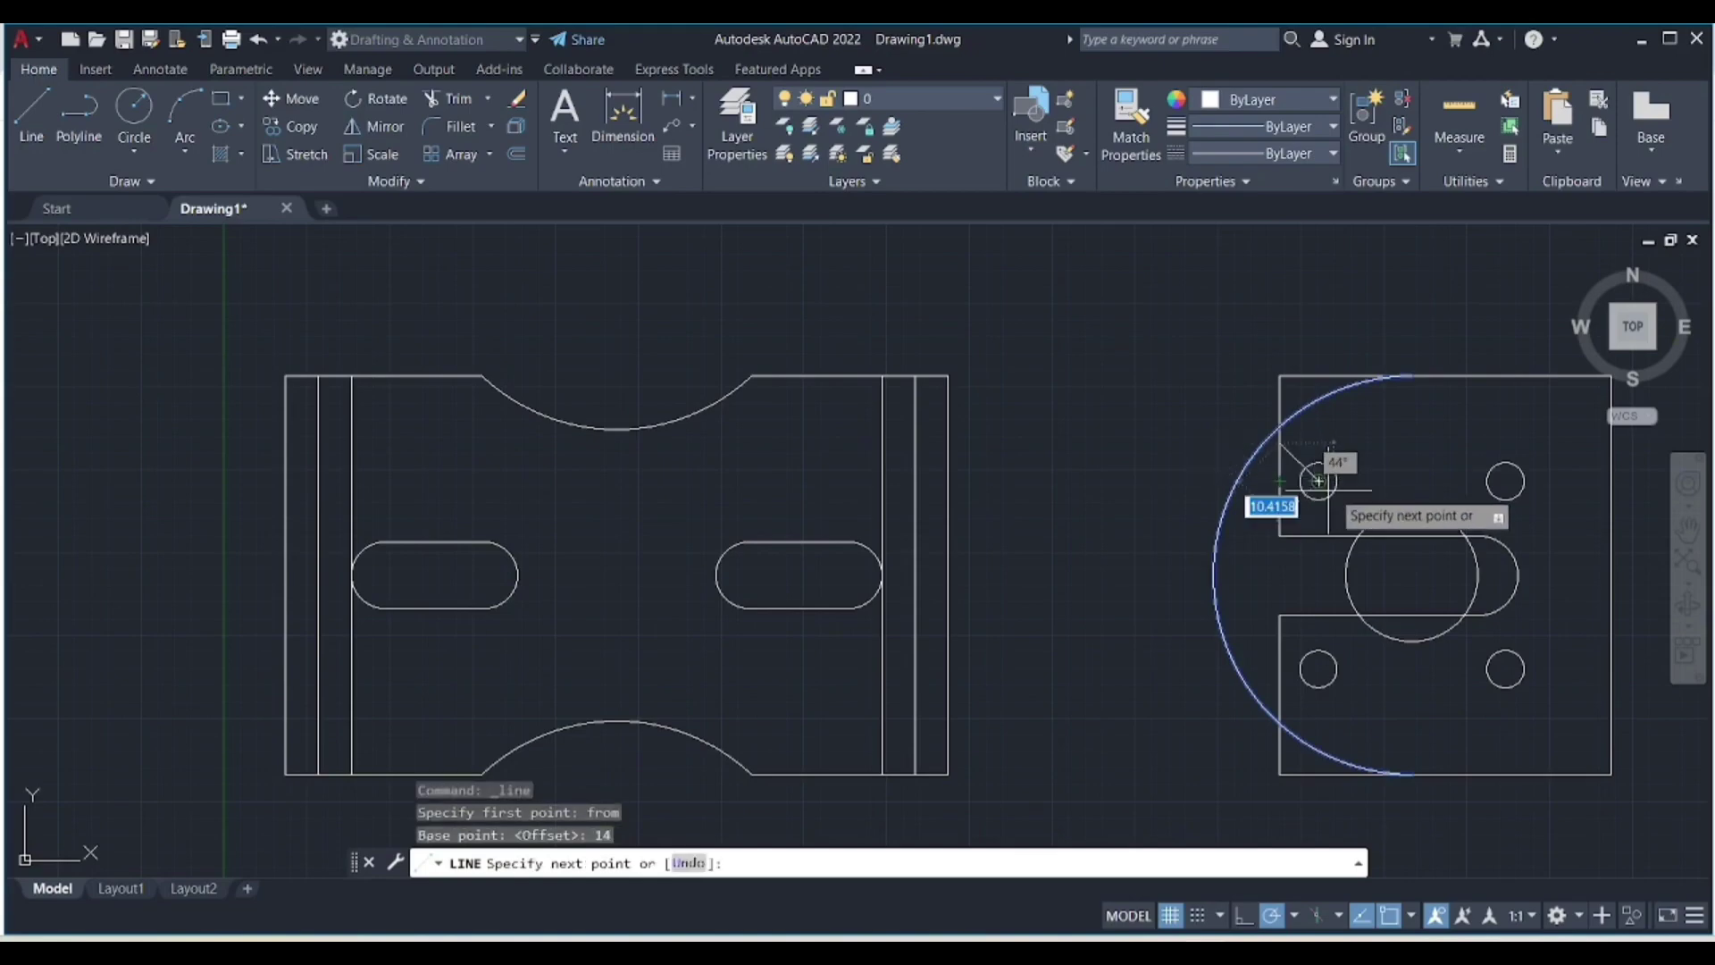
{"action": "type", "text": "10"}
{"action": "key", "text": "Return"}
{"action": "type", "text": "20"}
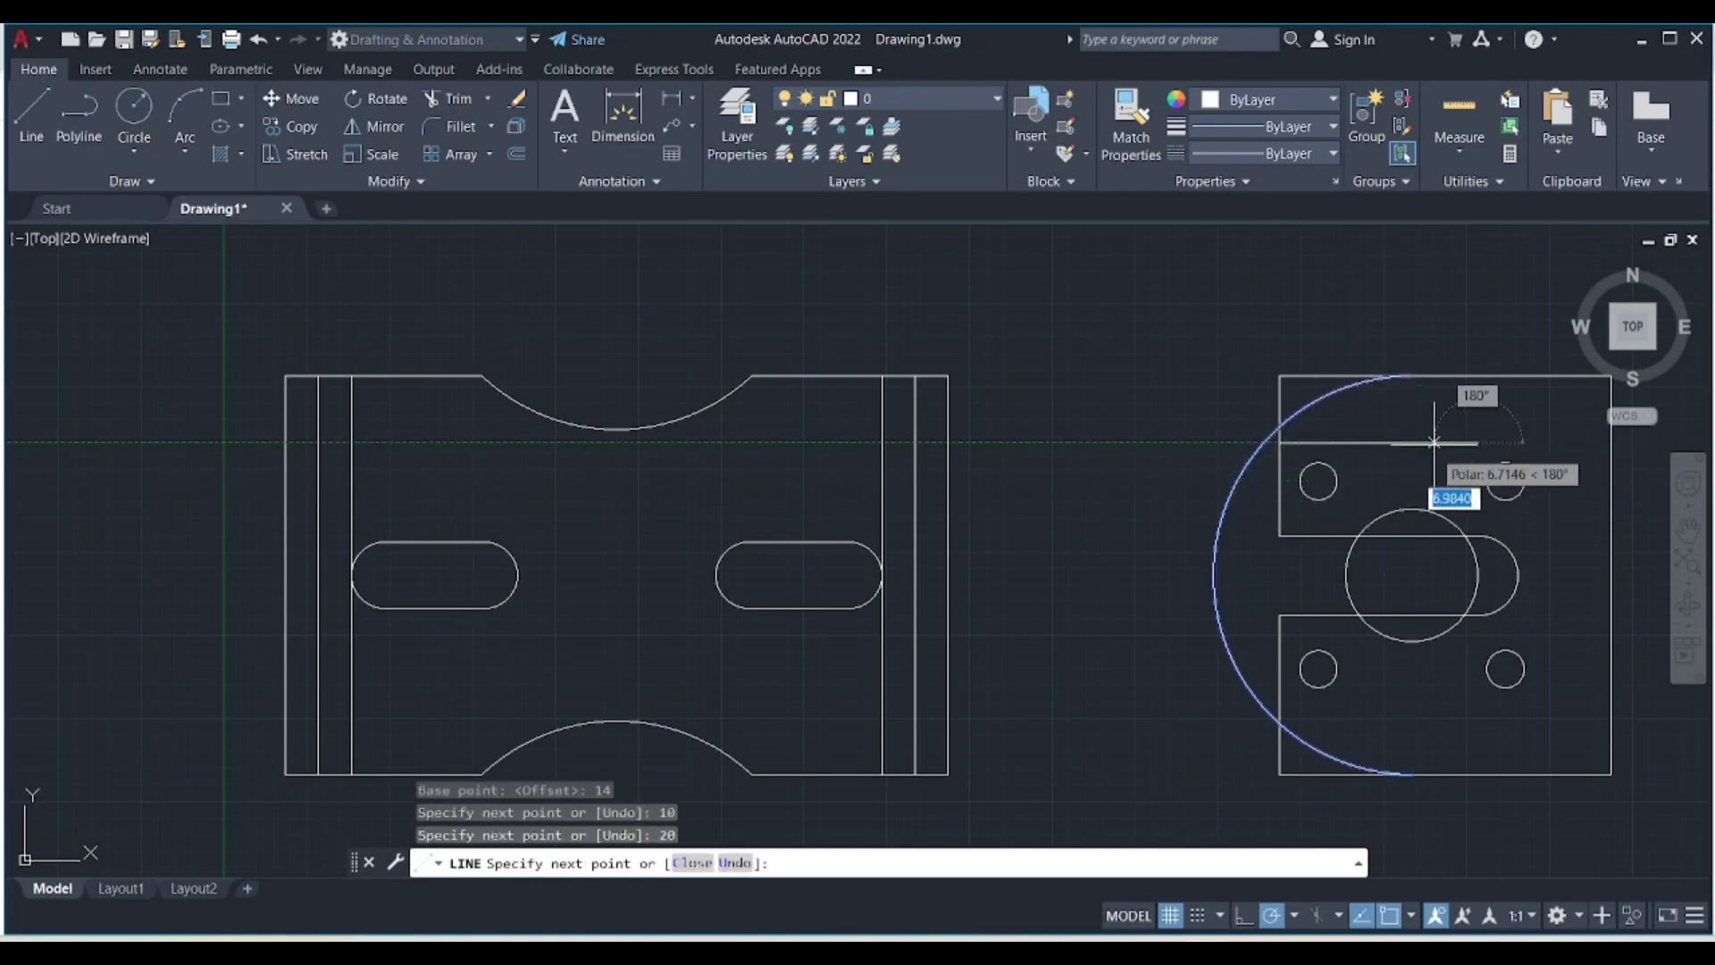
{"action": "key", "text": "Escape"}
Draw two radius 3.15 holes on the helper line above the centre
{"action": "type", "text": "c"}
{"action": "key", "text": "Return"}
{"action": "left_click", "coordinate": [1345, 441]}
{"action": "type", "text": "3.15"}
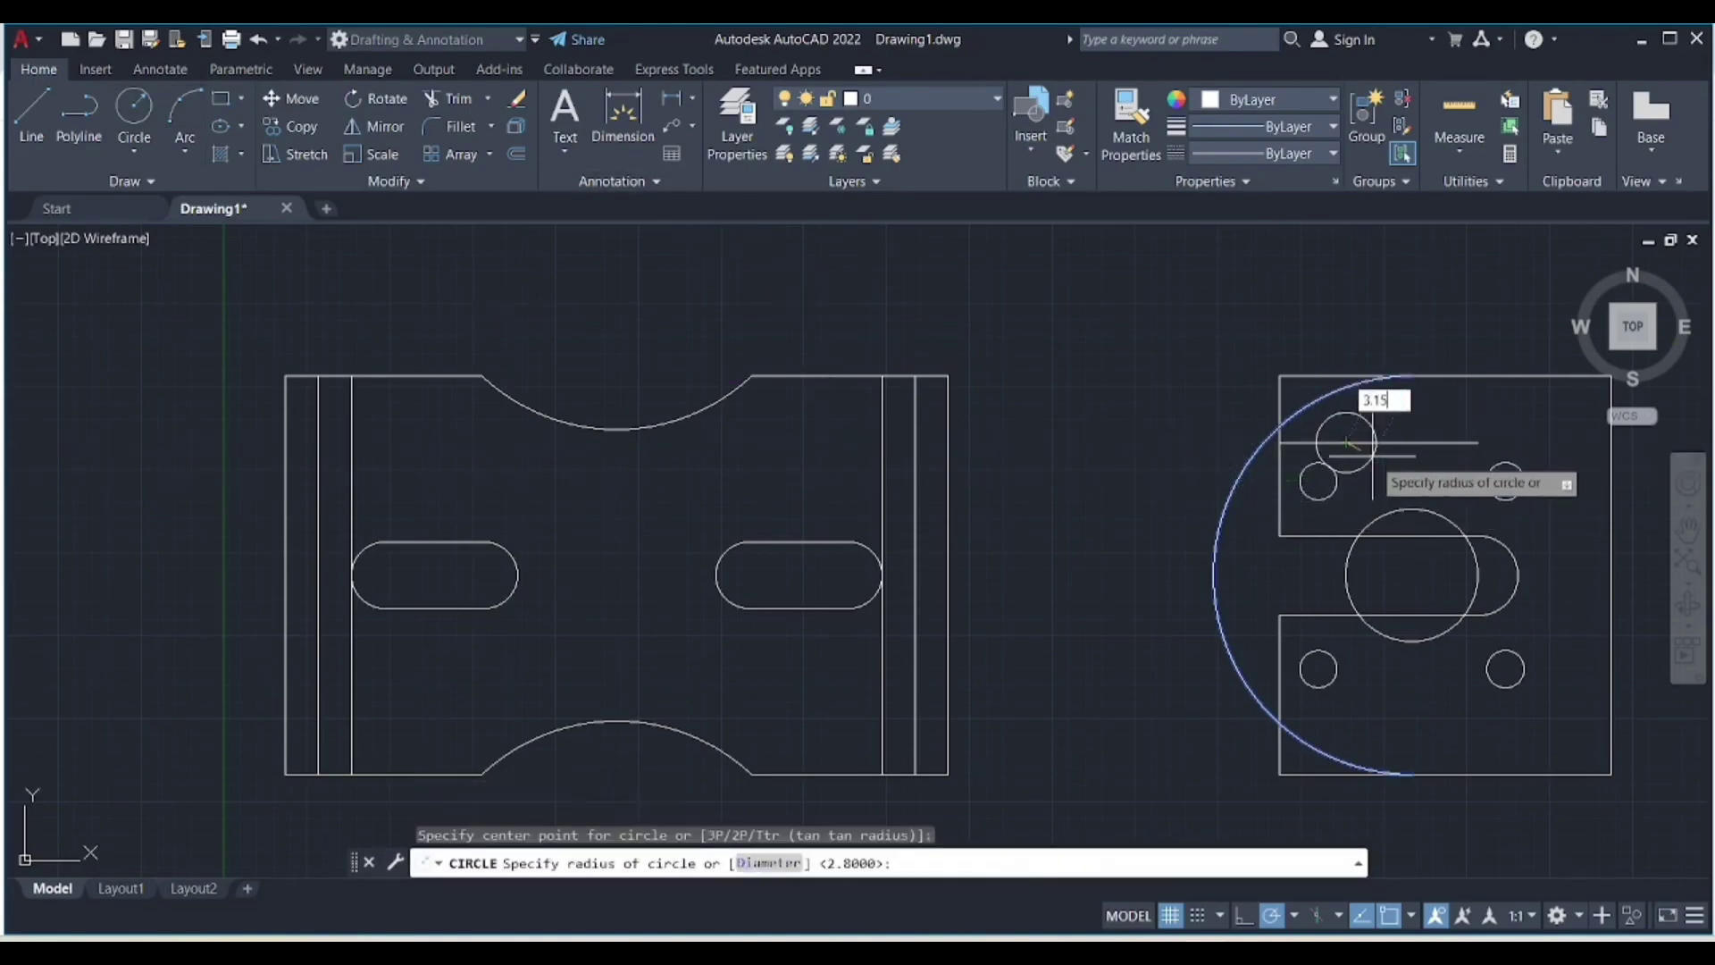
{"action": "key", "text": "Return"}
{"action": "key", "text": "Return"}
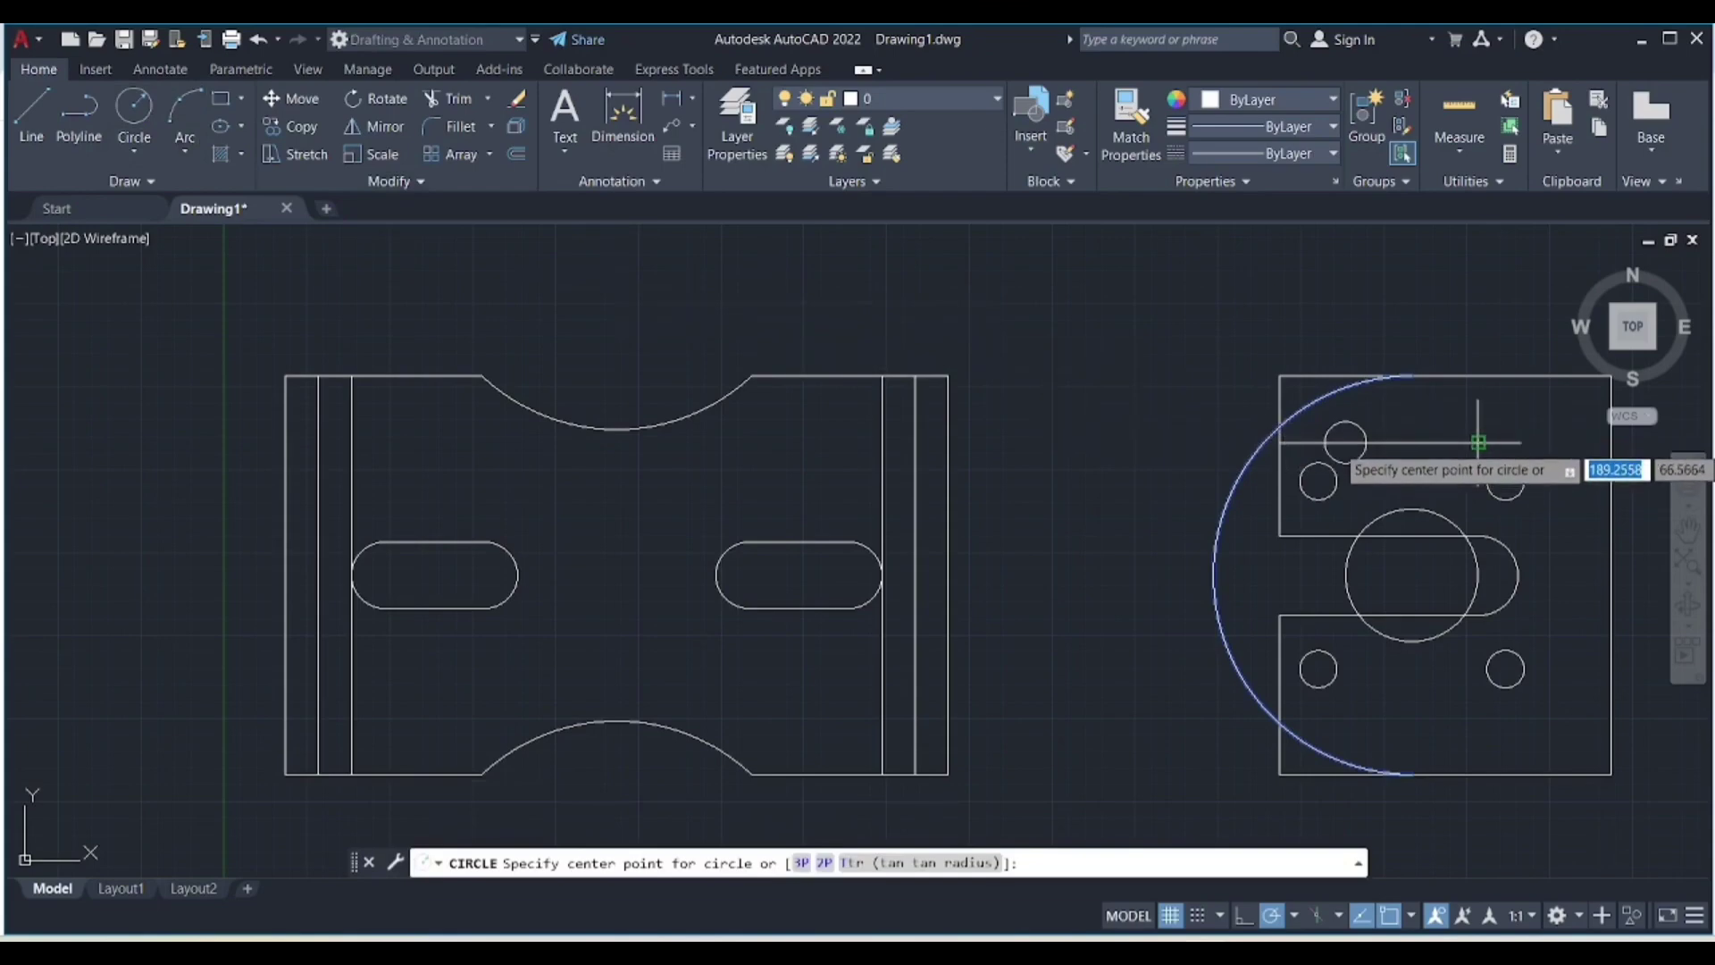
{"action": "left_click", "coordinate": [1478, 441]}
{"action": "type", "text": "3.15"}
Mirror the two new holes downward and erase the helper line
{"action": "key", "text": "Return"}
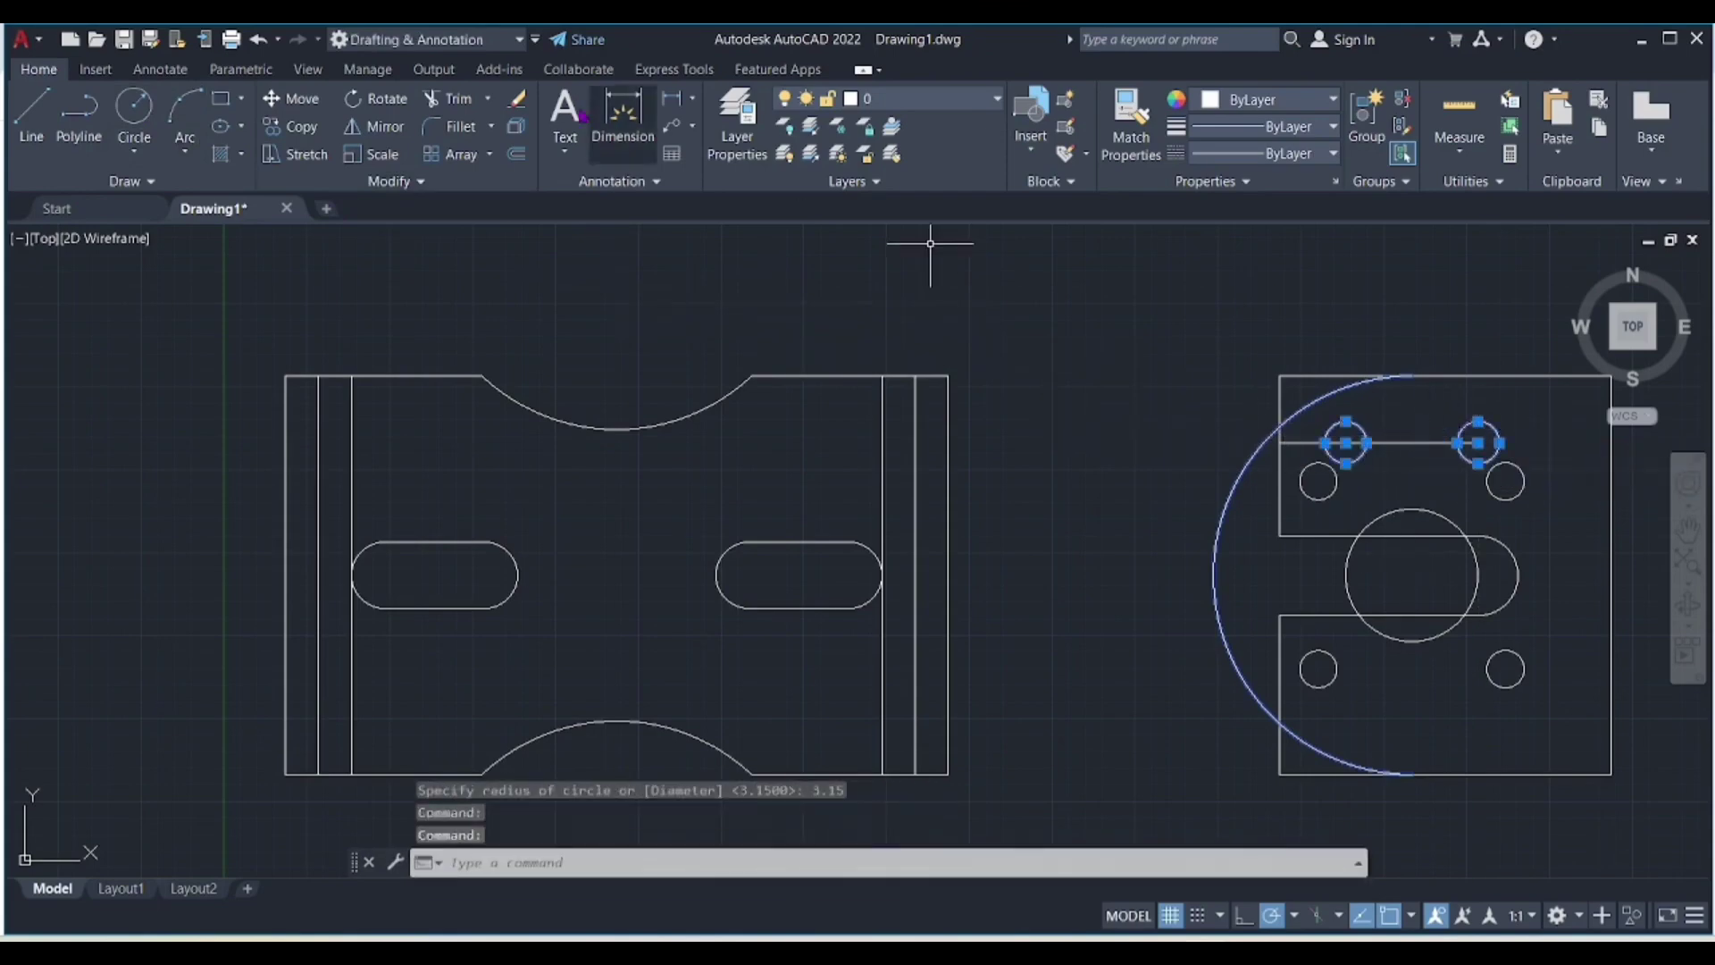
{"action": "type", "text": "mi"}
{"action": "key", "text": "Return"}
{"action": "left_click", "coordinate": [1411, 574]}
{"action": "left_click", "coordinate": [1435, 645]}
{"action": "key", "text": "Return"}
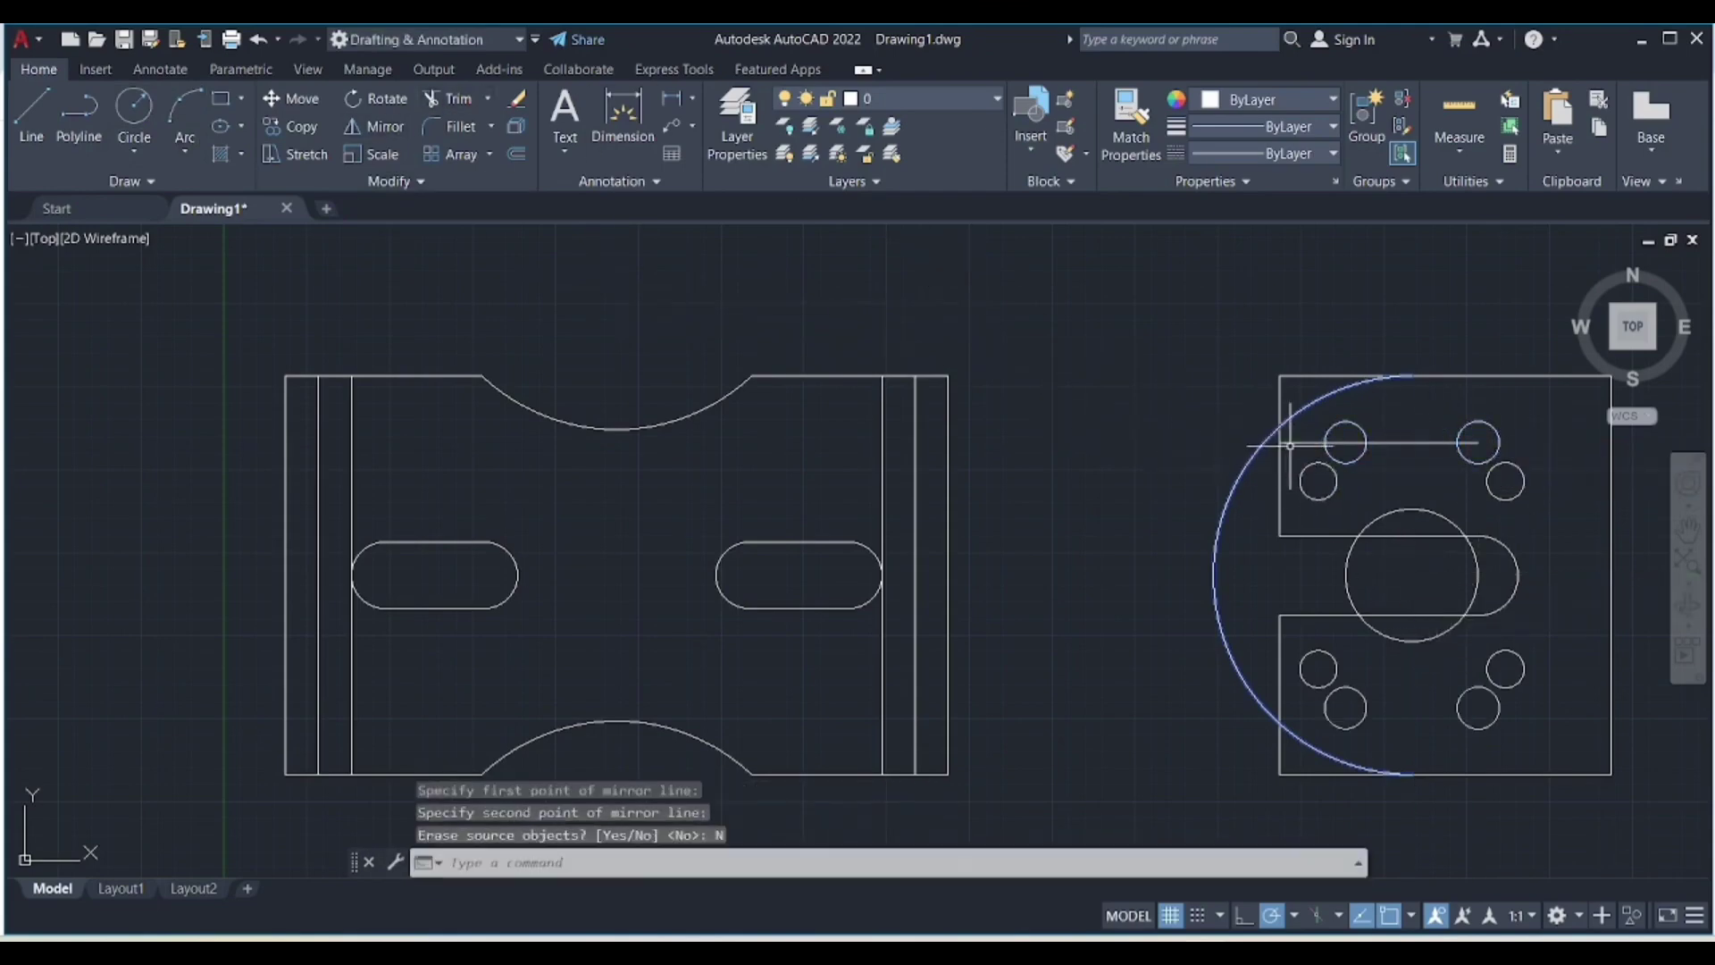
{"action": "key", "text": "Delete"}
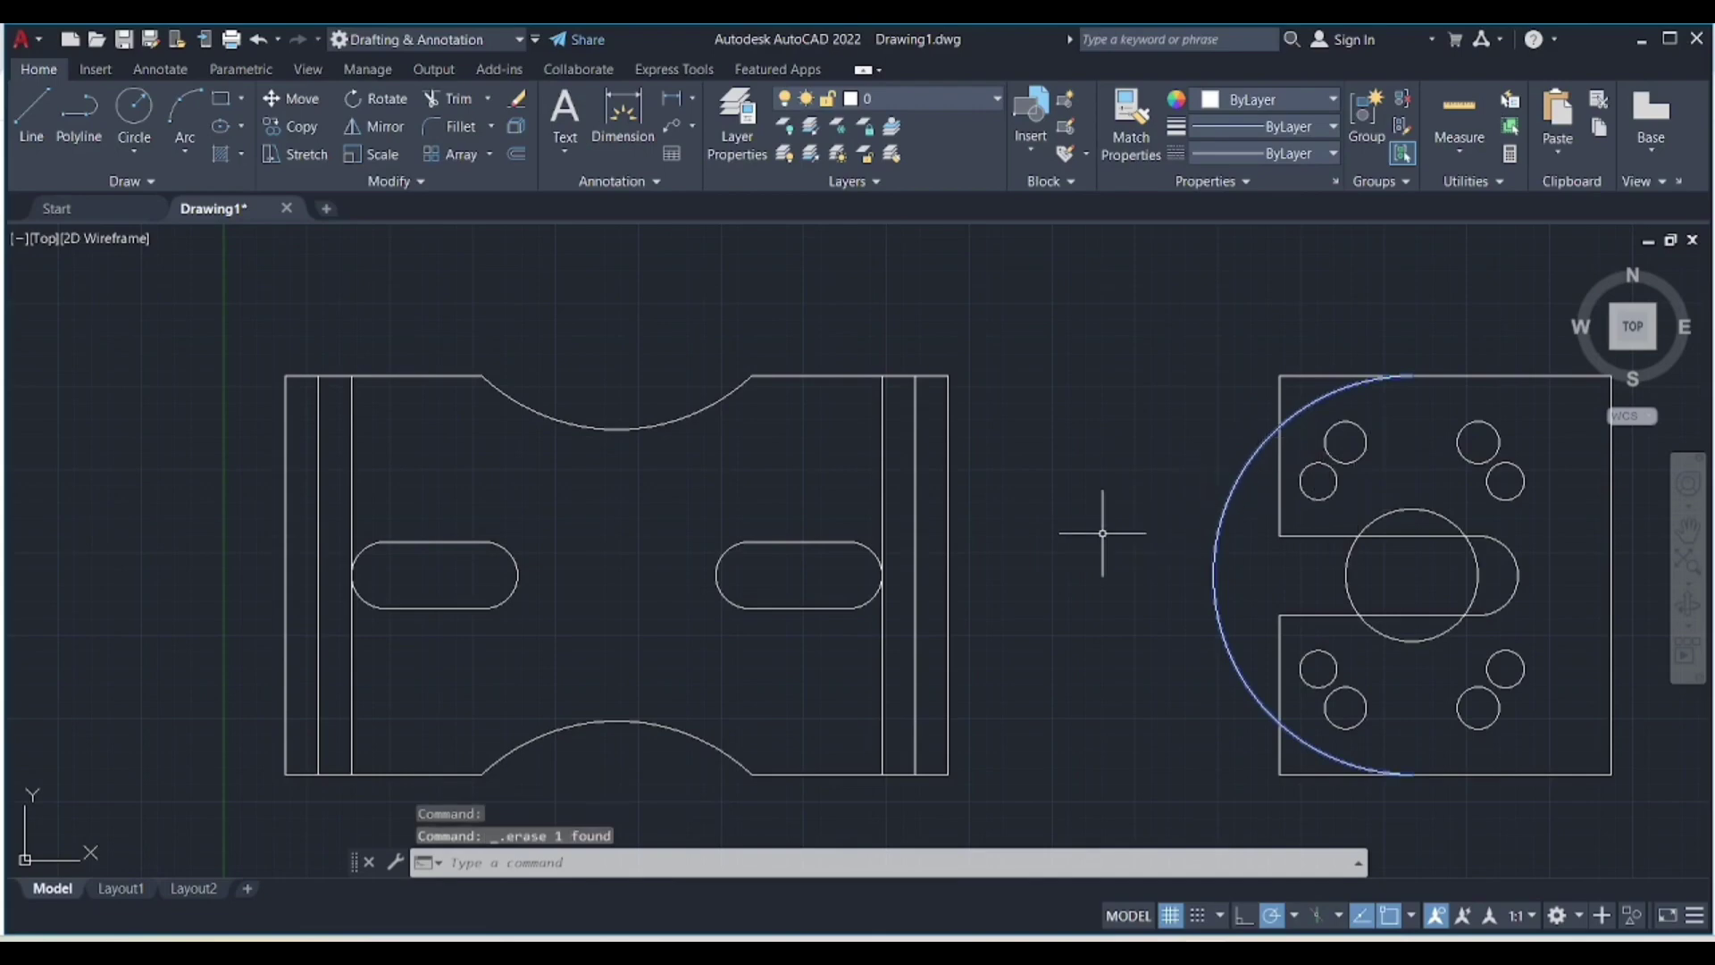
{"action": "type", "text": "rec"}
{"action": "key", "text": "Return"}
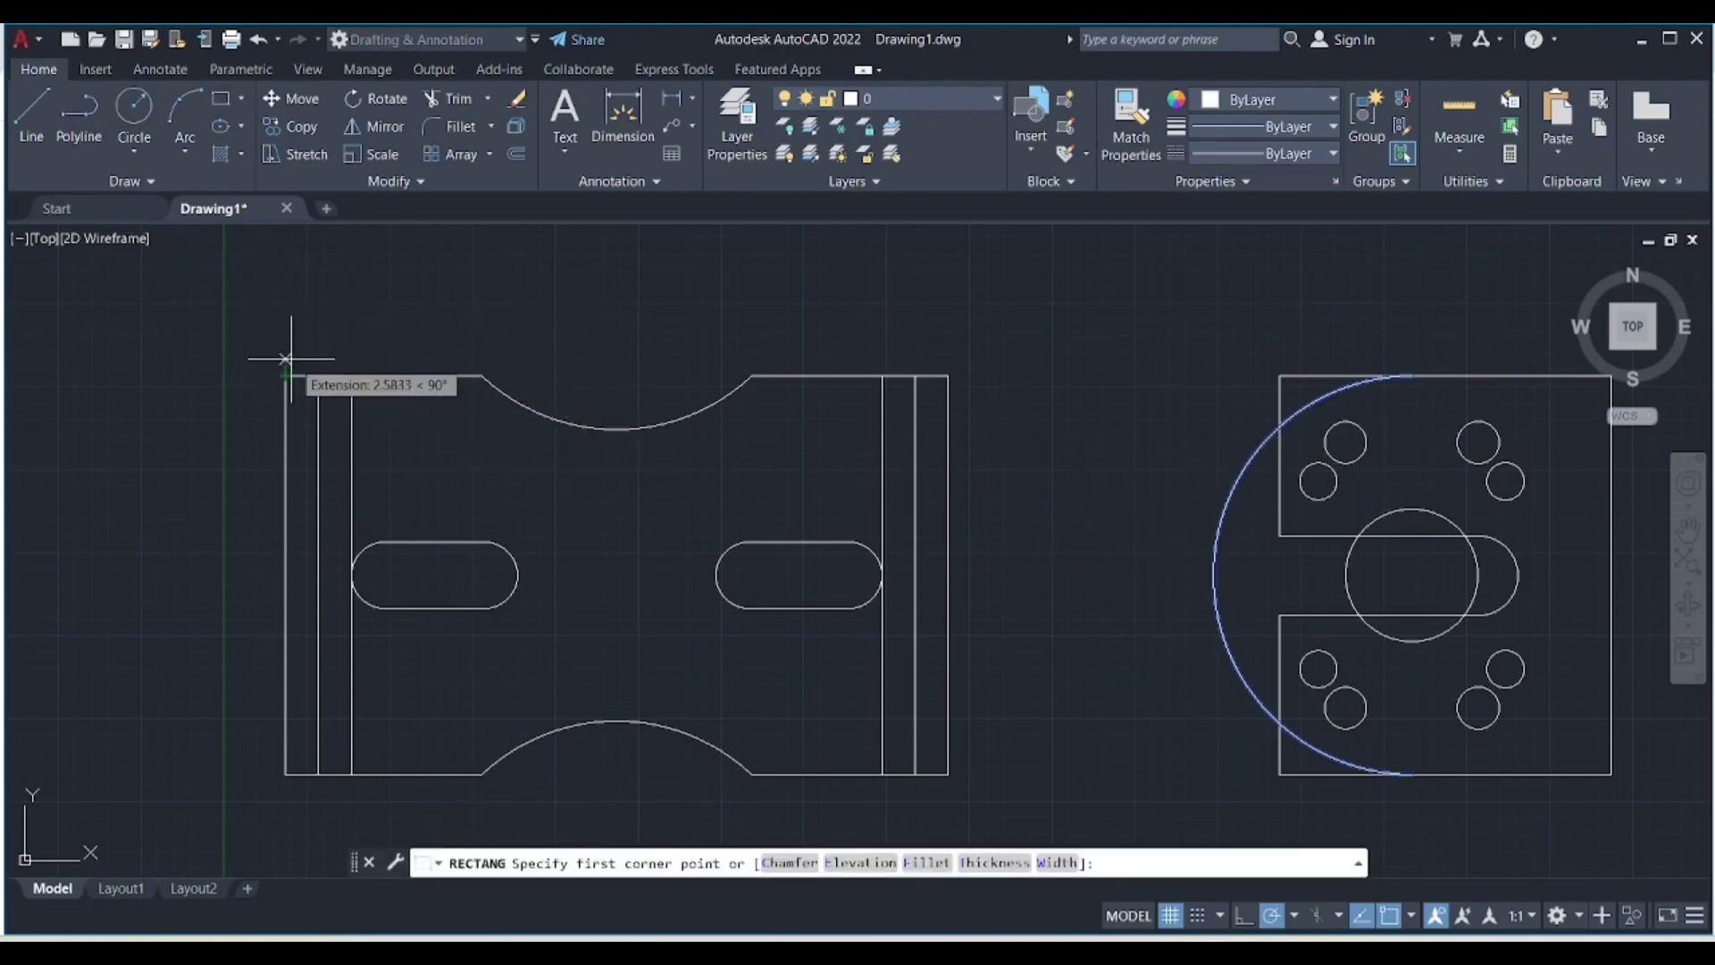
Draw the 100 by 60 outer rectangle in free space above the plate view
{"action": "type", "text": "50"}
{"action": "key", "text": "Return"}
{"action": "middle_click_drag", "start_coordinate": [285, 358], "coordinate": [245, 555]}
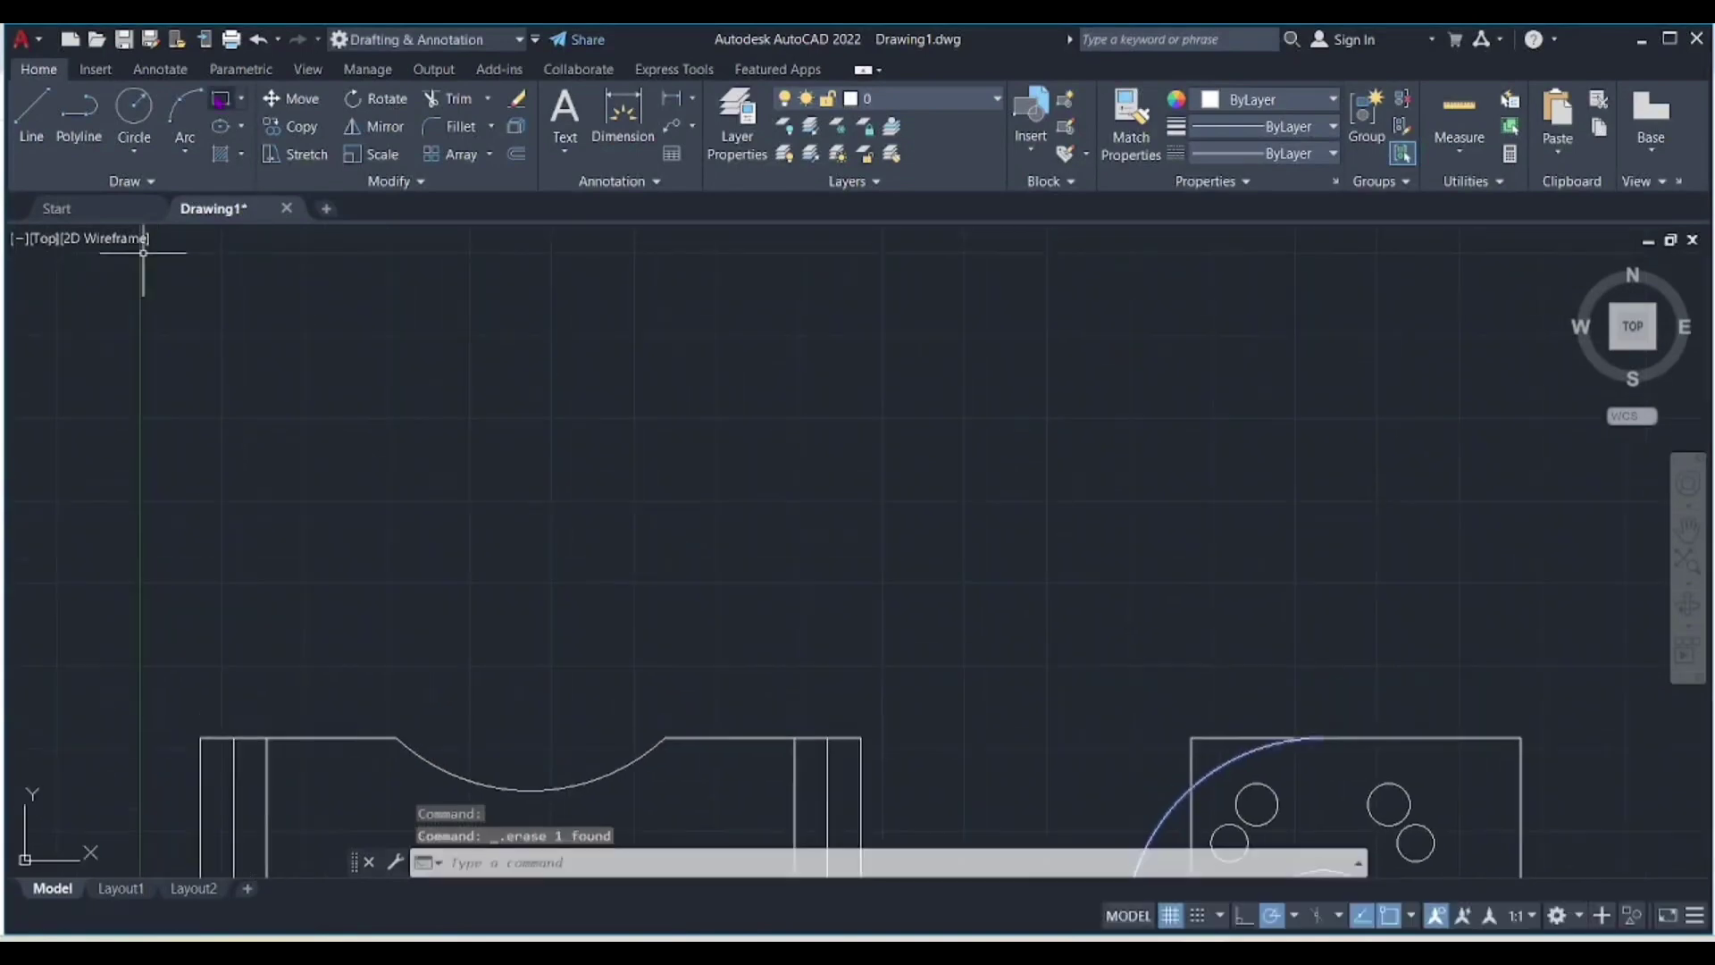
{"action": "type", "text": "rec"}
{"action": "key", "text": "Return"}
{"action": "key", "text": "Return"}
{"action": "type", "text": "100"}
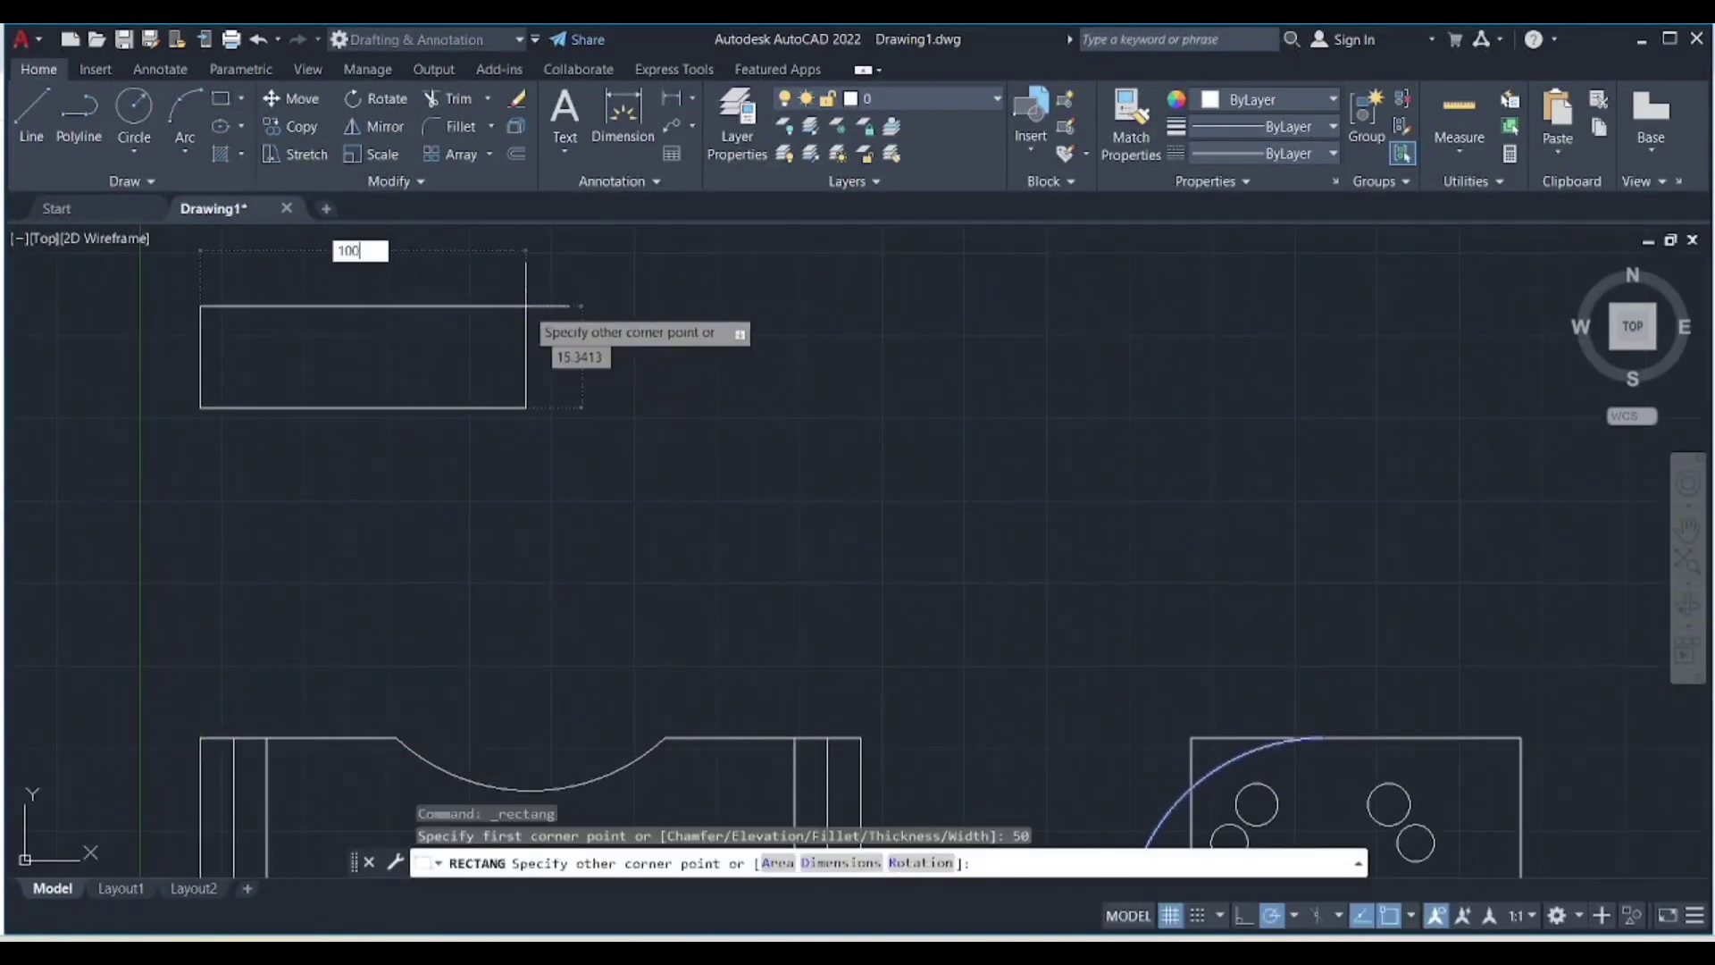
{"action": "key", "text": "Return"}
{"action": "scroll", "coordinate": [554, 300], "scroll_direction": "down", "scroll_amount": 2}
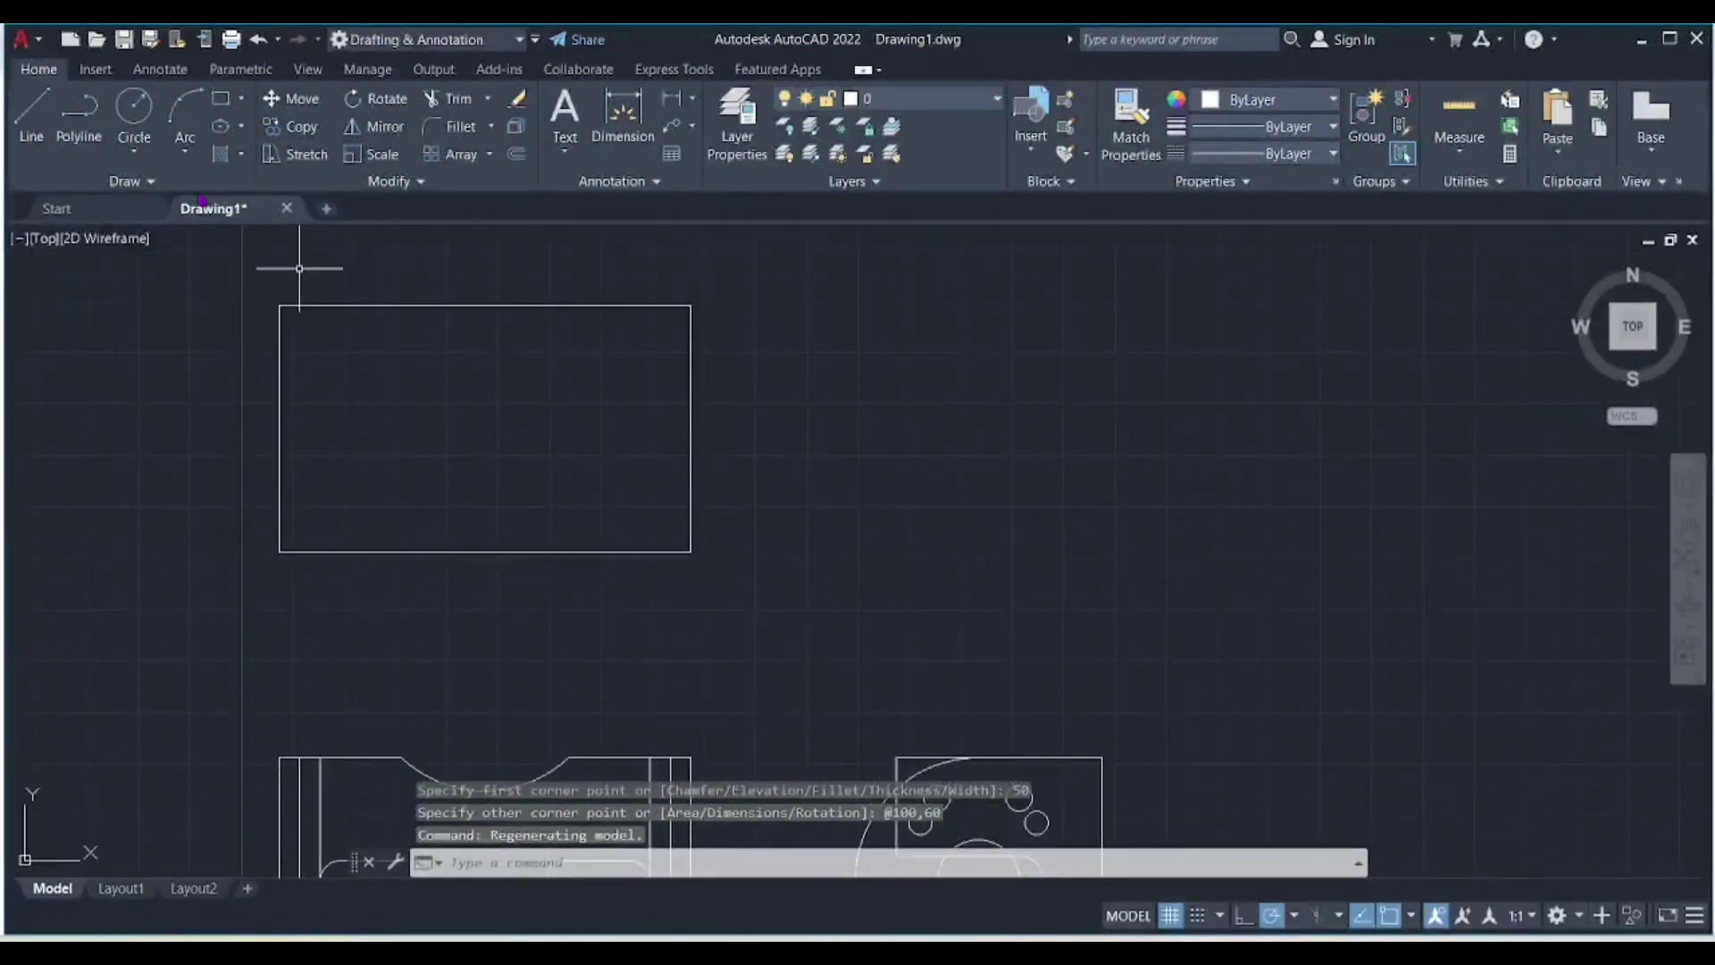
{"action": "type", "text": "l"}
Add the inner 90 by 55 rectangle offset 5, then trim the bottom edges to open the U
{"action": "key", "text": "Return"}
{"action": "key", "text": "Escape"}
{"action": "type", "text": "rec"}
{"action": "key", "text": "Return"}
{"action": "type", "text": "5"}
{"action": "key", "text": "Return"}
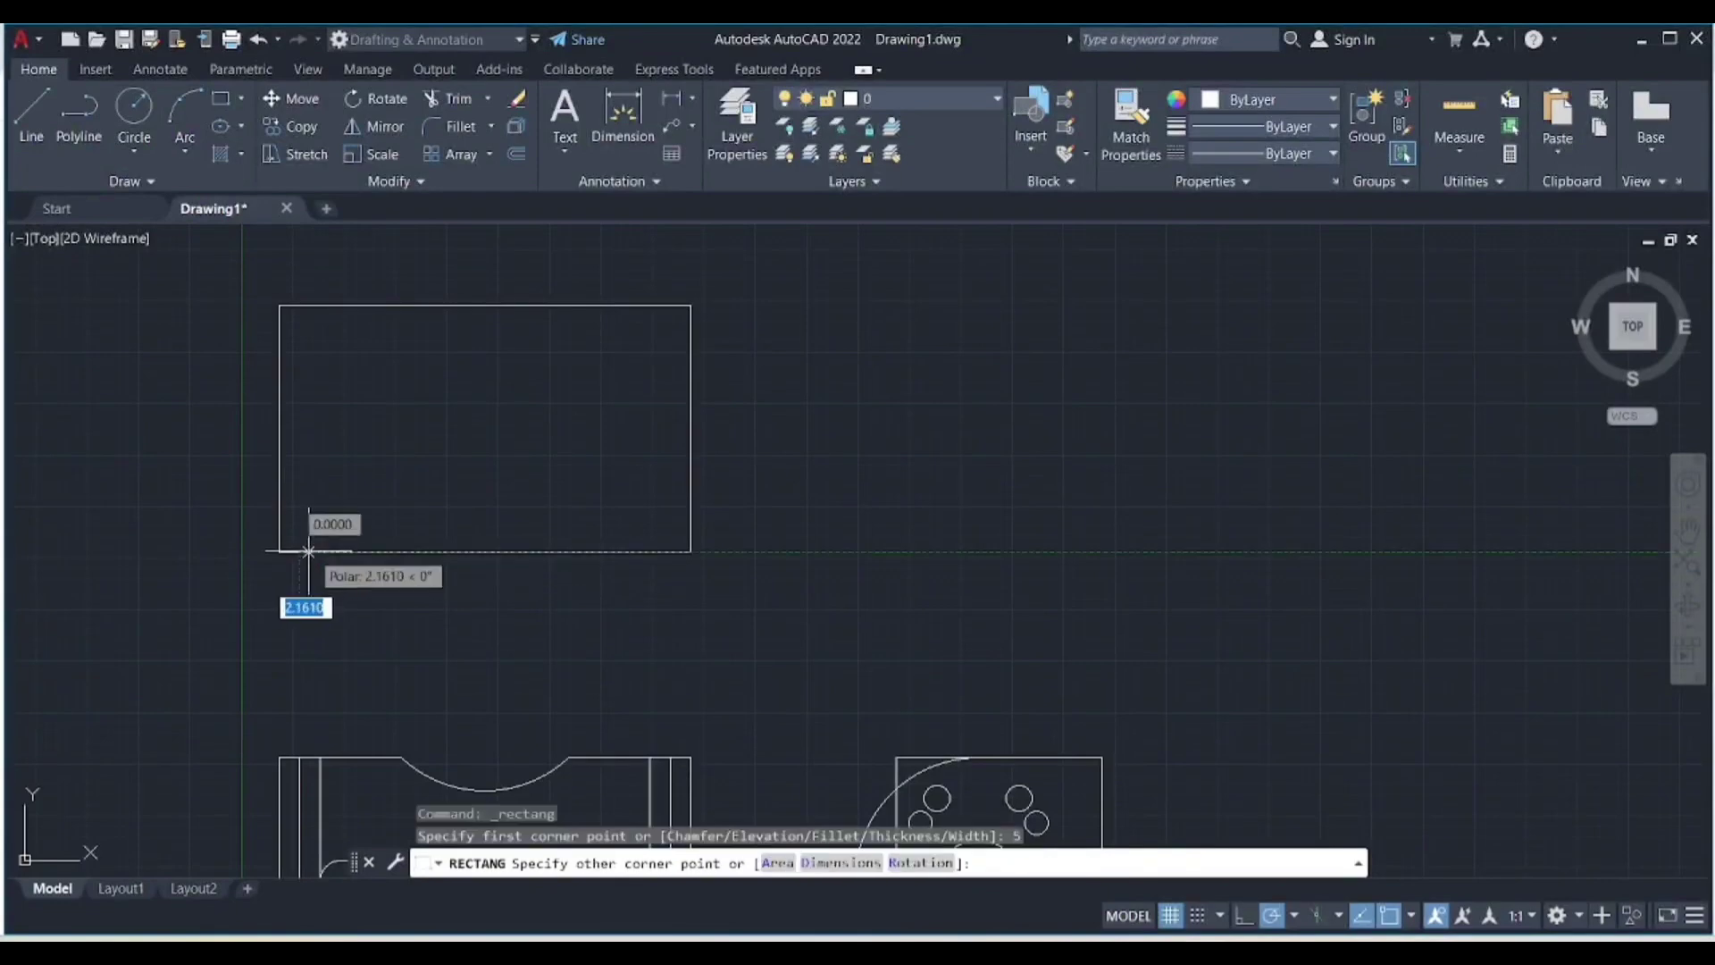
{"action": "type", "text": "90,"}
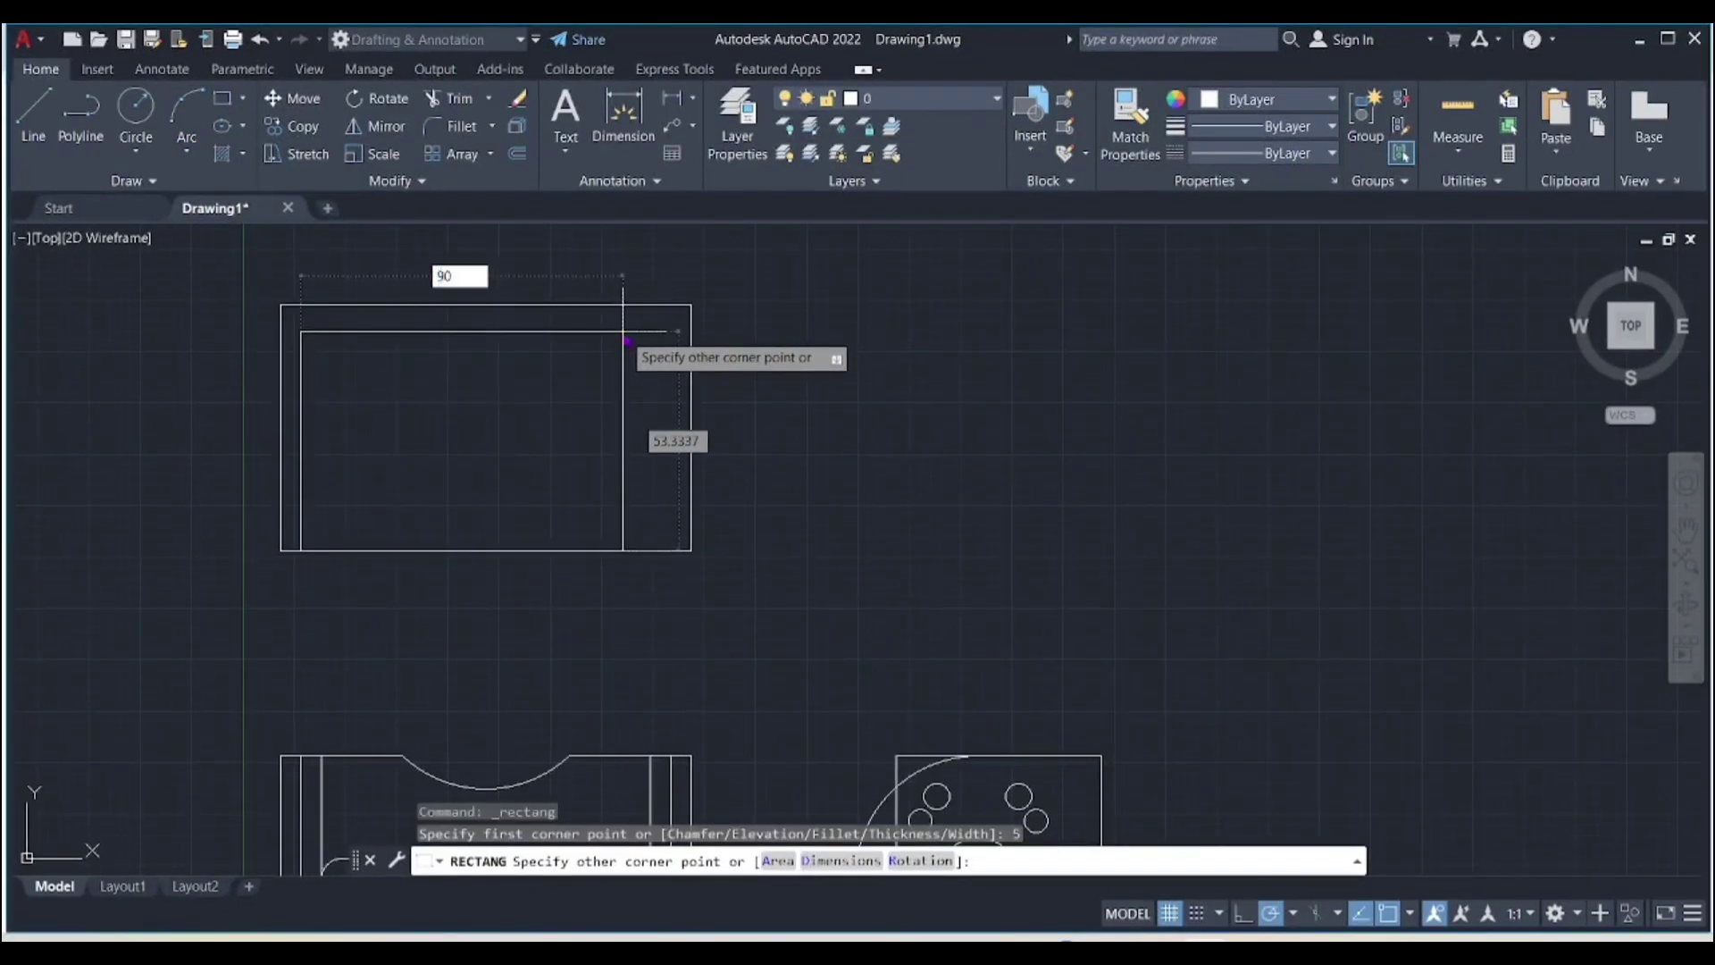
{"action": "type", "text": "5"}
{"action": "key", "text": "Return"}
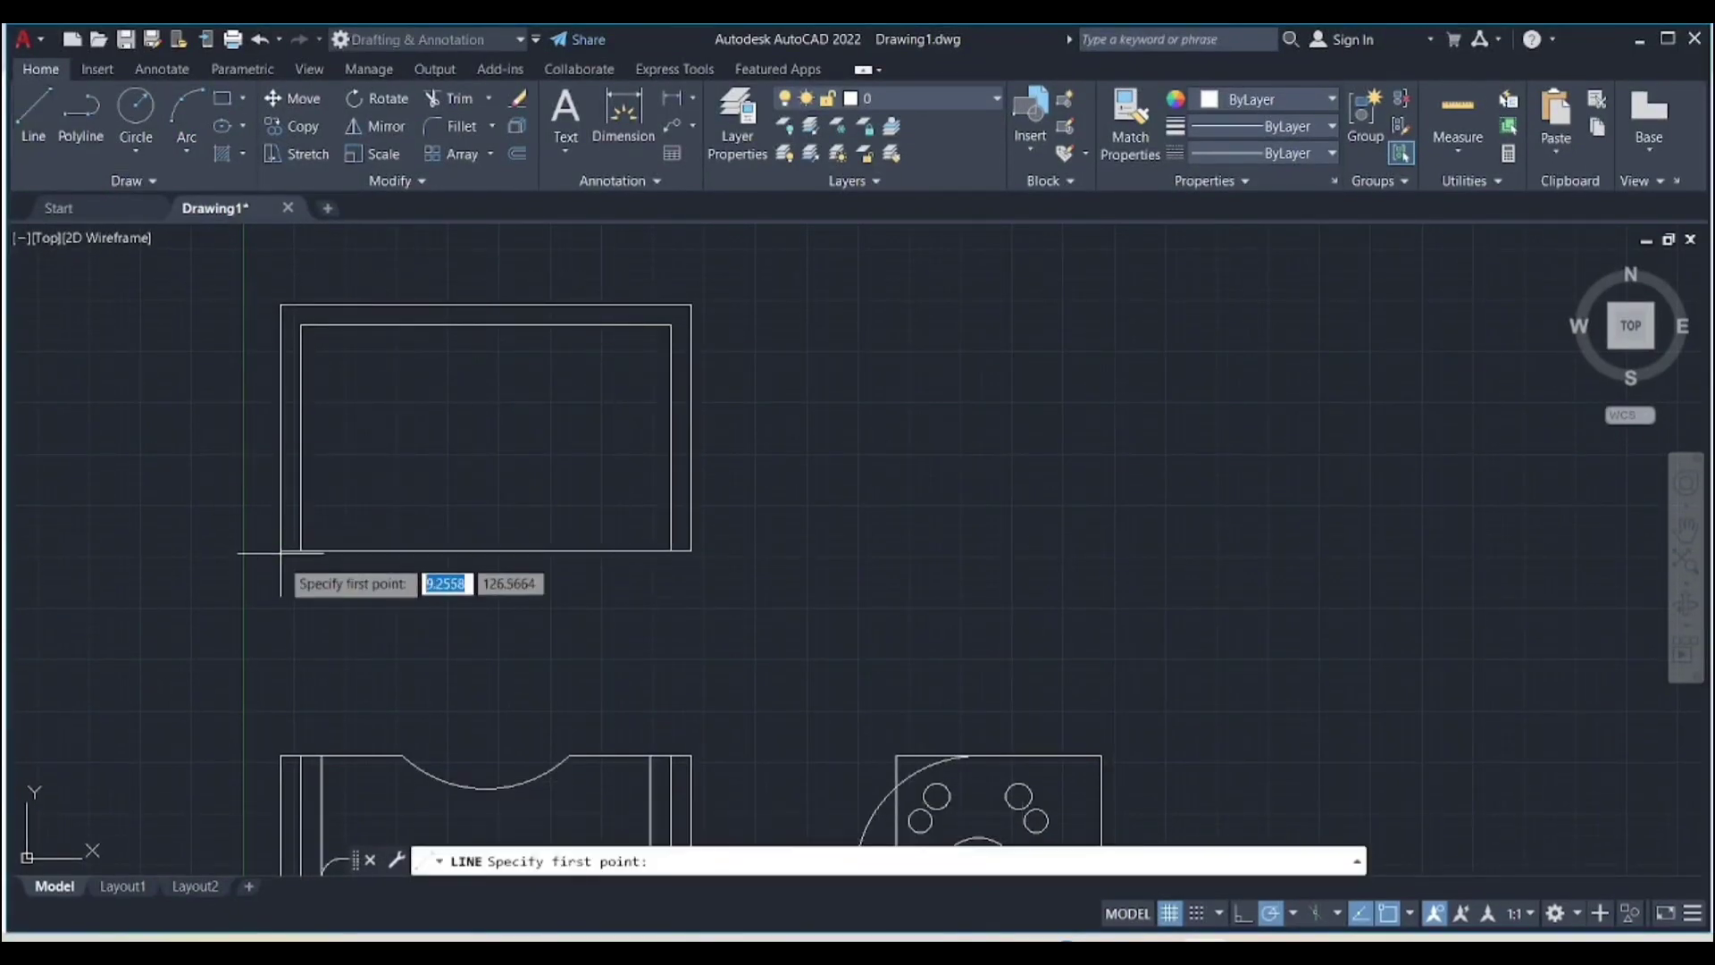
{"action": "key", "text": "Escape"}
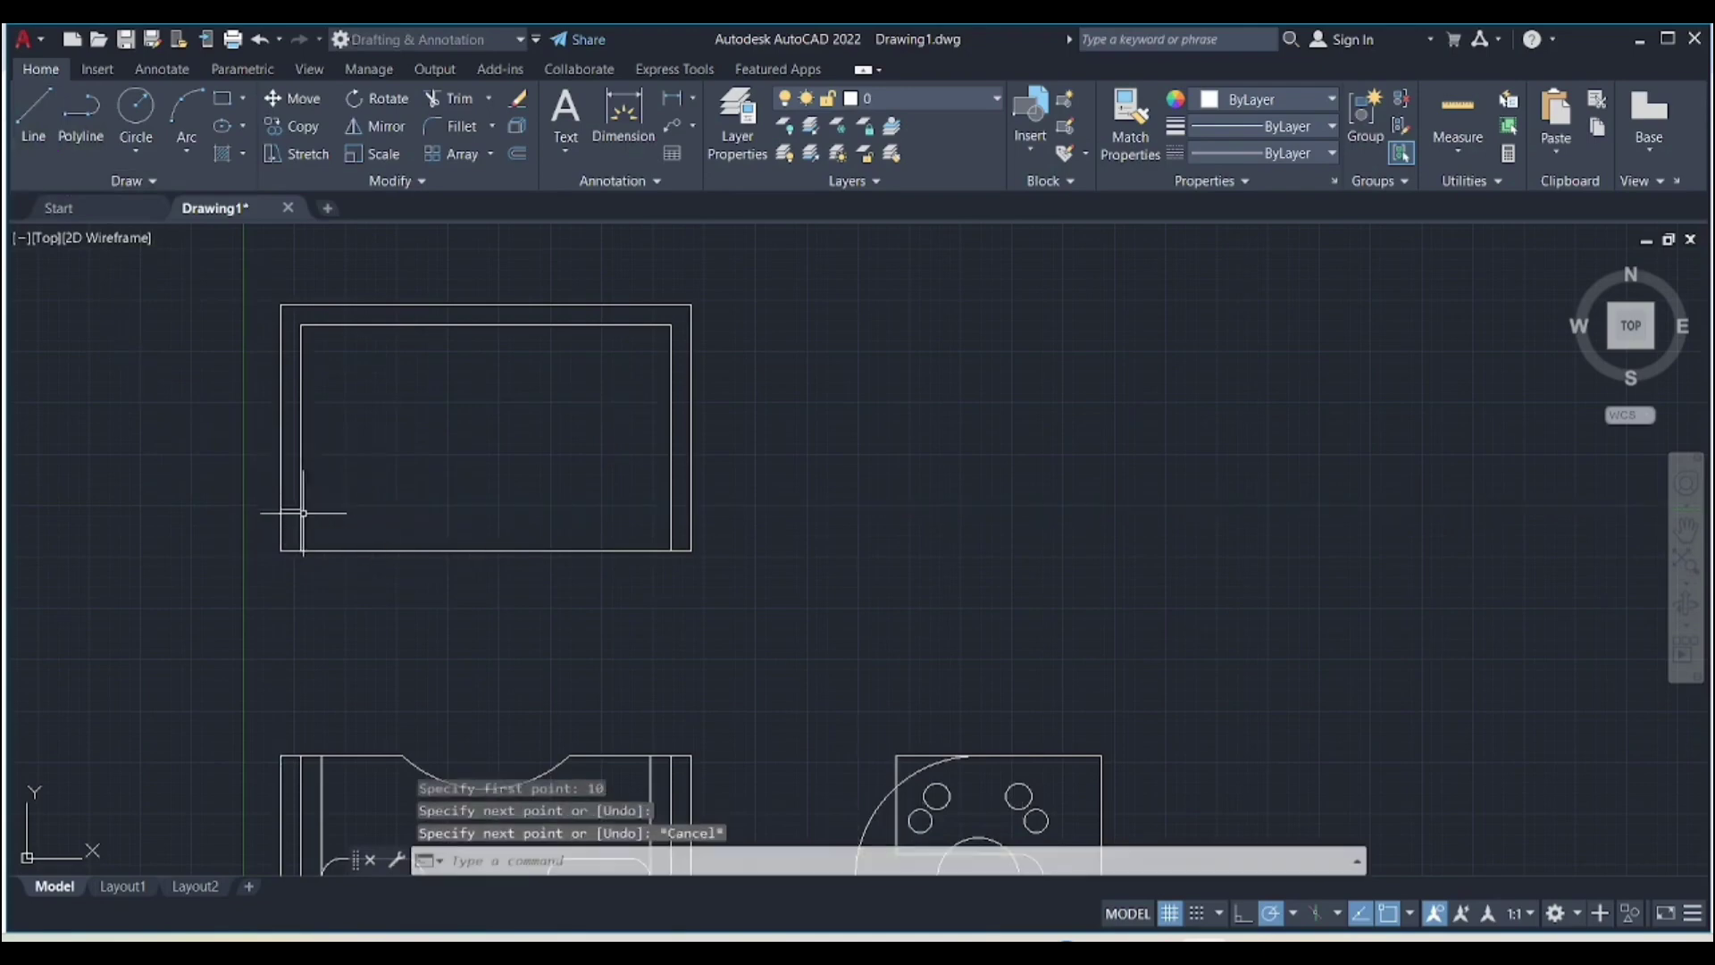
{"action": "left_click", "coordinate": [458, 98]}
{"action": "left_click_drag", "start_coordinate": [365, 572], "coordinate": [259, 522]}
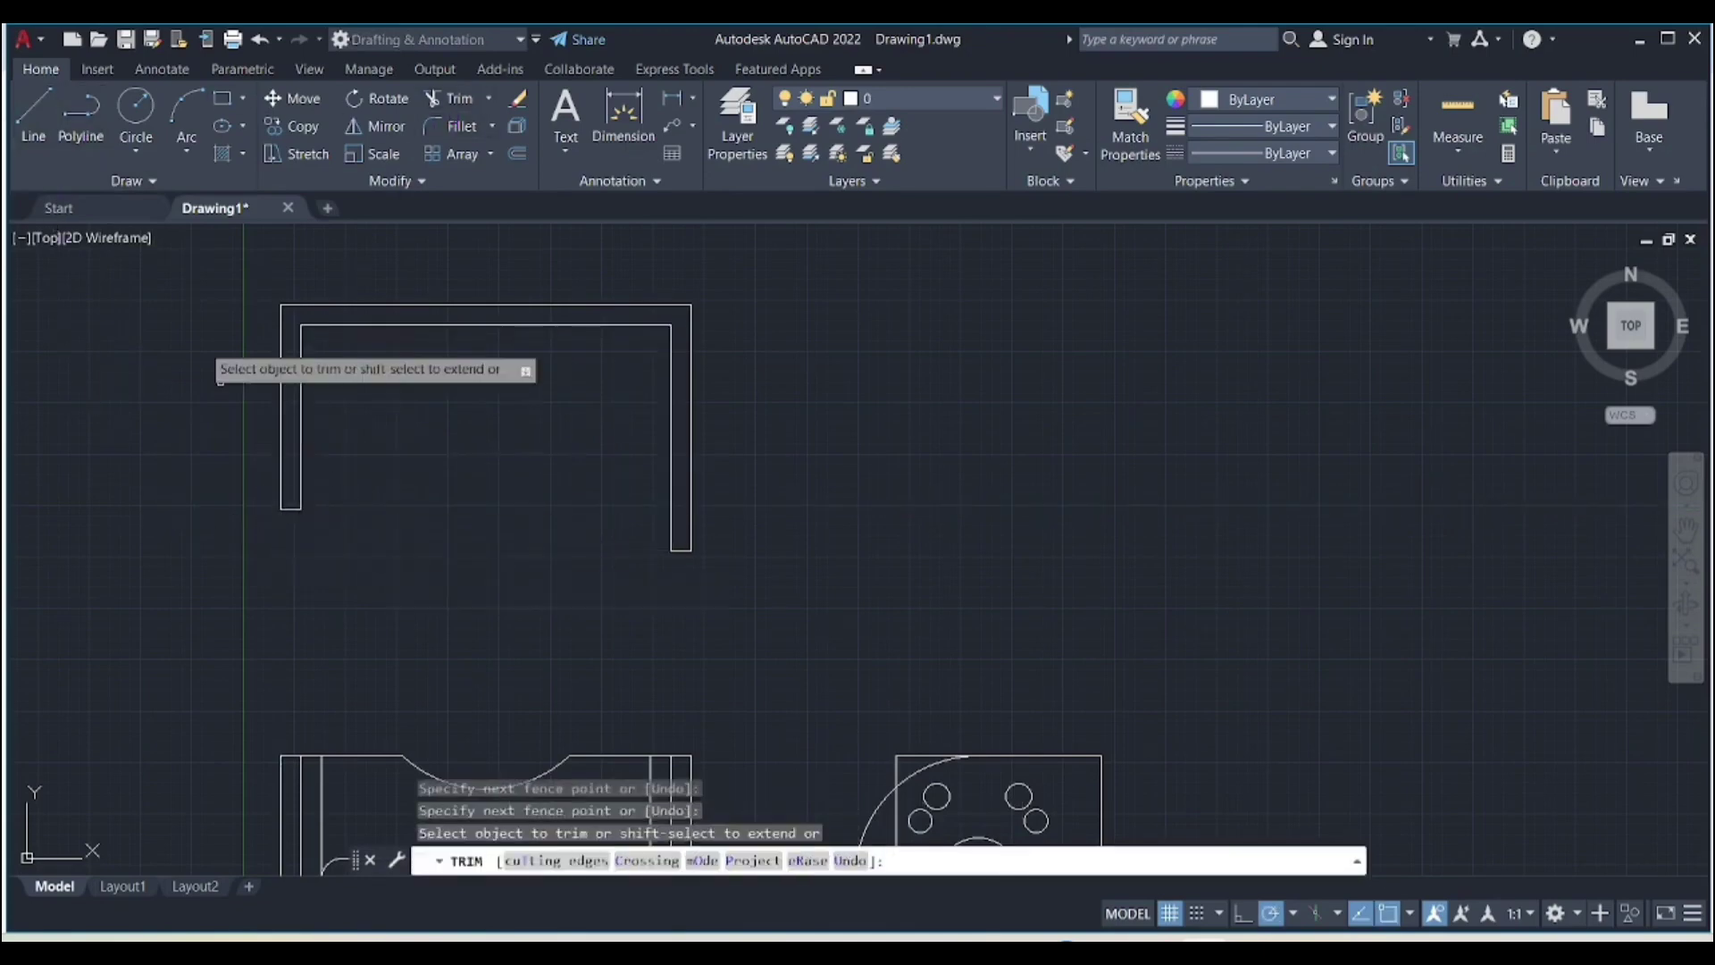
Fillet the U-profile's outer top corners with radius 5
{"action": "left_click", "coordinate": [442, 128]}
{"action": "left_click", "coordinate": [823, 863]}
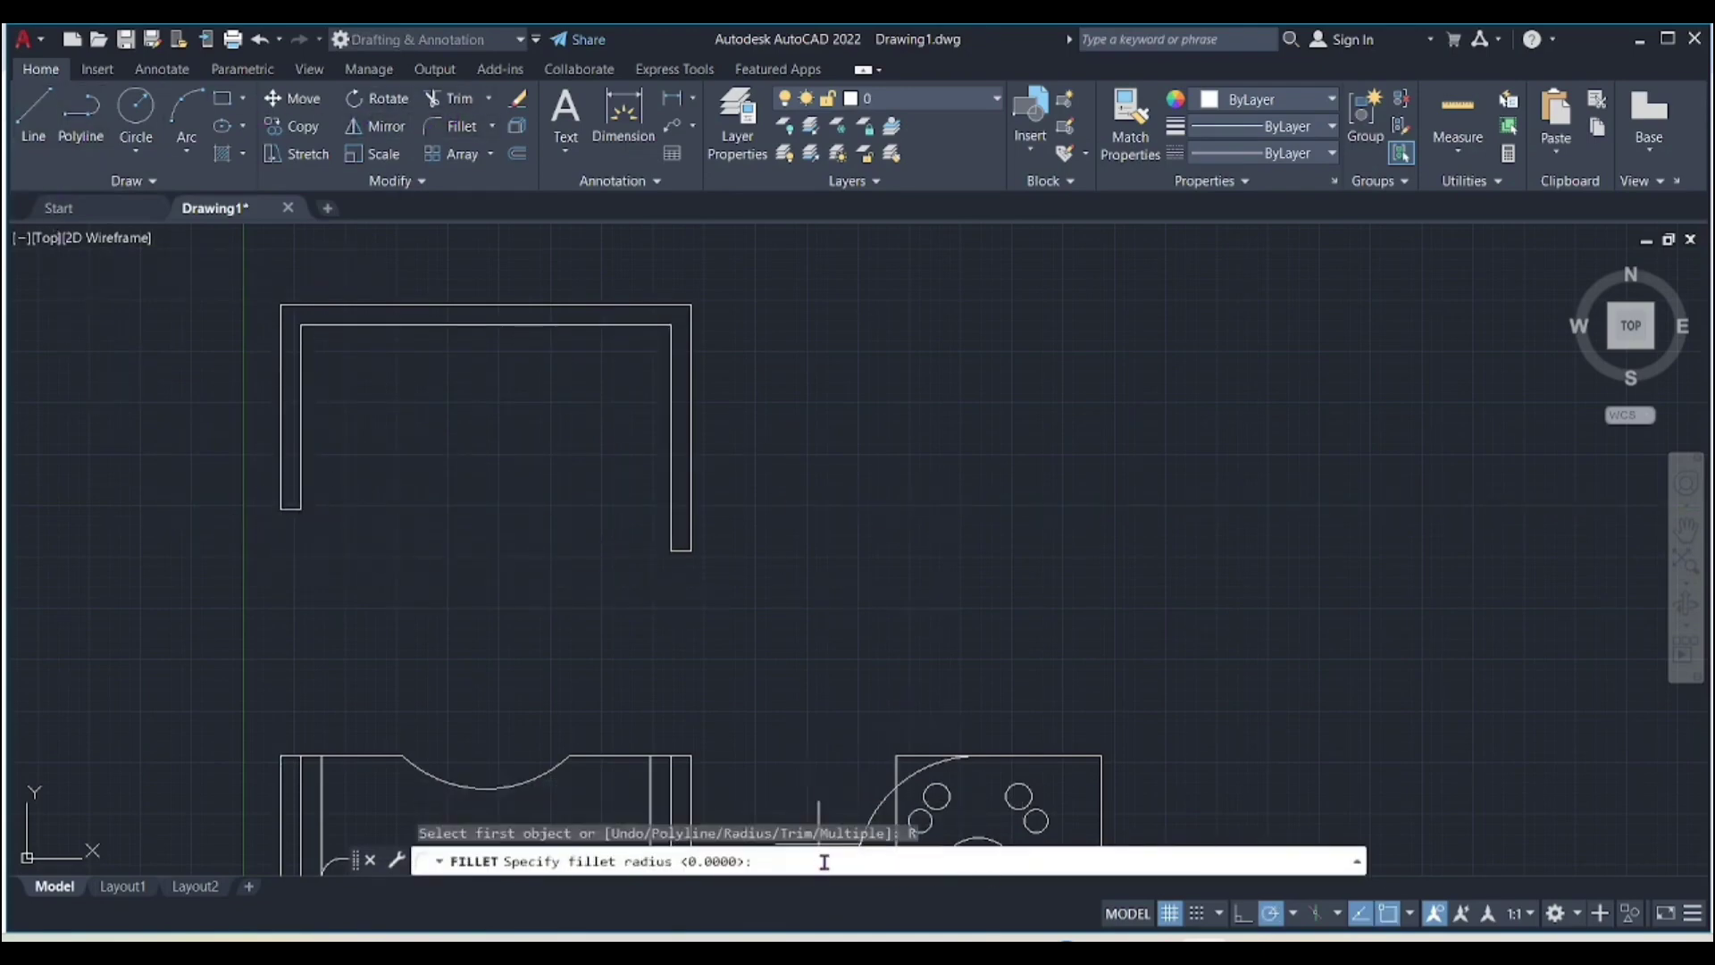
{"action": "type", "text": "5"}
{"action": "key", "text": "Return"}
{"action": "left_click", "coordinate": [281, 326]}
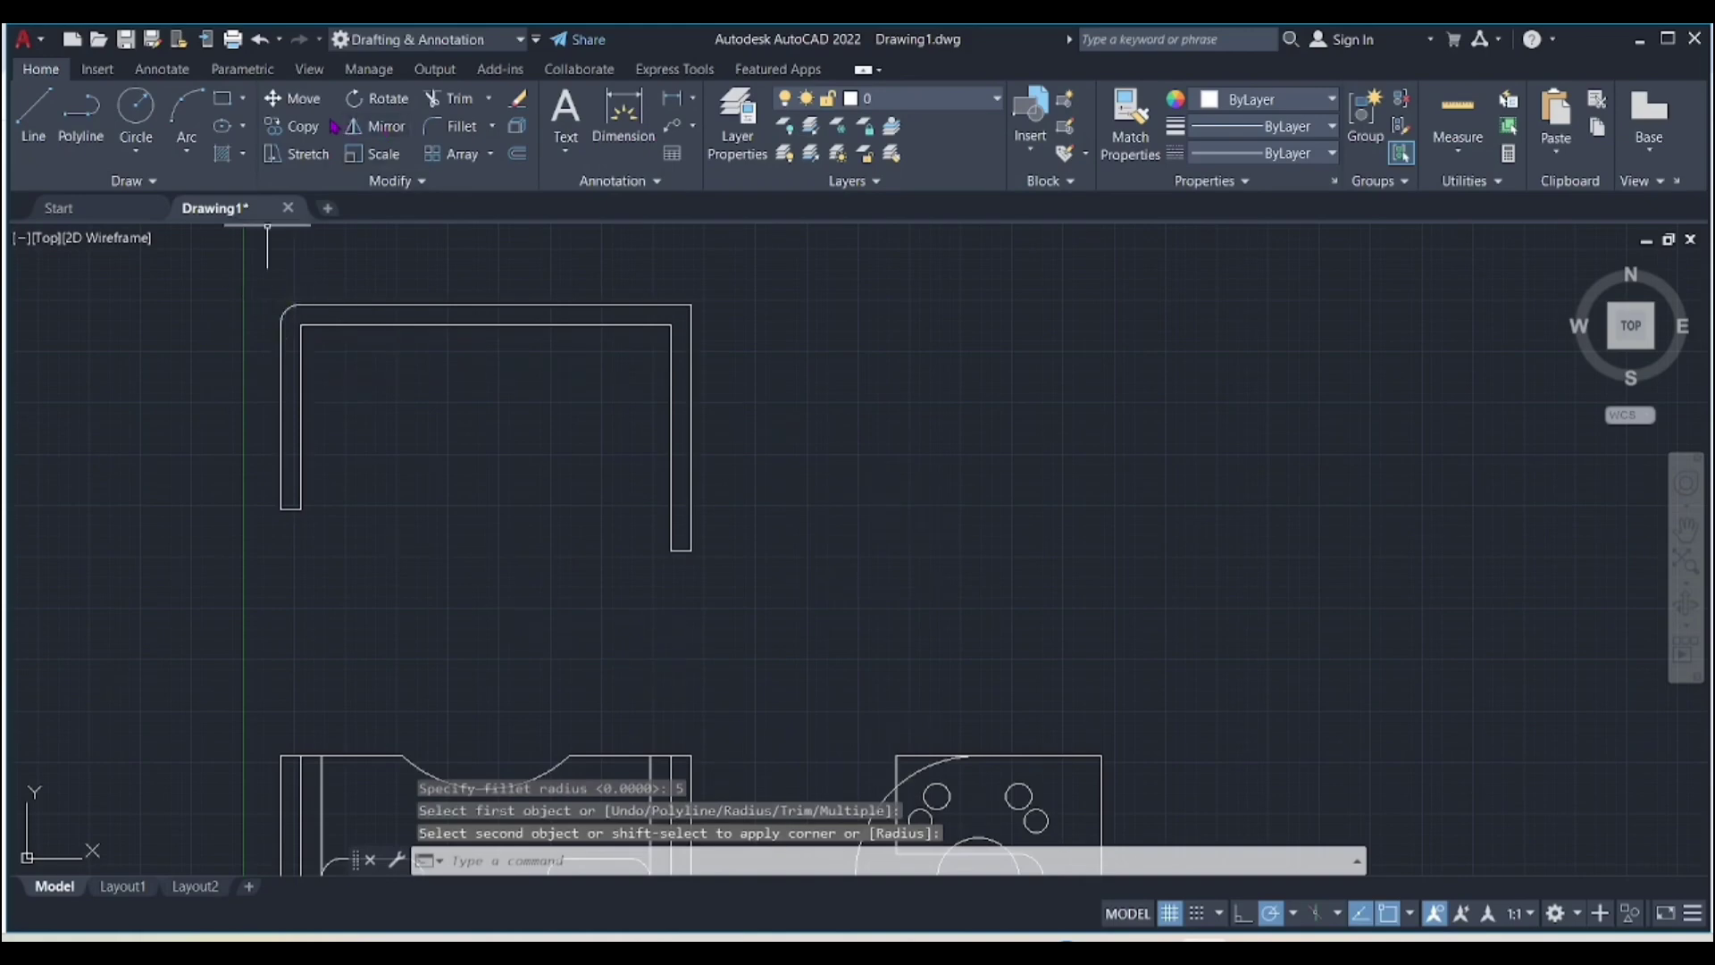
{"action": "left_click", "coordinate": [434, 127]}
{"action": "left_click", "coordinate": [634, 303]}
{"action": "left_click", "coordinate": [692, 348]}
Fillet the U-profile's inner top corners with radius 5
{"action": "key", "text": "space"}
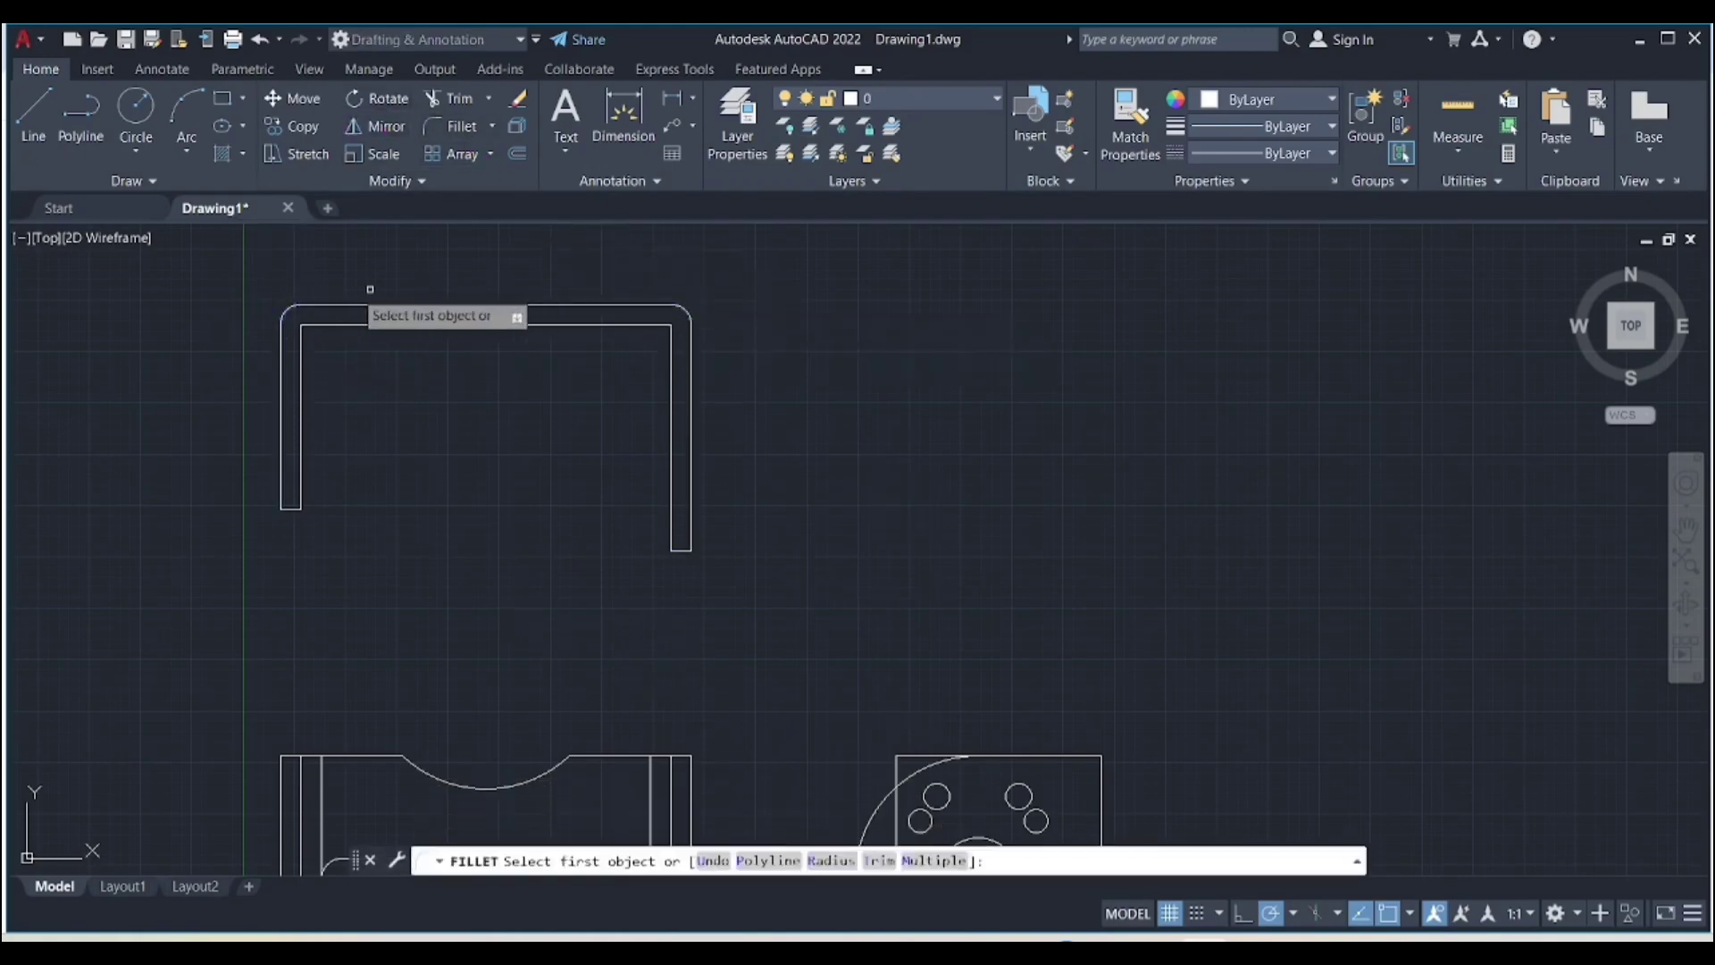
{"action": "left_click", "coordinate": [349, 325]}
{"action": "left_click", "coordinate": [301, 357]}
{"action": "key", "text": "space"}
{"action": "left_click", "coordinate": [625, 326]}
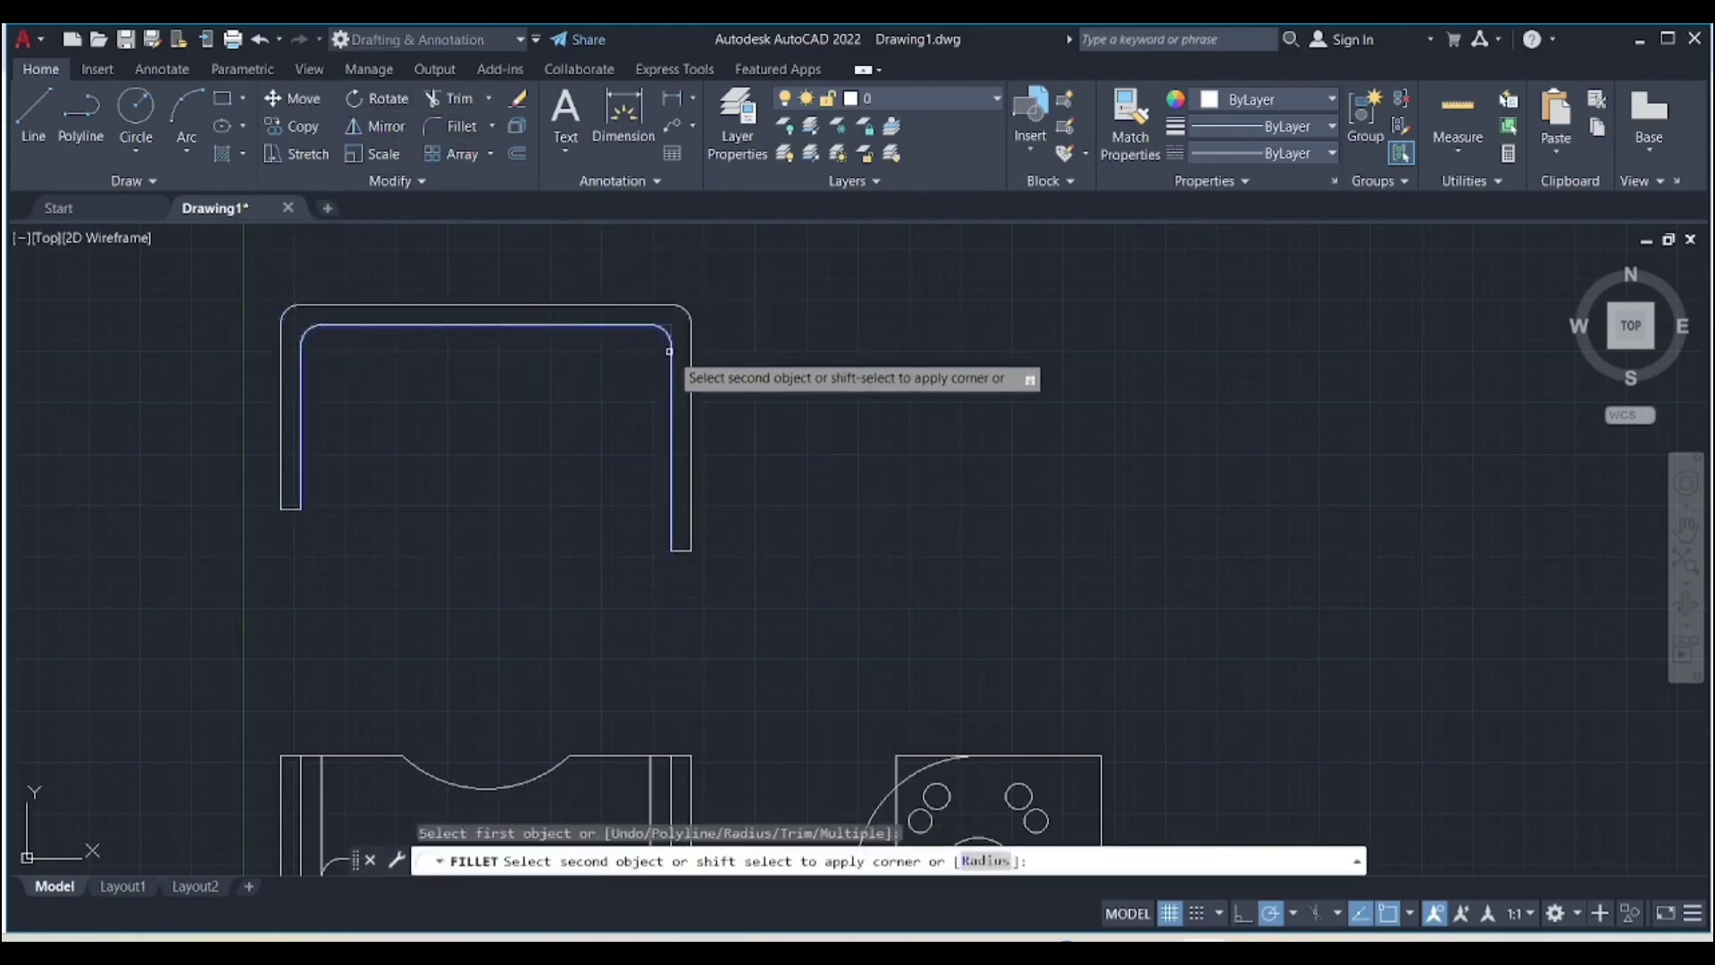
{"action": "left_click", "coordinate": [671, 366]}
{"action": "key", "text": "Escape"}
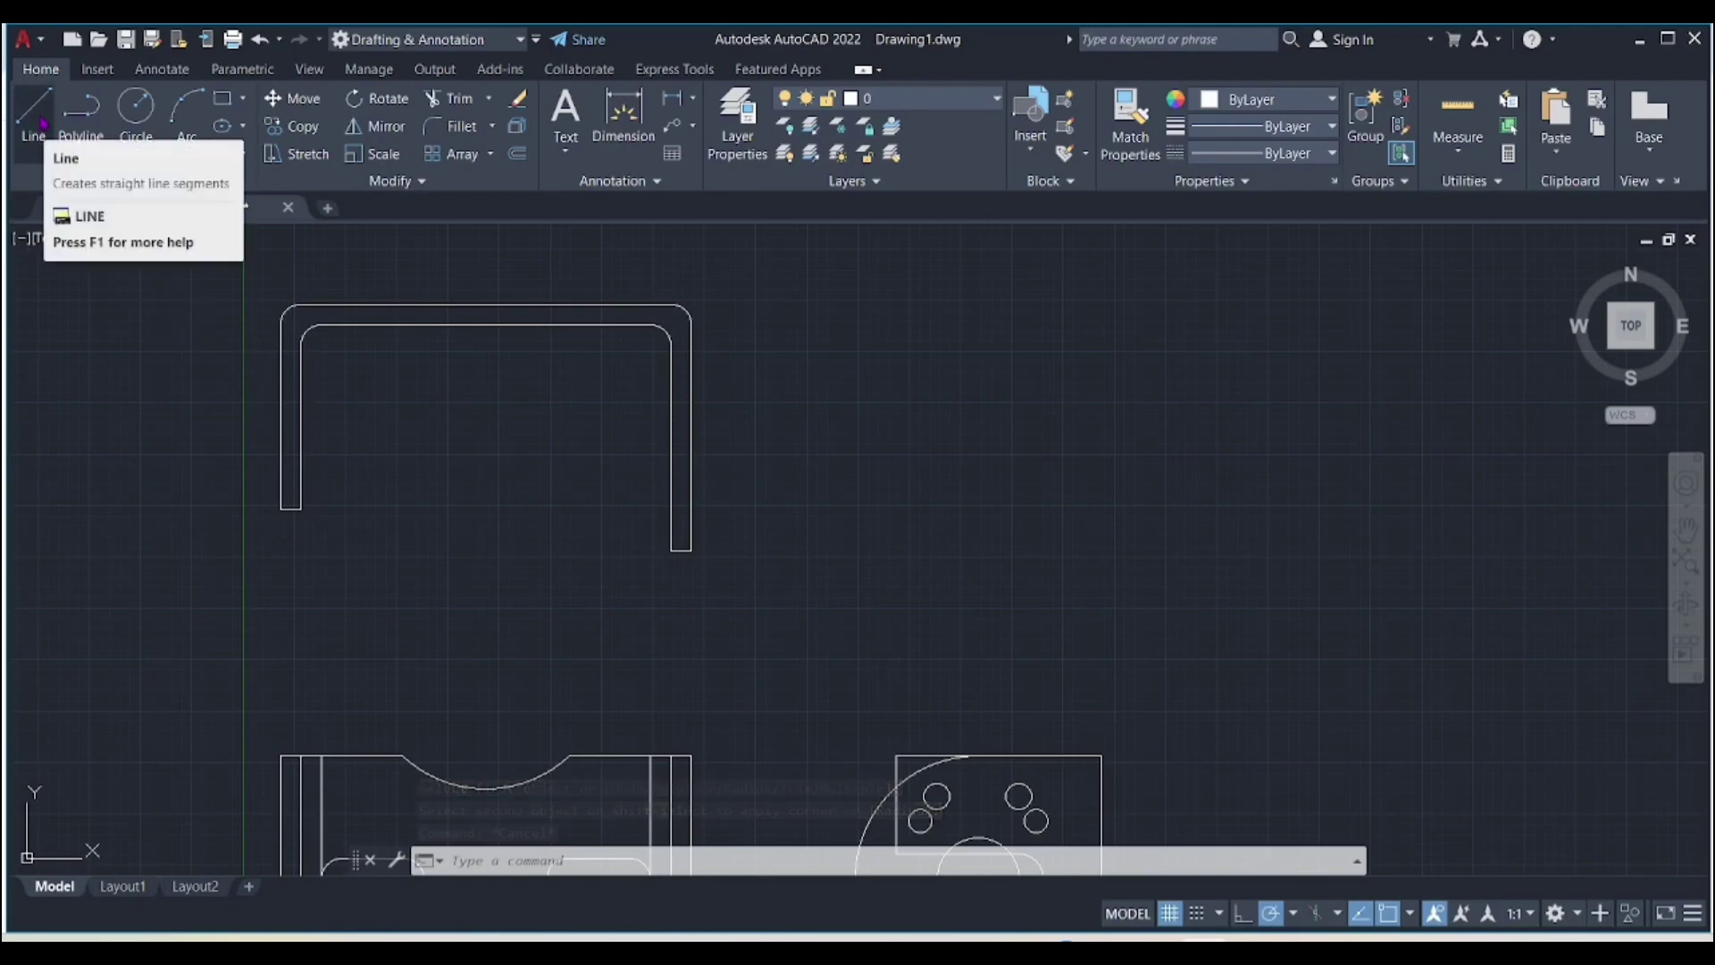
Project two slot edges onto the U-profile's top wall as short lines
{"action": "left_click", "coordinate": [33, 111]}
{"action": "middle_click_drag", "start_coordinate": [372, 634], "coordinate": [382, 559]}
{"action": "scroll", "coordinate": [383, 560], "scroll_direction": "down", "scroll_amount": 2}
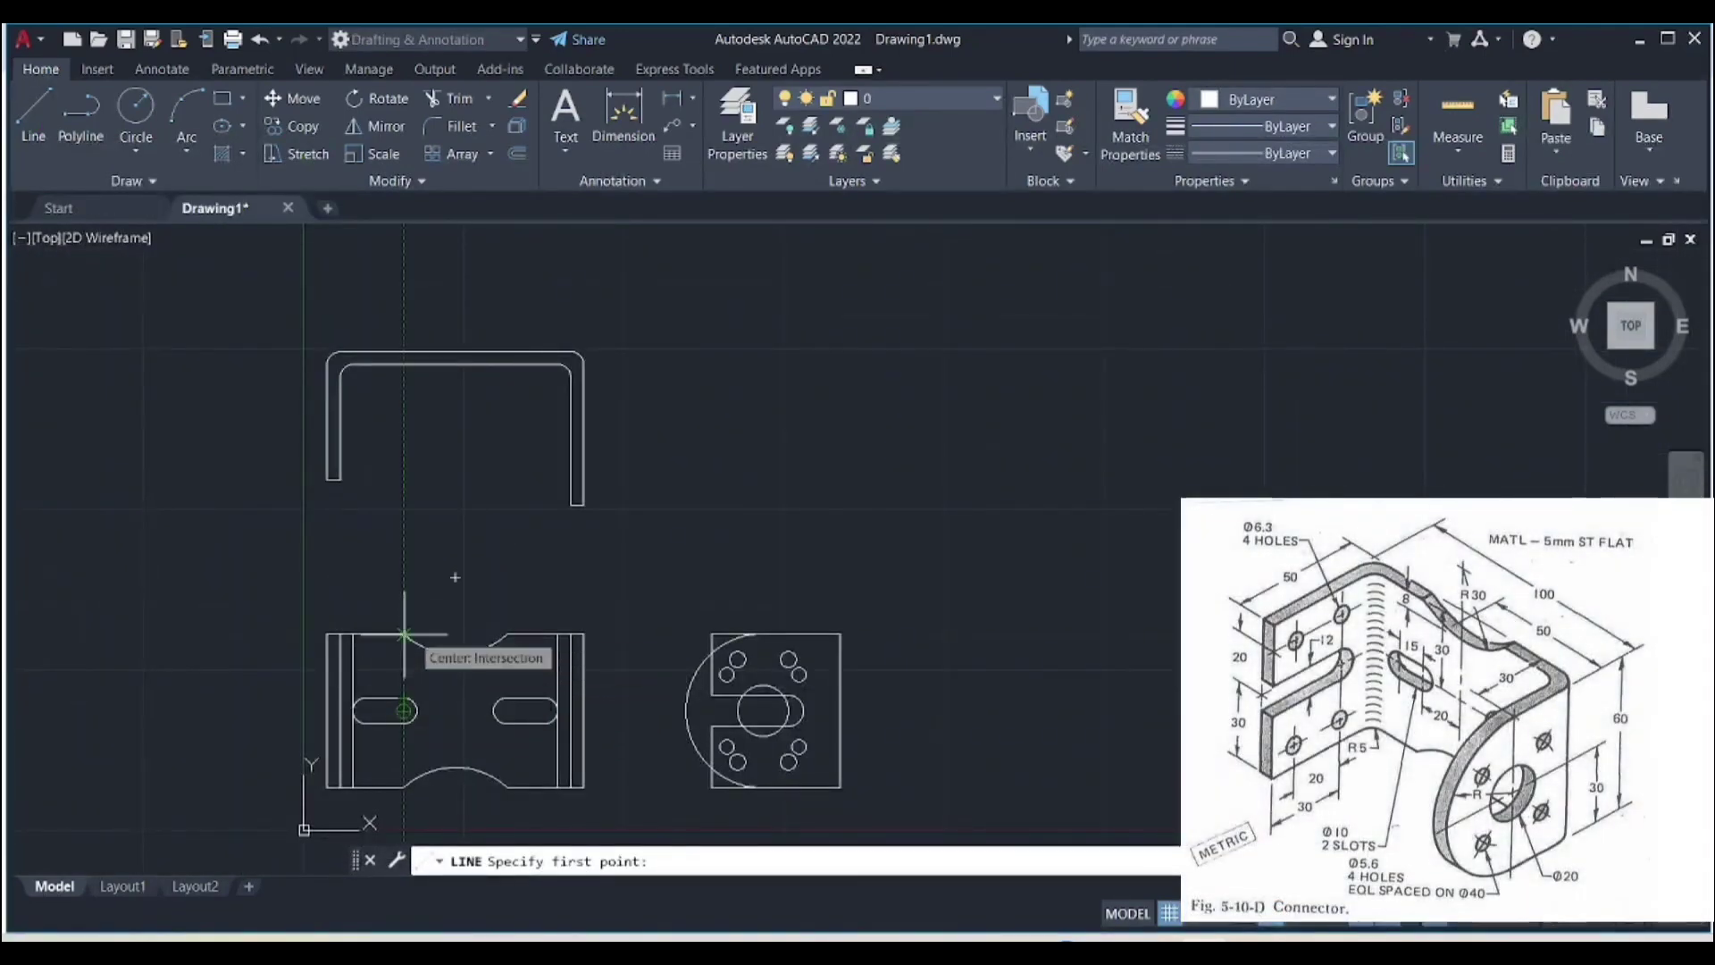
{"action": "left_click", "coordinate": [404, 354]}
{"action": "key", "text": "Escape"}
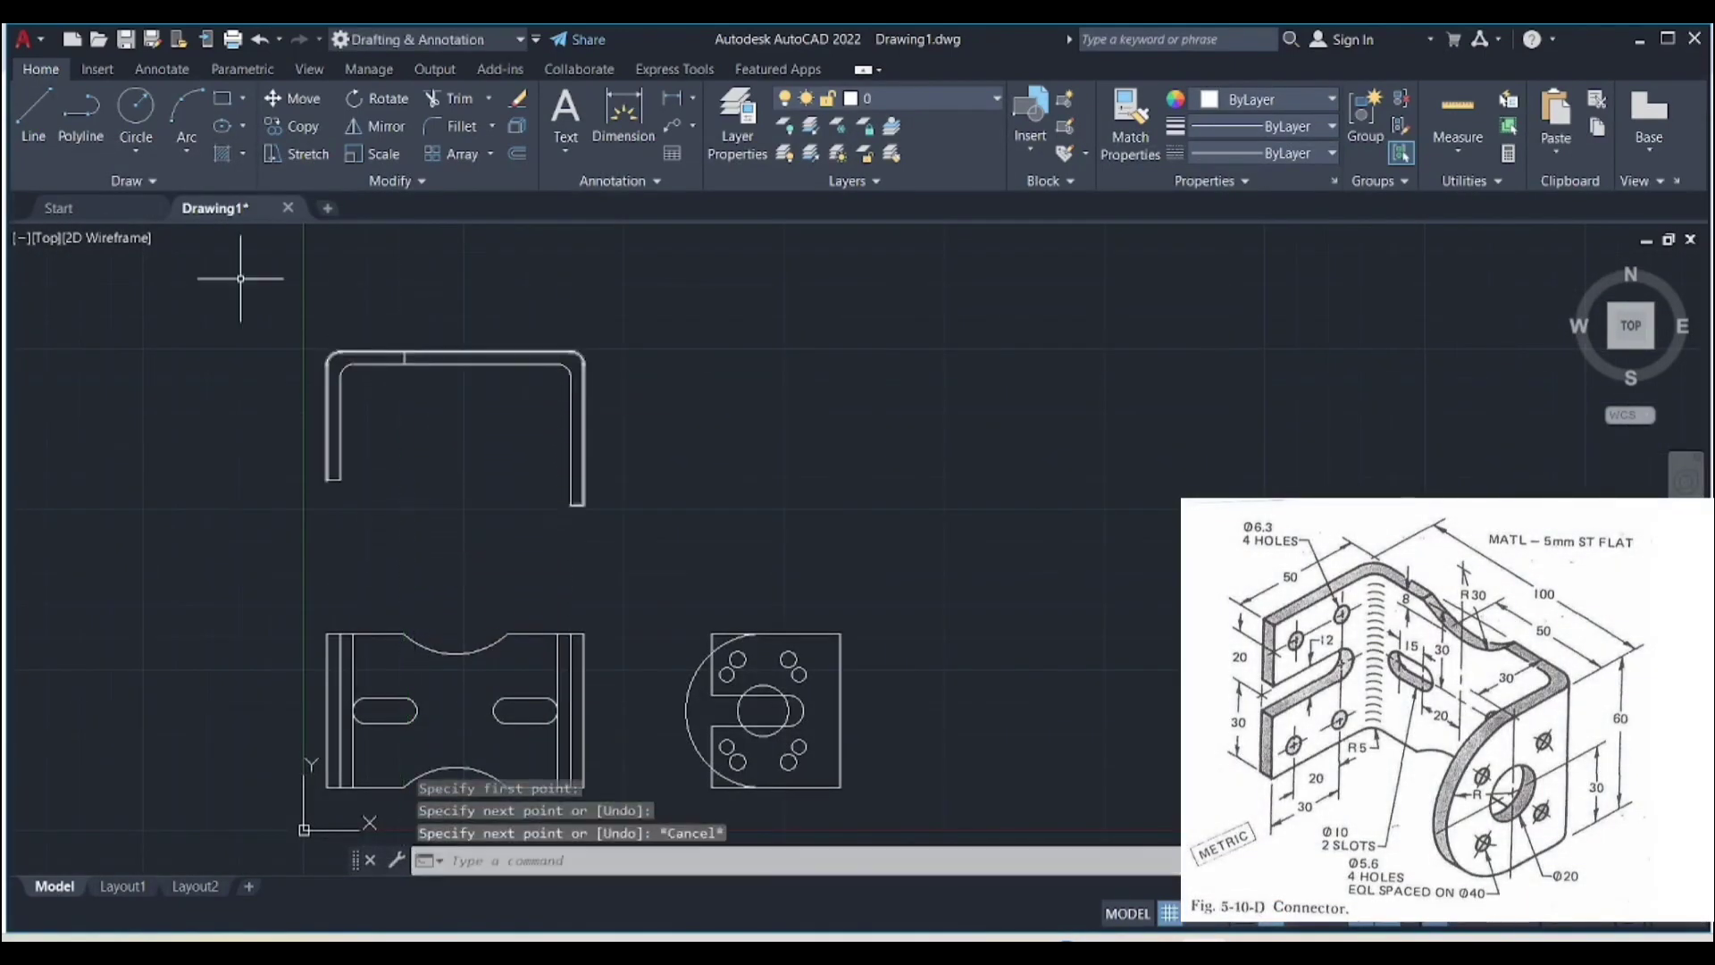
{"action": "key", "text": "space"}
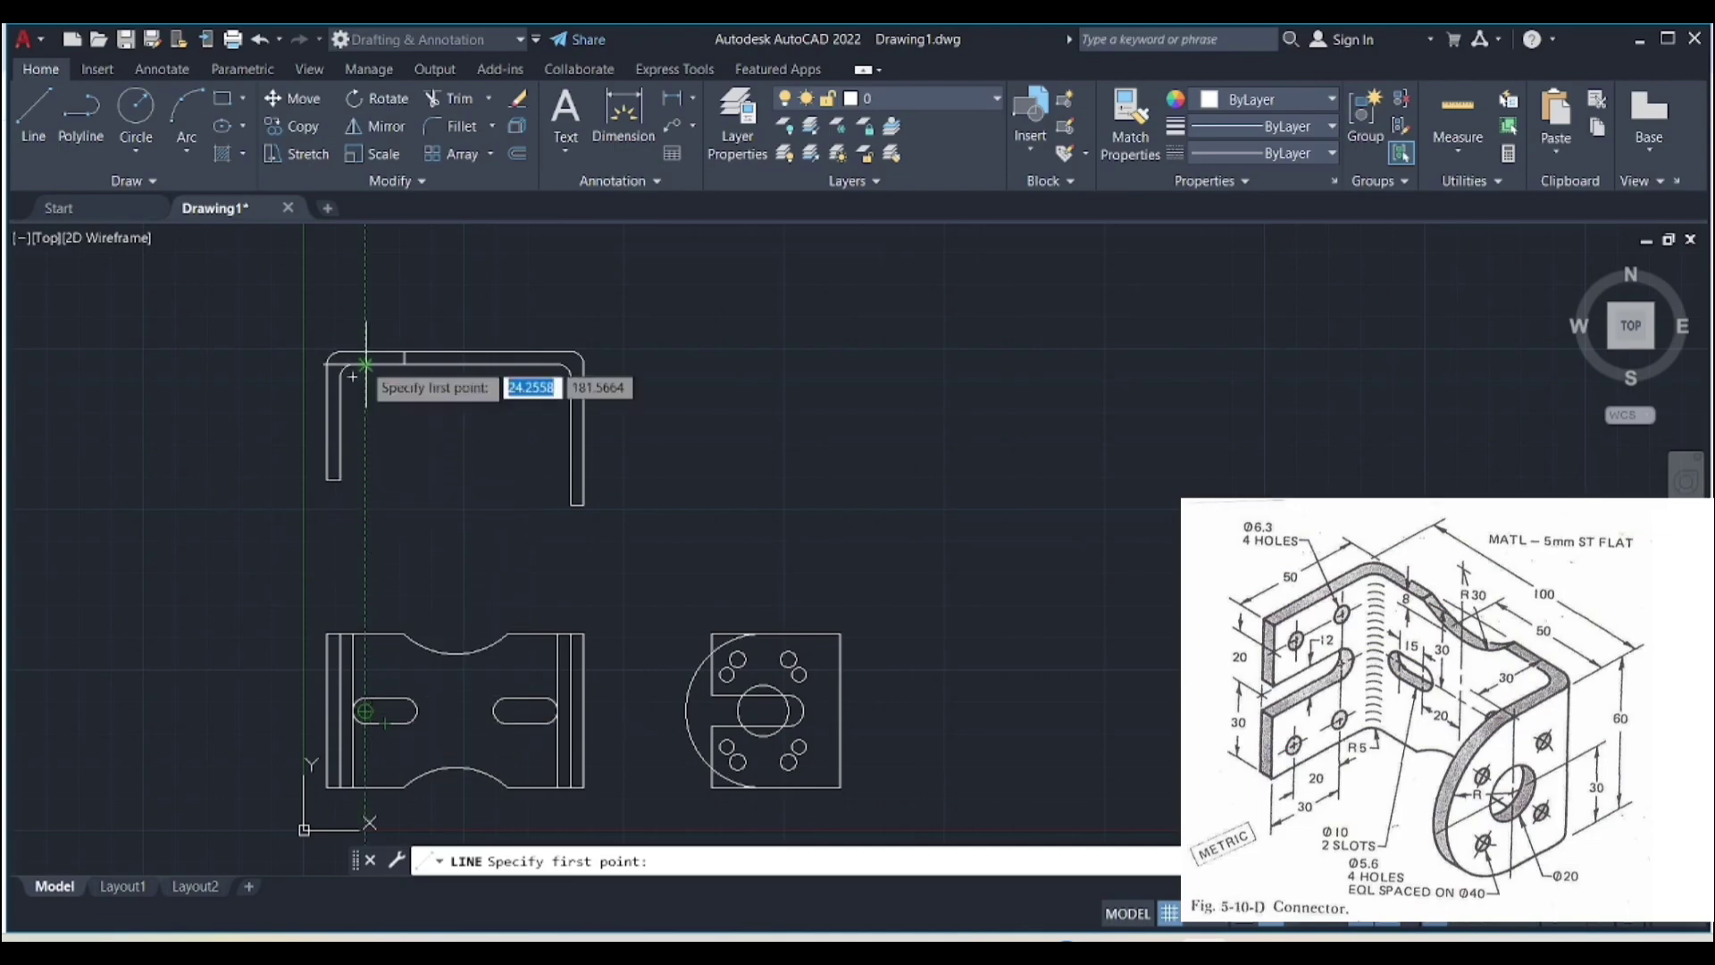
{"action": "left_click", "coordinate": [365, 364]}
{"action": "key", "text": "Escape"}
Add another slot-edge projection line on the U-profile's top wall
{"action": "key", "text": "space"}
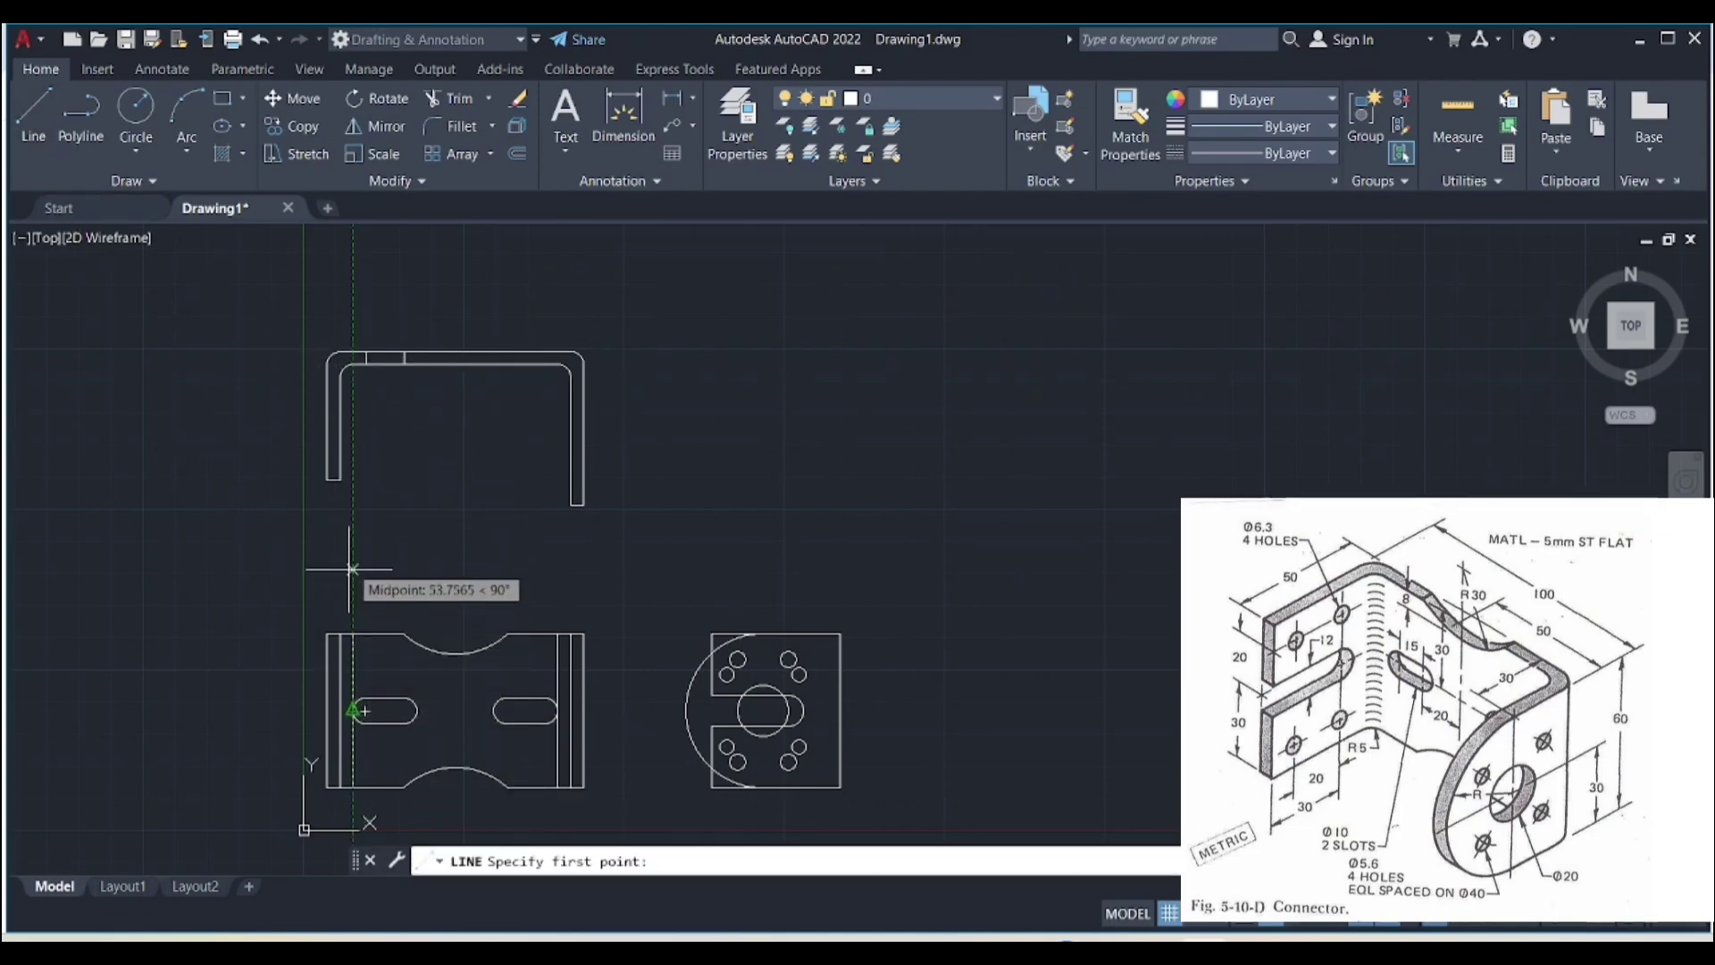
{"action": "left_click", "coordinate": [353, 365]}
{"action": "left_click", "coordinate": [353, 354]}
{"action": "key", "text": "Escape"}
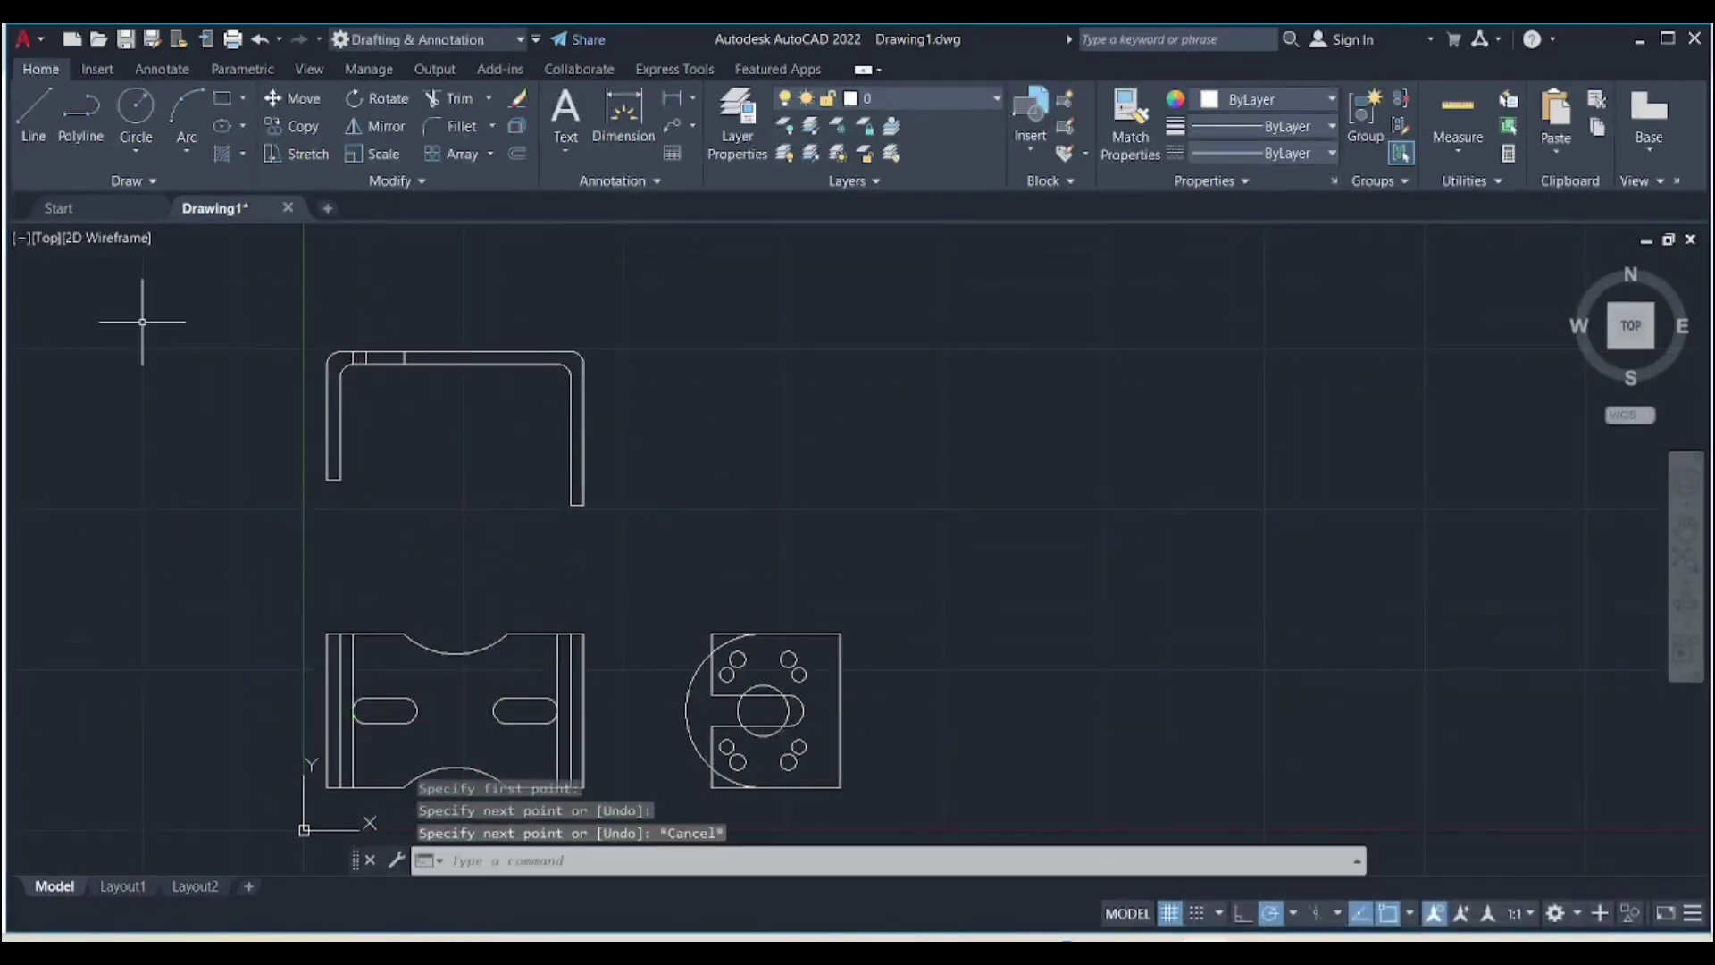
{"action": "key", "text": "space"}
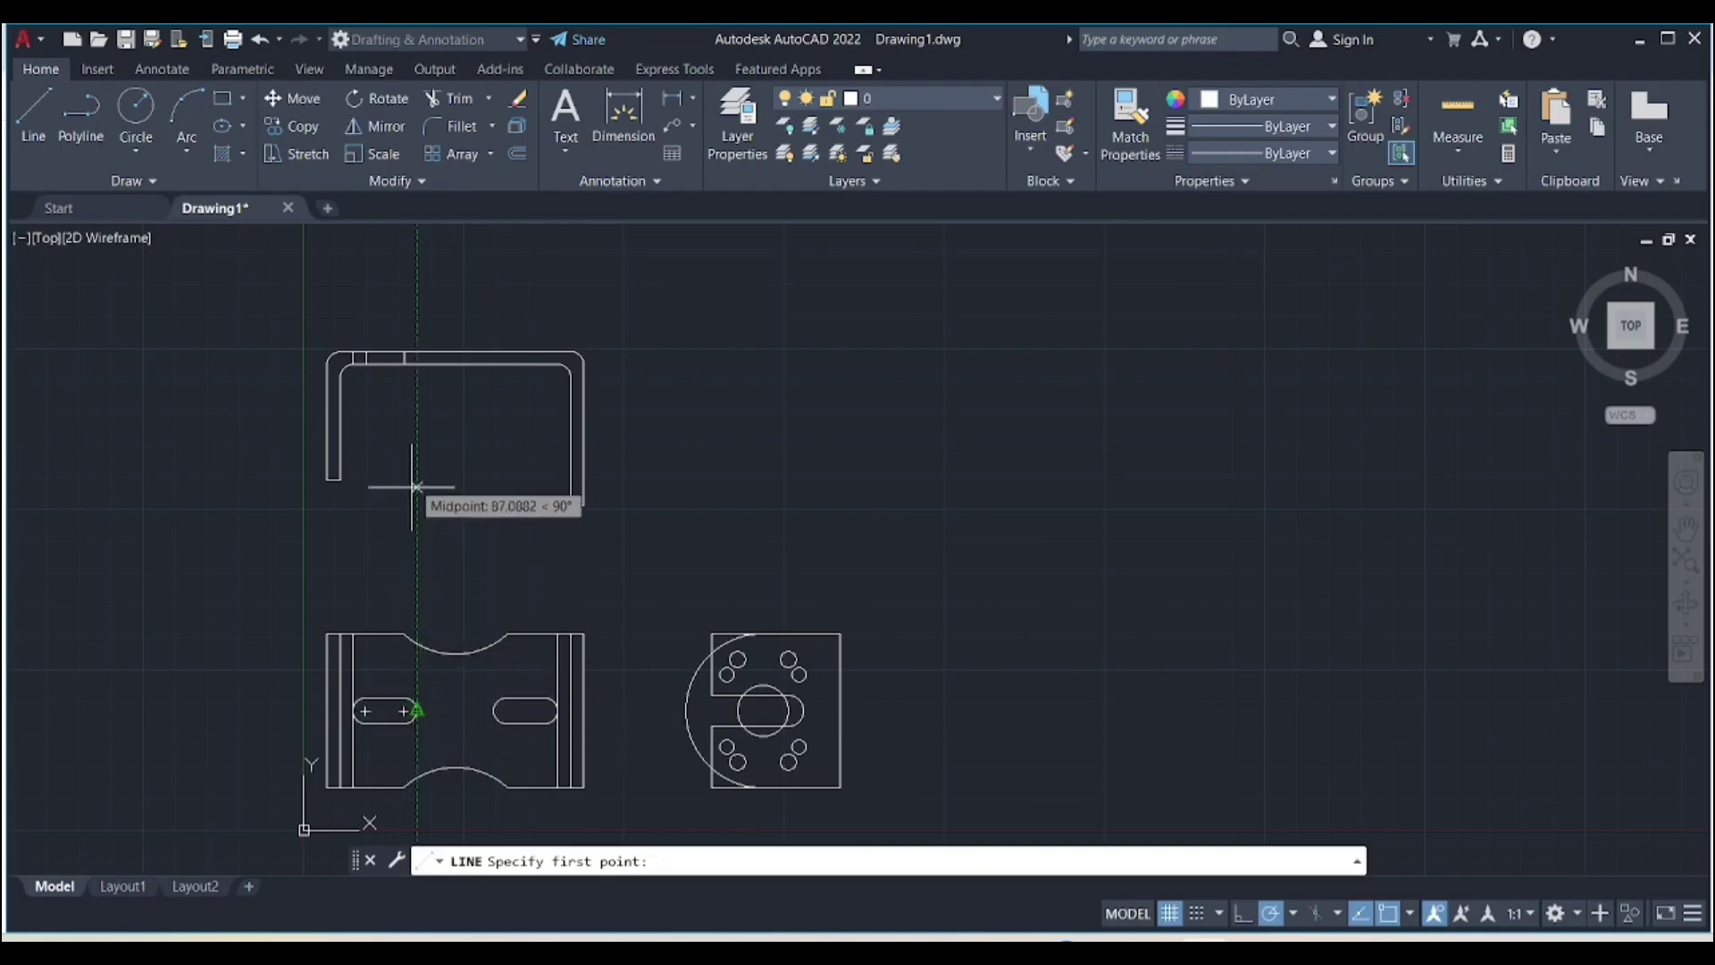
{"action": "left_click", "coordinate": [417, 365]}
{"action": "key", "text": "Escape"}
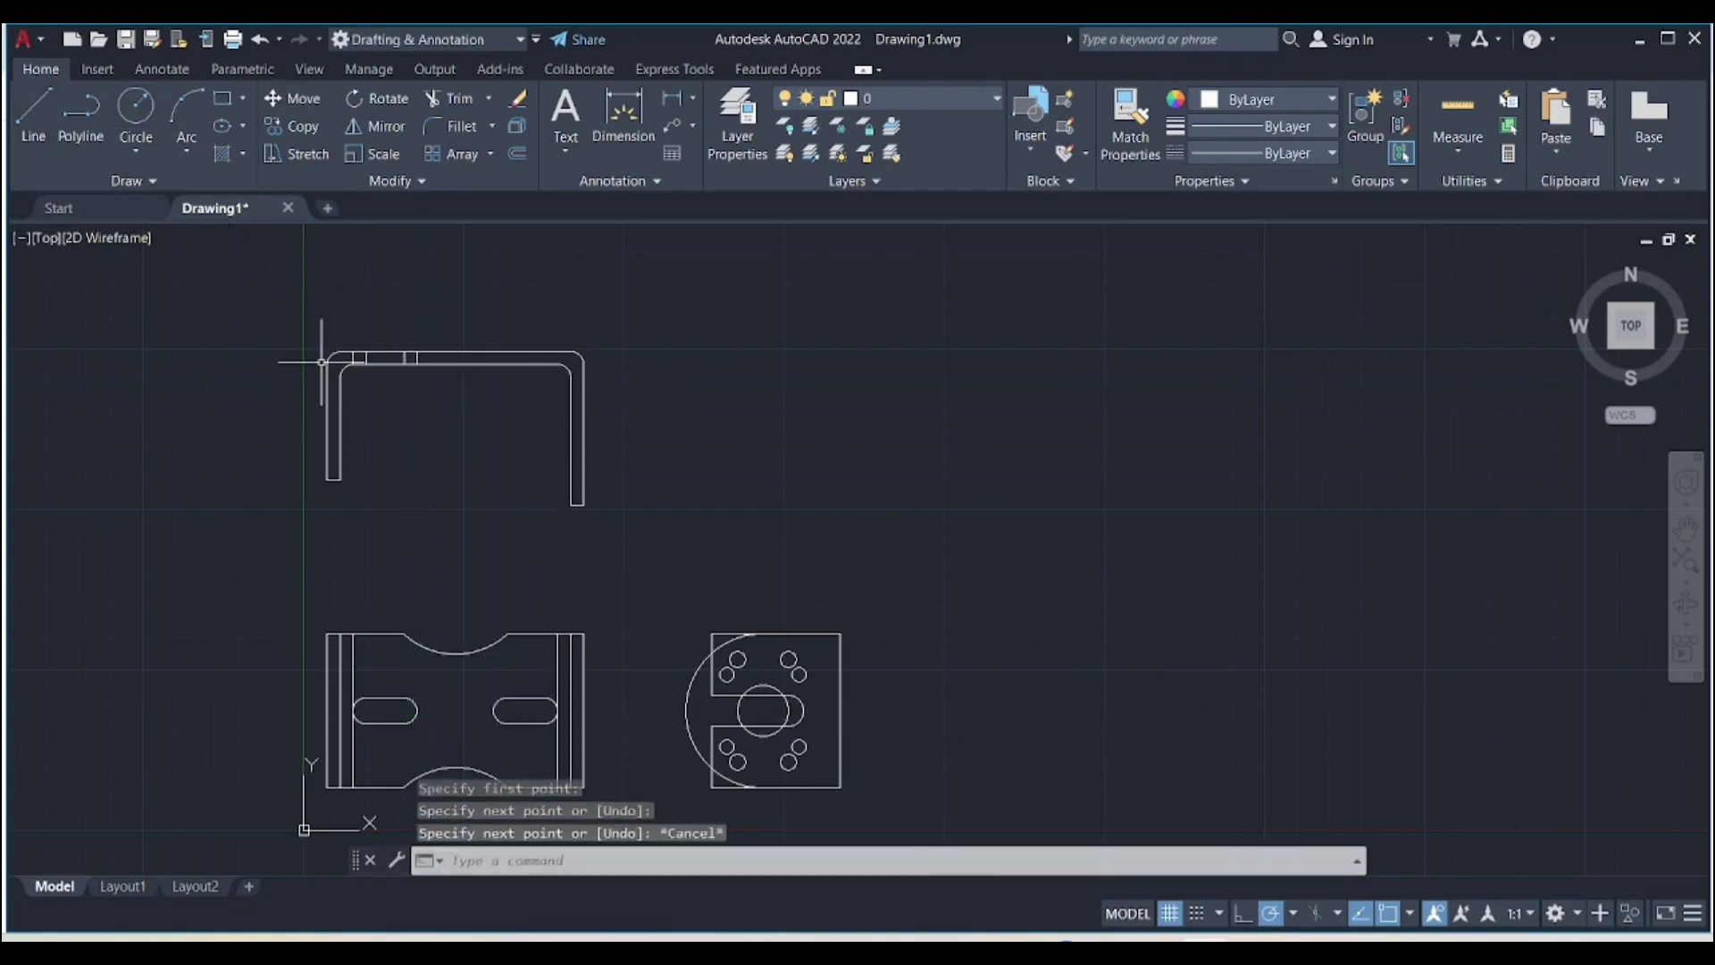
Mirror the hole lines about the top wall's midpoint, keeping the originals
{"action": "left_click", "coordinate": [353, 358]}
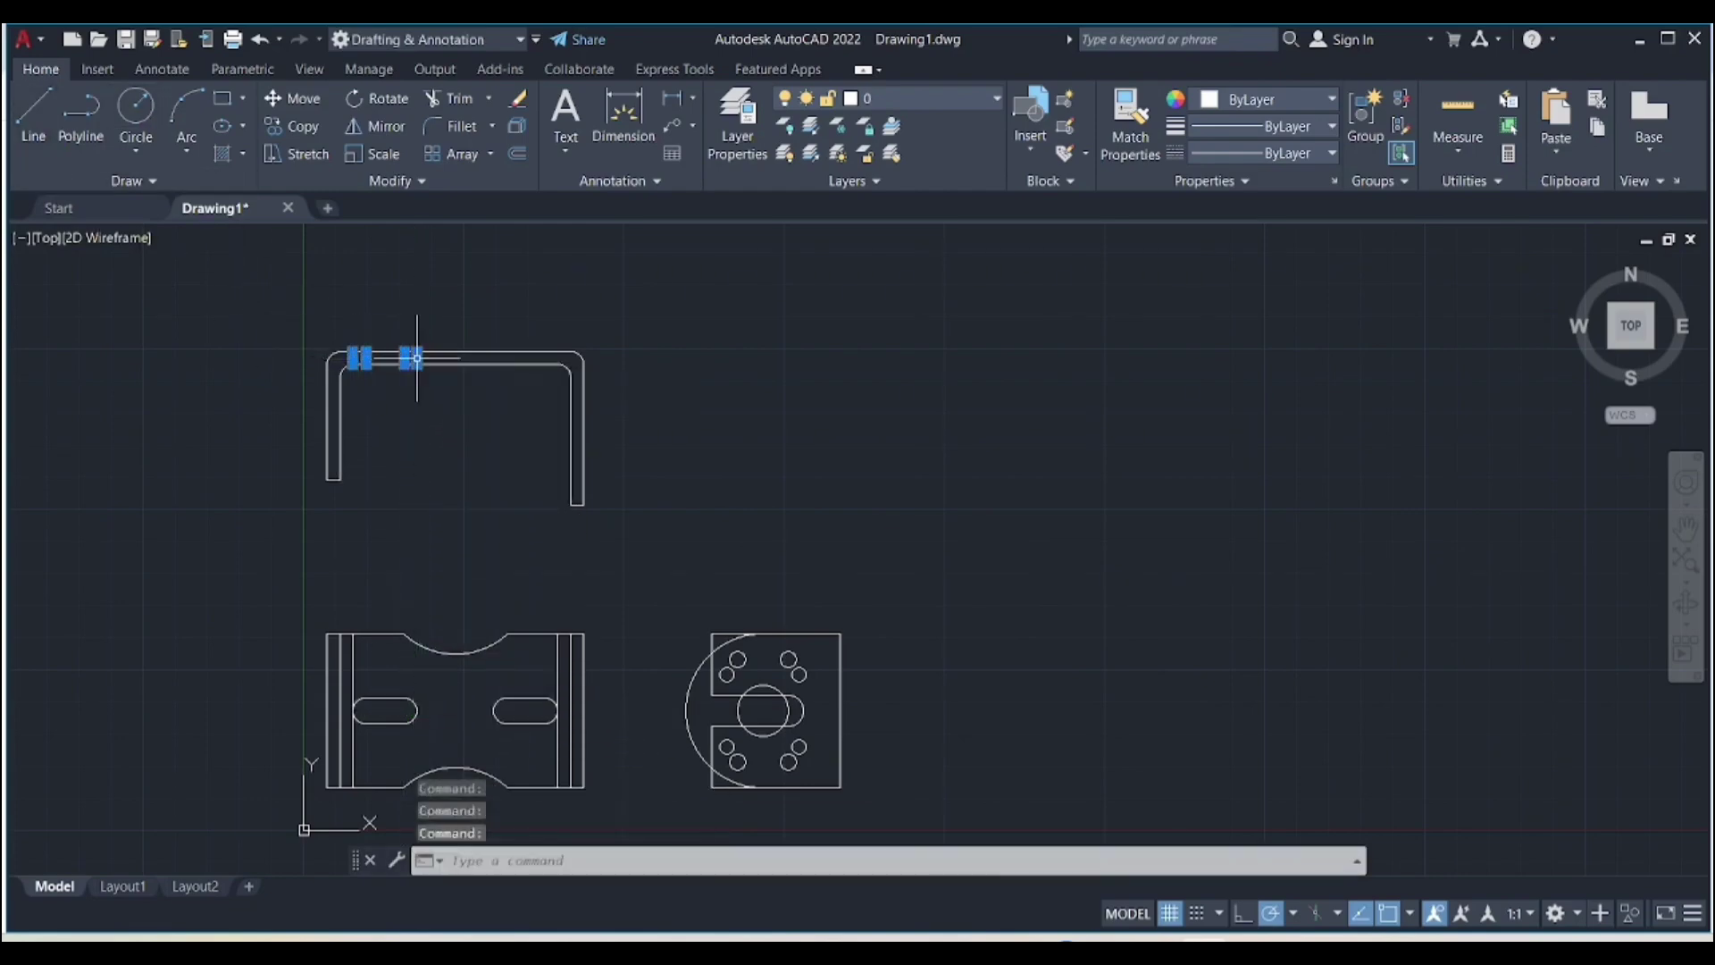
{"action": "left_click", "coordinate": [380, 126]}
{"action": "left_click", "coordinate": [455, 354]}
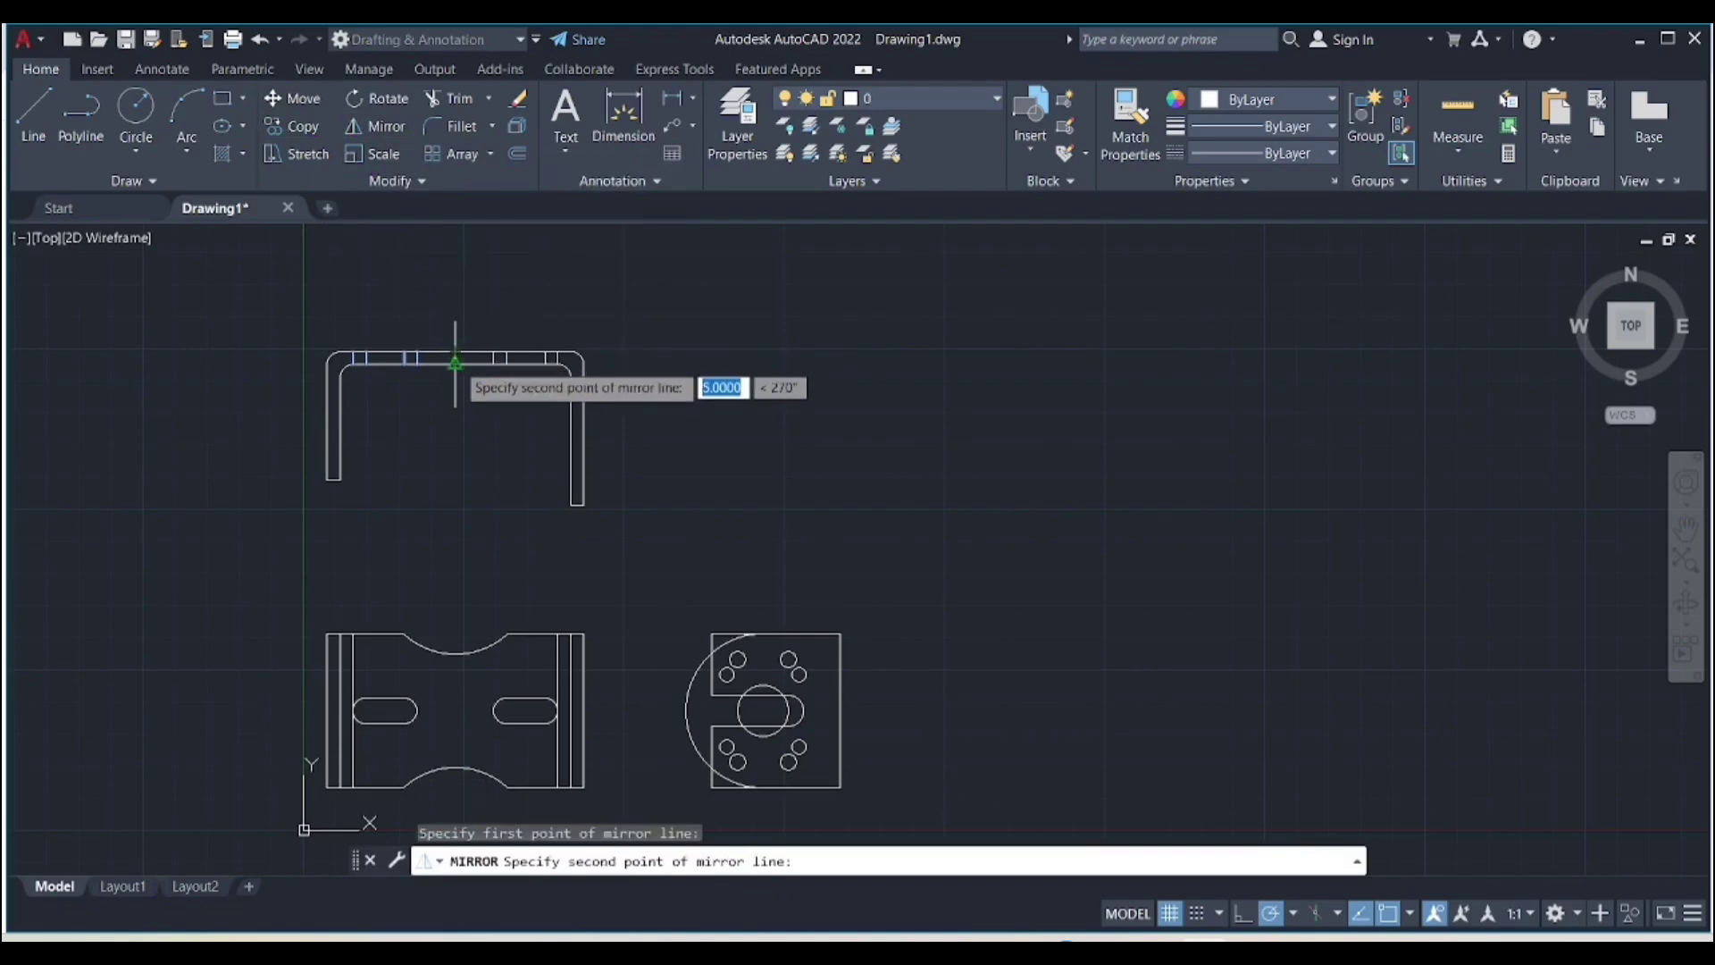
{"action": "left_click", "coordinate": [503, 438]}
{"action": "key", "text": "Escape"}
Copy the hole-pattern side view upward, level with the U-profile's top
{"action": "left_click", "coordinate": [681, 622]}
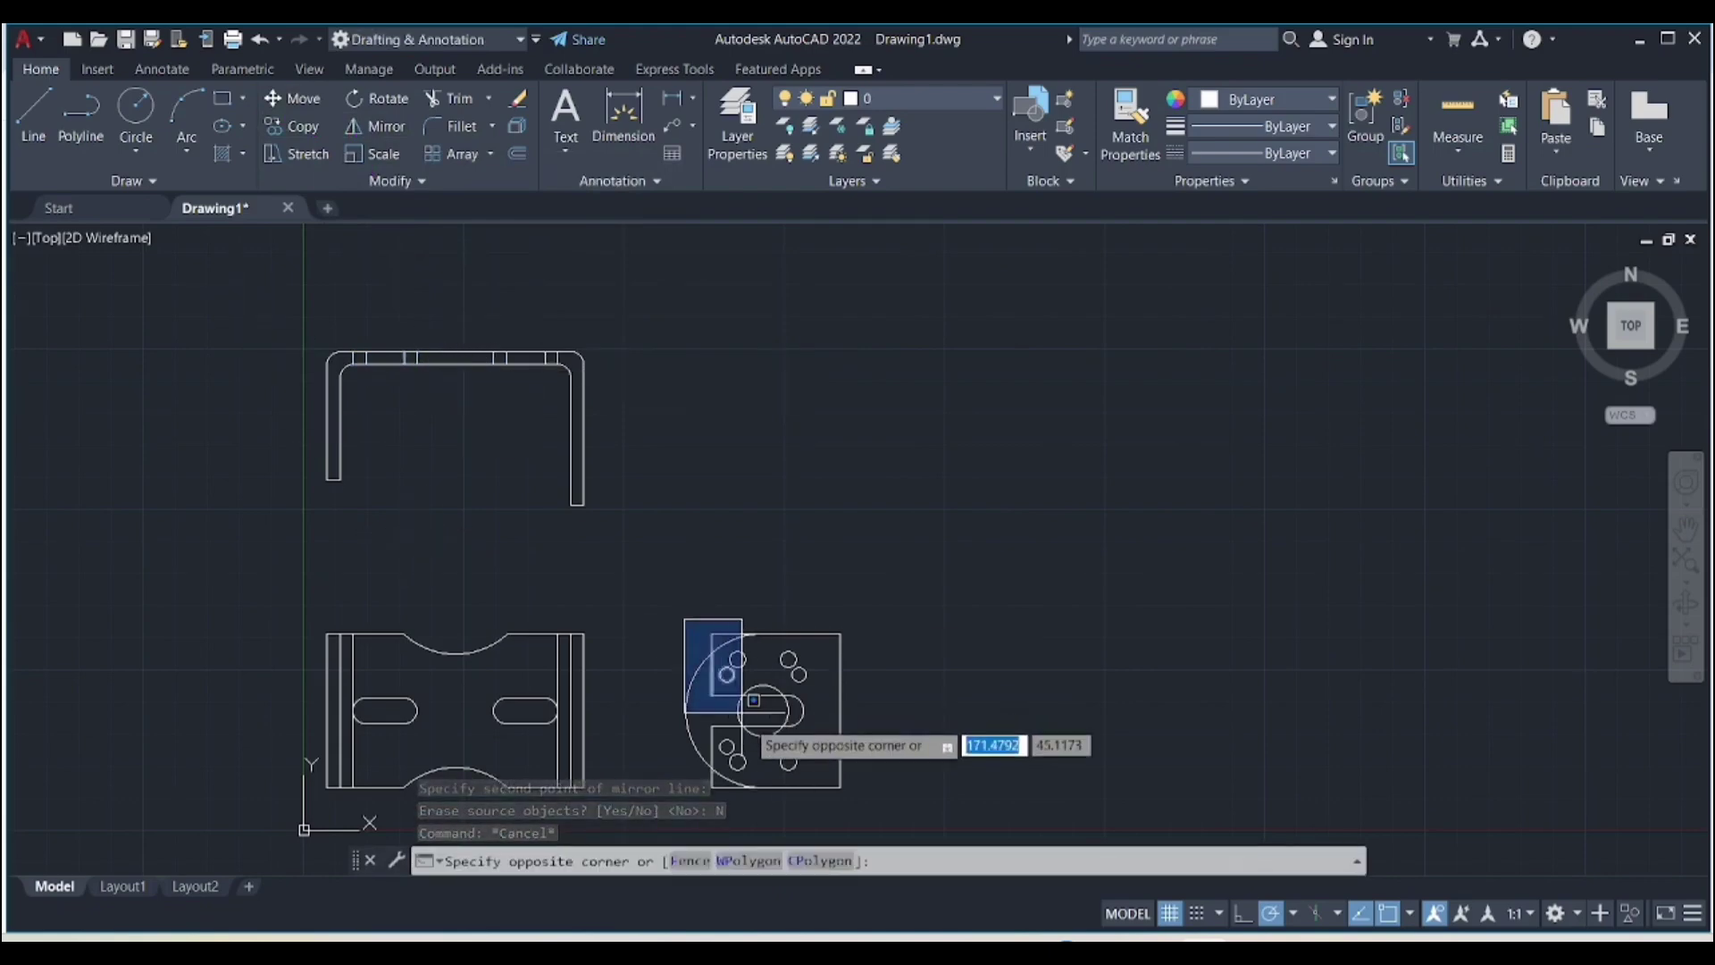
{"action": "left_click", "coordinate": [876, 815]}
{"action": "type", "text": "co"}
{"action": "key", "text": "Return"}
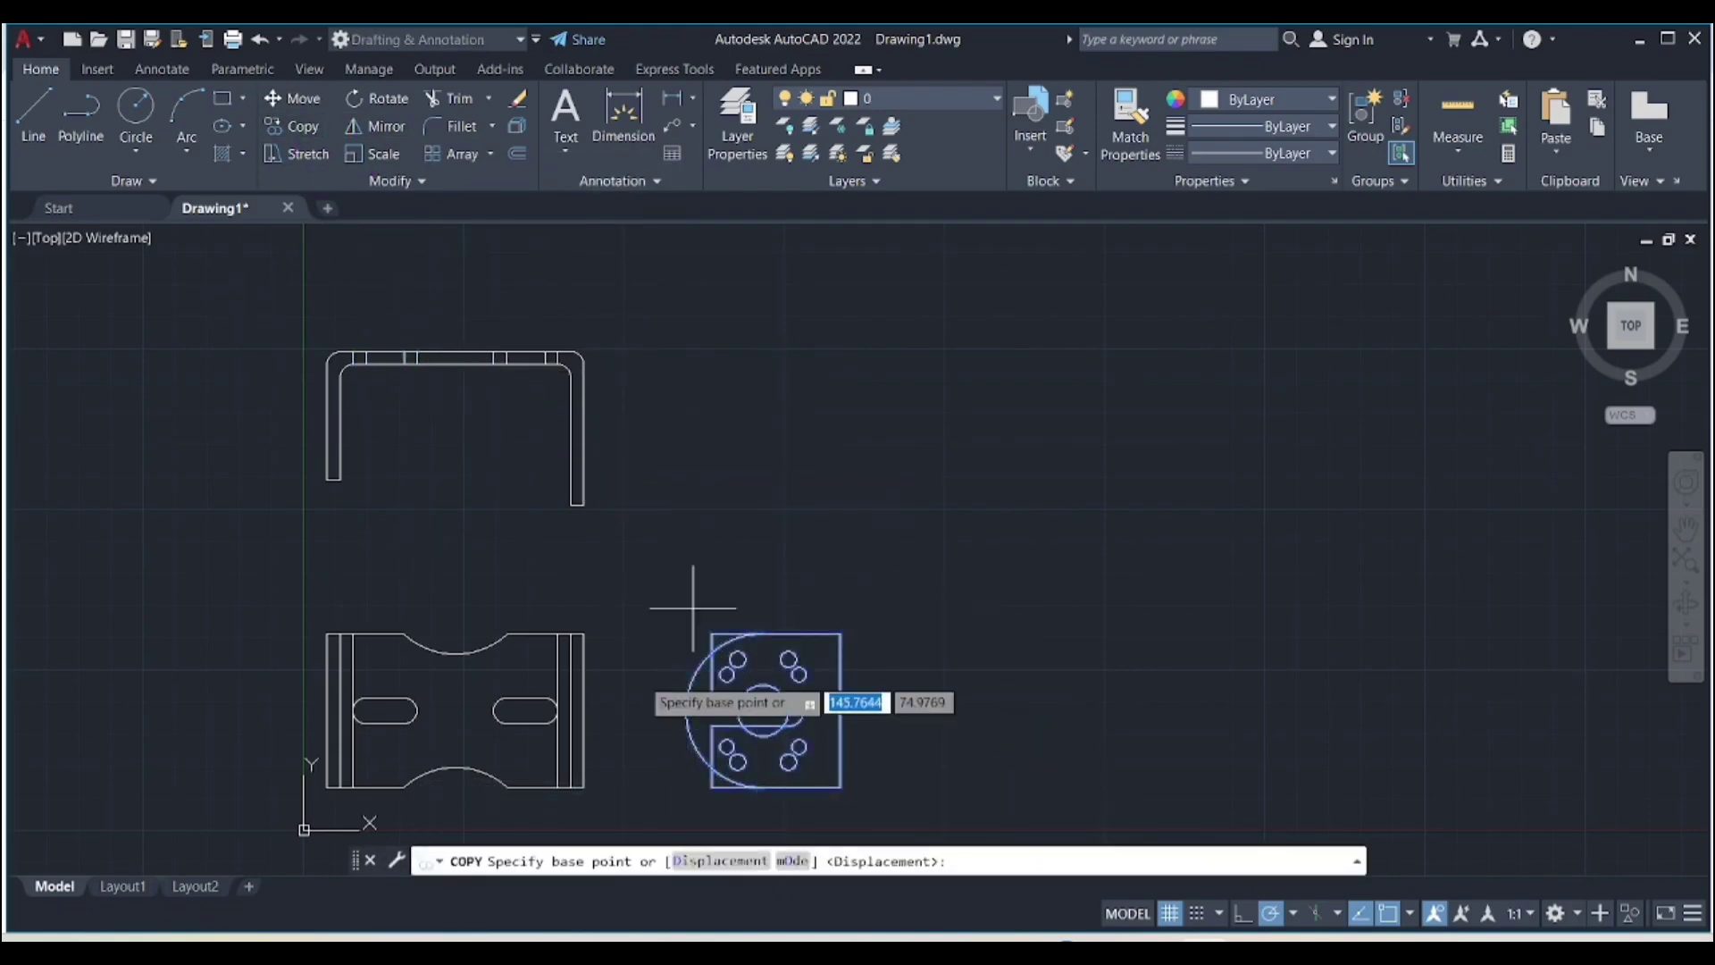
{"action": "left_click", "coordinate": [711, 635]}
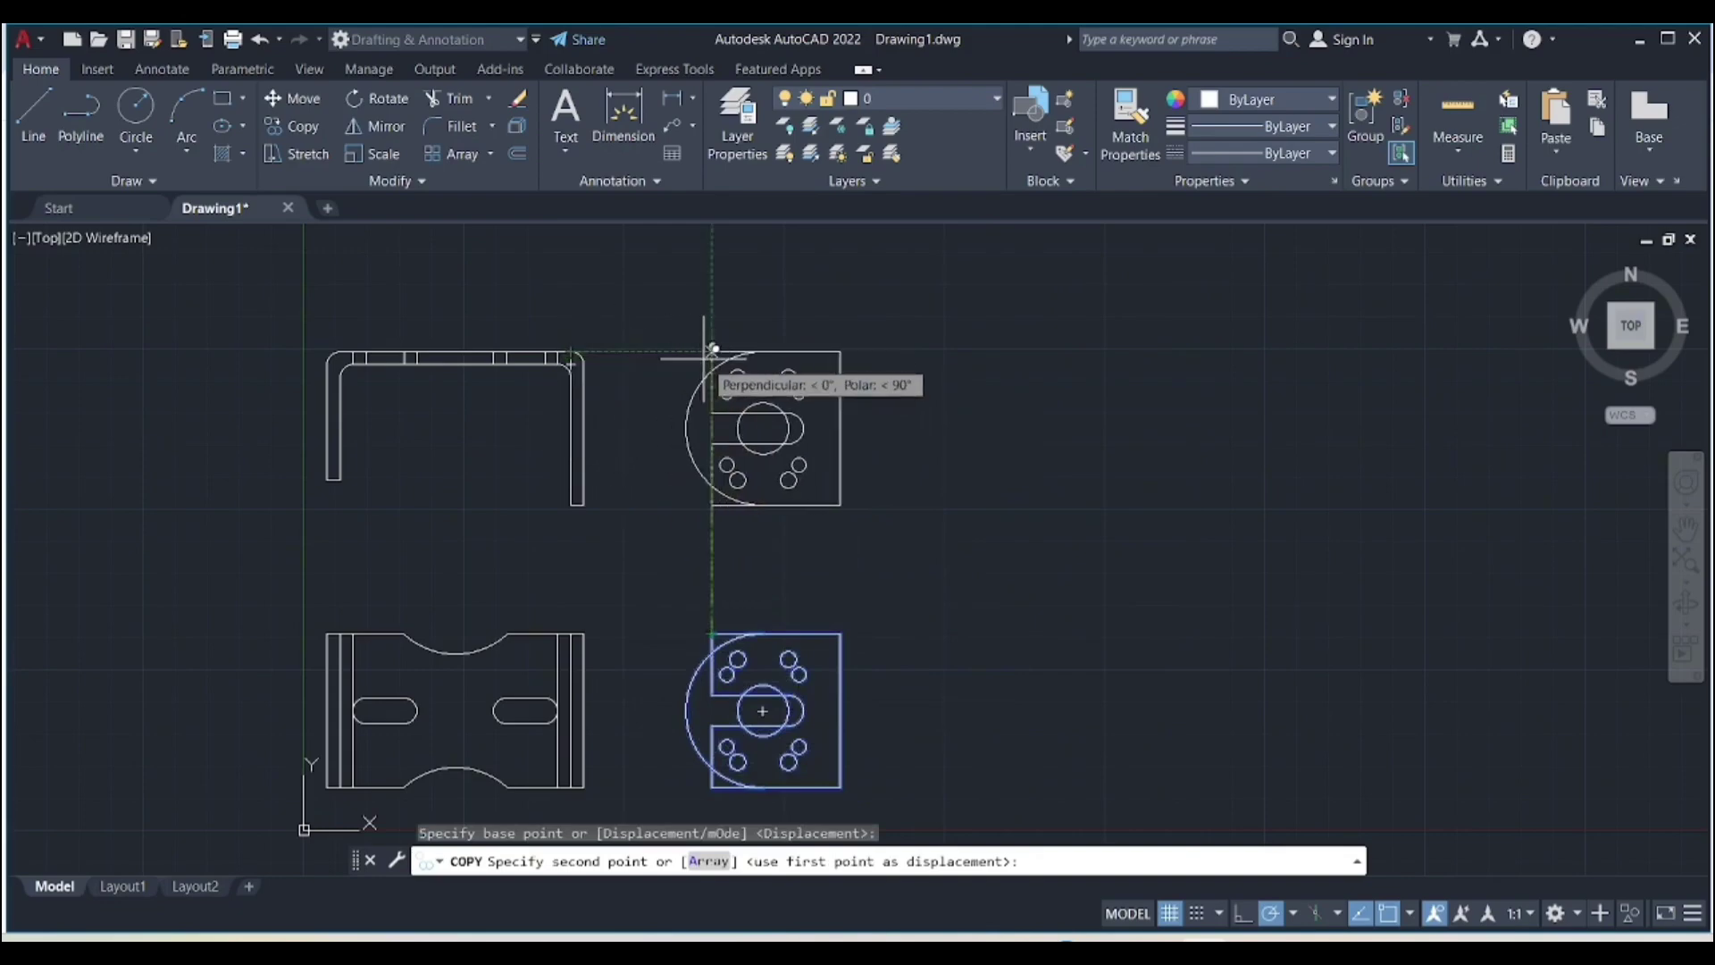
{"action": "left_click", "coordinate": [712, 348]}
{"action": "key", "text": "Escape"}
Rotate the copied side view 90° about its corner
{"action": "left_click", "coordinate": [645, 334]}
{"action": "left_click", "coordinate": [911, 568]}
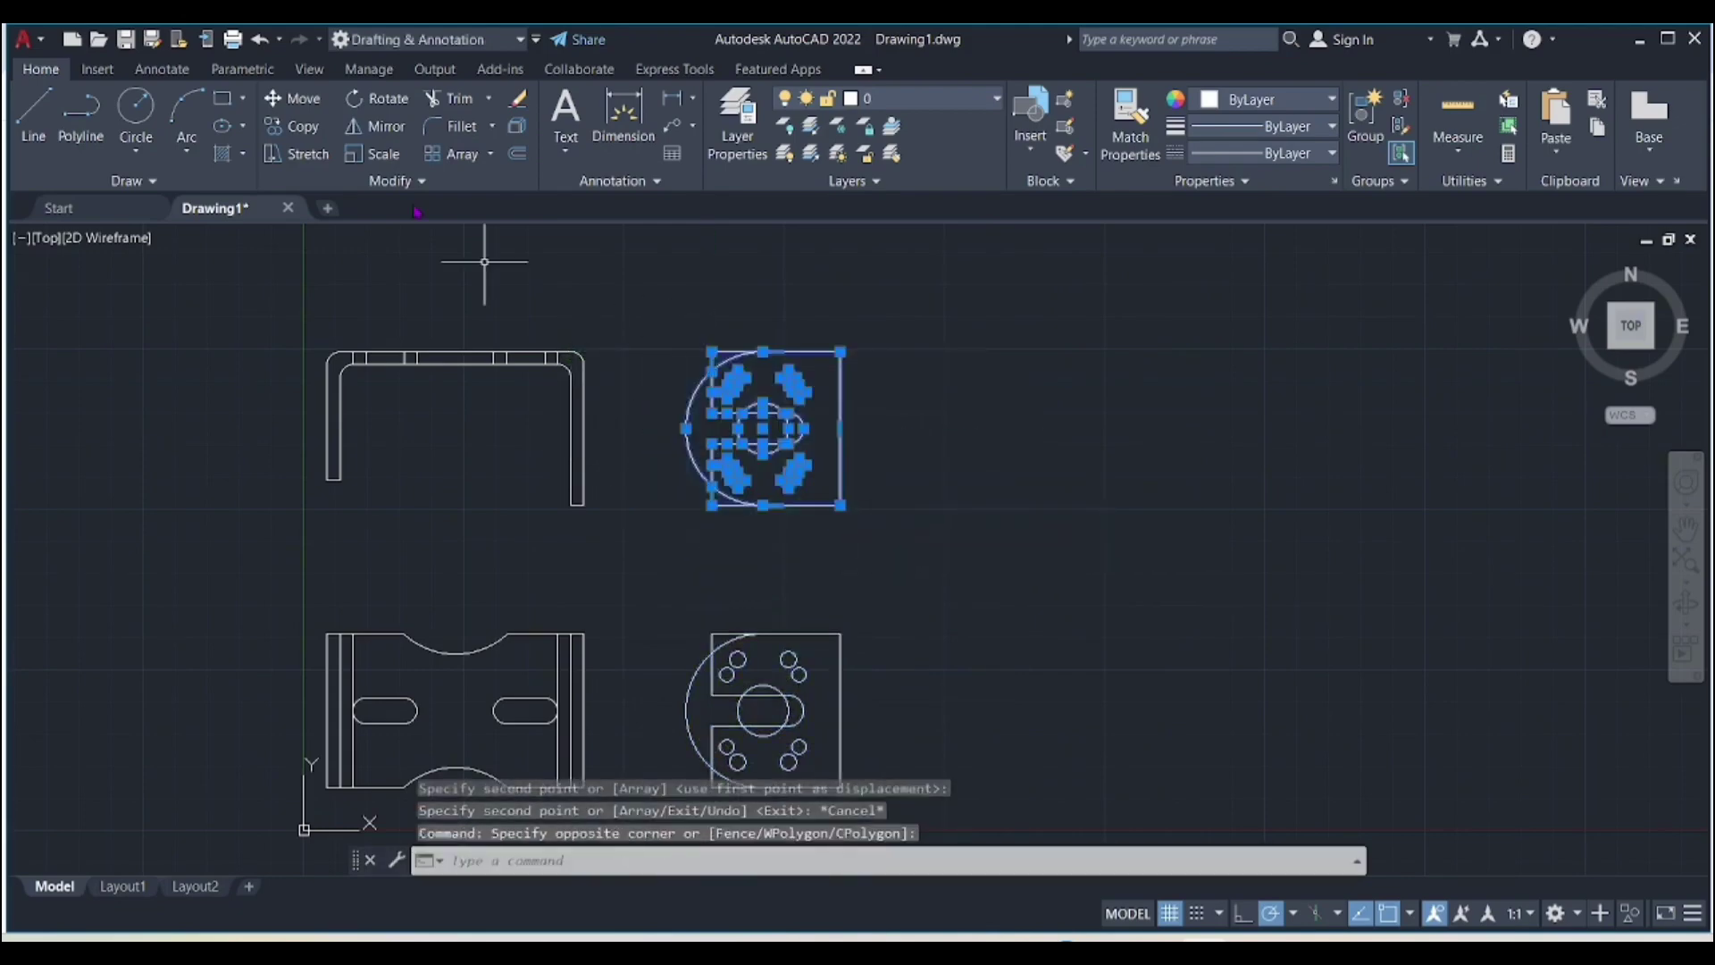
{"action": "left_click", "coordinate": [366, 105]}
{"action": "left_click", "coordinate": [712, 352]}
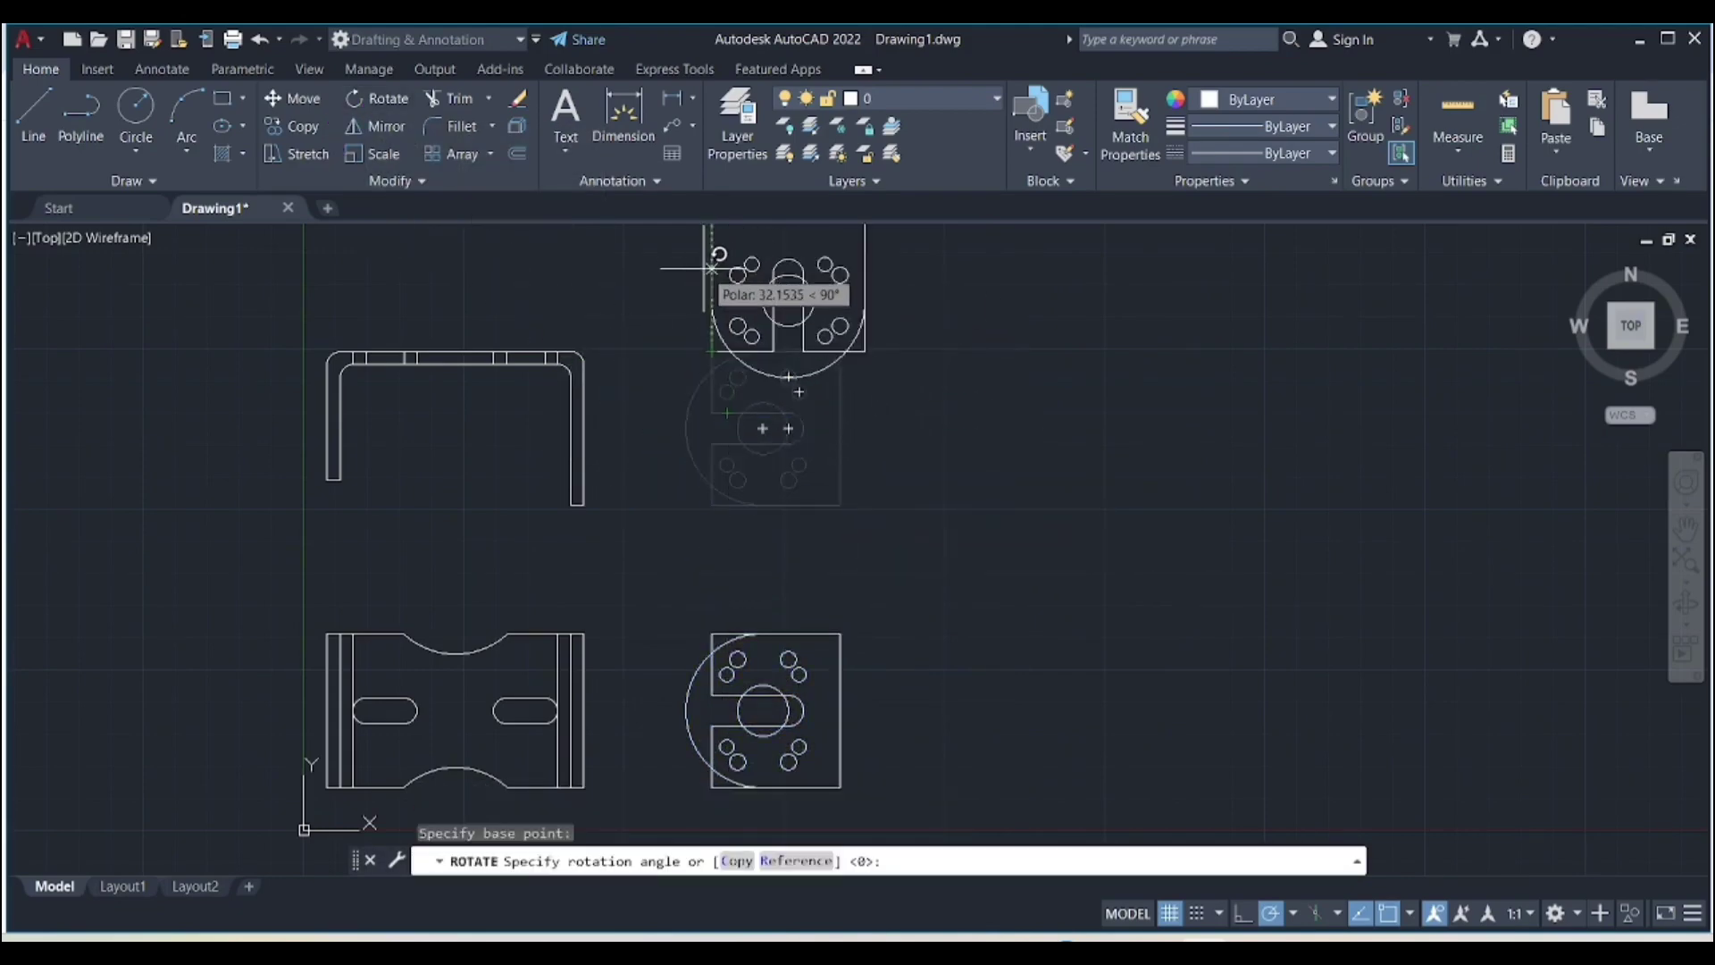
{"action": "scroll", "coordinate": [685, 263], "scroll_direction": "up", "scroll_amount": 2}
{"action": "scroll", "coordinate": [685, 263], "scroll_direction": "down", "scroll_amount": 4}
{"action": "scroll", "coordinate": [641, 277], "scroll_direction": "down", "scroll_amount": 2}
Move the rotated copy to sit right of the U-profile
{"action": "left_click", "coordinate": [682, 235]}
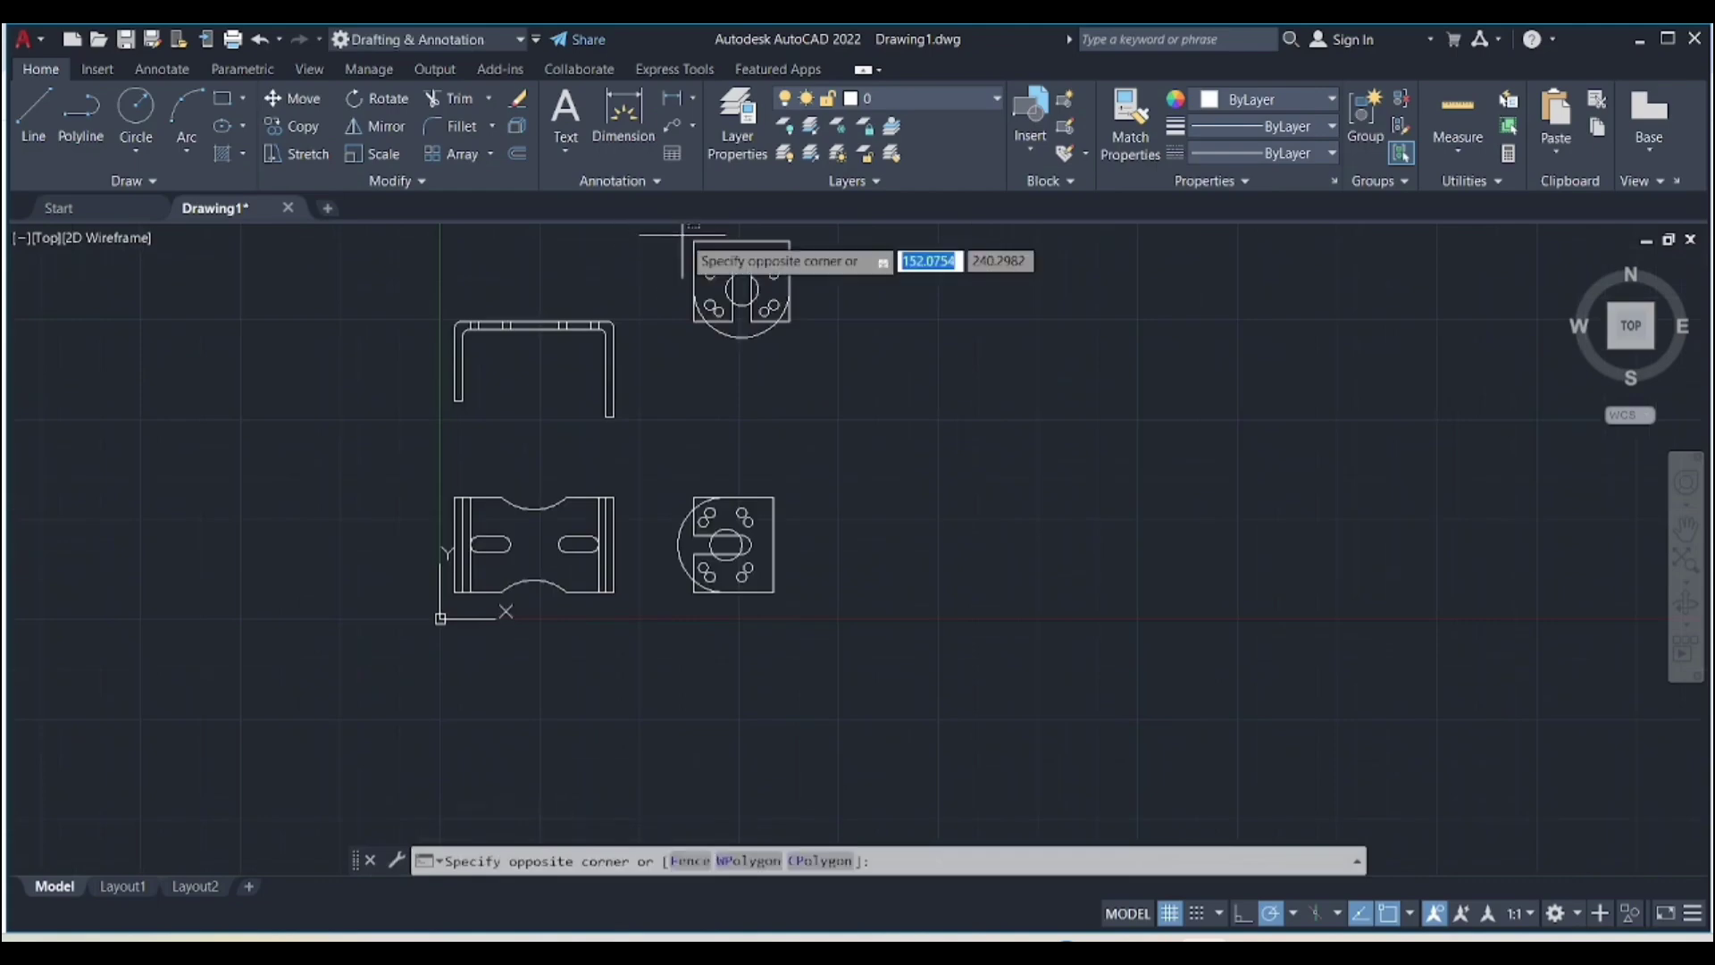
{"action": "left_click", "coordinate": [809, 345]}
{"action": "left_click", "coordinate": [292, 98]}
{"action": "left_click", "coordinate": [693, 240]}
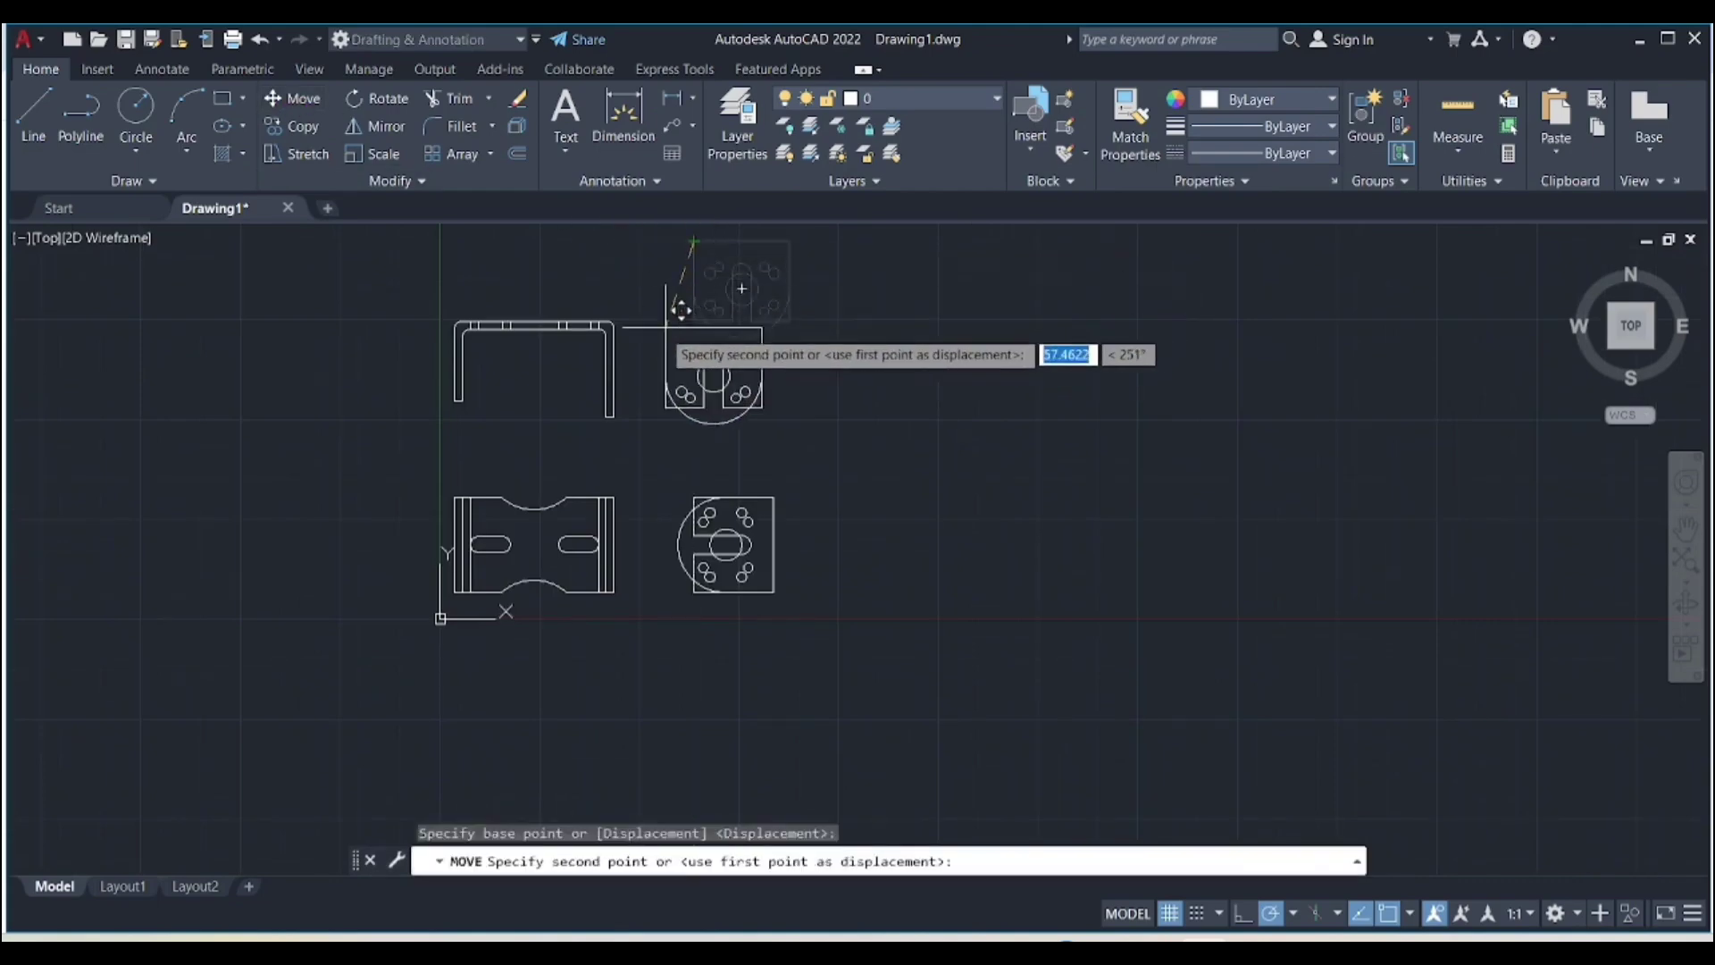
{"action": "left_click", "coordinate": [697, 325]}
{"action": "scroll", "coordinate": [616, 357], "scroll_direction": "up", "scroll_amount": 2}
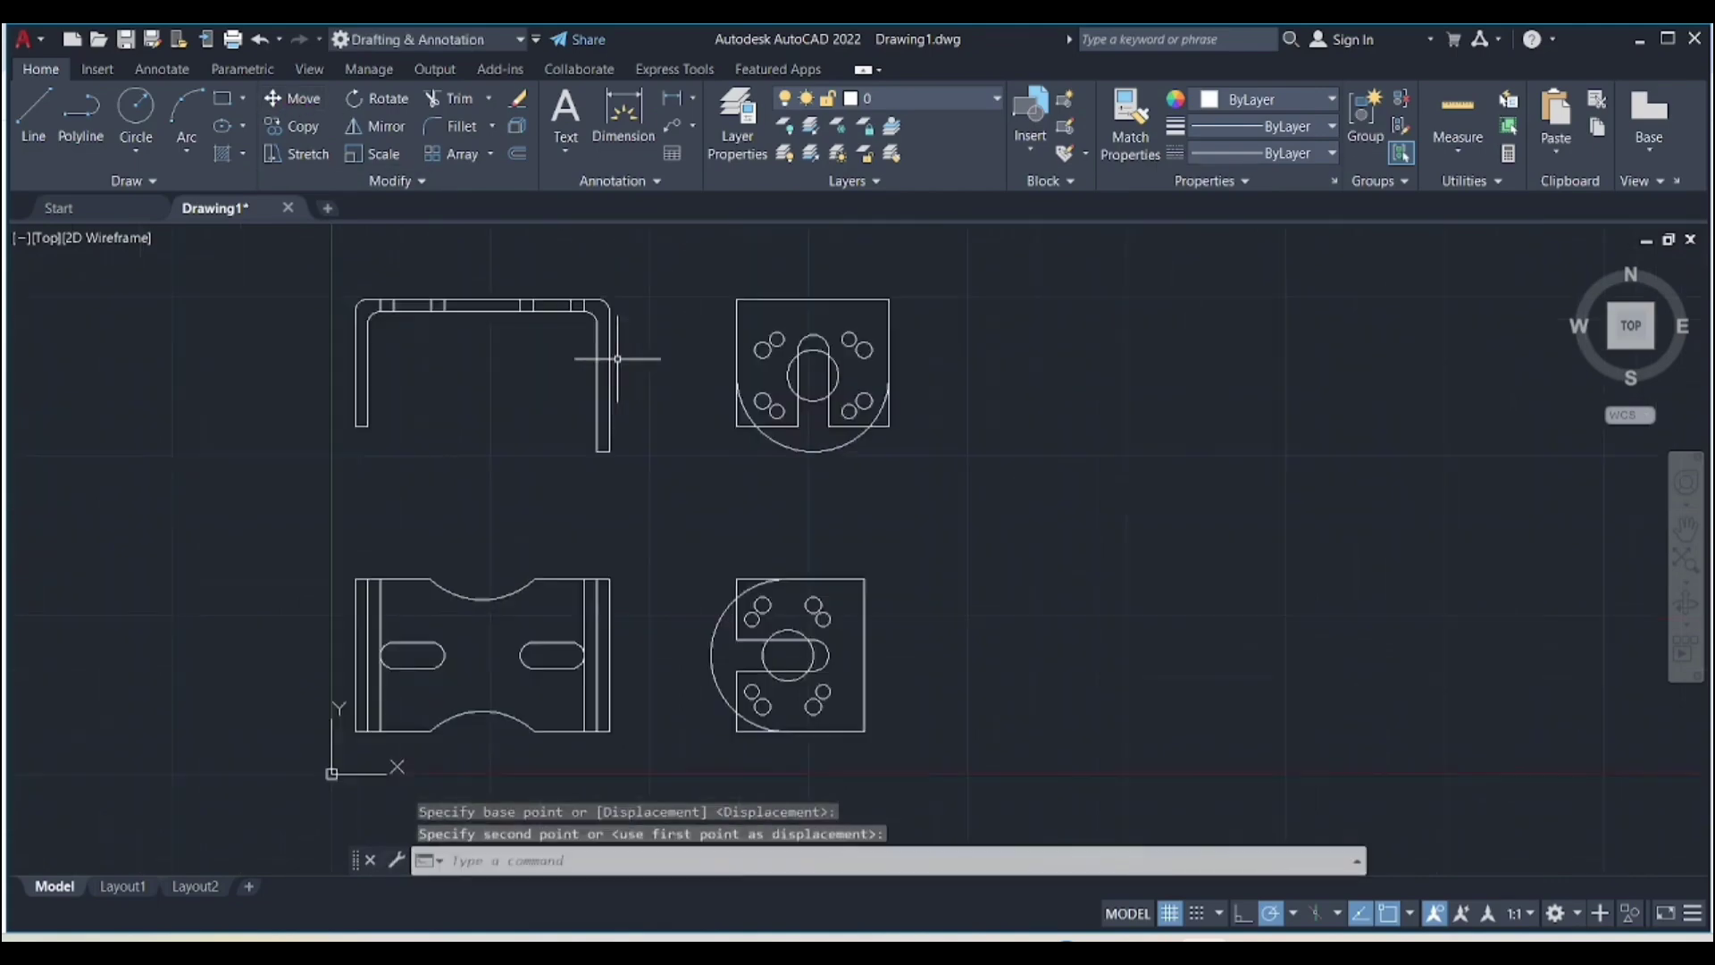
{"action": "scroll", "coordinate": [617, 358], "scroll_direction": "up", "scroll_amount": 2}
{"action": "type", "text": "l"}
{"action": "key", "text": "Return"}
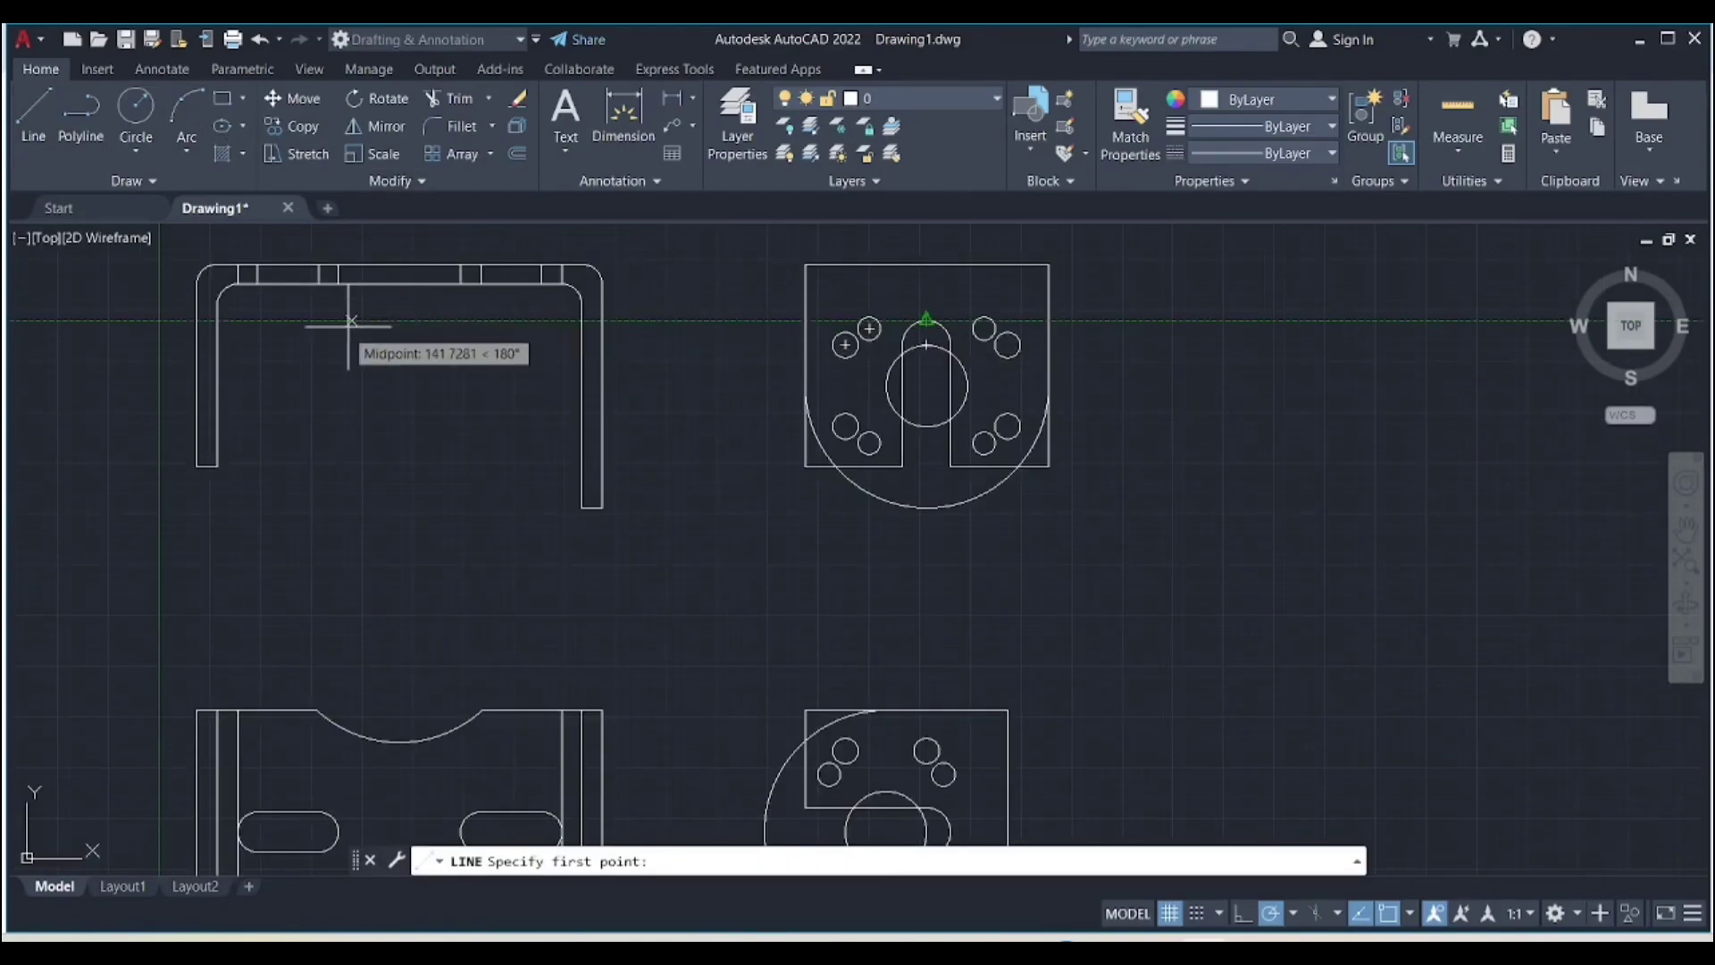
Draw a horizontal projection line from the large circle's centre to the bracket's left edge
{"action": "left_click", "coordinate": [217, 320]}
{"action": "key", "text": "Escape"}
{"action": "key", "text": "Return"}
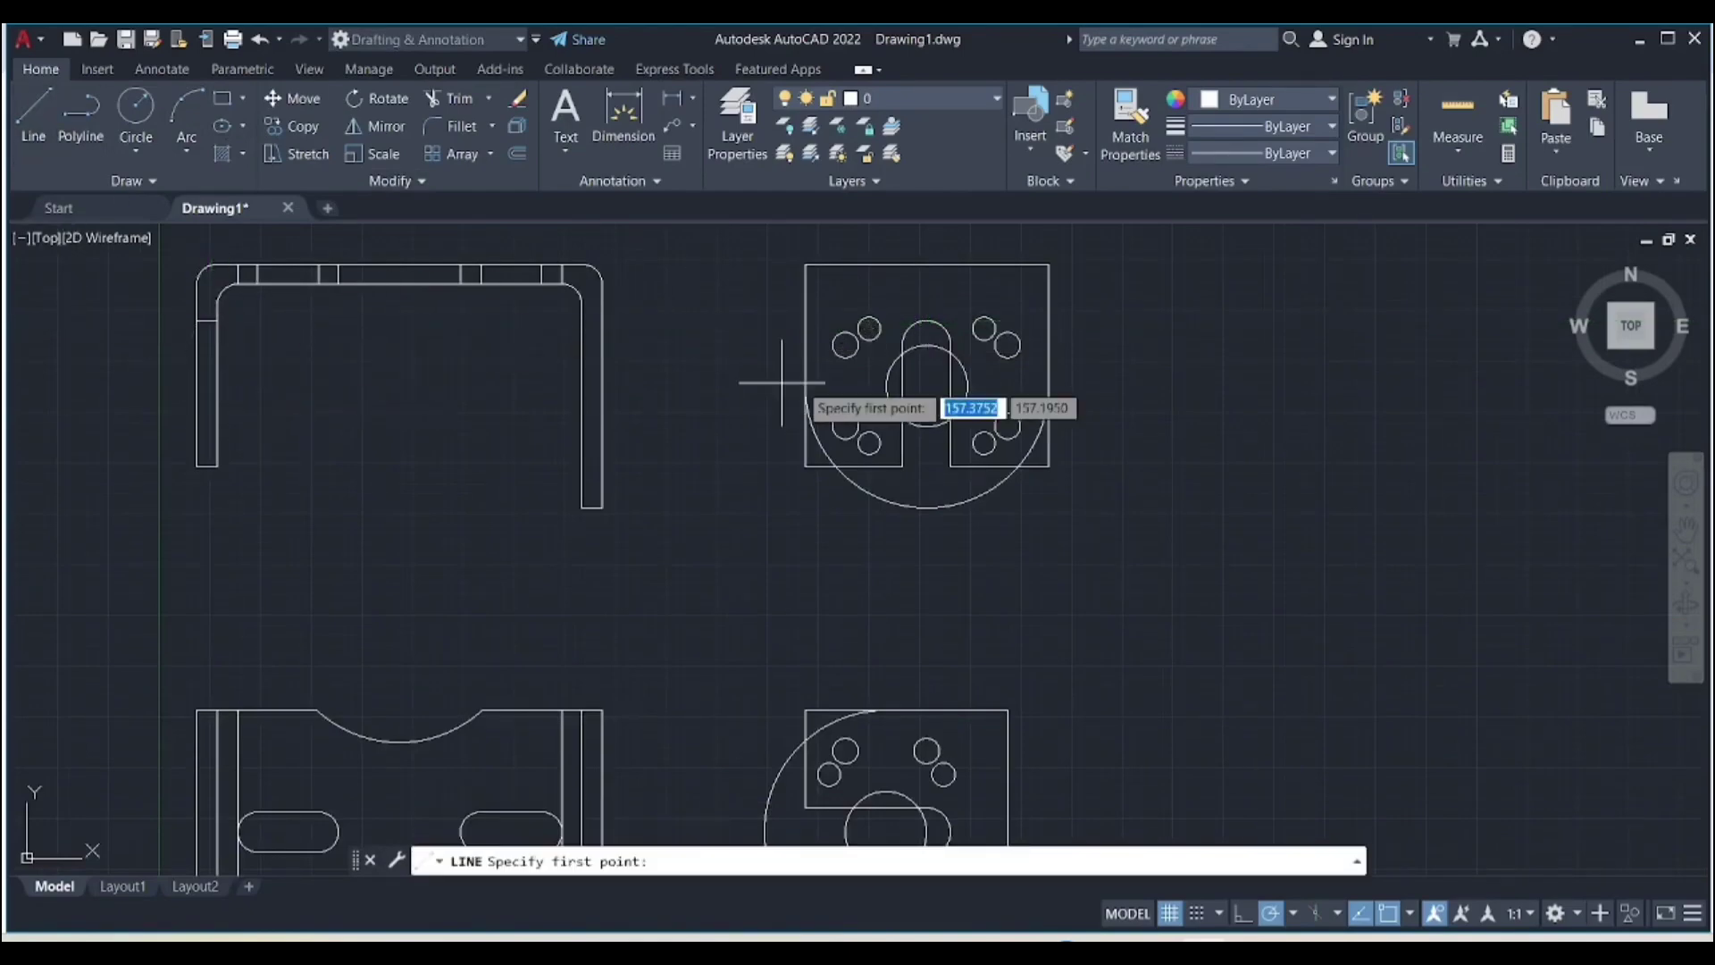
{"action": "left_click", "coordinate": [217, 342]}
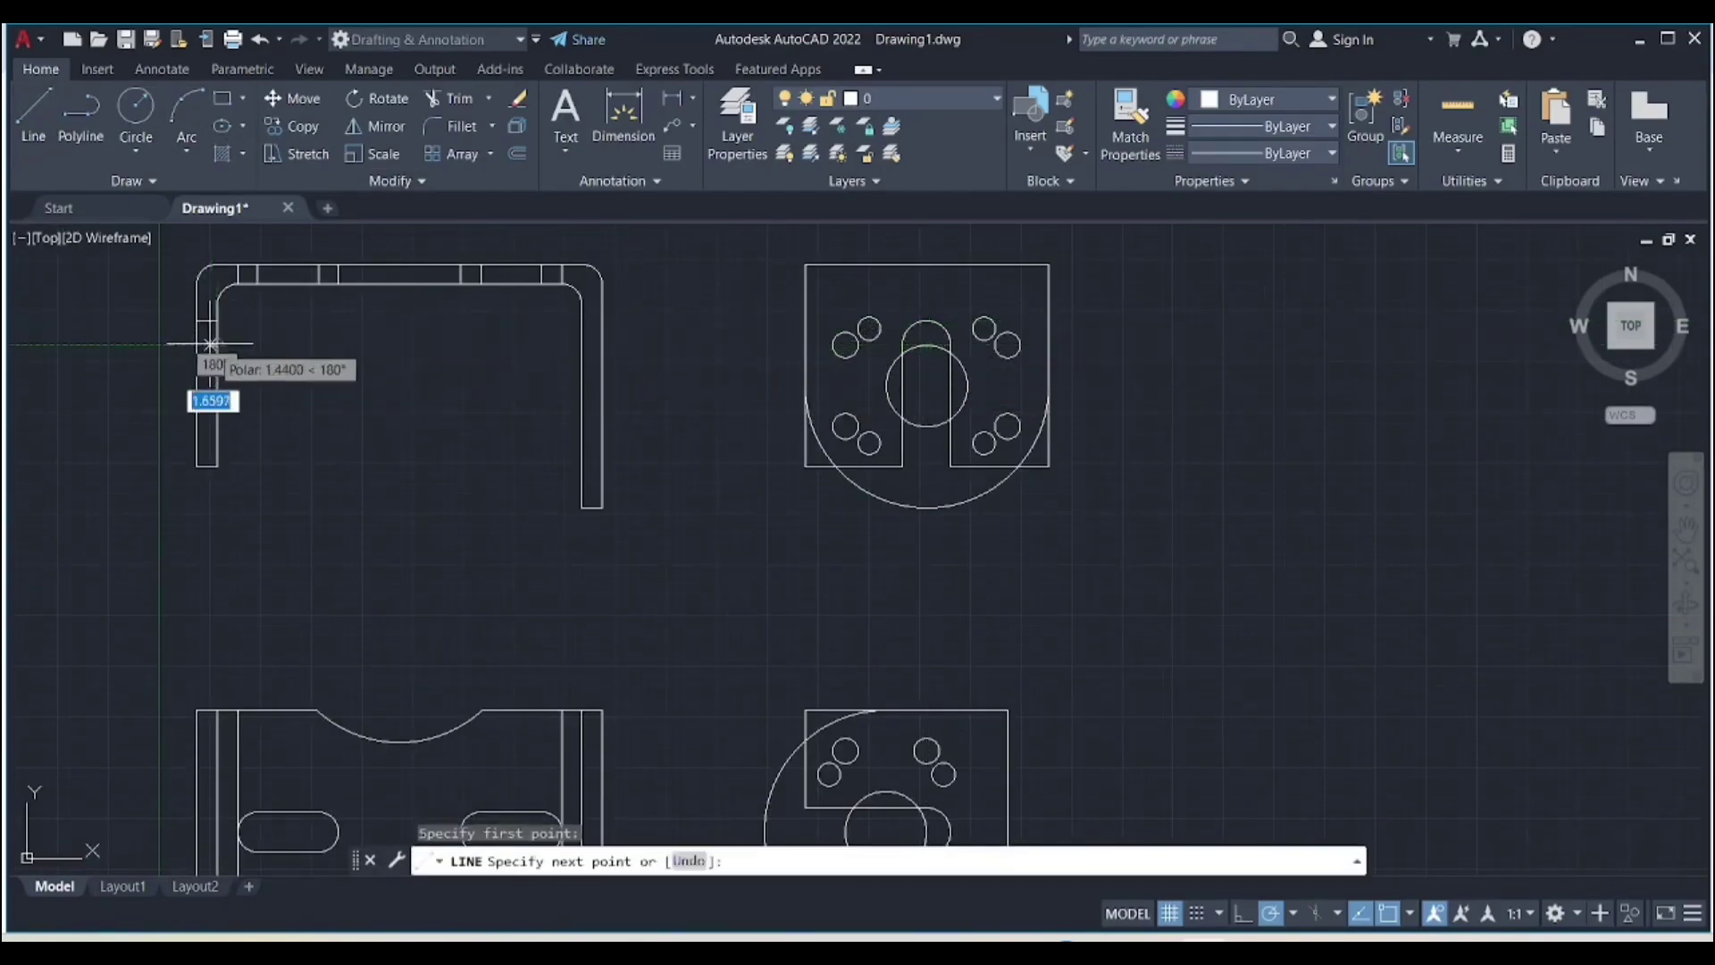
{"action": "key", "text": "Escape"}
{"action": "key", "text": "Return"}
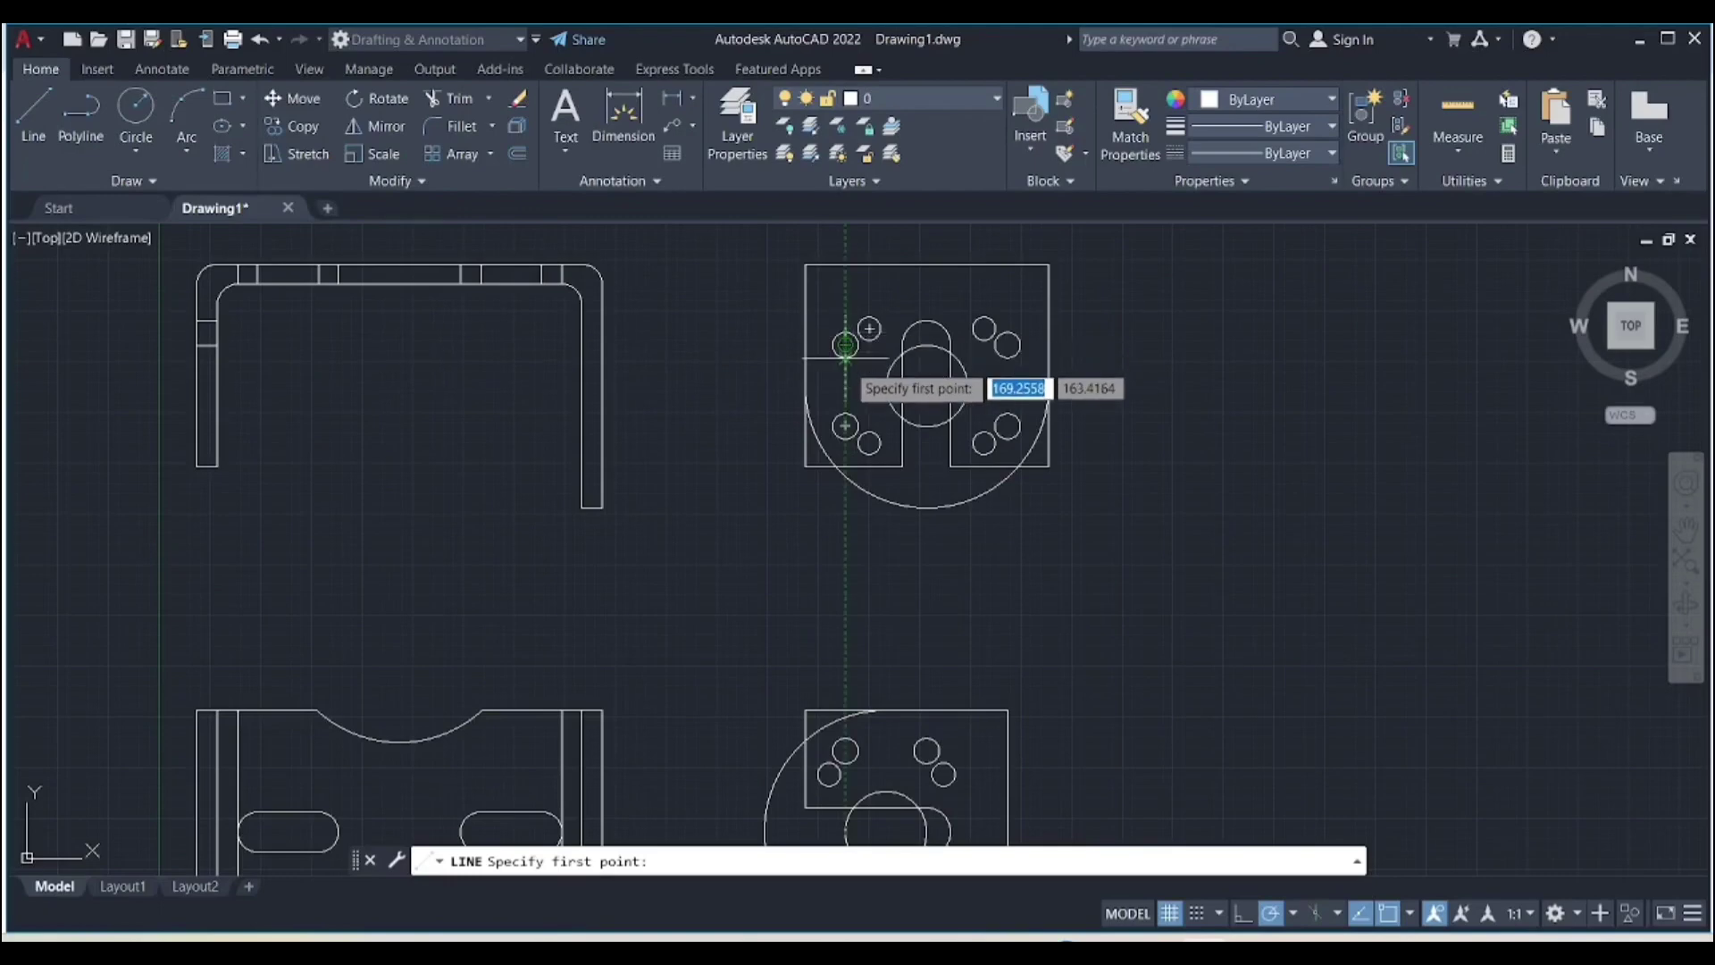
{"action": "left_click", "coordinate": [845, 345]}
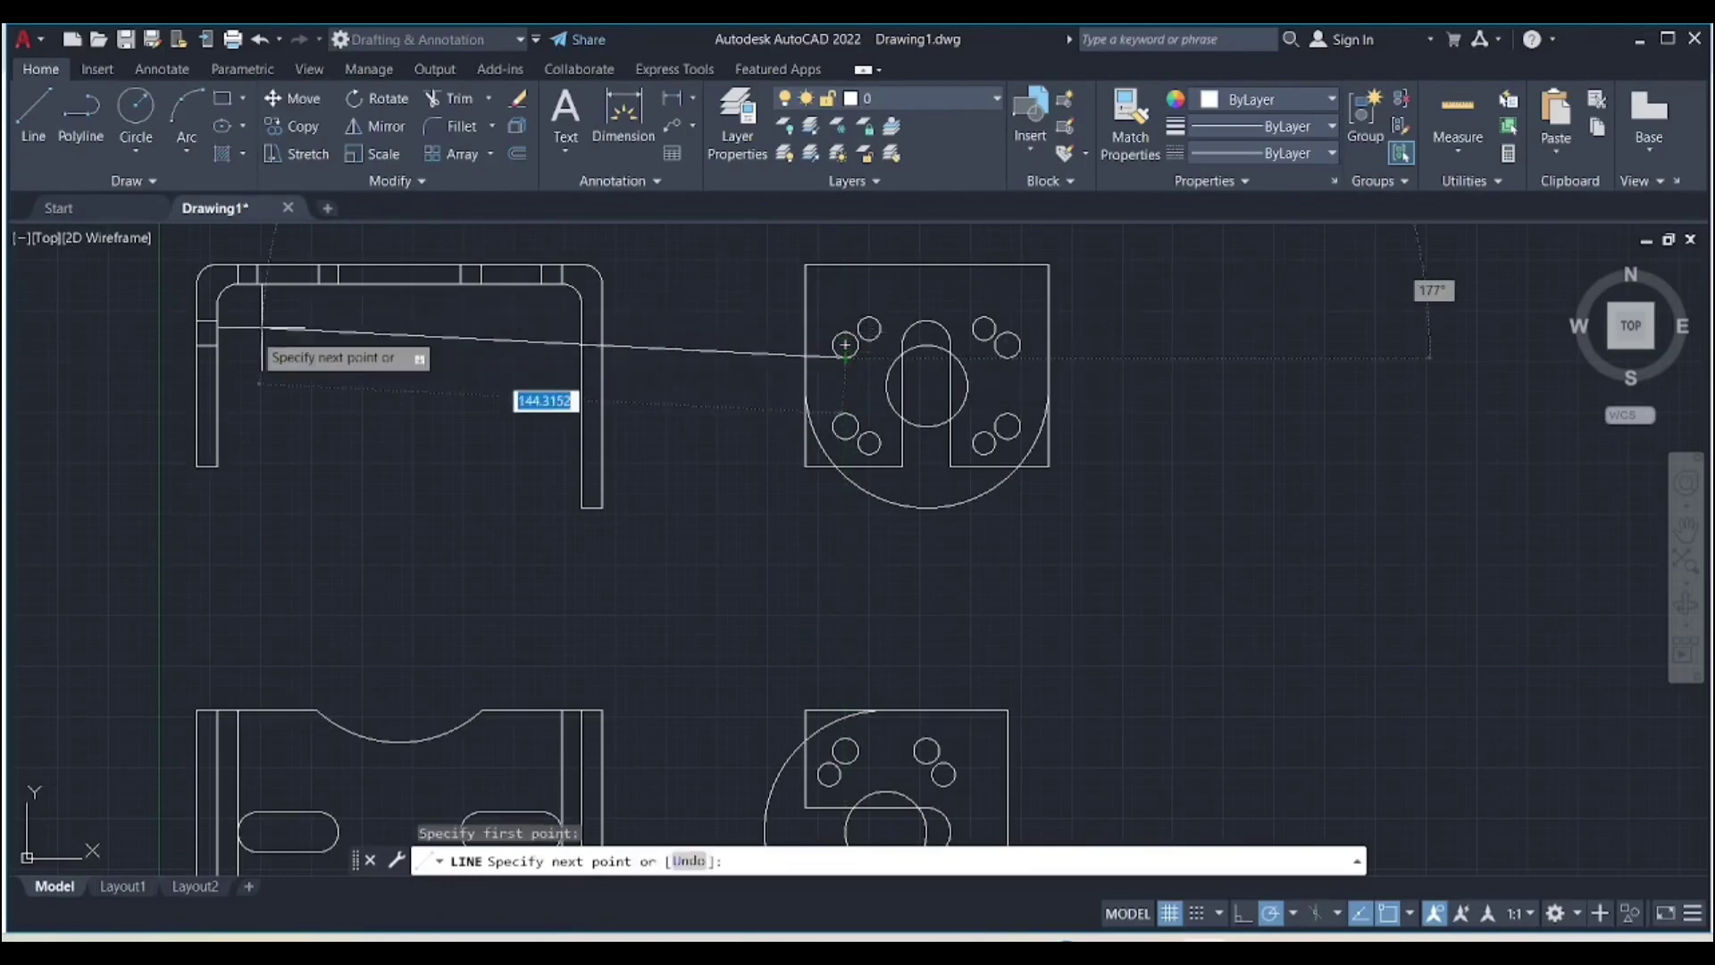
{"action": "left_click", "coordinate": [196, 358]}
{"action": "key", "text": "Escape"}
Grip-stretch that projection line so it ends inside the U-profile's left wall
{"action": "left_click", "coordinate": [453, 359]}
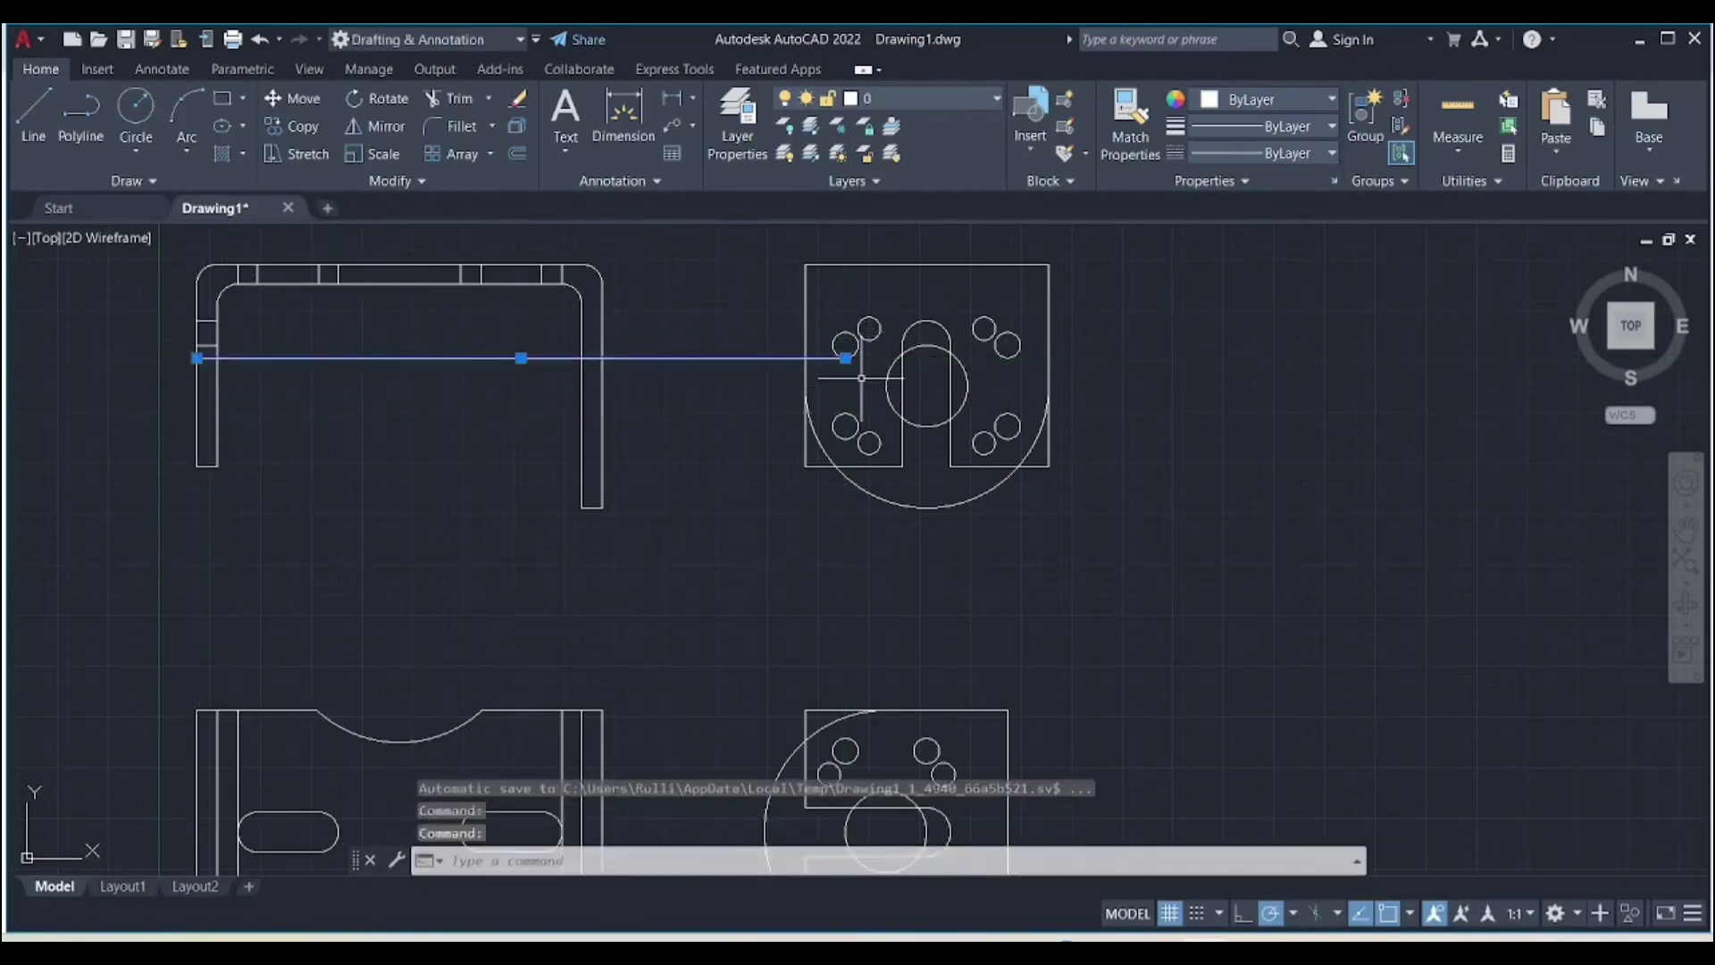
{"action": "left_click", "coordinate": [845, 345]}
{"action": "left_click", "coordinate": [33, 112]}
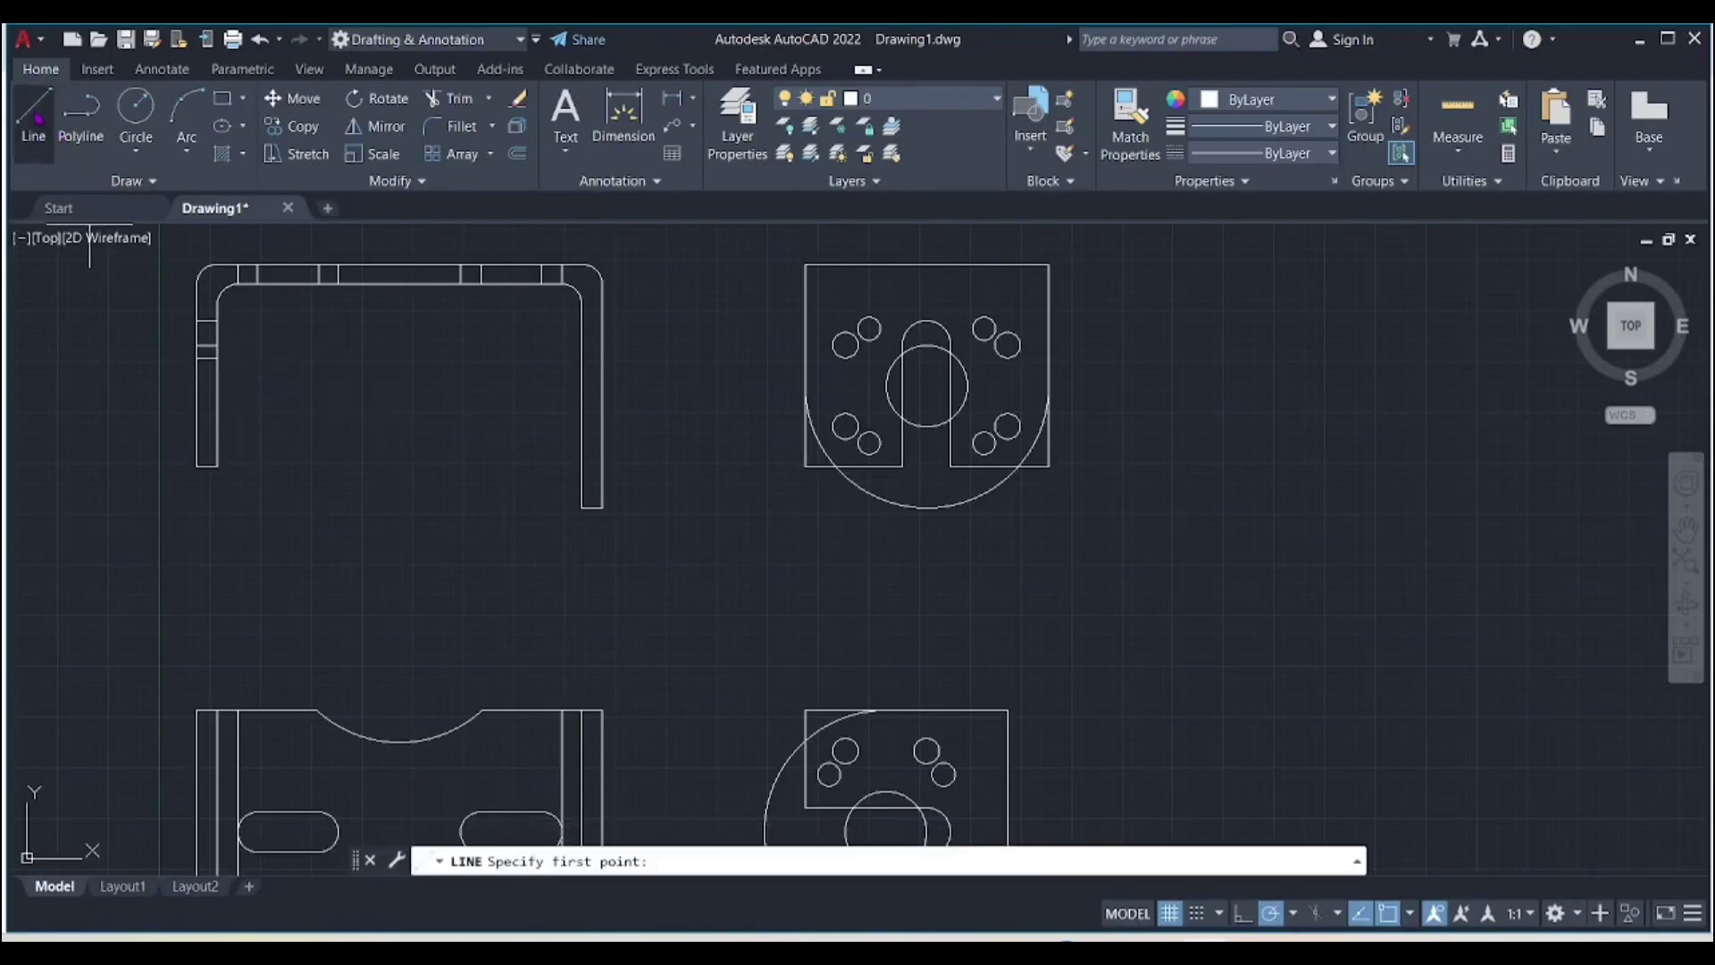
{"action": "scroll", "coordinate": [205, 345], "scroll_direction": "up", "scroll_amount": 4}
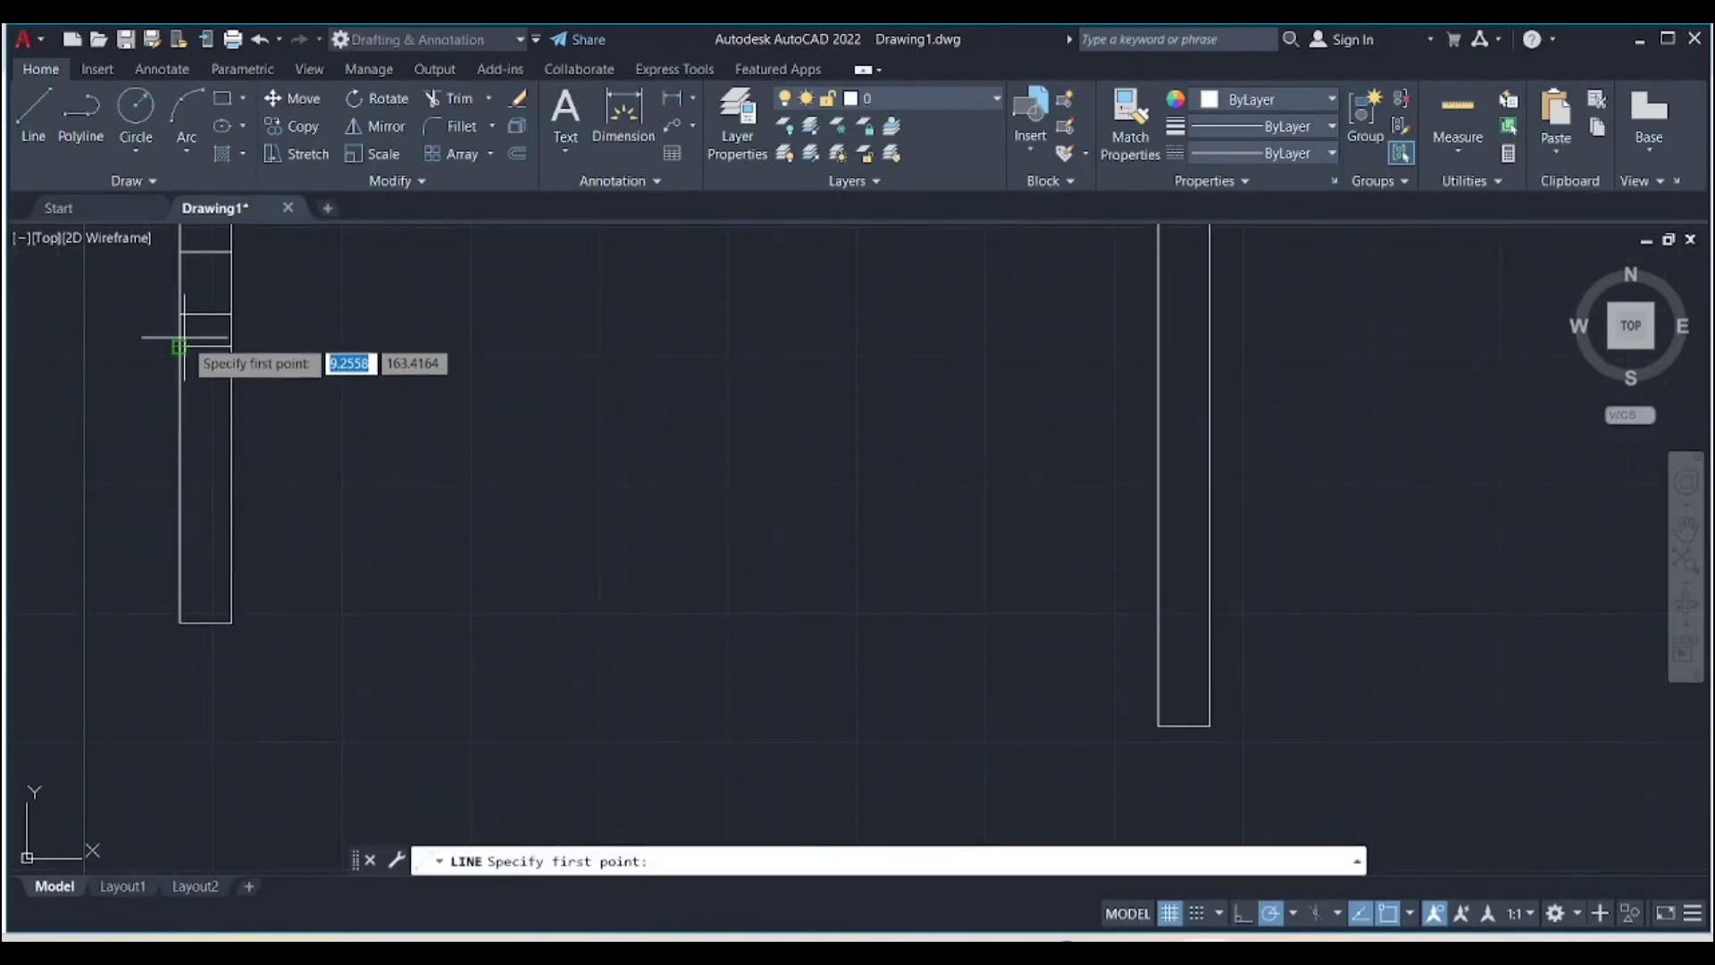
{"action": "key", "text": "Return"}
{"action": "left_click", "coordinate": [229, 313]}
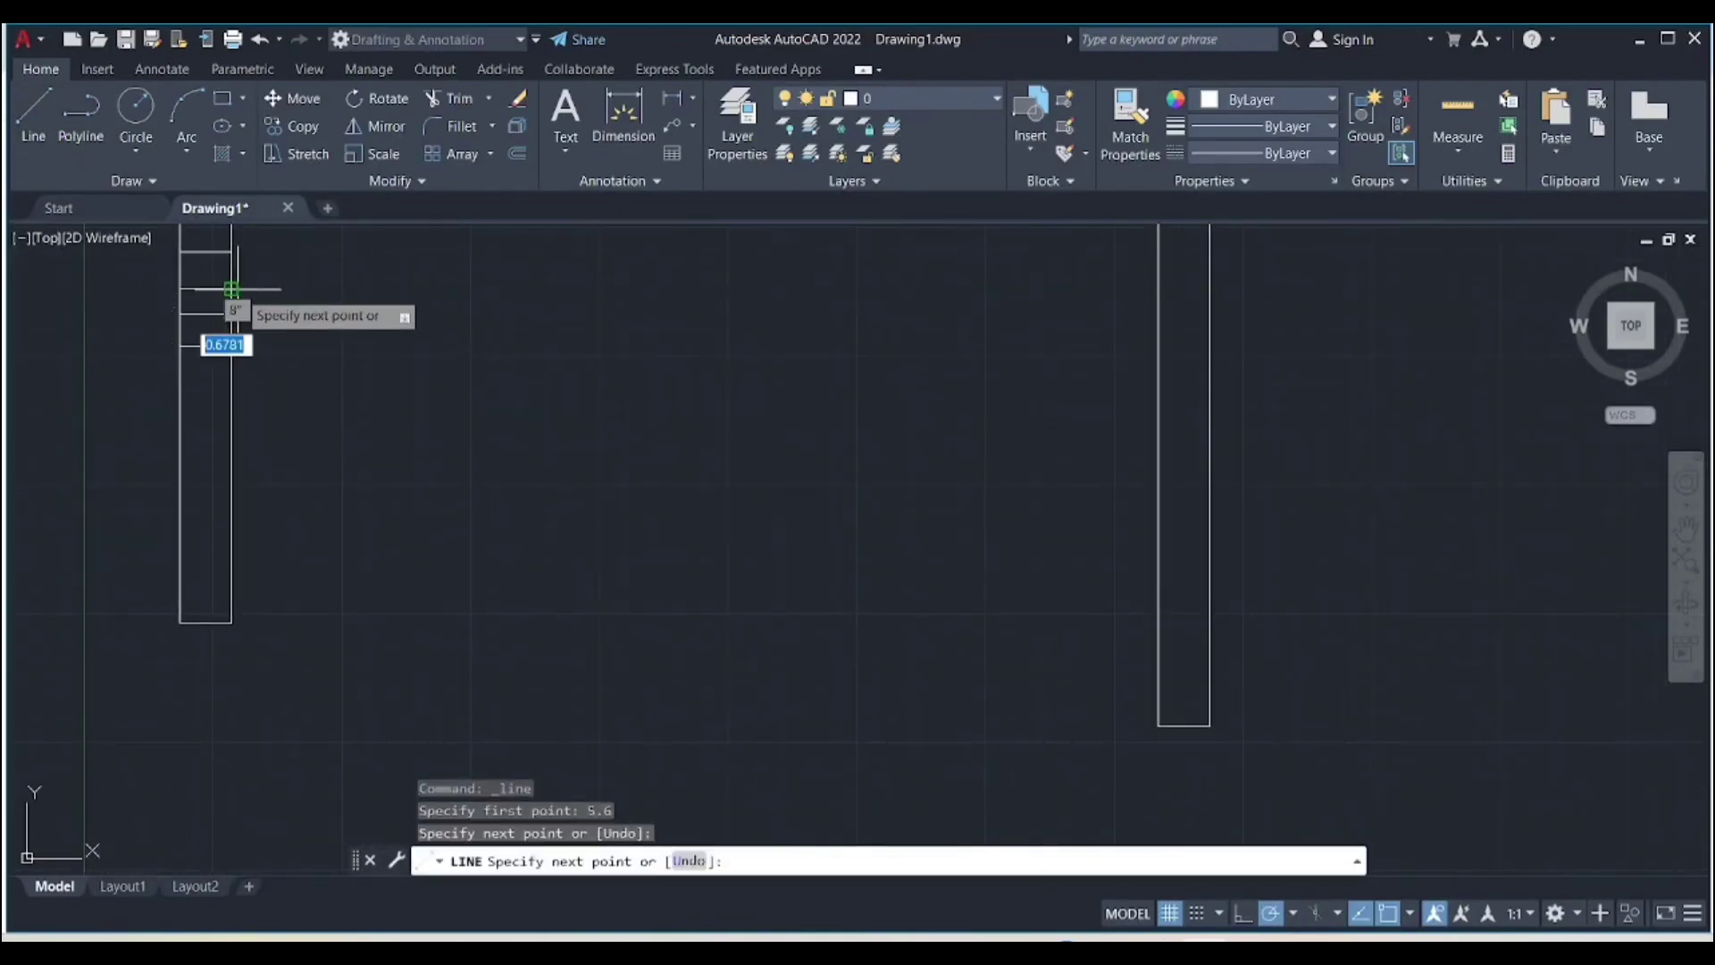
{"action": "key", "text": "Return"}
{"action": "key", "text": "Return"}
{"action": "scroll", "coordinate": [339, 330], "scroll_direction": "down", "scroll_amount": 2}
{"action": "scroll", "coordinate": [366, 357], "scroll_direction": "down", "scroll_amount": 2}
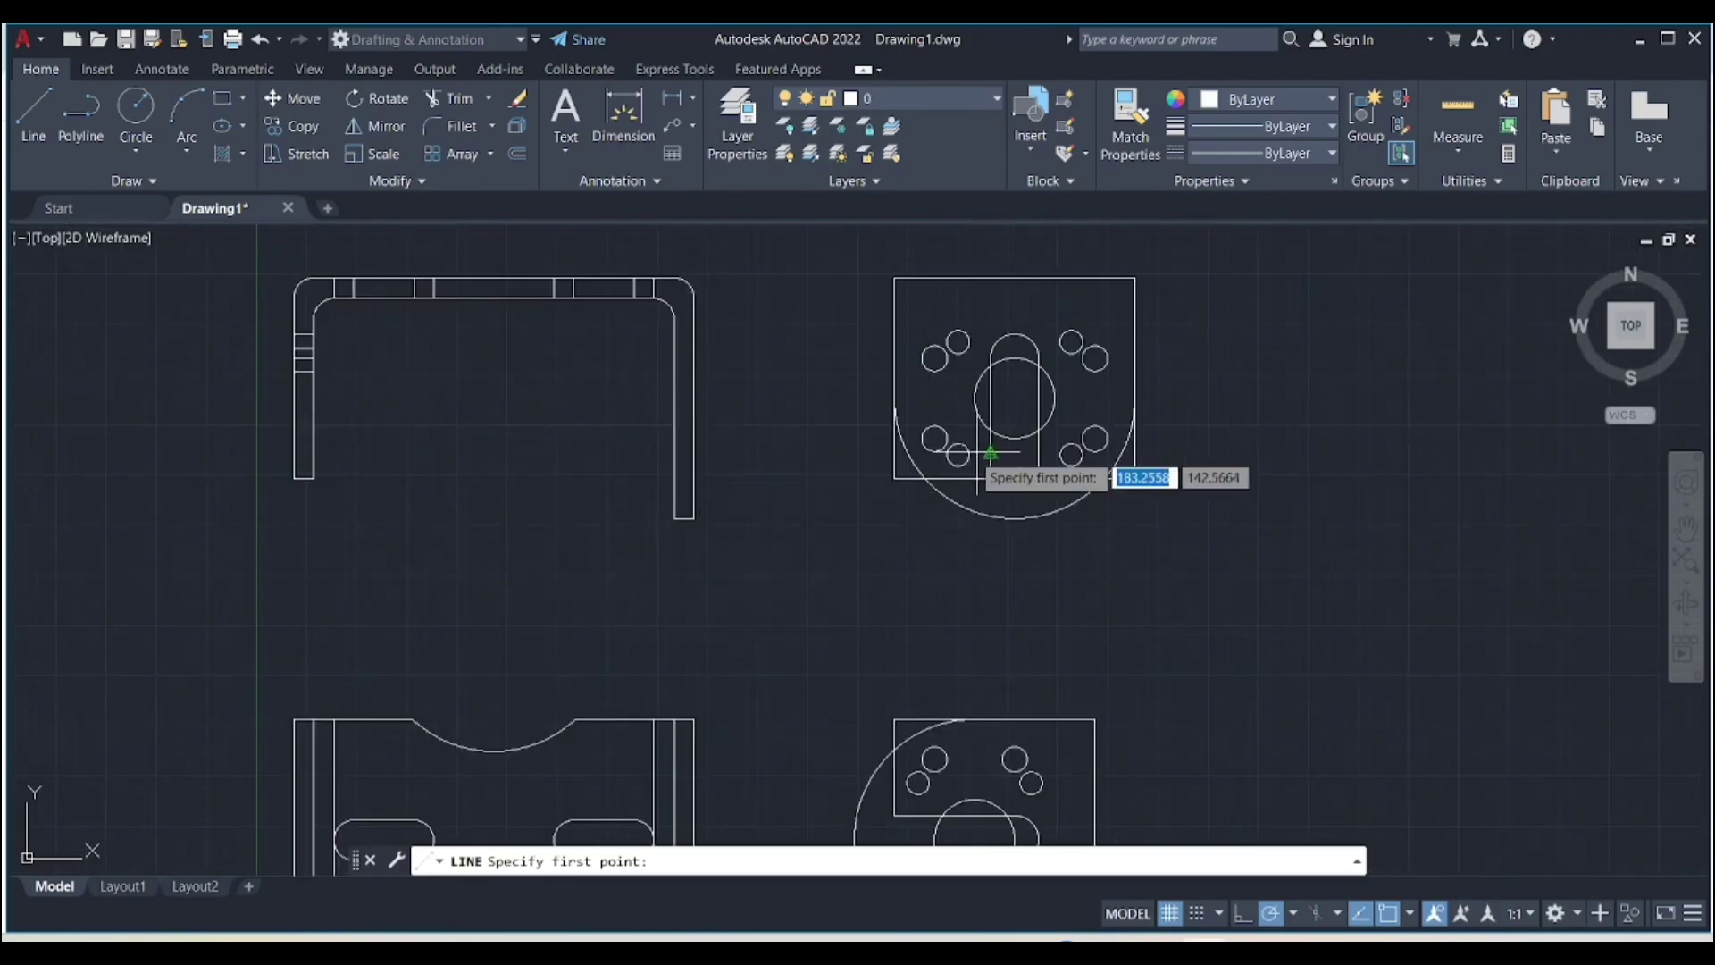
Project a line from a small hole's centre and trim it back to the left wall
{"action": "left_click", "coordinate": [933, 429]}
{"action": "left_click", "coordinate": [294, 427]}
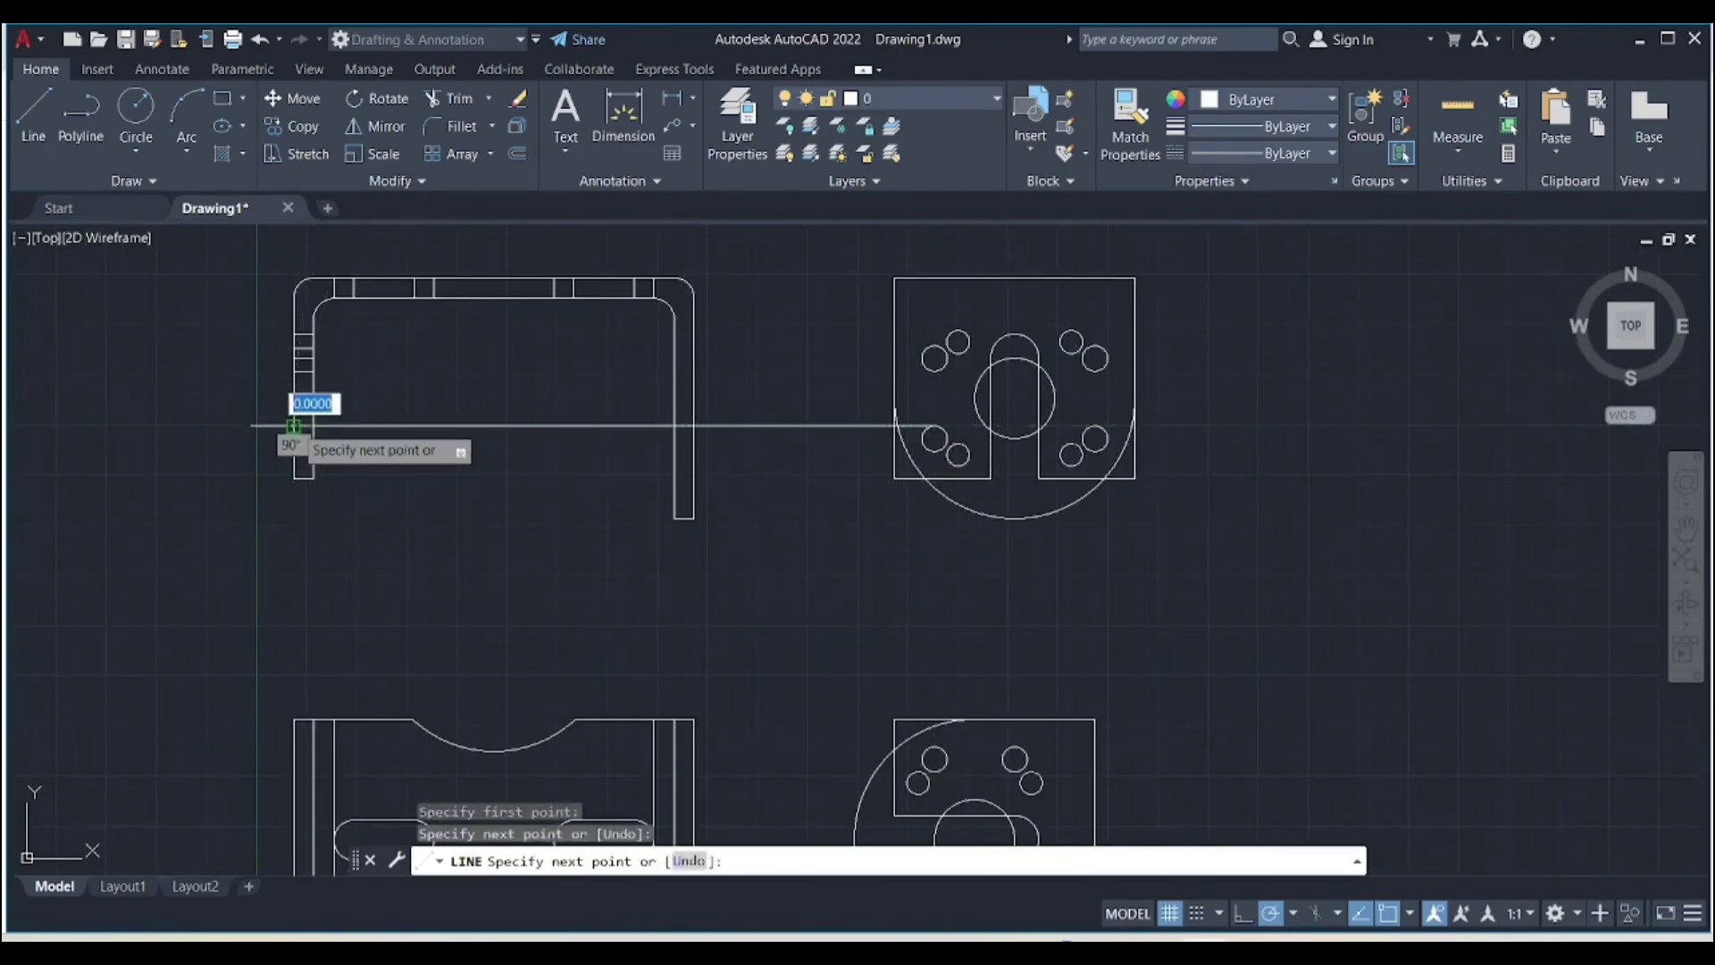
{"action": "key", "text": "Escape"}
{"action": "left_click", "coordinate": [700, 426]}
{"action": "left_click", "coordinate": [934, 426]}
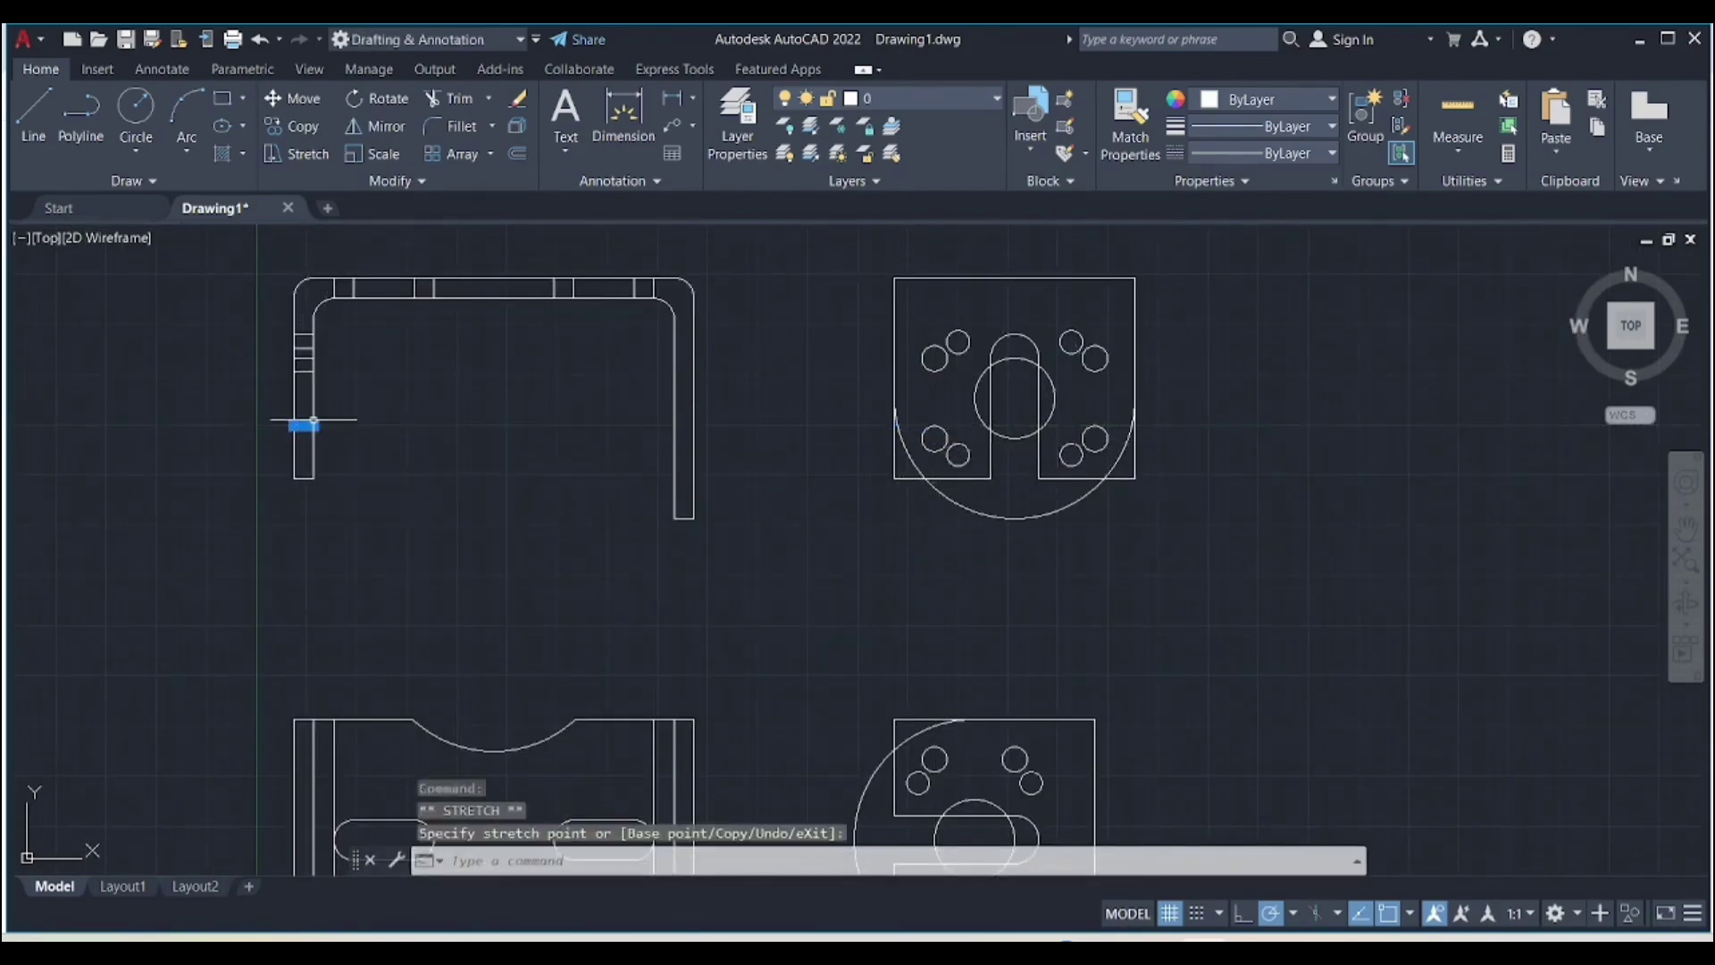
{"action": "left_click", "coordinate": [314, 426]}
{"action": "key", "text": "Escape"}
{"action": "scroll", "coordinate": [268, 413], "scroll_direction": "up", "scroll_amount": 4}
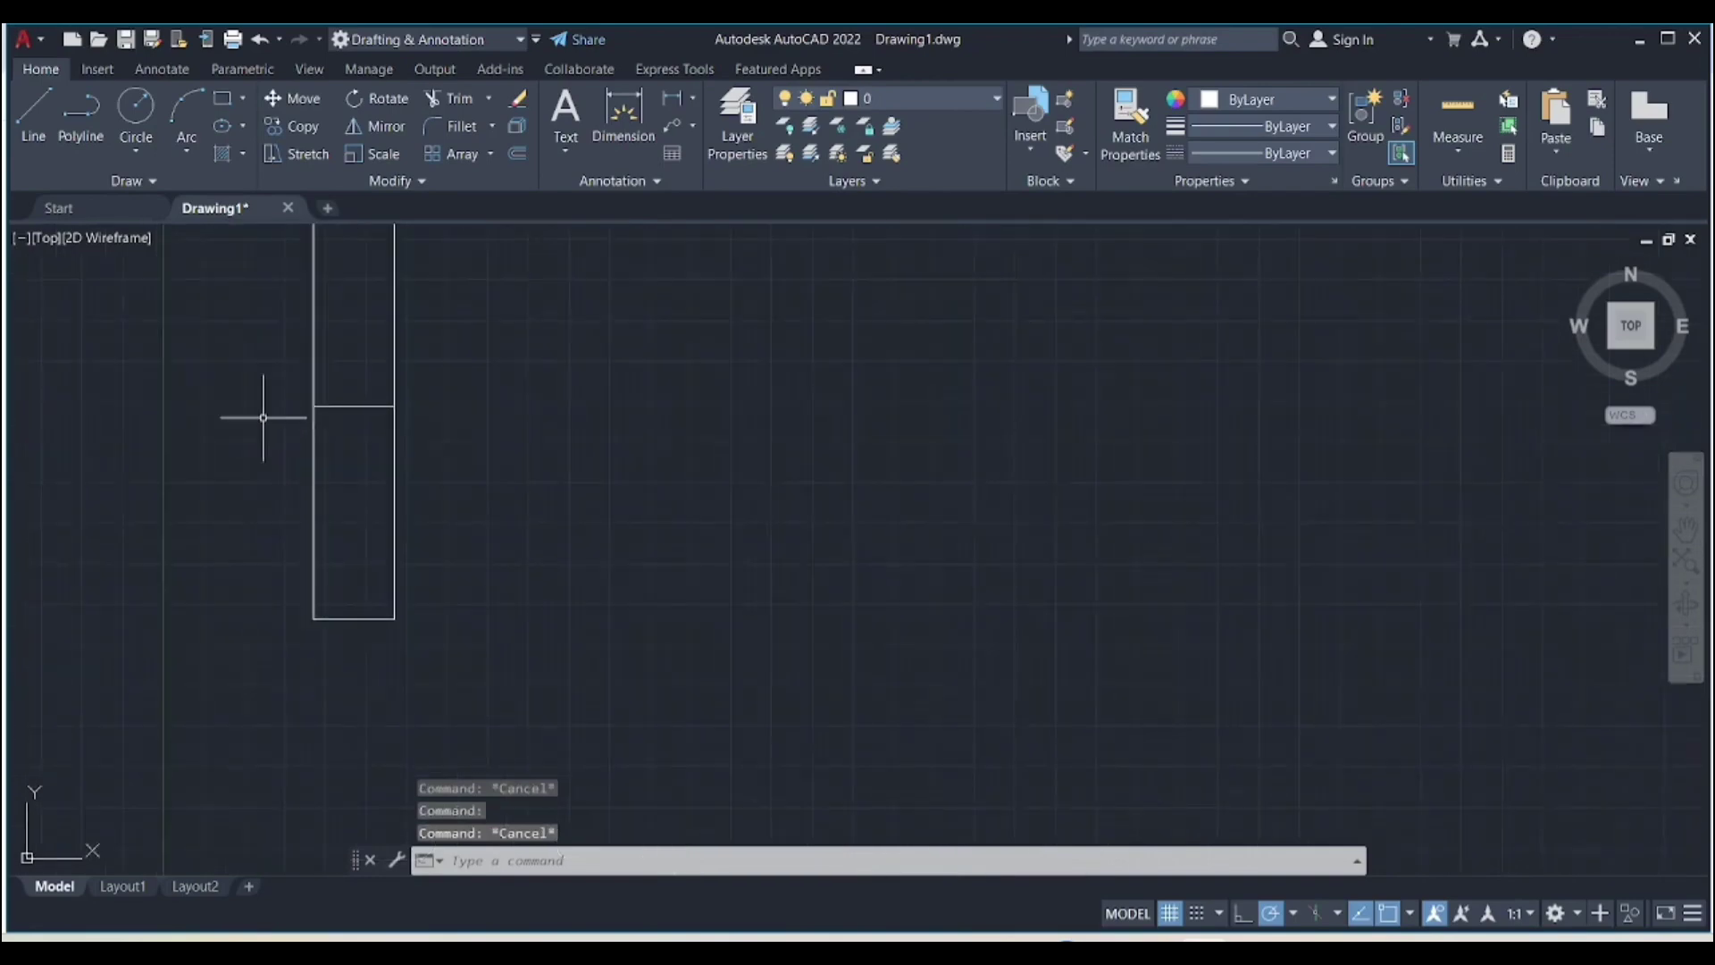
Try starting a line at a .3 offset, then cancel it
{"action": "key", "text": "l"}
{"action": "key", "text": "space"}
{"action": "type", "text": "6"}
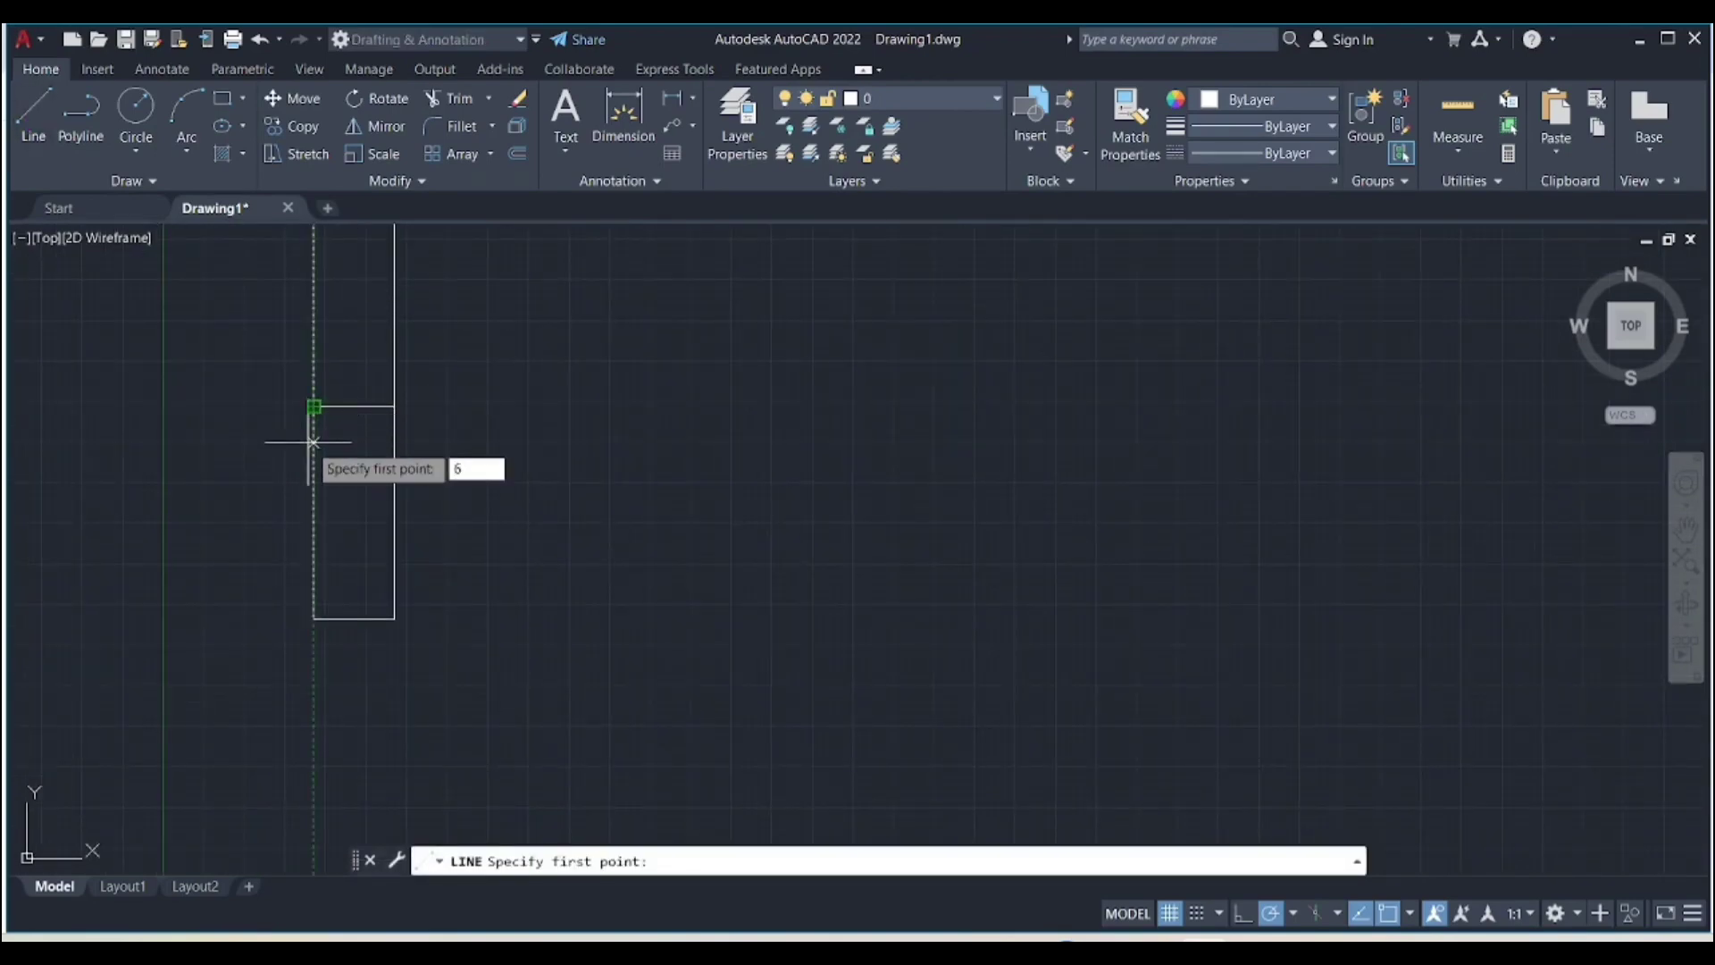
{"action": "type", "text": ".3"}
{"action": "key", "text": "Return"}
{"action": "key", "text": "Escape"}
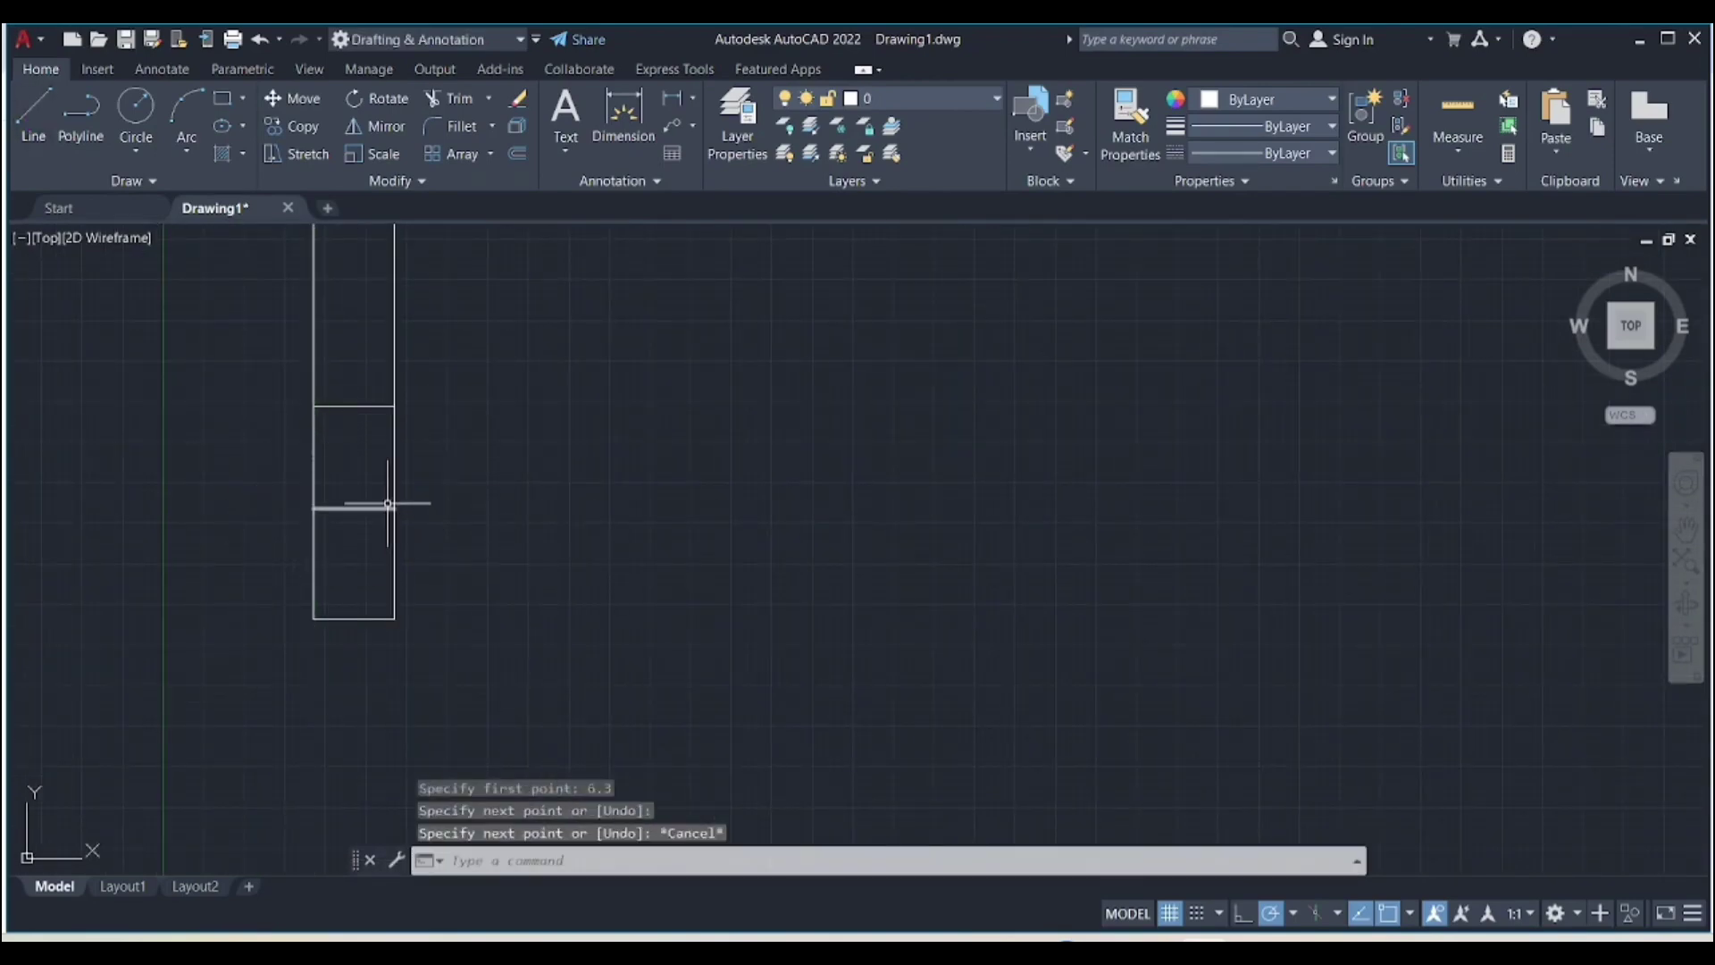
{"action": "scroll", "coordinate": [384, 447], "scroll_direction": "down", "scroll_amount": 2}
{"action": "scroll", "coordinate": [366, 306], "scroll_direction": "up", "scroll_amount": 2}
{"action": "scroll", "coordinate": [366, 304], "scroll_direction": "down", "scroll_amount": 4}
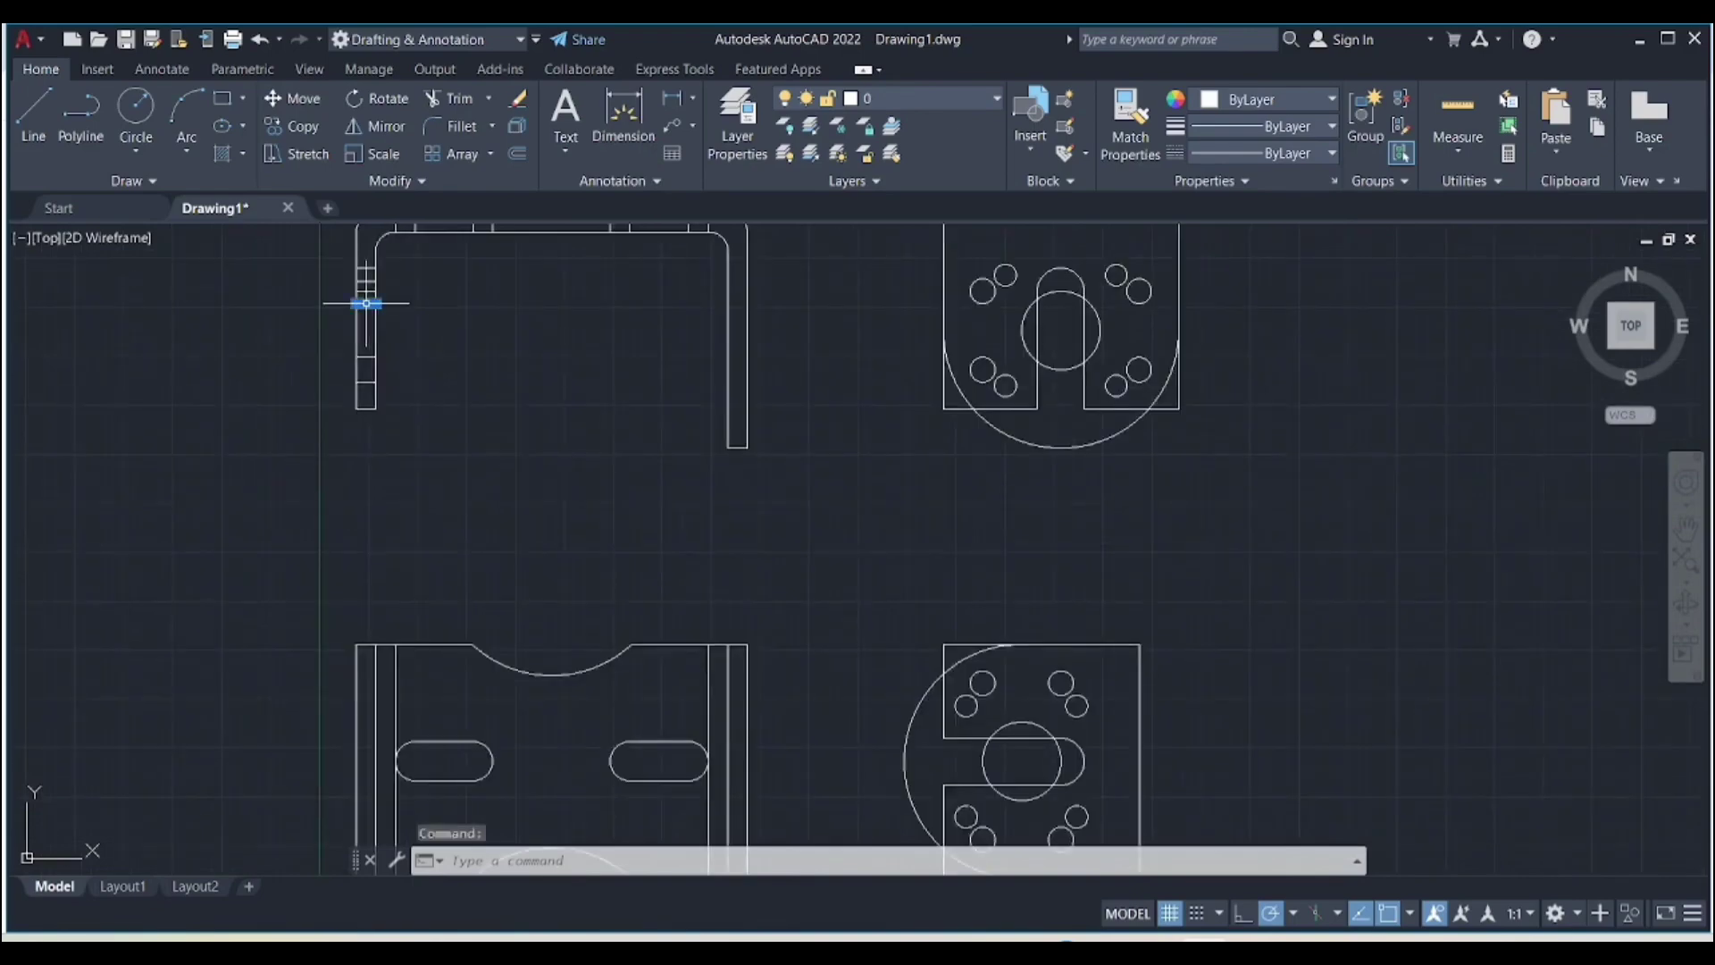
{"action": "key", "text": "Escape"}
Delete the stray line on the left wall
{"action": "type", "text": "l"}
{"action": "key", "text": "Return"}
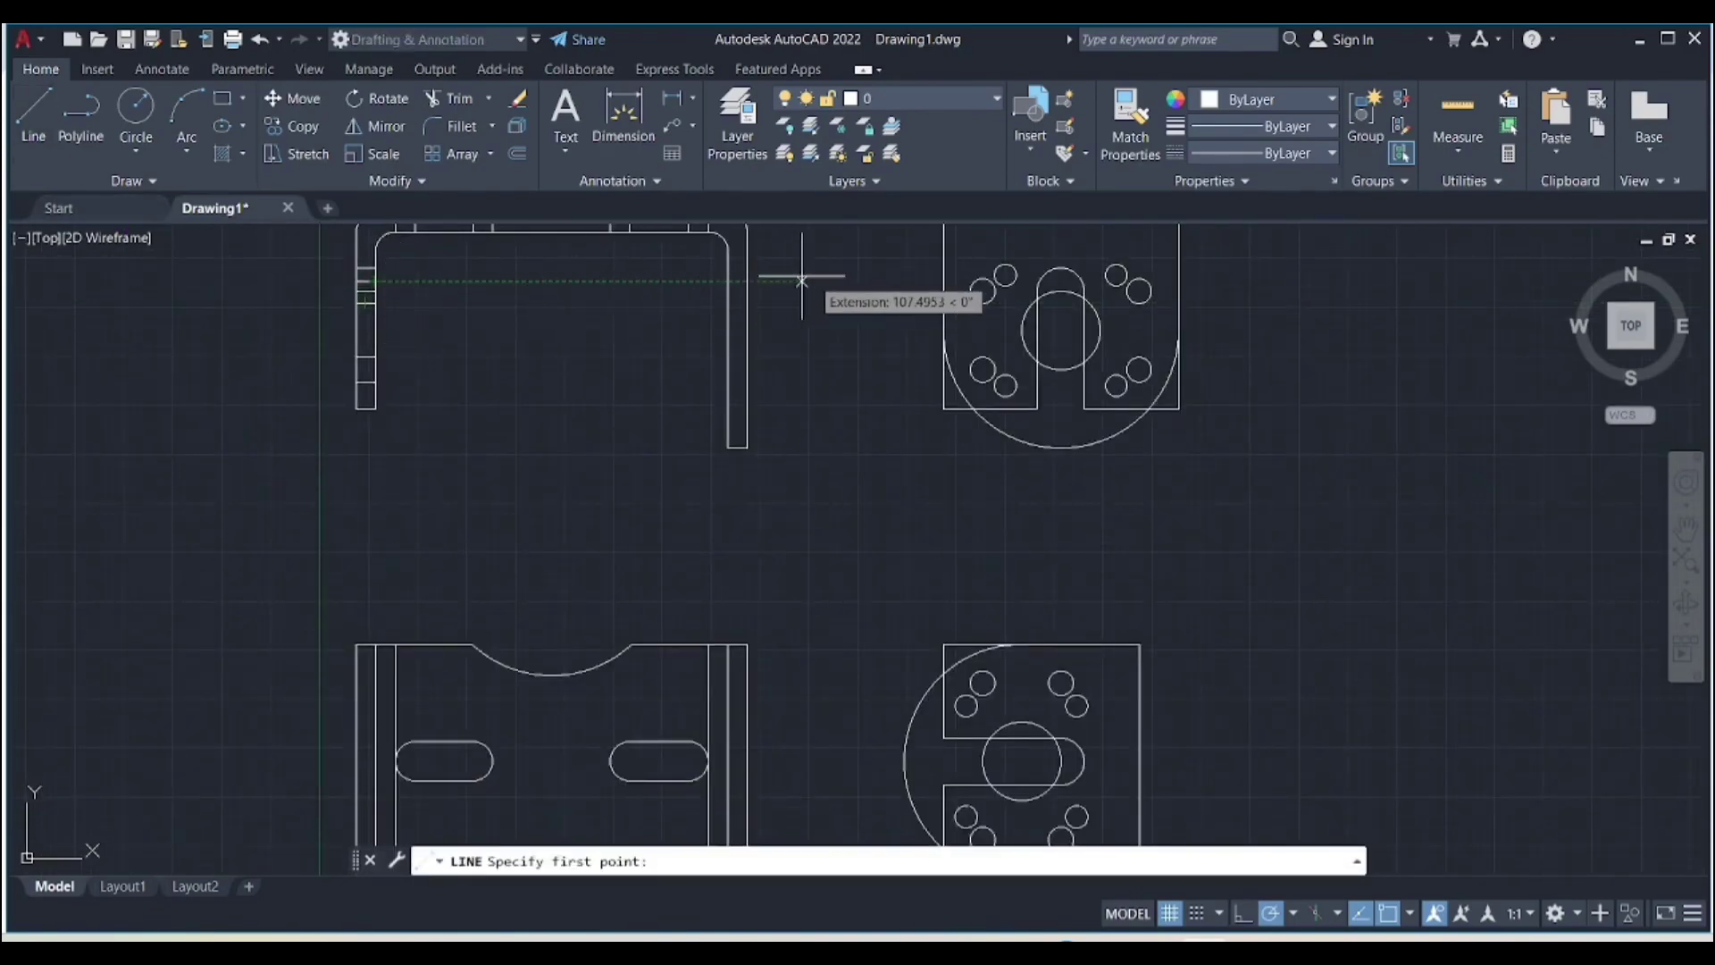
{"action": "key", "text": "Escape"}
{"action": "left_click", "coordinate": [367, 277]}
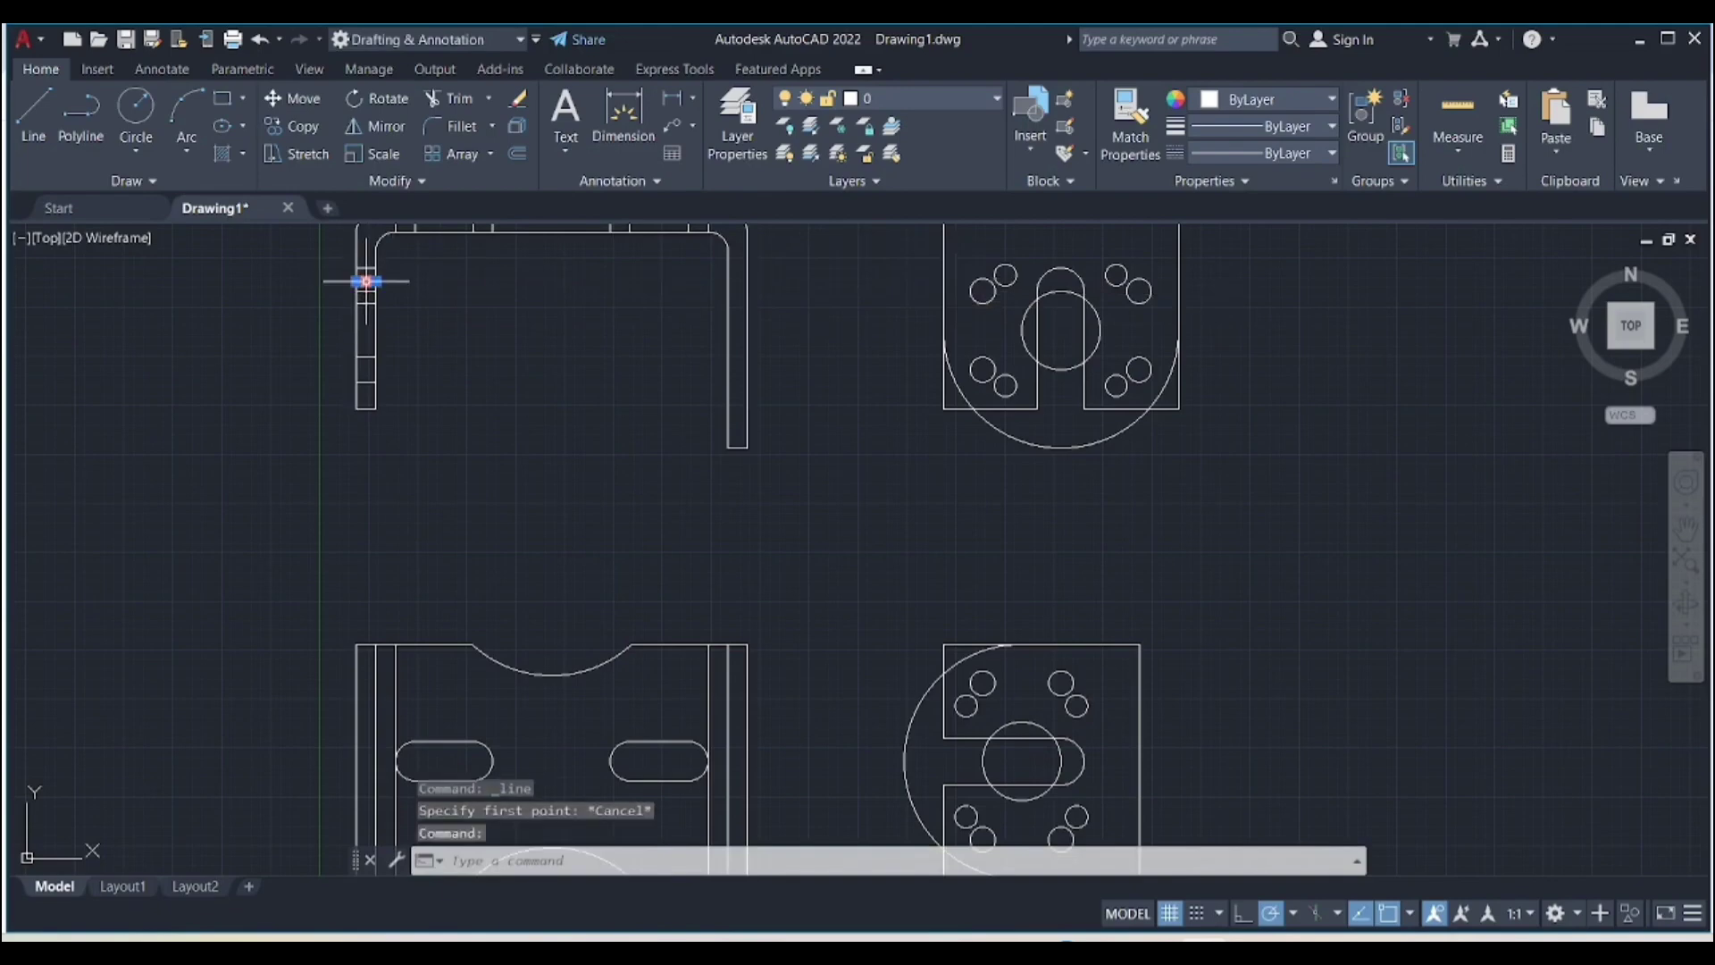
{"action": "key", "text": "Delete"}
Start hole-edge lines on the left leg at a 6.3 offset from its endpoint
{"action": "type", "text": "l"}
{"action": "key", "text": "Return"}
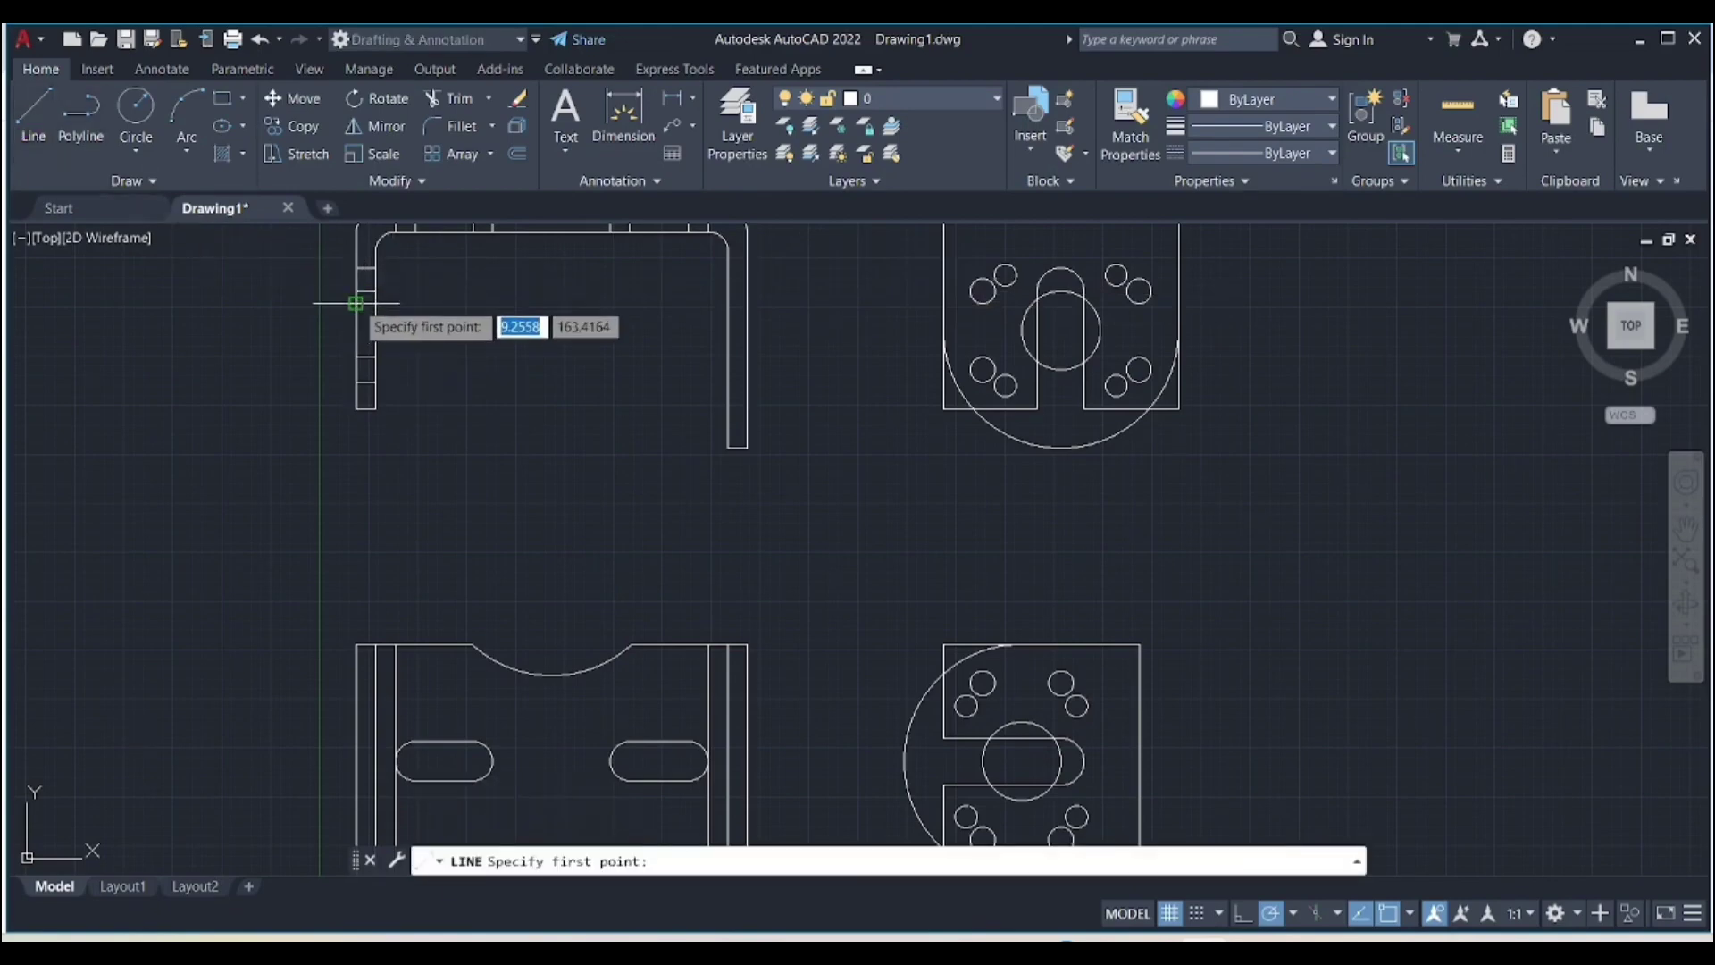
{"action": "scroll", "coordinate": [357, 299], "scroll_direction": "up", "scroll_amount": 2}
{"action": "scroll", "coordinate": [346, 291], "scroll_direction": "up", "scroll_amount": 4}
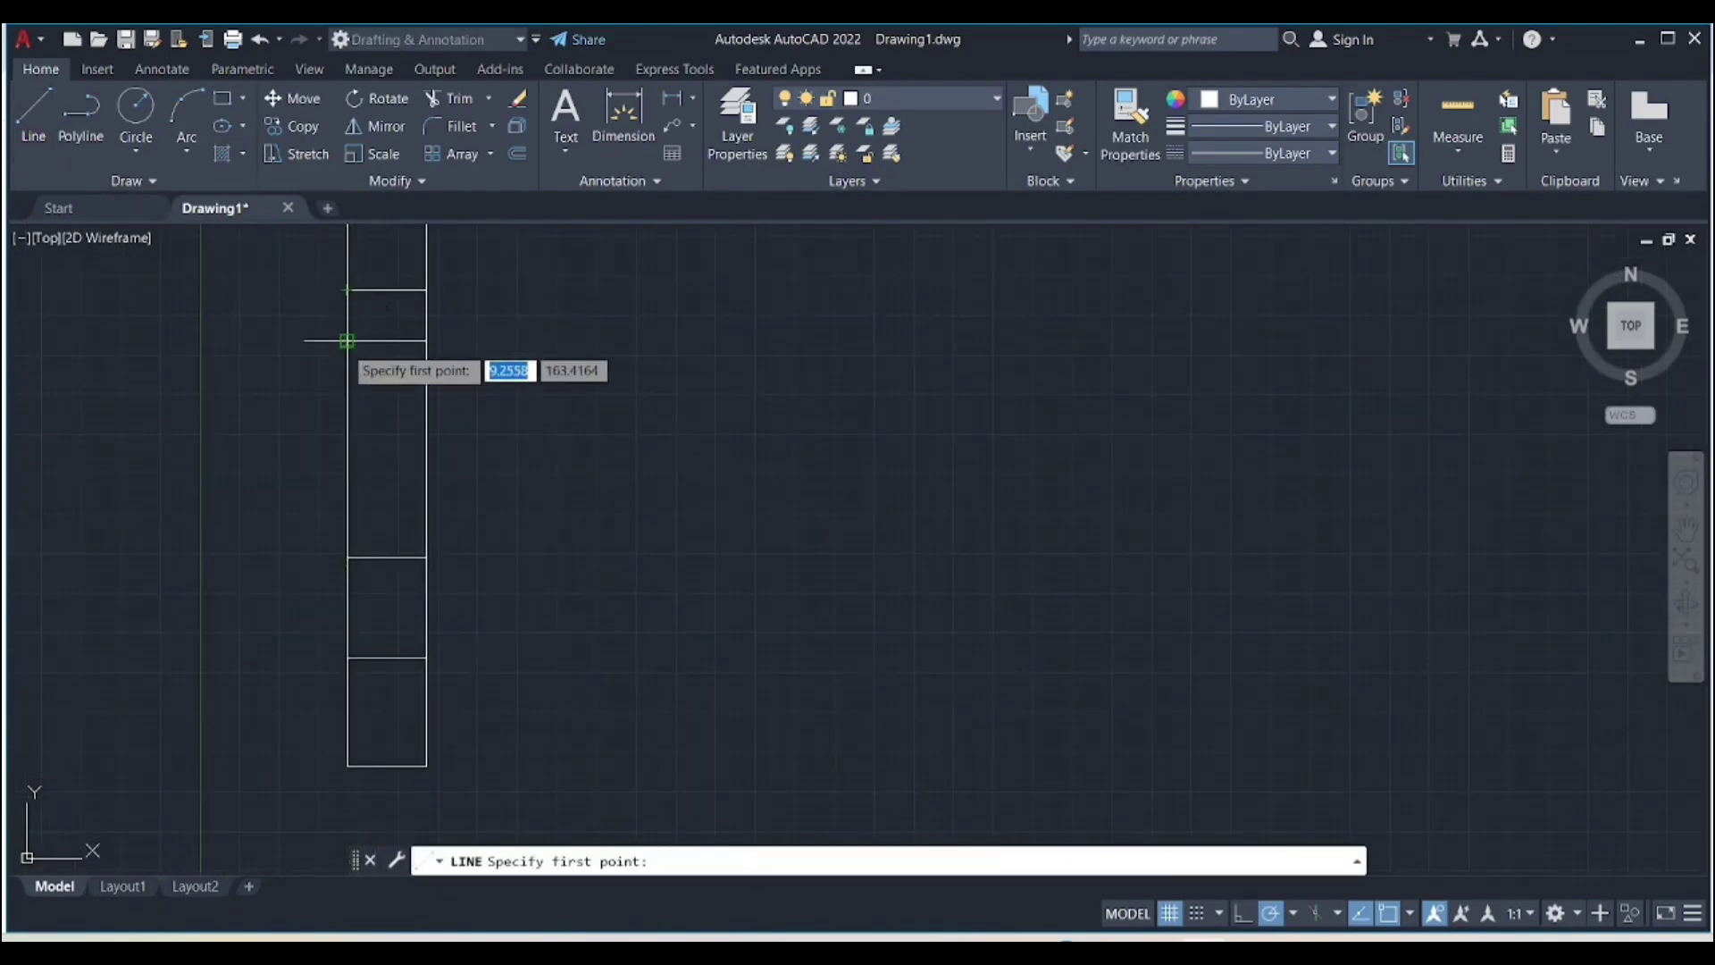
{"action": "type", "text": "6.3"}
{"action": "key", "text": "Return"}
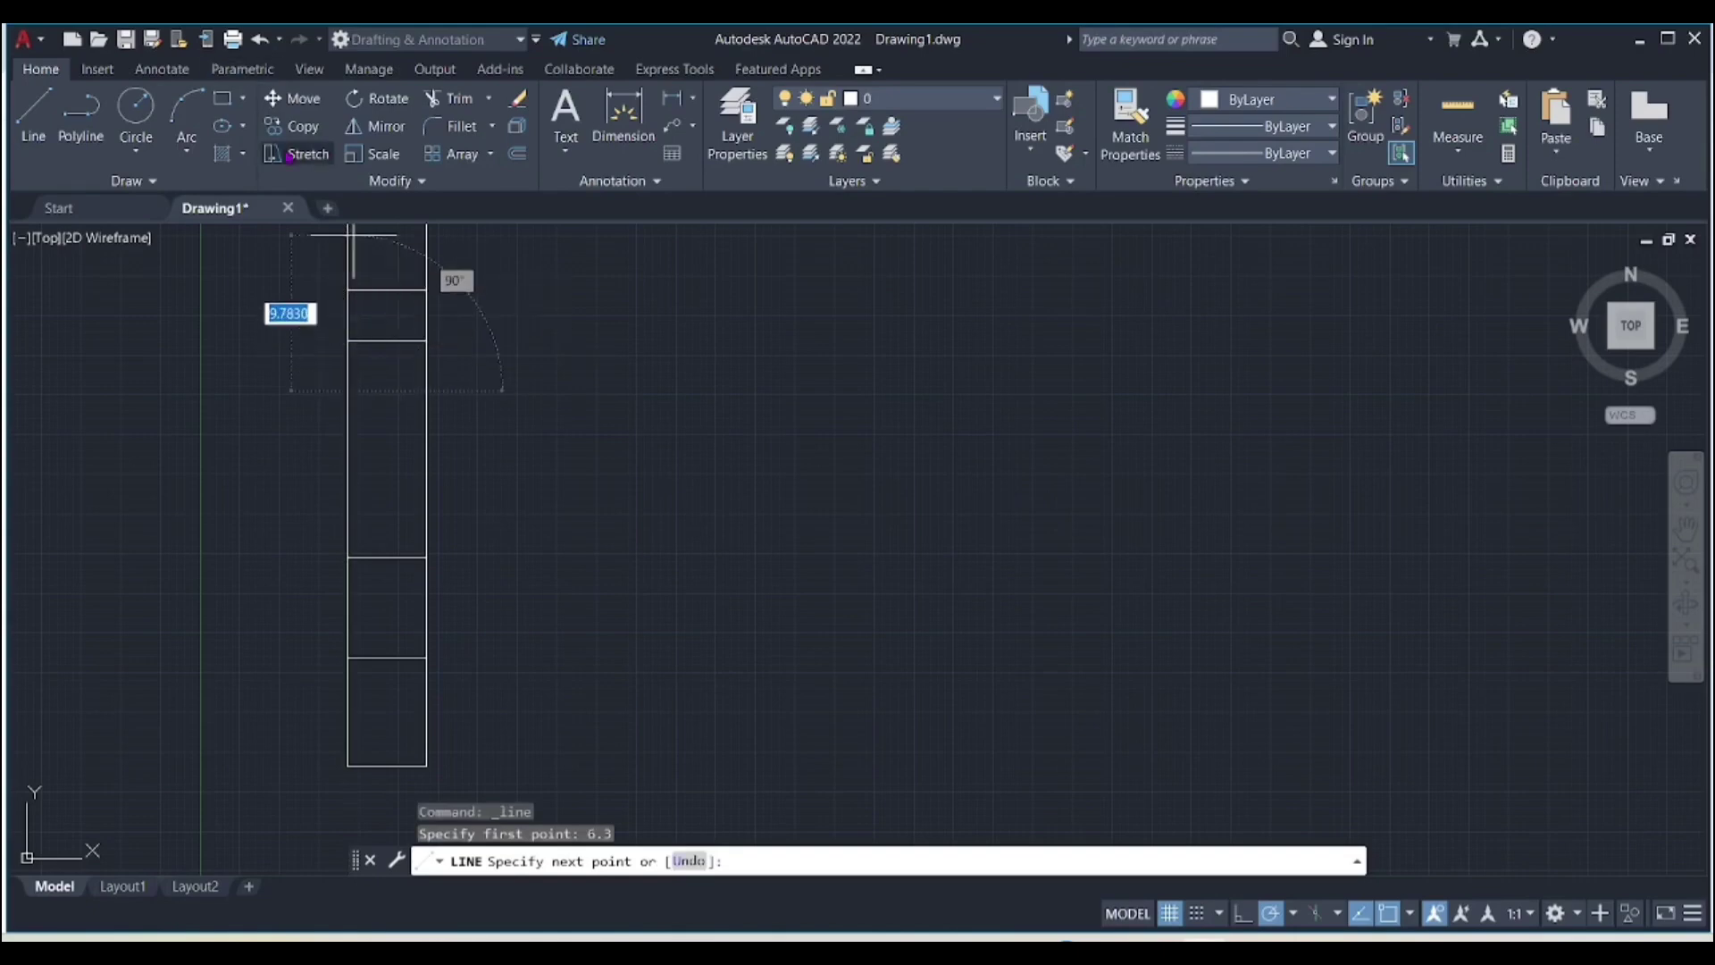
{"action": "key", "text": "Escape"}
{"action": "key", "text": "Return"}
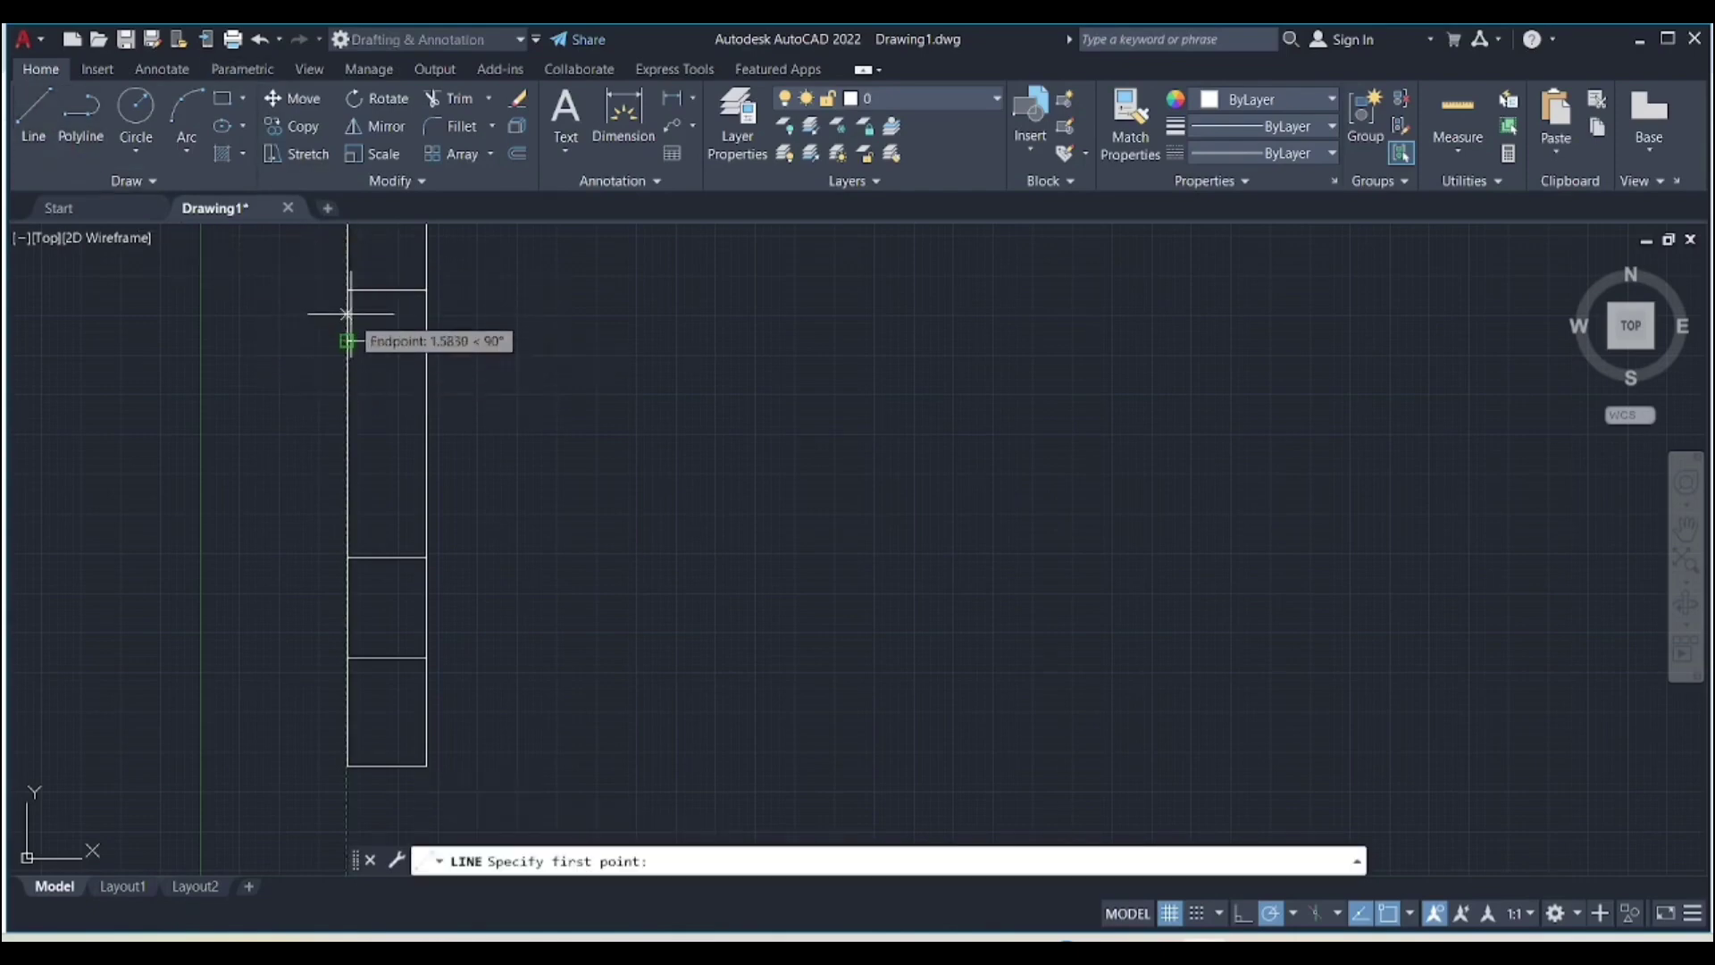
{"action": "type", "text": "6,3"}
{"action": "key", "text": "Return"}
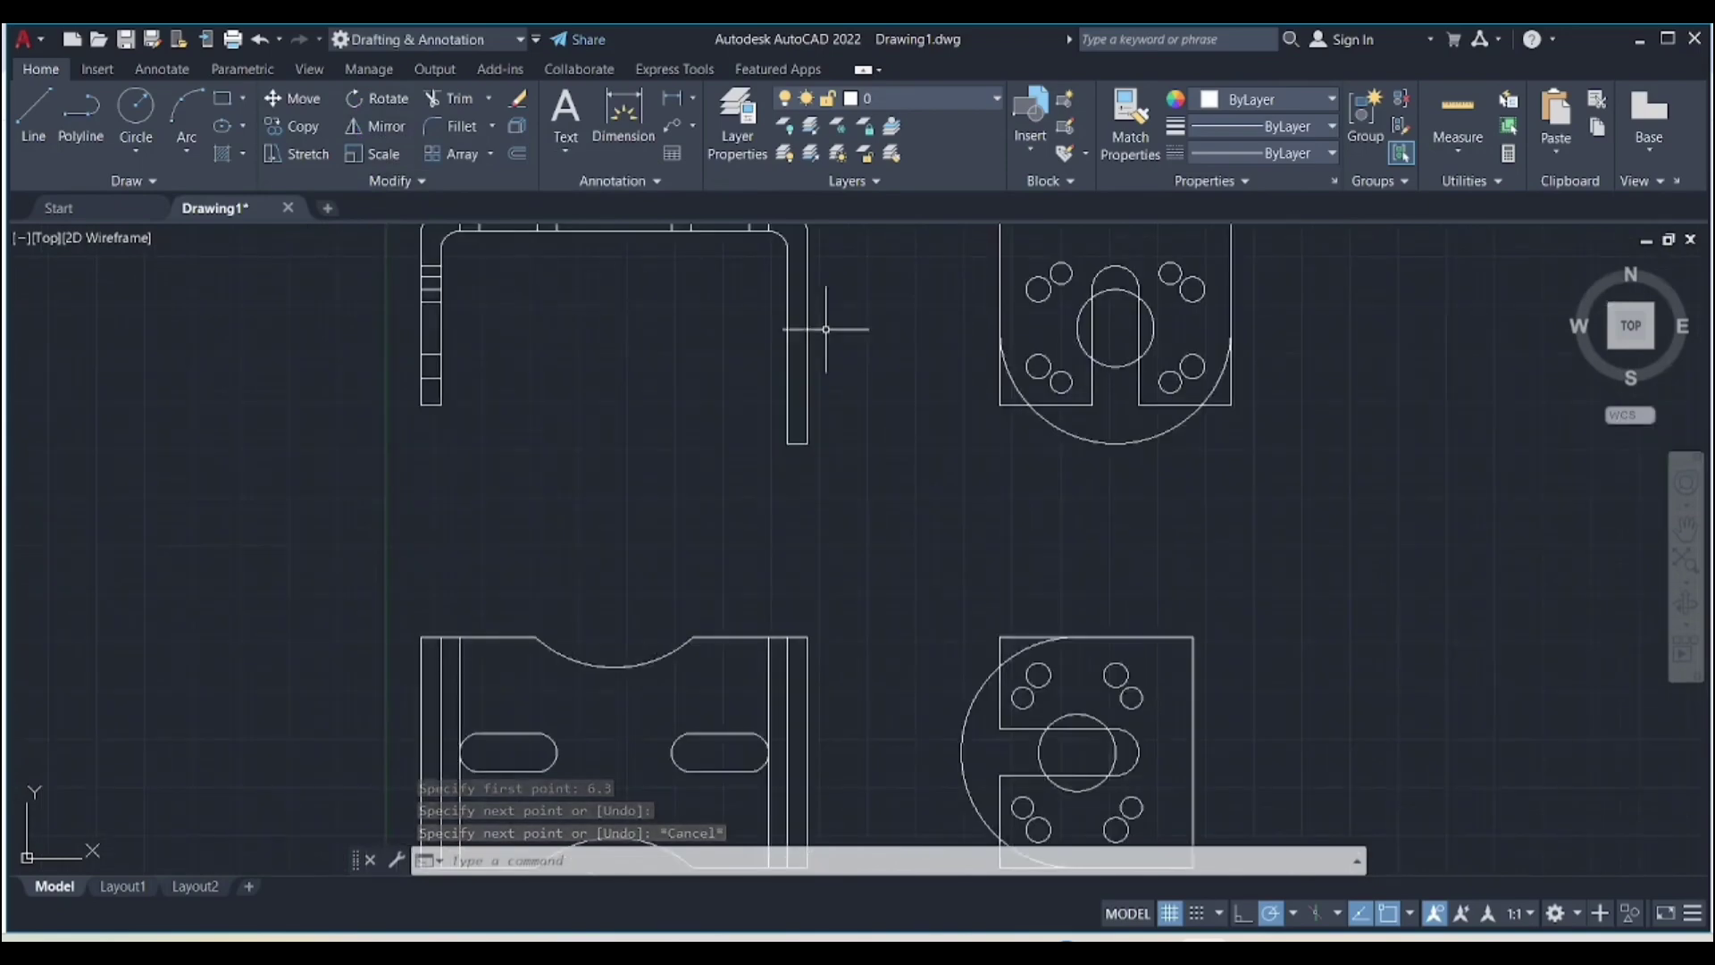
{"action": "type", "text": "l"}
{"action": "key", "text": "Return"}
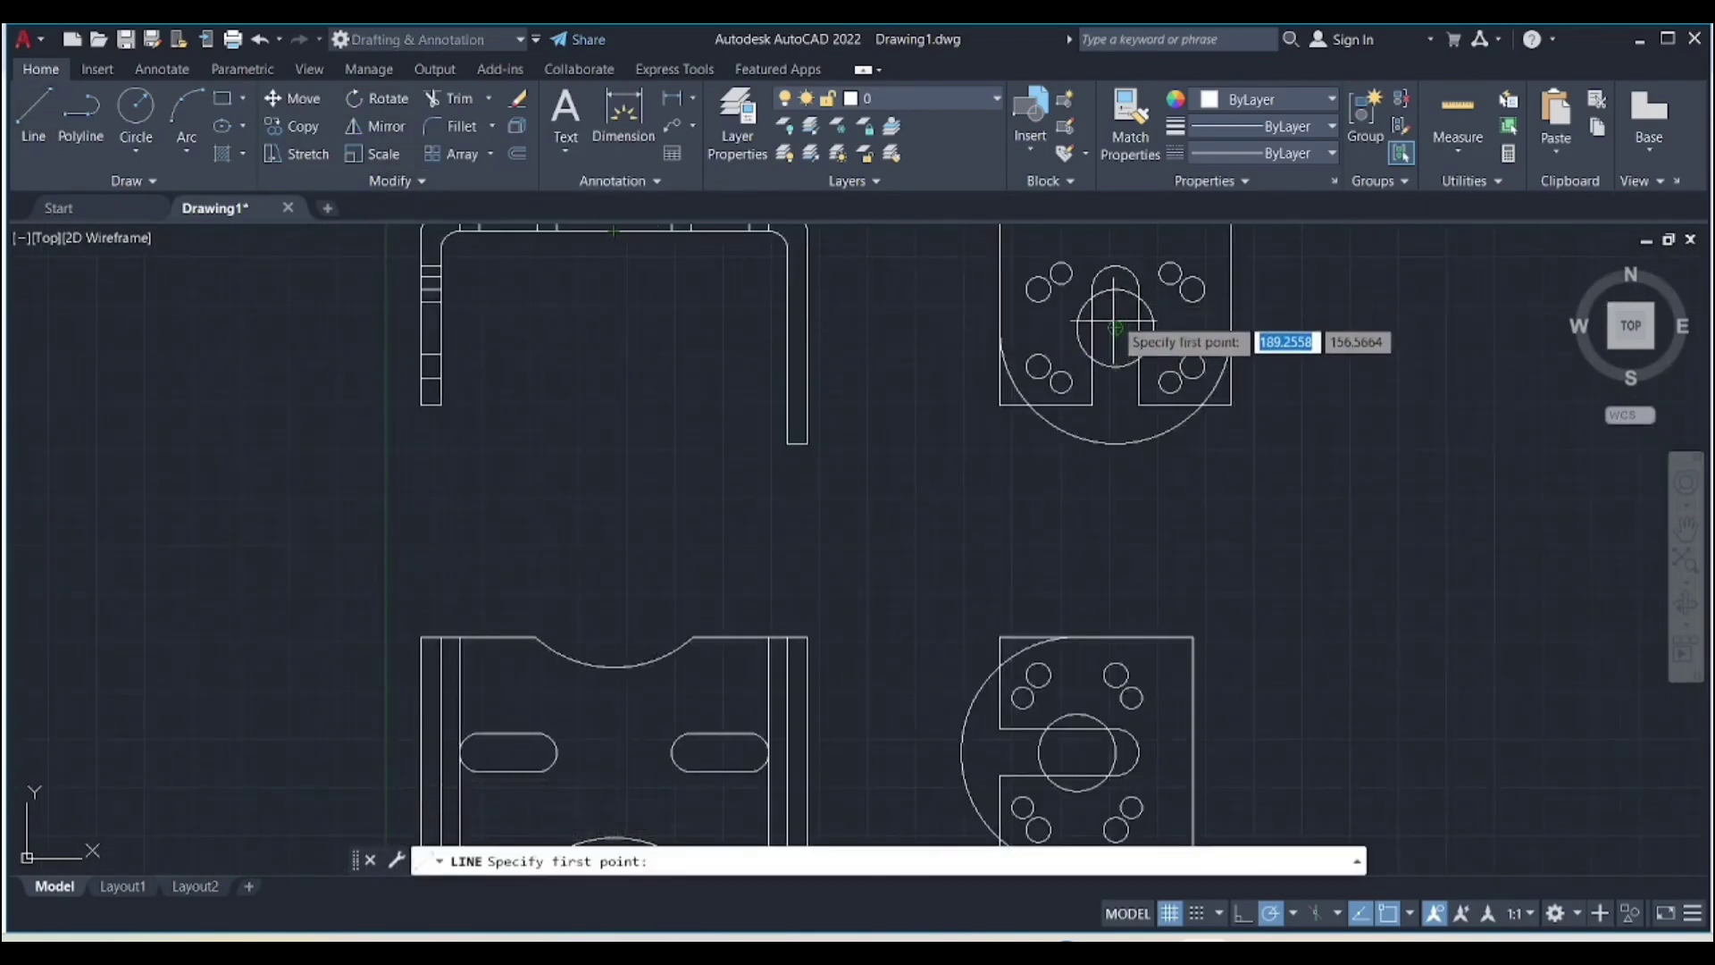
Shorten the projection line from the top of the central circle
{"action": "left_click", "coordinate": [1115, 288]}
{"action": "key", "text": "Escape"}
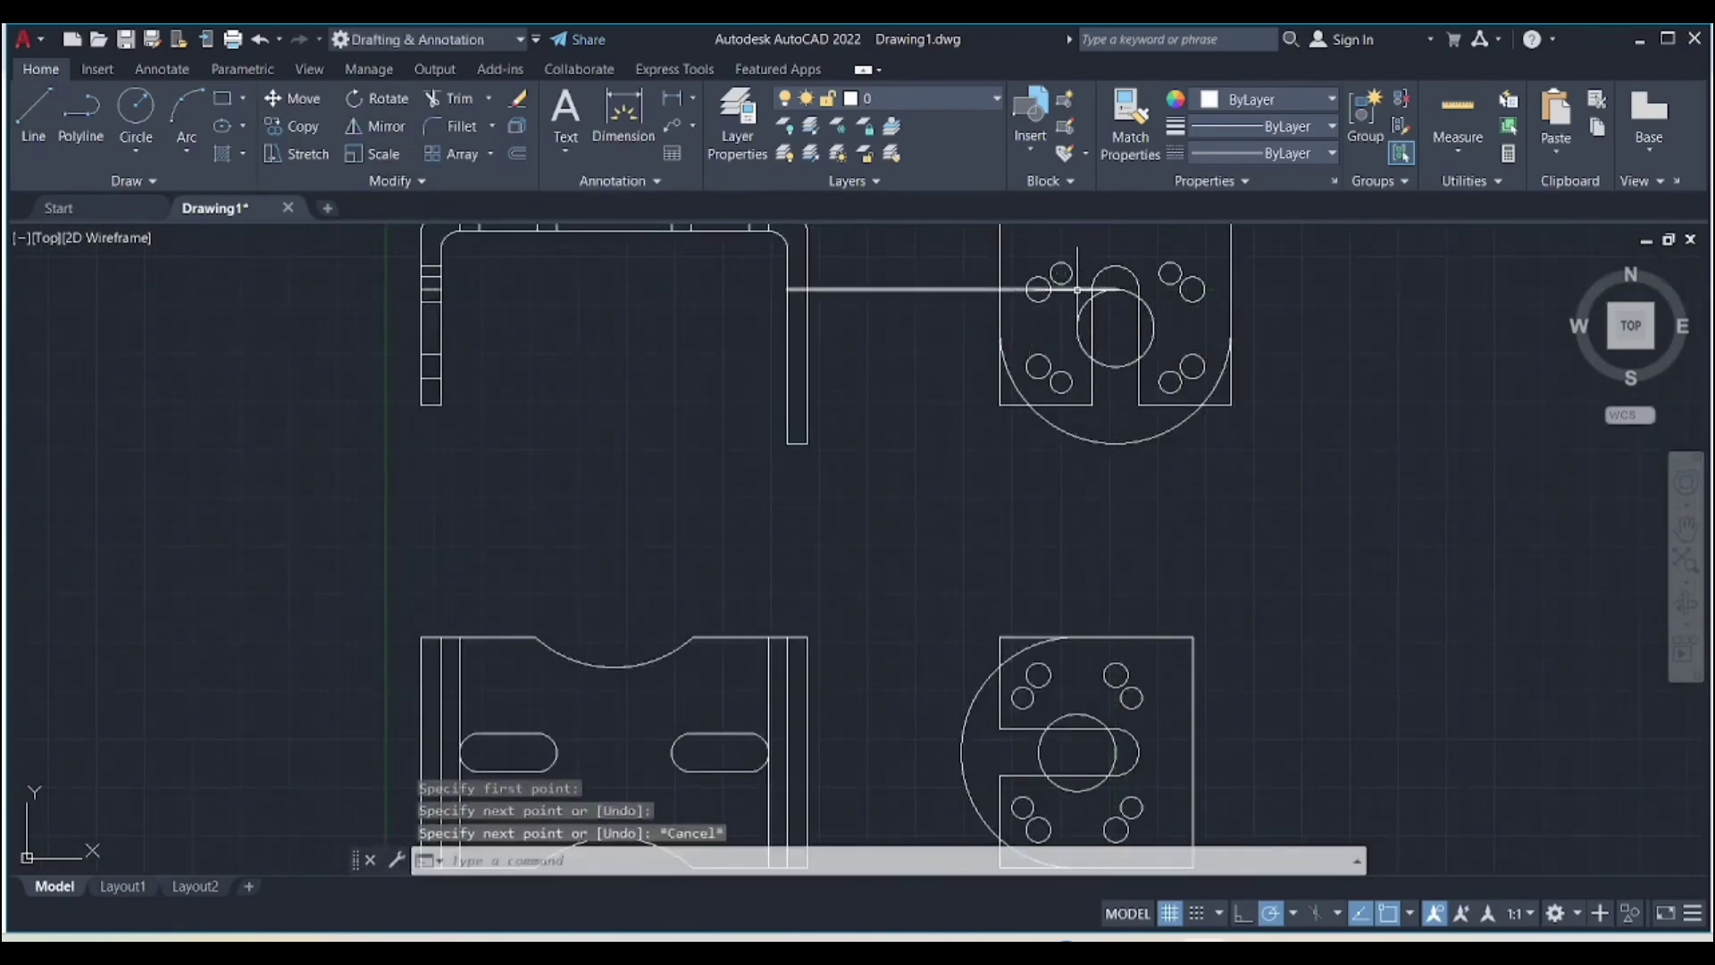
{"action": "left_click", "coordinate": [1078, 289]}
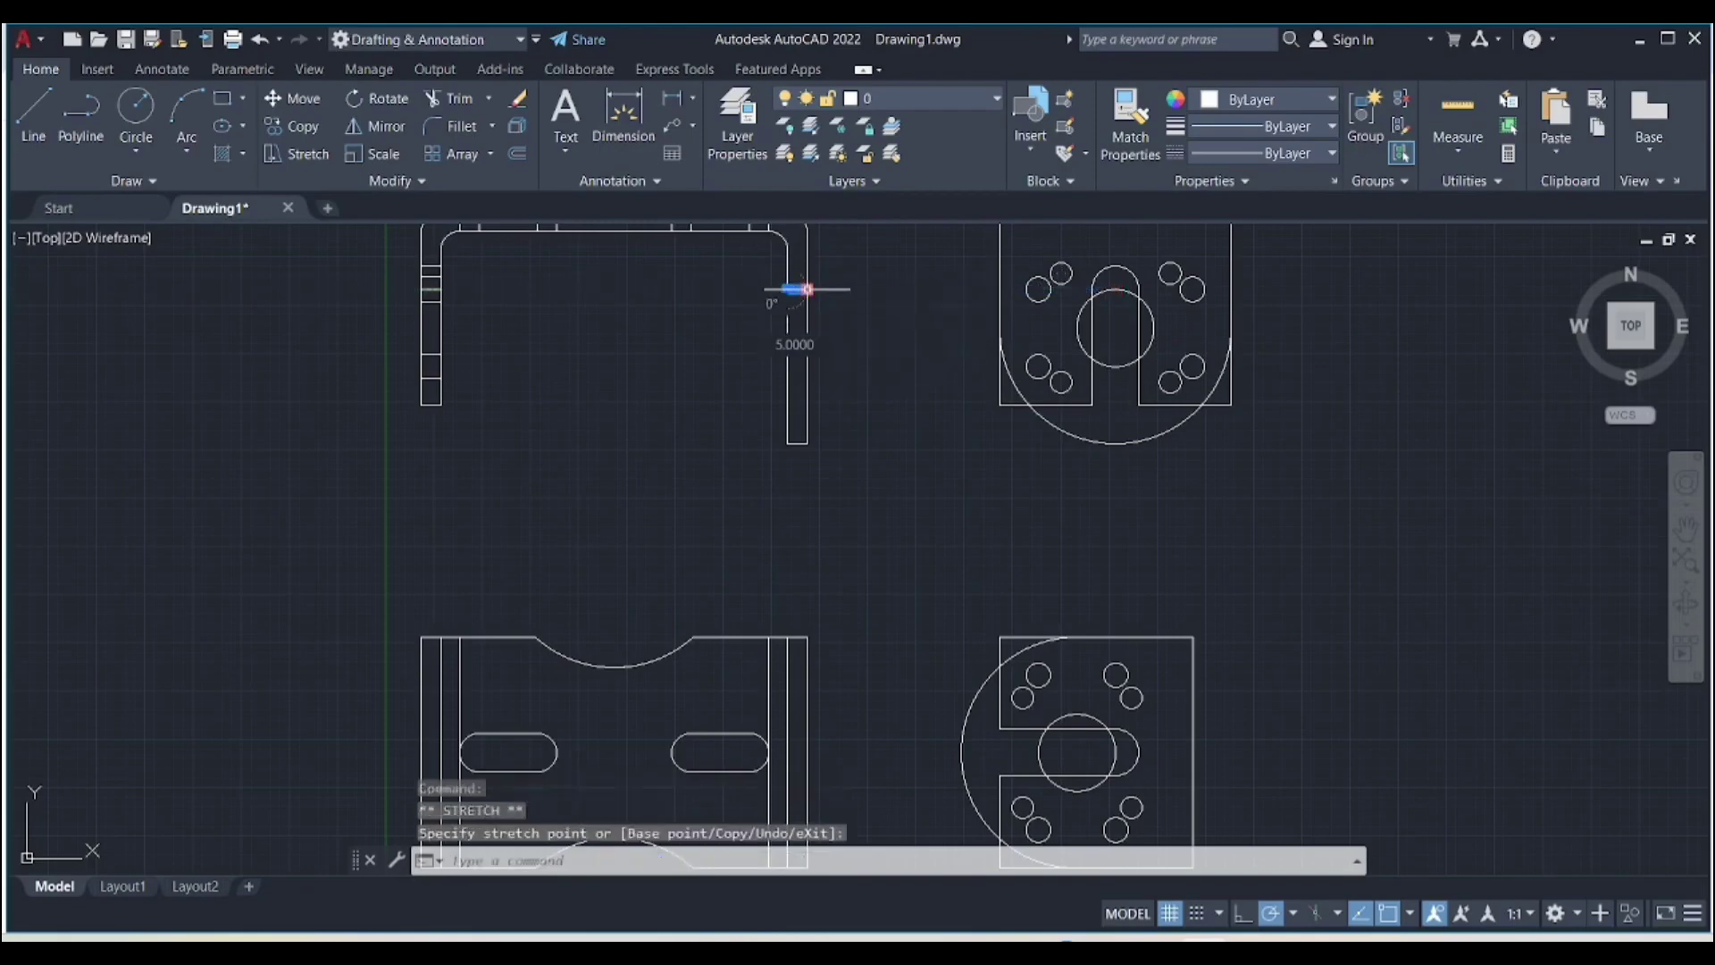
{"action": "key", "text": "Escape"}
Draw a line from an 8 offset, closing the right tab with a short segment
{"action": "type", "text": "l"}
{"action": "key", "text": "Return"}
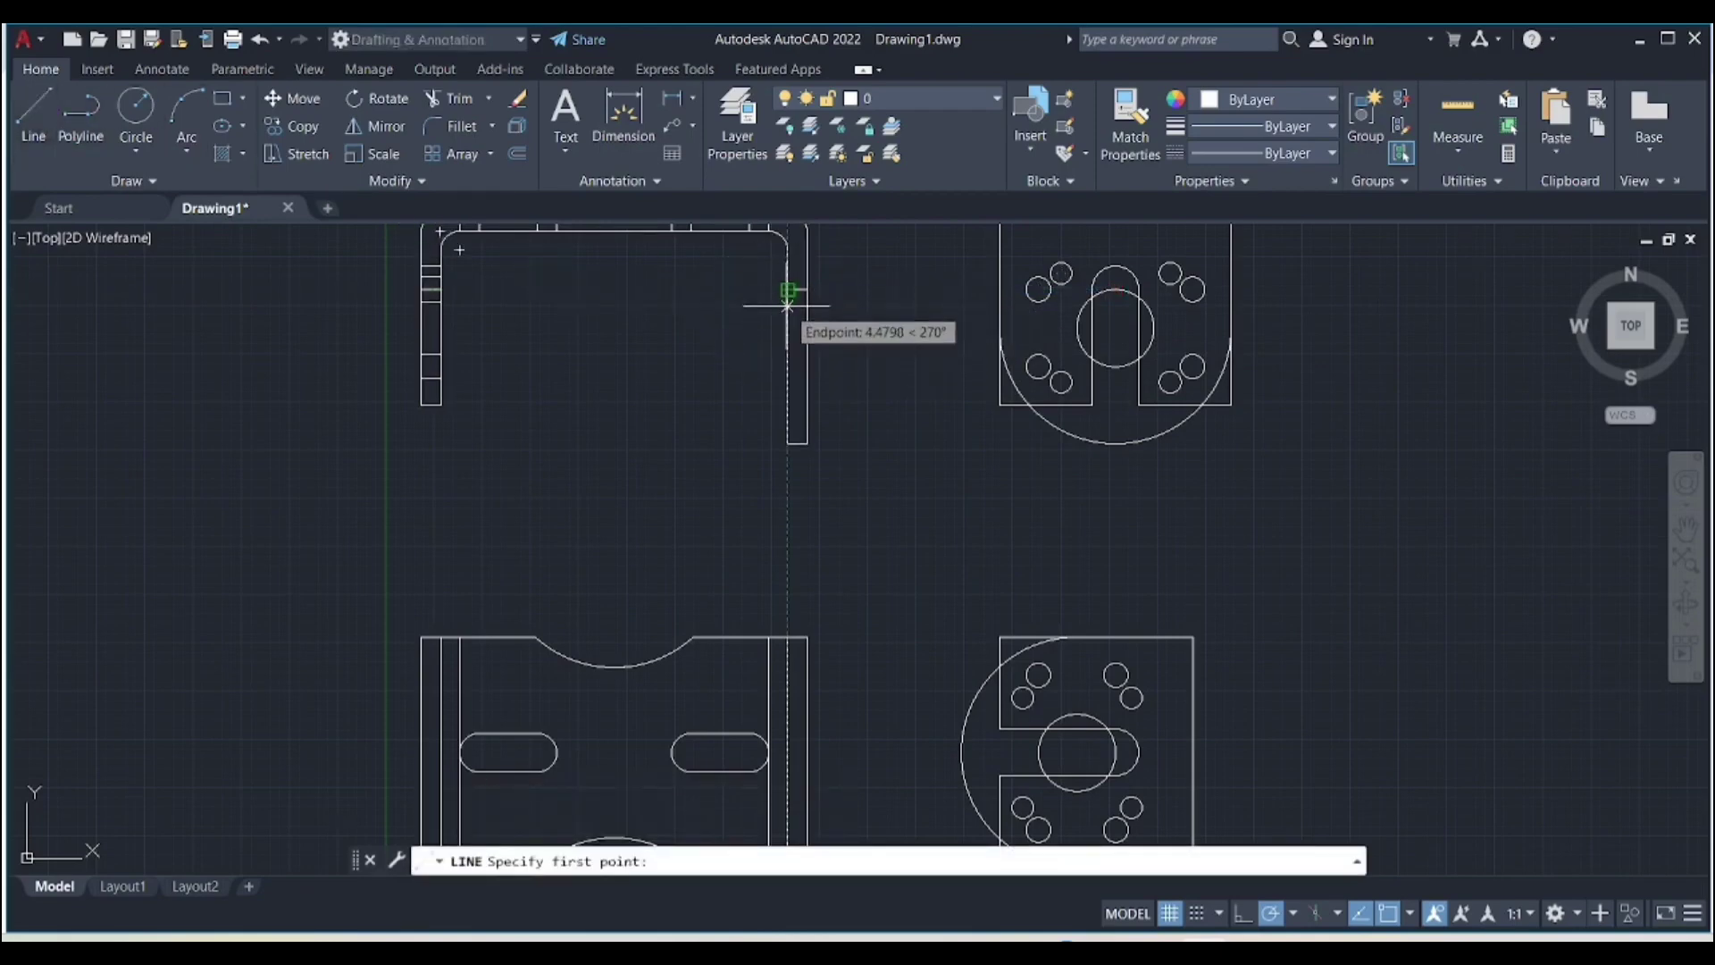
{"action": "type", "text": "8"}
{"action": "key", "text": "Return"}
{"action": "left_click", "coordinate": [807, 366]}
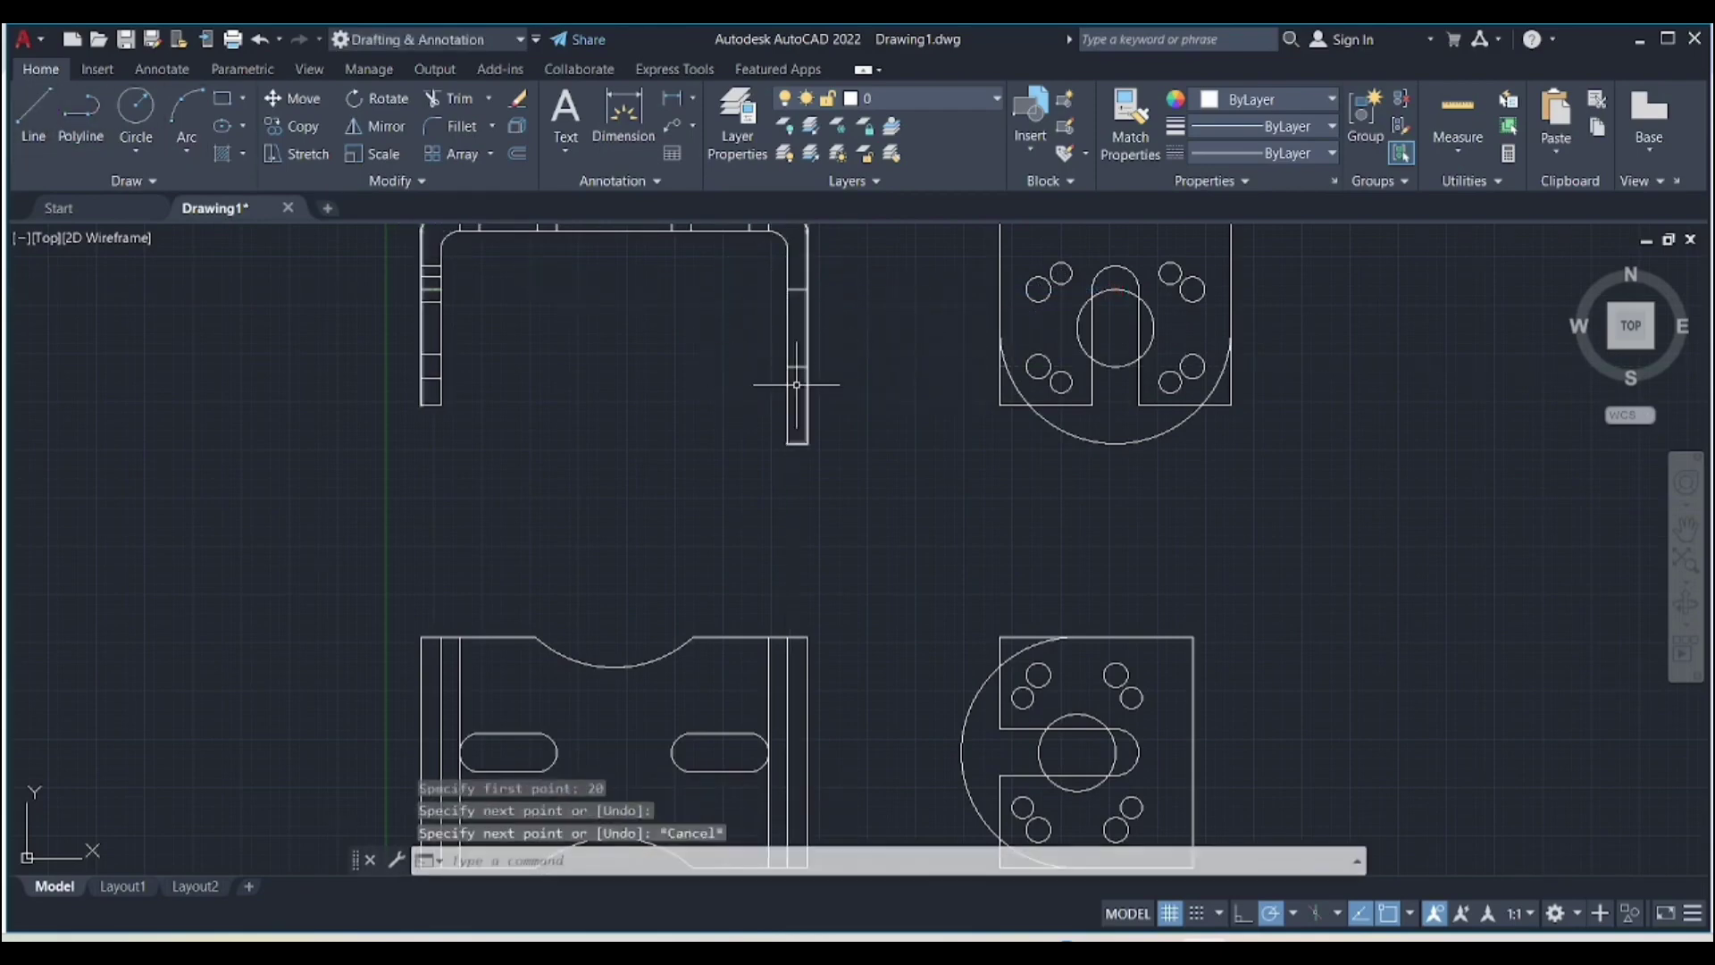
{"action": "key", "text": "Return"}
{"action": "key", "text": "Return"}
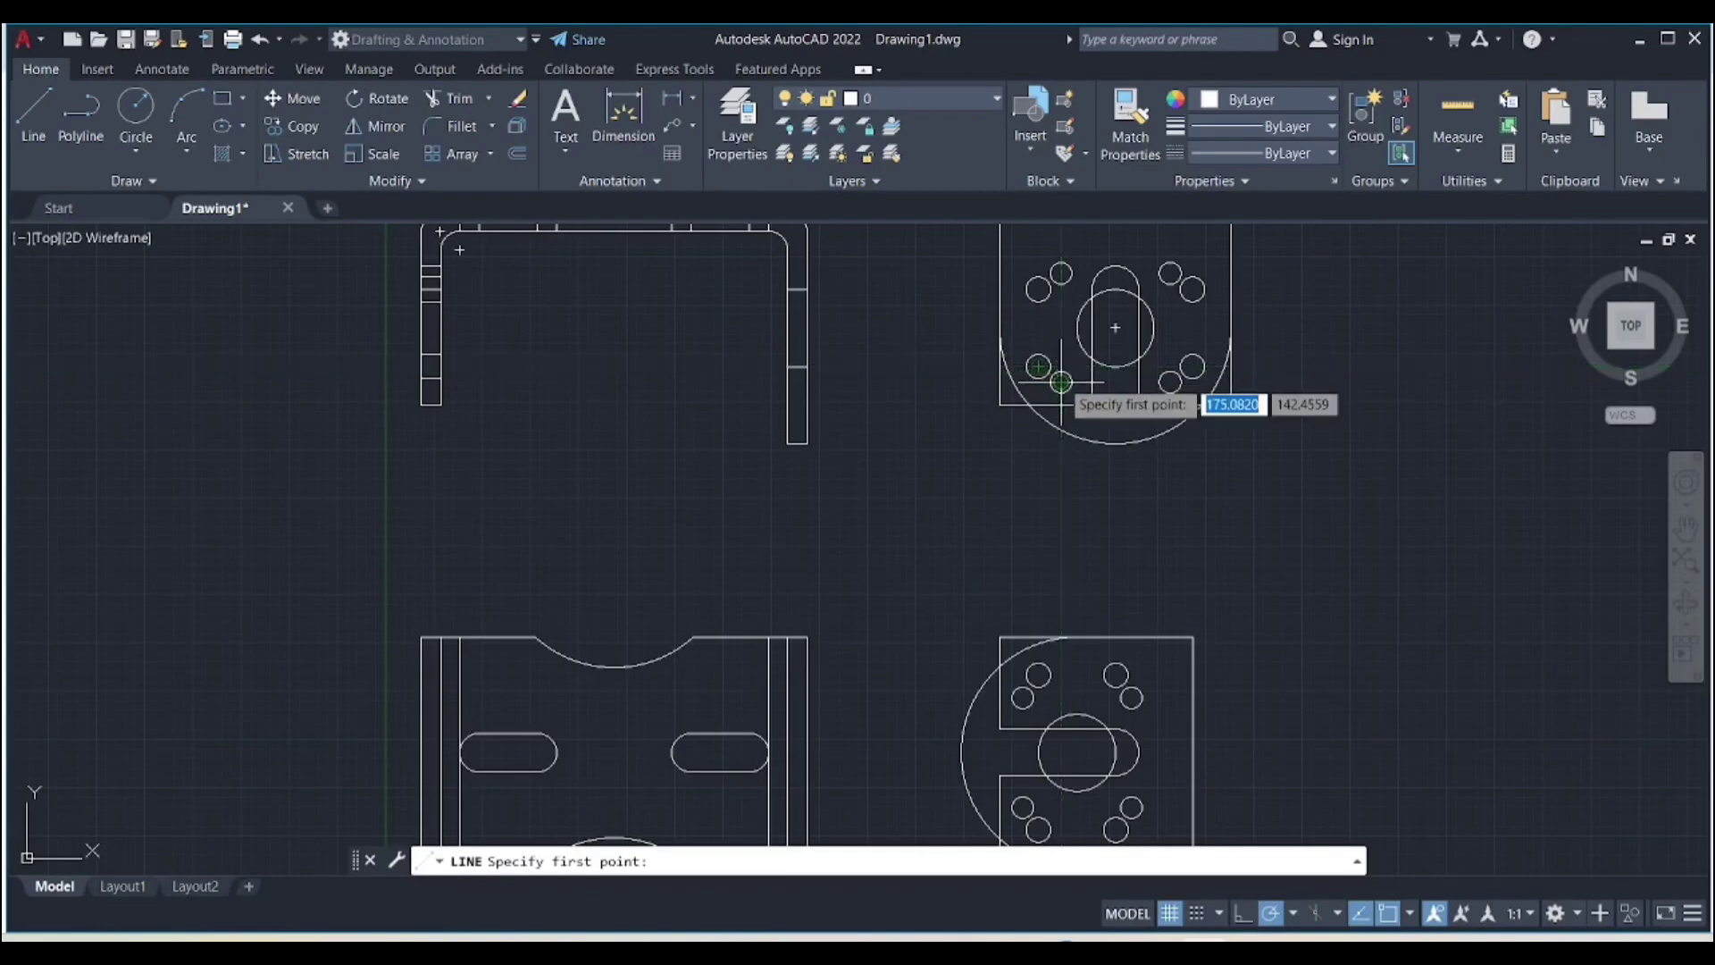
Project a line from the small hole and shorten it to span only the leg
{"action": "scroll", "coordinate": [1062, 382], "scroll_direction": "up", "scroll_amount": 3}
{"action": "left_click", "coordinate": [1051, 359]}
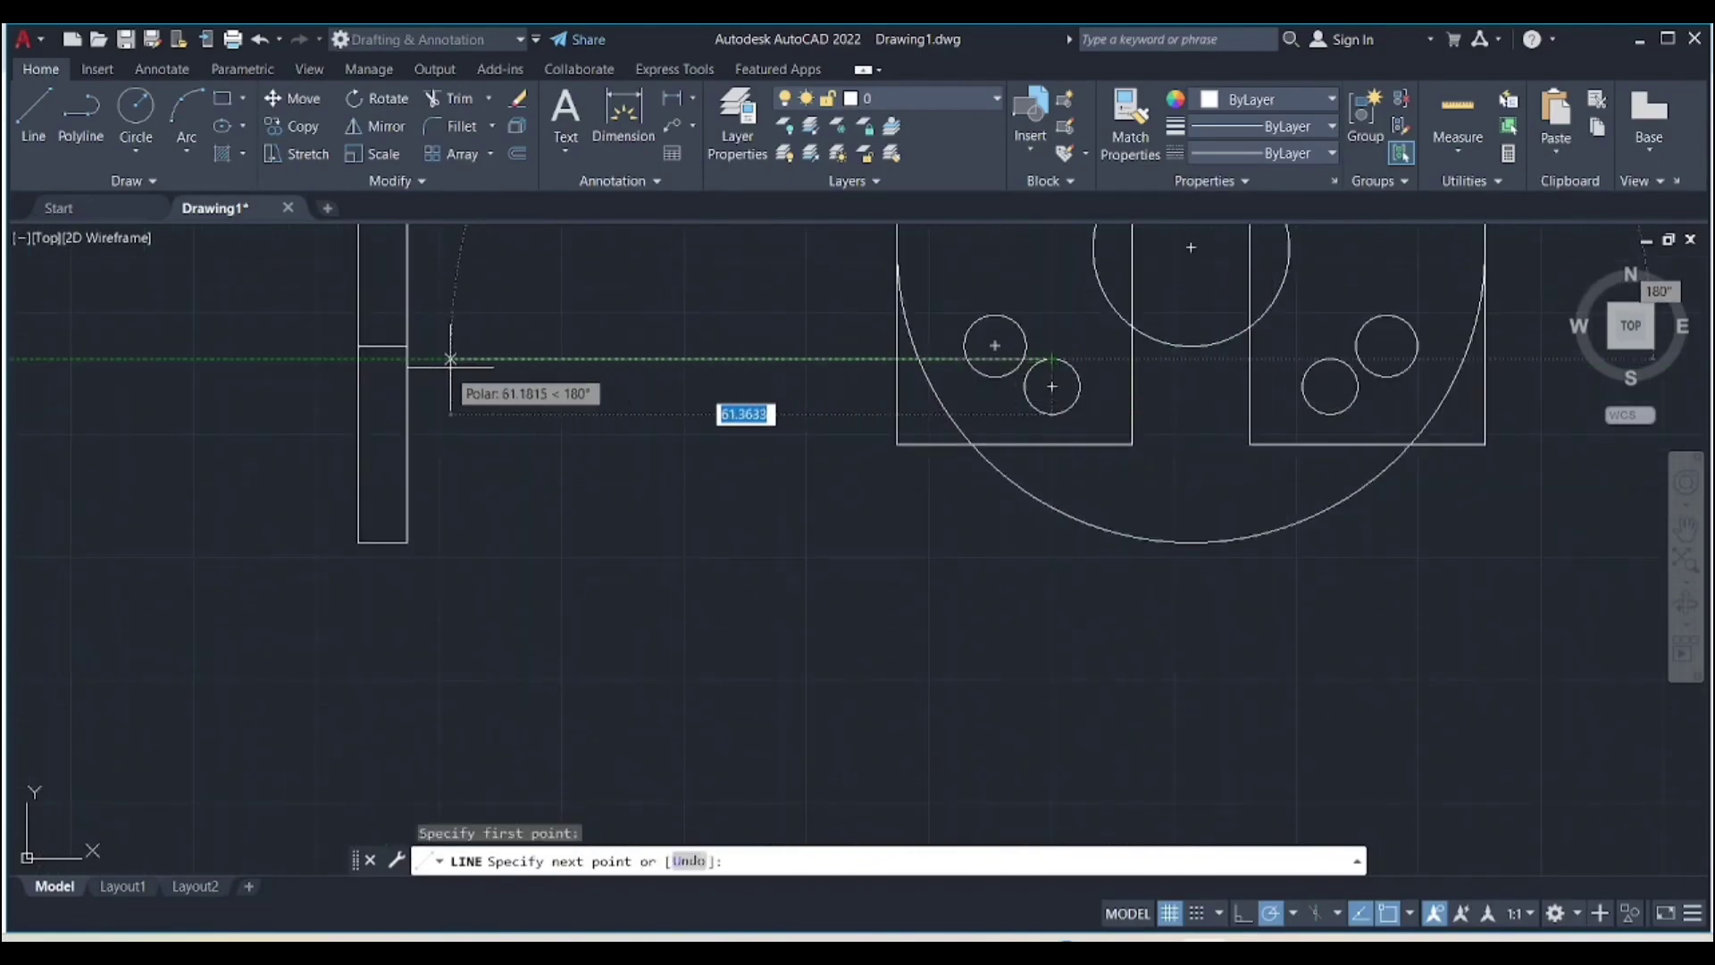
{"action": "left_click", "coordinate": [358, 359]}
{"action": "key", "text": "Escape"}
{"action": "left_click", "coordinate": [1018, 359]}
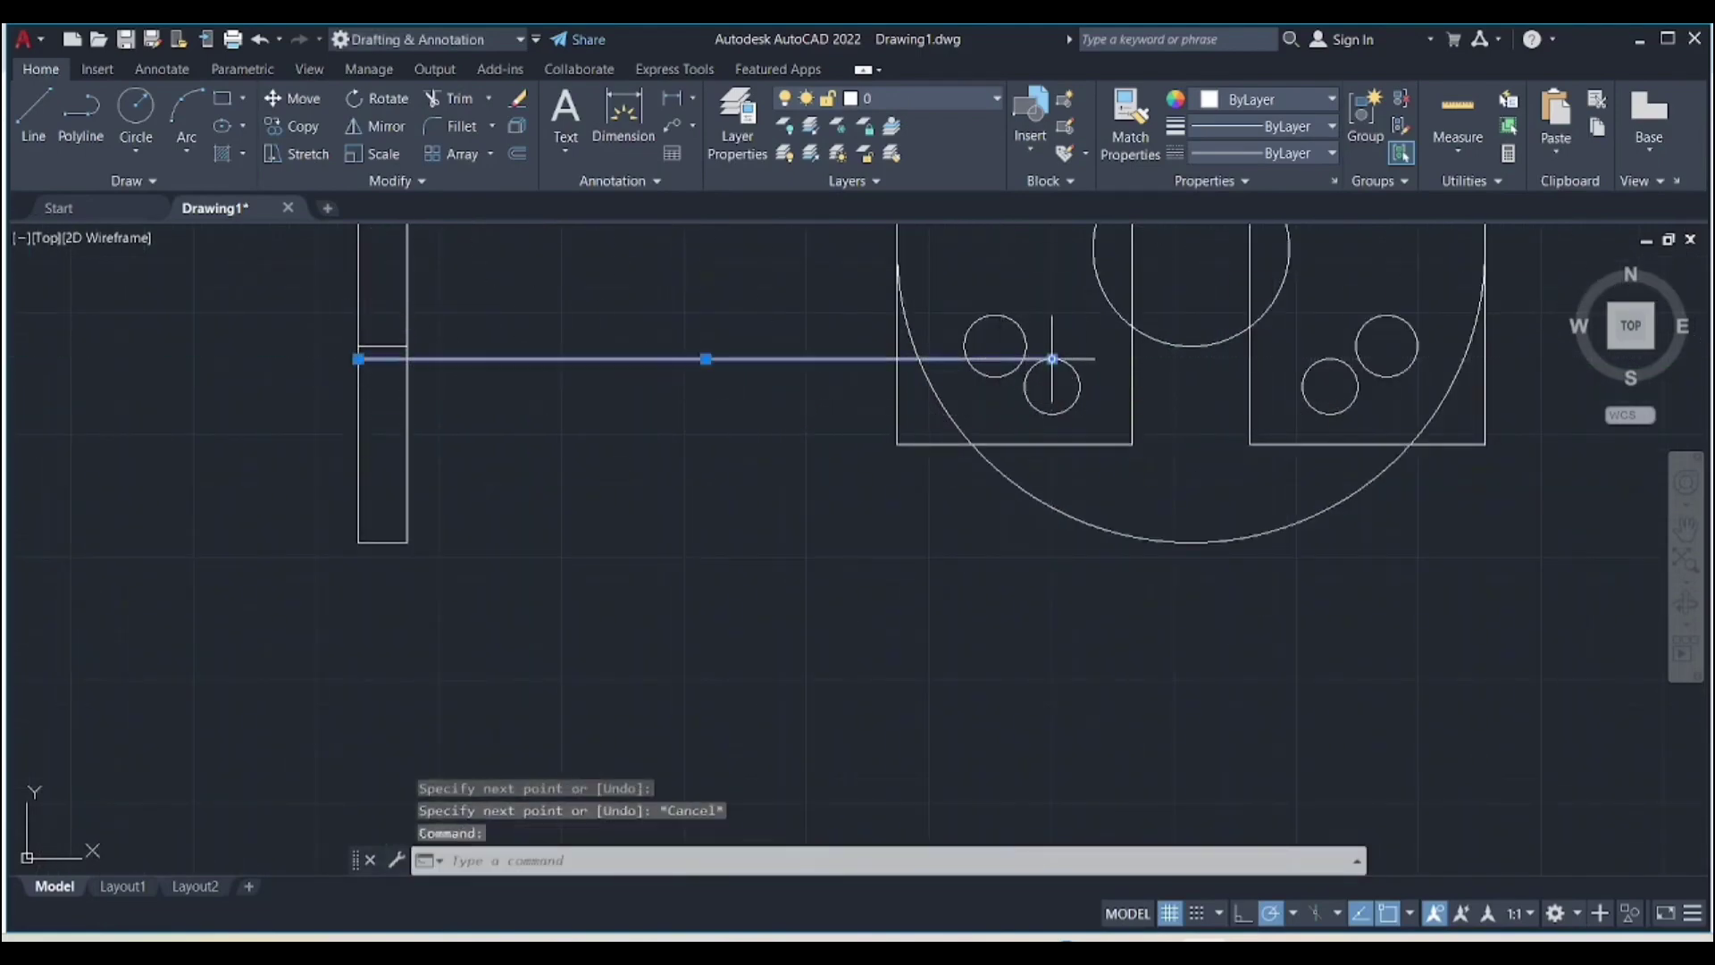
{"action": "left_click", "coordinate": [413, 357]}
{"action": "key", "text": "Escape"}
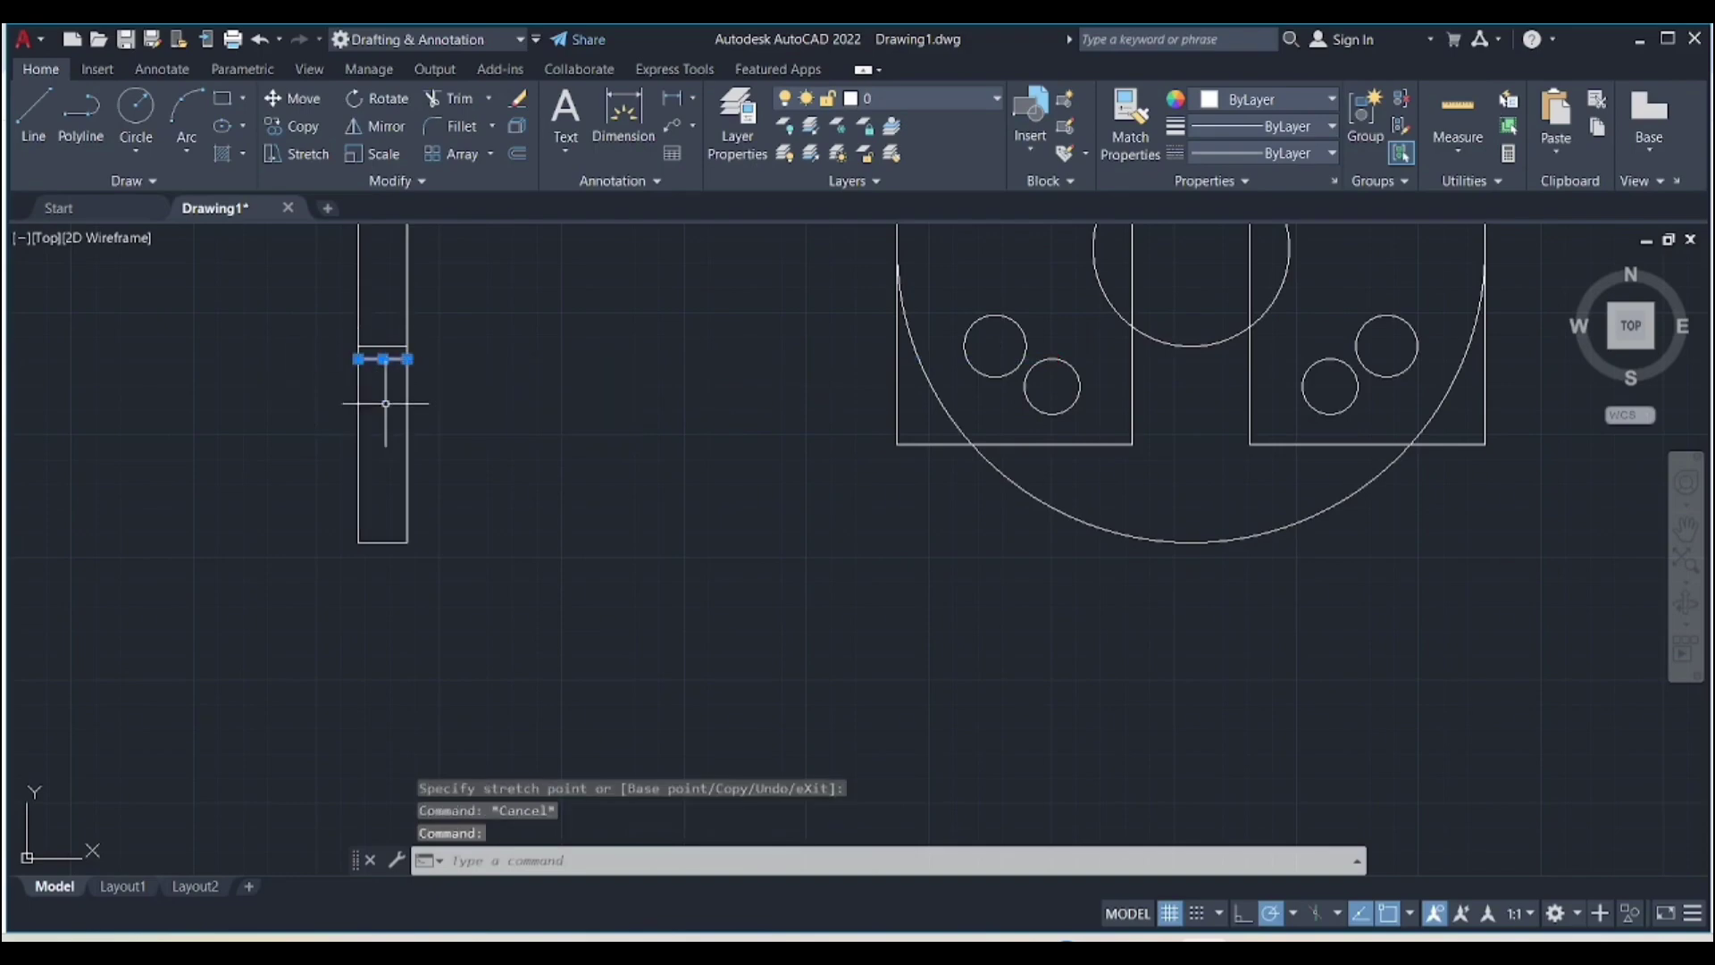
Try a line starting 5.6 from the leg's endpoint, then cancel it
{"action": "left_click", "coordinate": [33, 112]}
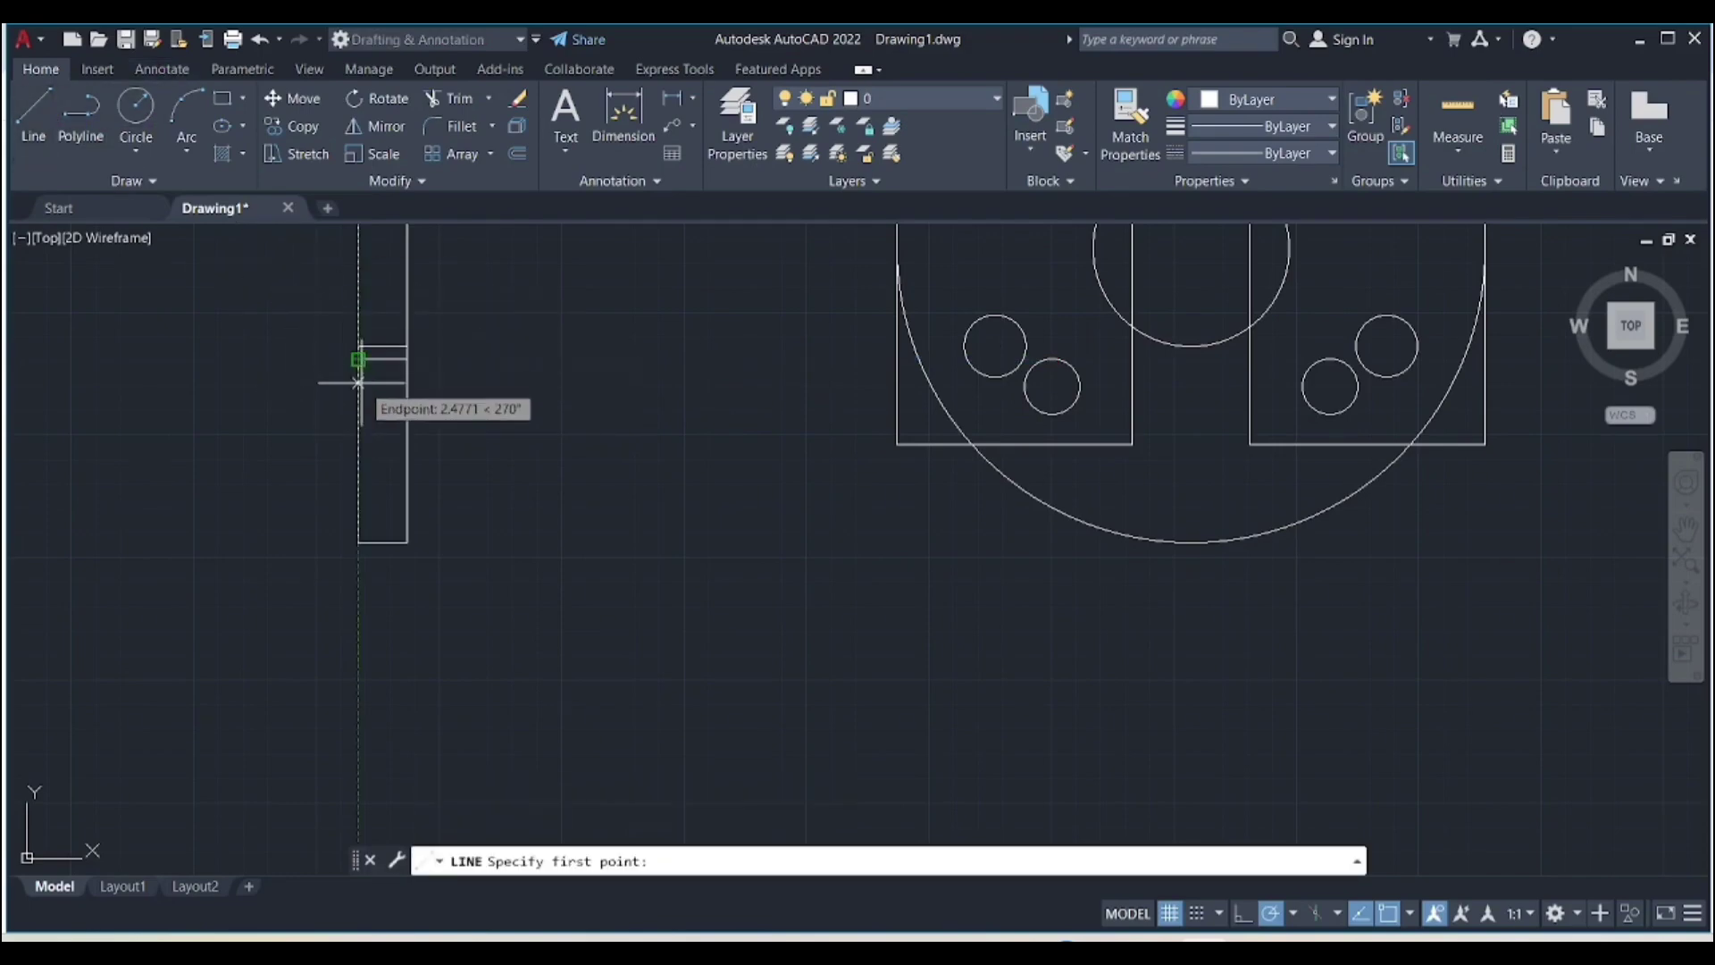
{"action": "type", "text": "5.6"}
{"action": "key", "text": "Return"}
{"action": "key", "text": "Escape"}
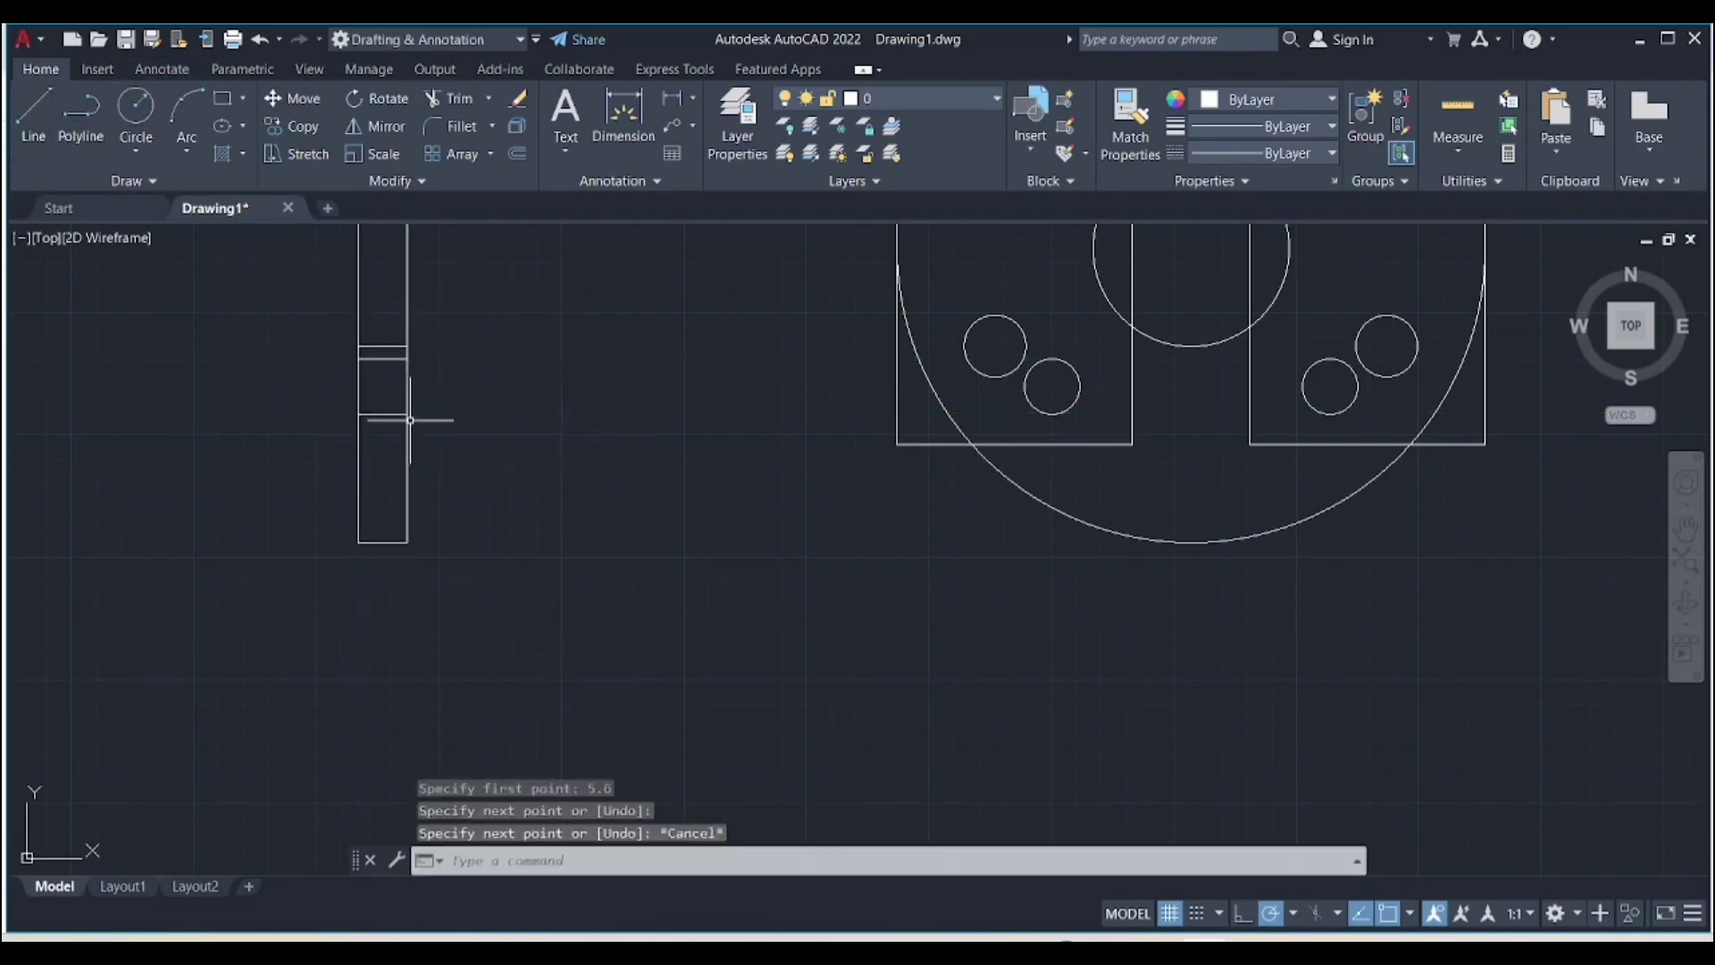
{"action": "scroll", "coordinate": [406, 427], "scroll_direction": "down", "scroll_amount": 4}
Project a line from a hole's top across, shortened to end on the right leg
{"action": "key", "text": "Return"}
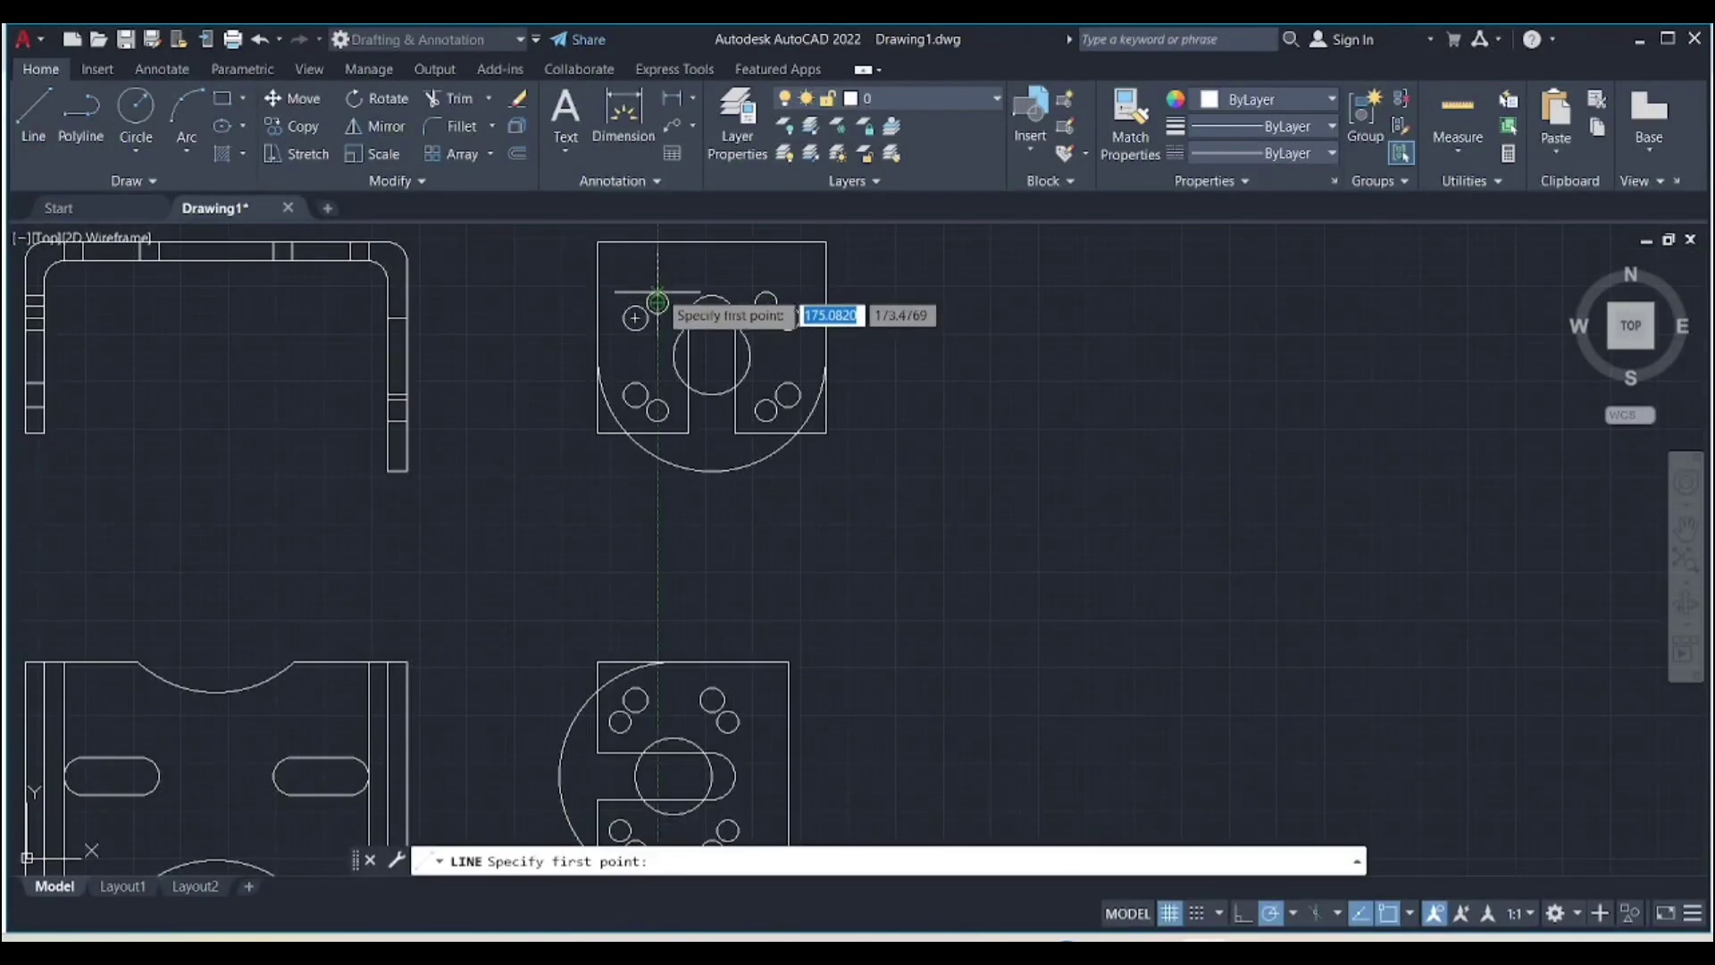
{"action": "left_click", "coordinate": [388, 292]}
{"action": "left_click", "coordinate": [653, 291]}
{"action": "key", "text": "Escape"}
{"action": "left_click", "coordinate": [590, 291]}
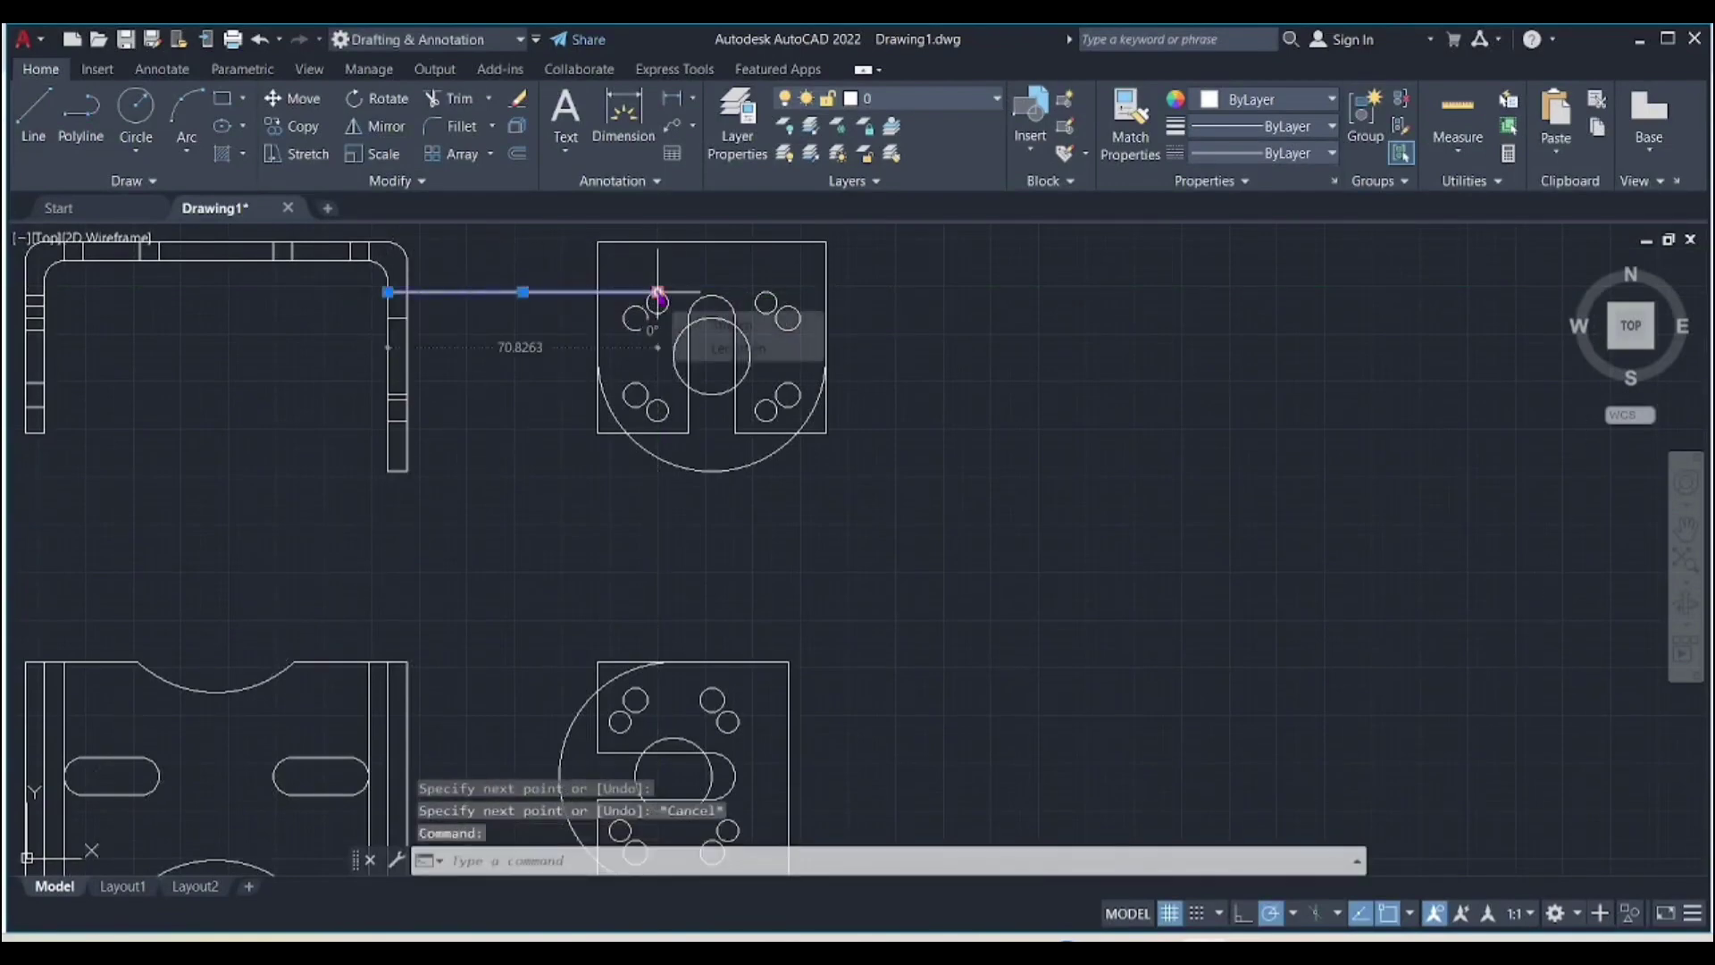
{"action": "left_click", "coordinate": [652, 291]}
{"action": "left_click", "coordinate": [413, 289]}
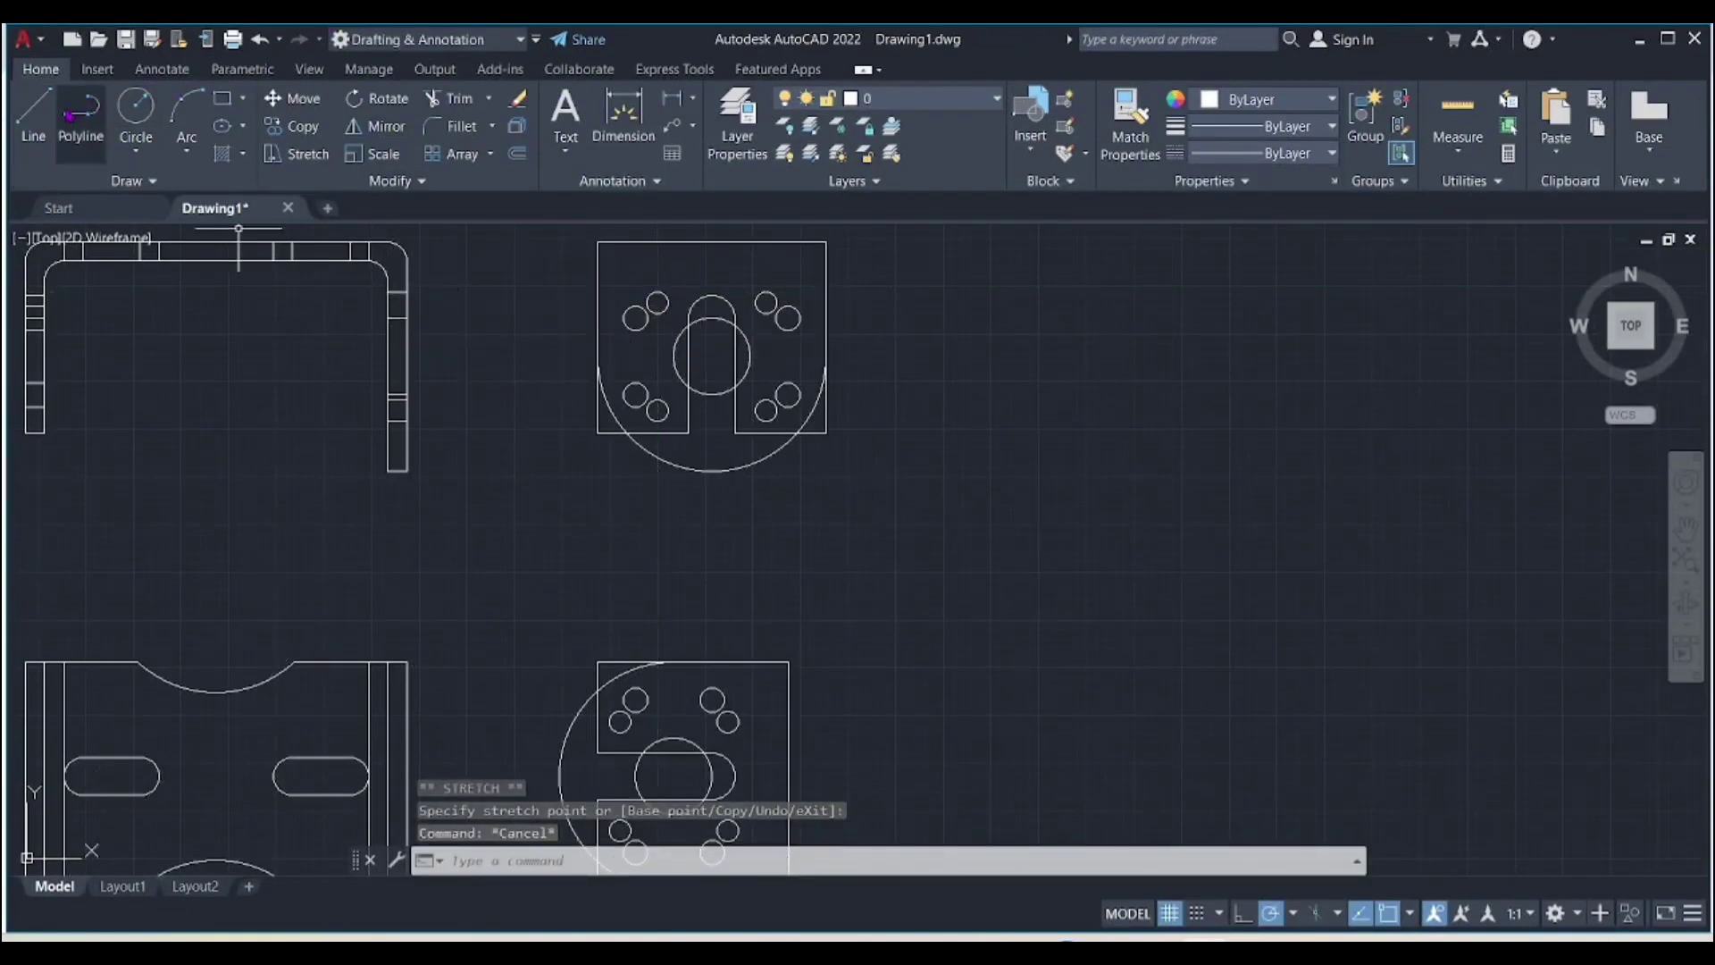
Attempt a line at a 5 unit offset, cancel it, and pan the view slightly
{"action": "left_click", "coordinate": [33, 112]}
{"action": "type", "text": "5"}
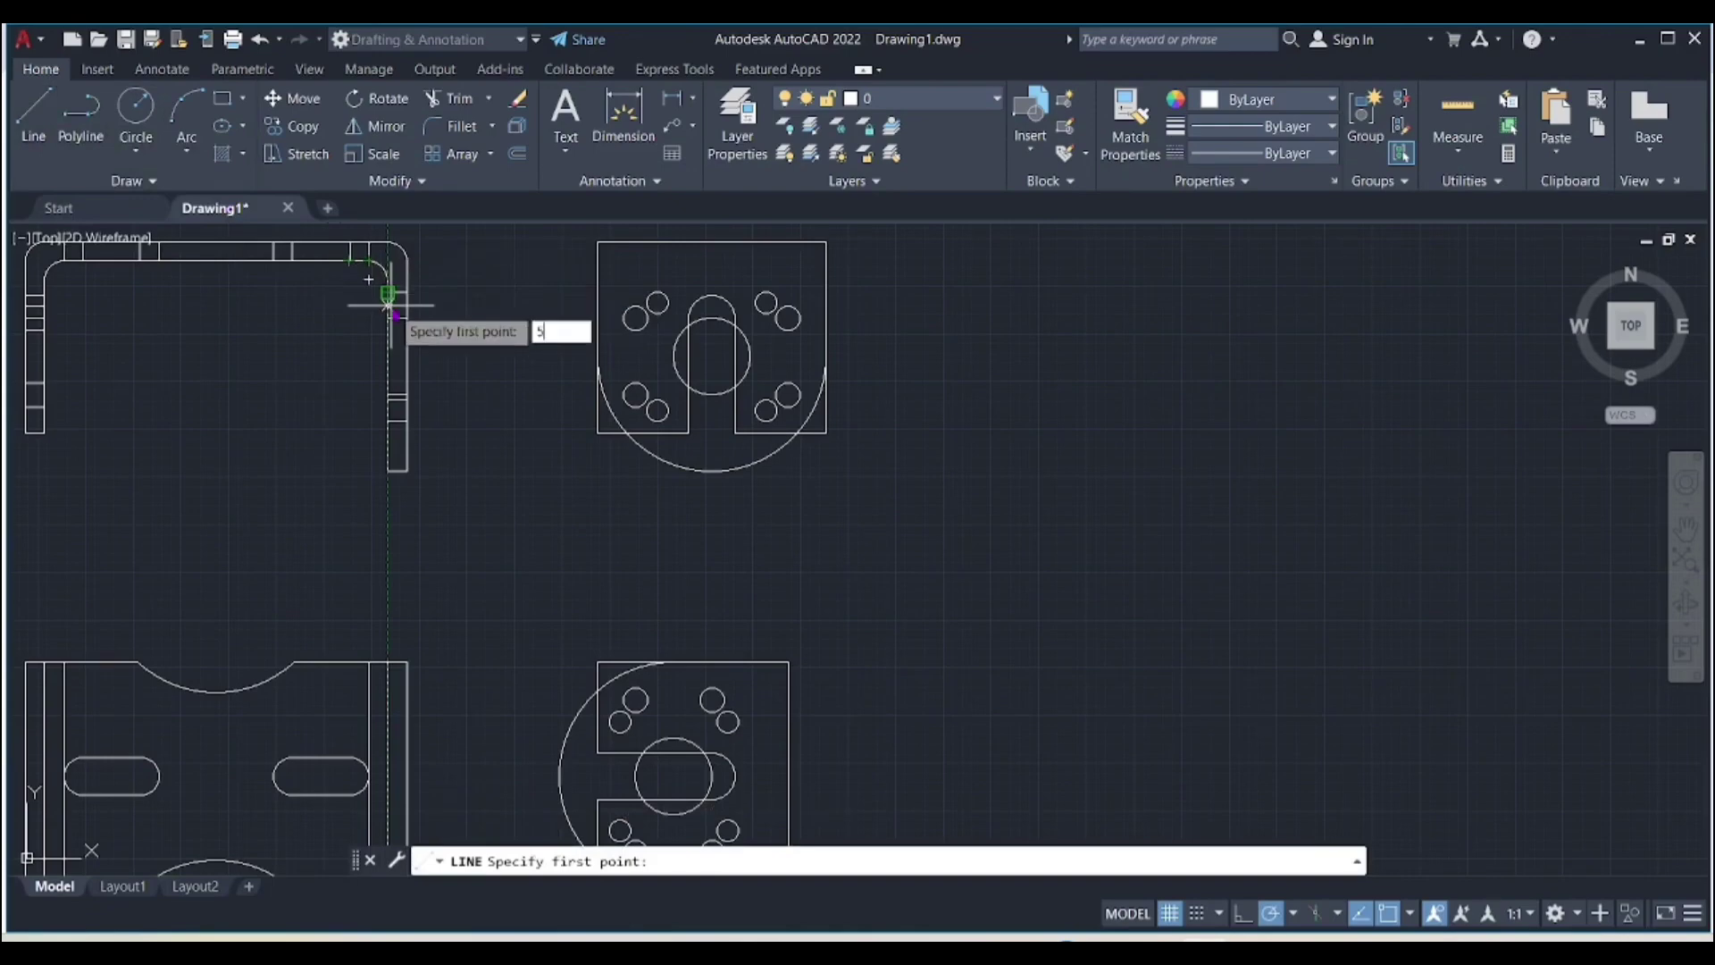
{"action": "key", "text": "Return"}
{"action": "key", "text": "Escape"}
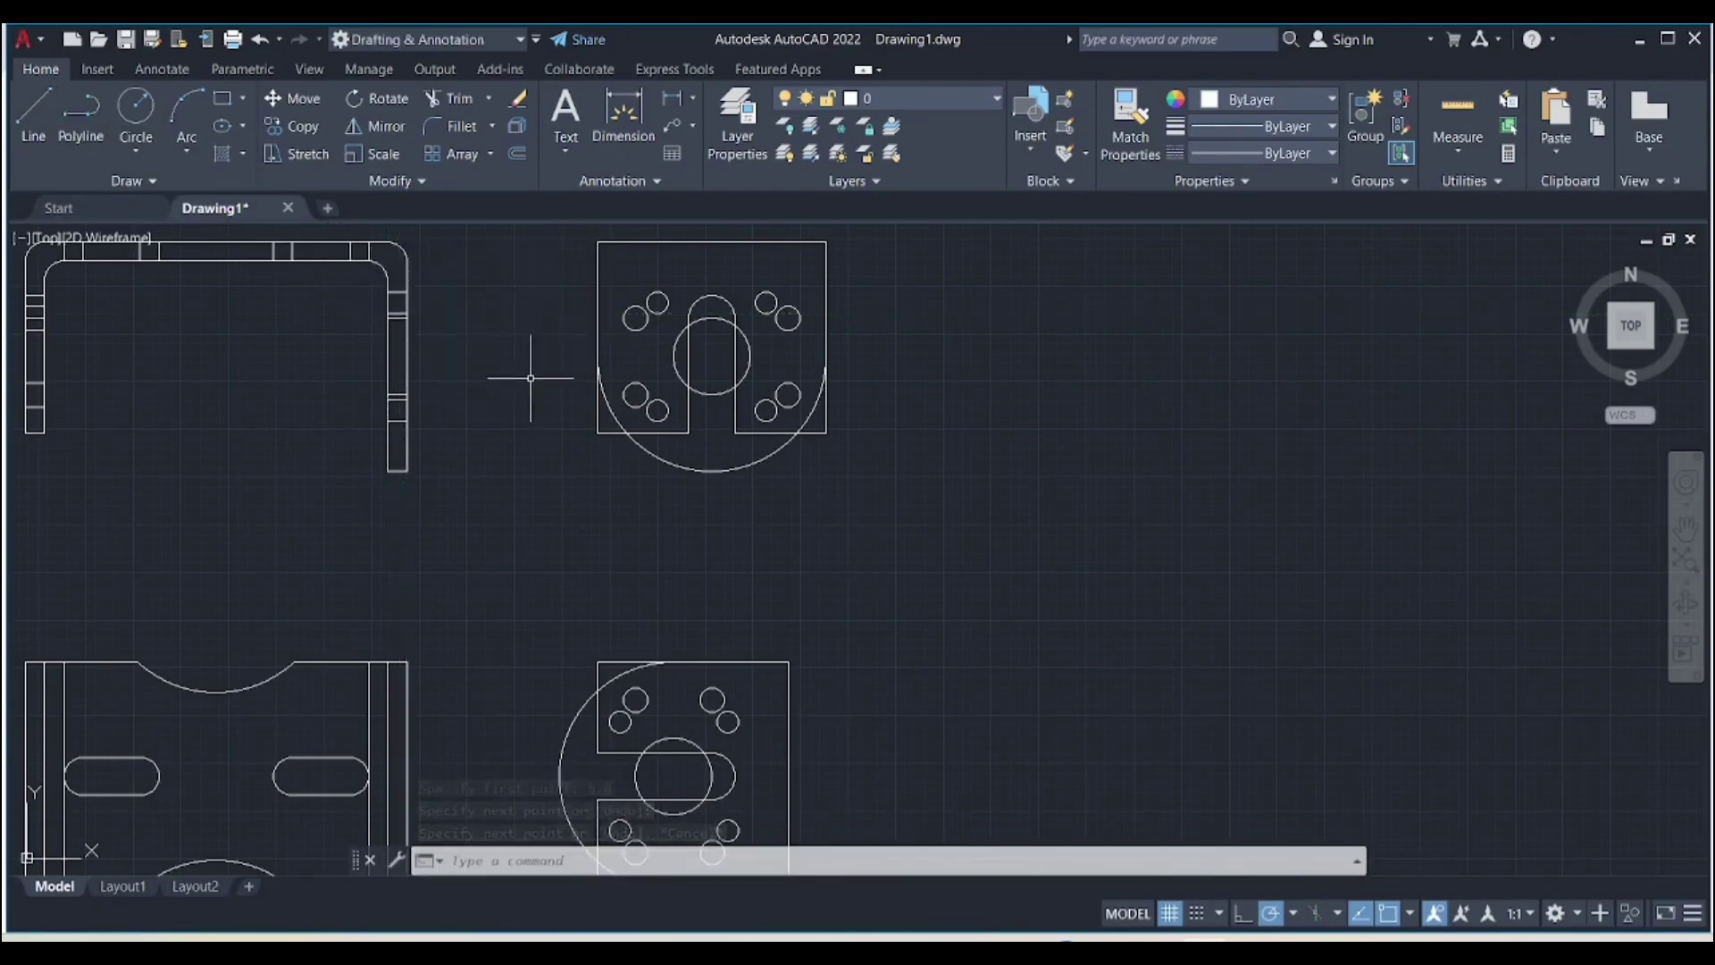
{"action": "left_click", "coordinate": [33, 112]}
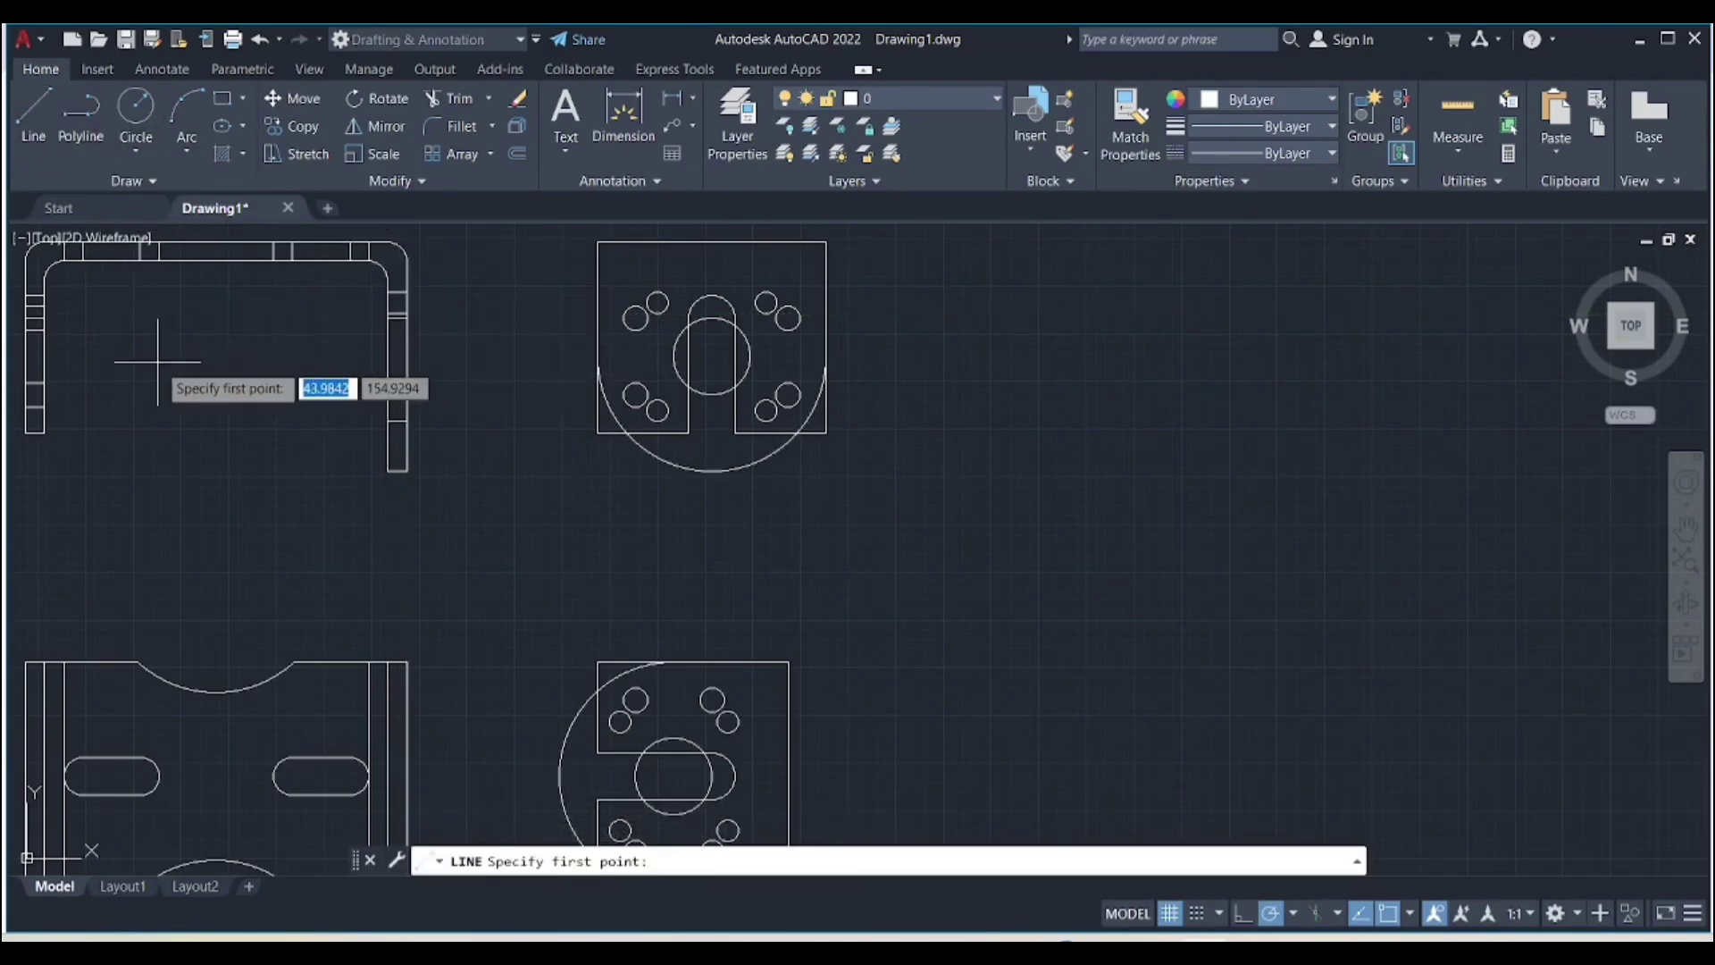
{"action": "middle_click_drag", "start_coordinate": [157, 362], "coordinate": [190, 431]}
{"action": "key", "text": "Escape"}
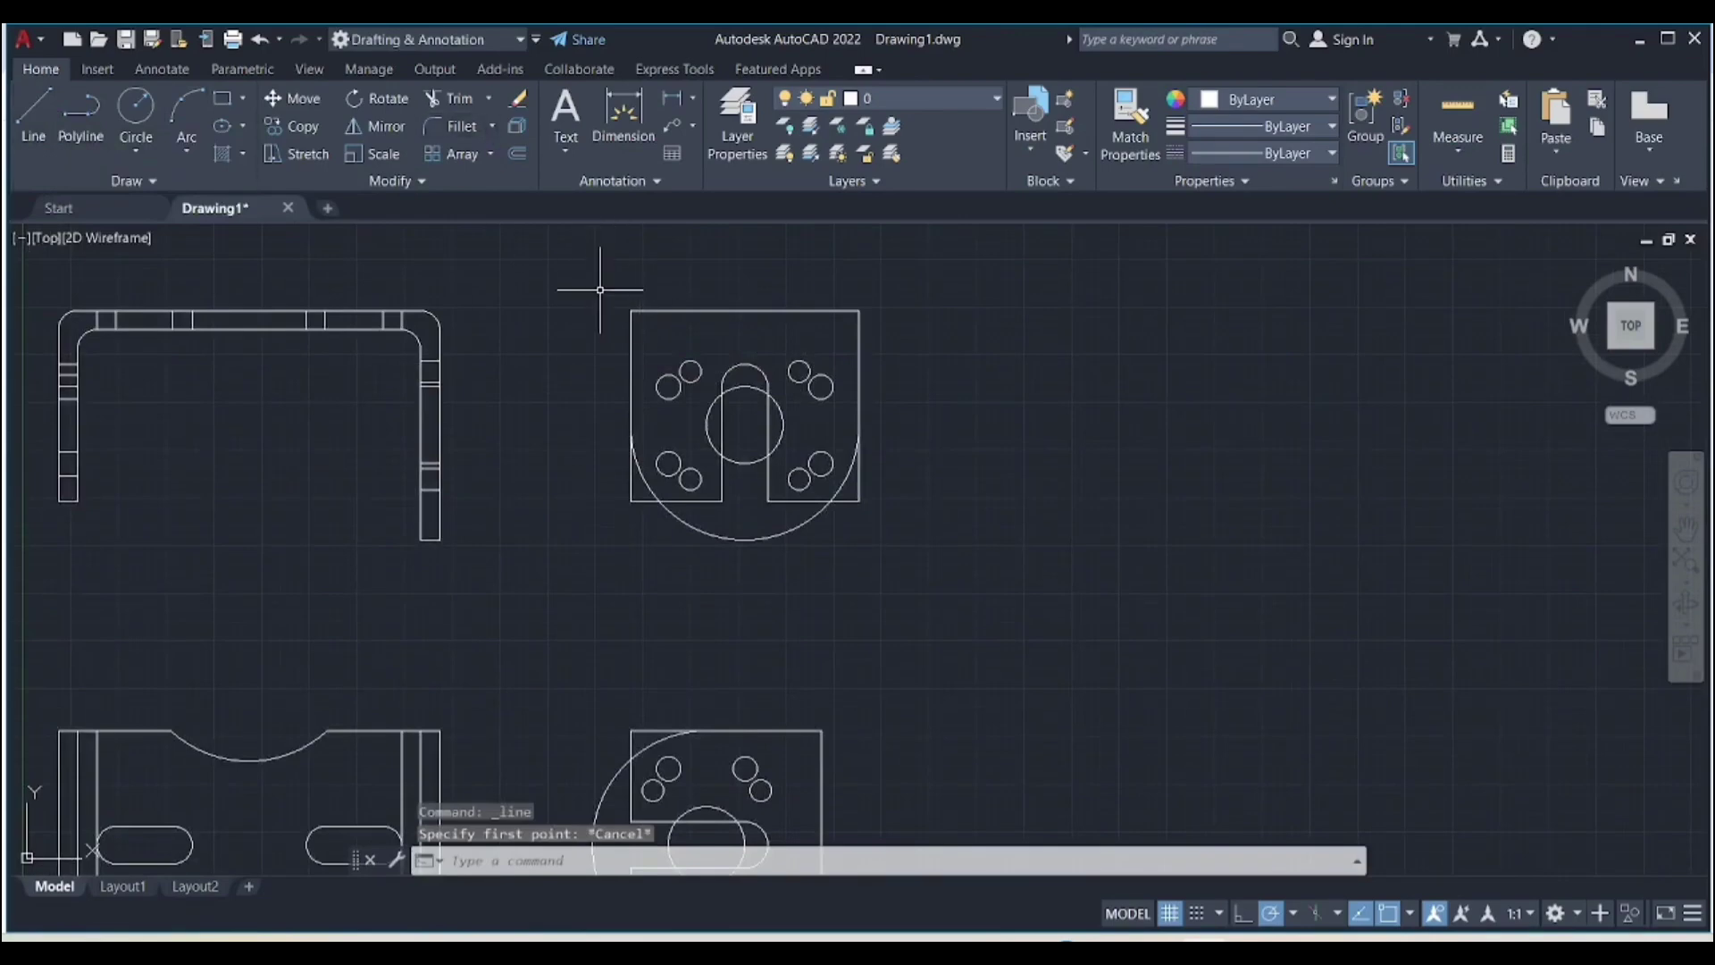
Window-erase the 20 leftover construction objects, then zoom in on the U-profile's rounded top
{"action": "left_click", "coordinate": [600, 289]}
{"action": "left_click", "coordinate": [889, 556]}
{"action": "key", "text": "Delete"}
{"action": "scroll", "coordinate": [563, 358], "scroll_direction": "up", "scroll_amount": 1}
{"action": "scroll", "coordinate": [580, 378], "scroll_direction": "up", "scroll_amount": 1}
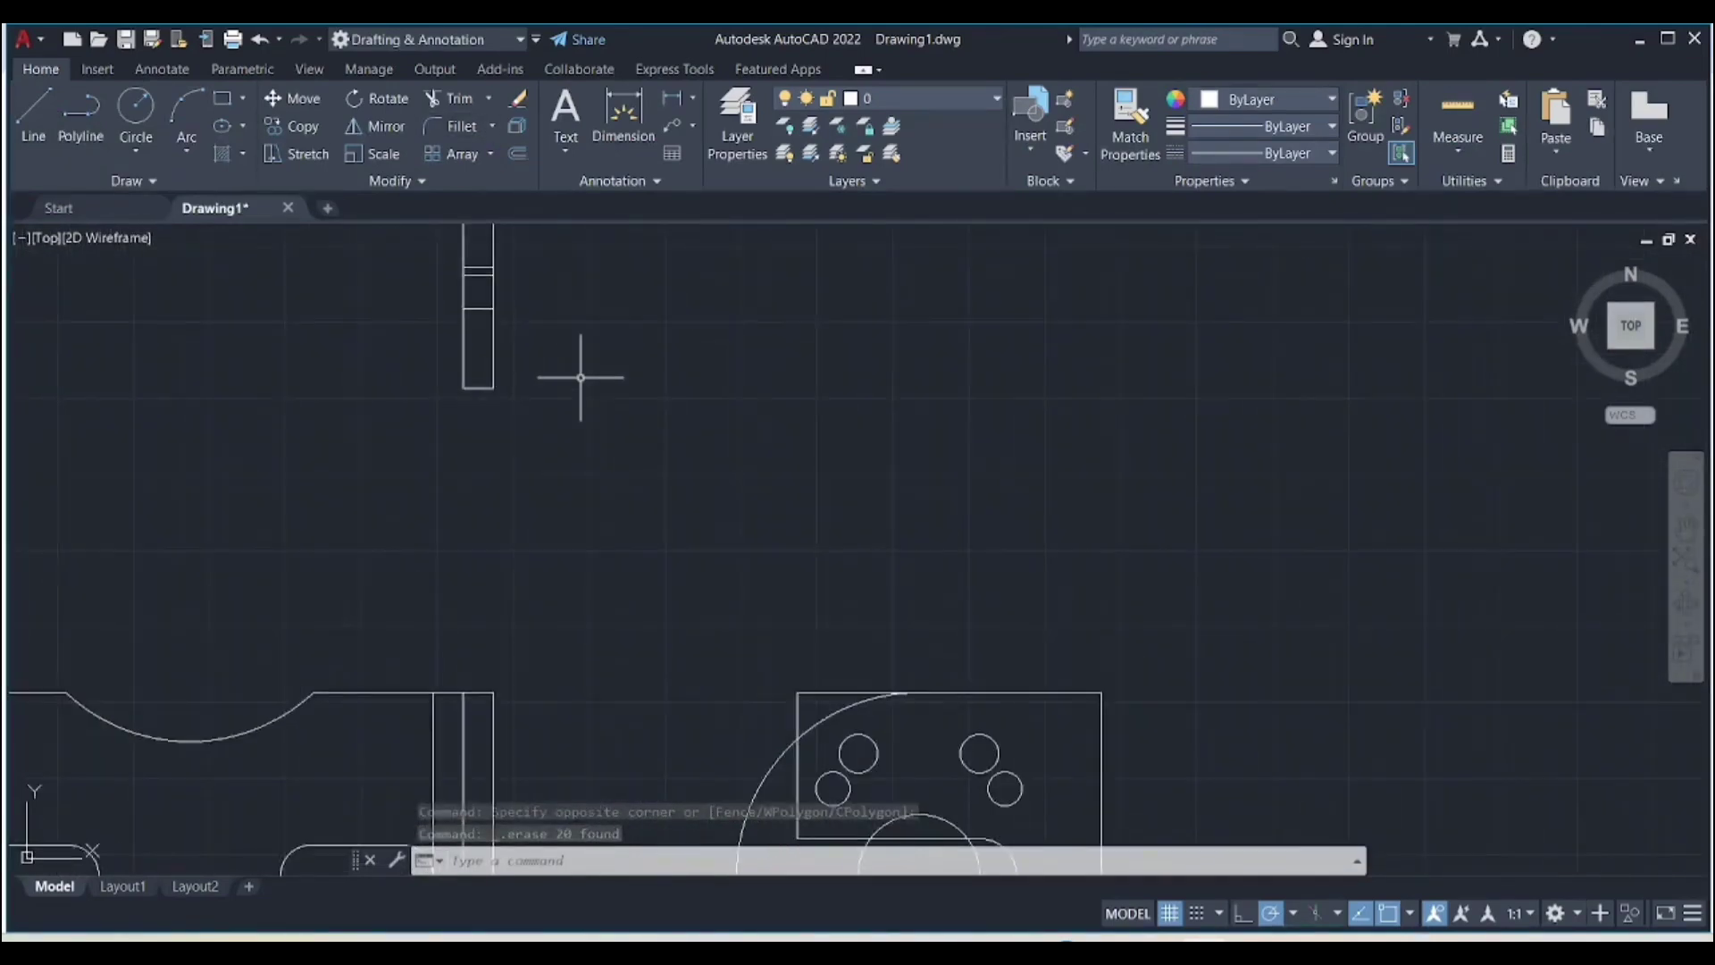
{"action": "scroll", "coordinate": [486, 388], "scroll_direction": "down", "scroll_amount": 4}
{"action": "scroll", "coordinate": [331, 329], "scroll_direction": "up", "scroll_amount": 6}
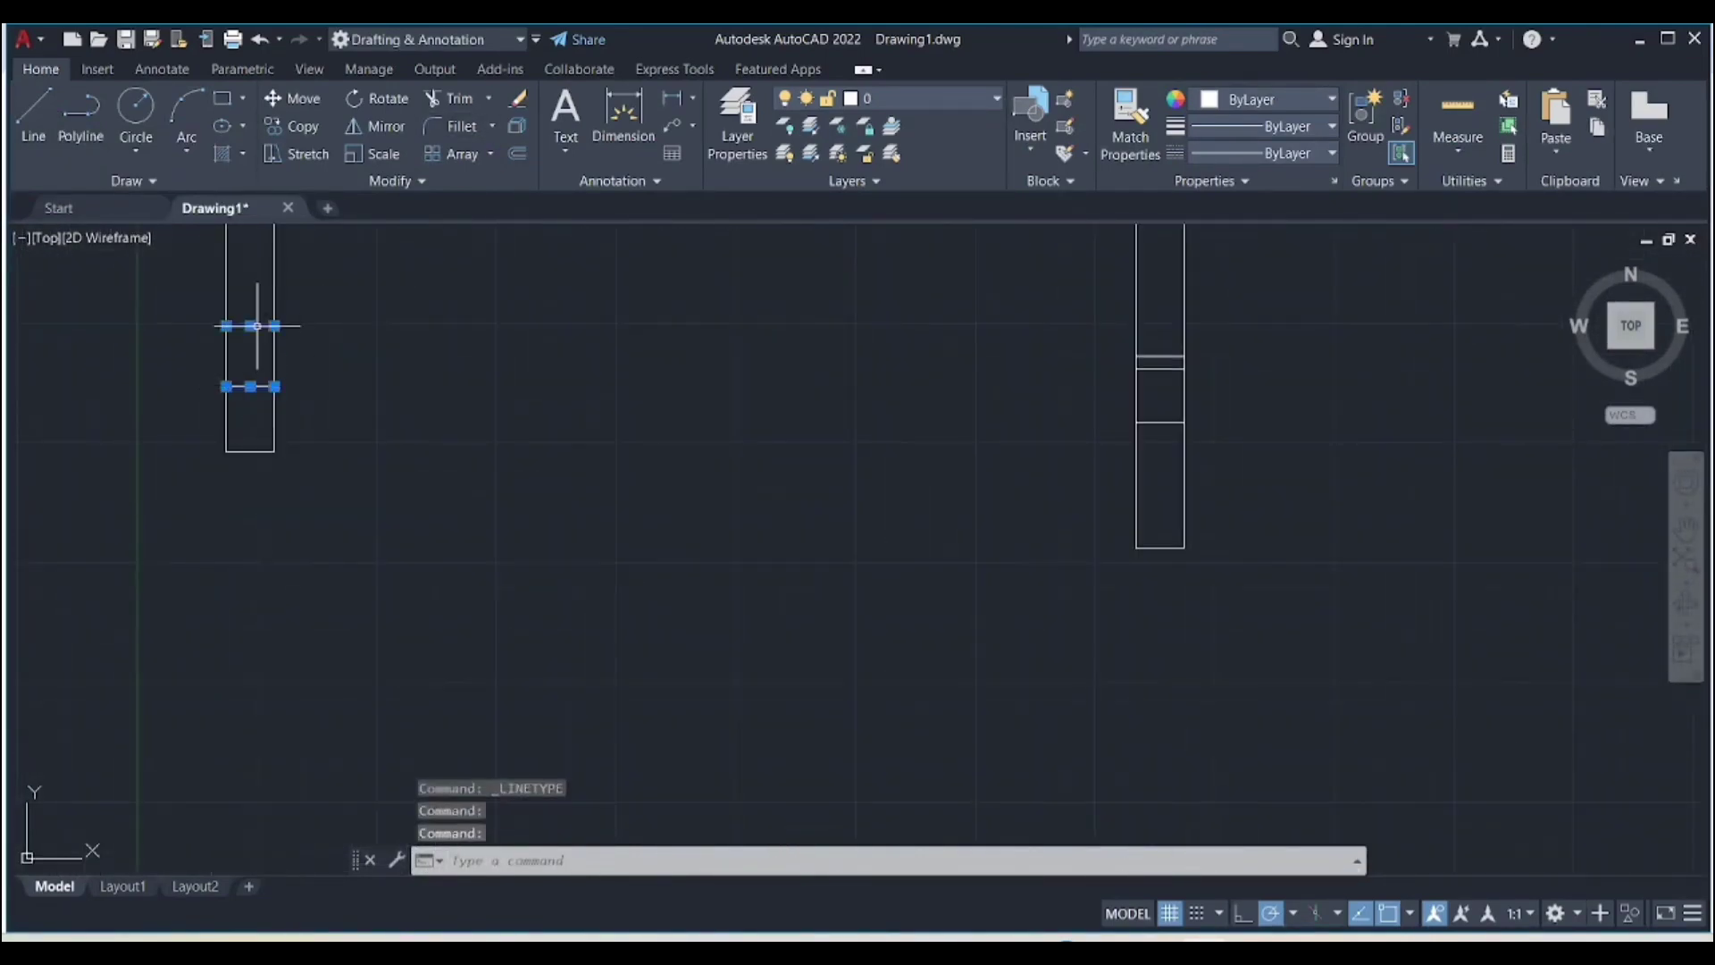
{"action": "middle_click_drag", "start_coordinate": [340, 318], "coordinate": [288, 502]}
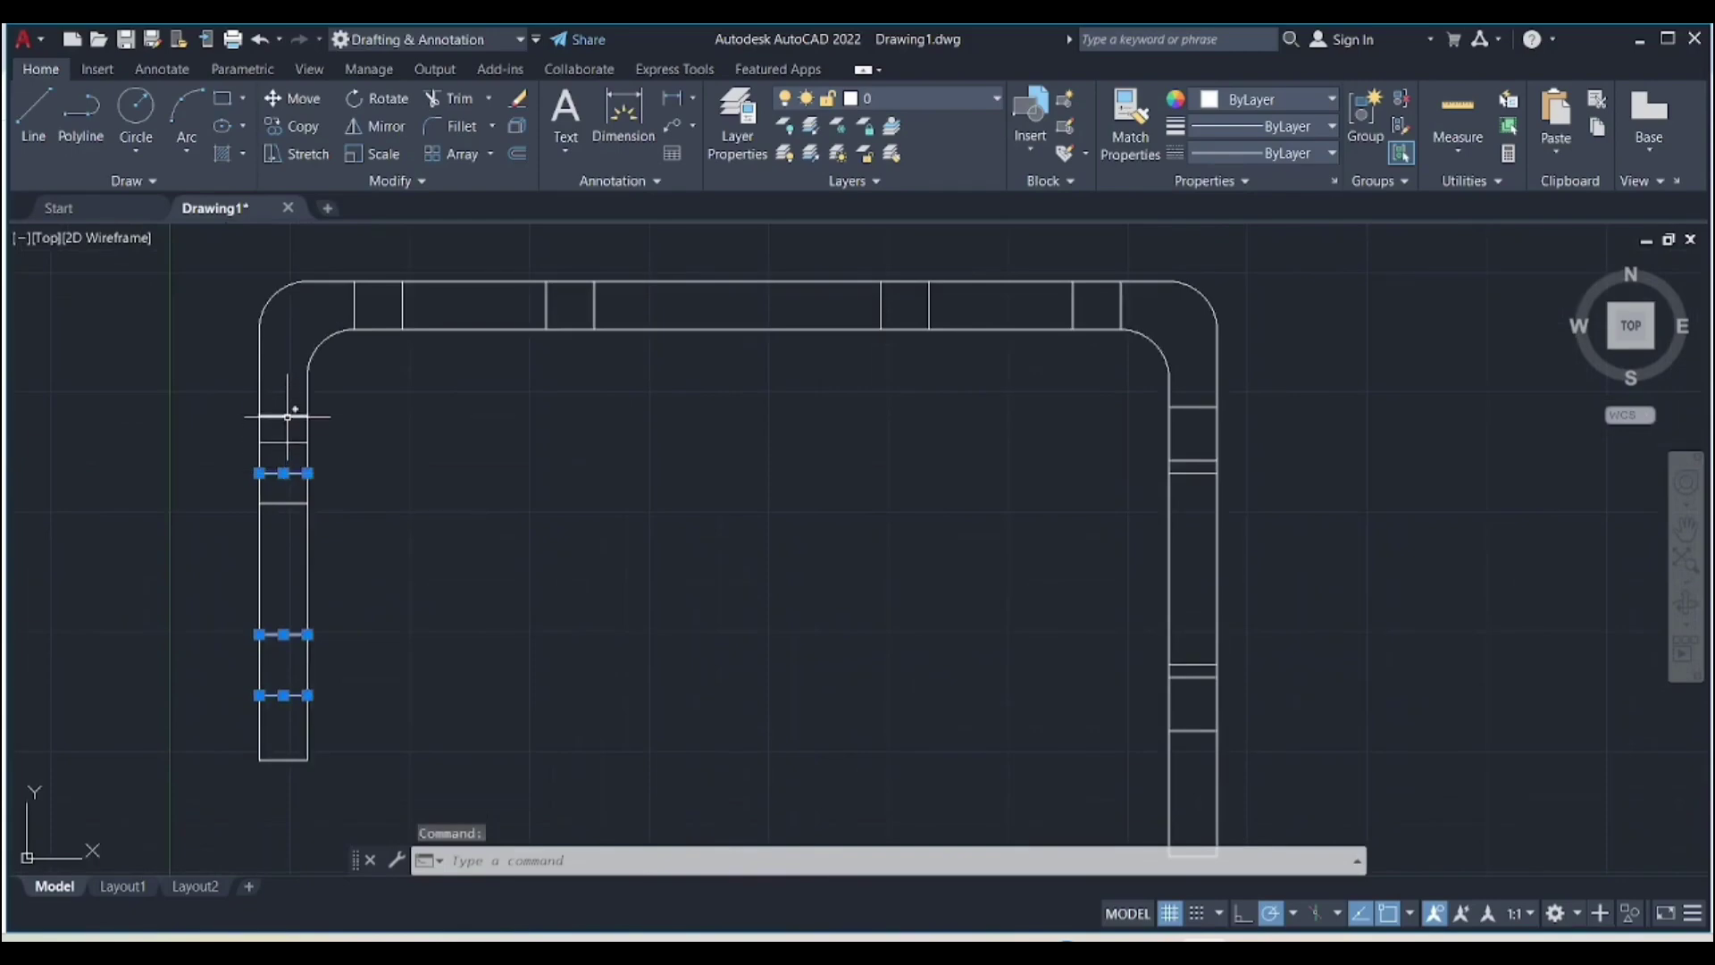
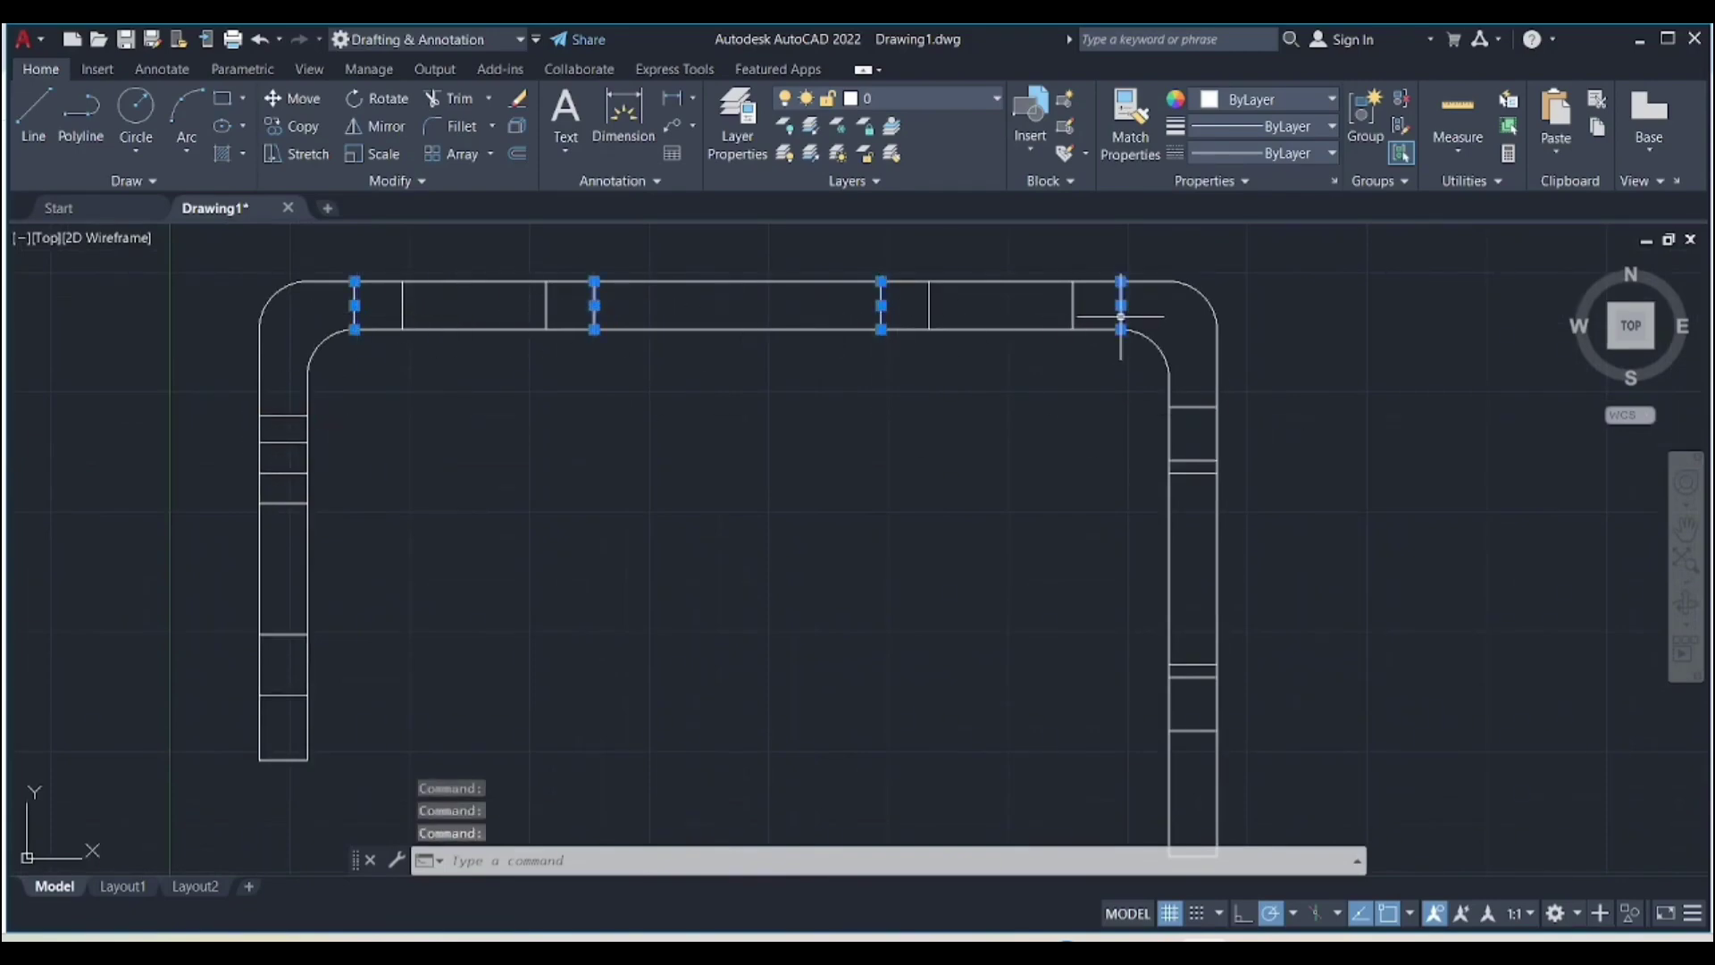
Make the selected top and right wall cross lines ACAD dashed at linetype scale 0.3
{"action": "left_click", "coordinate": [1199, 470]}
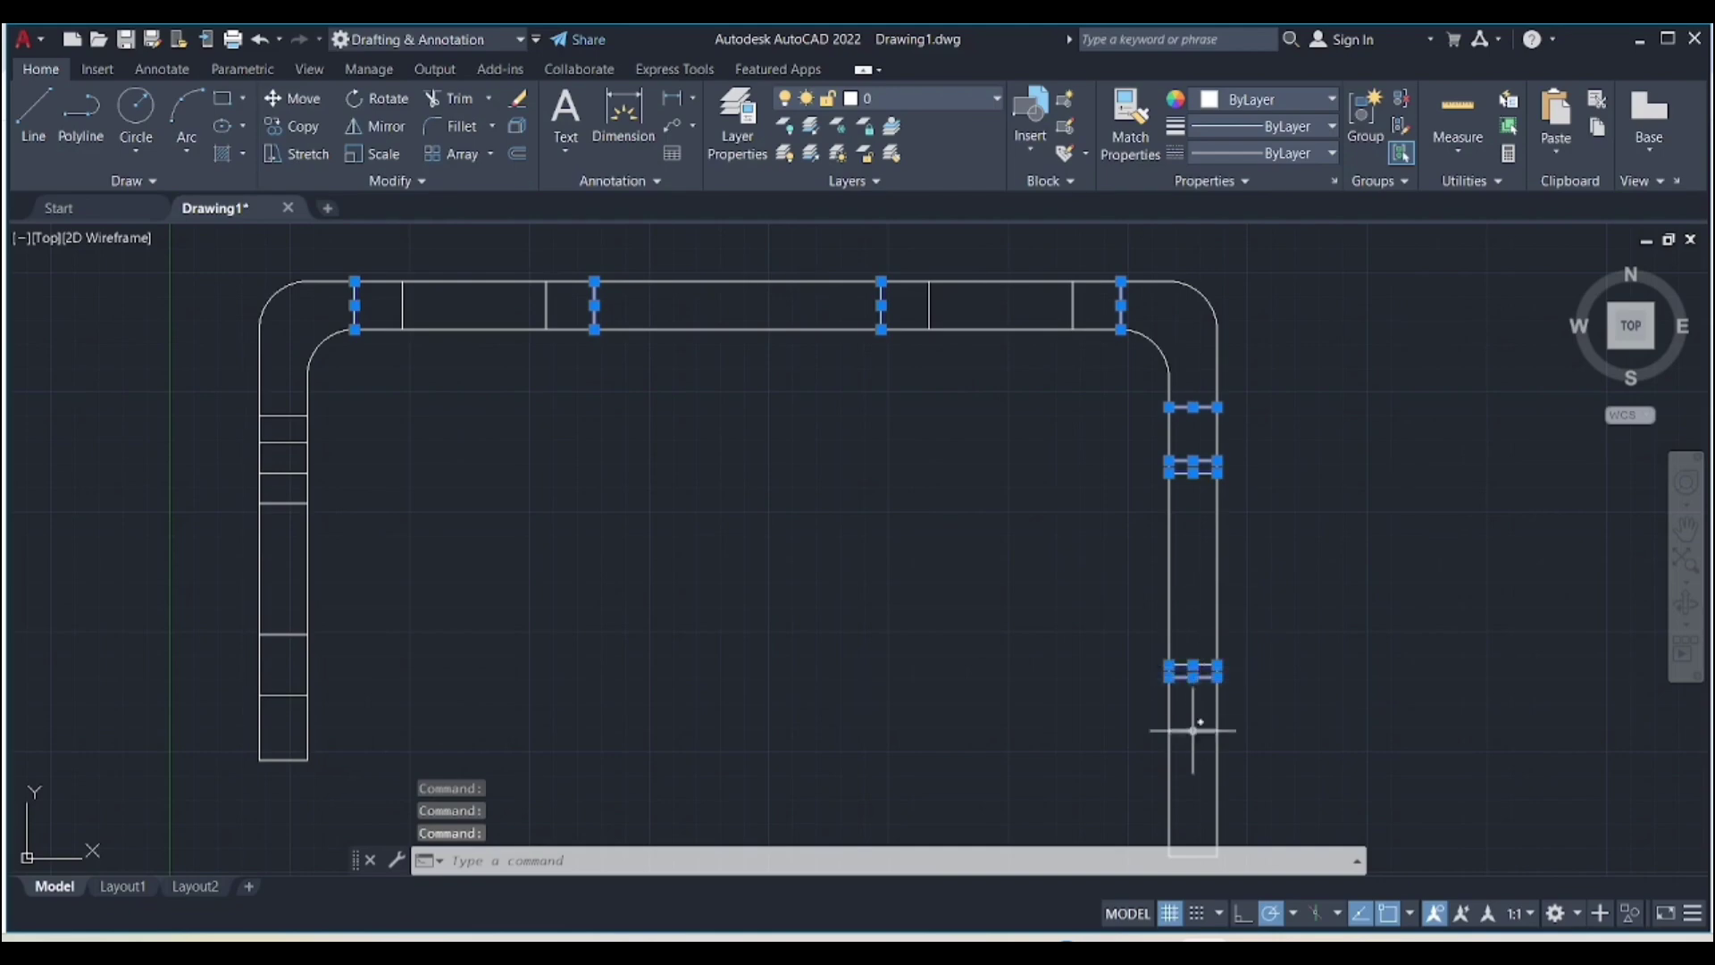
{"action": "right_click", "coordinate": [1117, 494]}
{"action": "left_click", "coordinate": [1179, 888]}
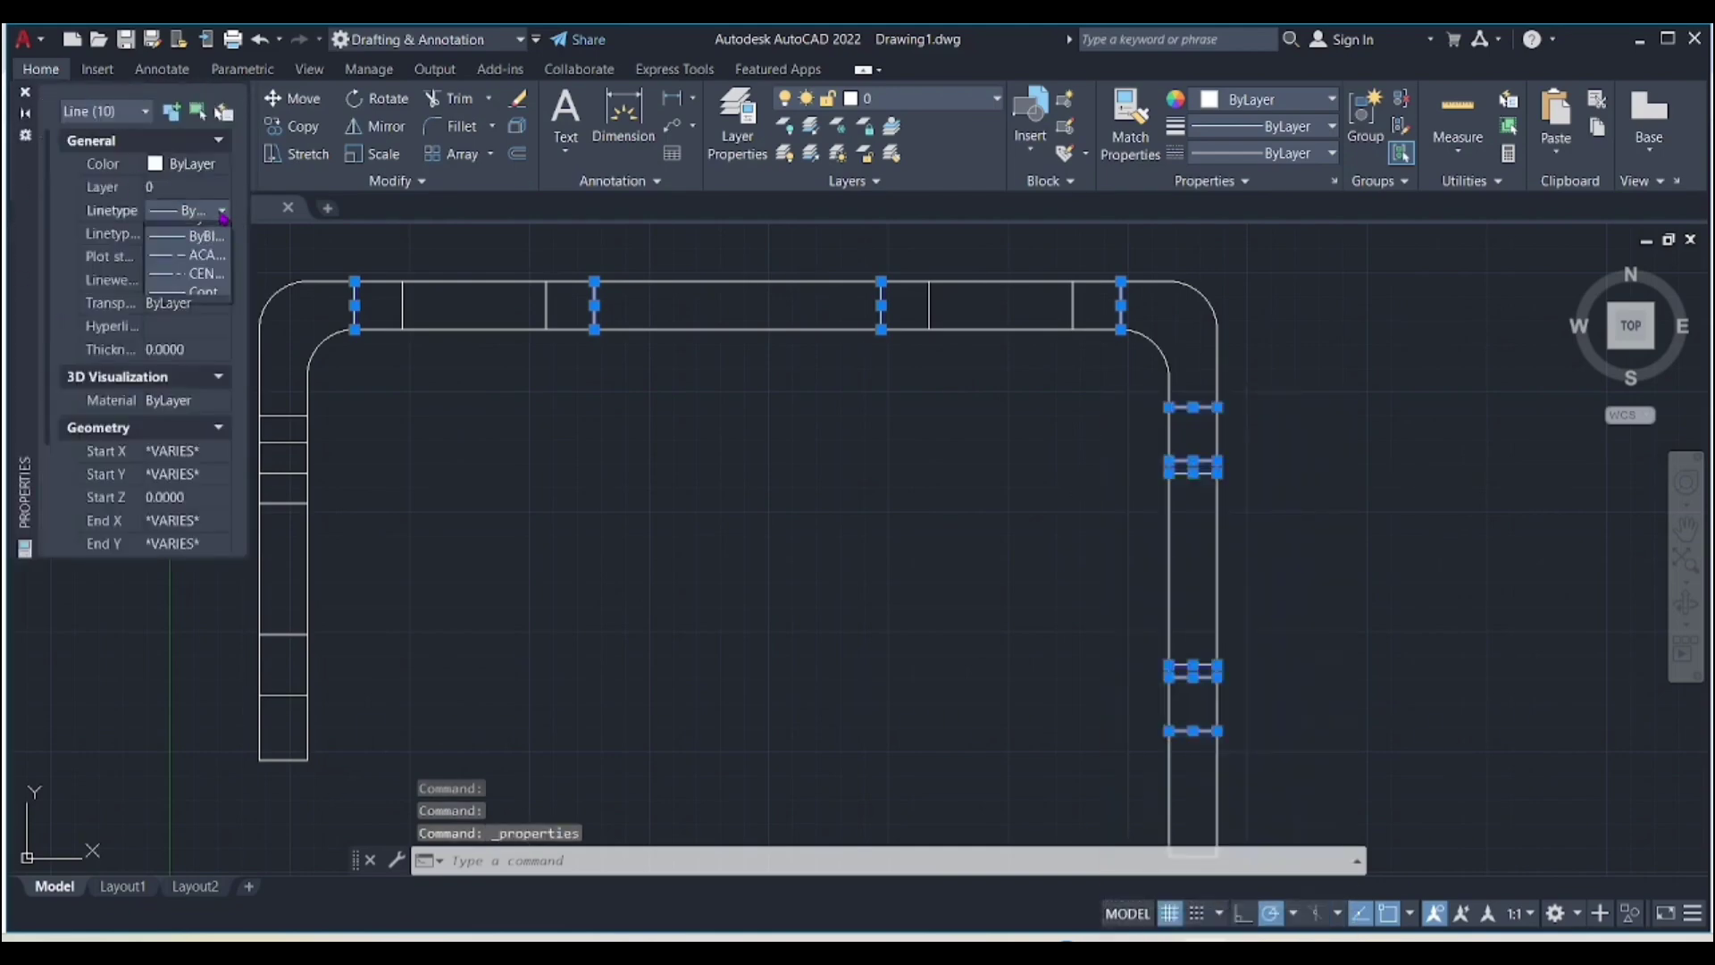
{"action": "left_click", "coordinate": [207, 254]}
{"action": "type", "text": "3"}
{"action": "key", "text": "Return"}
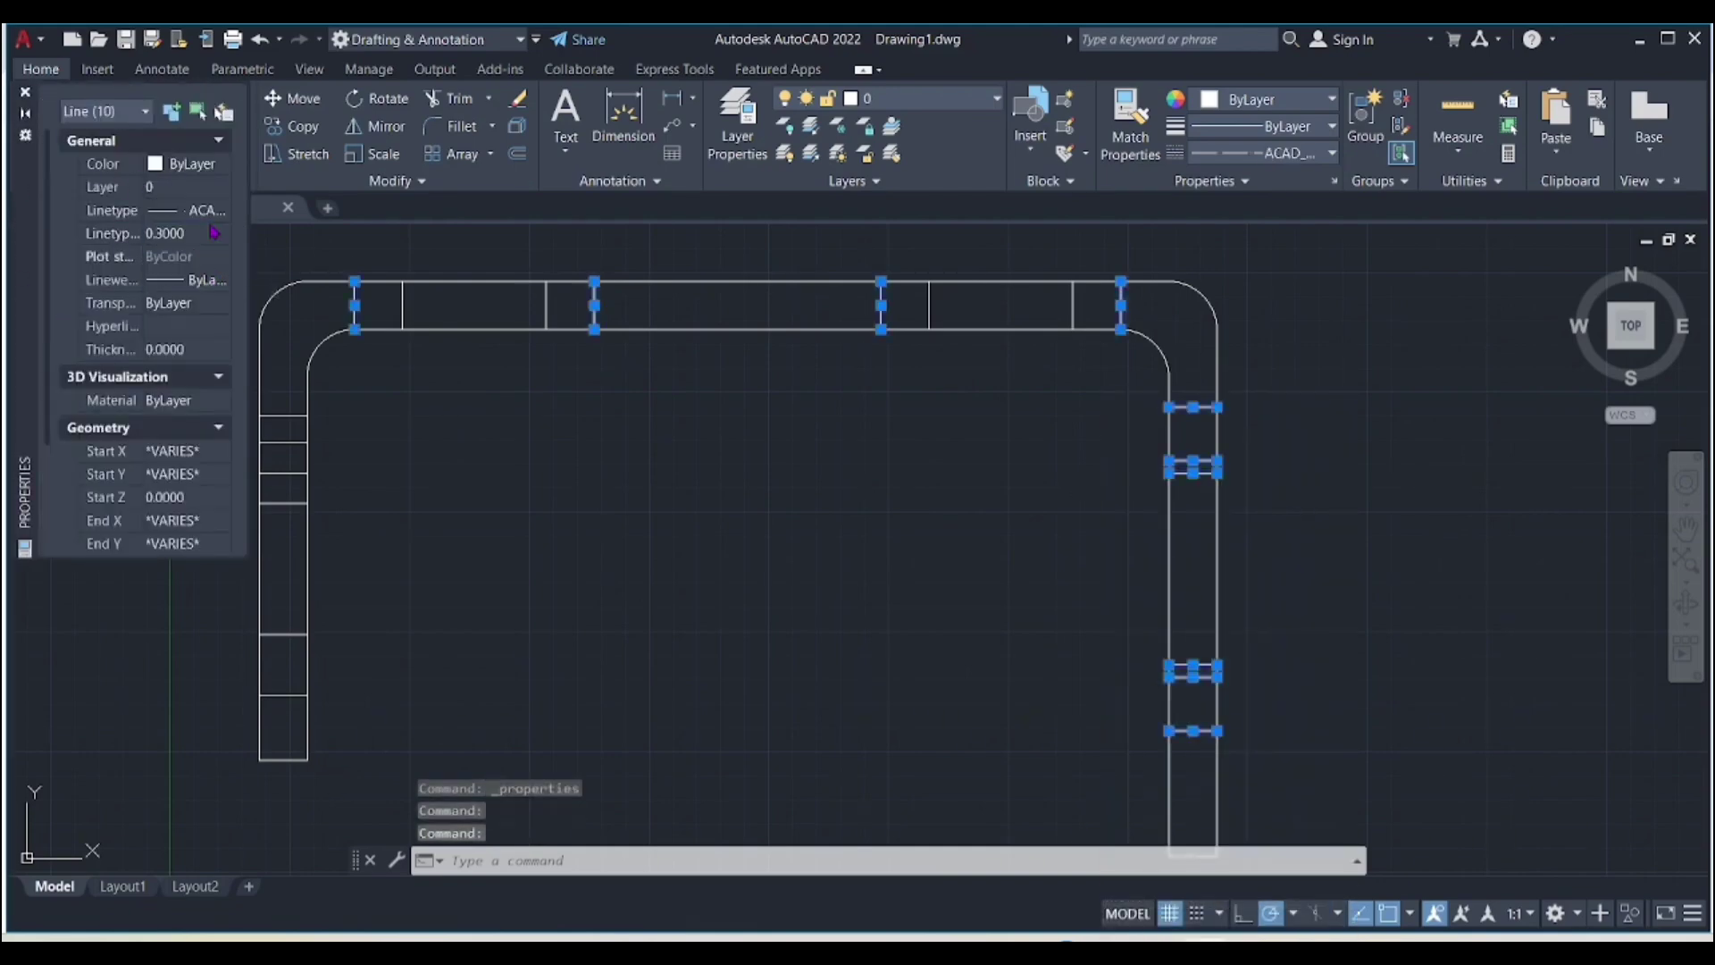
{"action": "key", "text": "ctrl+1"}
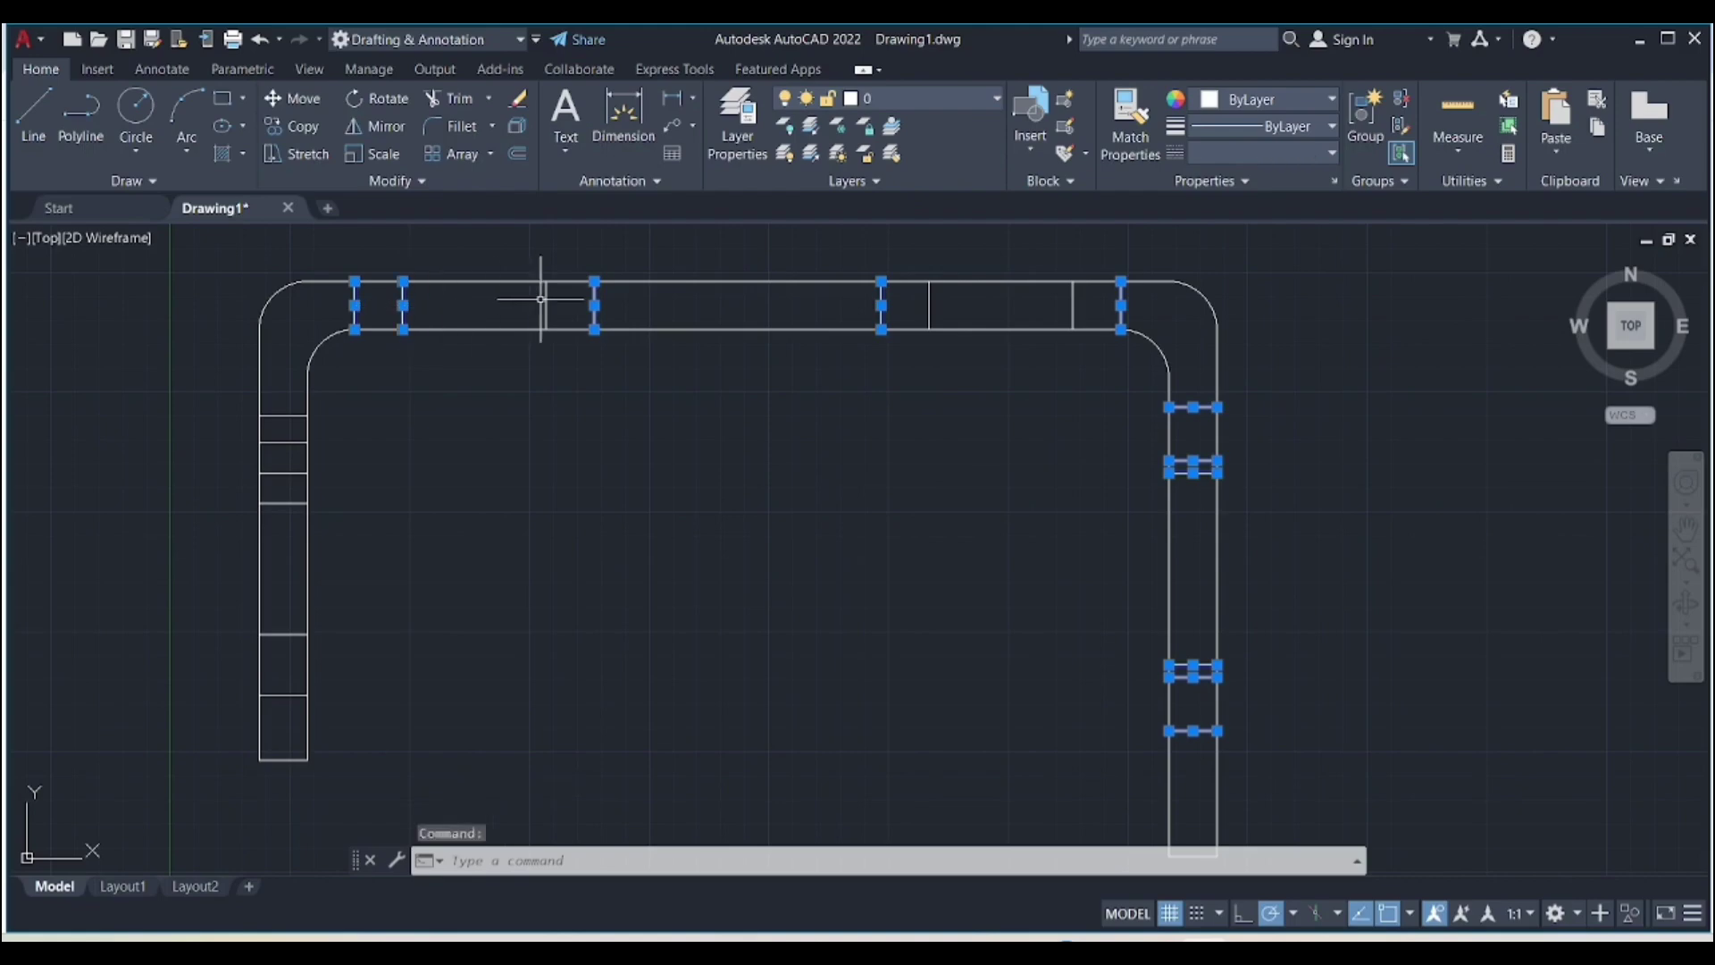
{"action": "key", "text": "Escape"}
Make the left-wall cross lines dashed at linetype scale 0.3 as well
{"action": "left_click", "coordinate": [283, 442]}
{"action": "left_click", "coordinate": [283, 503]}
{"action": "left_click", "coordinate": [285, 633]}
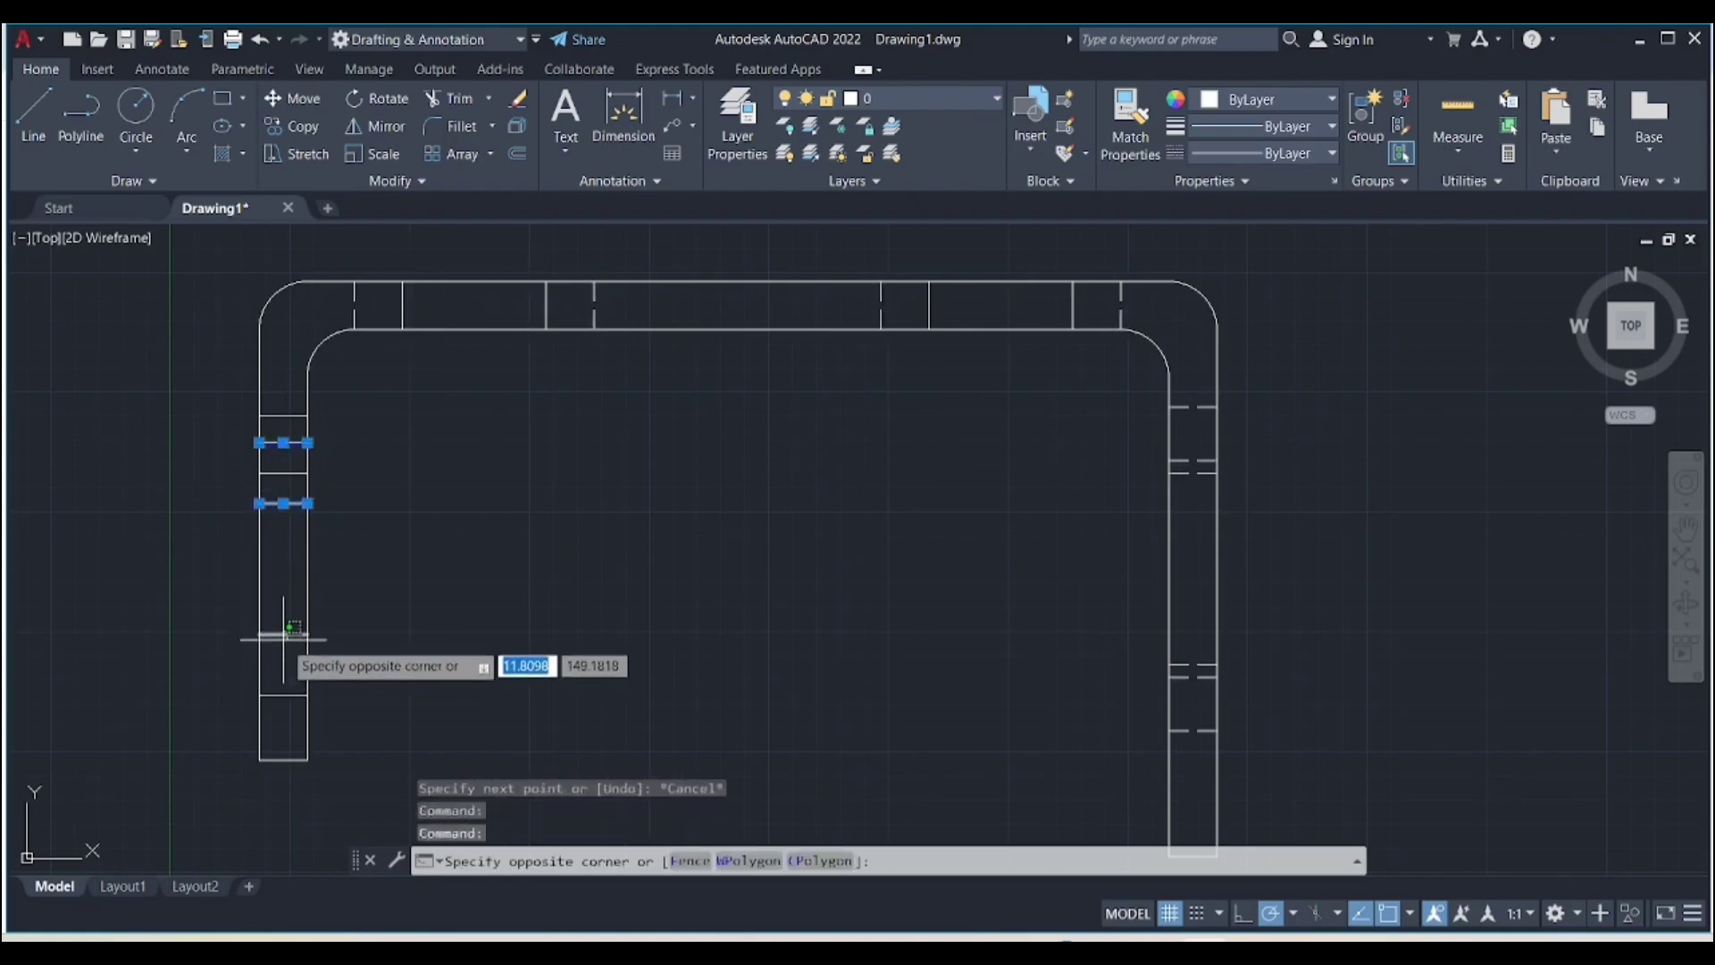
{"action": "left_click", "coordinate": [293, 694]}
{"action": "left_click", "coordinate": [283, 416]}
{"action": "right_click", "coordinate": [356, 394]}
{"action": "left_click", "coordinate": [429, 897]}
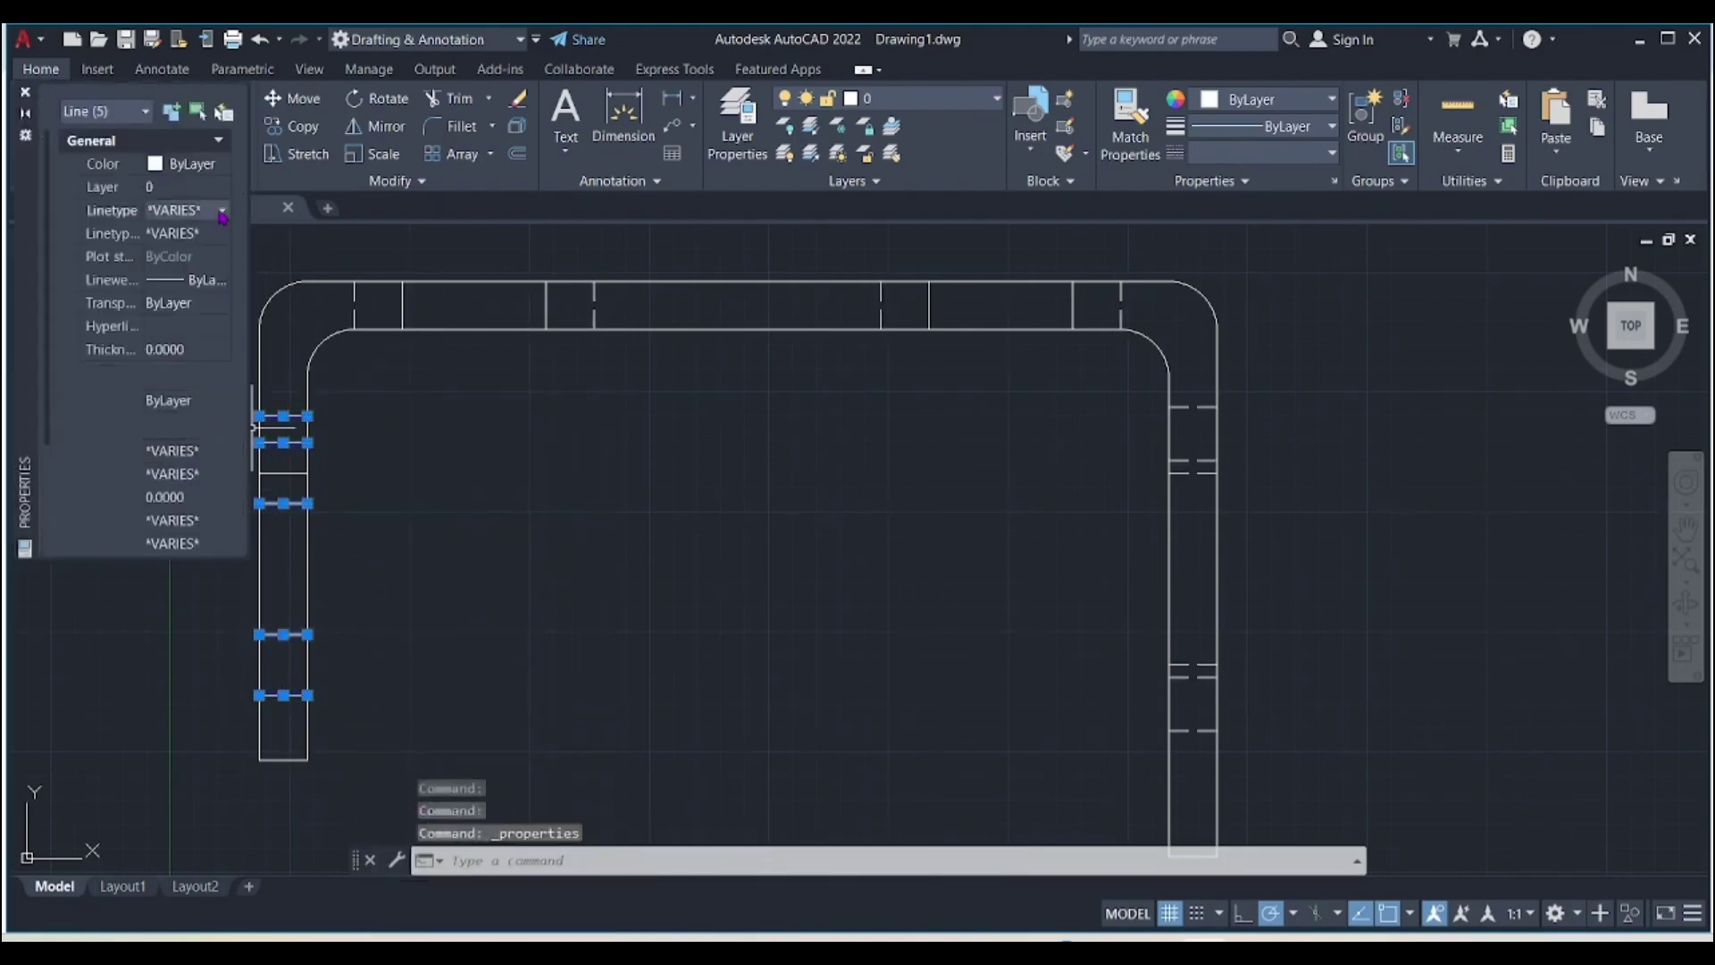
{"action": "left_click", "coordinate": [217, 235]}
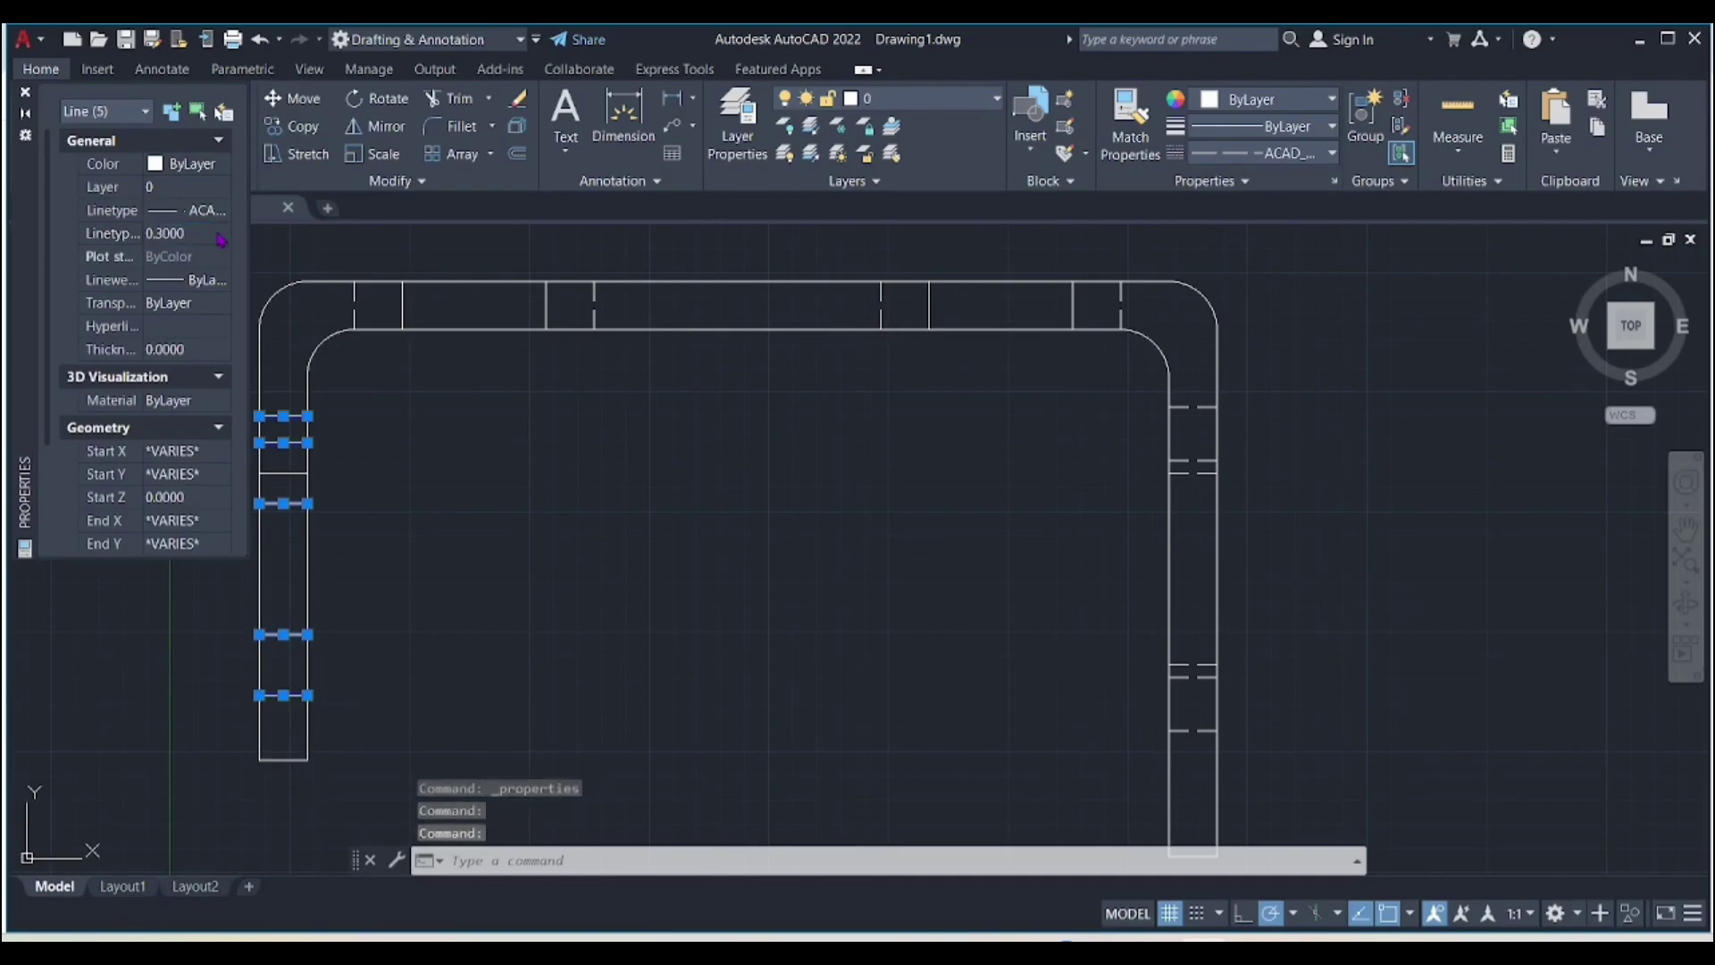
{"action": "key", "text": "ctrl+1"}
{"action": "key", "text": "Escape"}
Draw a line across the left wall starting 3.15 from the tracked point
{"action": "left_click", "coordinate": [33, 116]}
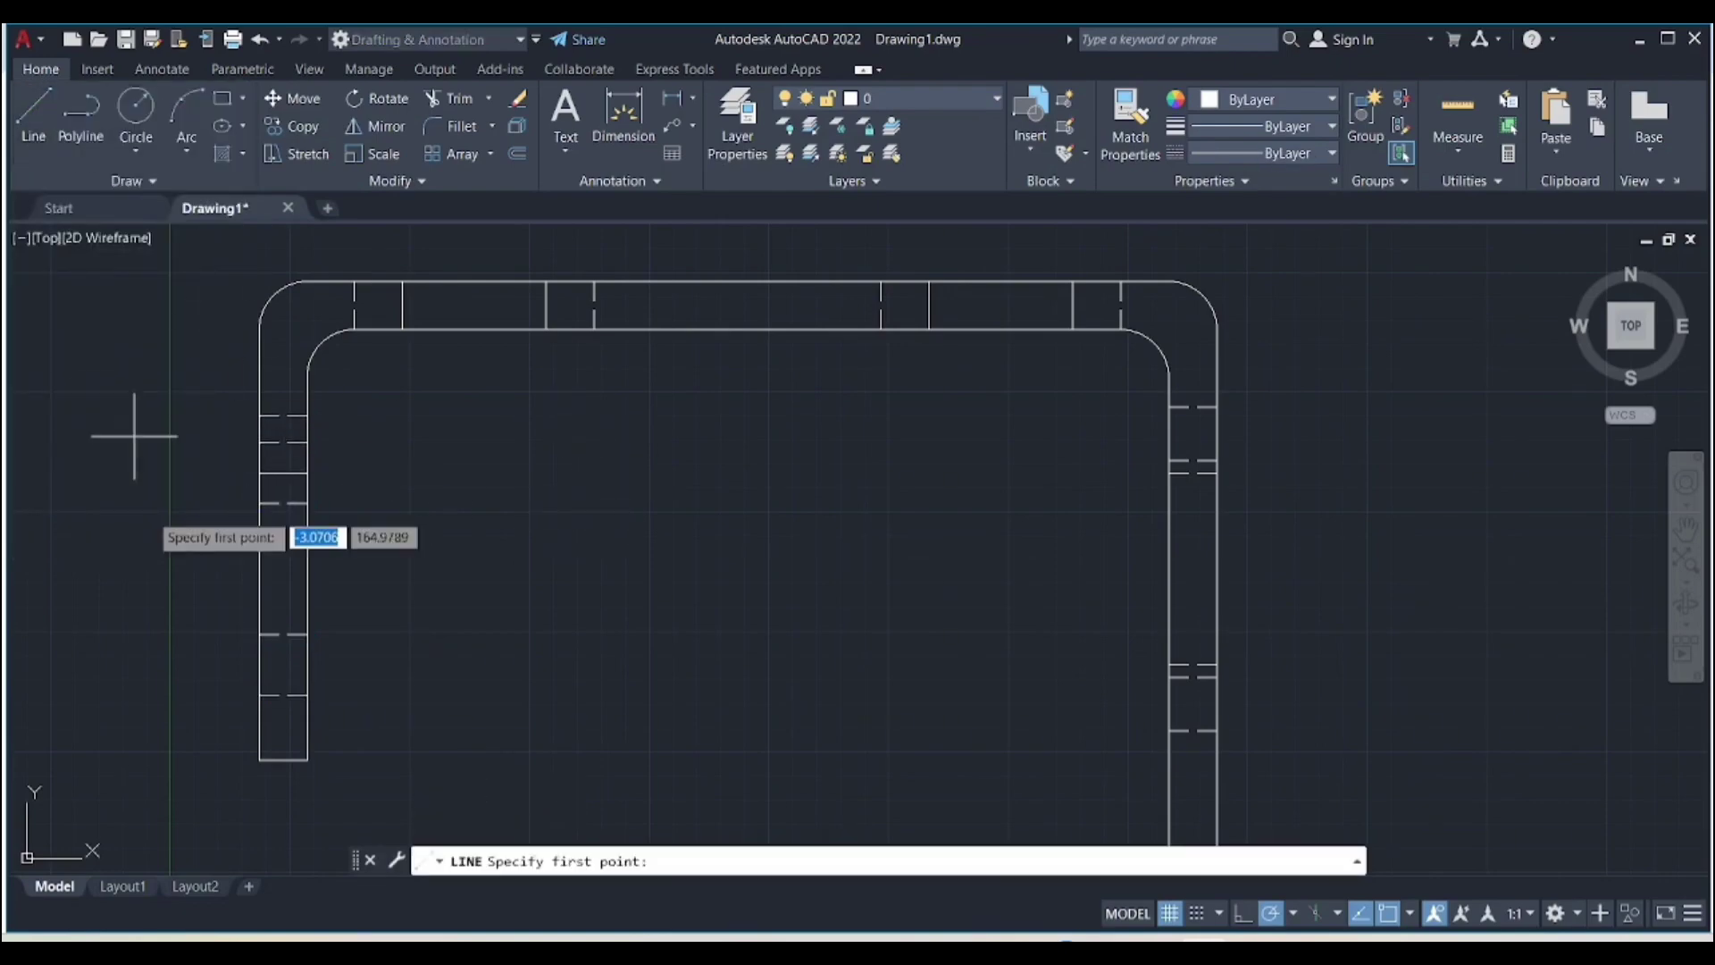
{"action": "type", "text": "3.15"}
{"action": "key", "text": "Return"}
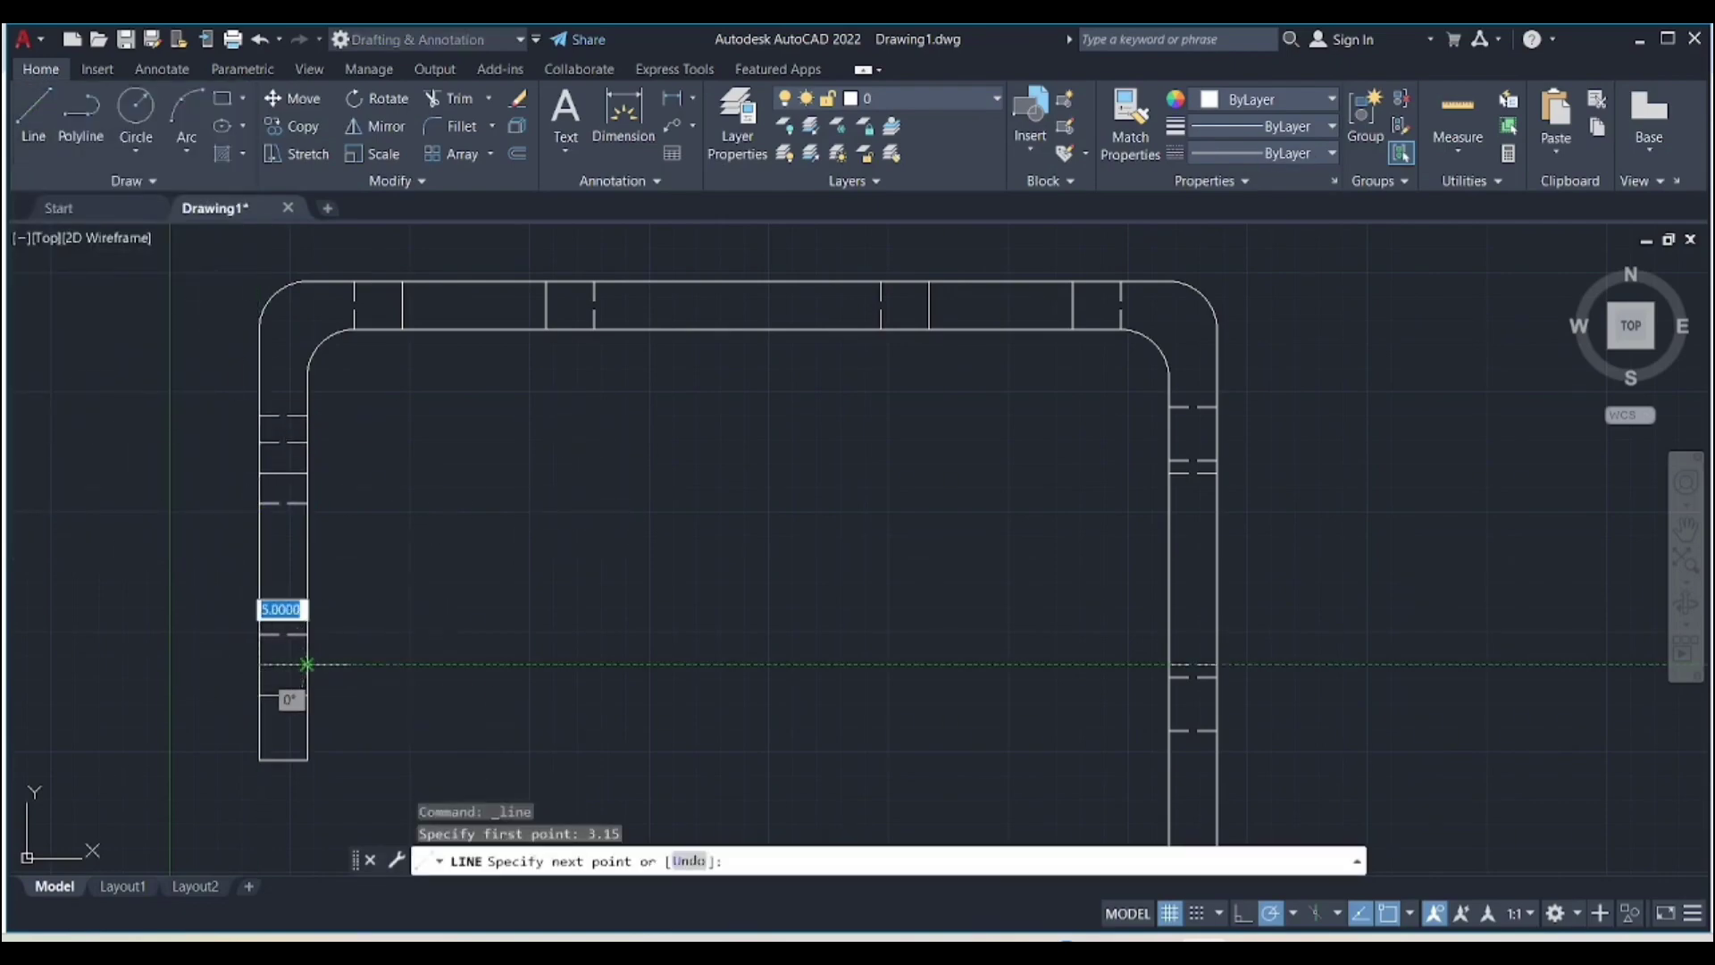
{"action": "left_click", "coordinate": [307, 665]}
{"action": "key", "text": "Escape"}
Draw two lines across the right wall at tracked offsets of 10 and 5
{"action": "left_click", "coordinate": [41, 119]}
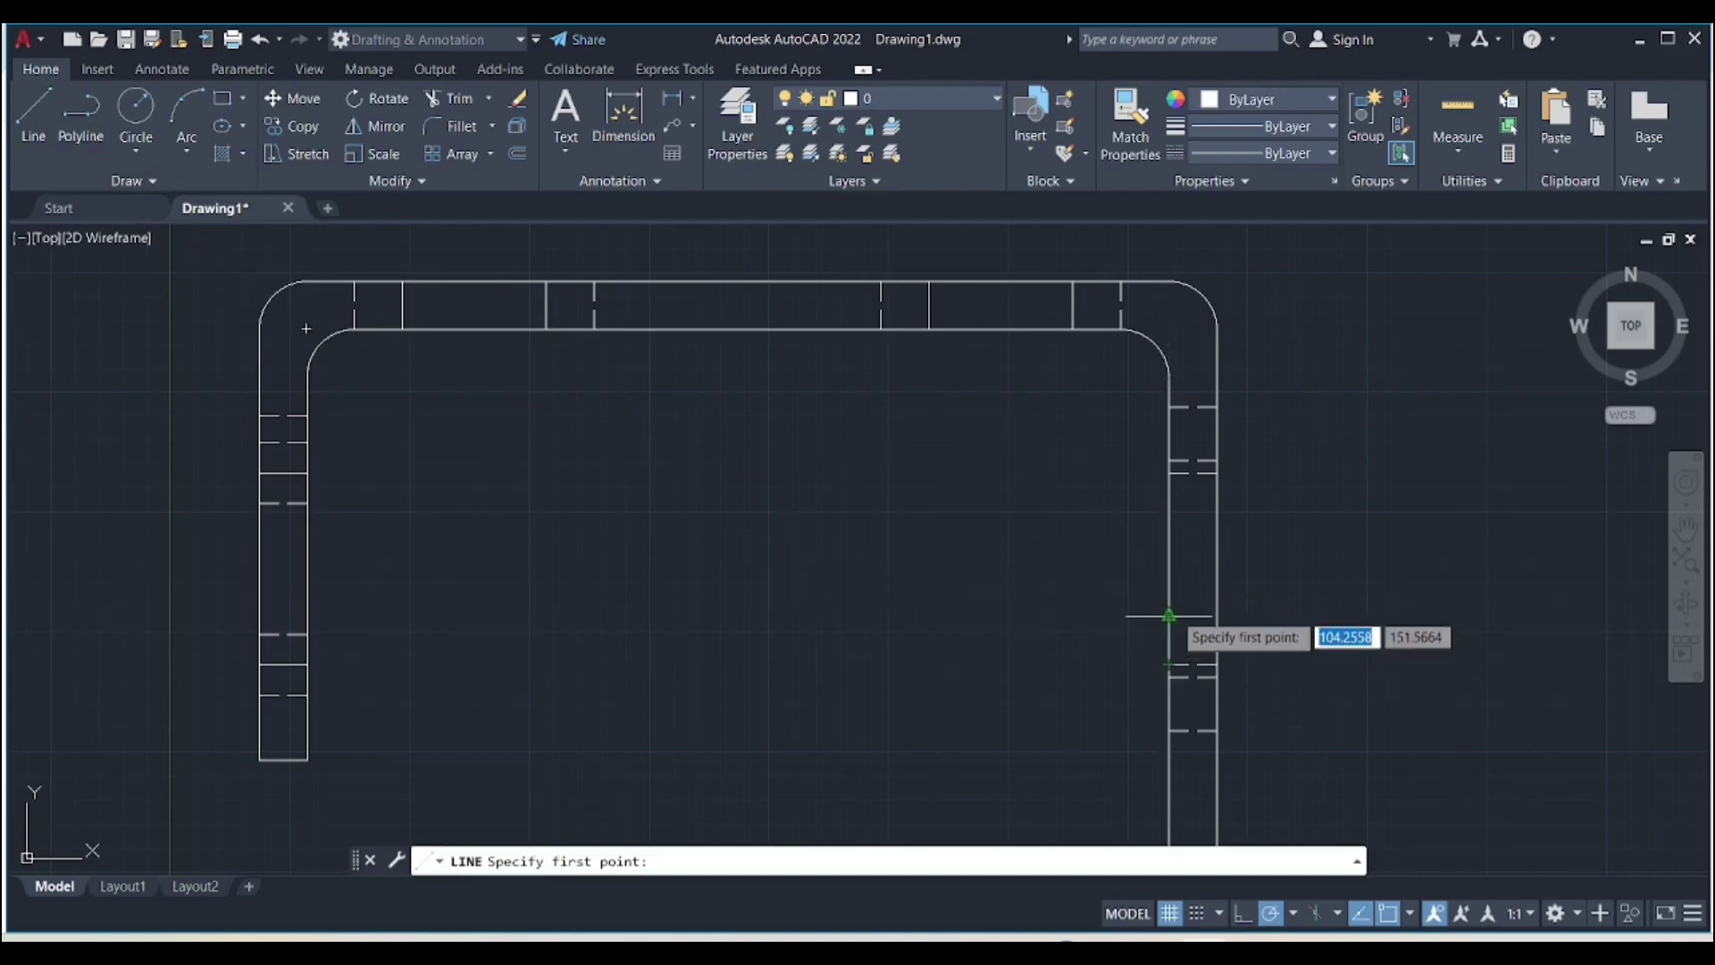
{"action": "type", "text": "10"}
{"action": "key", "text": "Return"}
{"action": "left_click", "coordinate": [1217, 569]}
{"action": "key", "text": "Escape"}
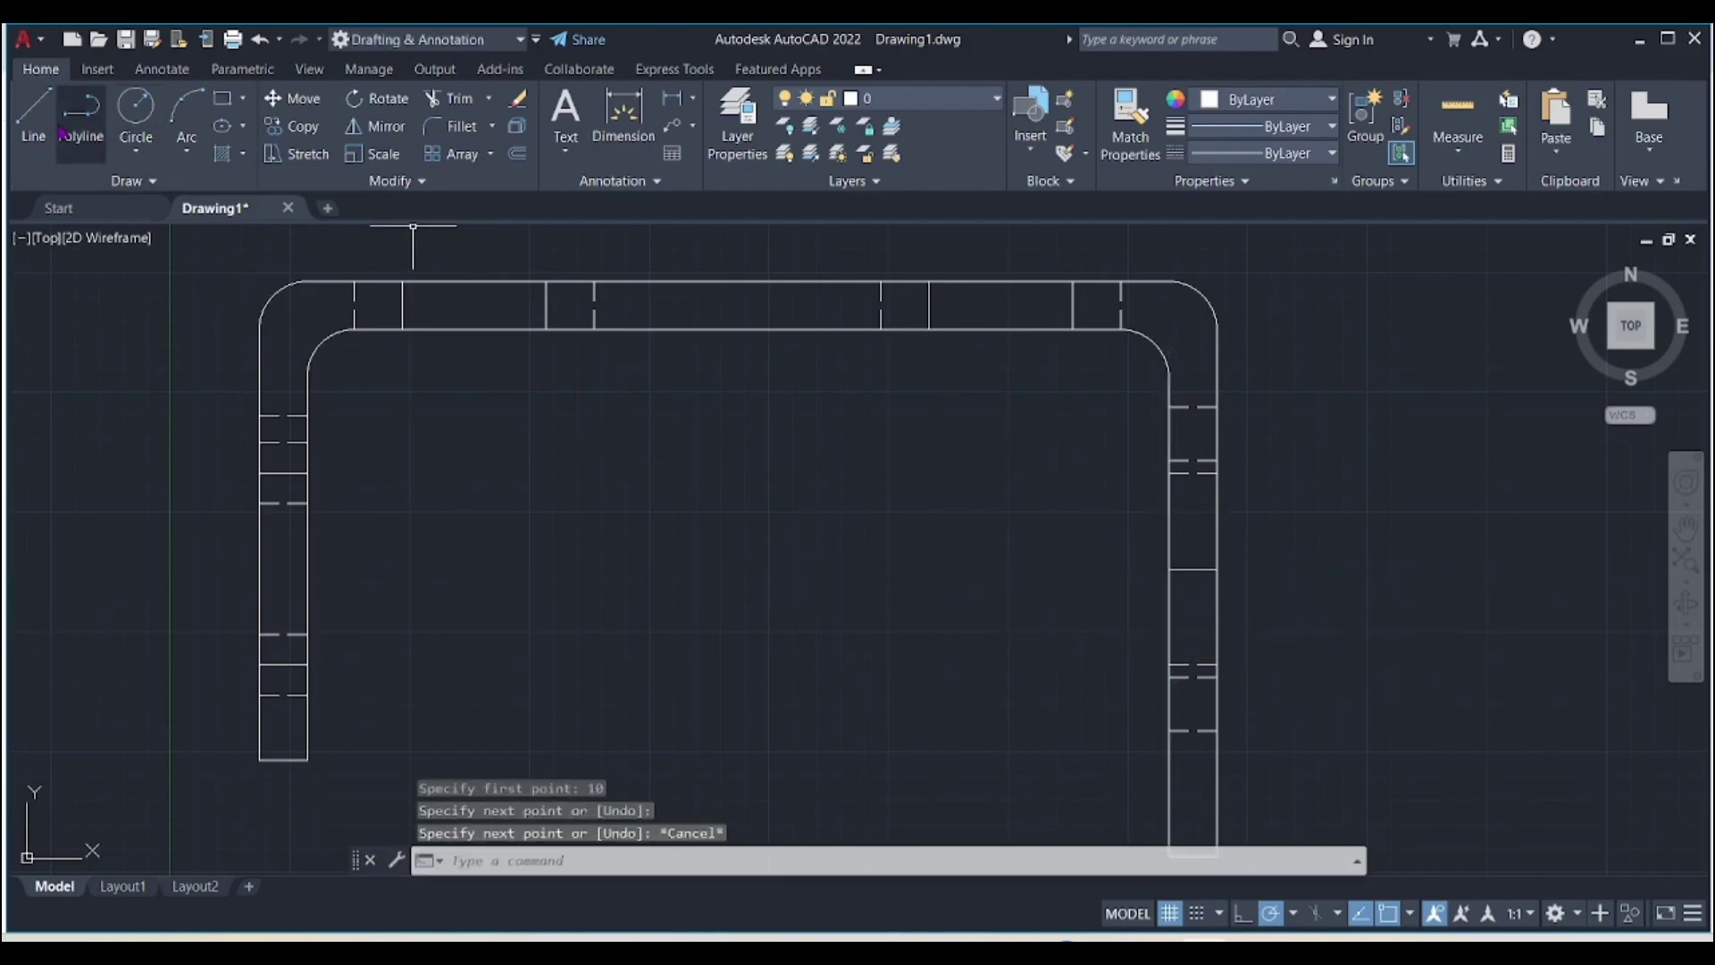
{"action": "key", "text": "Return"}
{"action": "type", "text": "5"}
{"action": "key", "text": "Return"}
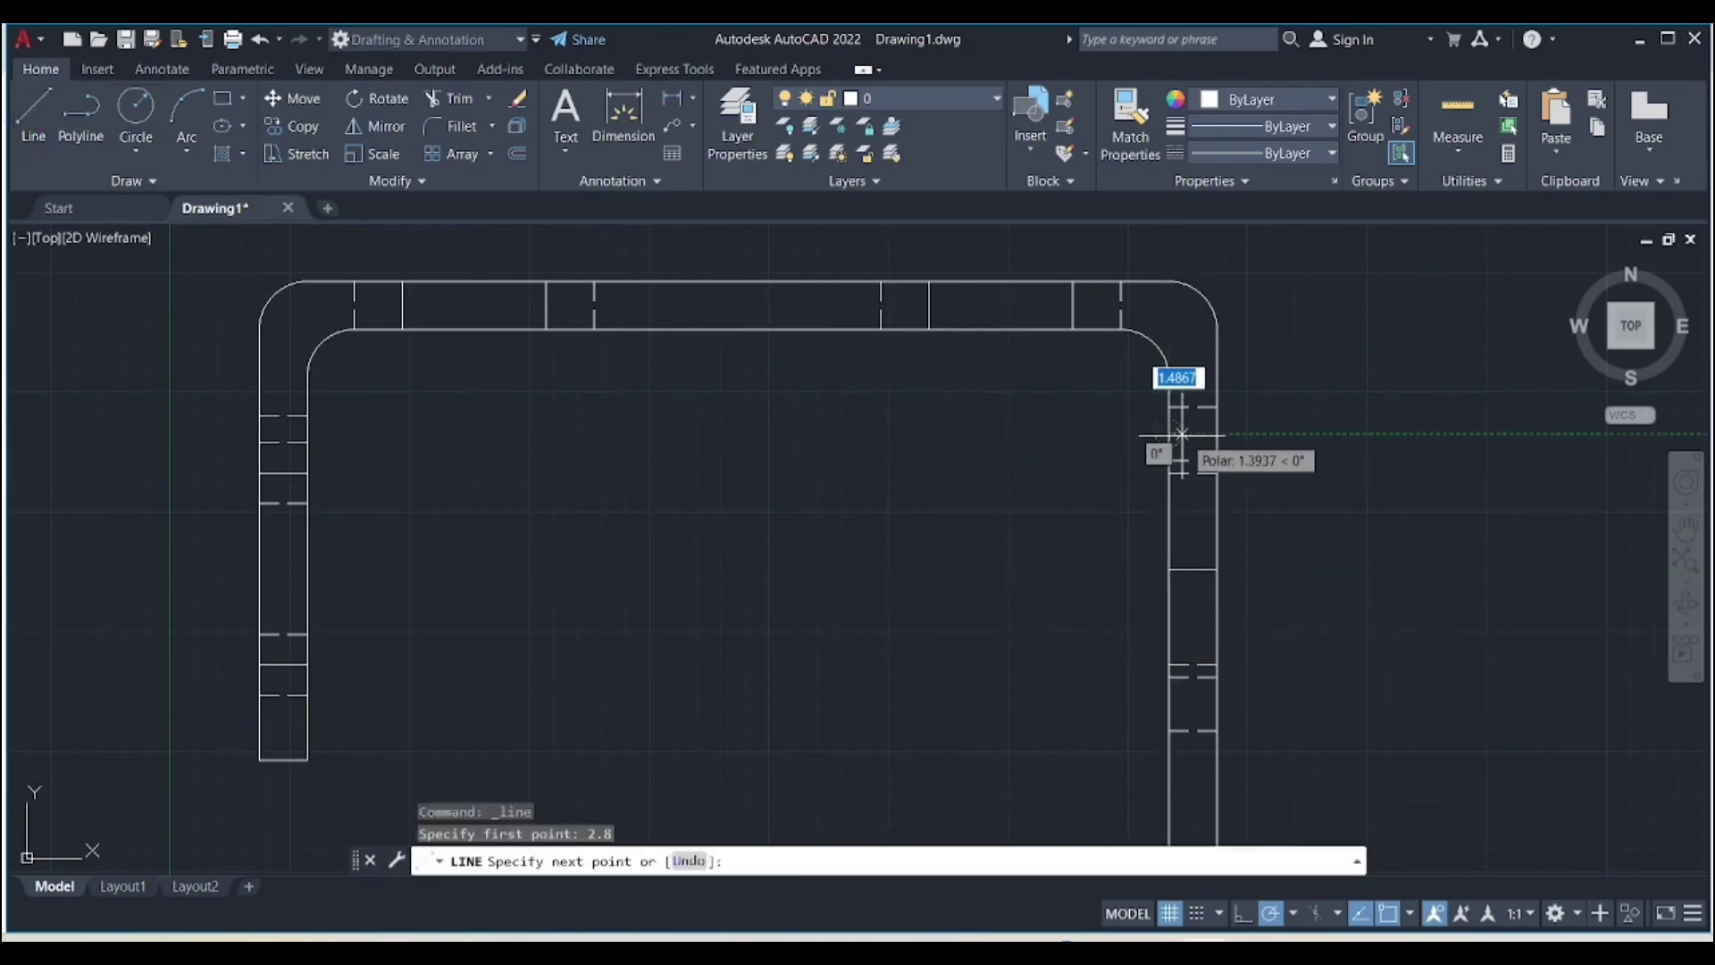
{"action": "left_click", "coordinate": [1217, 460]}
{"action": "key", "text": "Escape"}
Draw one more line across the lower right wall
{"action": "key", "text": "Return"}
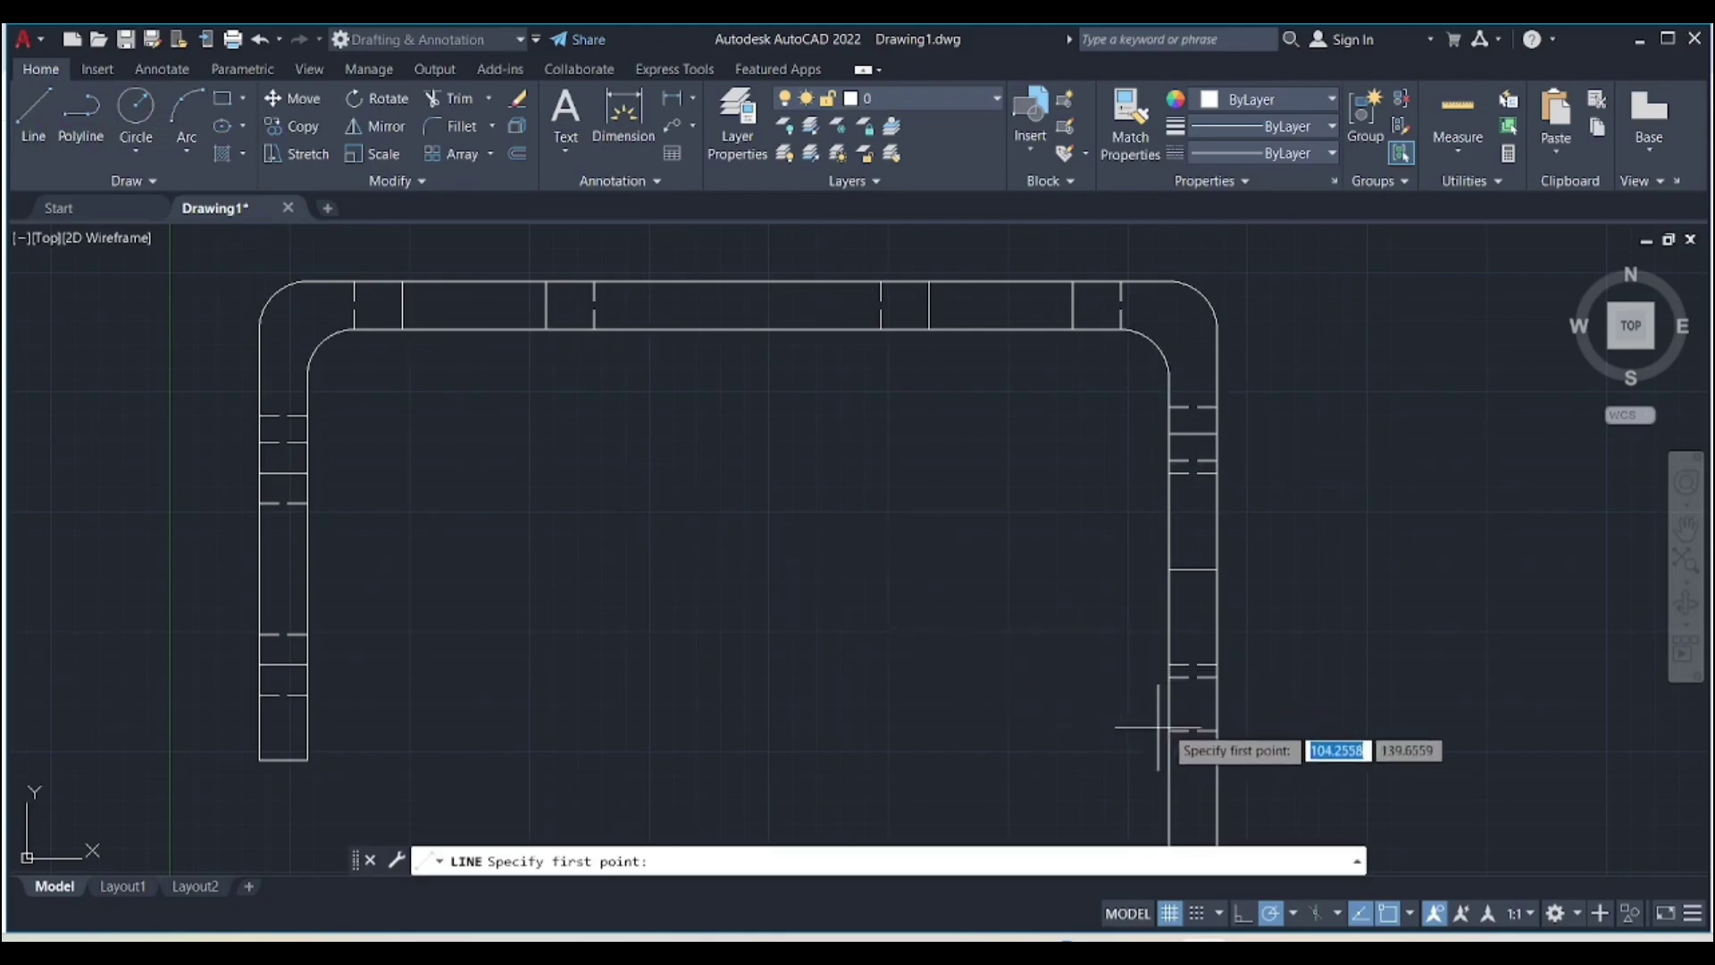
{"action": "type", "text": "2"}
{"action": "key", "text": "Return"}
{"action": "left_click", "coordinate": [1216, 704]}
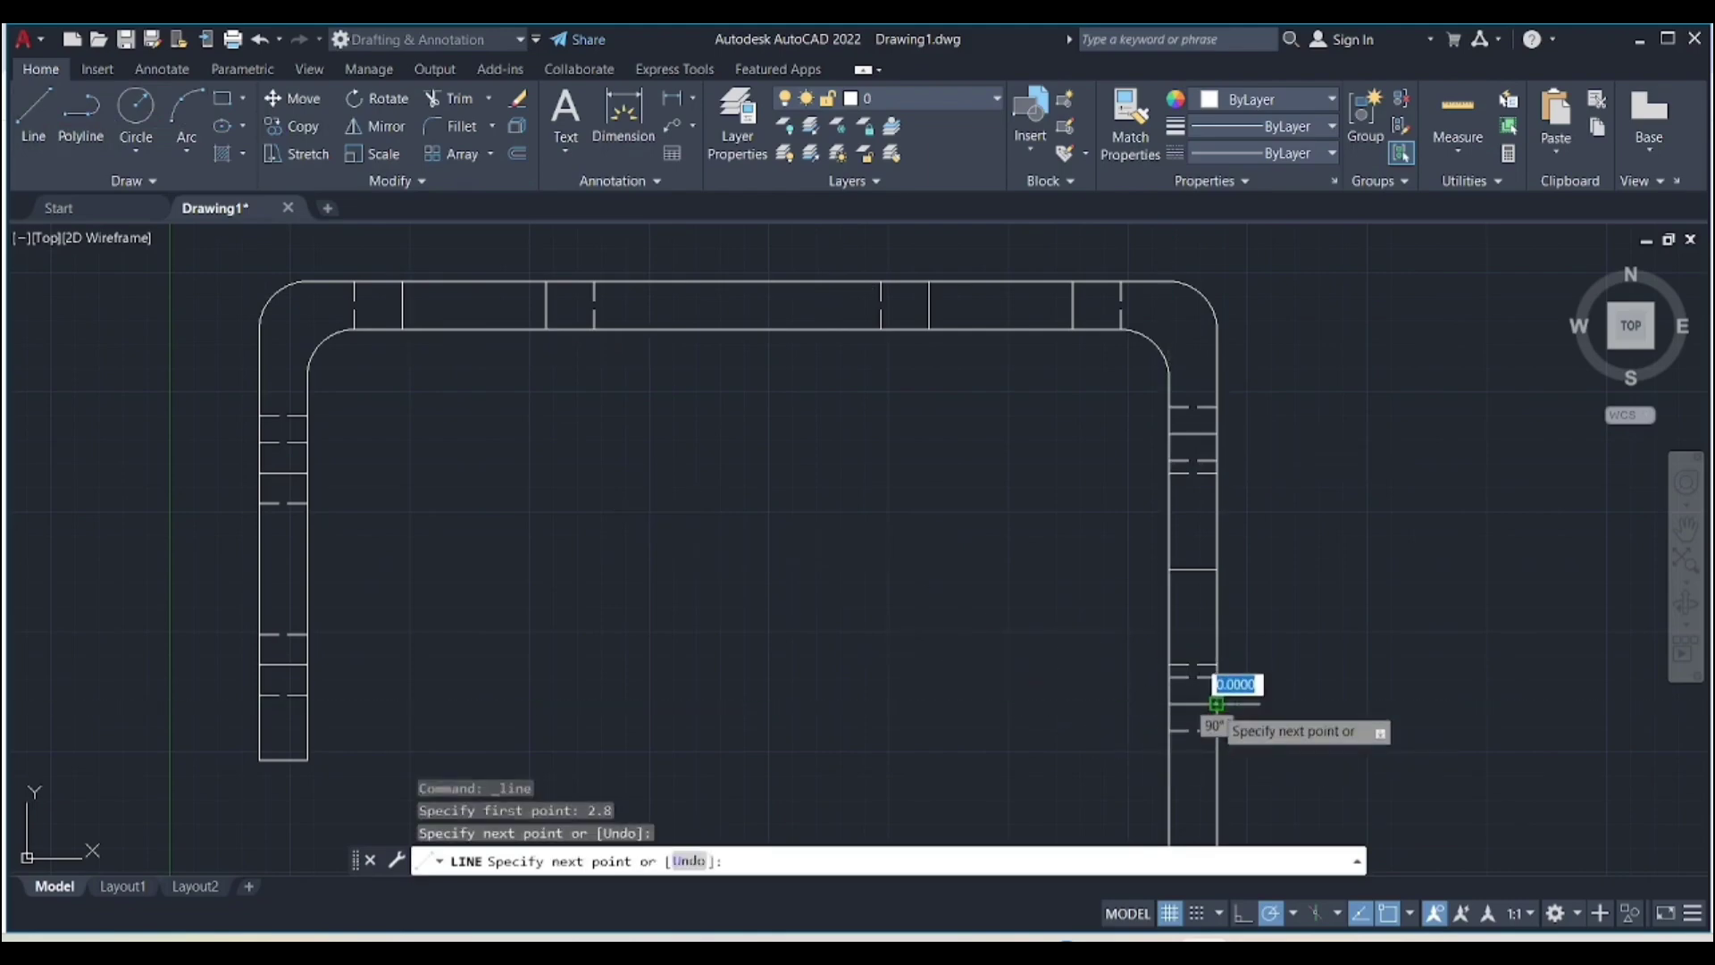
{"action": "key", "text": "Escape"}
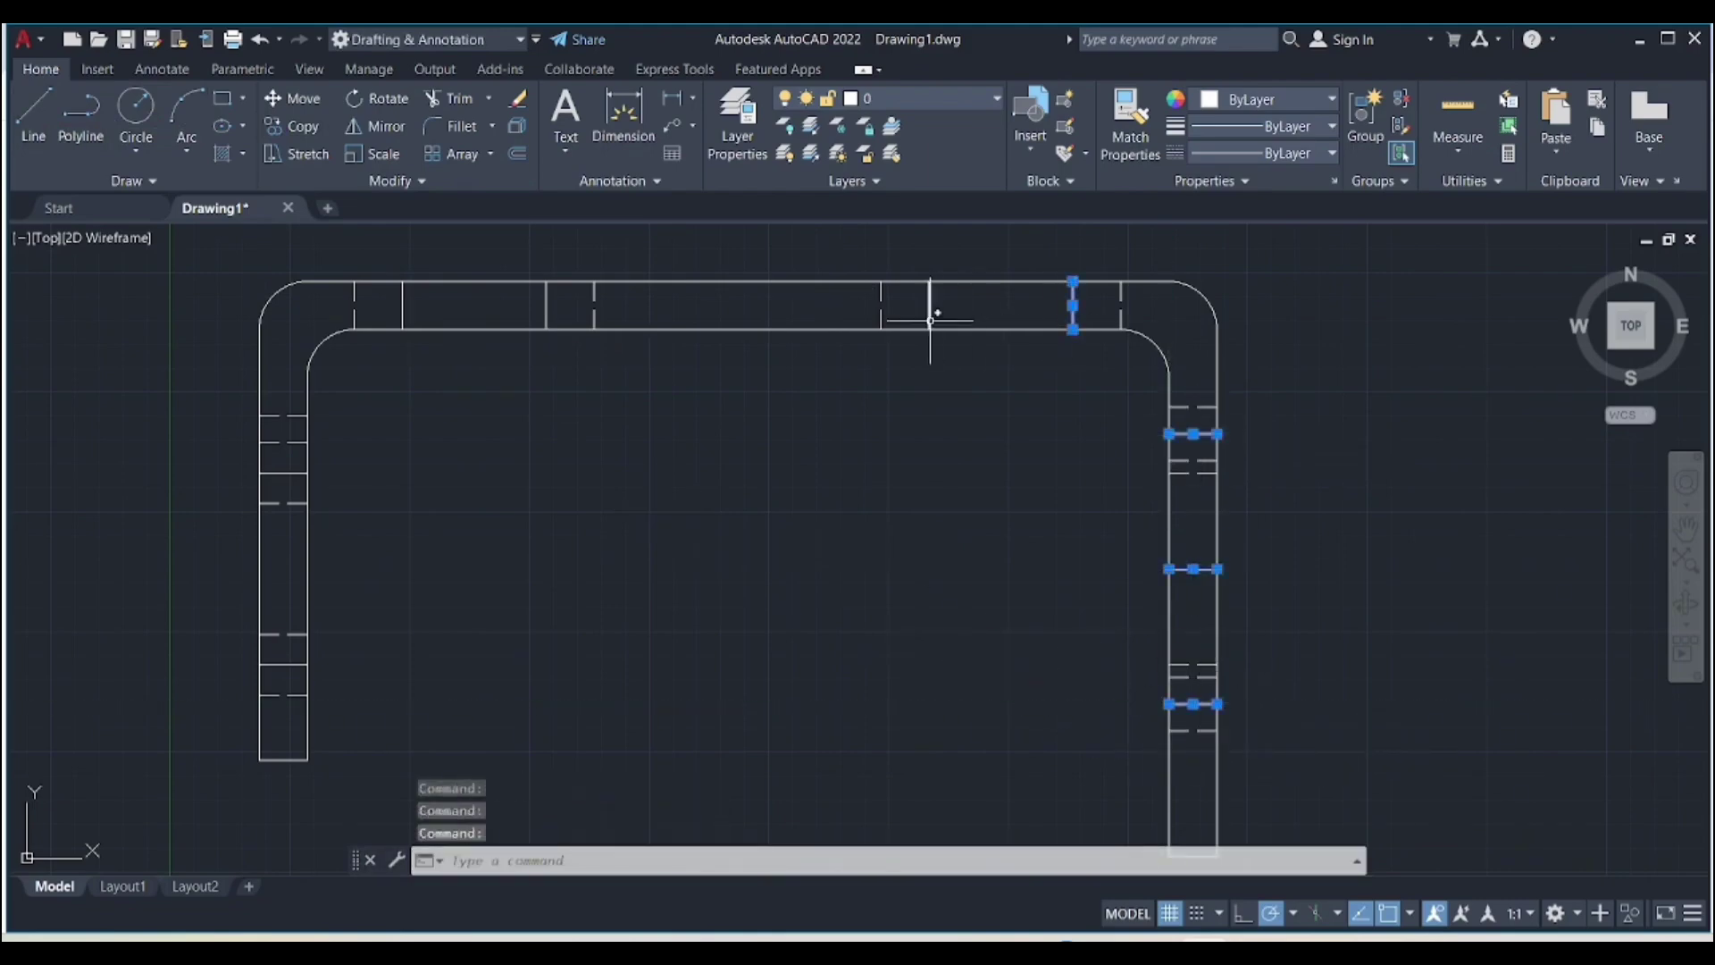
Set the selected top-wall and side-wall lines to the CENTER linetype at 0.3 scale
{"action": "left_click", "coordinate": [930, 317]}
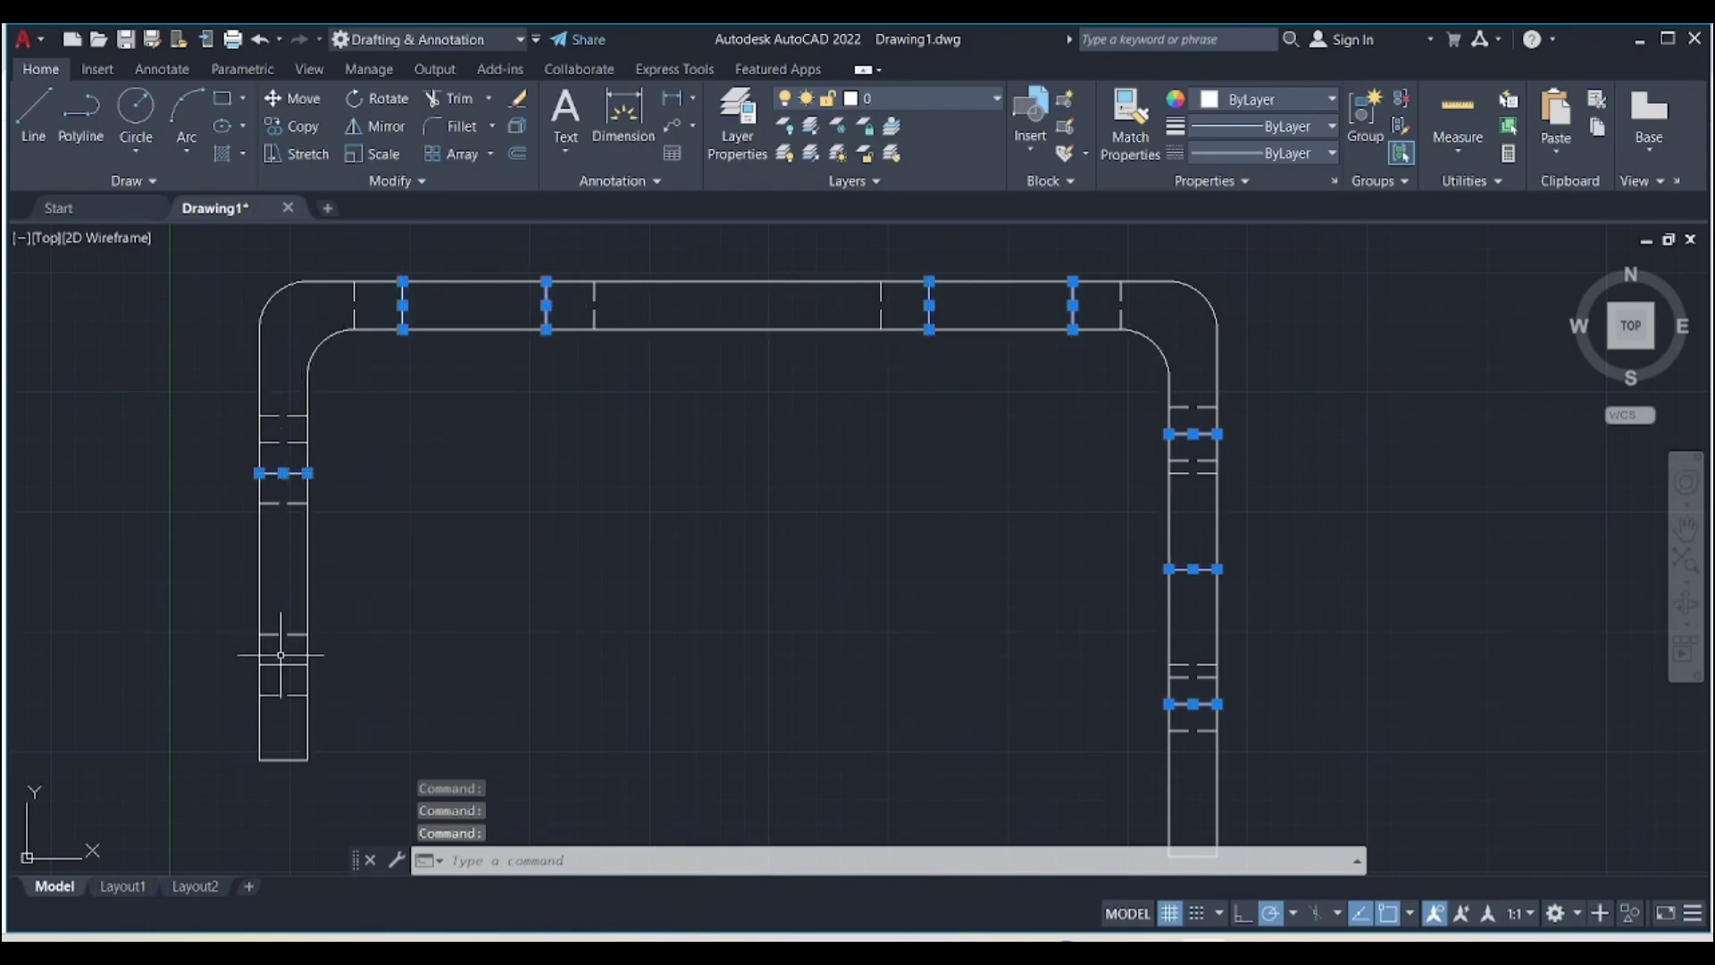
{"action": "right_click", "coordinate": [969, 392]}
{"action": "left_click", "coordinate": [1010, 891]}
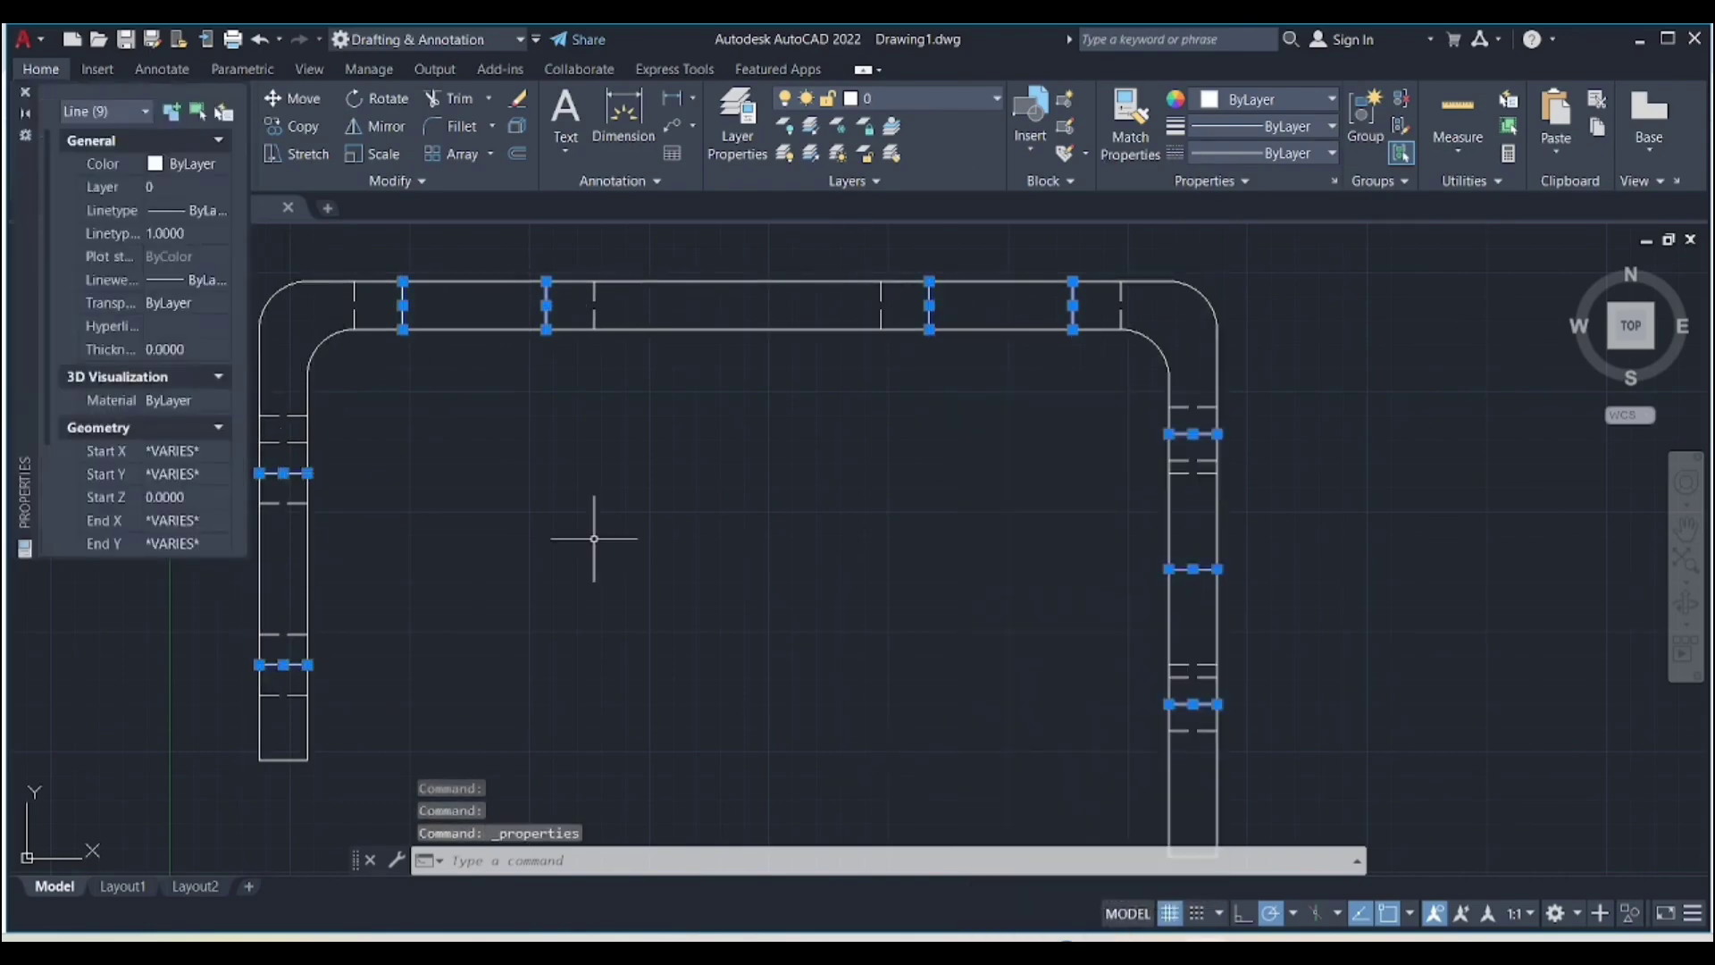
{"action": "left_click", "coordinate": [223, 212]}
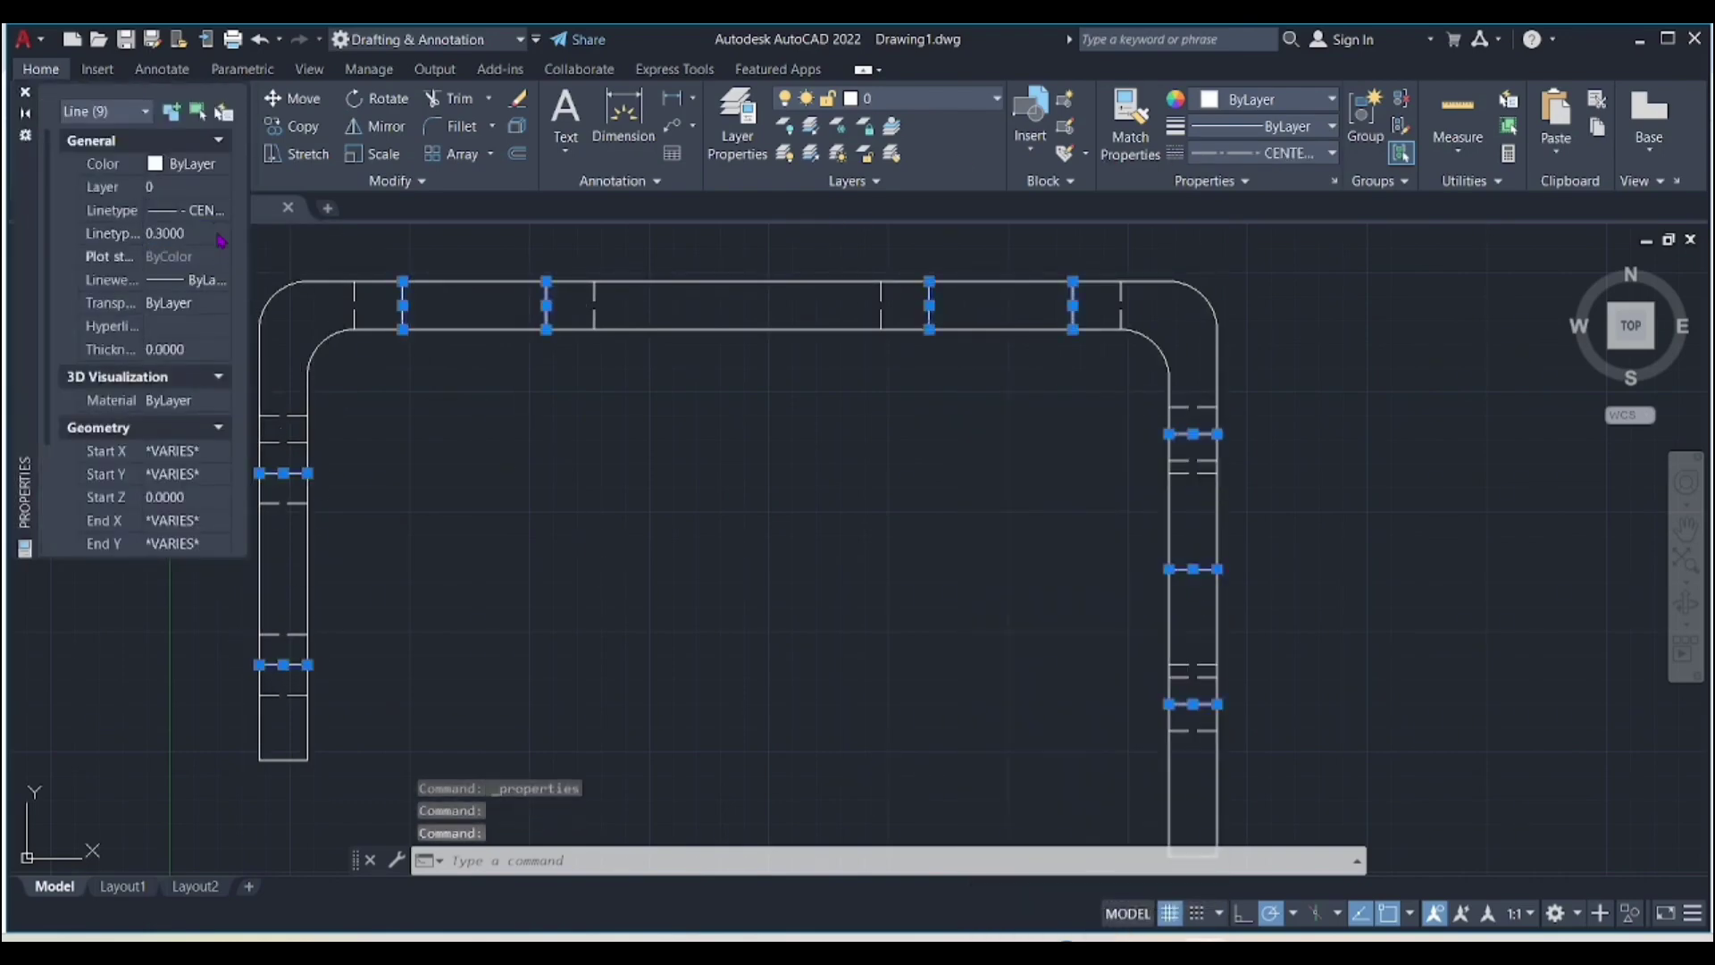
{"action": "key", "text": "ctrl+1"}
{"action": "key", "text": "Escape"}
{"action": "scroll", "coordinate": [452, 372], "scroll_direction": "up", "scroll_amount": 2}
Give the right view's slot outline the ACAD dashed linetype
{"action": "scroll", "coordinate": [452, 372], "scroll_direction": "down", "scroll_amount": 2}
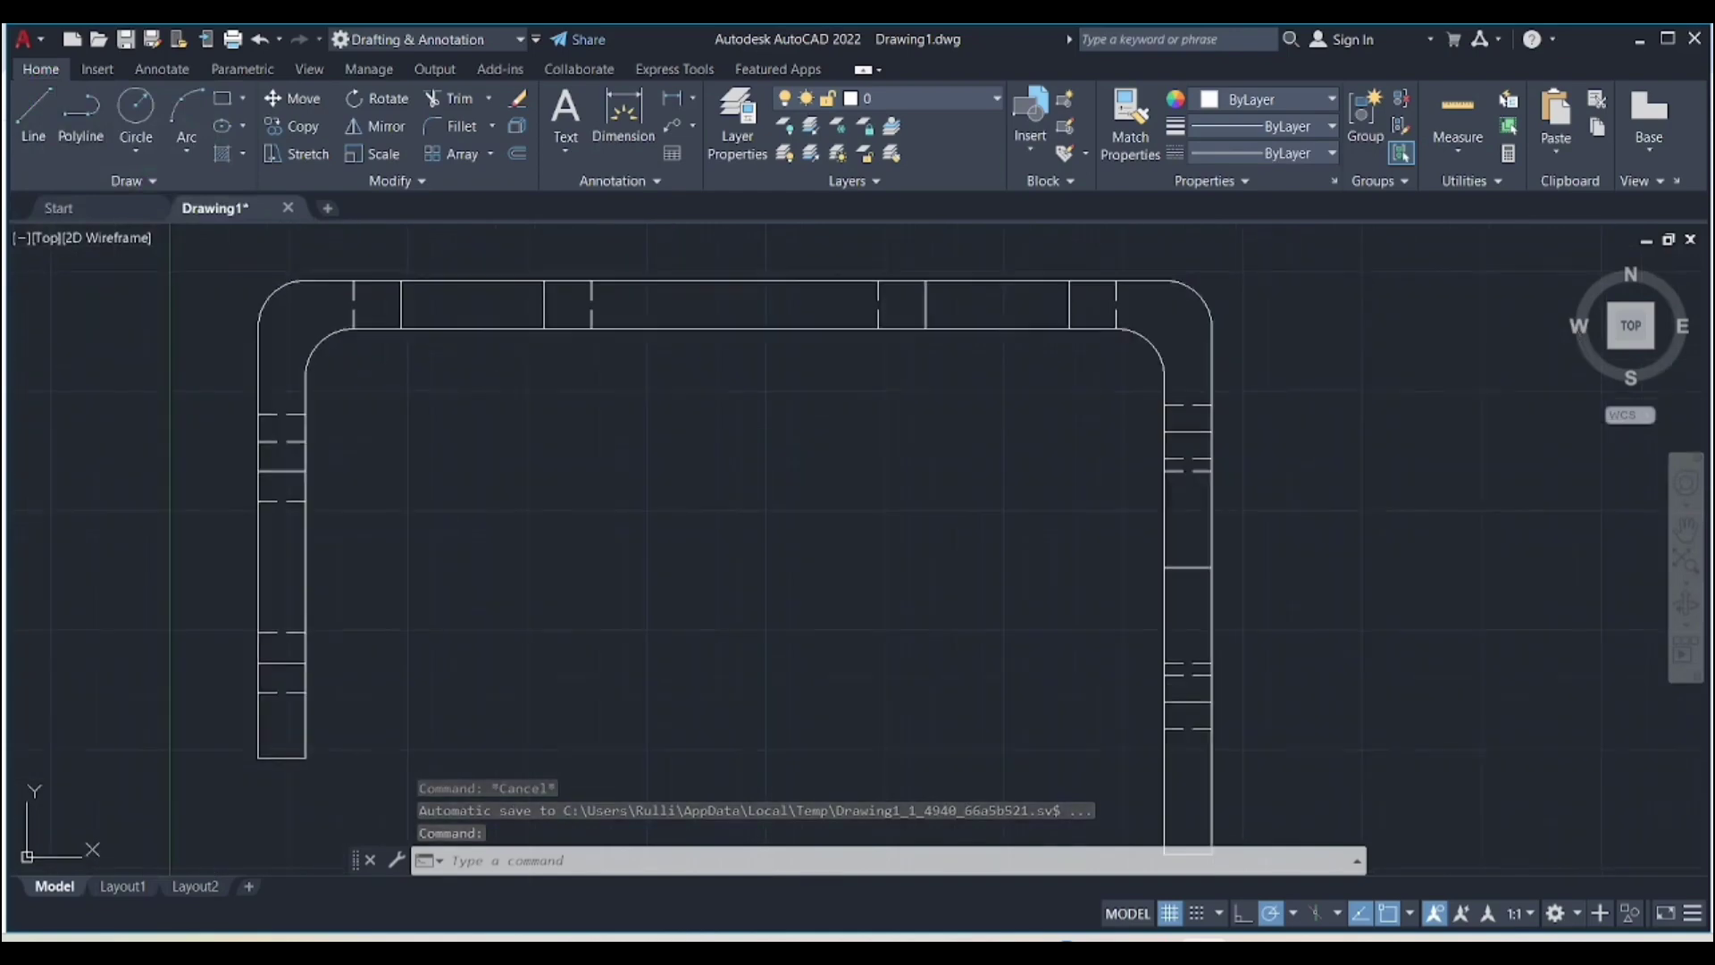
{"action": "scroll", "coordinate": [498, 342], "scroll_direction": "up", "scroll_amount": 3}
{"action": "scroll", "coordinate": [497, 342], "scroll_direction": "down", "scroll_amount": 5}
{"action": "scroll", "coordinate": [509, 352], "scroll_direction": "up", "scroll_amount": 2}
{"action": "scroll", "coordinate": [509, 375], "scroll_direction": "up", "scroll_amount": 5}
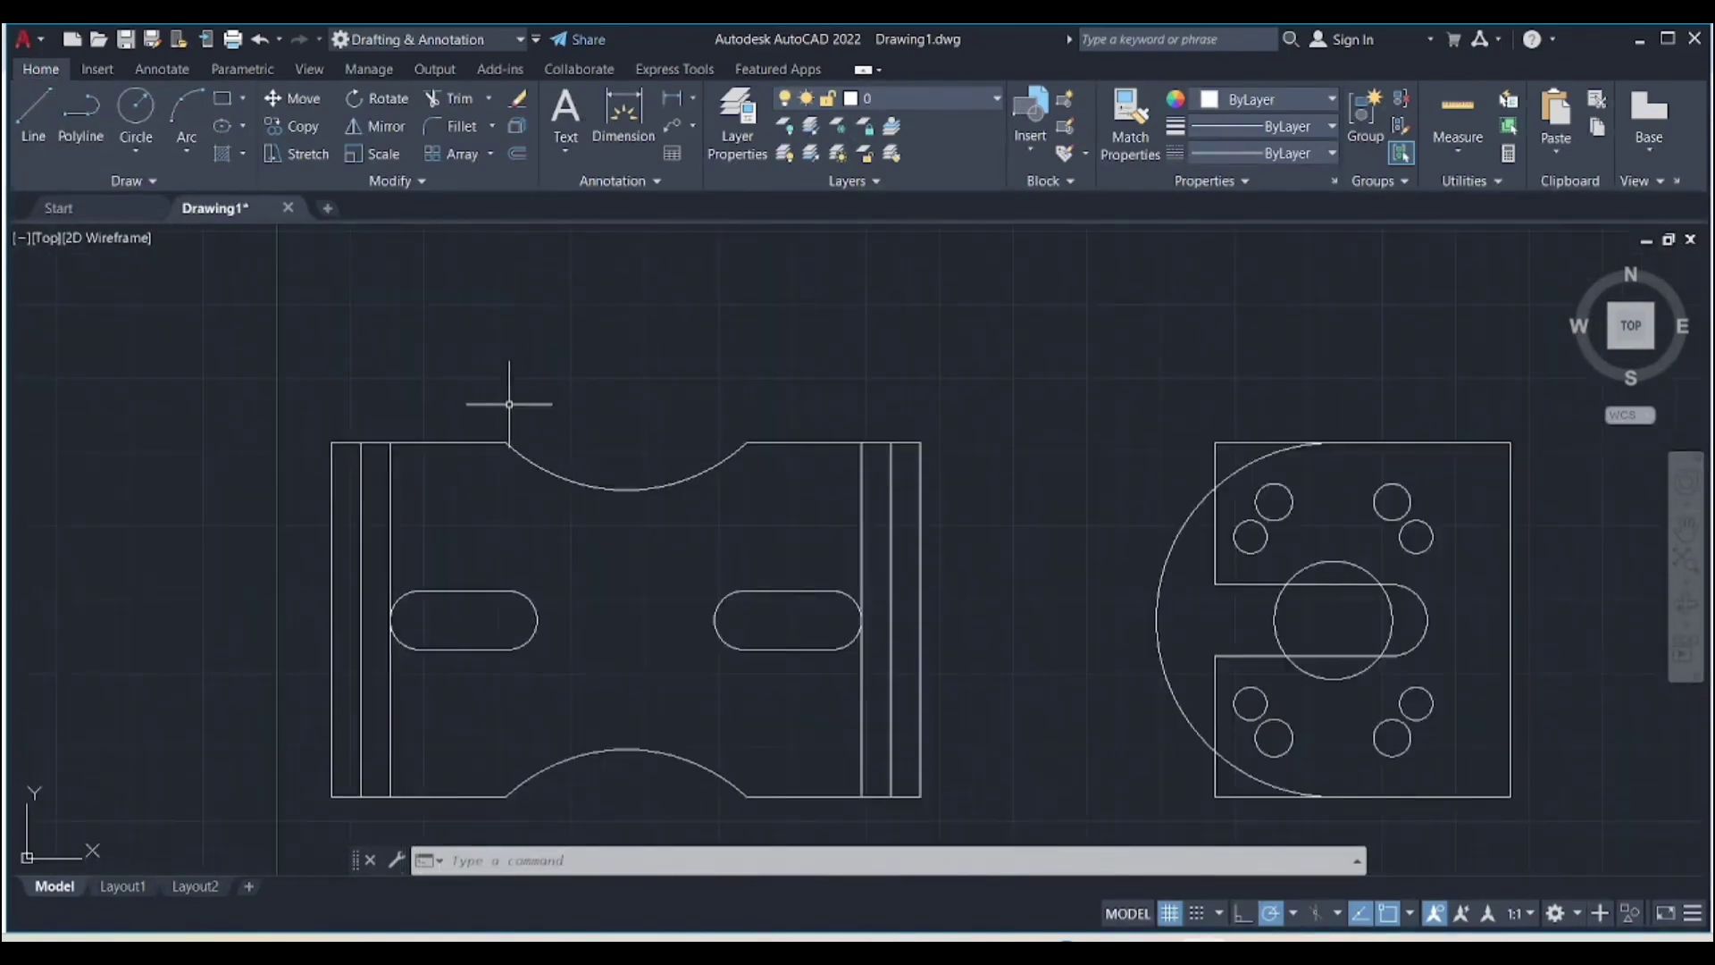
{"action": "scroll", "coordinate": [509, 393], "scroll_direction": "down", "scroll_amount": 1}
{"action": "middle_click_drag", "start_coordinate": [509, 393], "coordinate": [574, 315]}
{"action": "left_click", "coordinate": [1335, 398]}
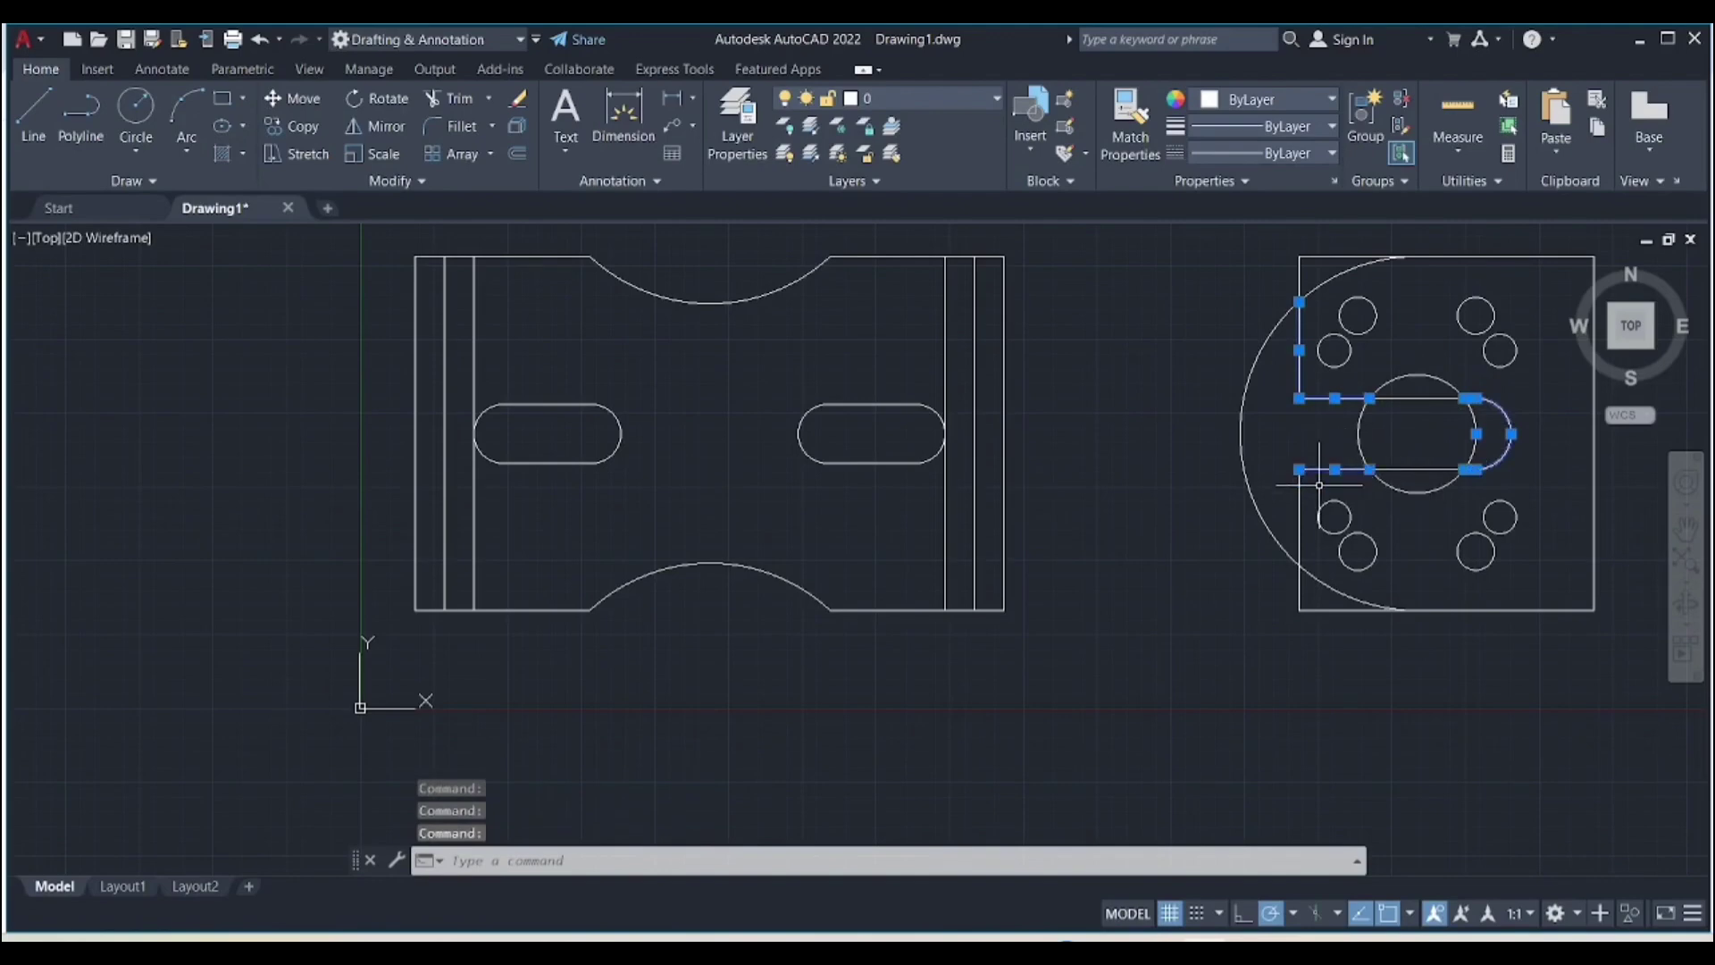
{"action": "right_click", "coordinate": [1283, 445]}
{"action": "left_click", "coordinate": [1367, 884]}
{"action": "left_click", "coordinate": [221, 210]}
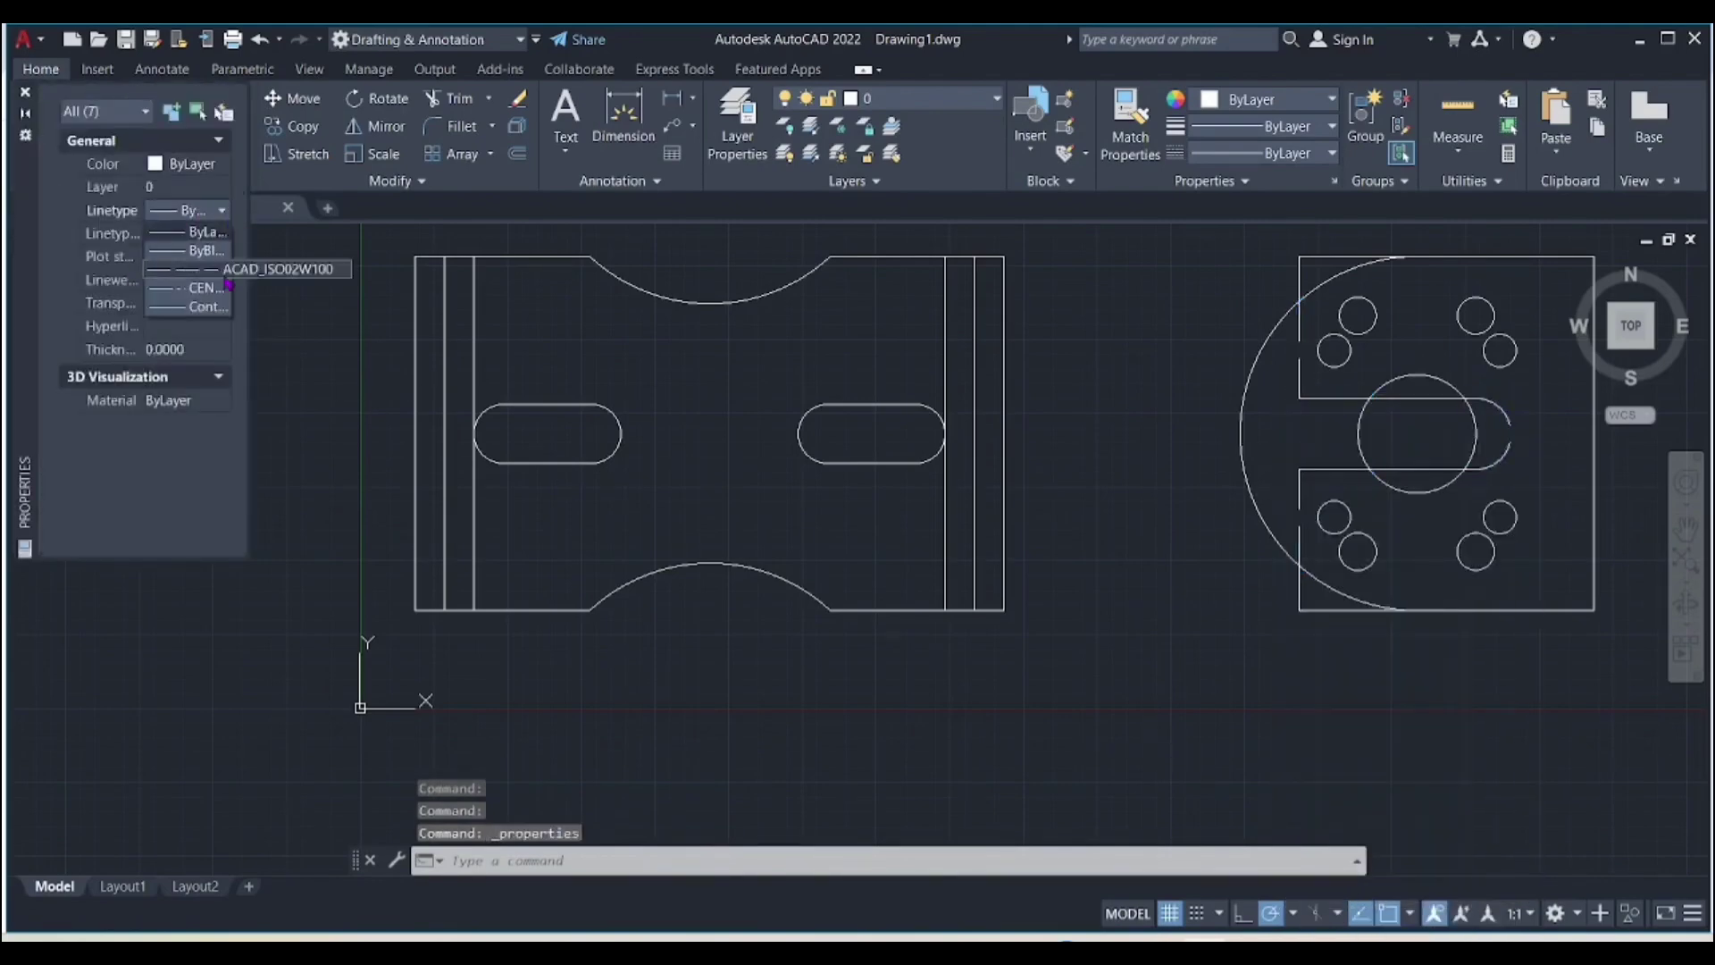
{"action": "left_click", "coordinate": [219, 239]}
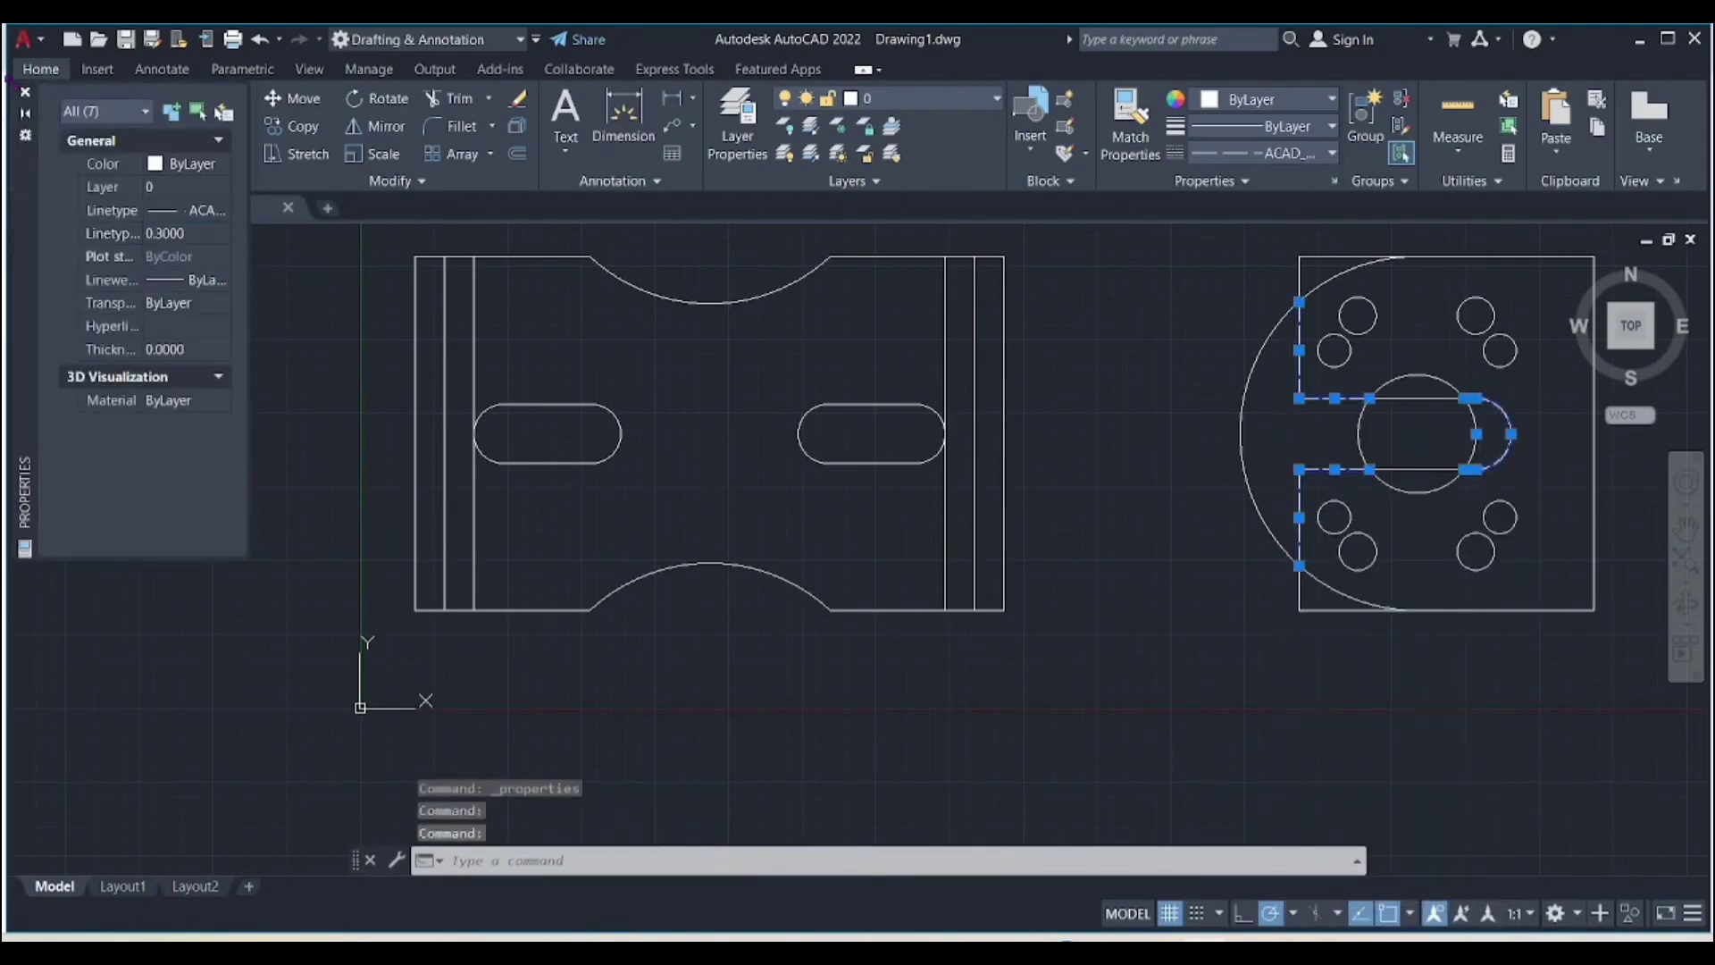
{"action": "left_click", "coordinate": [25, 92]}
{"action": "key", "text": "Escape"}
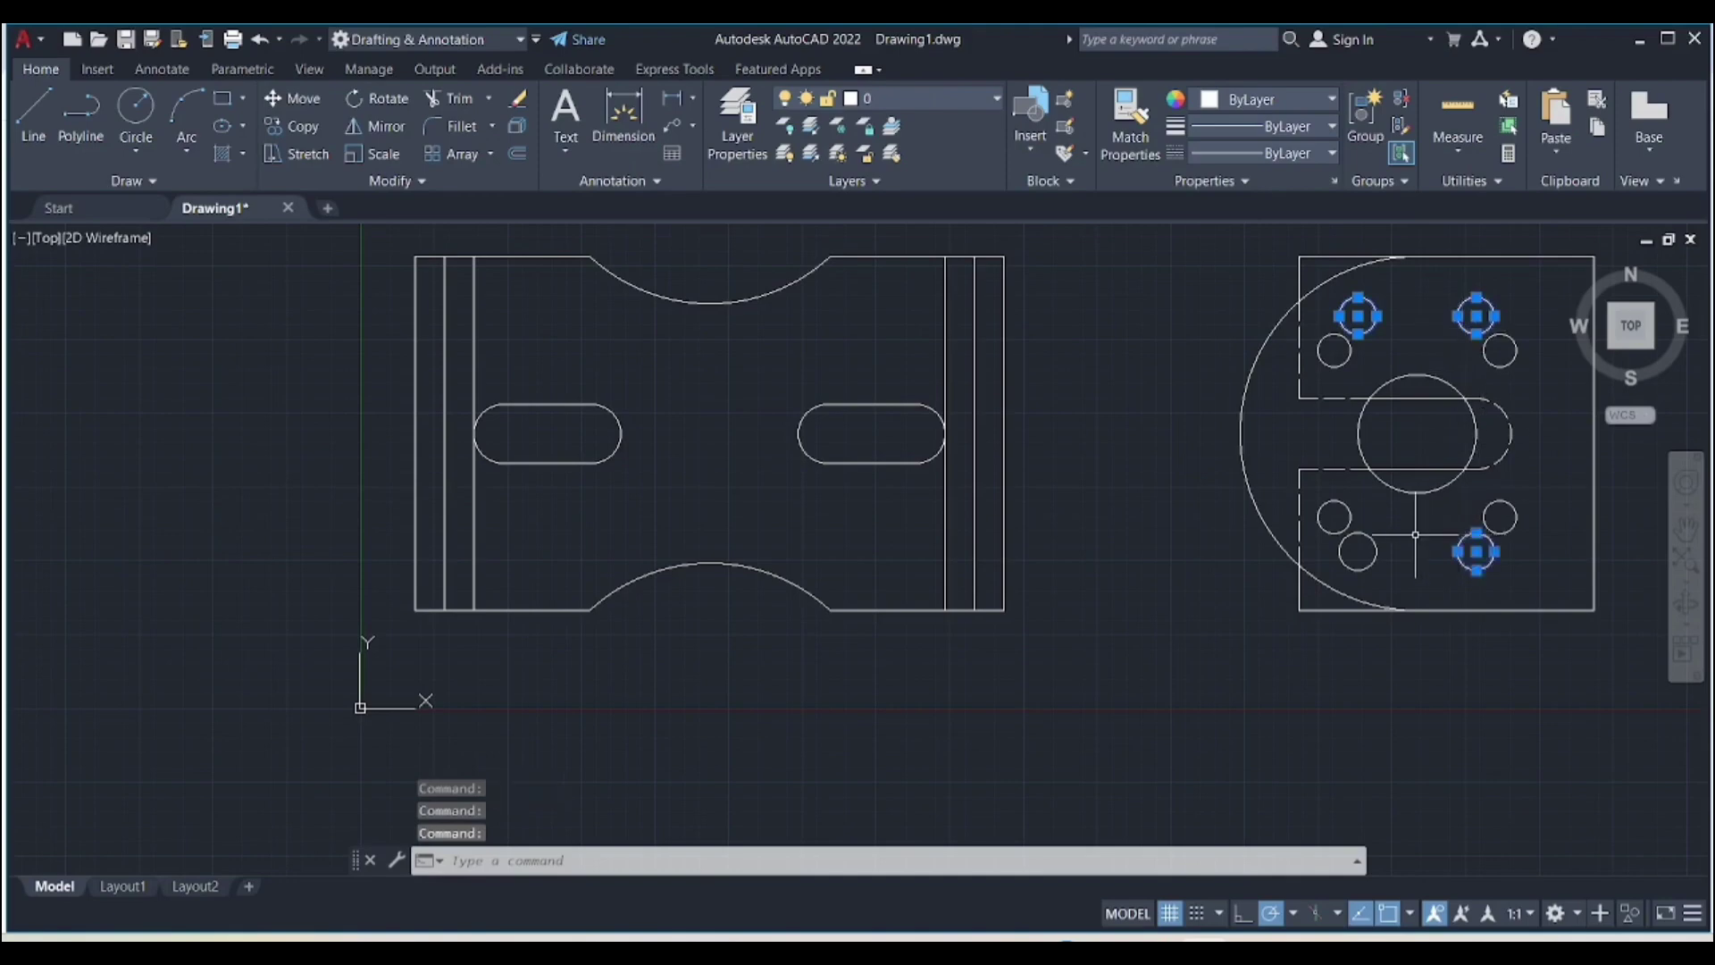
Make the four small holes in the right view dashed too
{"action": "right_click", "coordinate": [1367, 539]}
{"action": "left_click", "coordinate": [1376, 893]}
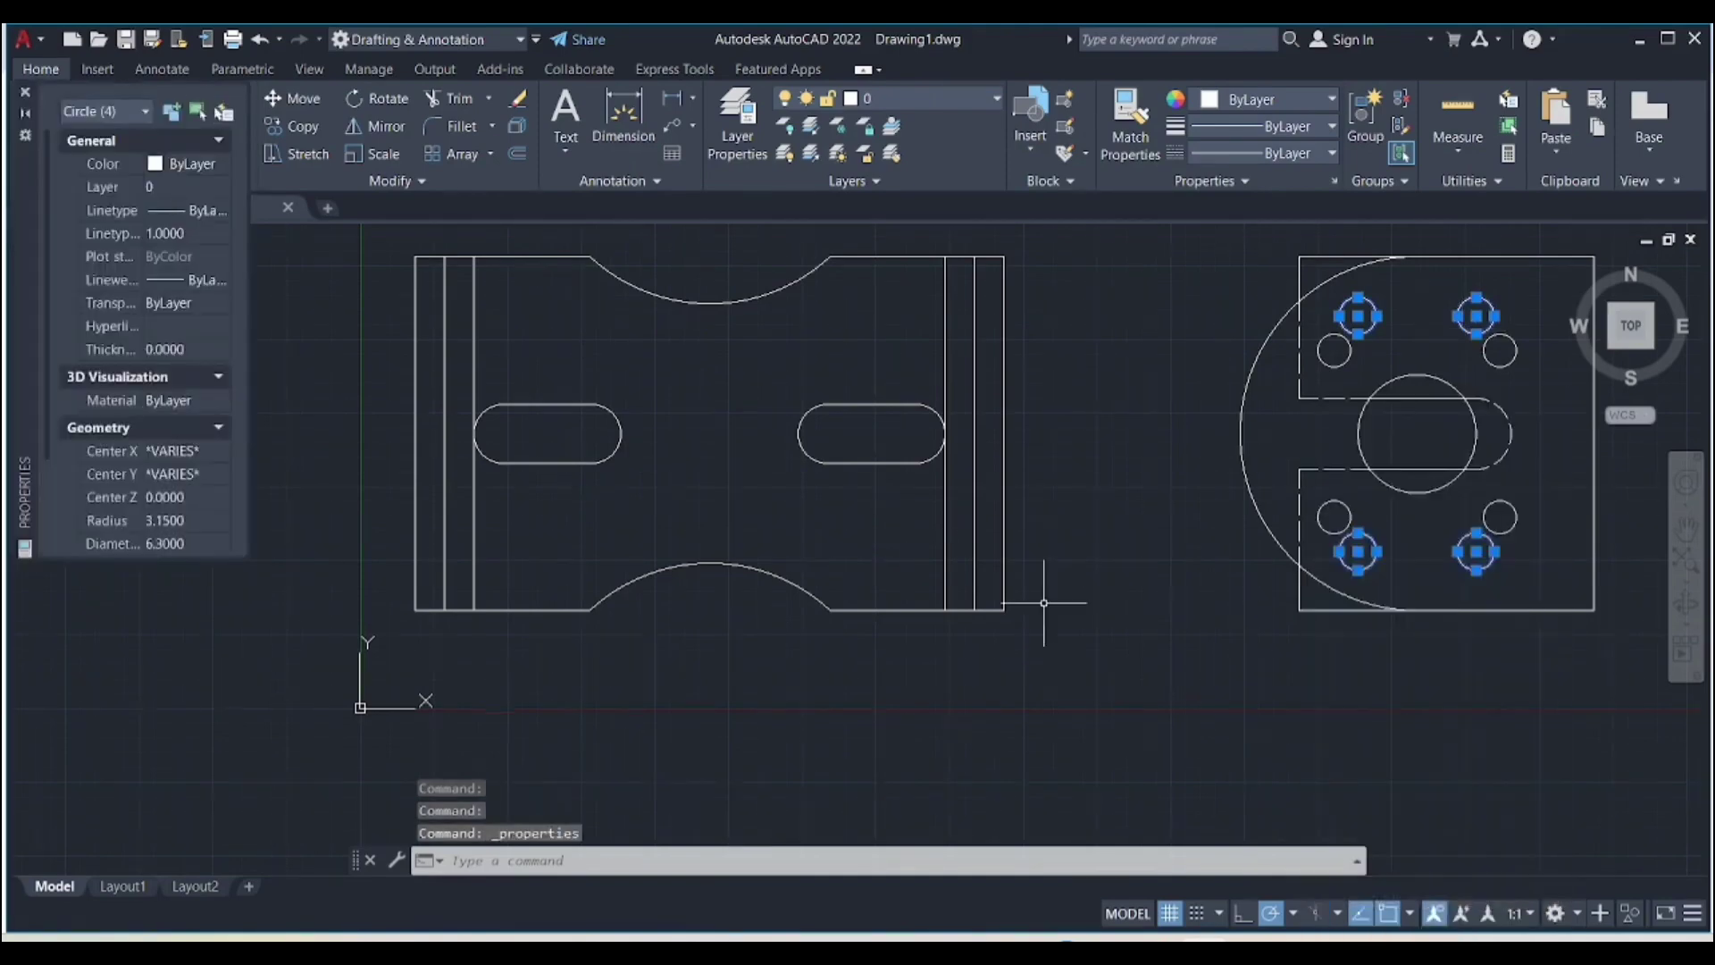
{"action": "left_click", "coordinate": [225, 213]}
{"action": "left_click", "coordinate": [204, 262]}
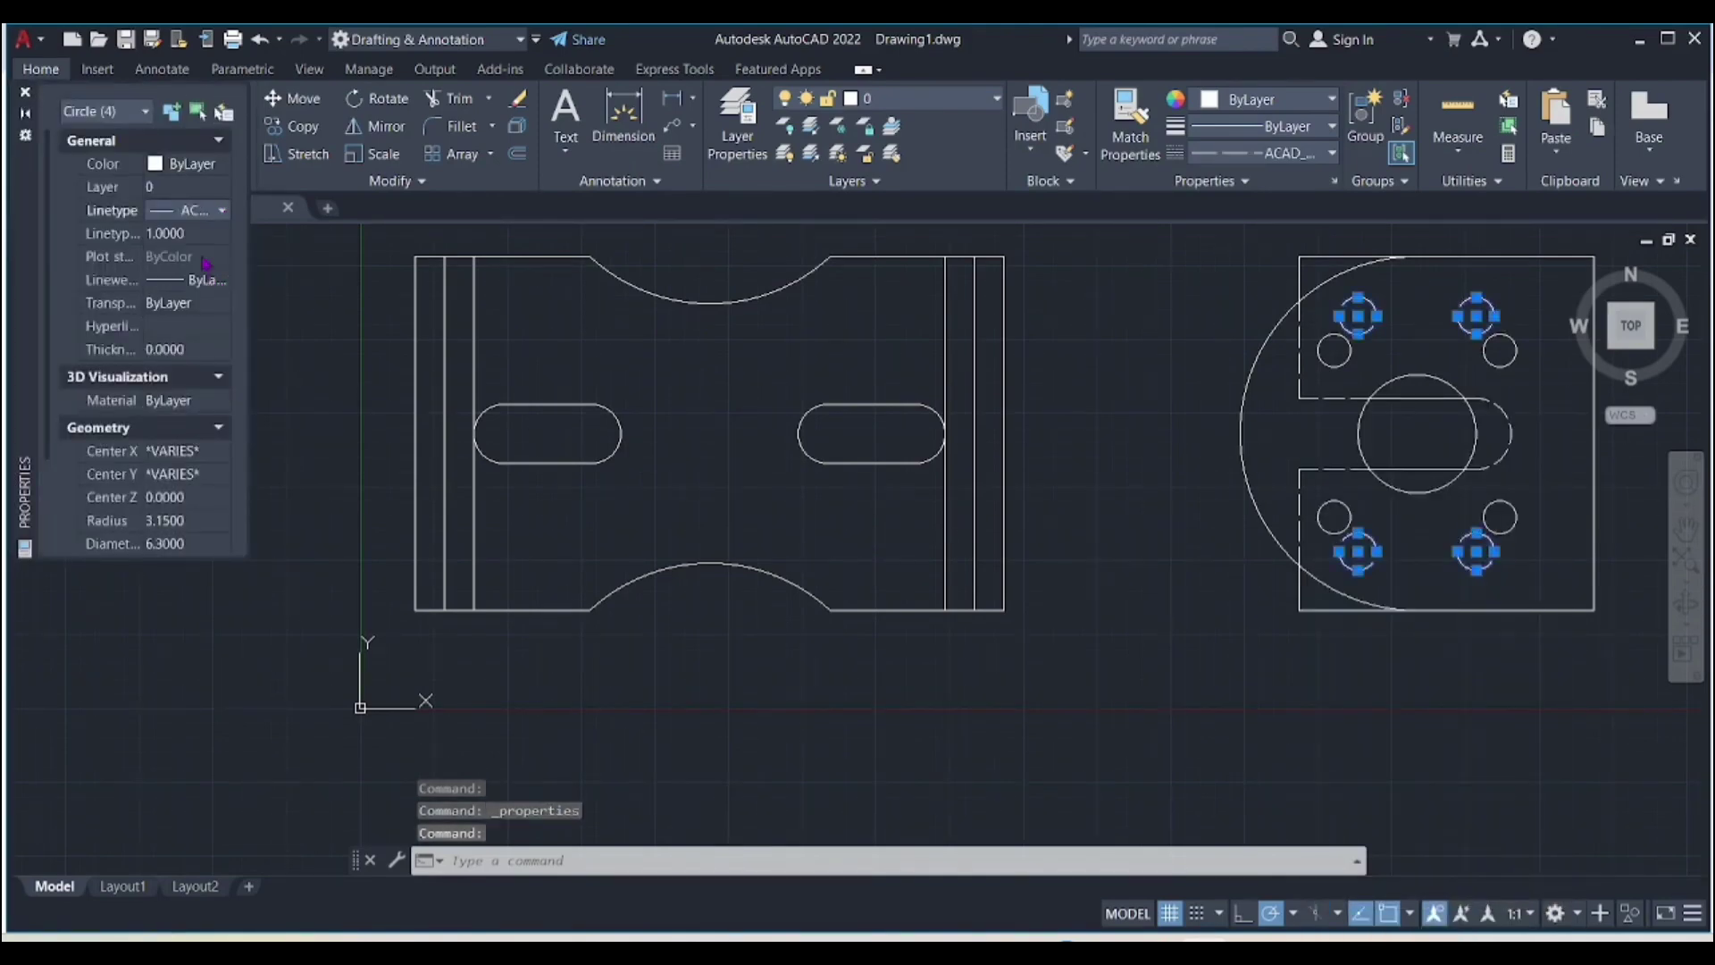
{"action": "left_click", "coordinate": [25, 92]}
{"action": "key", "text": "Escape"}
Project a line from the upper hole's centre to the front view and add a 6.3 cross segment
{"action": "left_click", "coordinate": [33, 116]}
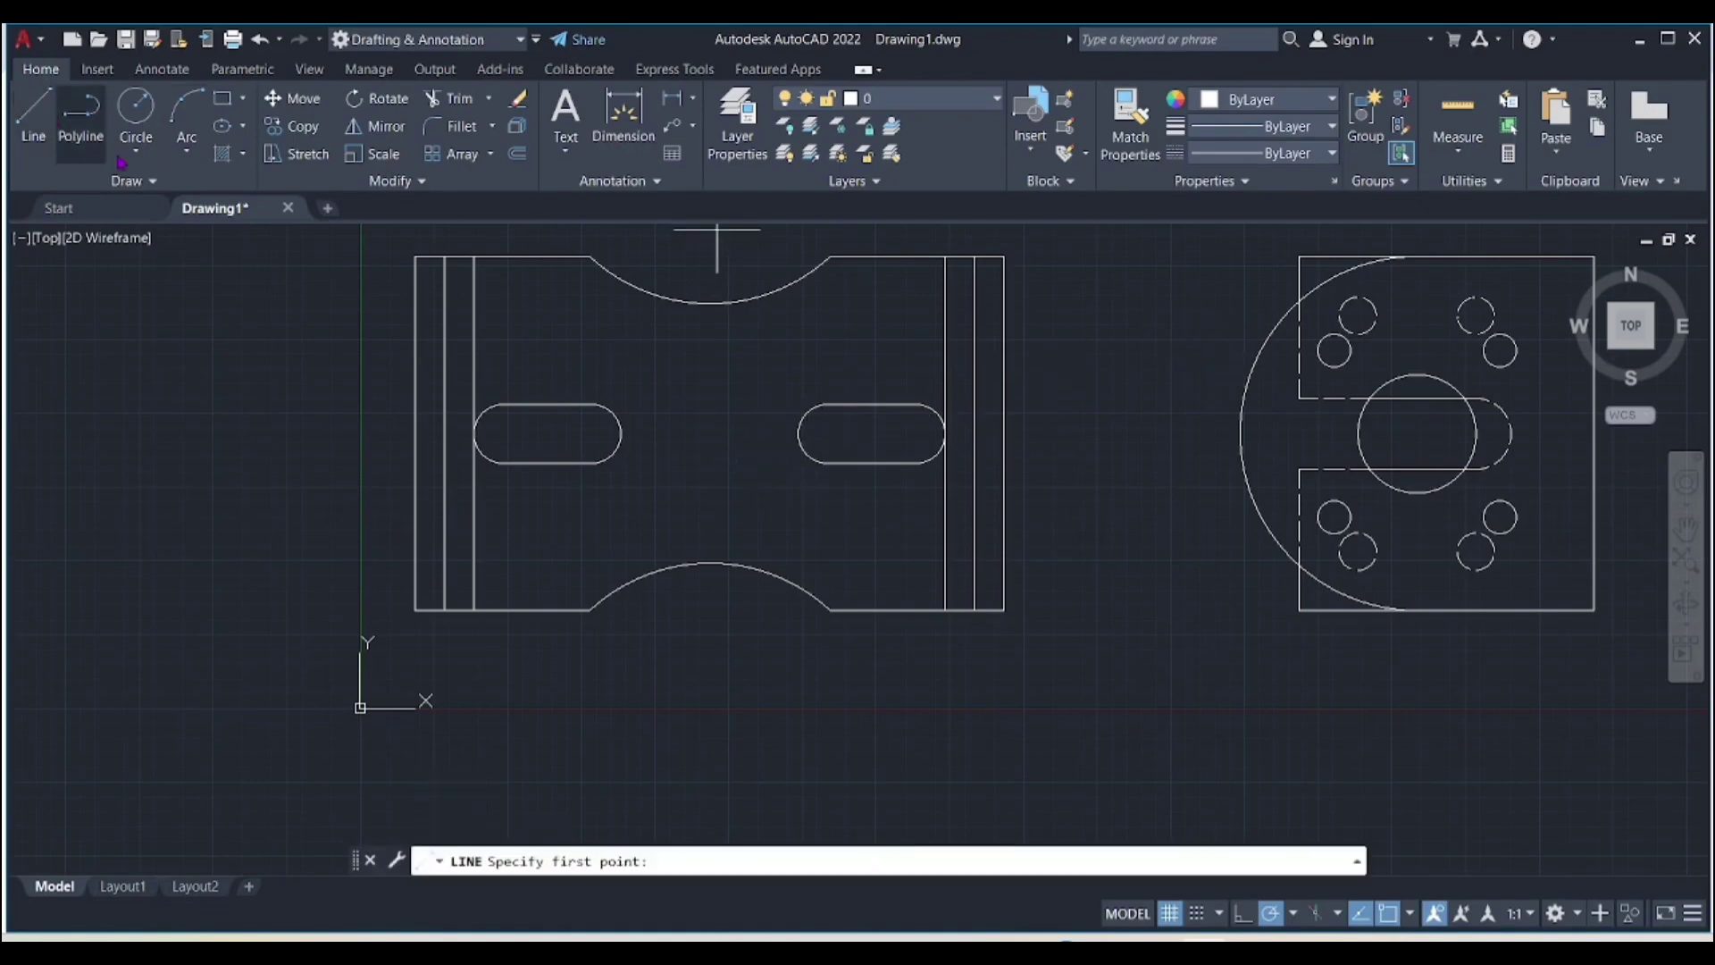
{"action": "left_click", "coordinate": [1359, 296]}
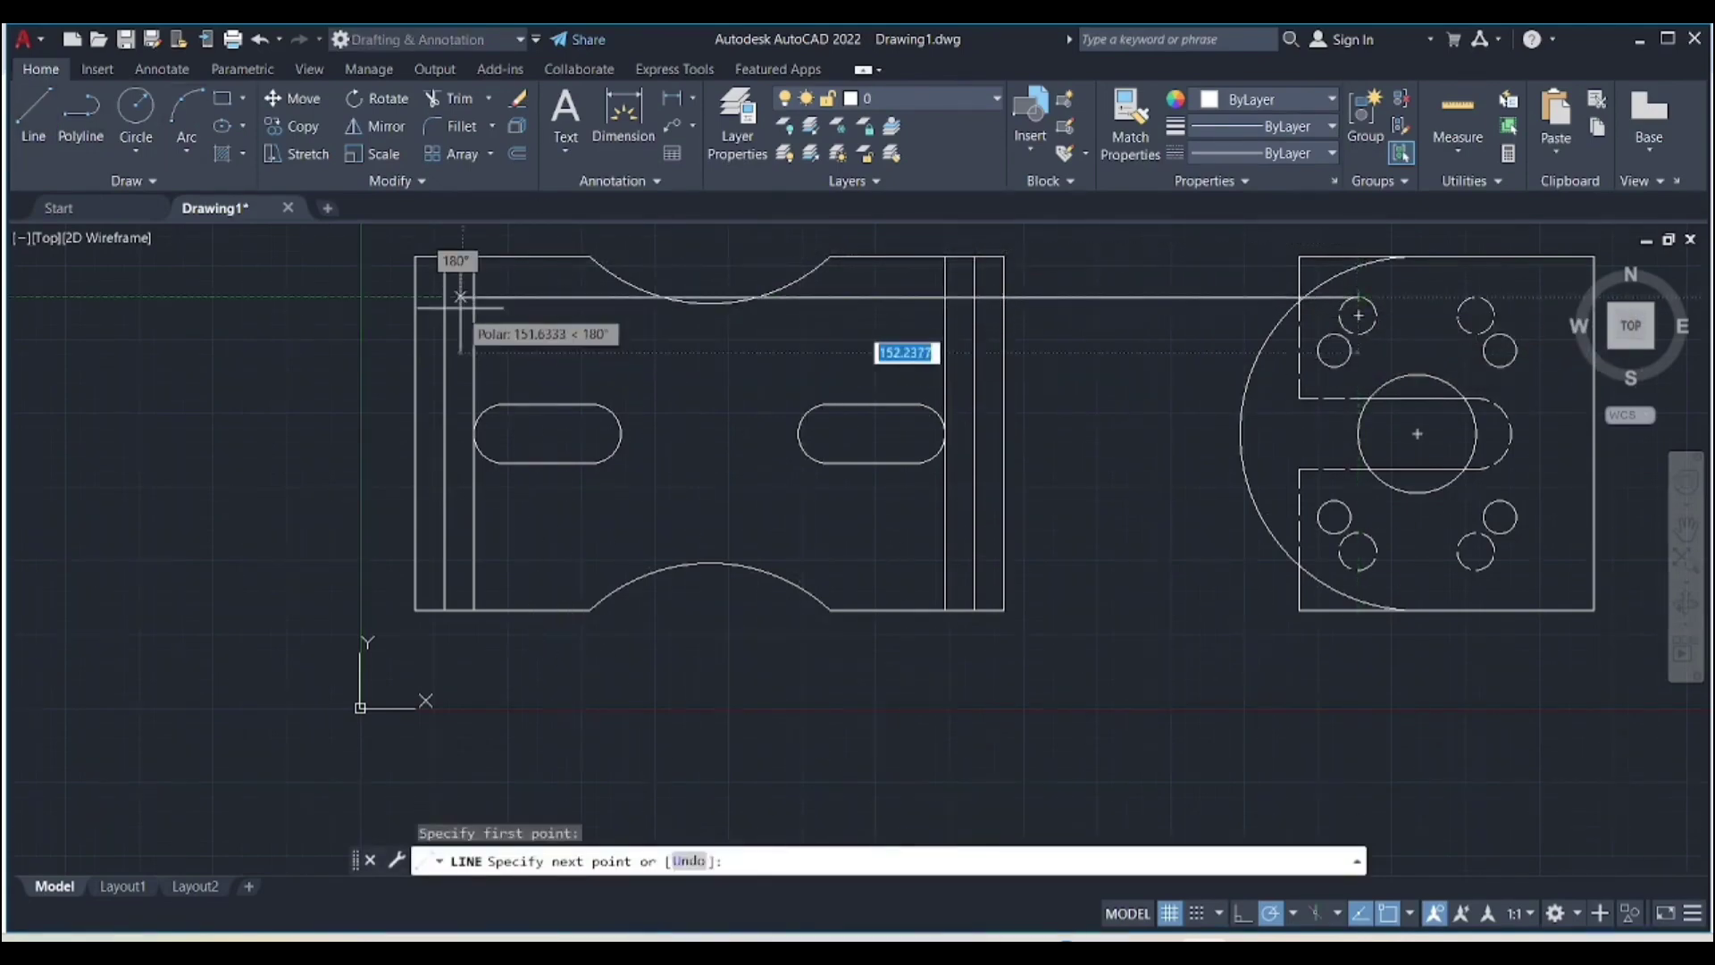
{"action": "left_click", "coordinate": [415, 296]}
{"action": "key", "text": "Return"}
{"action": "left_click", "coordinate": [1340, 296]}
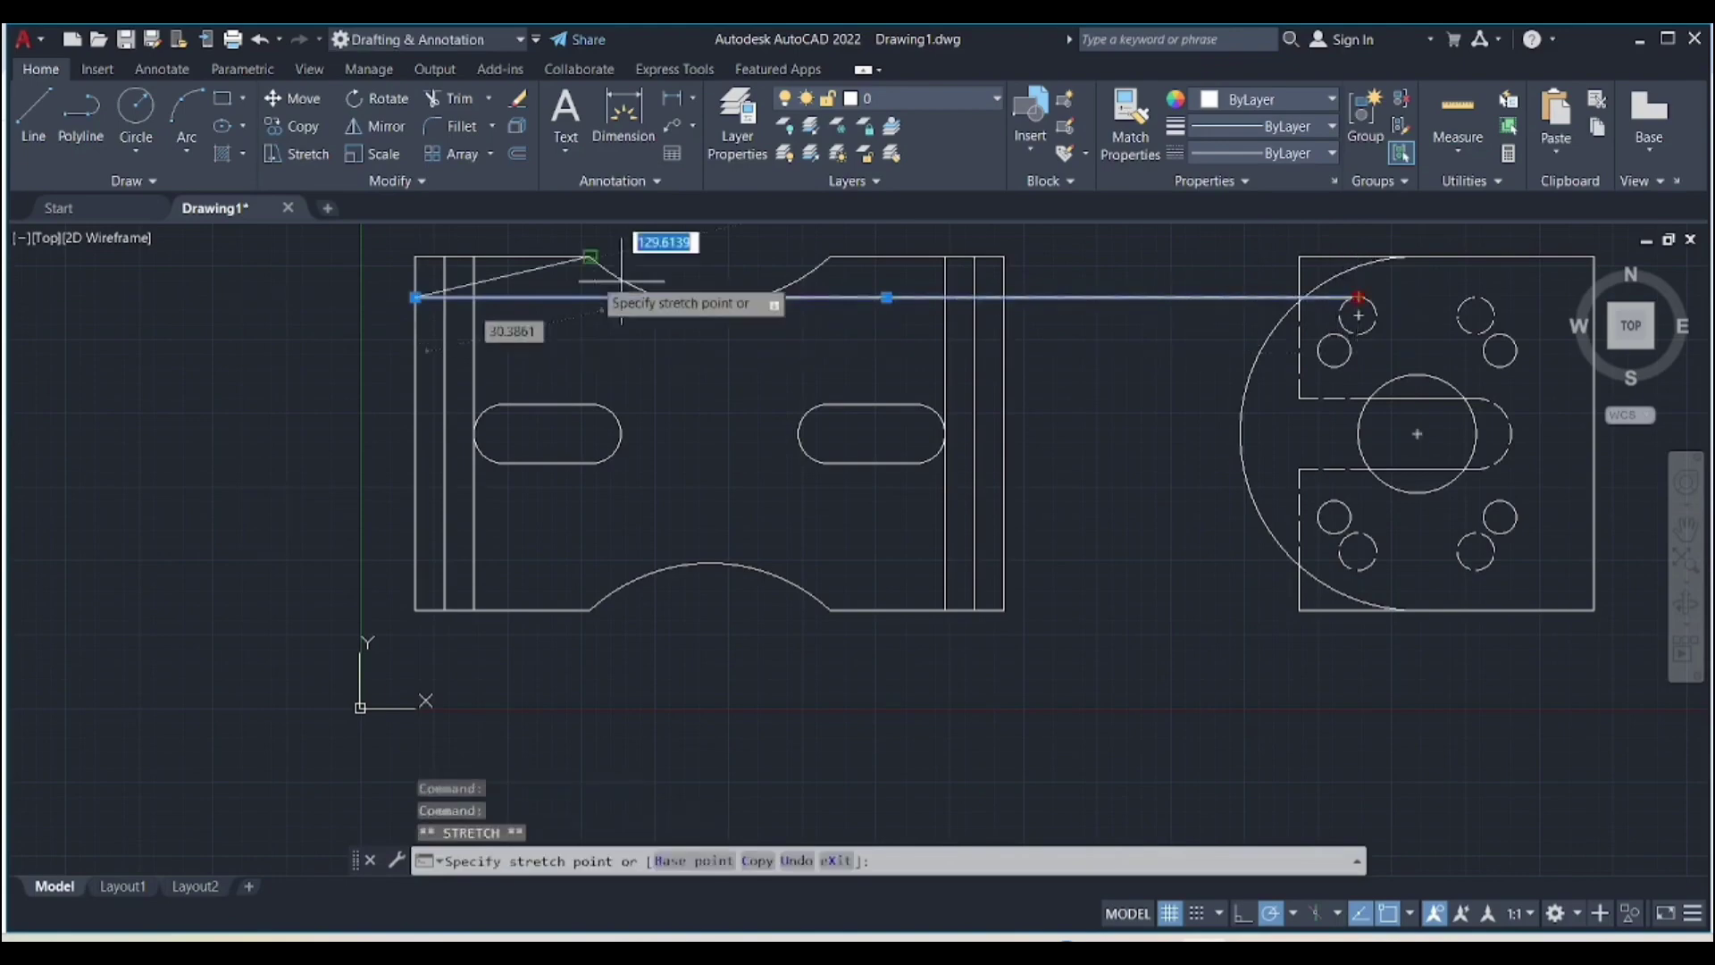
{"action": "left_click", "coordinate": [475, 299]}
{"action": "left_click", "coordinate": [33, 116]}
{"action": "left_click", "coordinate": [415, 296]}
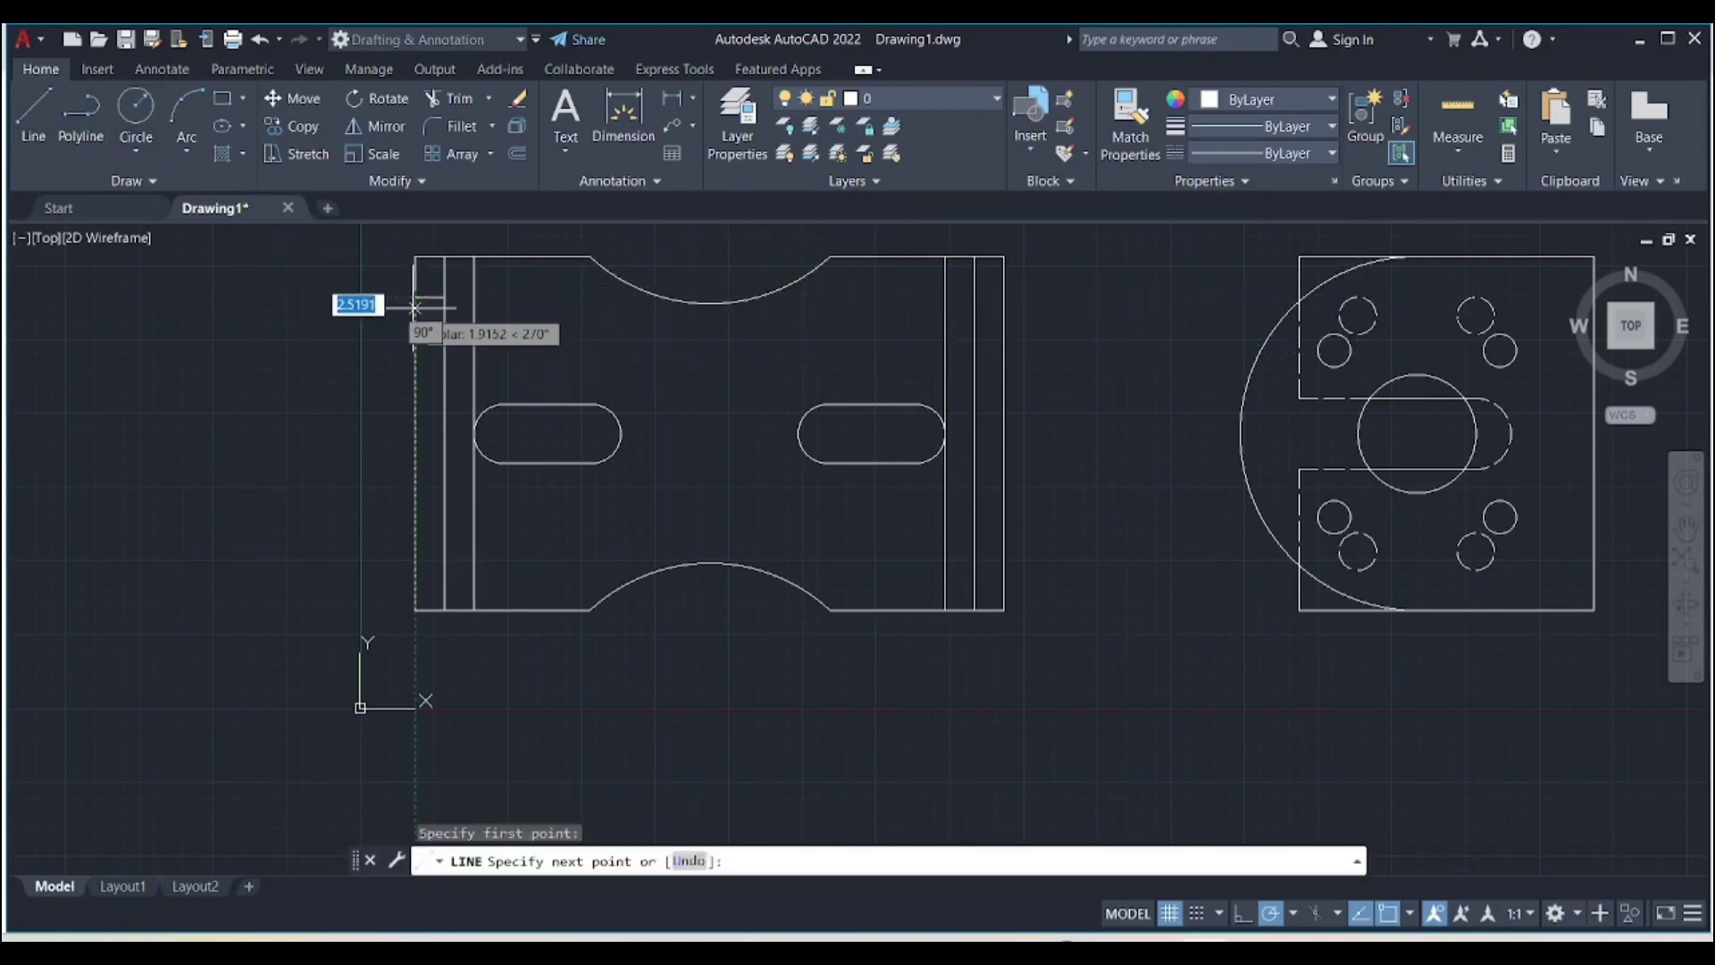
{"action": "key", "text": "Return"}
{"action": "left_click", "coordinate": [444, 333]}
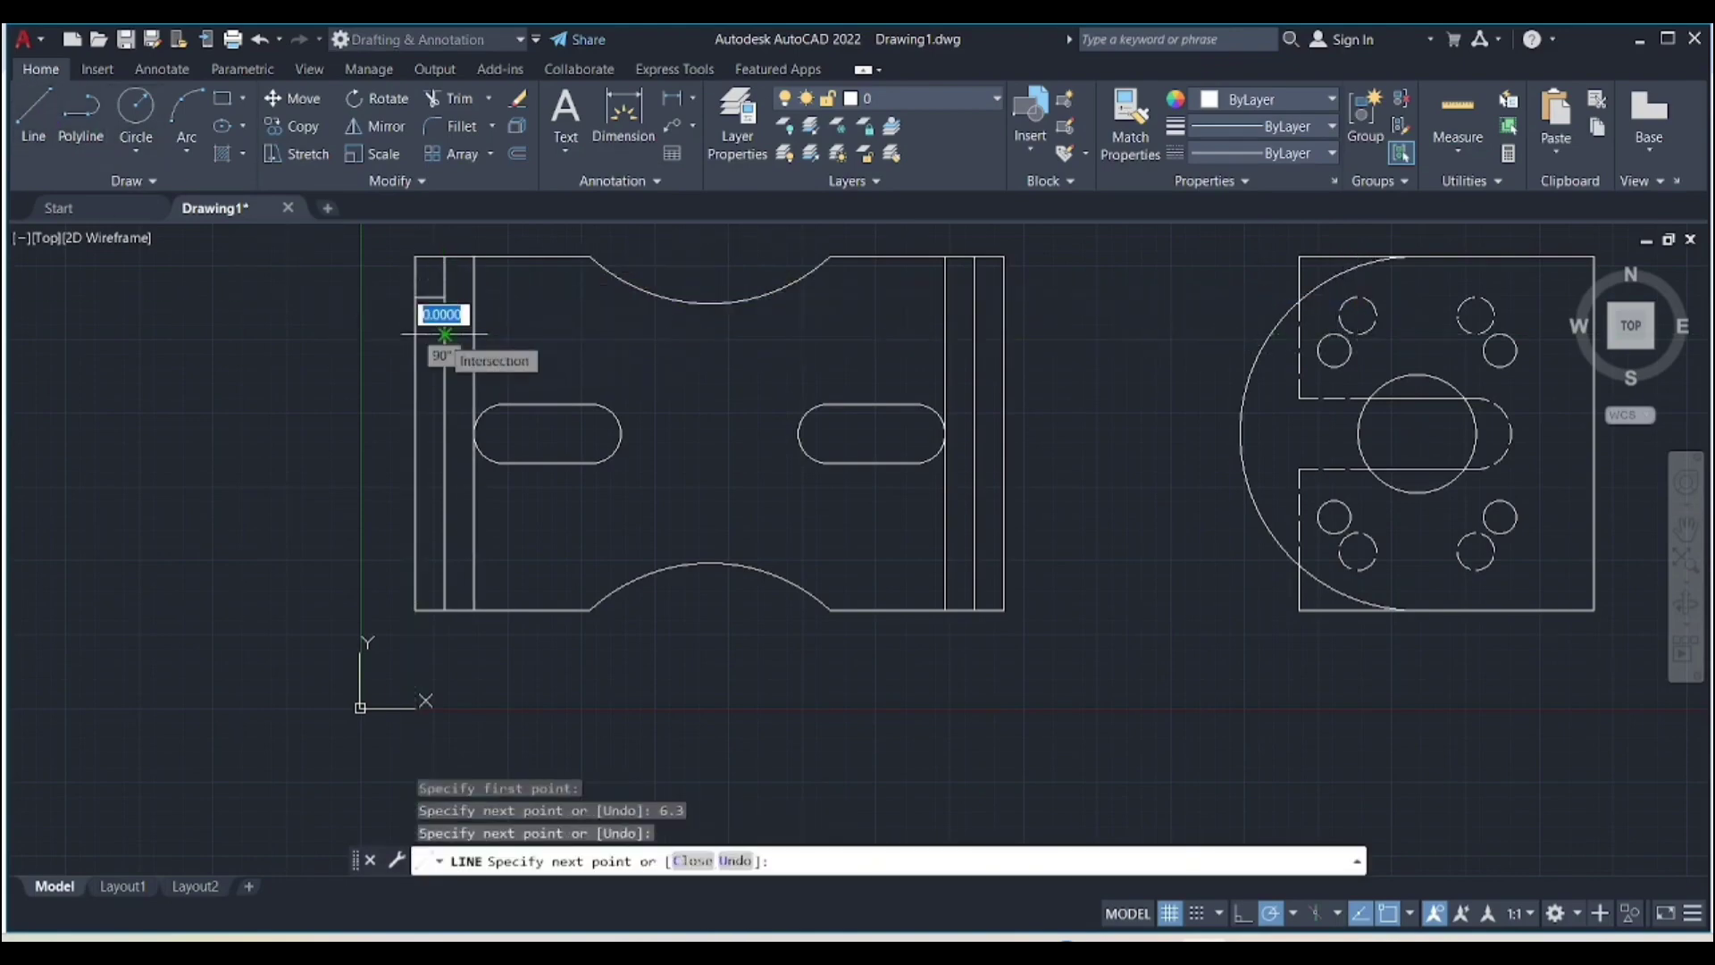
{"action": "key", "text": "Escape"}
Start a line offset 12, then project a line from the small circle to the left view
{"action": "key", "text": "Return"}
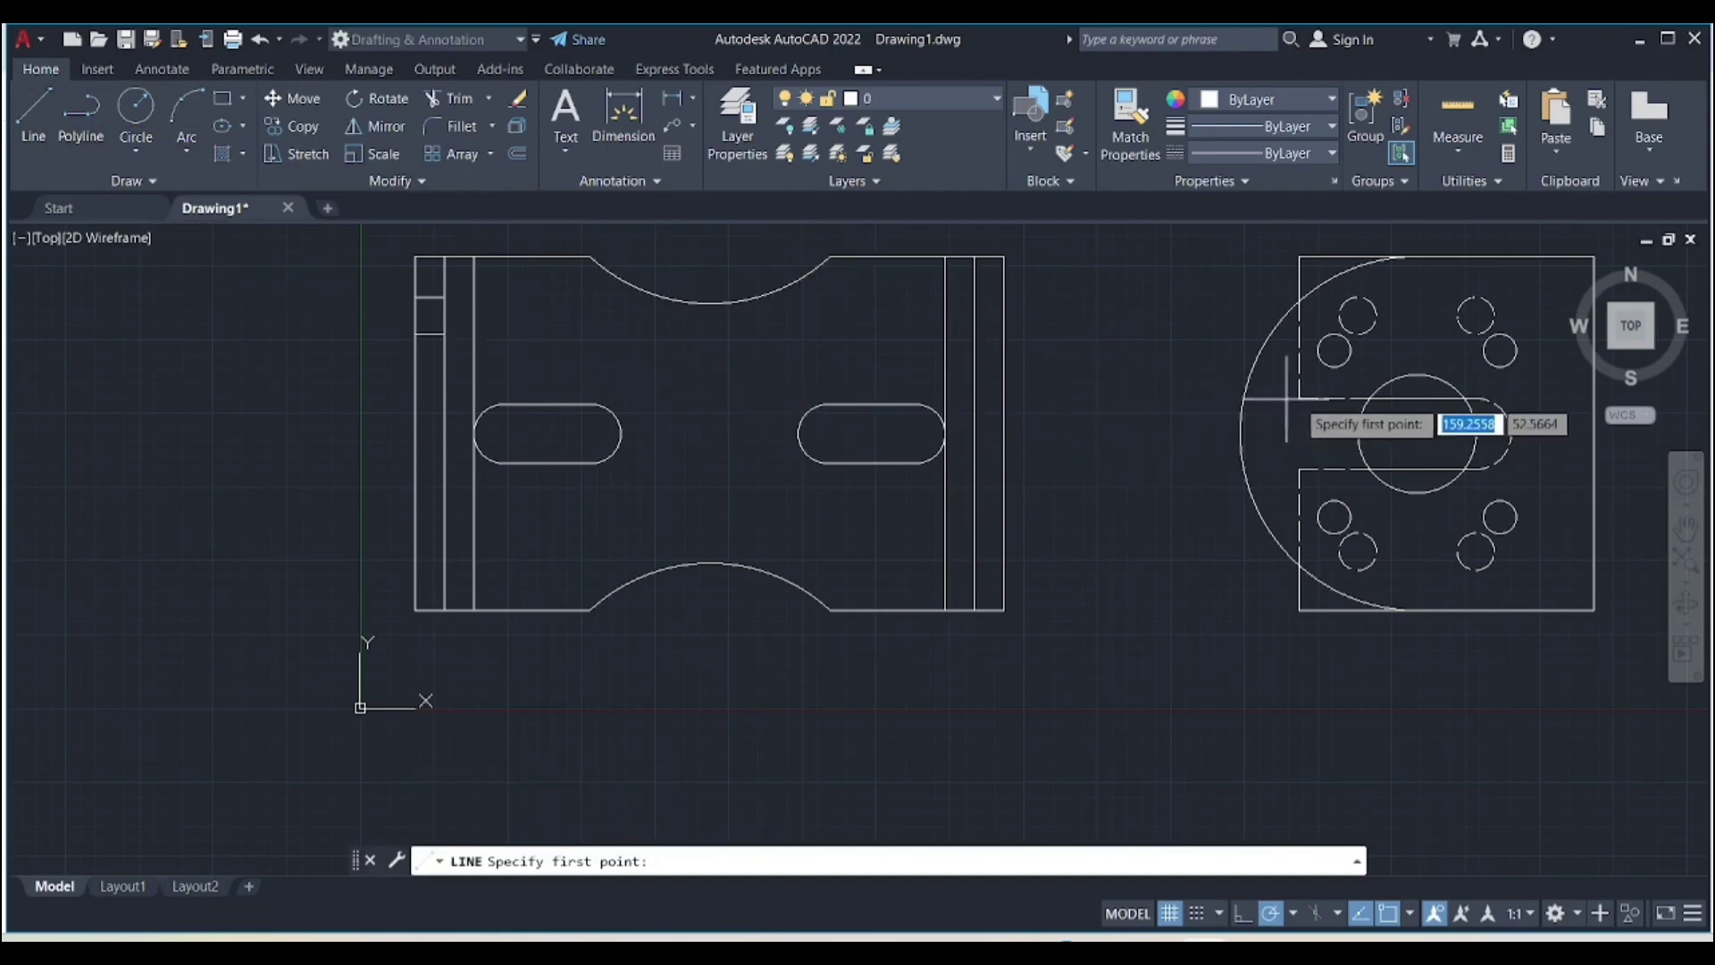
{"action": "left_click", "coordinate": [416, 393]}
{"action": "key", "text": "Escape"}
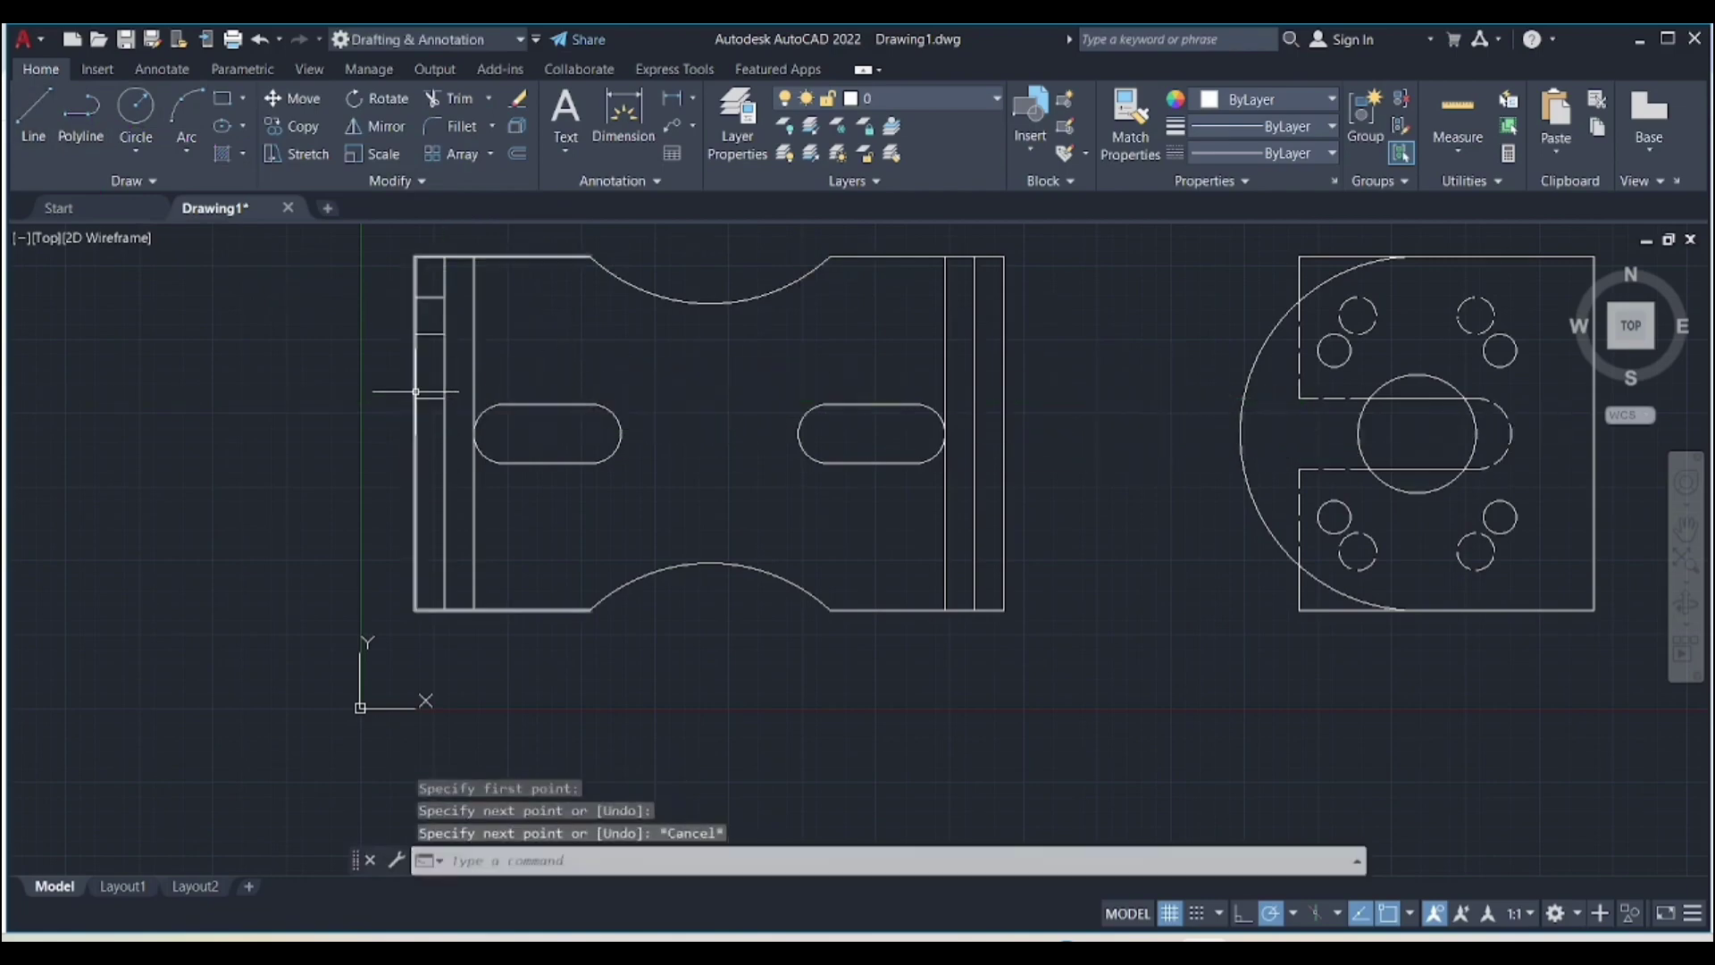
{"action": "key", "text": "Return"}
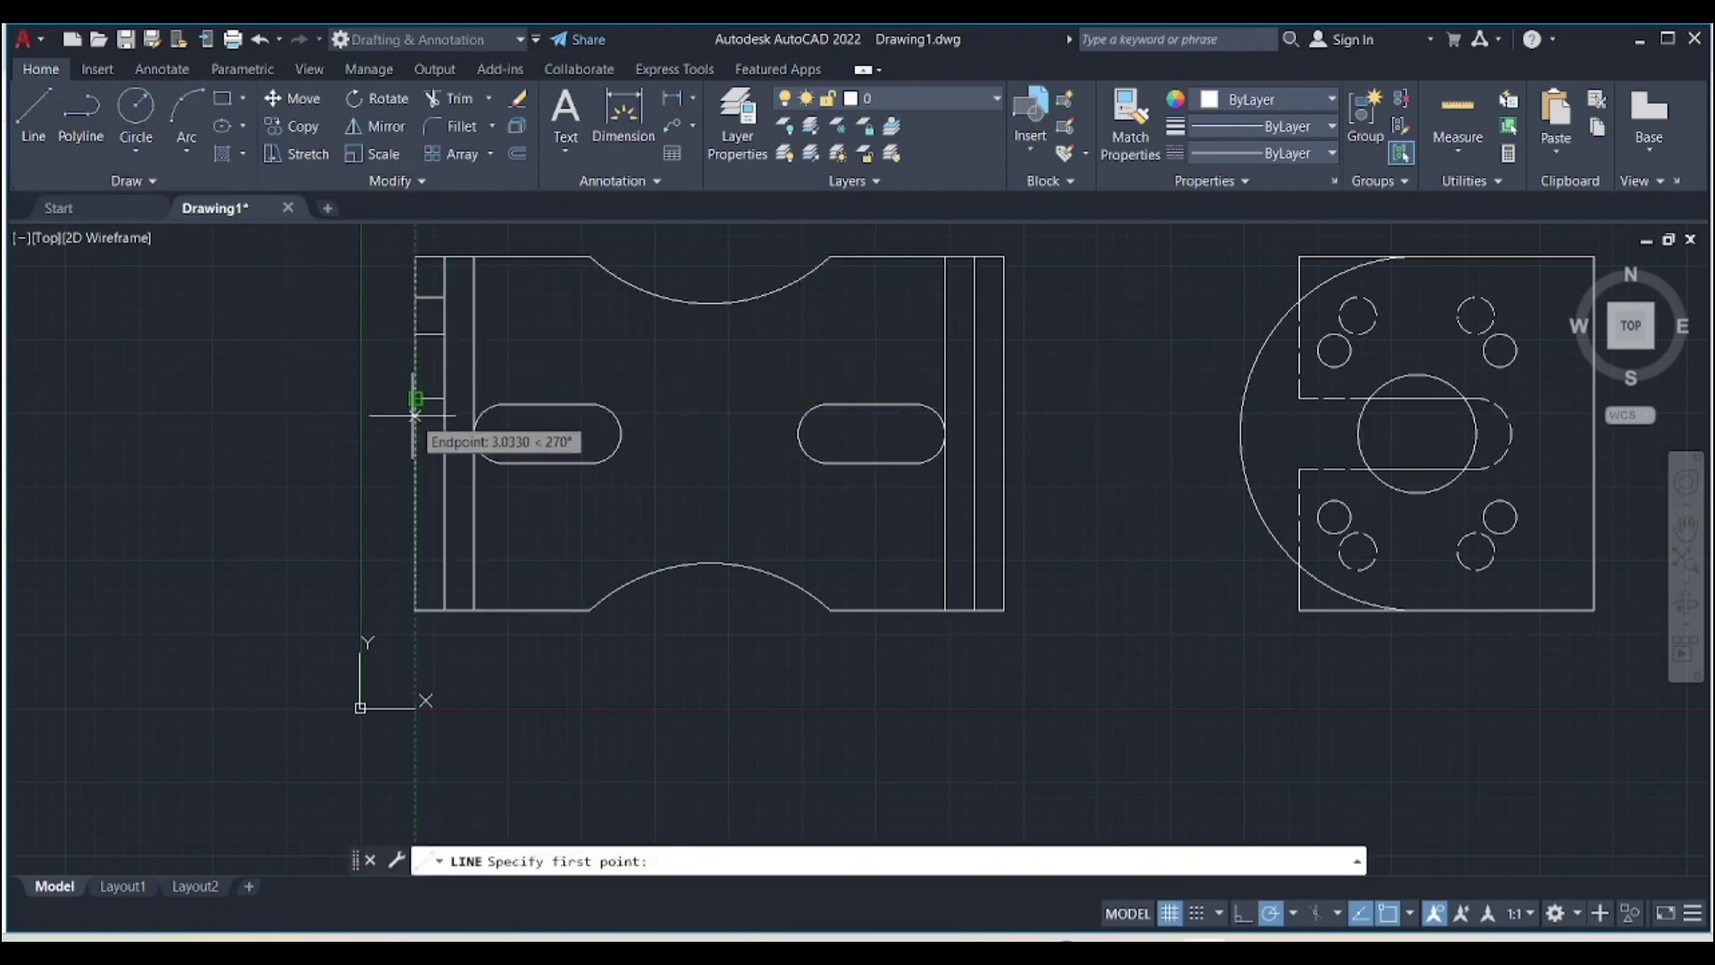
{"action": "type", "text": "12"}
{"action": "key", "text": "Return"}
{"action": "key", "text": "Escape"}
{"action": "key", "text": "Return"}
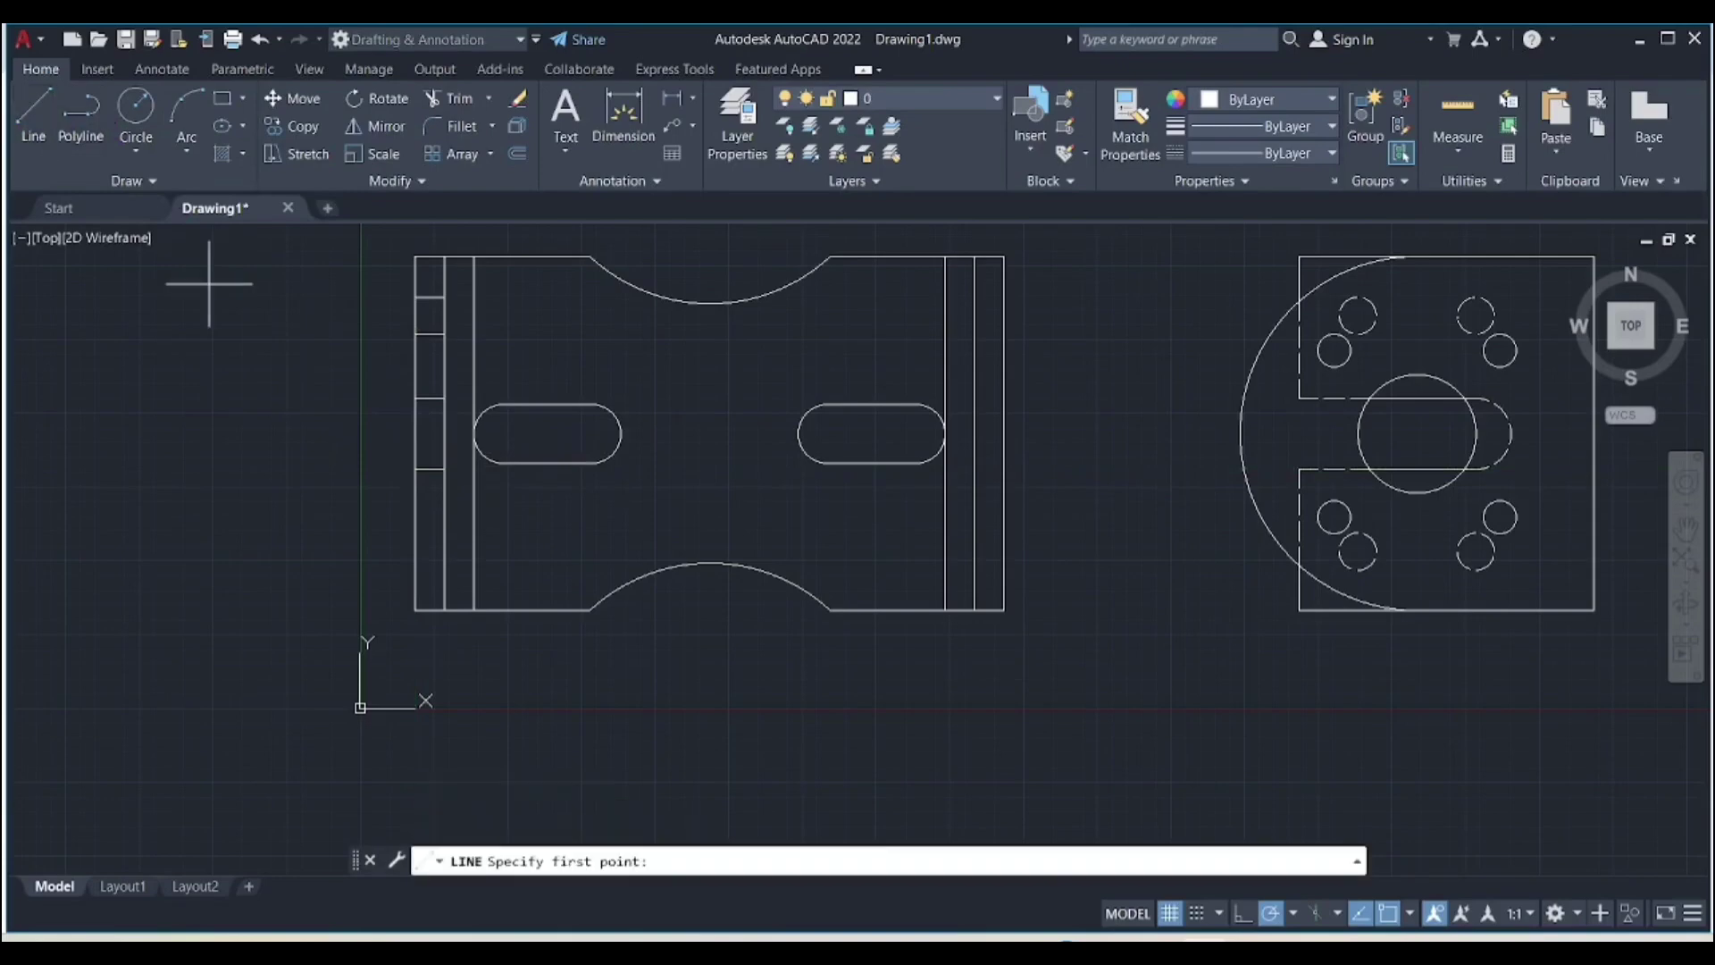
{"action": "left_click", "coordinate": [1358, 547]}
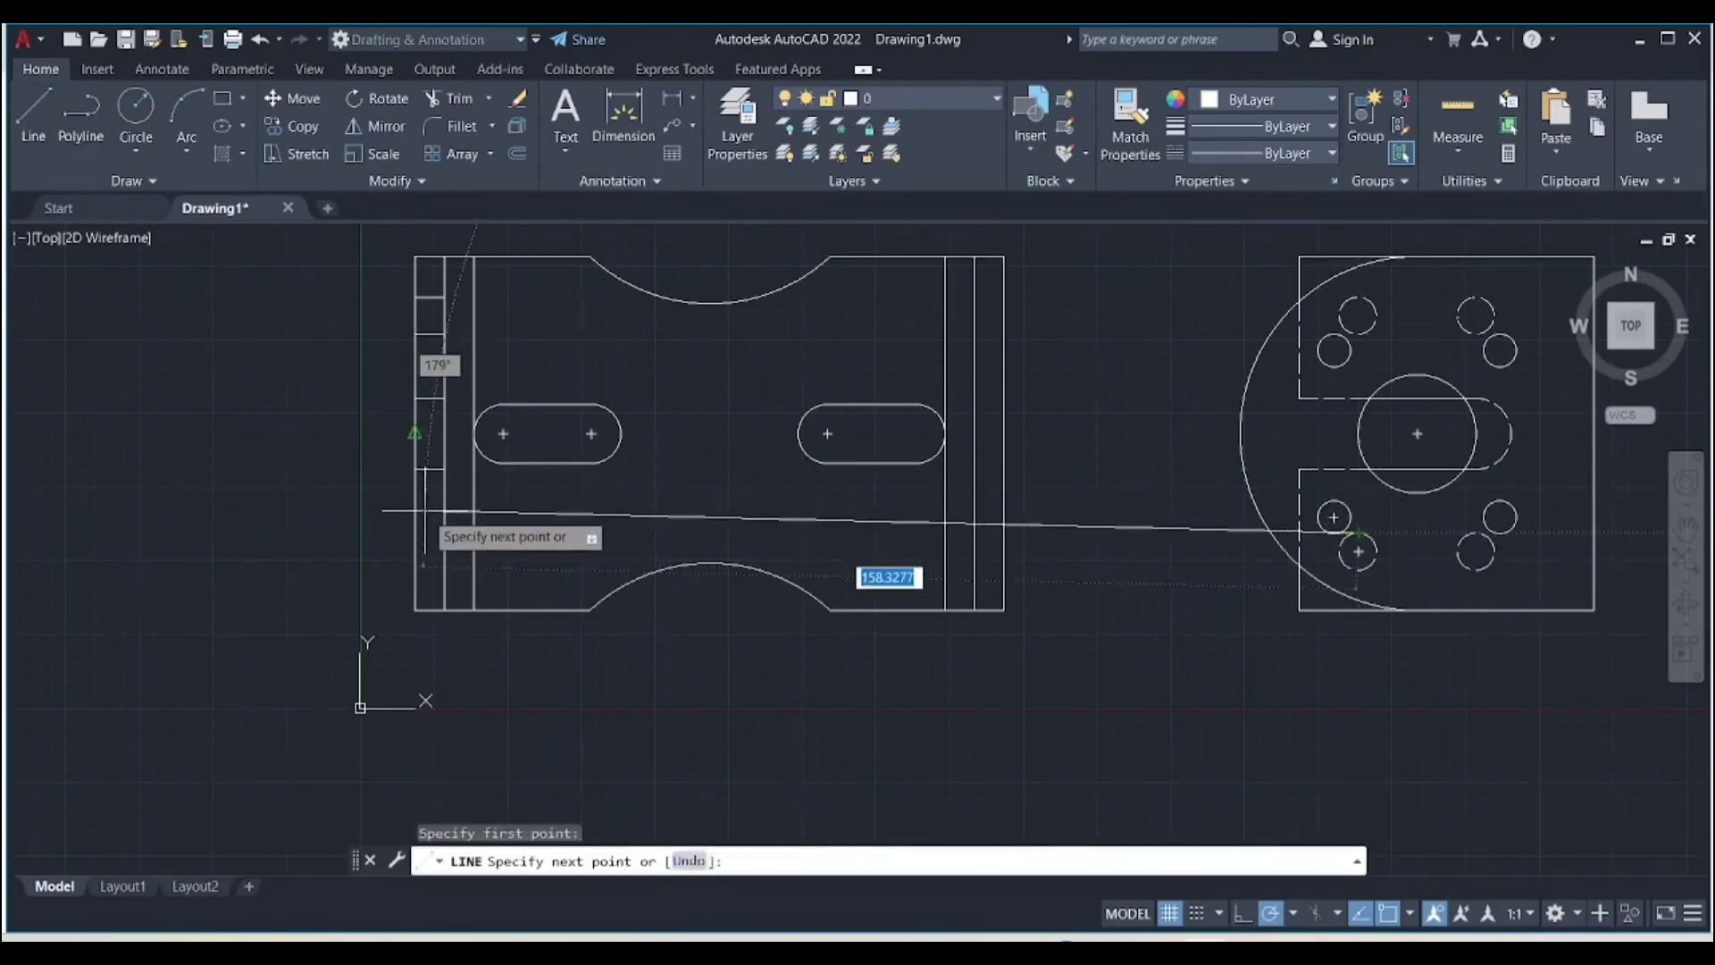
{"action": "left_click", "coordinate": [415, 533]}
{"action": "key", "text": "Escape"}
Remove the temporary projection line and try a line offset 6.3
{"action": "left_click", "coordinate": [1191, 533]}
{"action": "left_click", "coordinate": [1358, 533]}
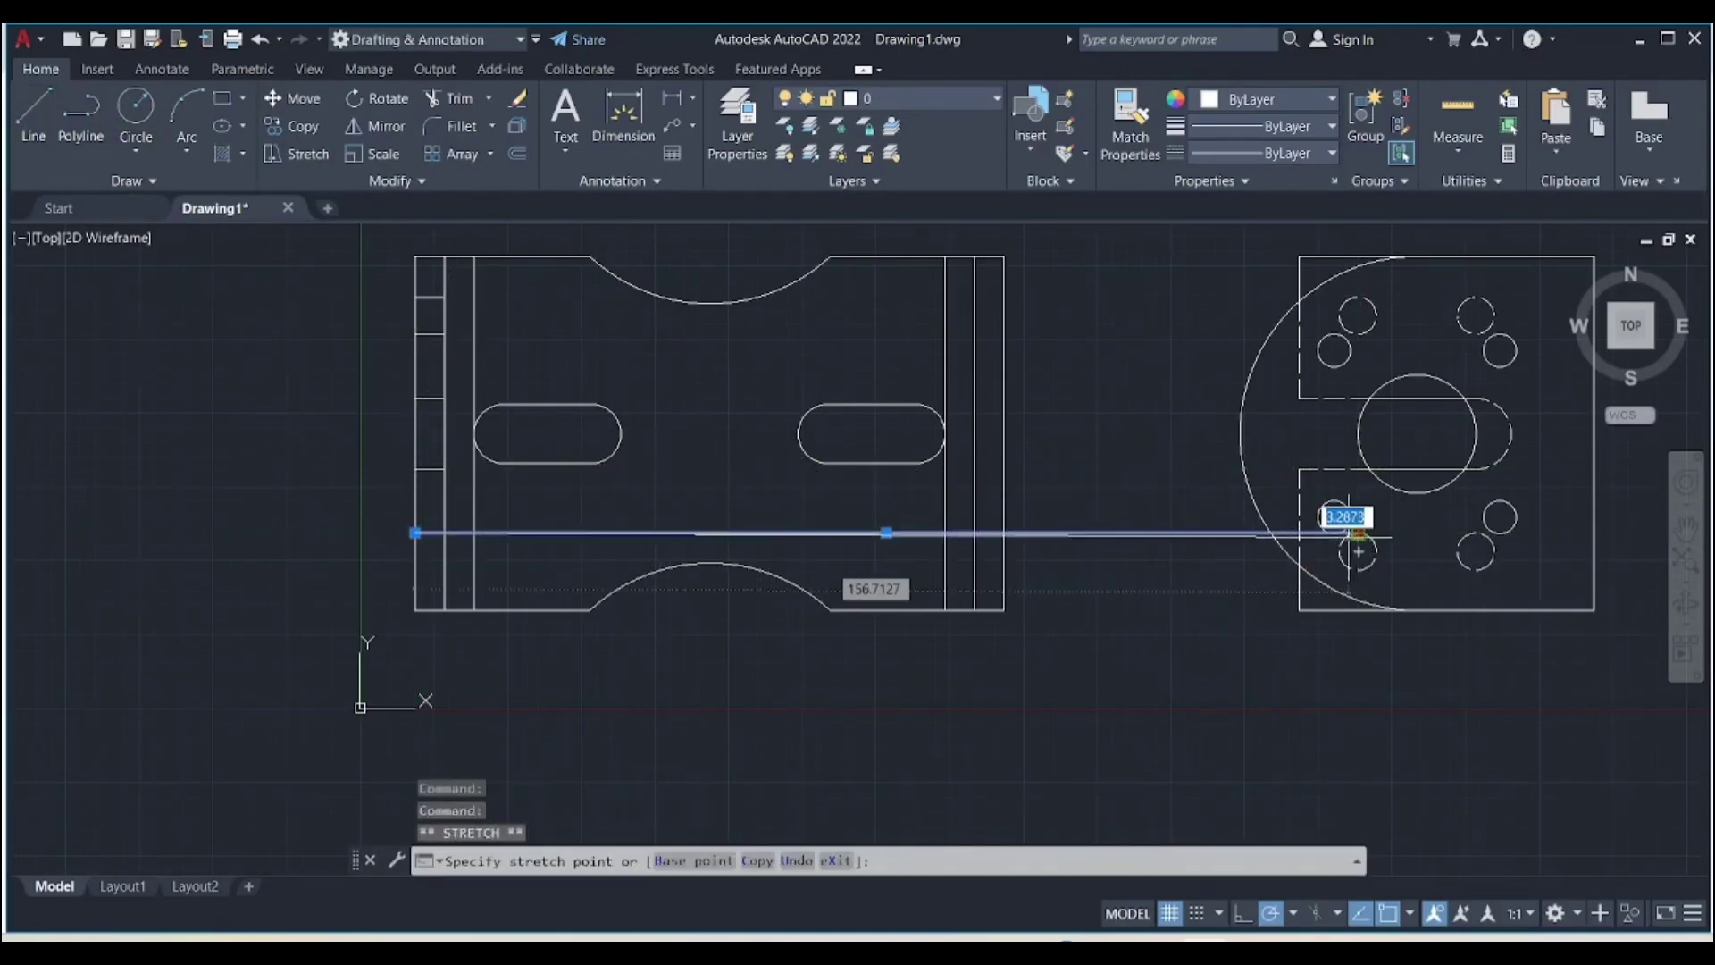
{"action": "left_click", "coordinate": [416, 533]}
{"action": "key", "text": "Return"}
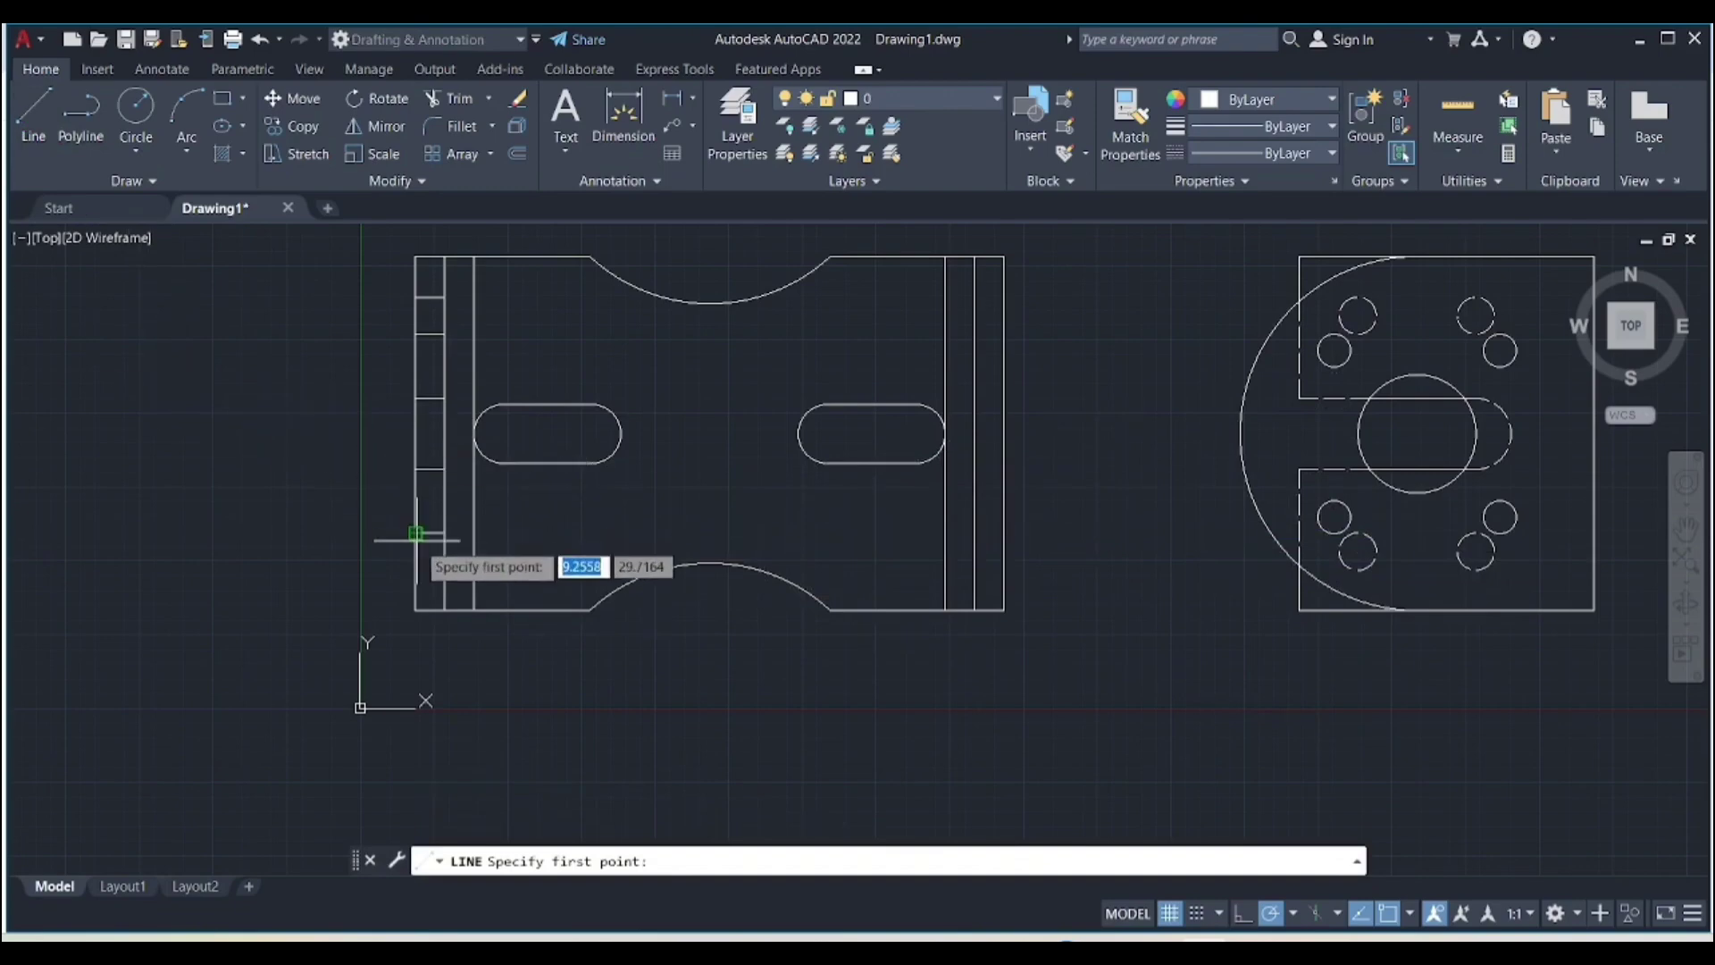
{"action": "key", "text": "Return"}
{"action": "key", "text": "Escape"}
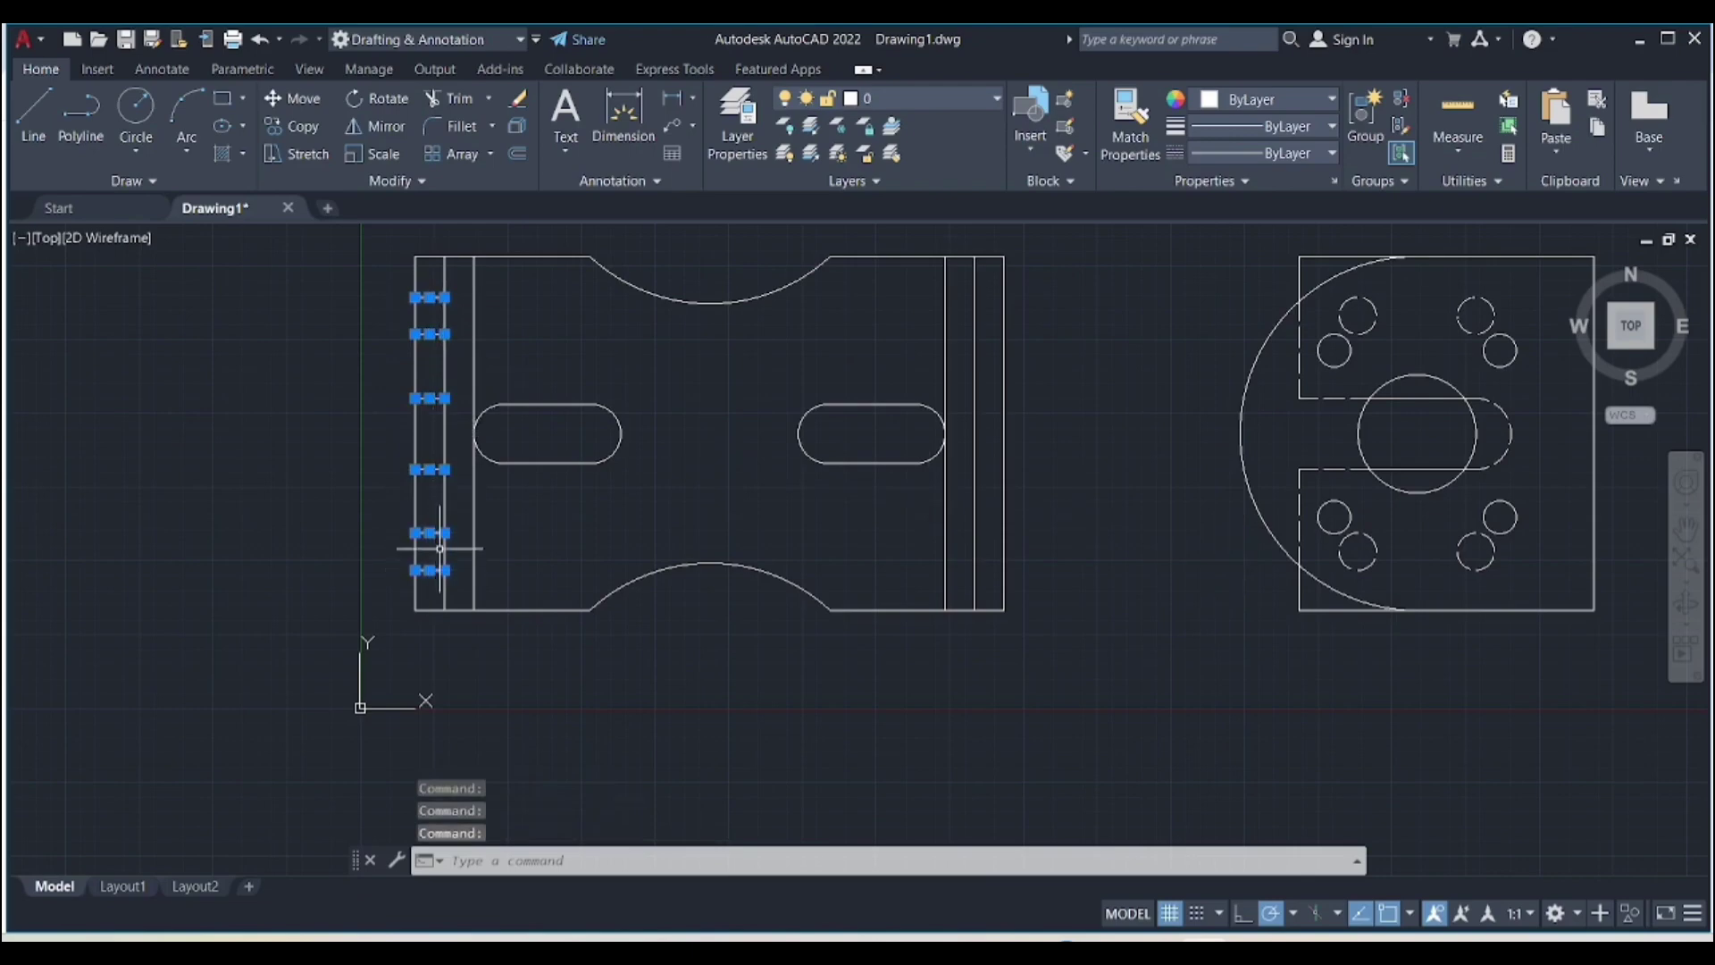
Make the six short left-strip cross lines dashed in Properties
{"action": "right_click", "coordinate": [622, 539]}
{"action": "left_click", "coordinate": [666, 888]}
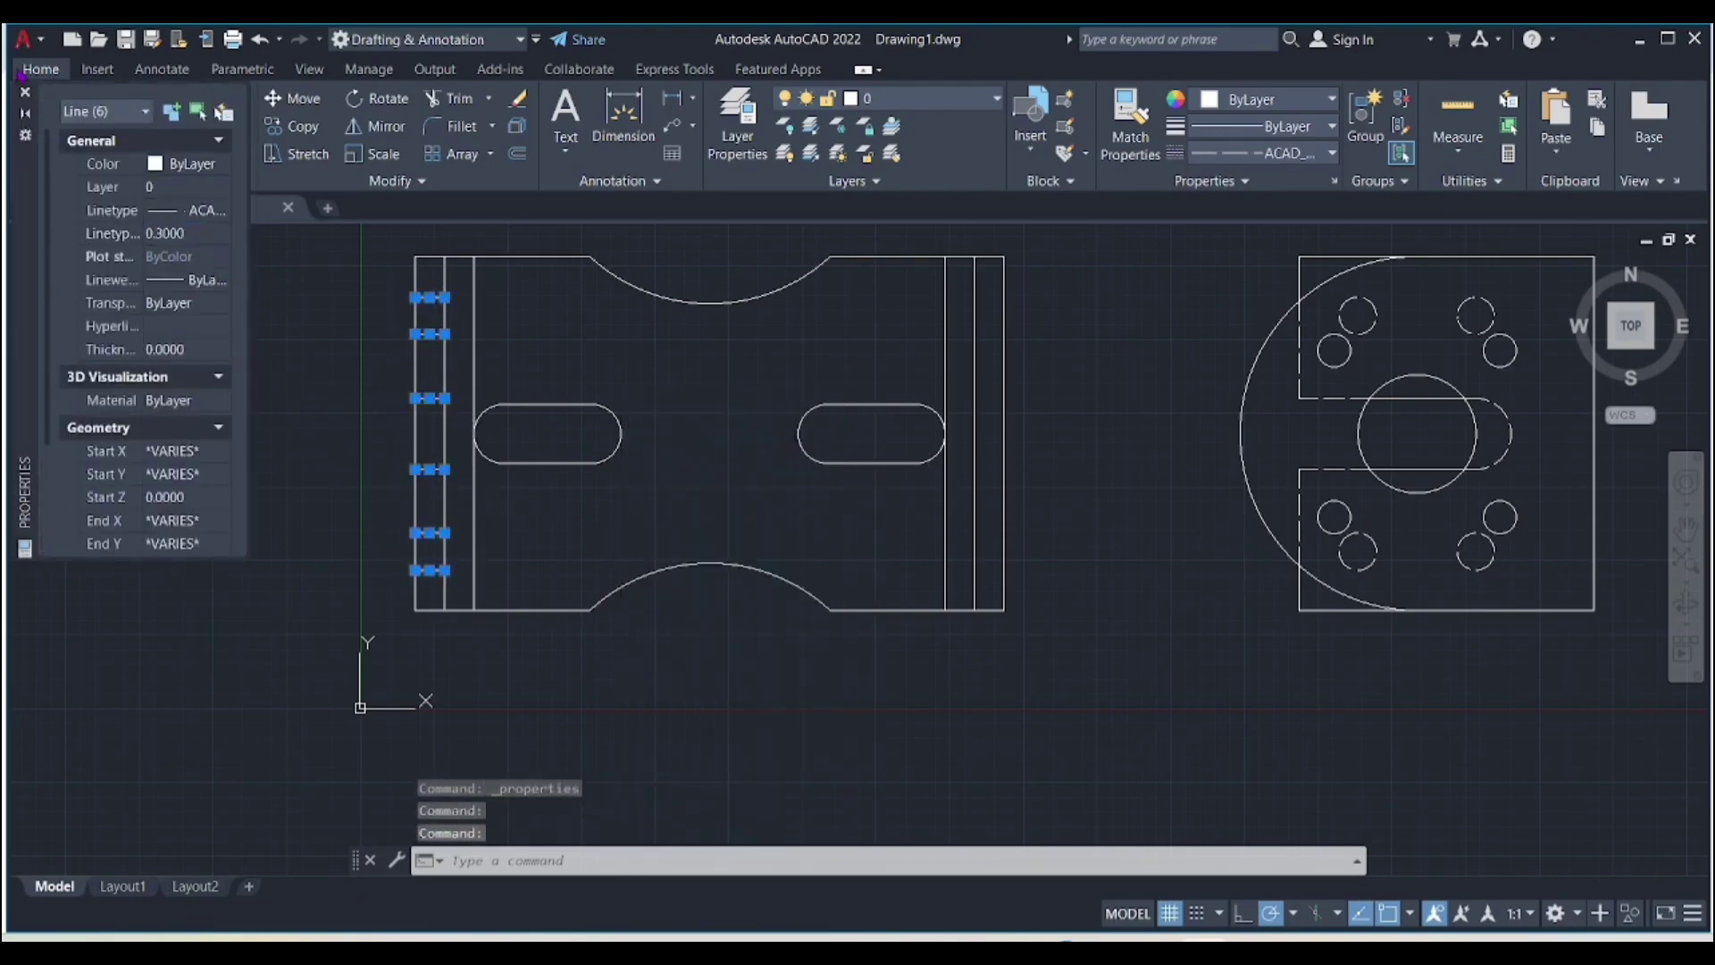
{"action": "left_click", "coordinate": [25, 92]}
{"action": "key", "text": "Escape"}
Project a line from the large circle across to the left view
{"action": "key", "text": "l"}
{"action": "key", "text": "Return"}
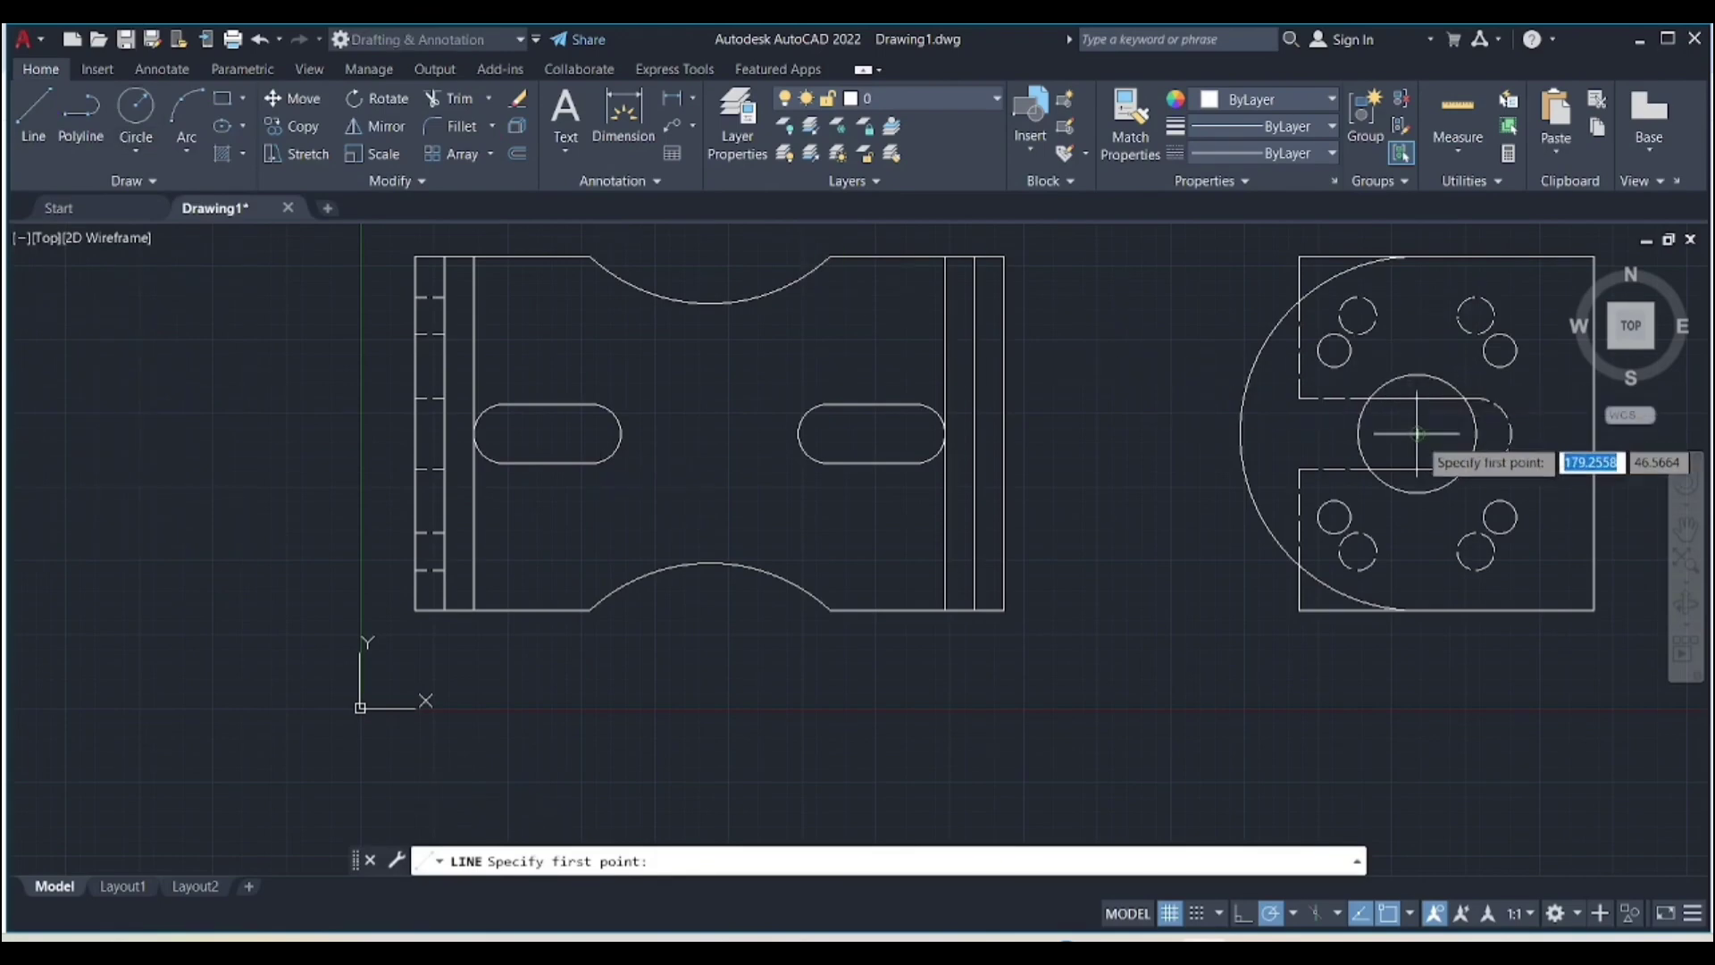
{"action": "left_click", "coordinate": [1418, 375]}
{"action": "left_click", "coordinate": [992, 376]}
{"action": "key", "text": "Escape"}
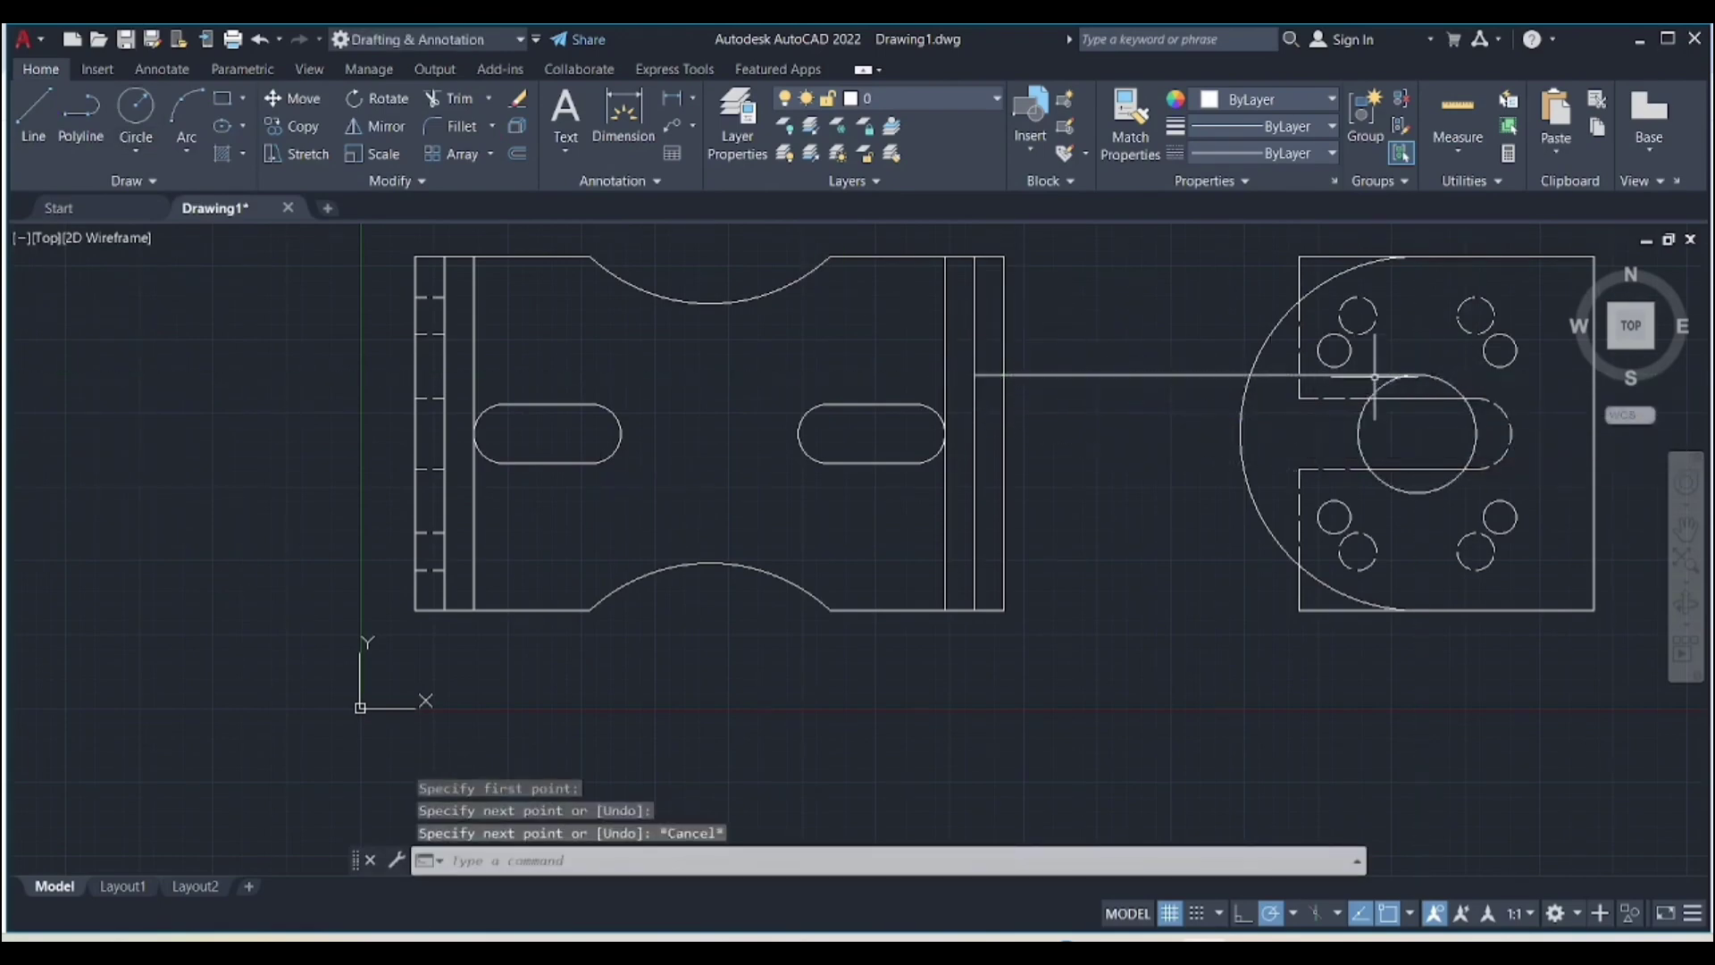
{"action": "left_click", "coordinate": [1416, 375]}
{"action": "key", "text": "Escape"}
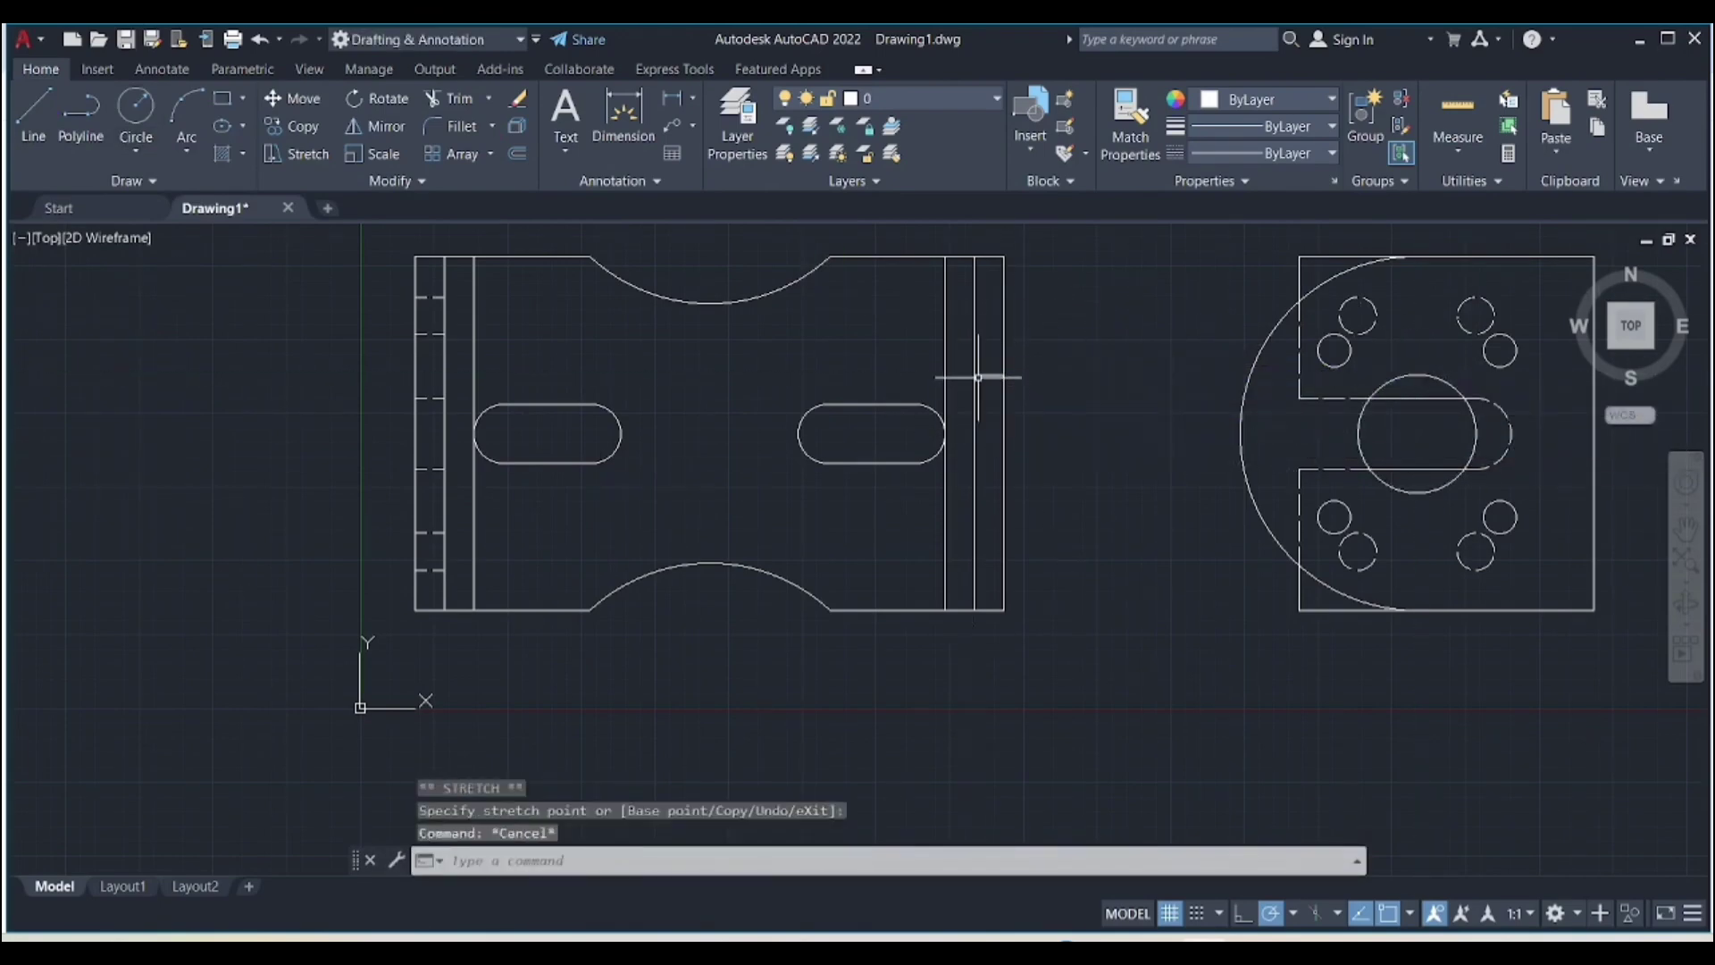
Draw a short line offset 20 with a 5-unit horizontal segment
{"action": "key", "text": "l"}
{"action": "key", "text": "Return"}
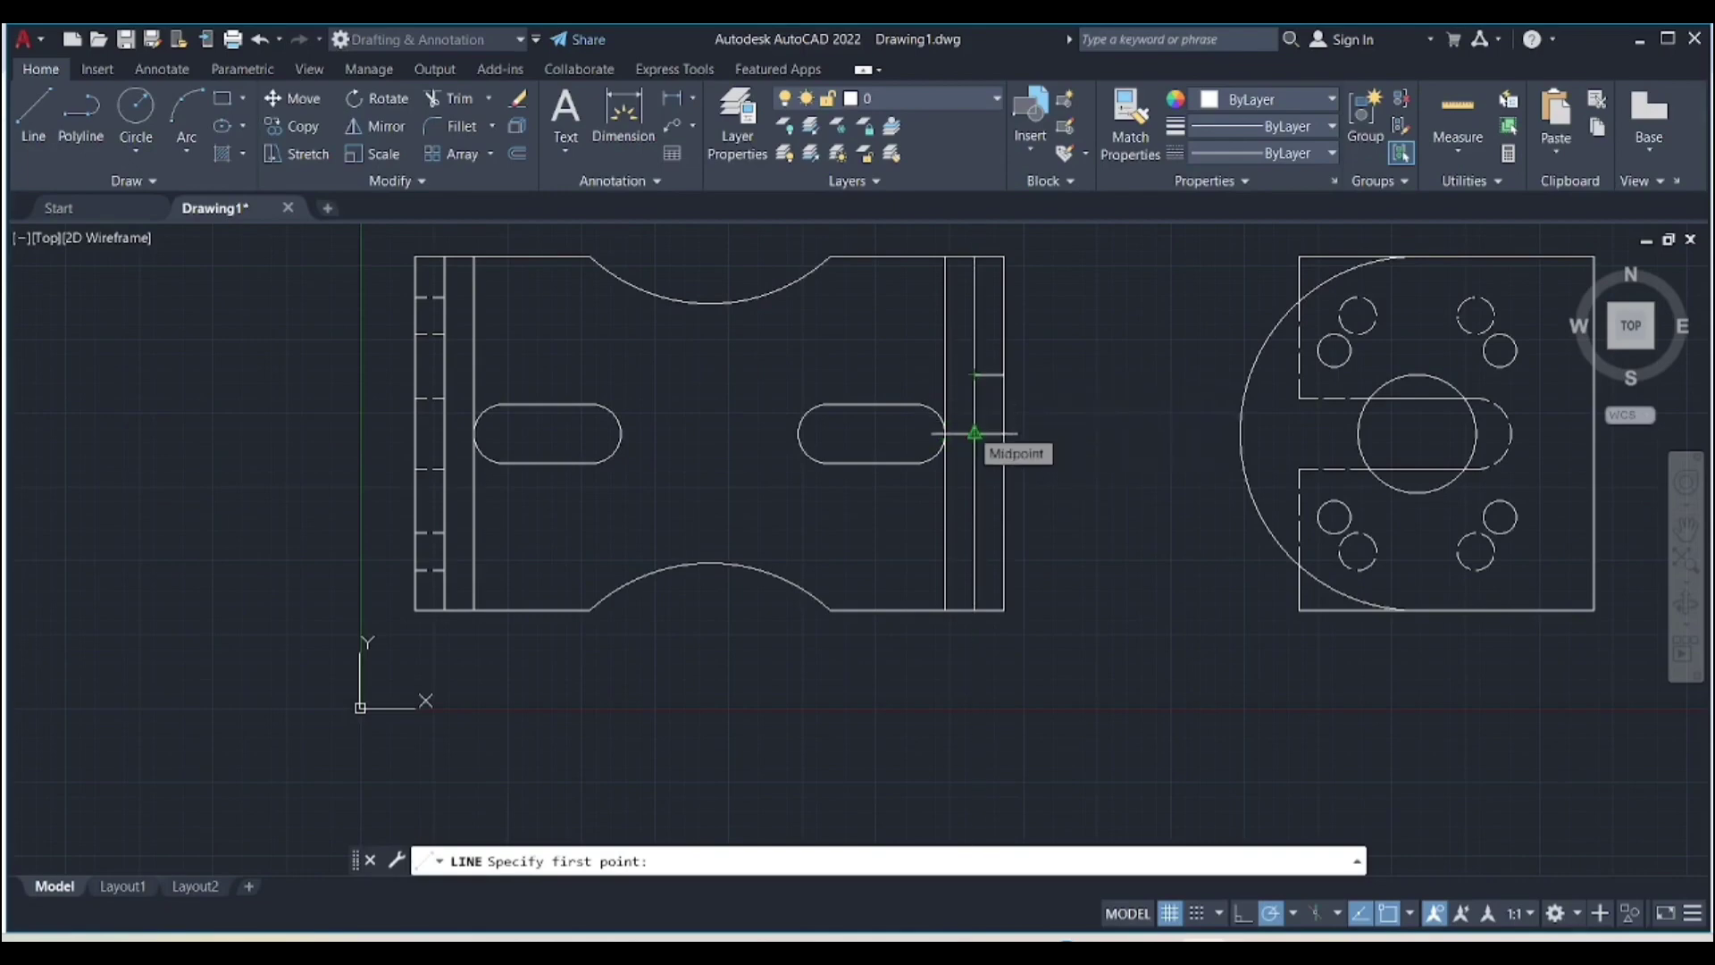
{"action": "type", "text": "0"}
{"action": "key", "text": "Return"}
{"action": "key", "text": "Escape"}
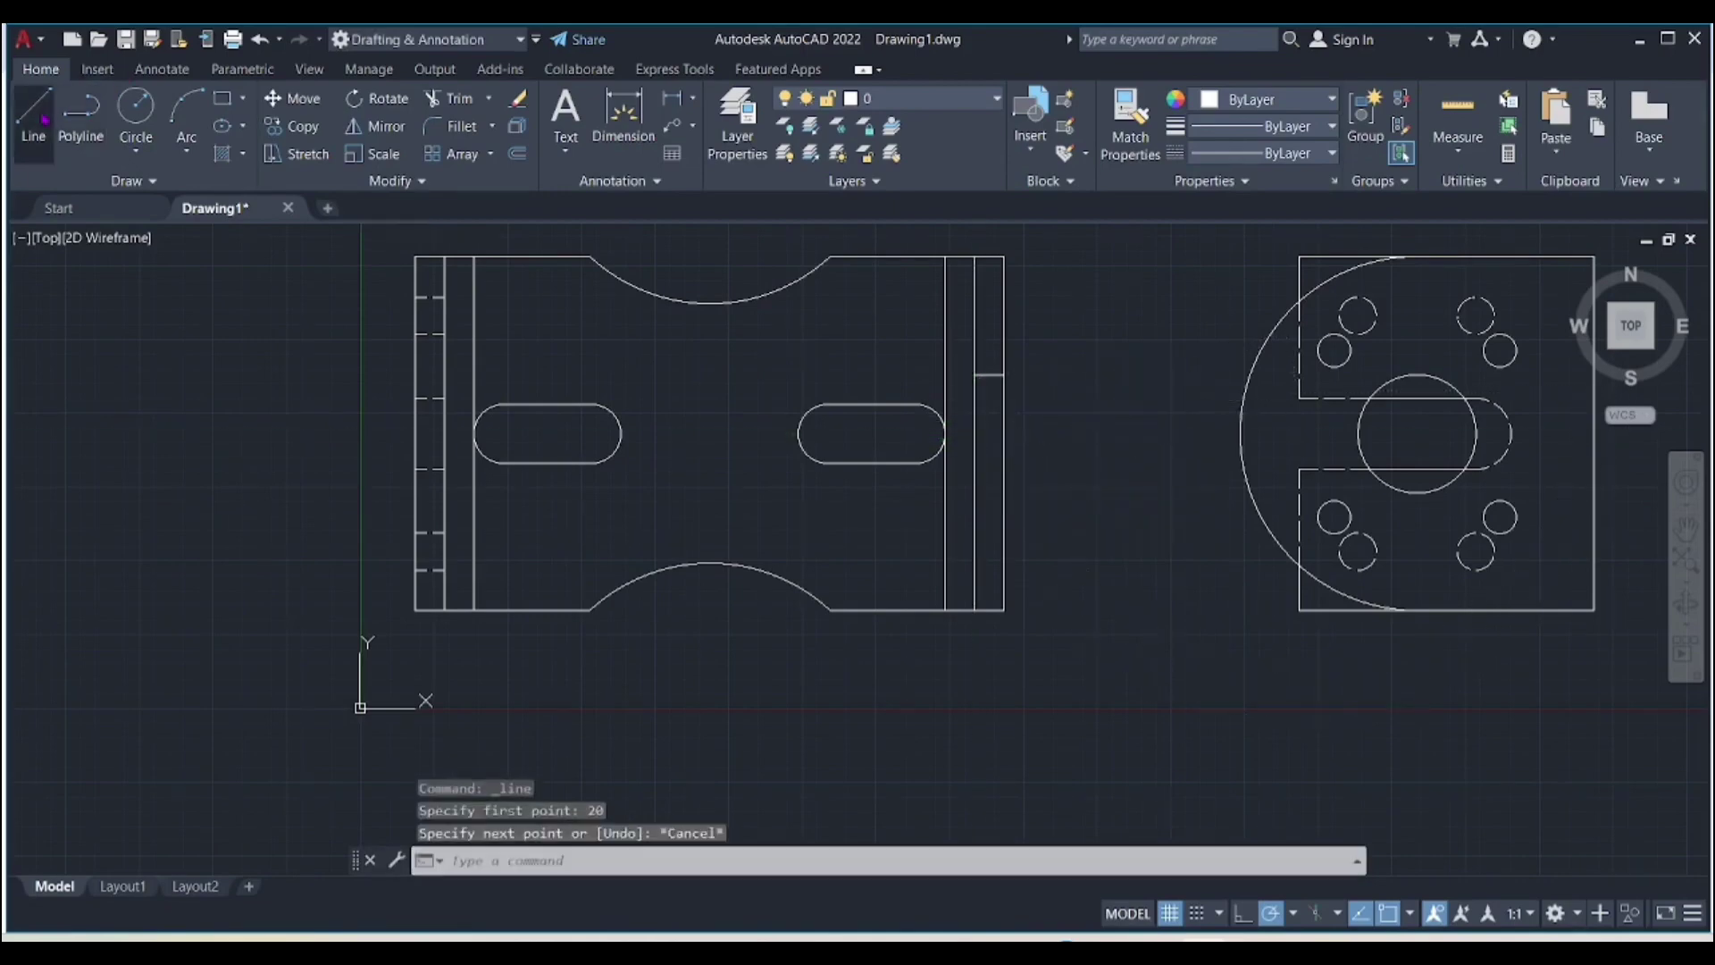
{"action": "key", "text": "Return"}
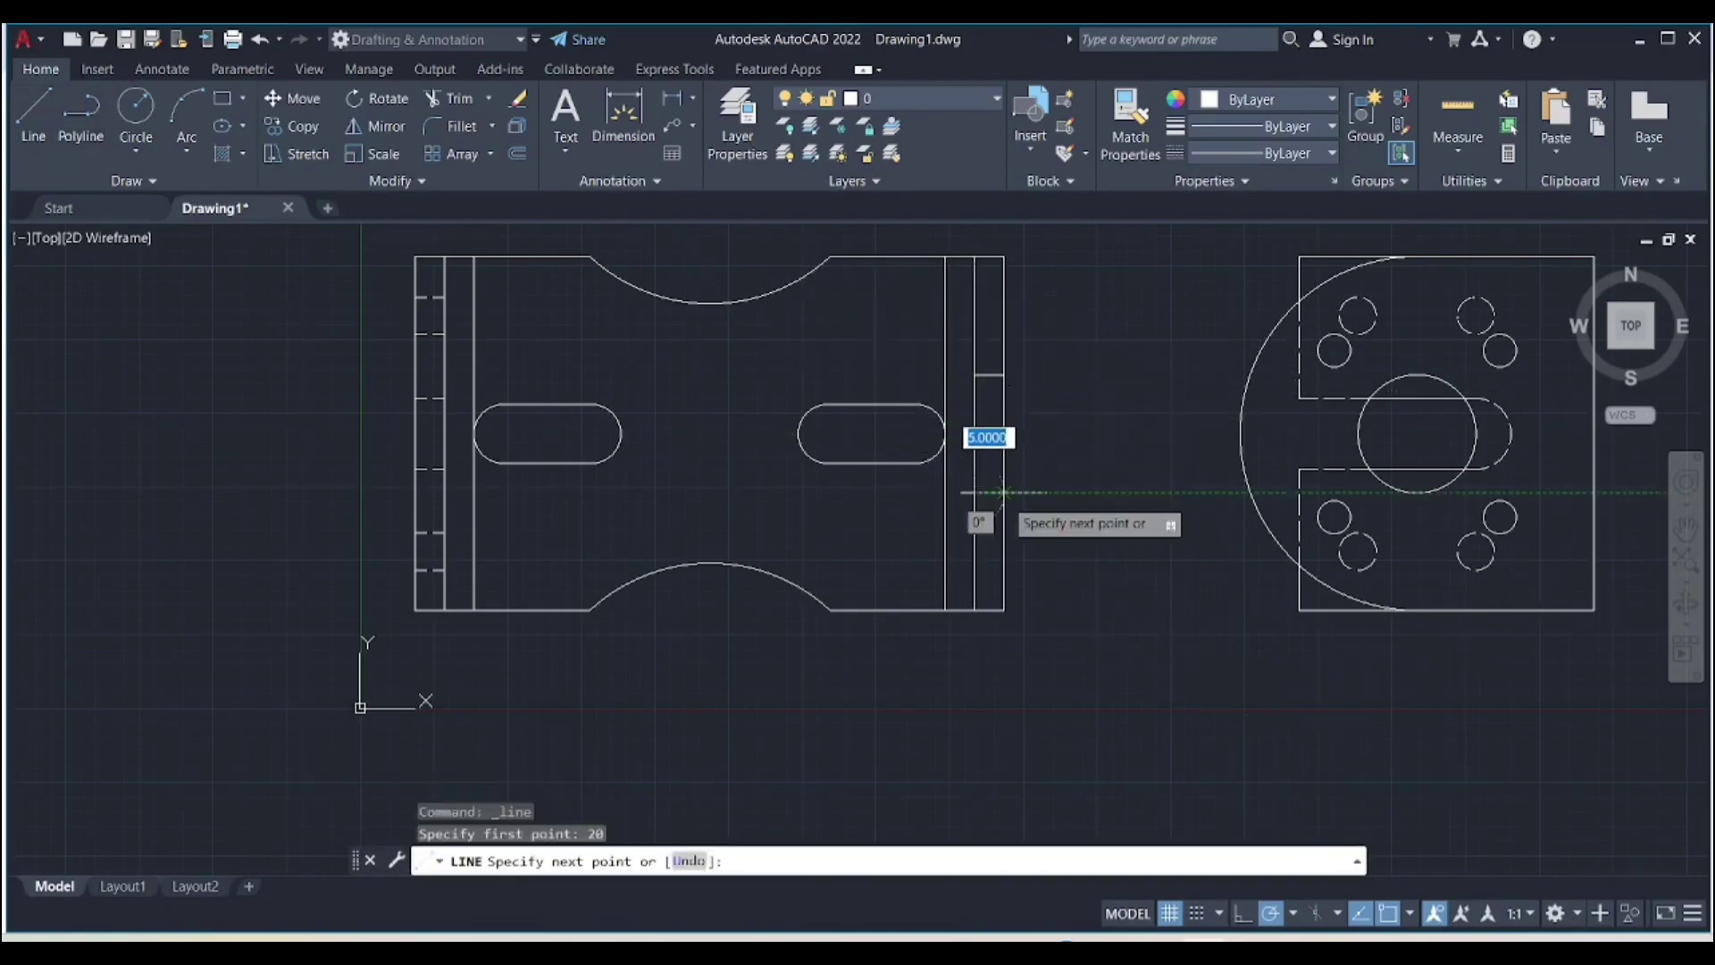
{"action": "key", "text": "Return"}
{"action": "key", "text": "Escape"}
Project lines from the side view's small circle centre into the right strip
{"action": "left_click", "coordinate": [33, 116]}
{"action": "left_click", "coordinate": [1334, 517]}
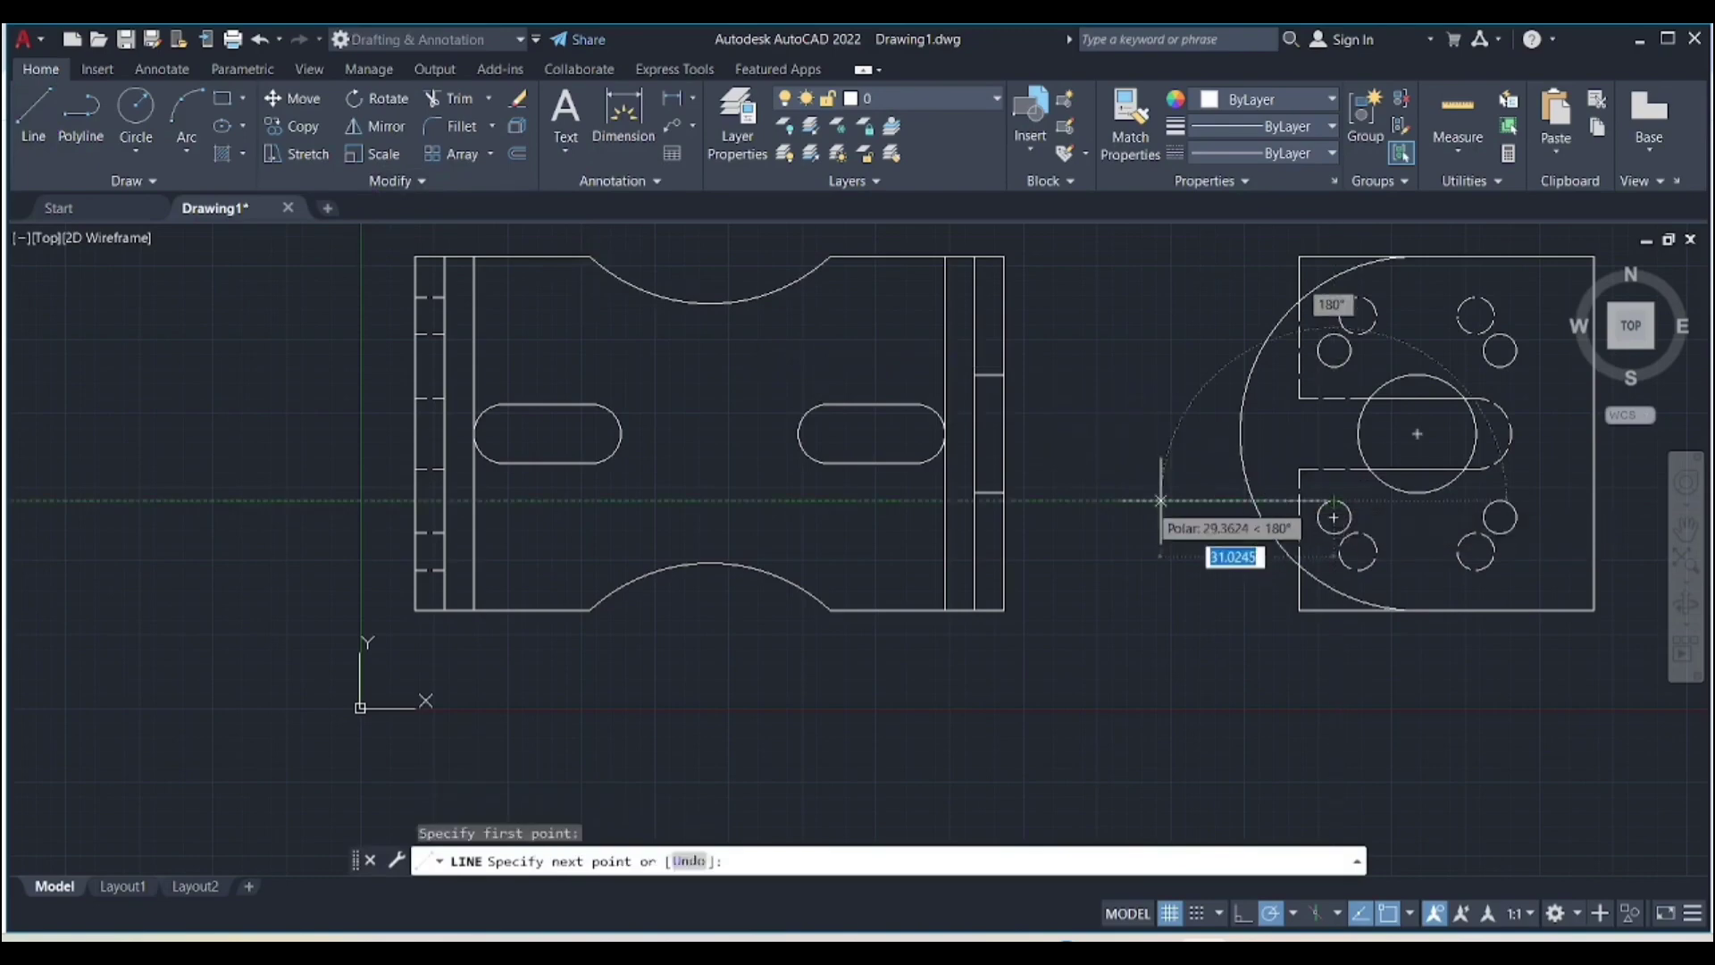
{"action": "left_click", "coordinate": [976, 496]}
{"action": "key", "text": "Escape"}
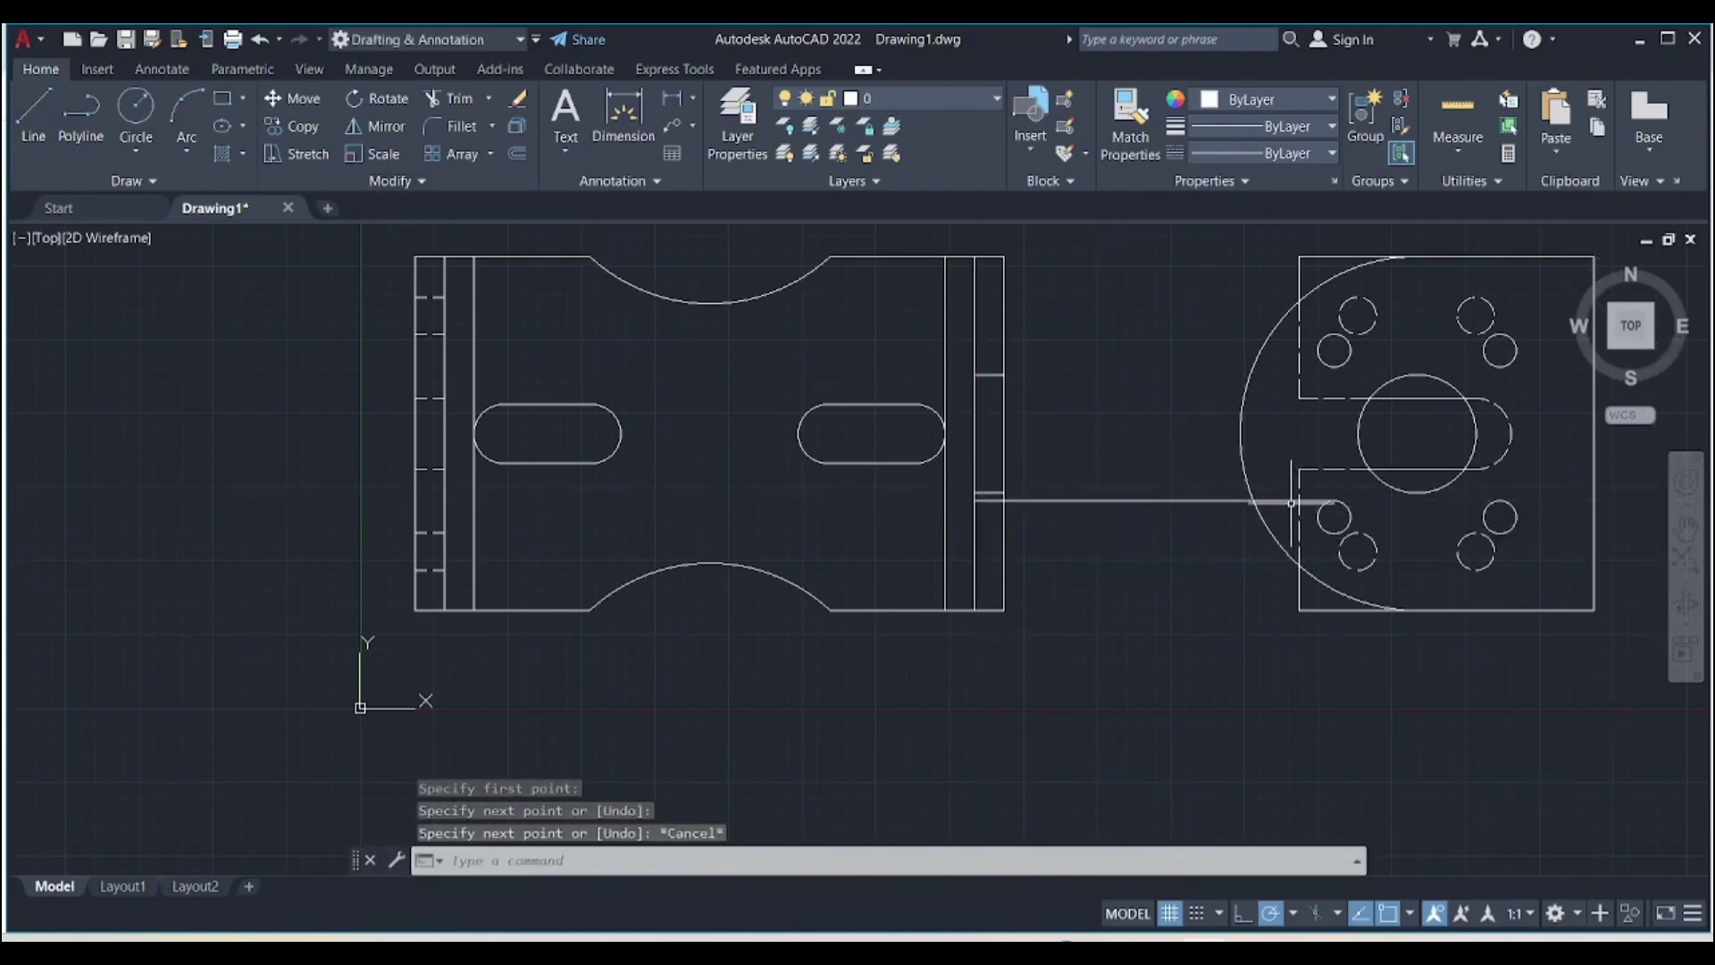
{"action": "left_click", "coordinate": [1291, 500]}
{"action": "left_click", "coordinate": [1326, 500]}
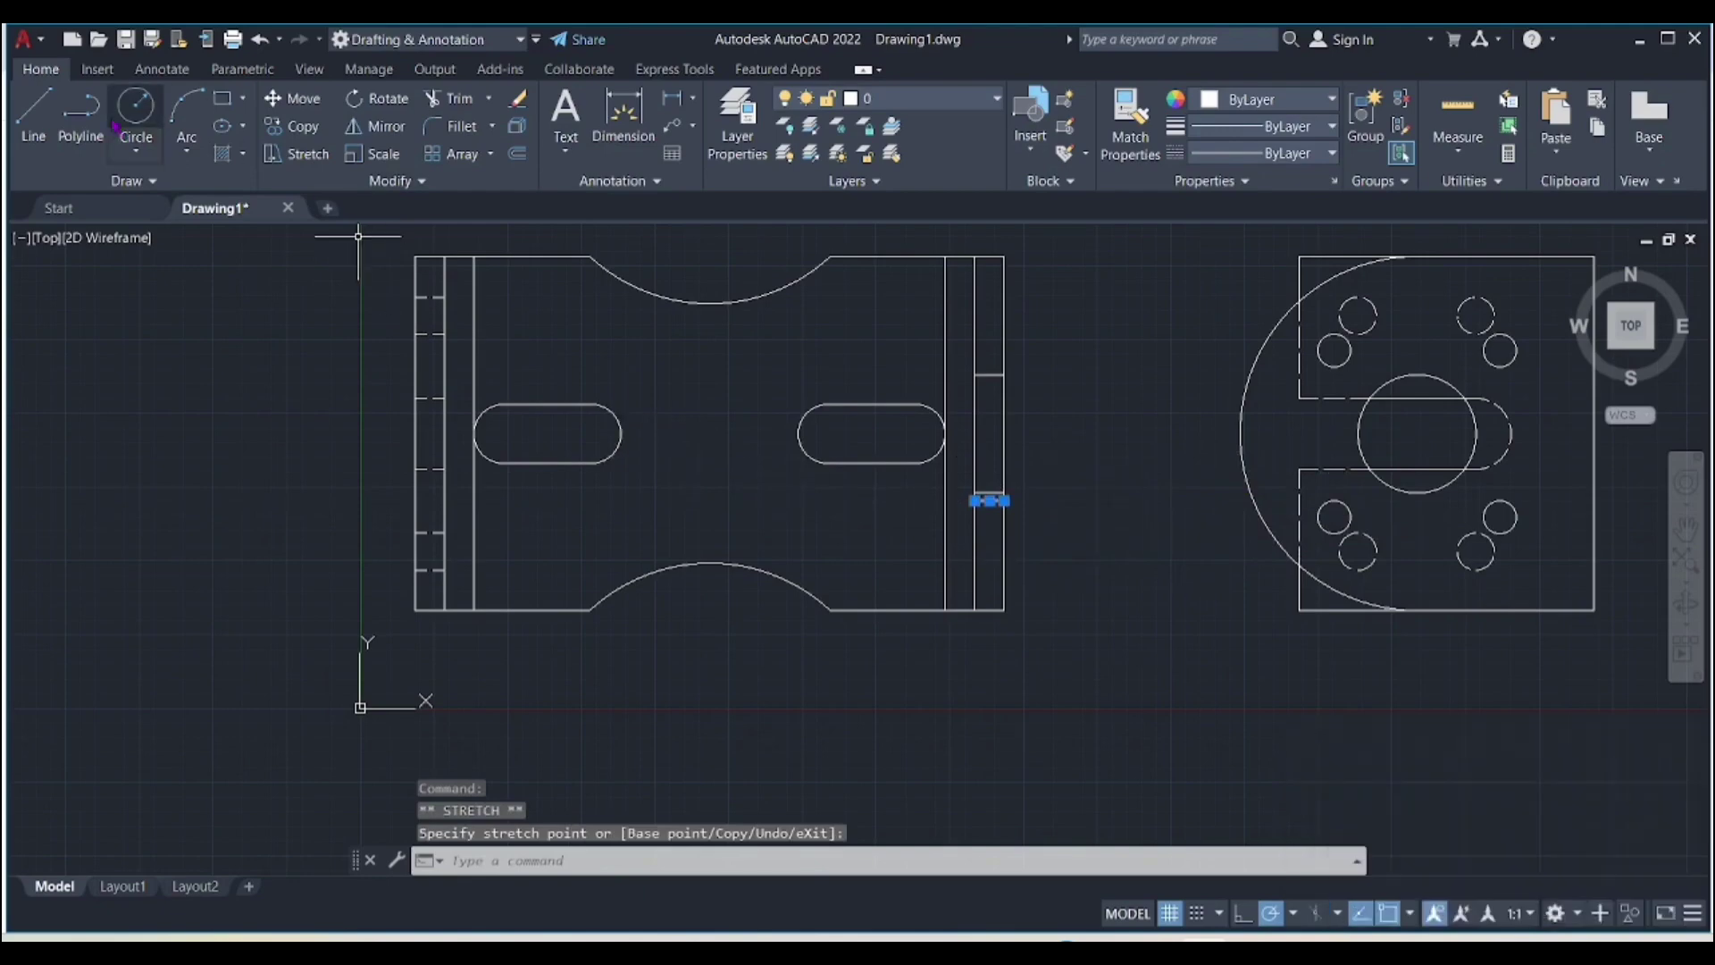
{"action": "left_click", "coordinate": [33, 116]}
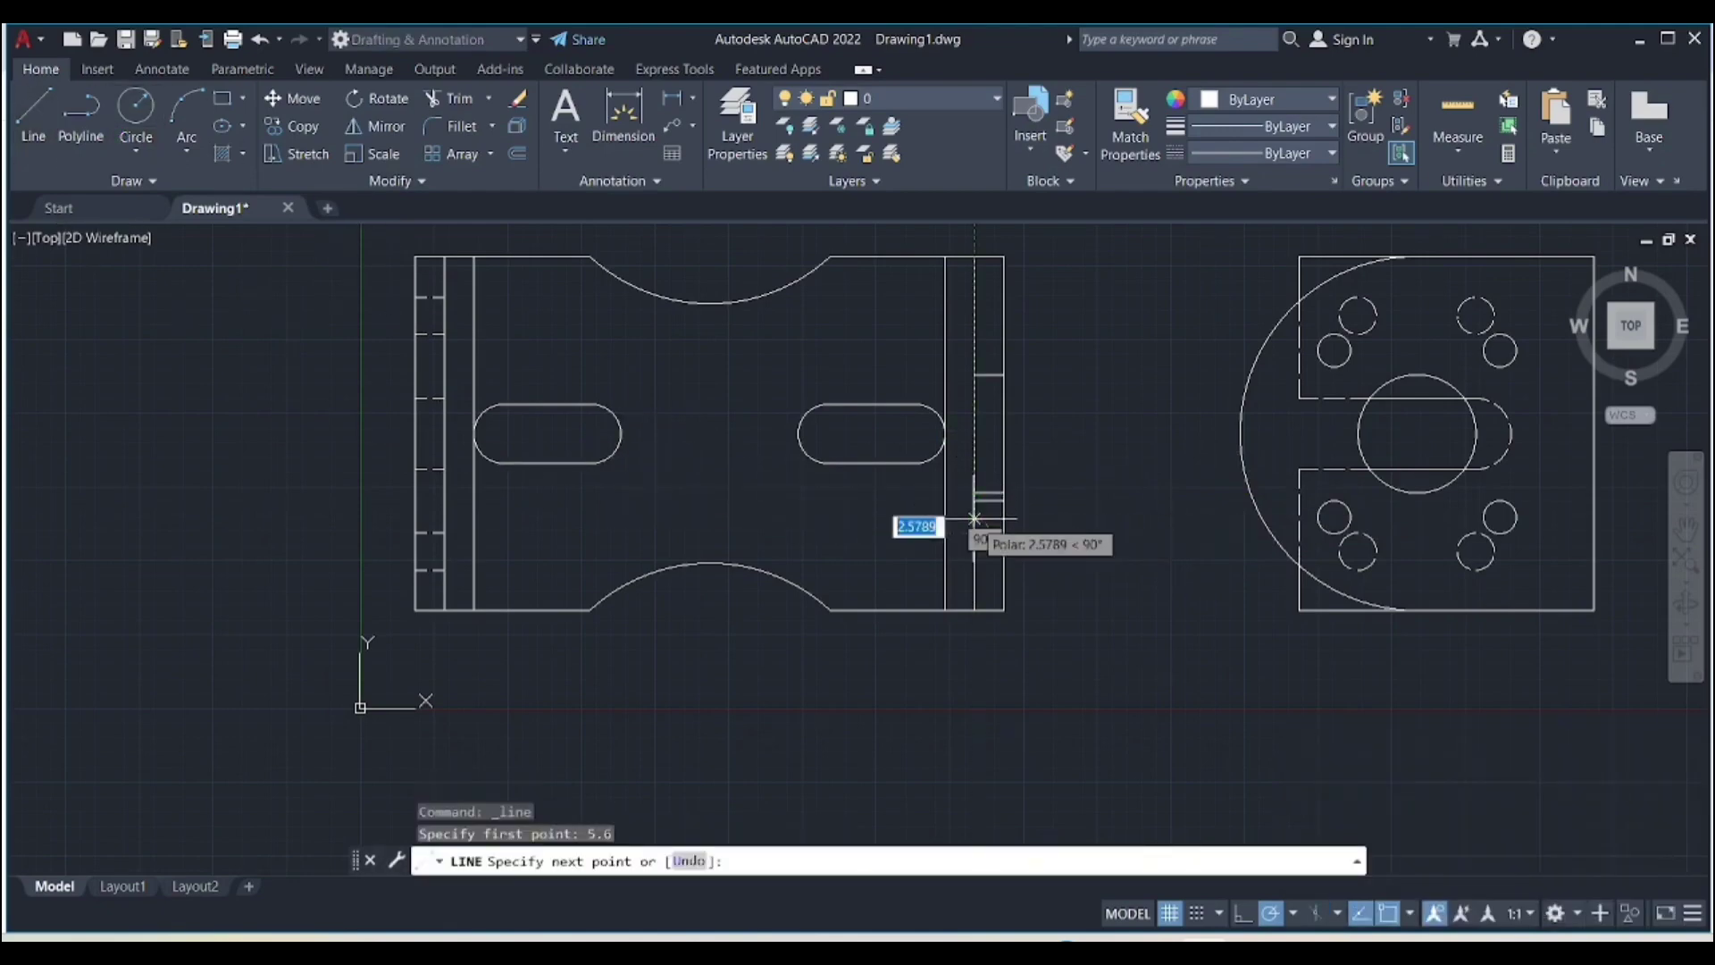
{"action": "key", "text": "Escape"}
{"action": "key", "text": "space"}
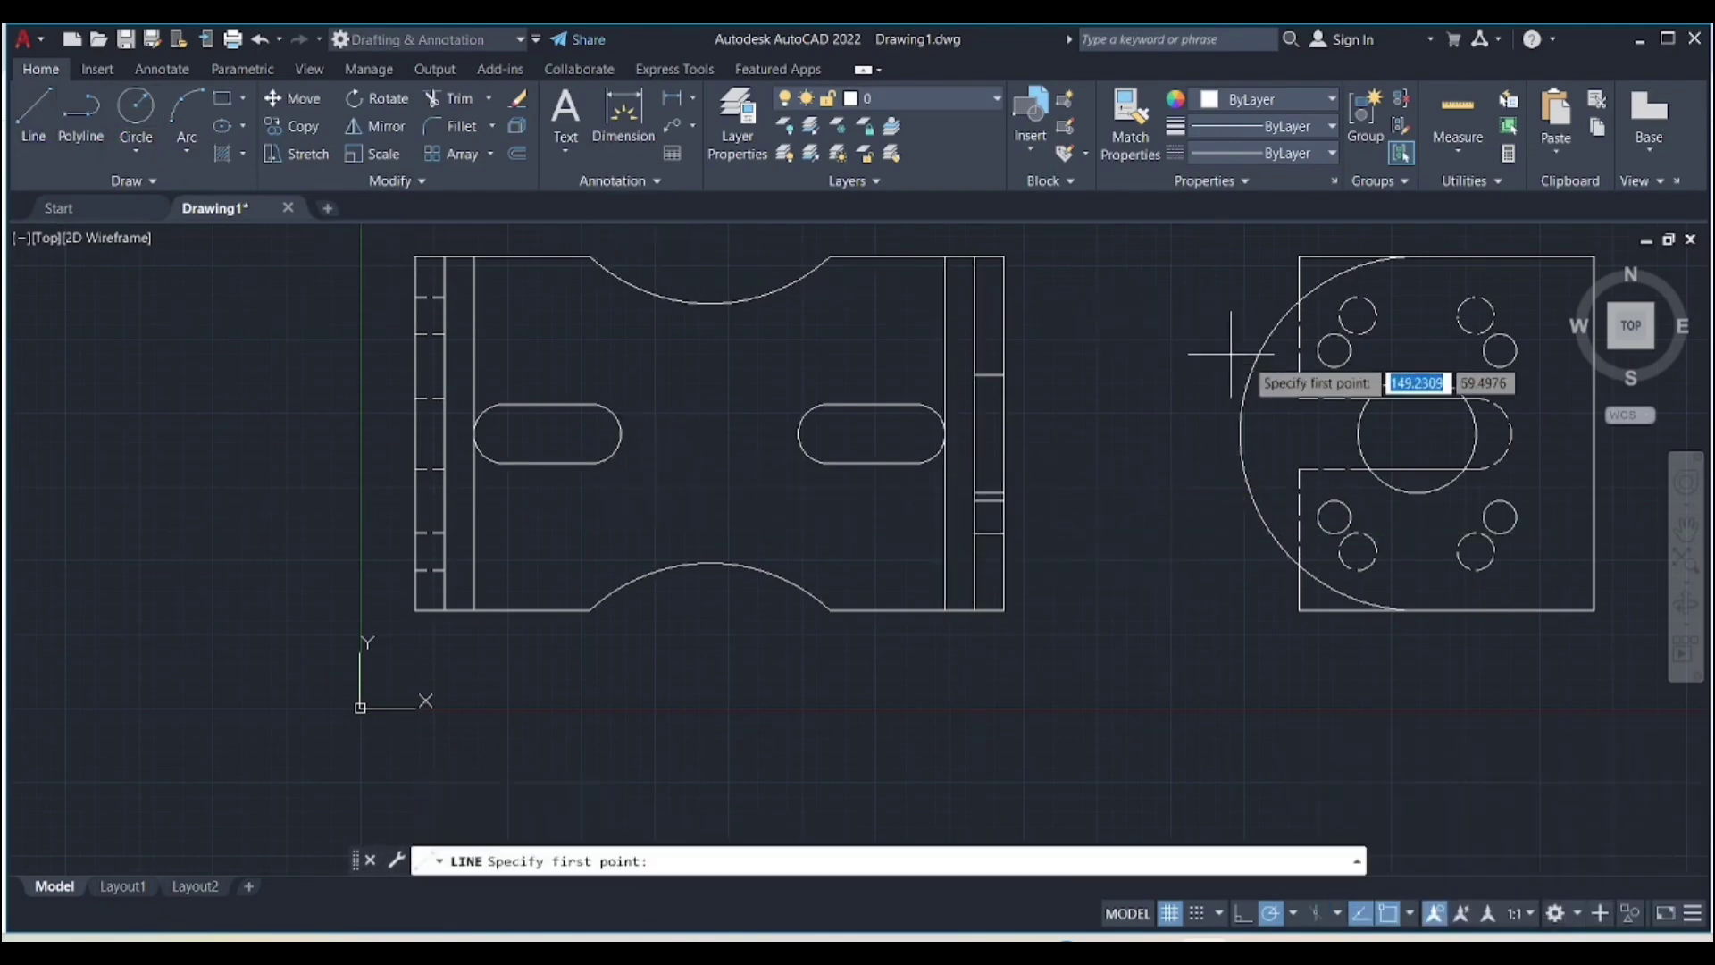
{"action": "left_click", "coordinate": [1334, 366]}
End the projection line at the left view, then remove the temporary projection line
{"action": "left_click", "coordinate": [975, 366]}
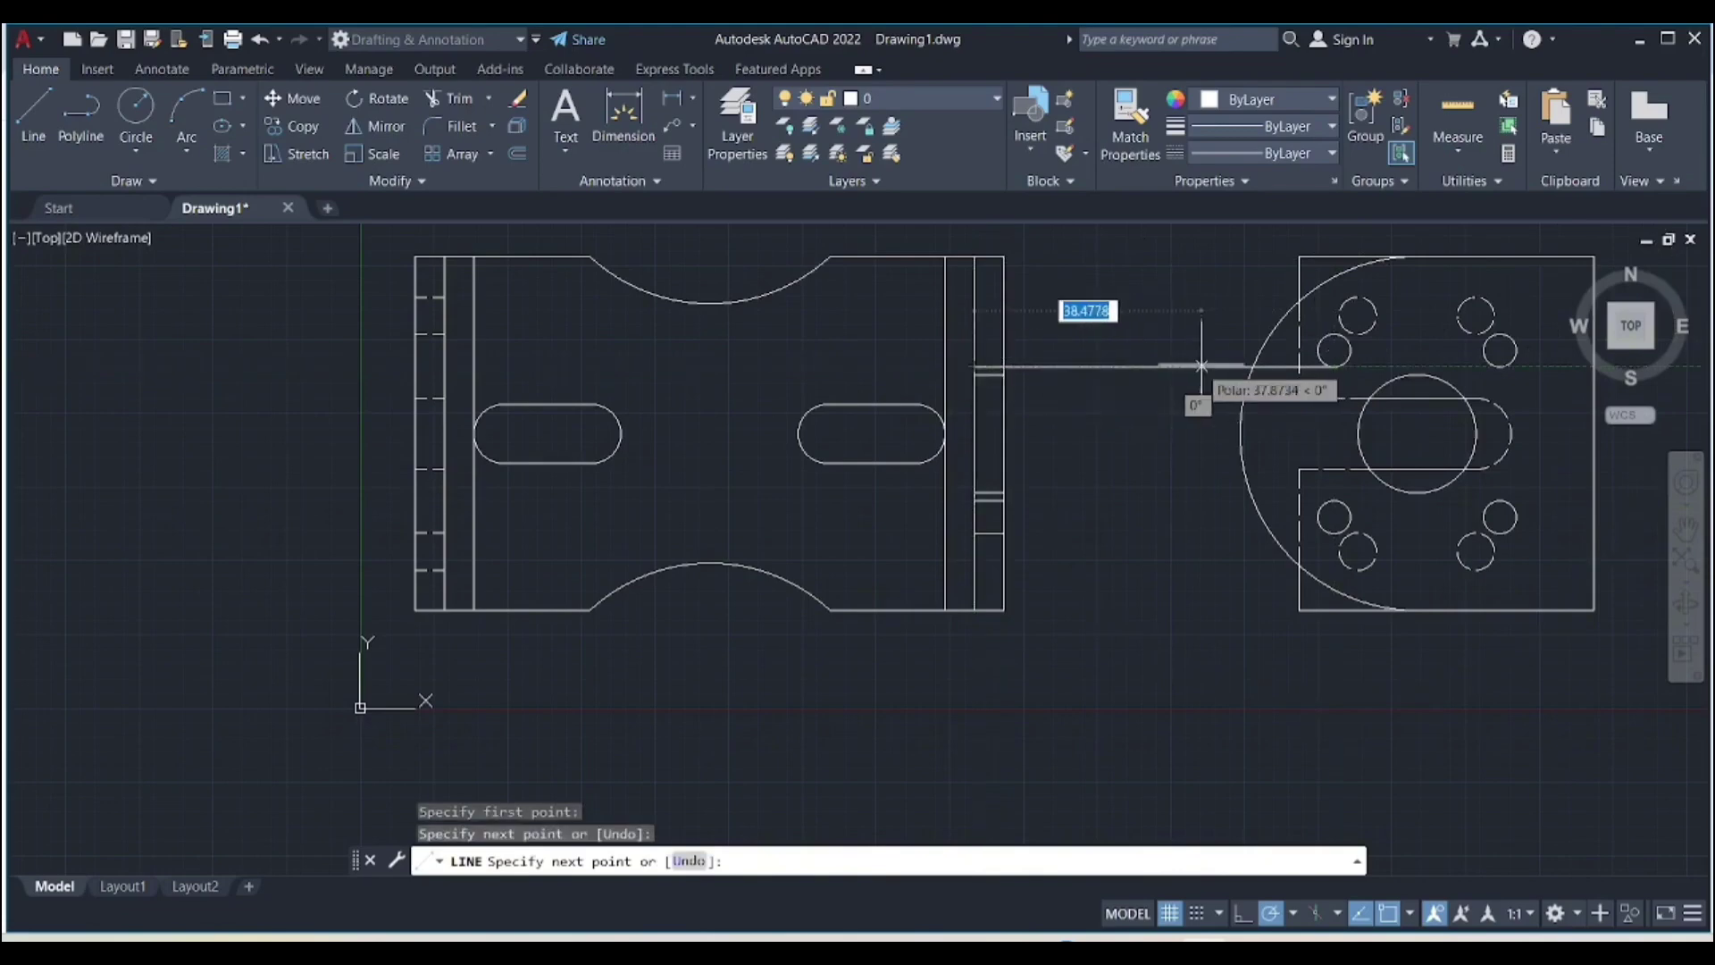
{"action": "key", "text": "Escape"}
{"action": "left_click", "coordinate": [1239, 365]}
{"action": "left_click", "coordinate": [1333, 366]}
{"action": "left_click", "coordinate": [981, 368]}
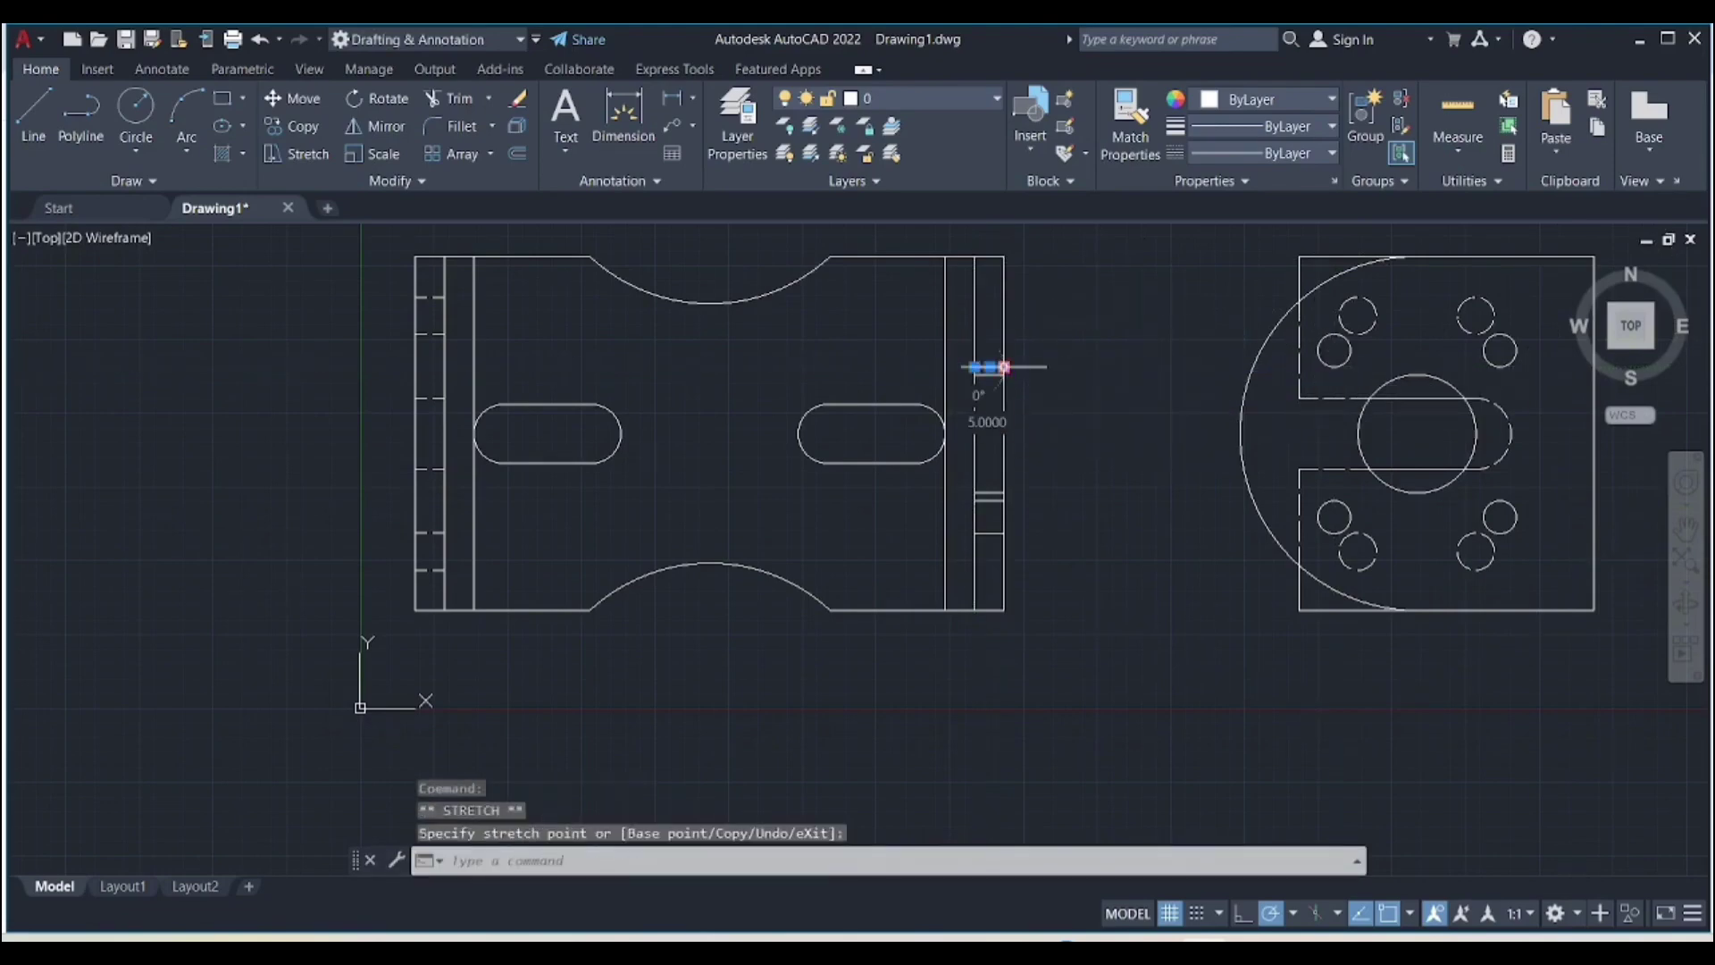
Start short horizontal marks on the end strip, offsetting the line start by 5.6
{"action": "key", "text": "space"}
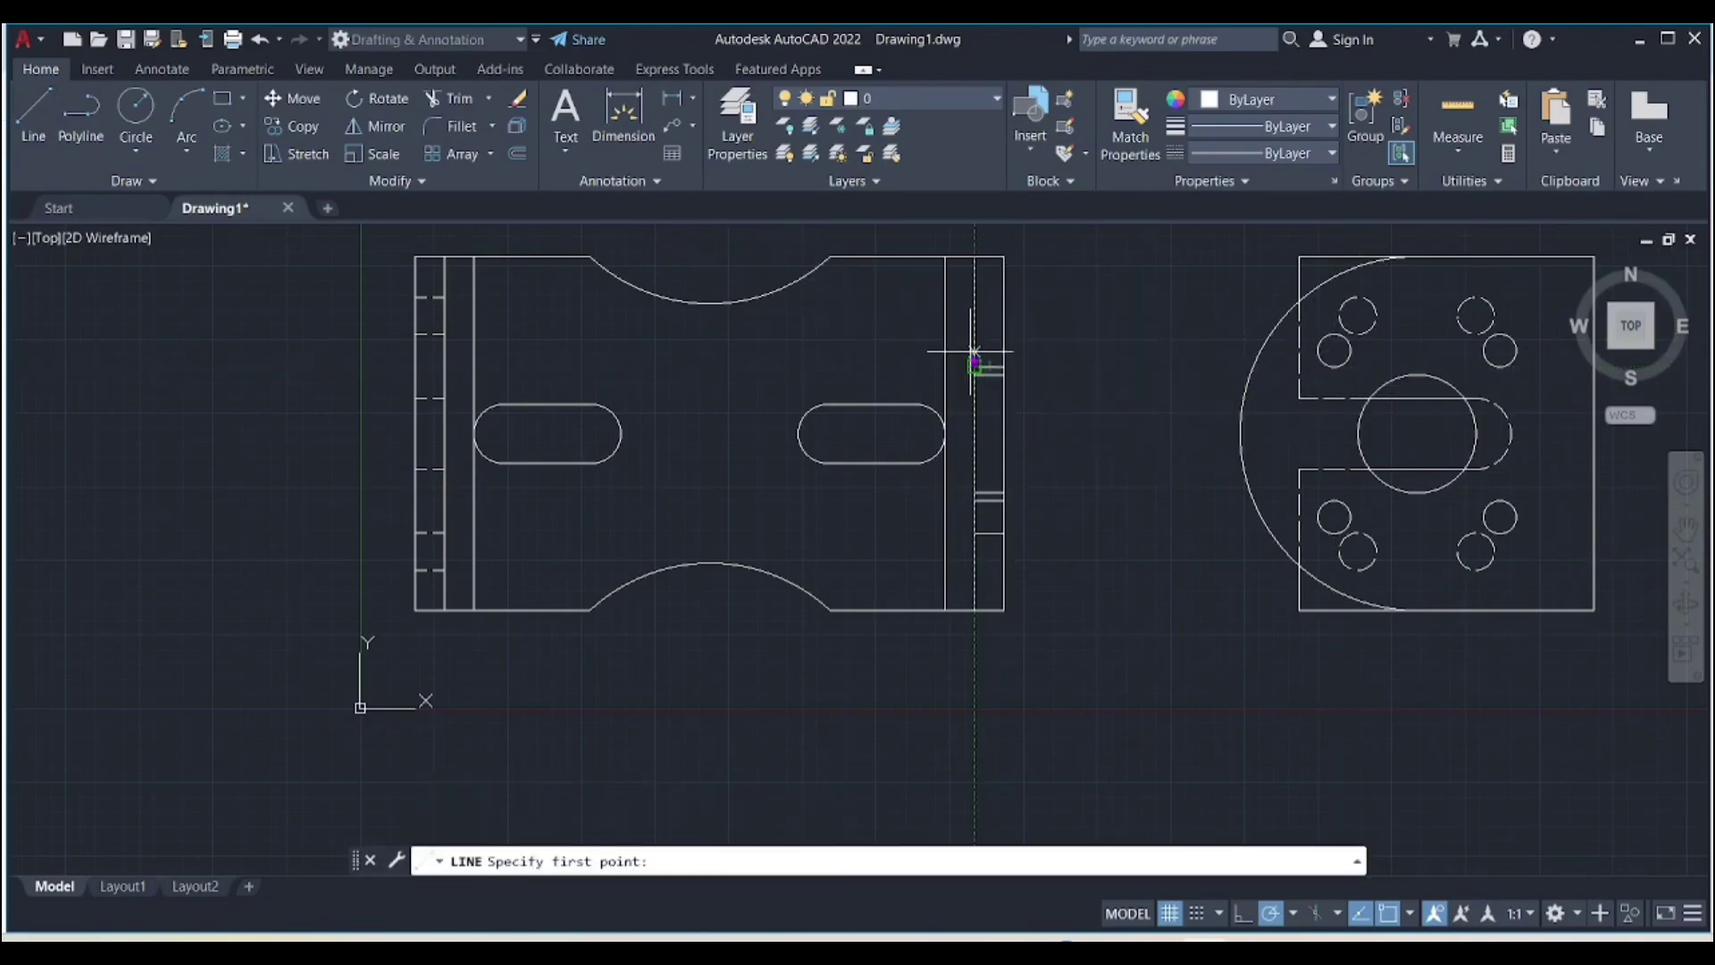
{"action": "type", "text": "5.6"}
{"action": "key", "text": "Return"}
{"action": "key", "text": "Escape"}
{"action": "key", "text": "space"}
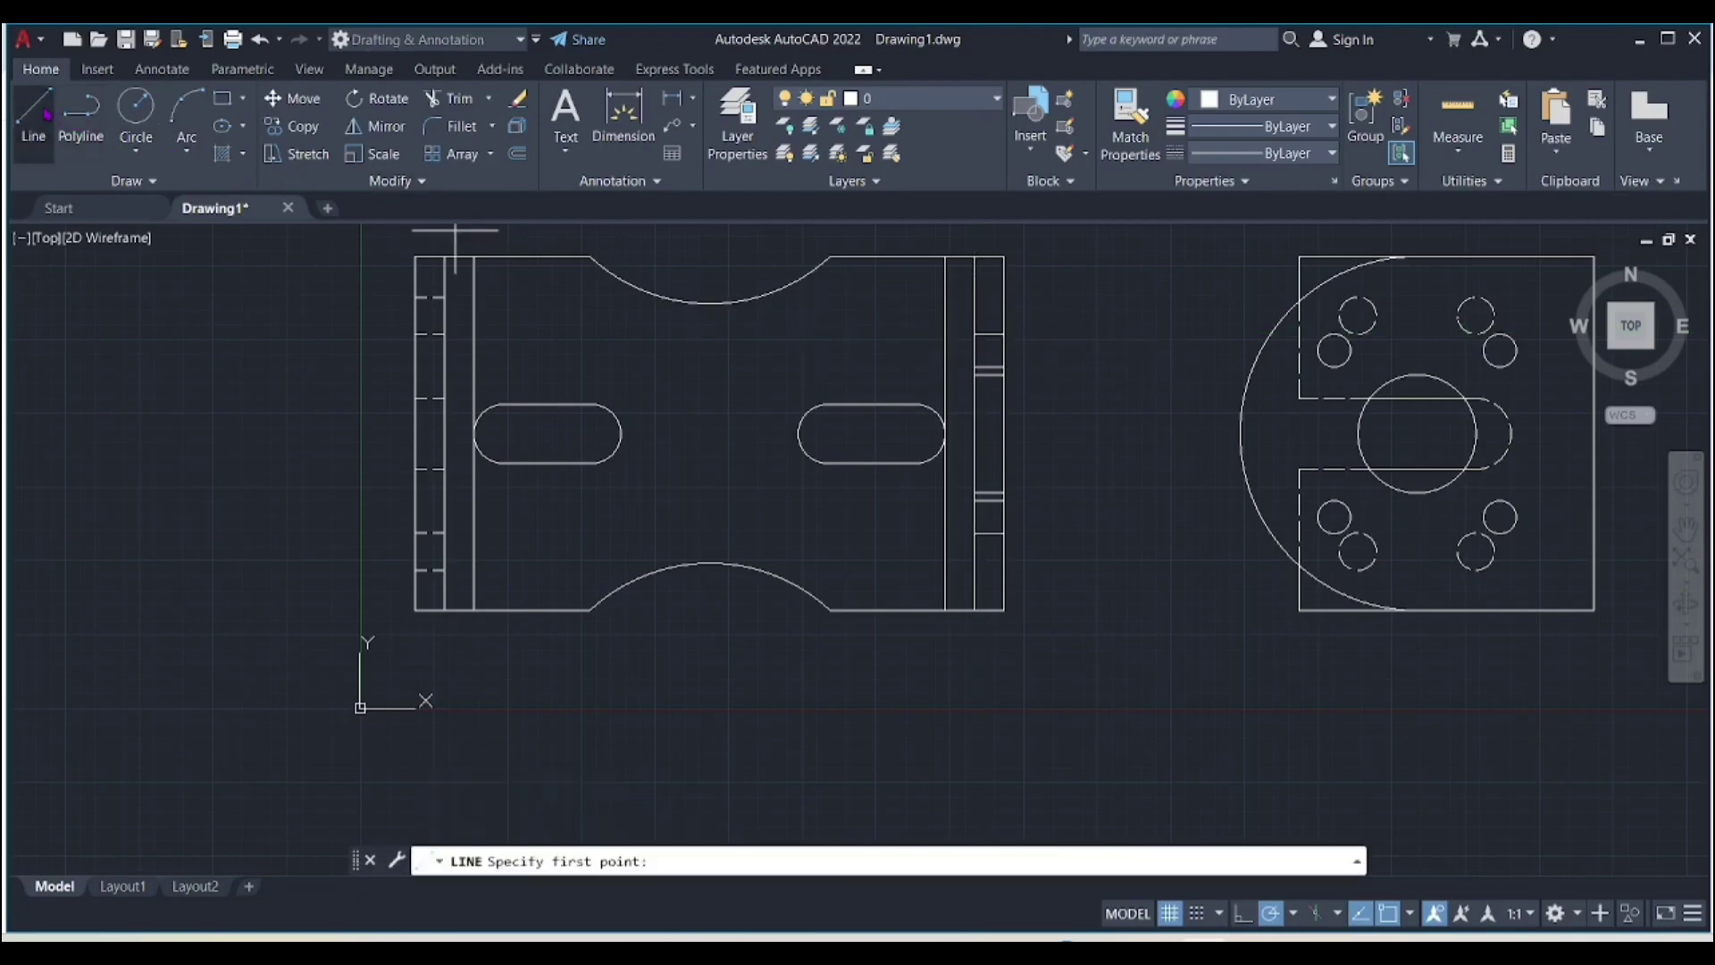
{"action": "left_click", "coordinate": [415, 433]}
{"action": "key", "text": "Escape"}
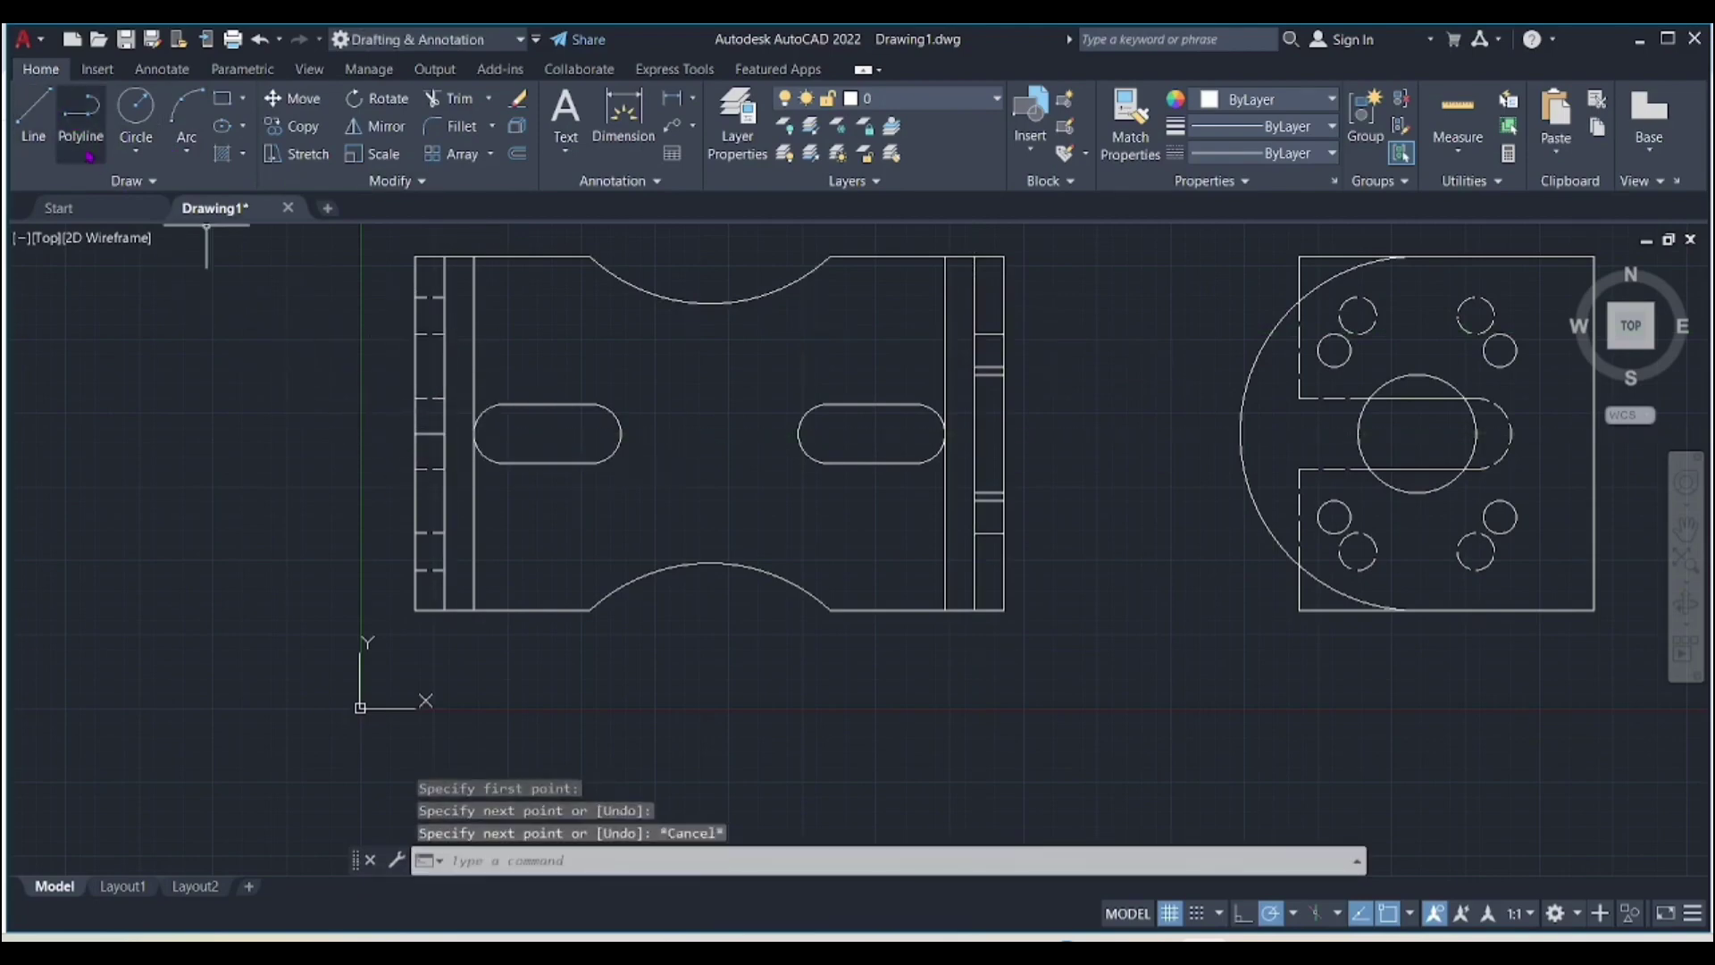
{"action": "key", "text": "space"}
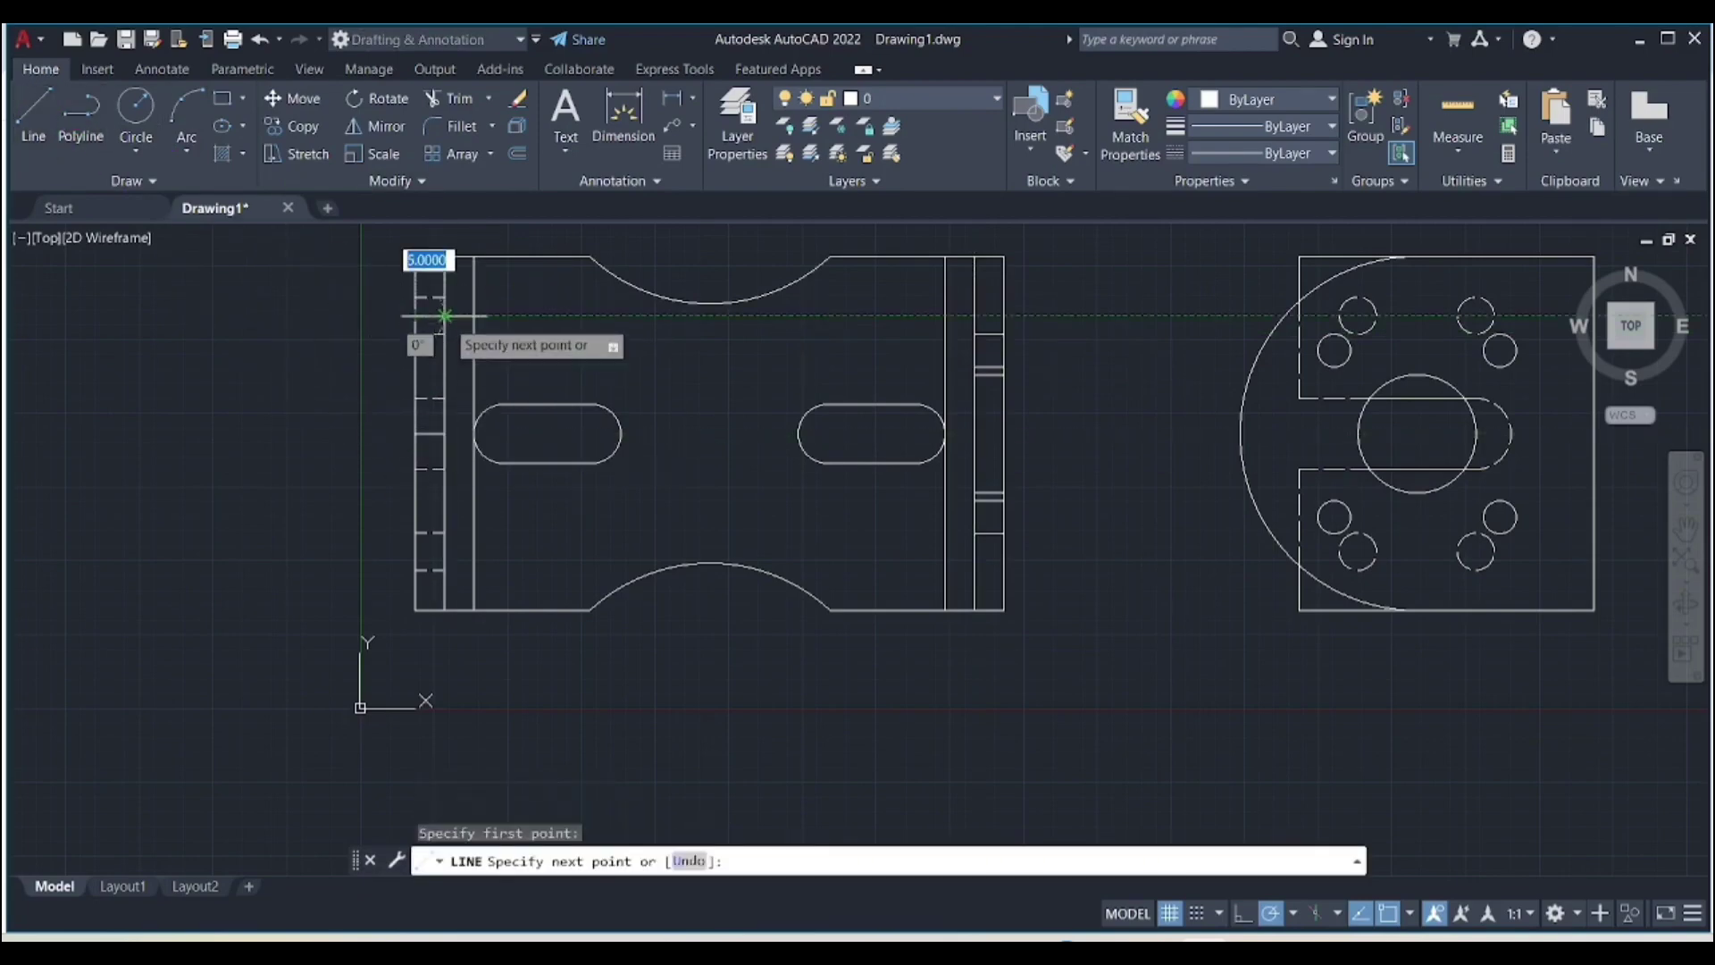
{"action": "key", "text": "Escape"}
Add more short cross lines on the right strip at start offsets 3.15, 2.8 and 10
{"action": "key", "text": "space"}
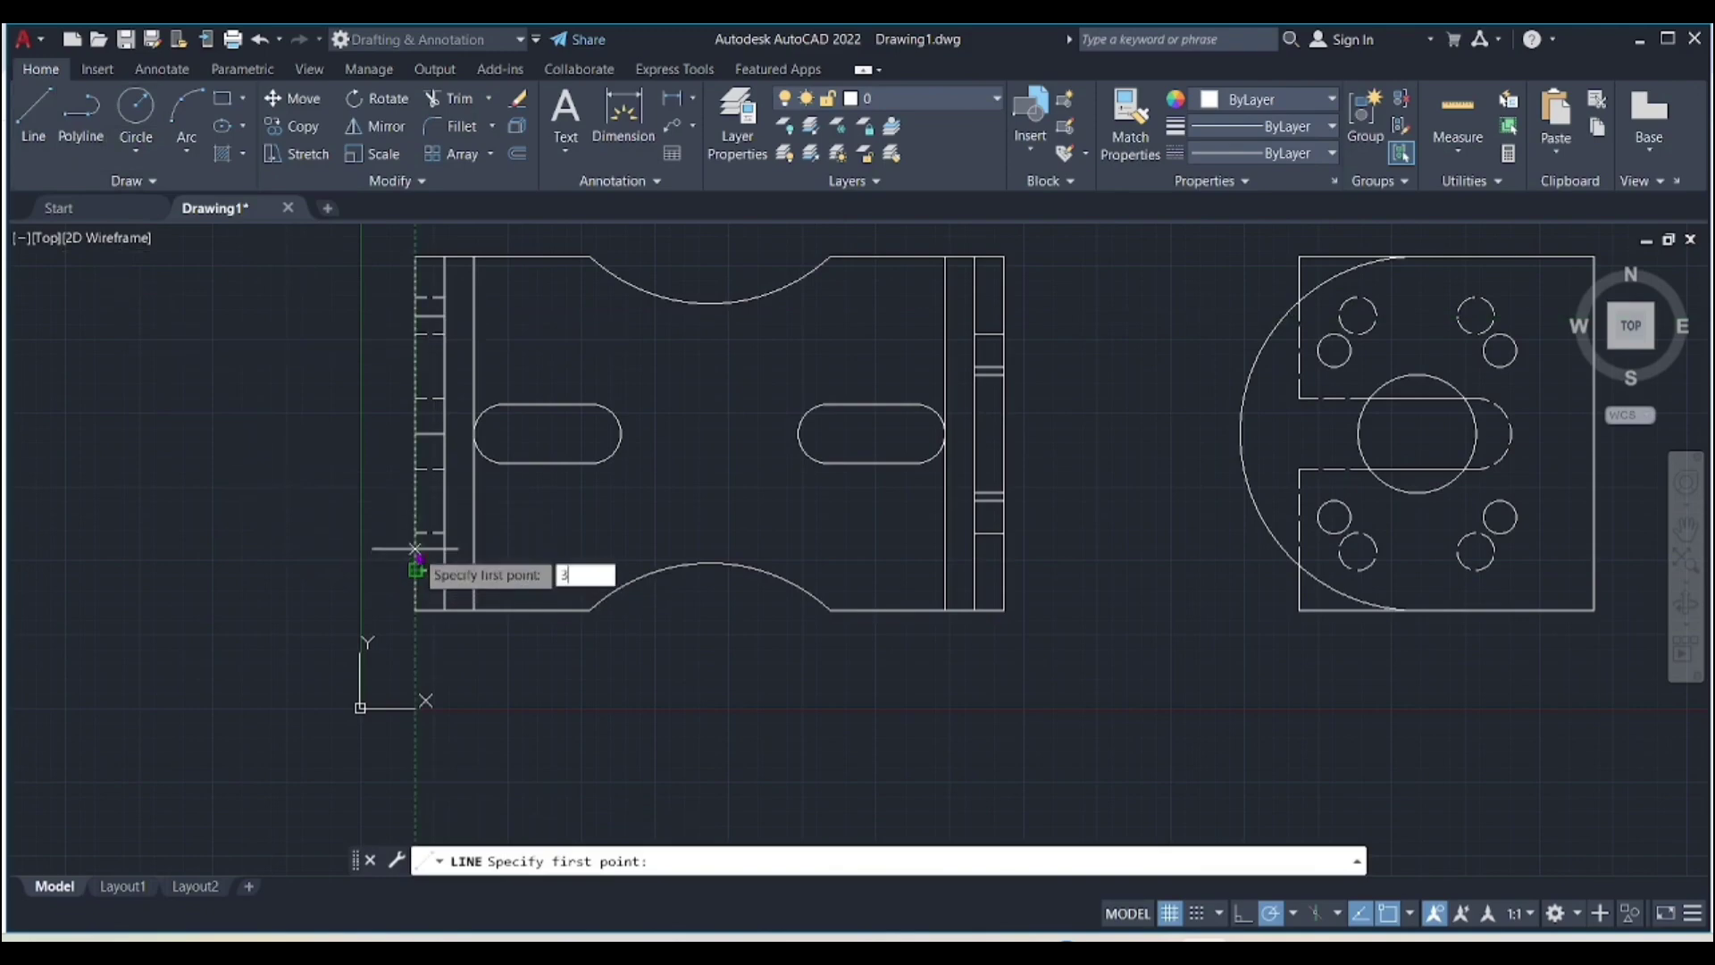
{"action": "type", "text": ".15"}
{"action": "key", "text": "Return"}
{"action": "key", "text": "Escape"}
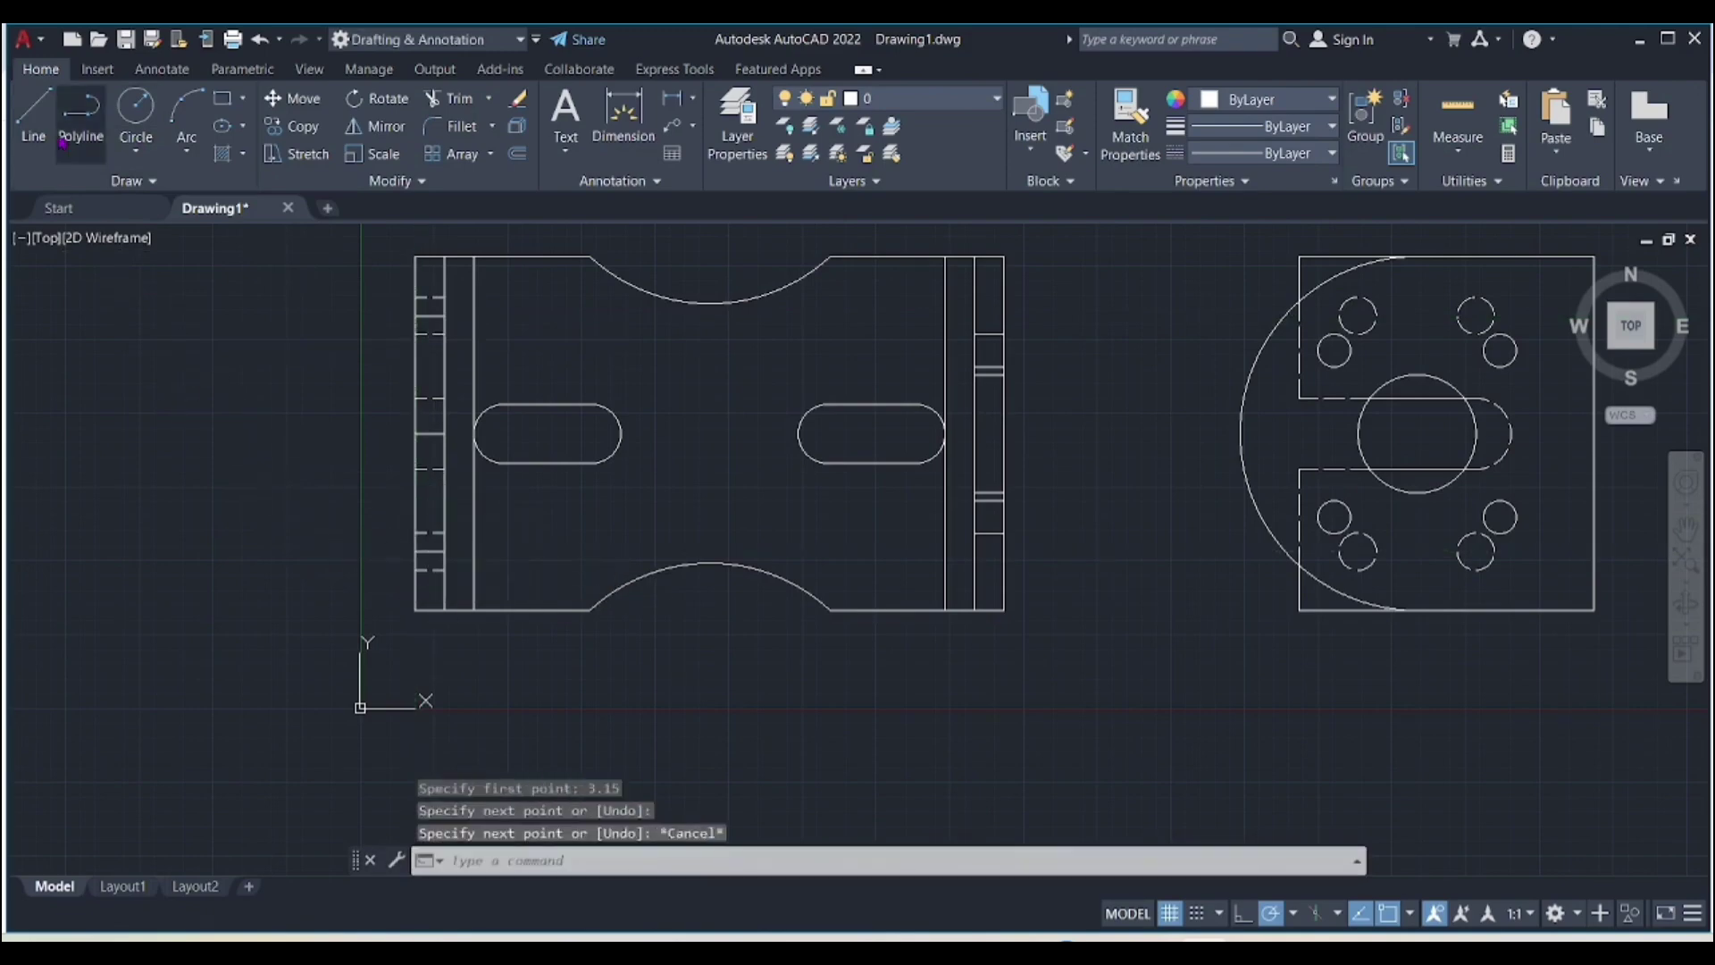
{"action": "key", "text": "space"}
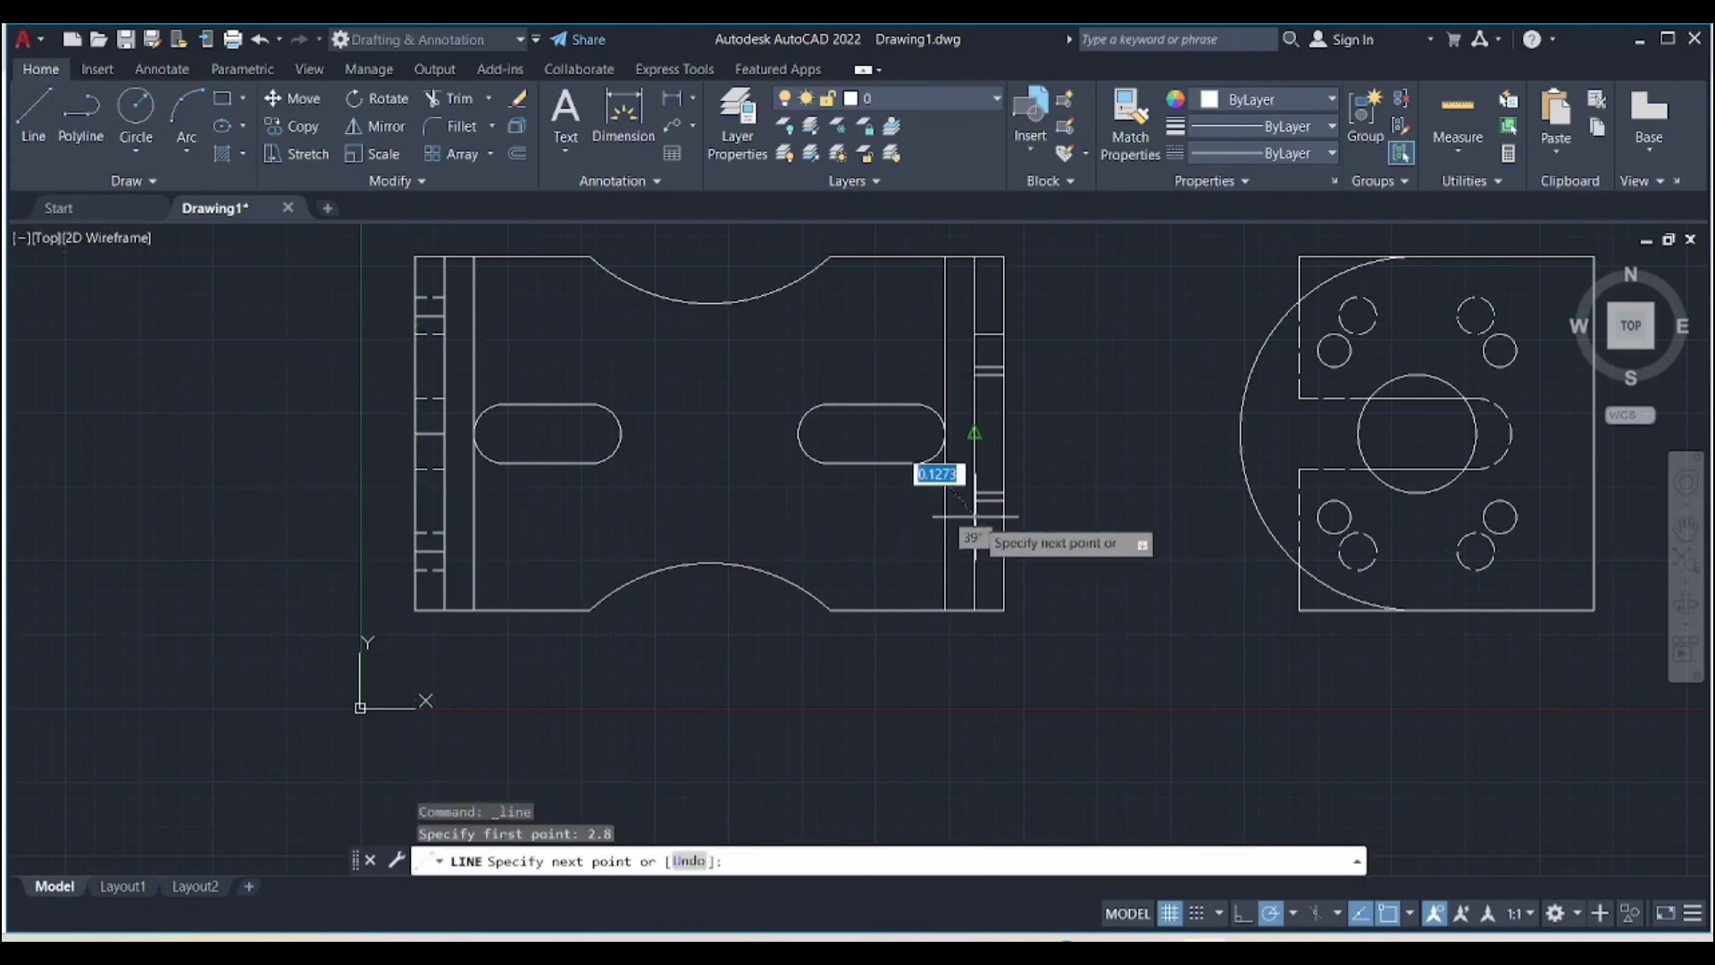
{"action": "key", "text": "Escape"}
{"action": "key", "text": "space"}
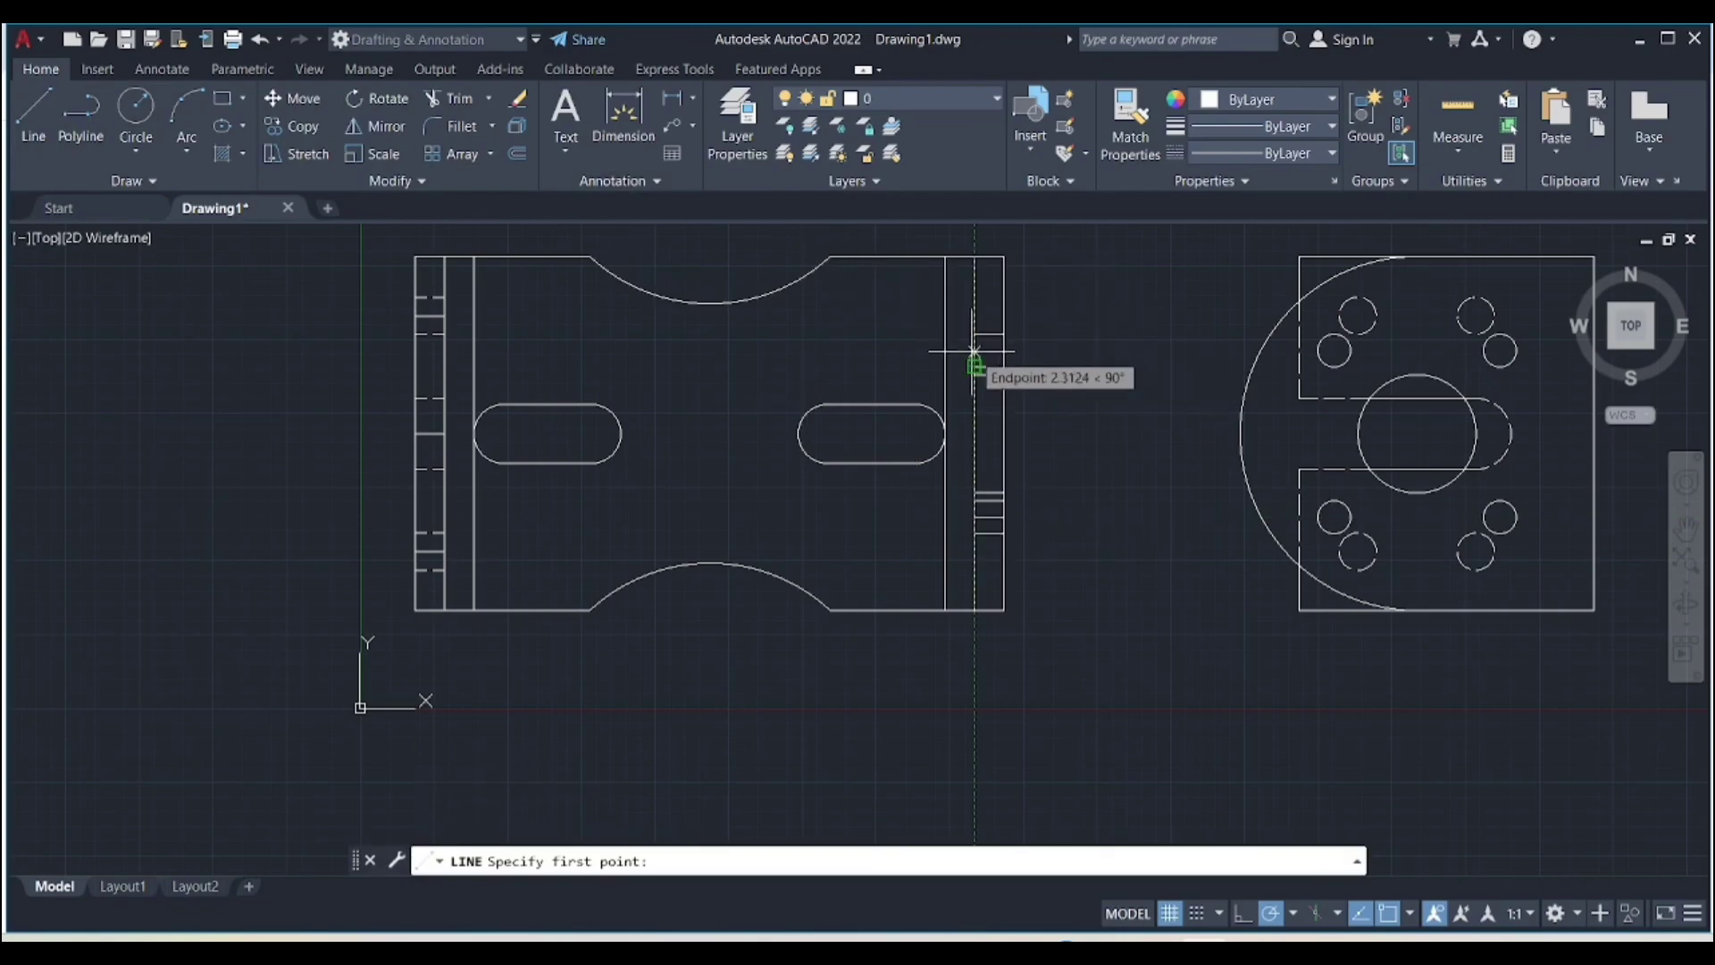
{"action": "type", "text": "2.8"}
{"action": "key", "text": "Return"}
{"action": "key", "text": "Escape"}
{"action": "key", "text": "space"}
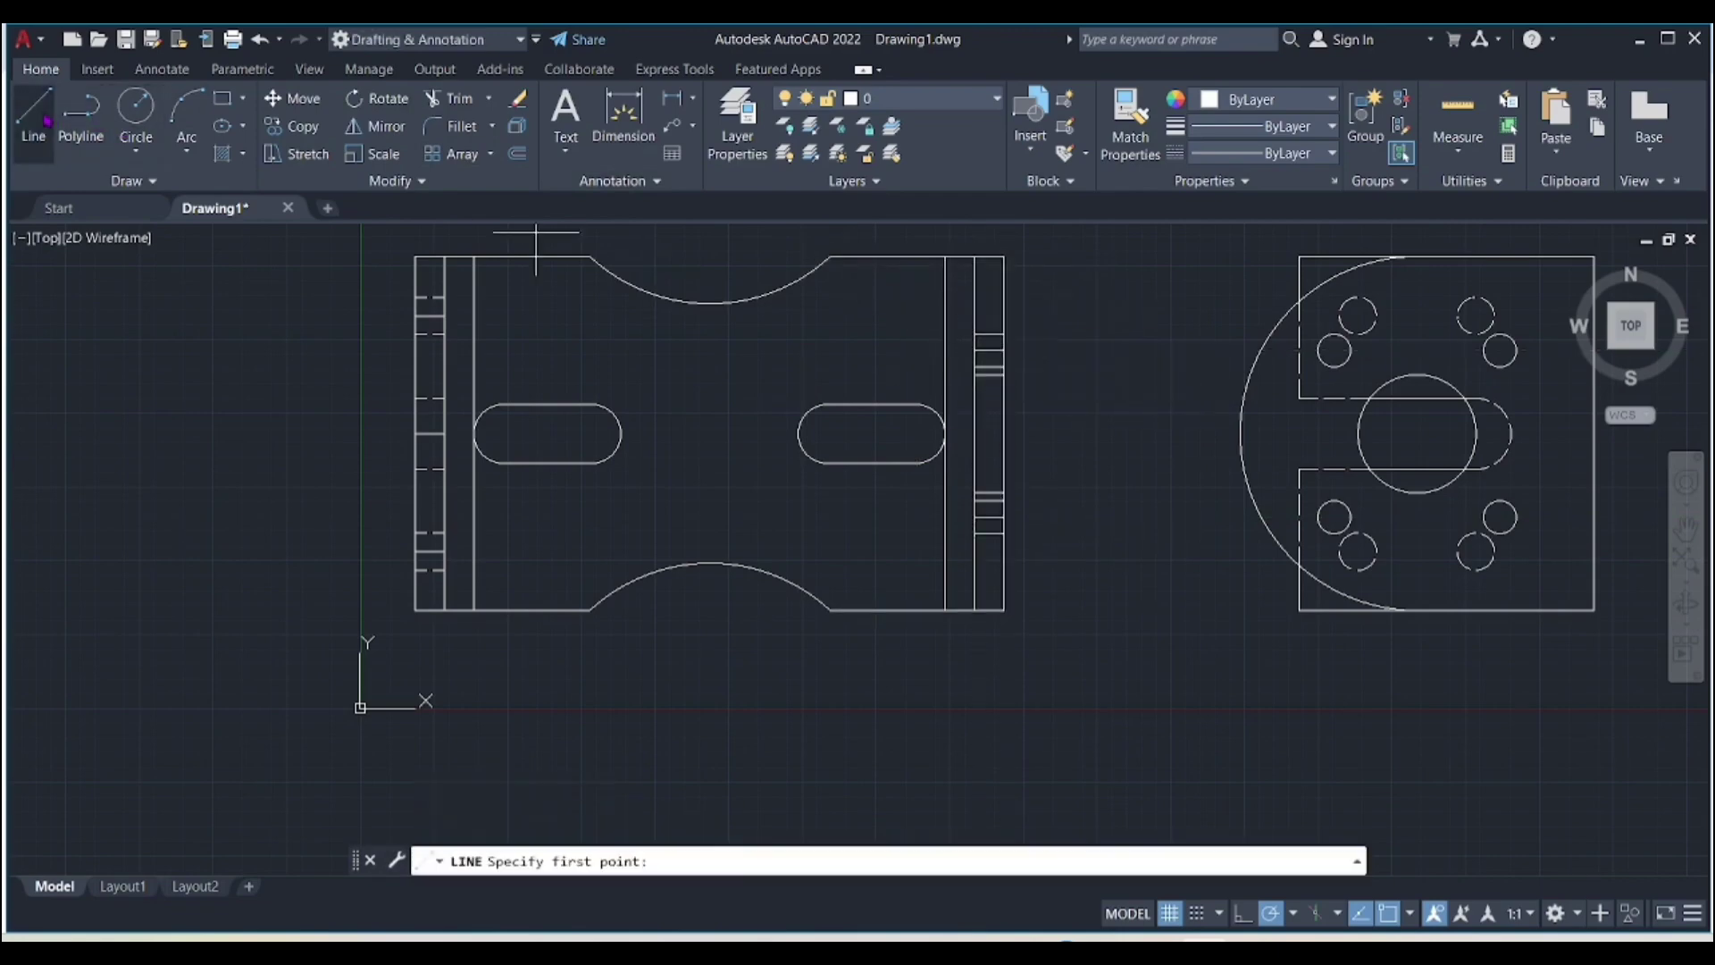
{"action": "type", "text": "10"}
{"action": "key", "text": "Return"}
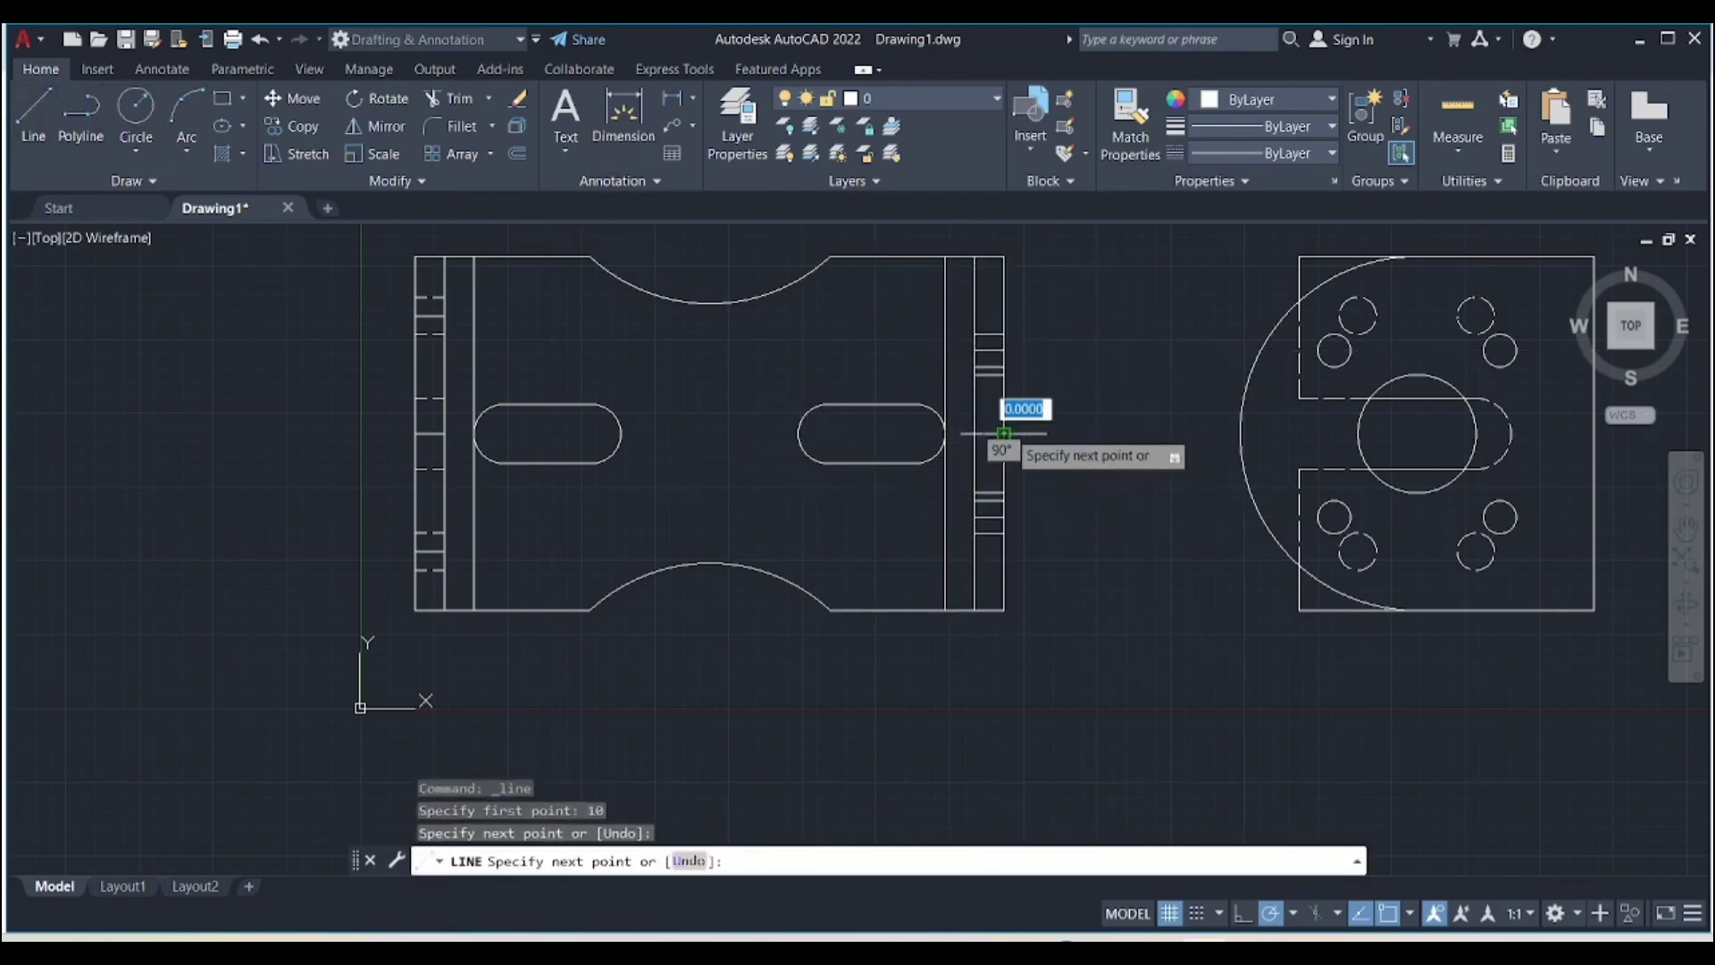
{"action": "key", "text": "Escape"}
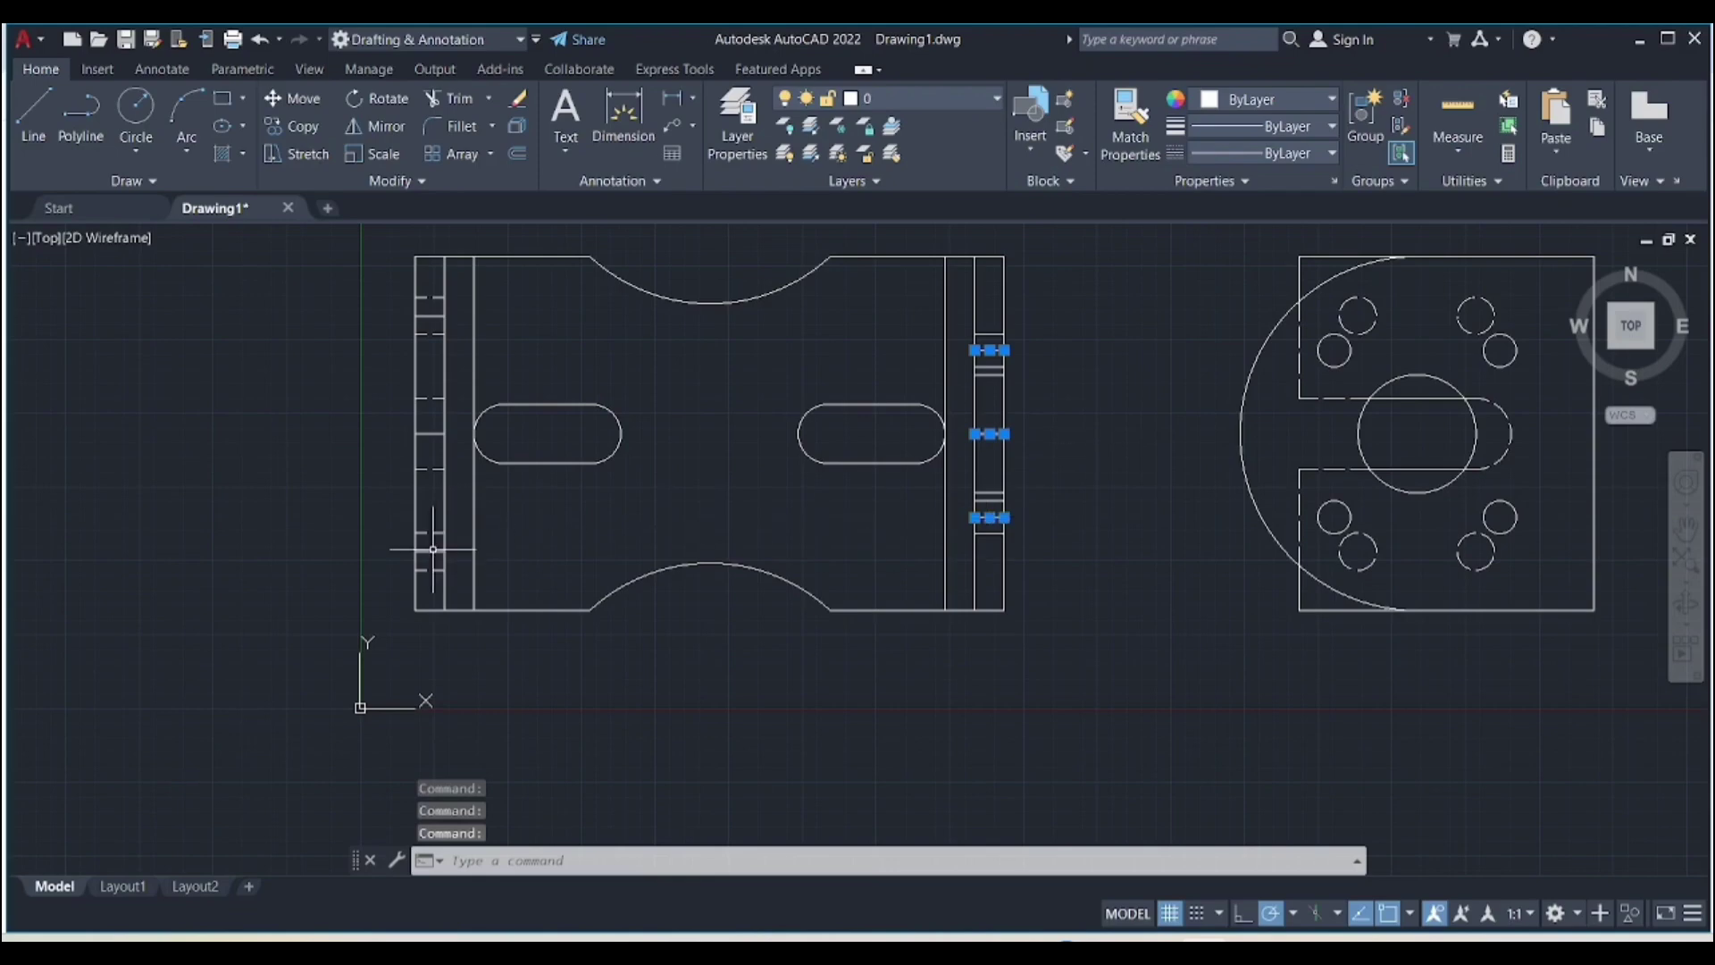
Give the selected short end-strip marks the CENTER2 linetype in Properties
{"action": "right_click", "coordinate": [562, 333]}
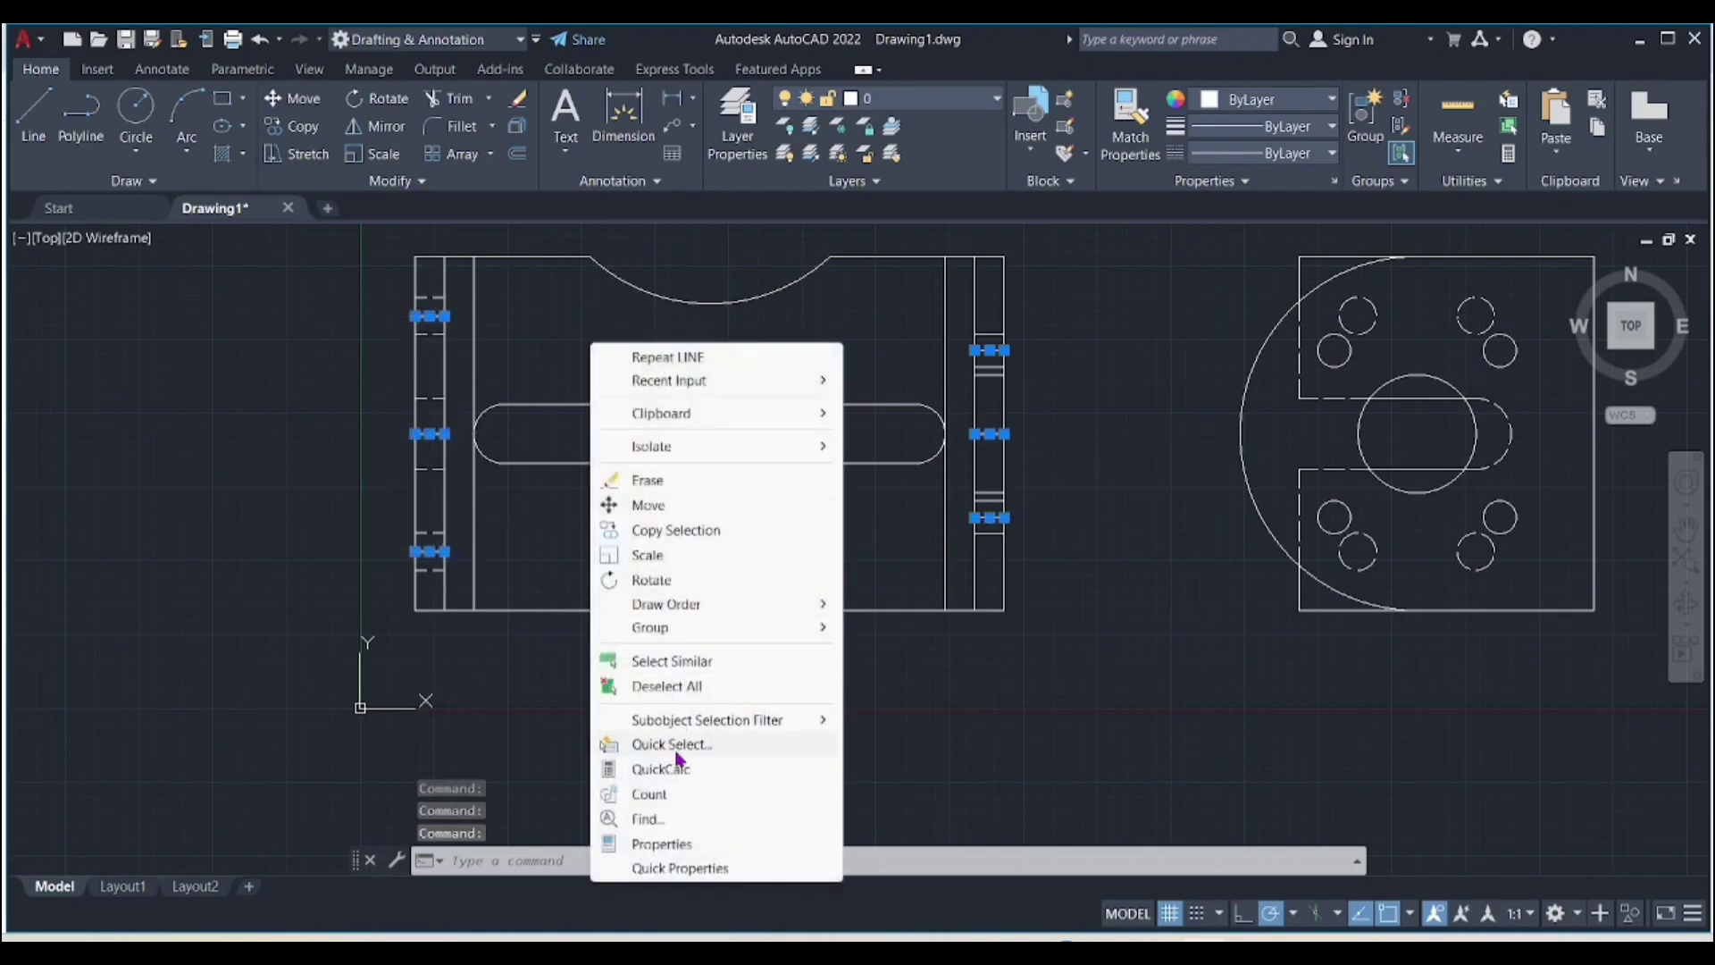
{"action": "left_click", "coordinate": [644, 844]}
{"action": "left_click", "coordinate": [222, 295]}
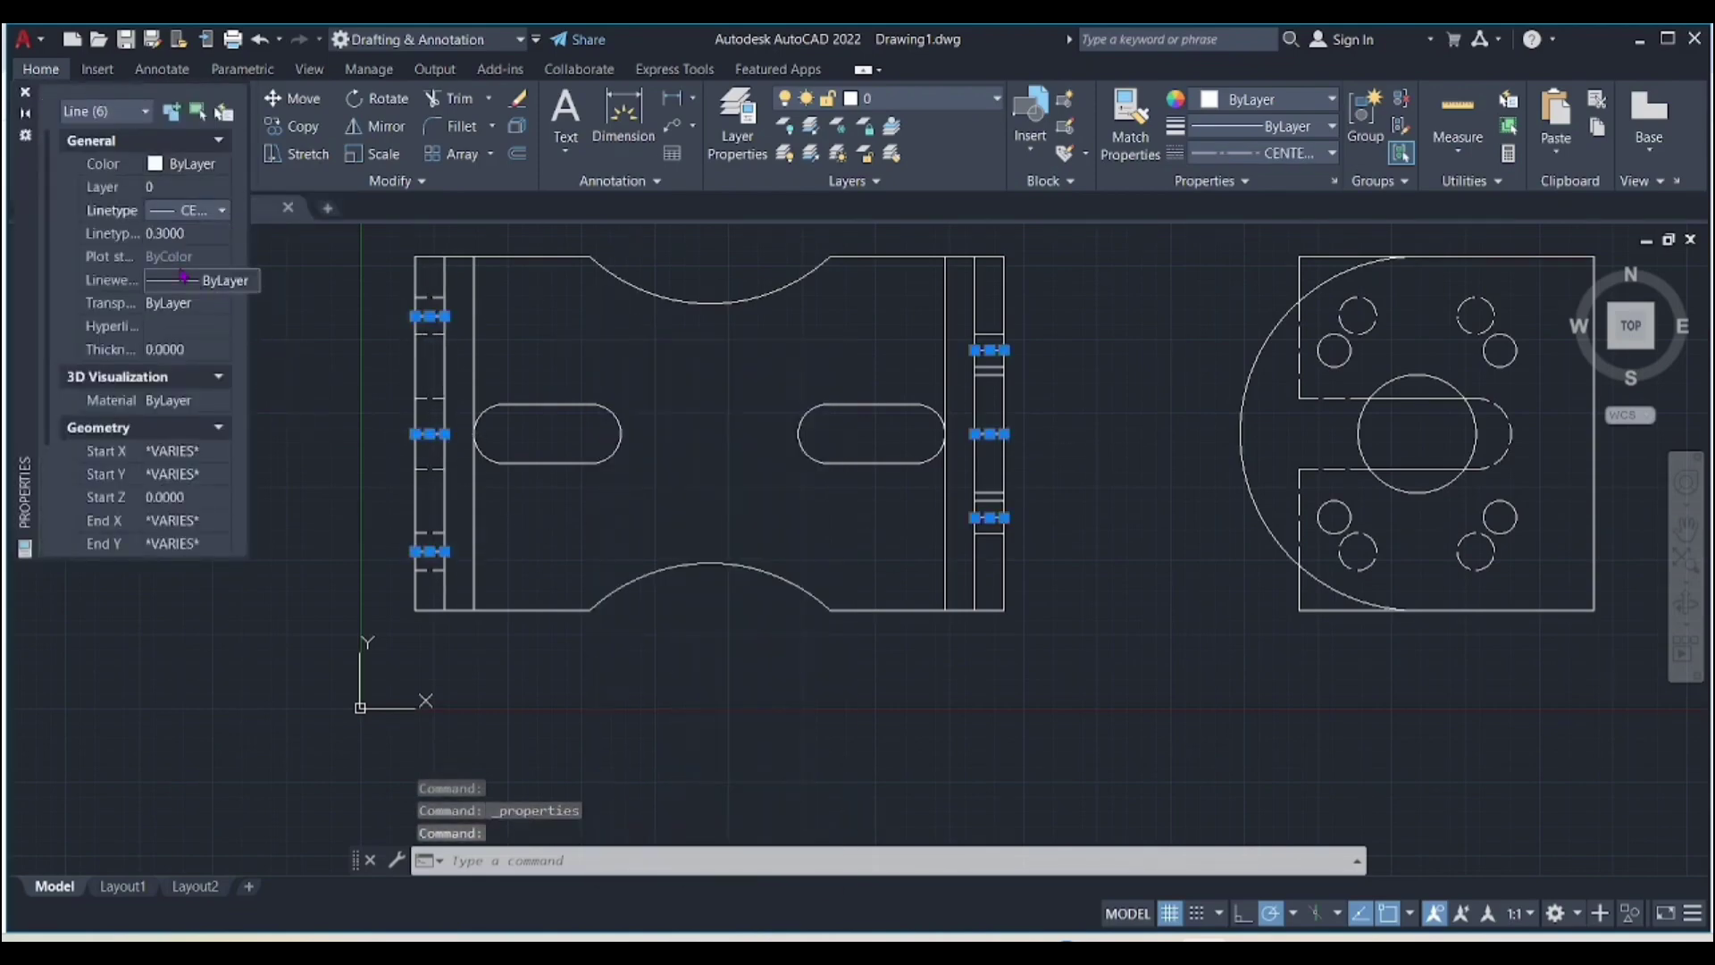
{"action": "left_click", "coordinate": [25, 92]}
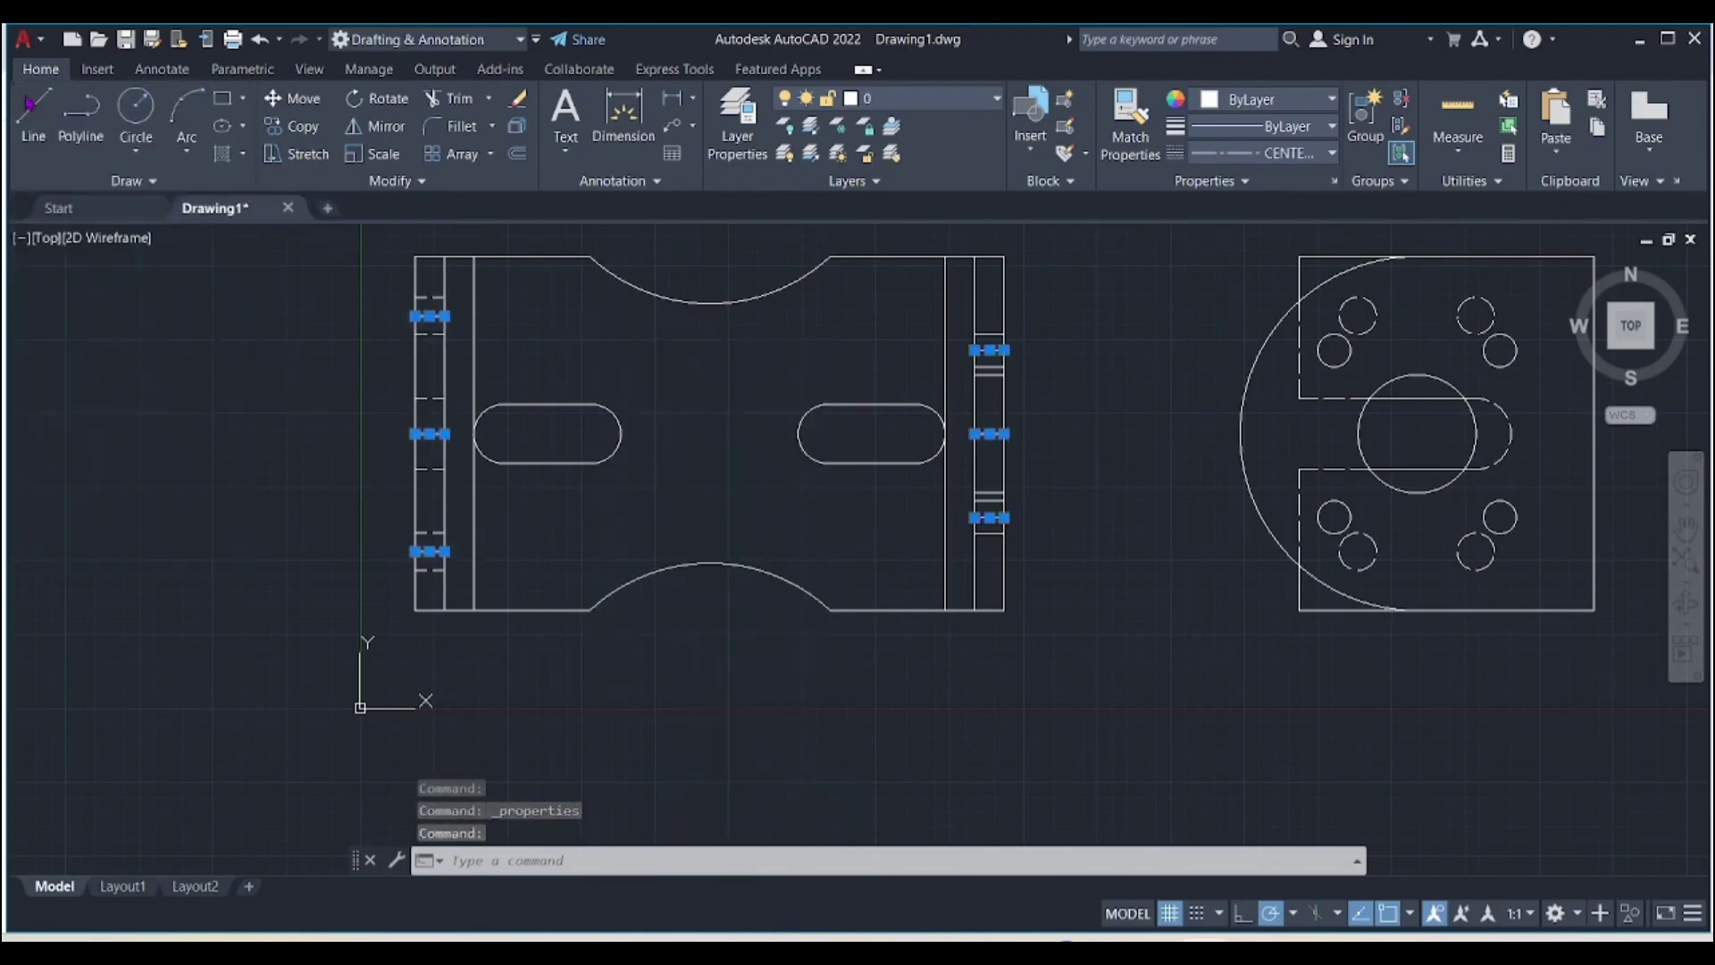
Set the two long inner vertical lines to the dashed ACAD_ISO02W100 linetype
{"action": "left_click", "coordinate": [994, 367]}
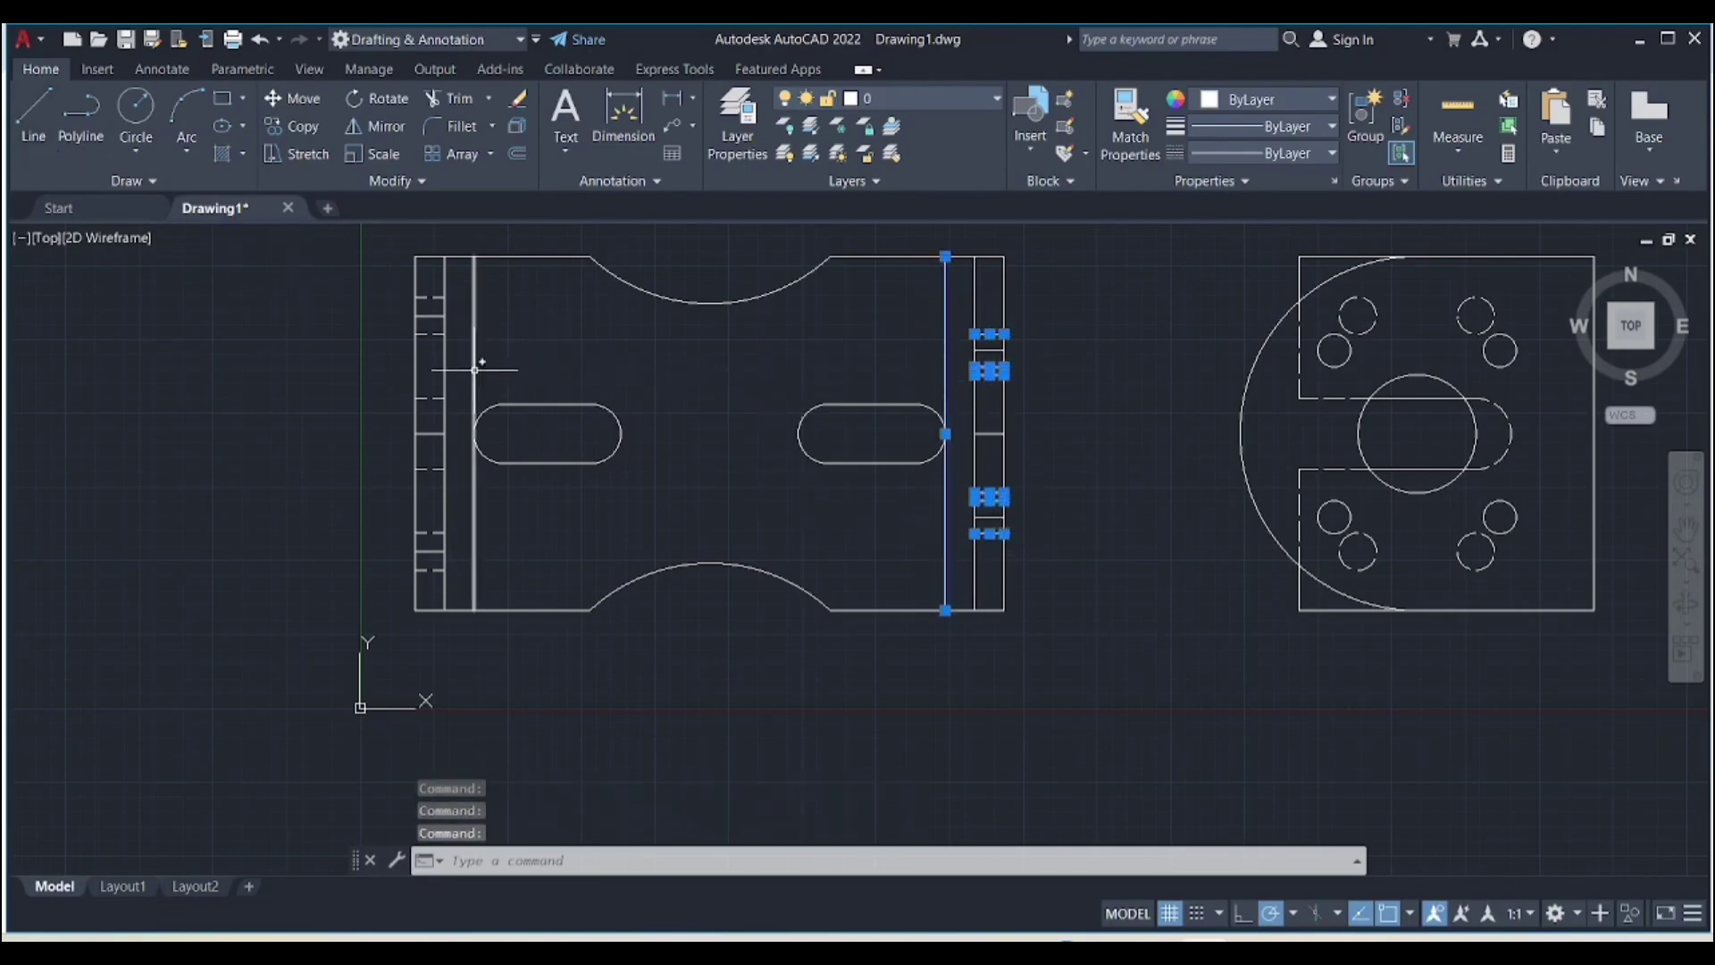
{"action": "right_click", "coordinate": [884, 353]}
{"action": "left_click", "coordinate": [973, 851]}
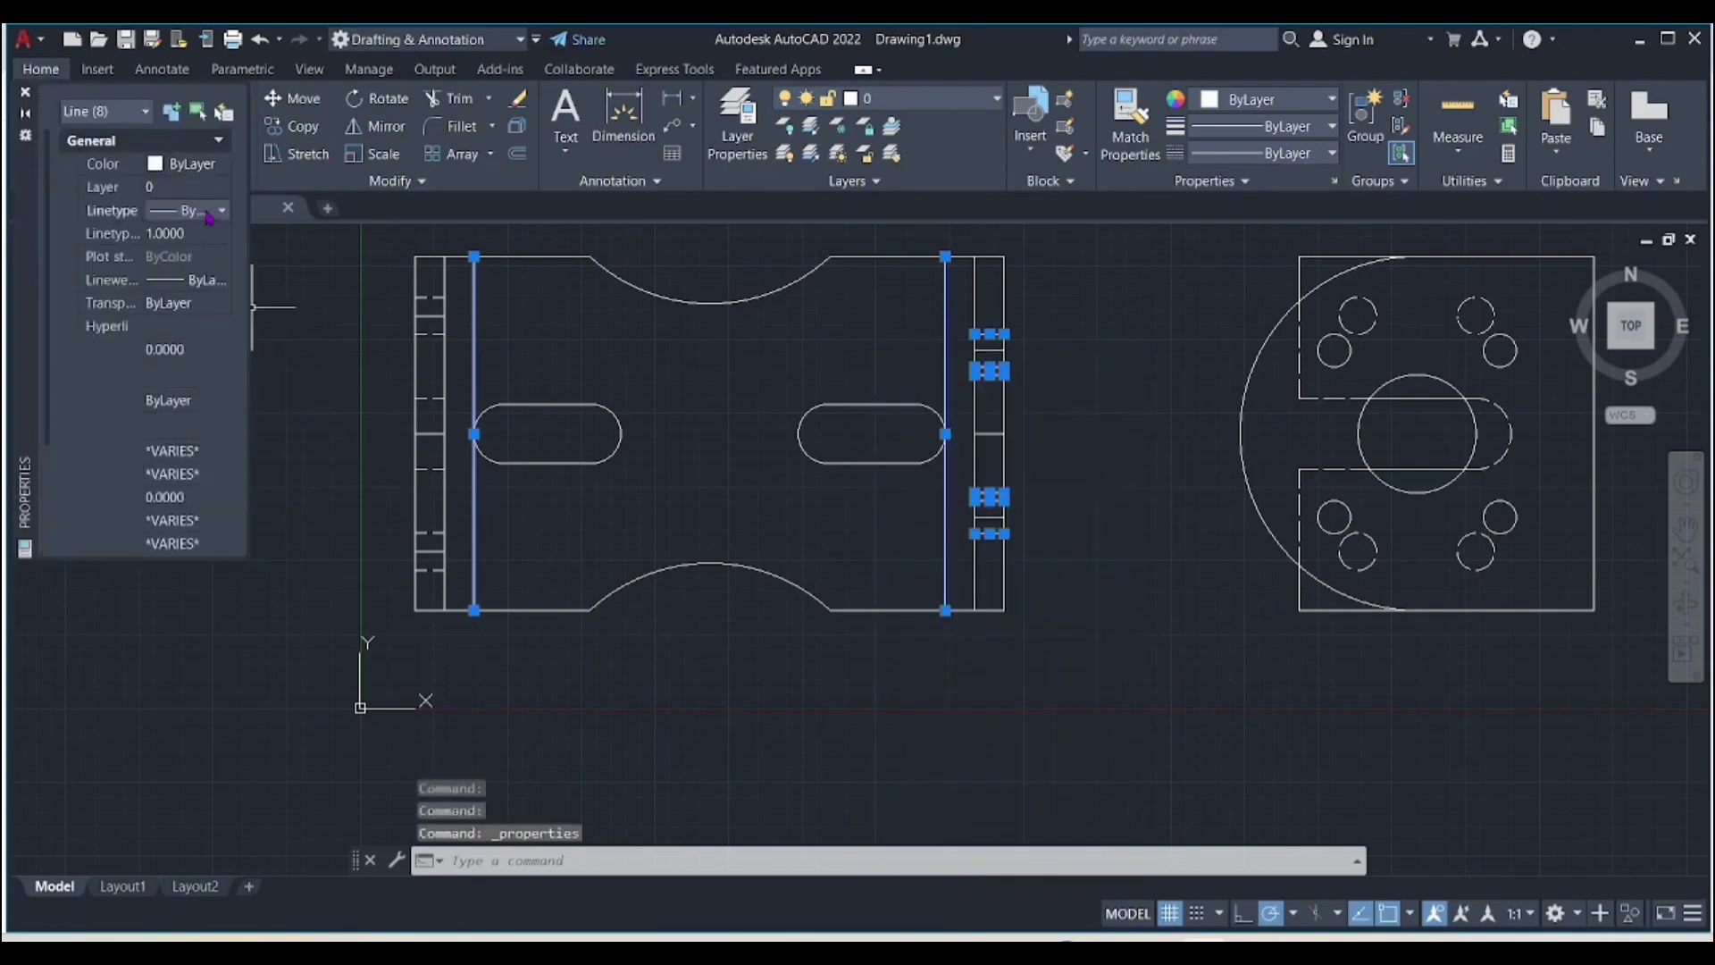
{"action": "left_click", "coordinate": [222, 211]}
{"action": "left_click", "coordinate": [219, 269]}
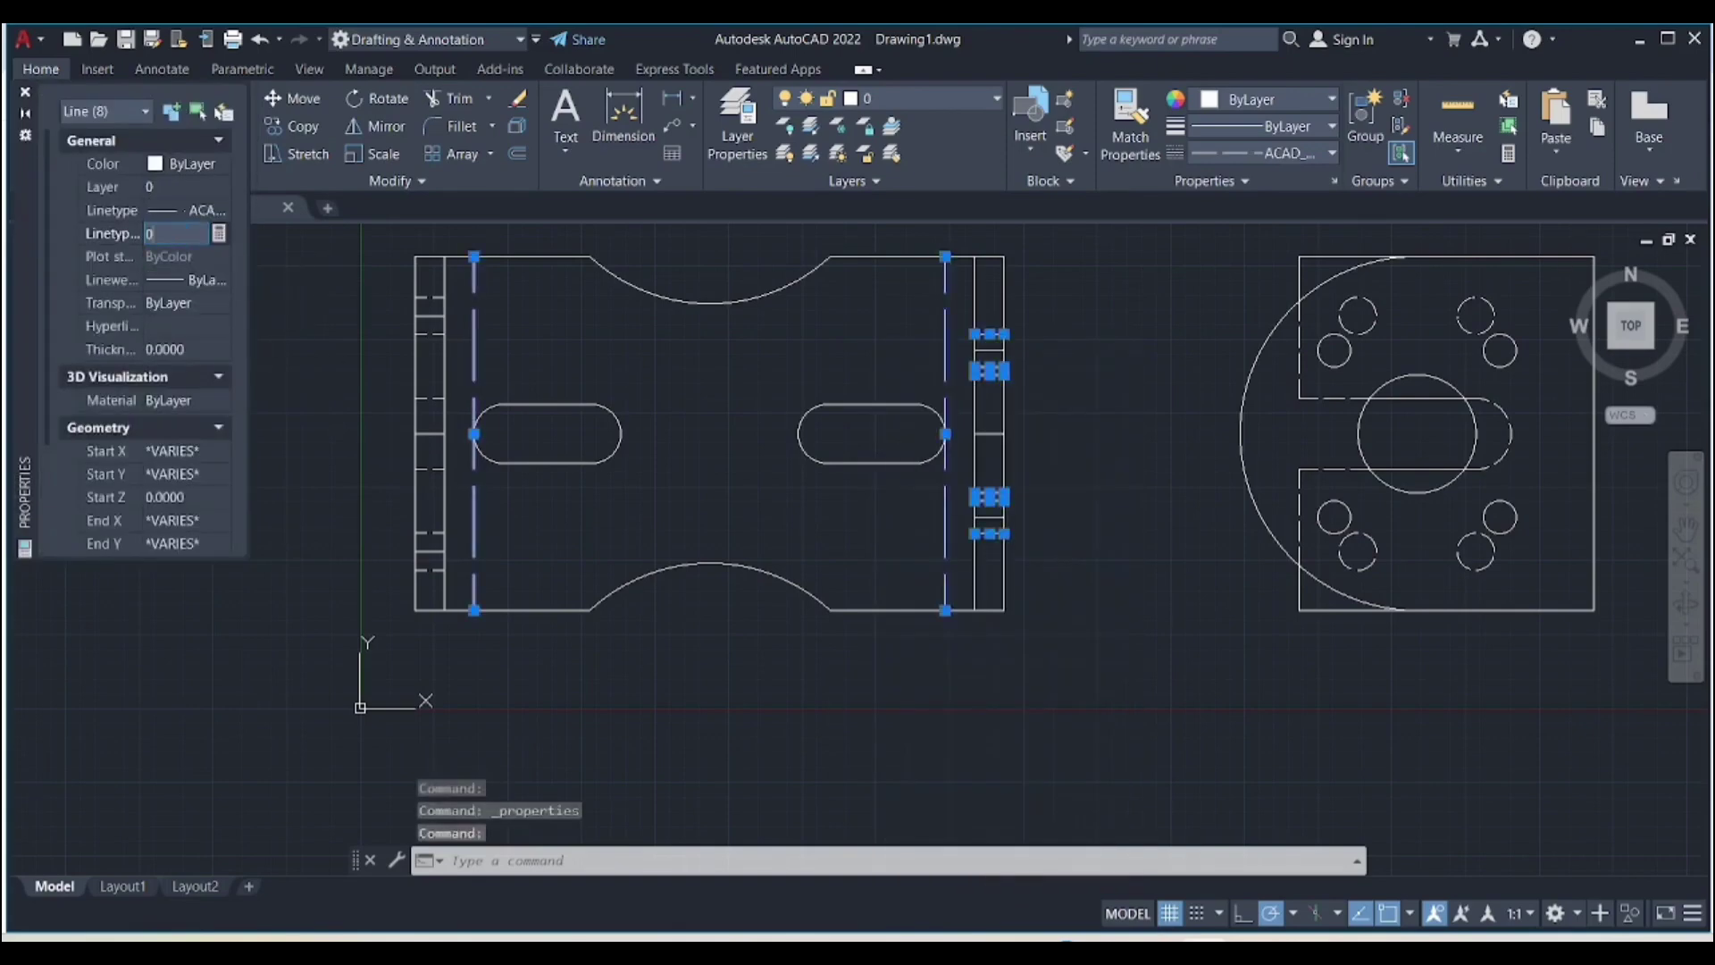
{"action": "type", "text": ".3000"}
{"action": "key", "text": "ctrl+1"}
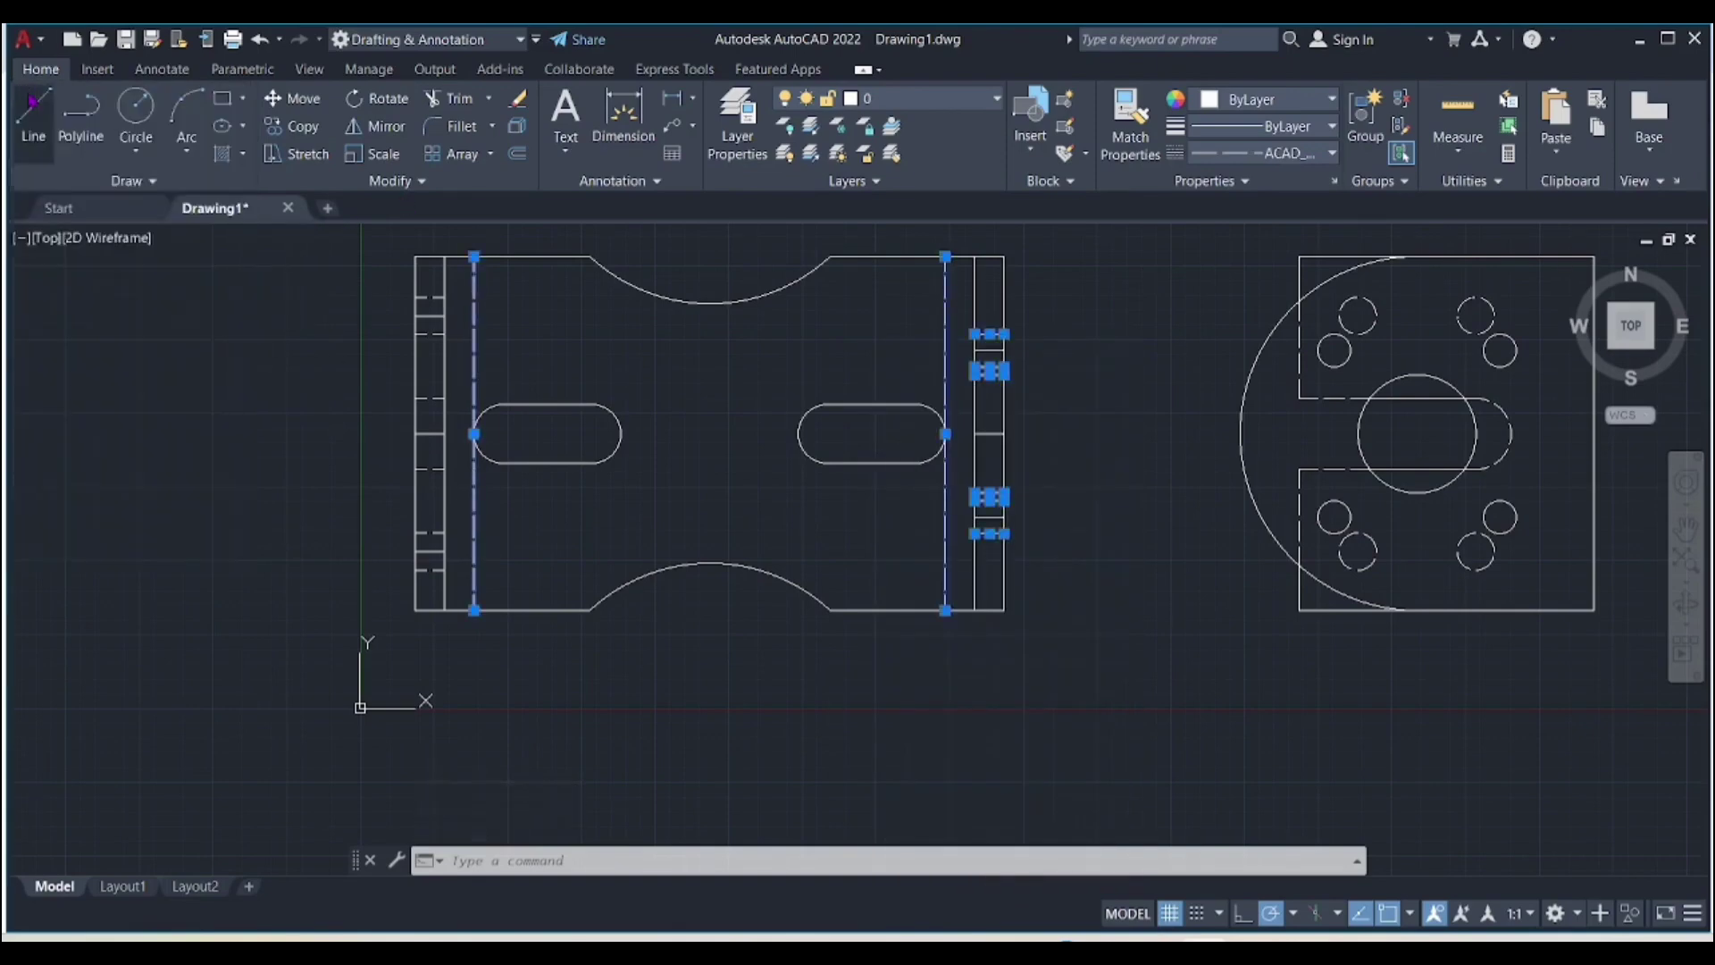
{"action": "key", "text": "Escape"}
Draw two 60-unit vertical lines offset 5 from the right view's edges
{"action": "middle_click_drag", "start_coordinate": [522, 342], "coordinate": [228, 373]}
{"action": "type", "text": "l"}
{"action": "key", "text": "Return"}
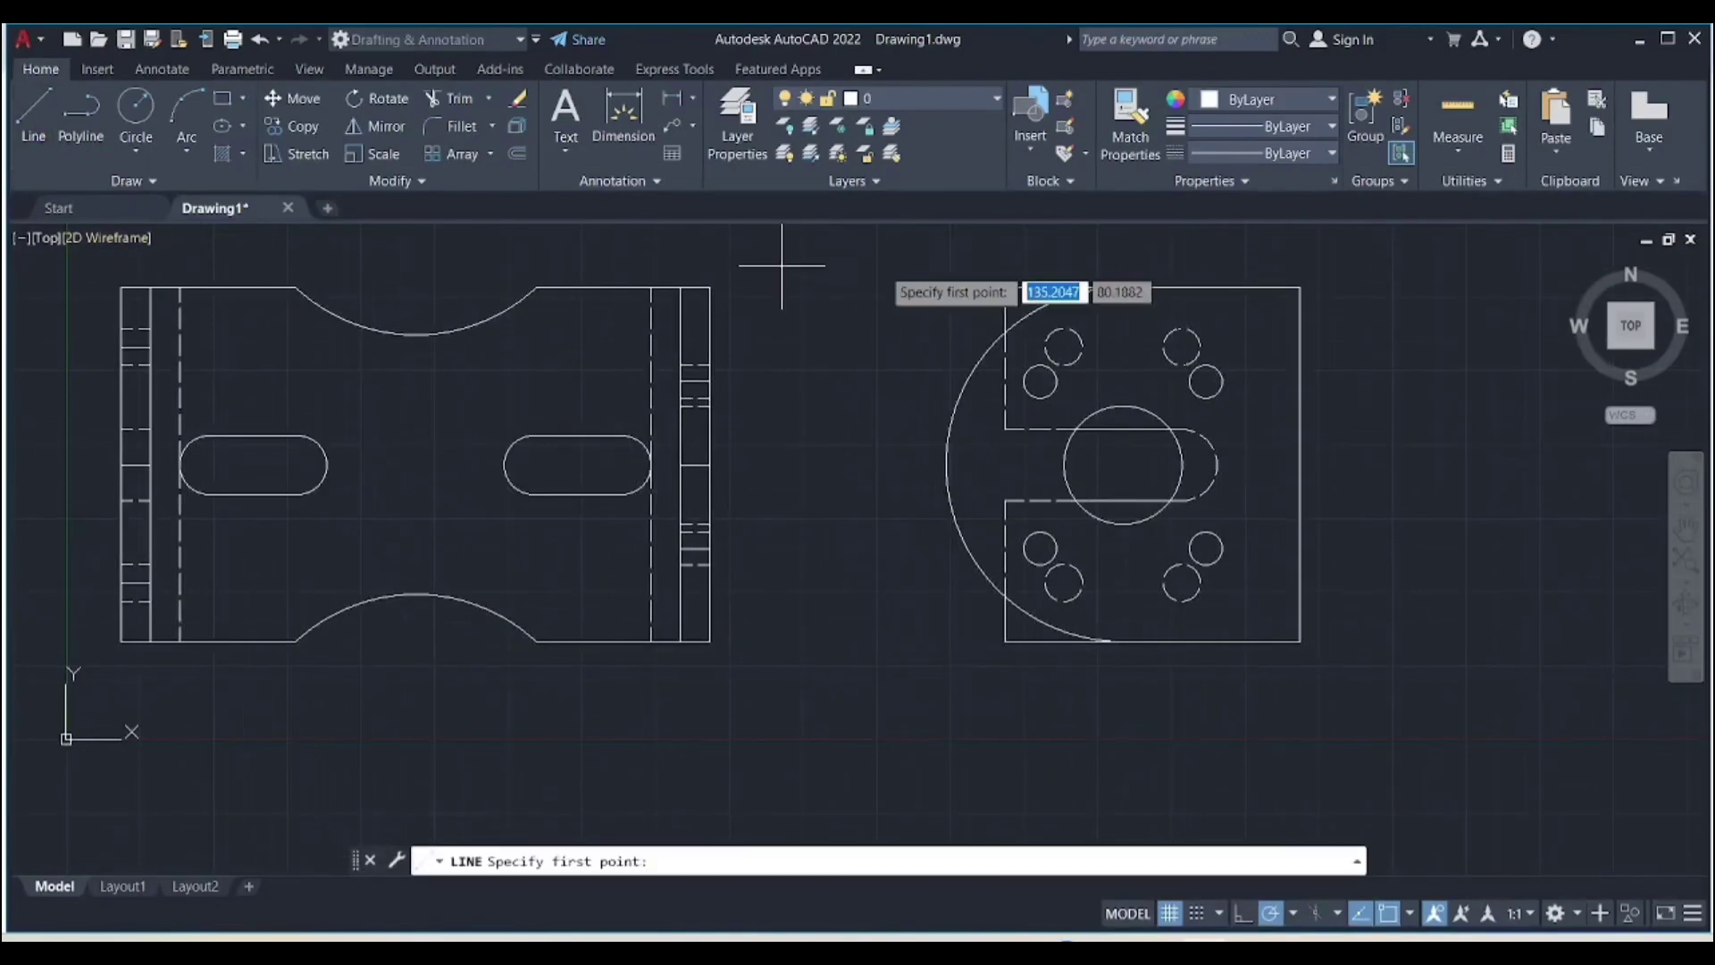
{"action": "type", "text": "5"}
{"action": "key", "text": "Return"}
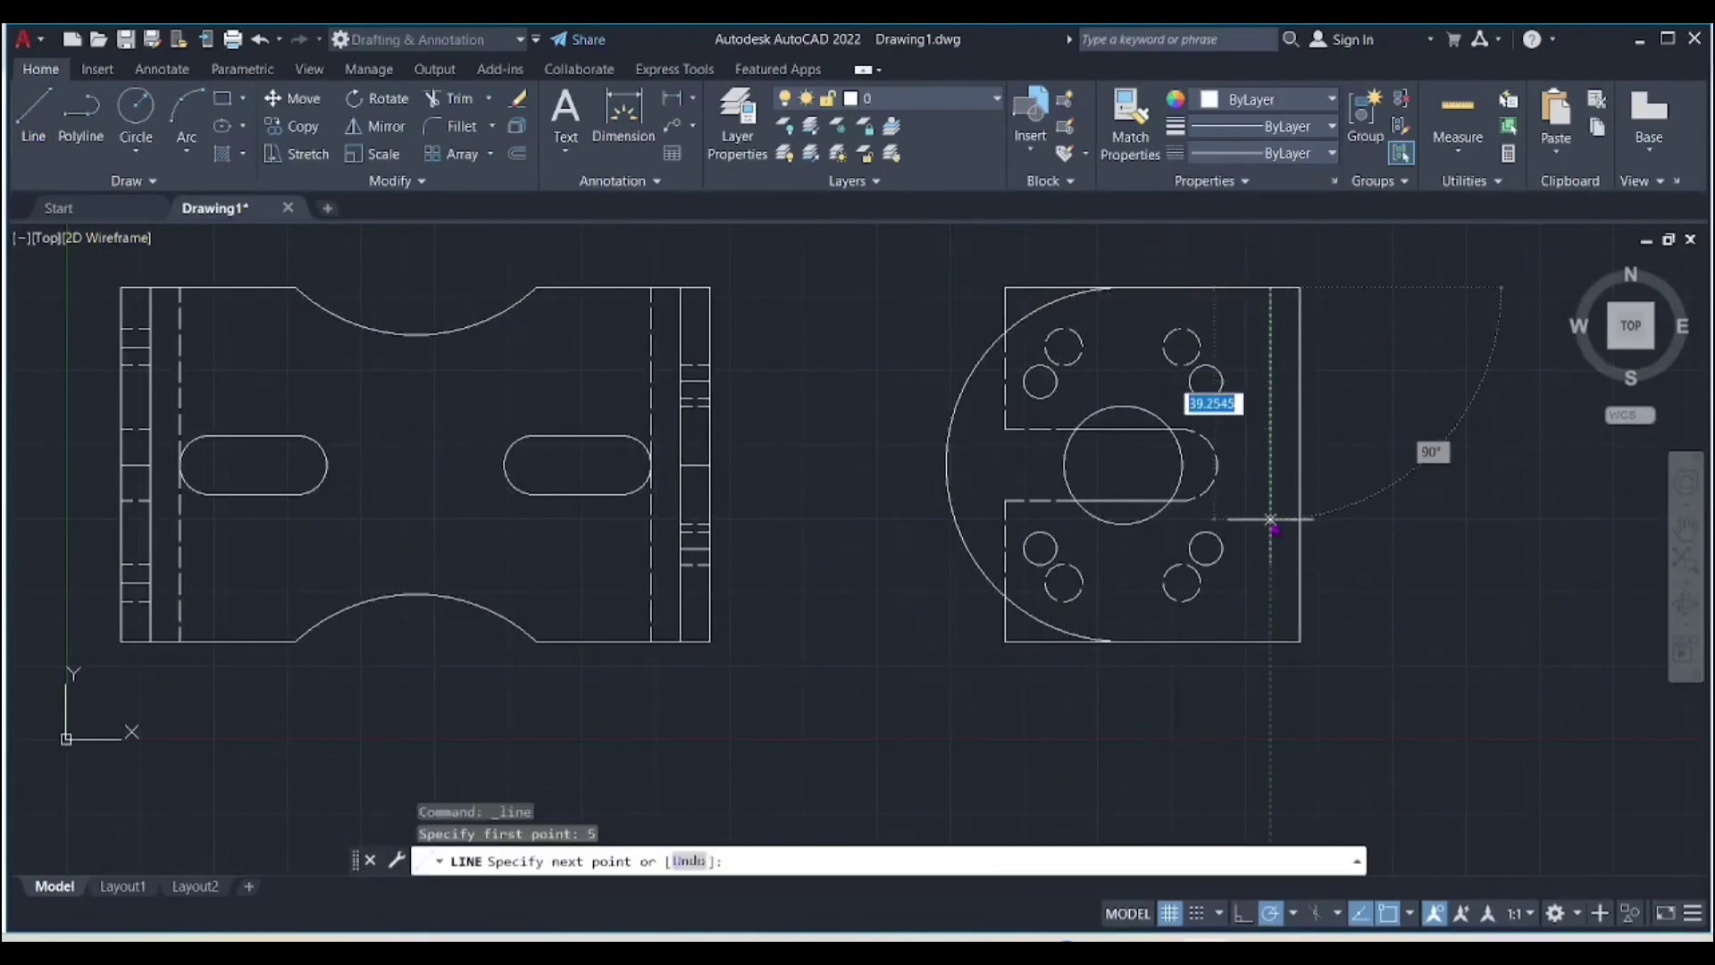
{"action": "type", "text": "60"}
{"action": "key", "text": "Return"}
{"action": "key", "text": "Return"}
{"action": "key", "text": "Return"}
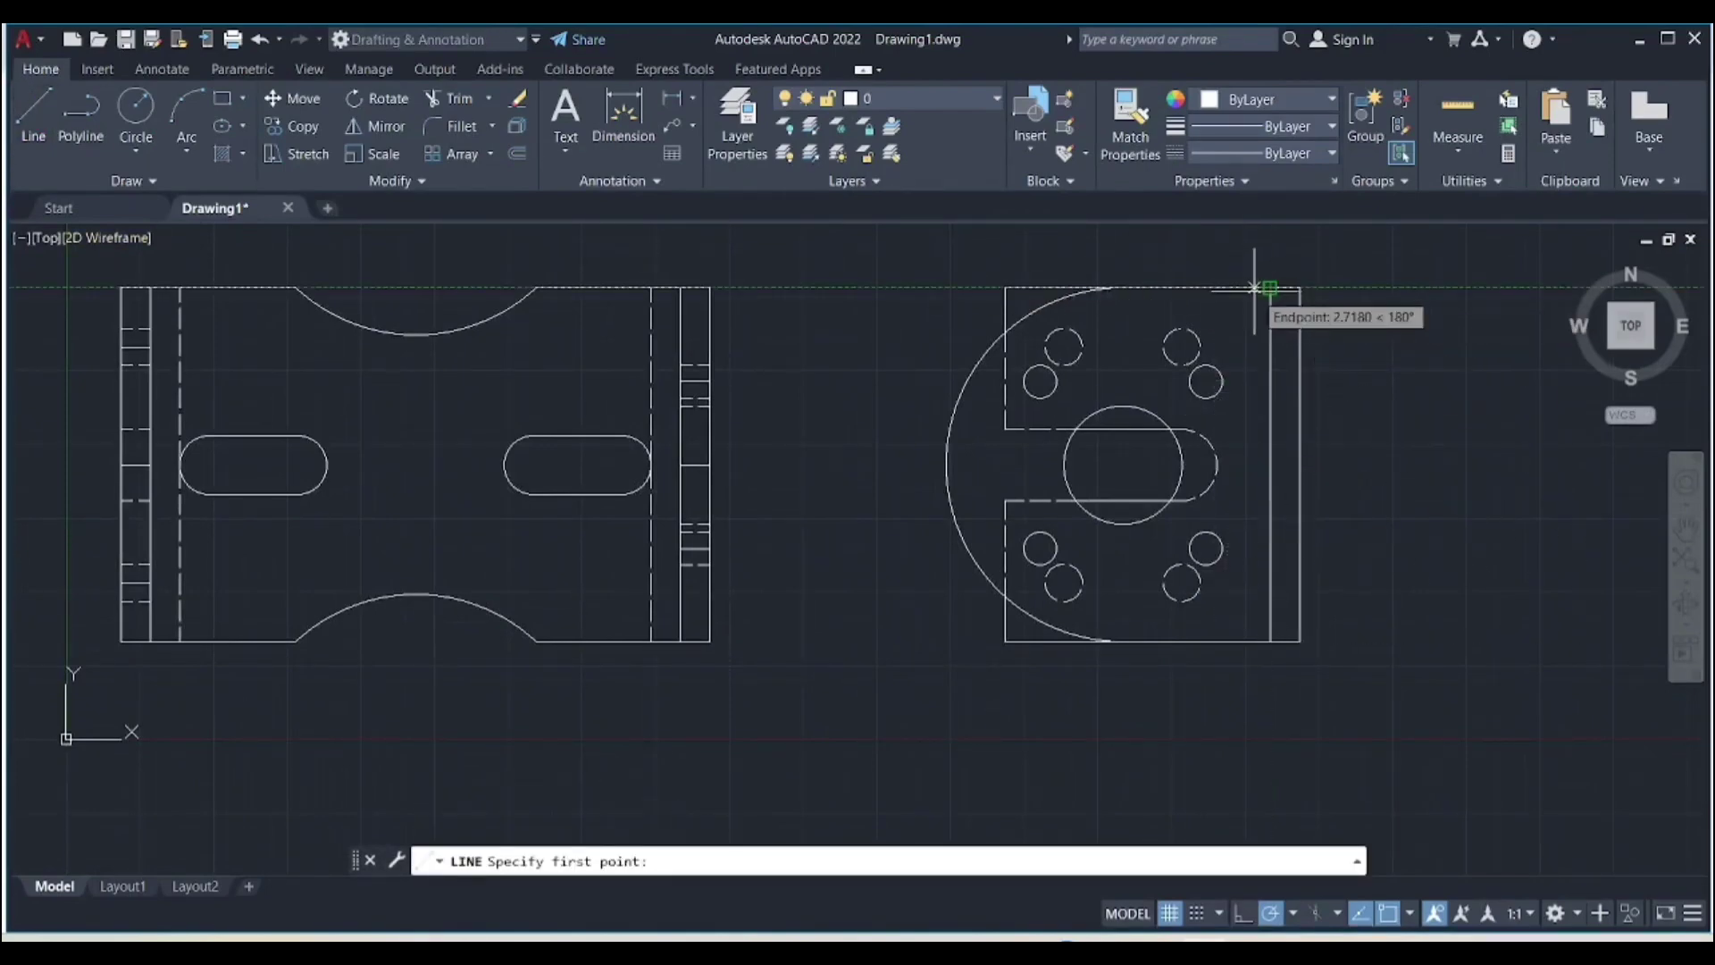
{"action": "type", "text": "5"}
{"action": "key", "text": "Return"}
{"action": "type", "text": "60"}
{"action": "key", "text": "Return"}
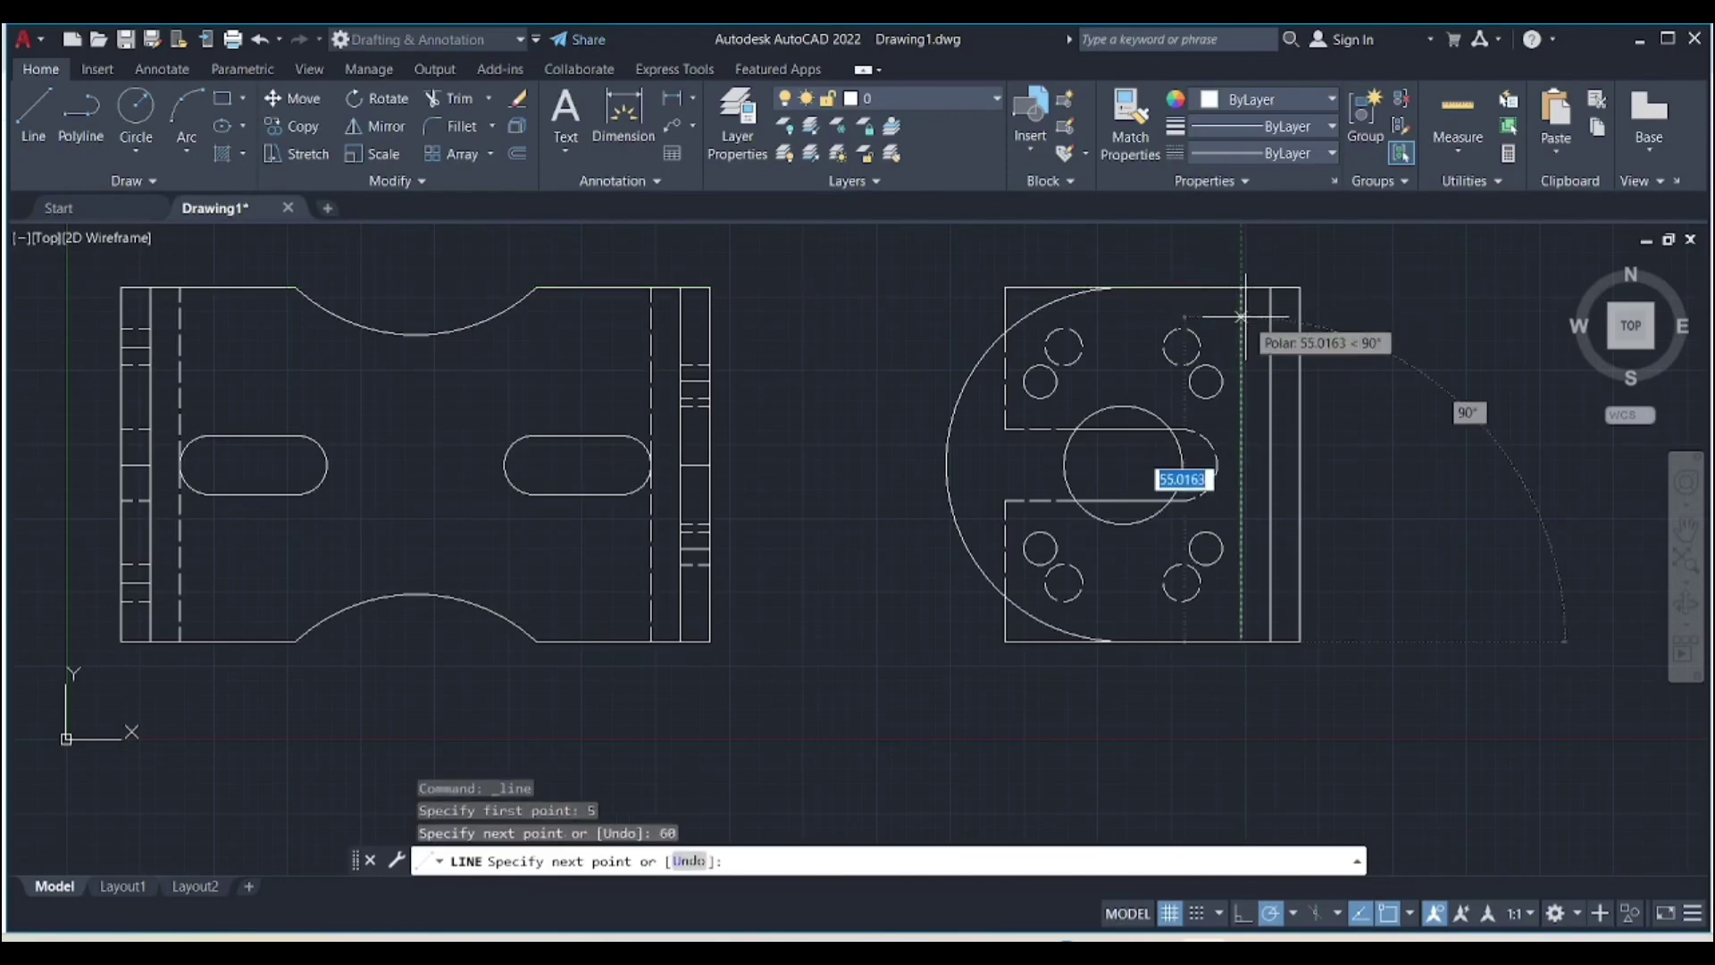
{"action": "key", "text": "Escape"}
Make the two new vertical lines dashed ACAD_ISO02W100 hidden lines
{"action": "right_click", "coordinate": [1127, 327]}
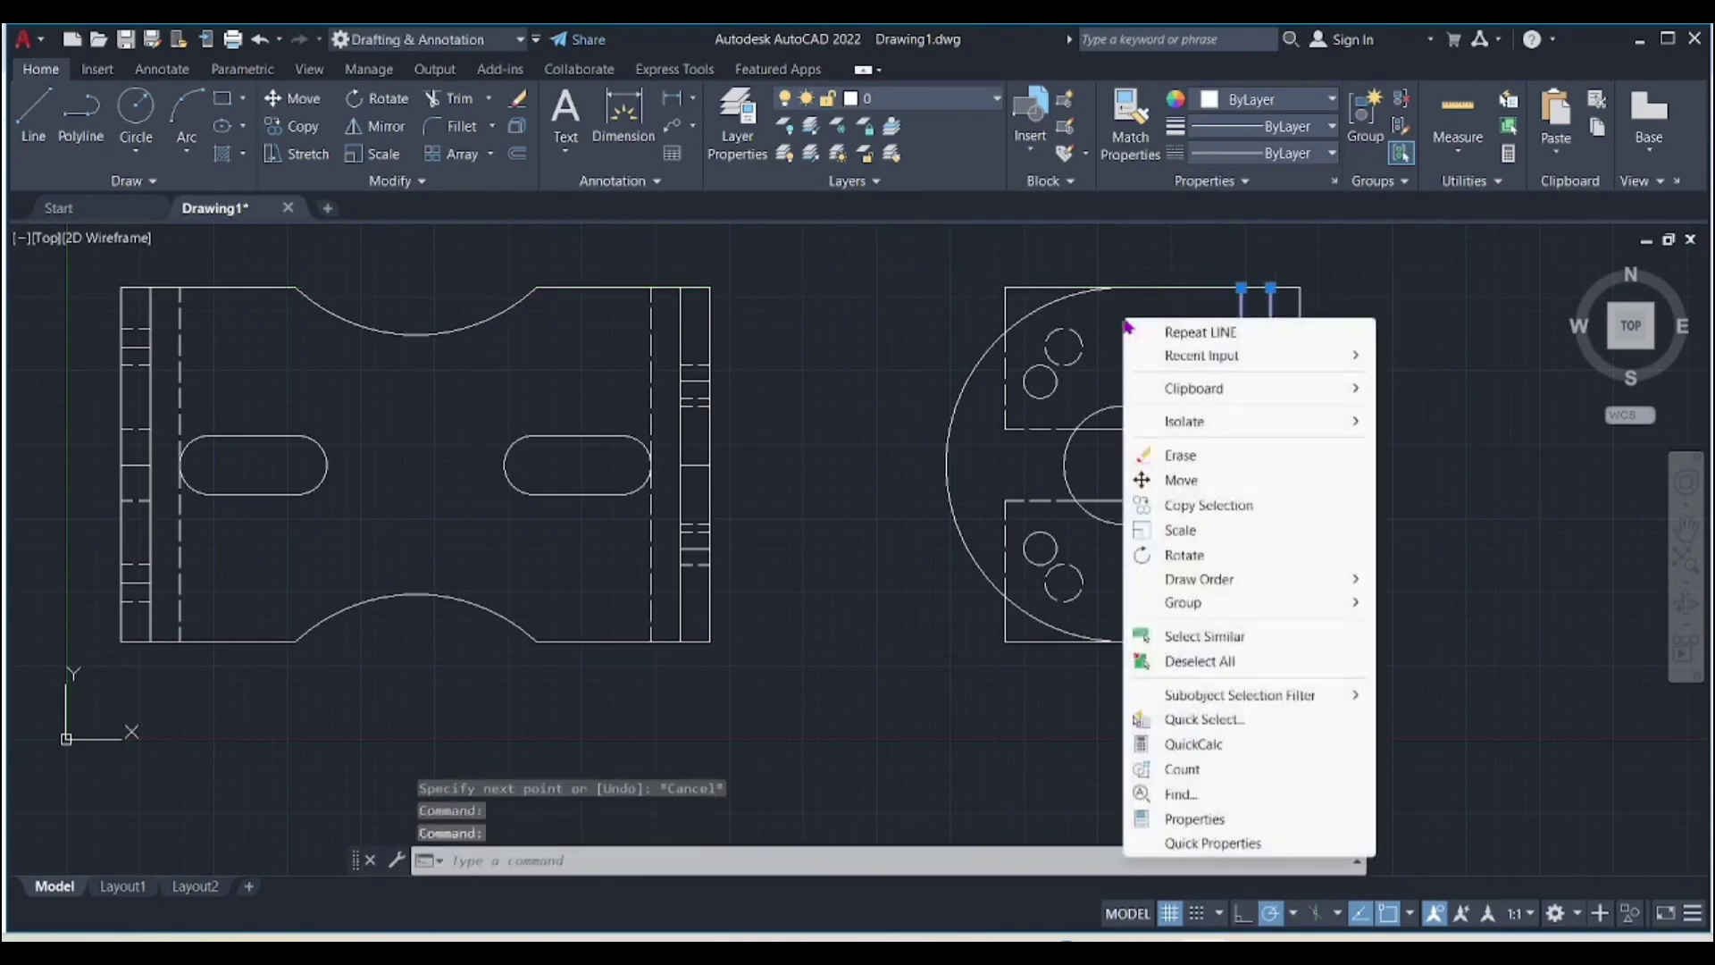
{"action": "left_click", "coordinate": [1178, 820]}
{"action": "left_click", "coordinate": [218, 242]}
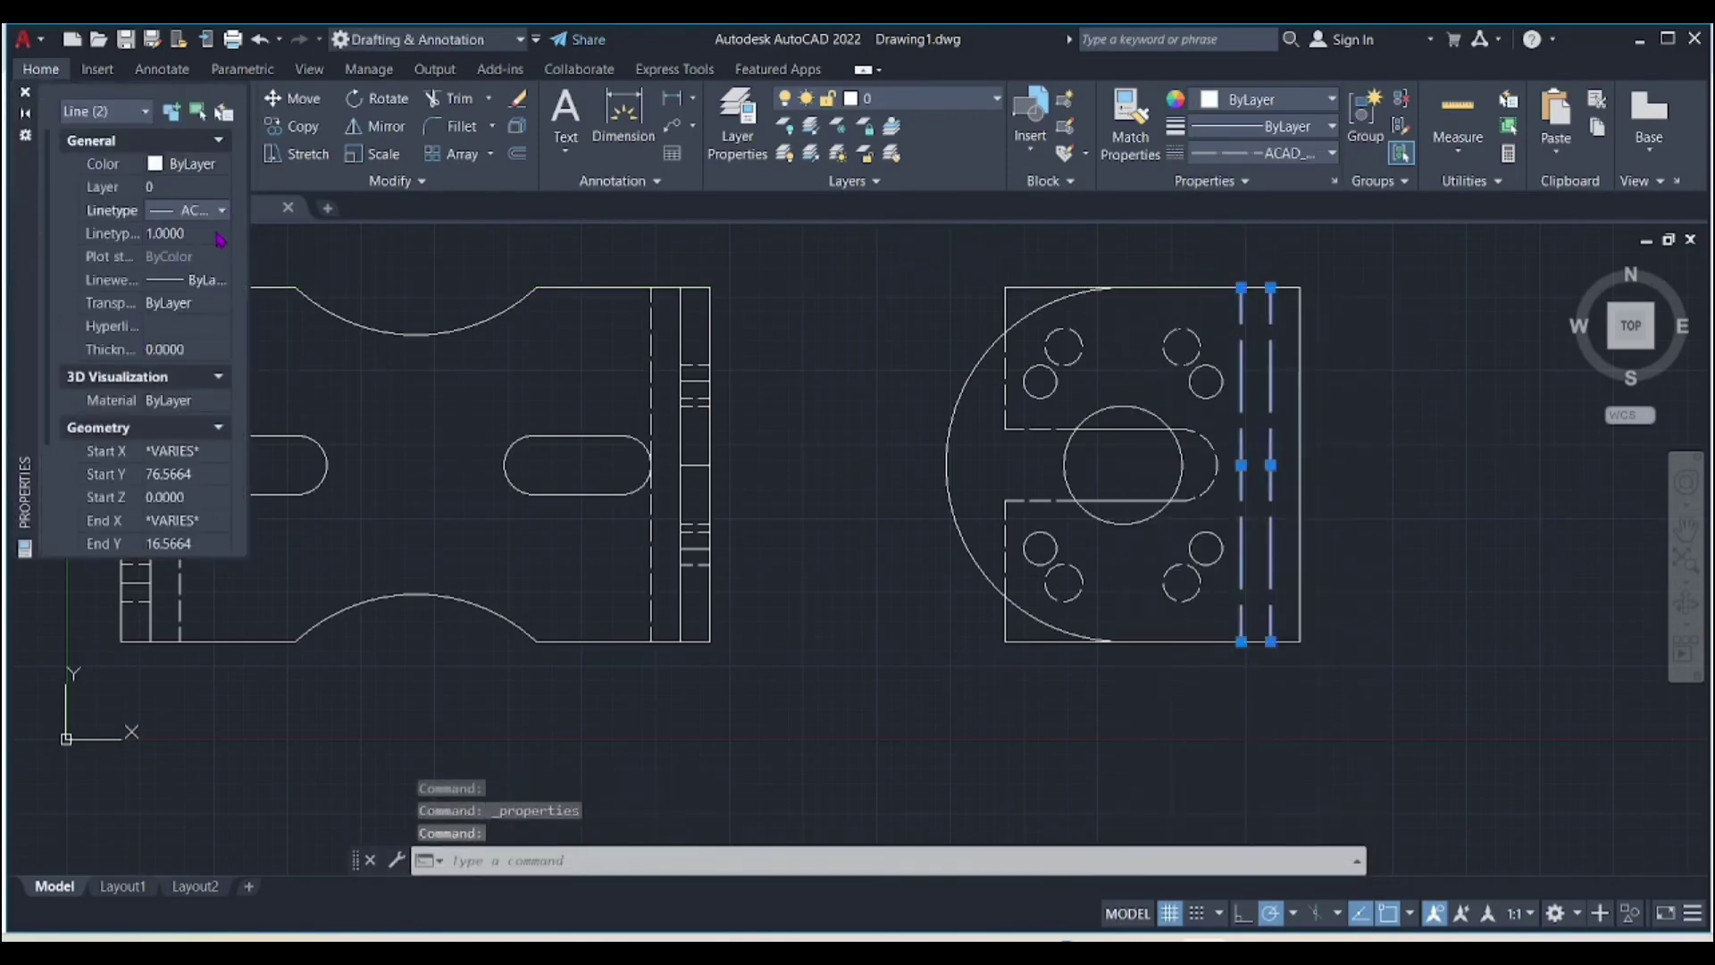
{"action": "left_click", "coordinate": [25, 92]}
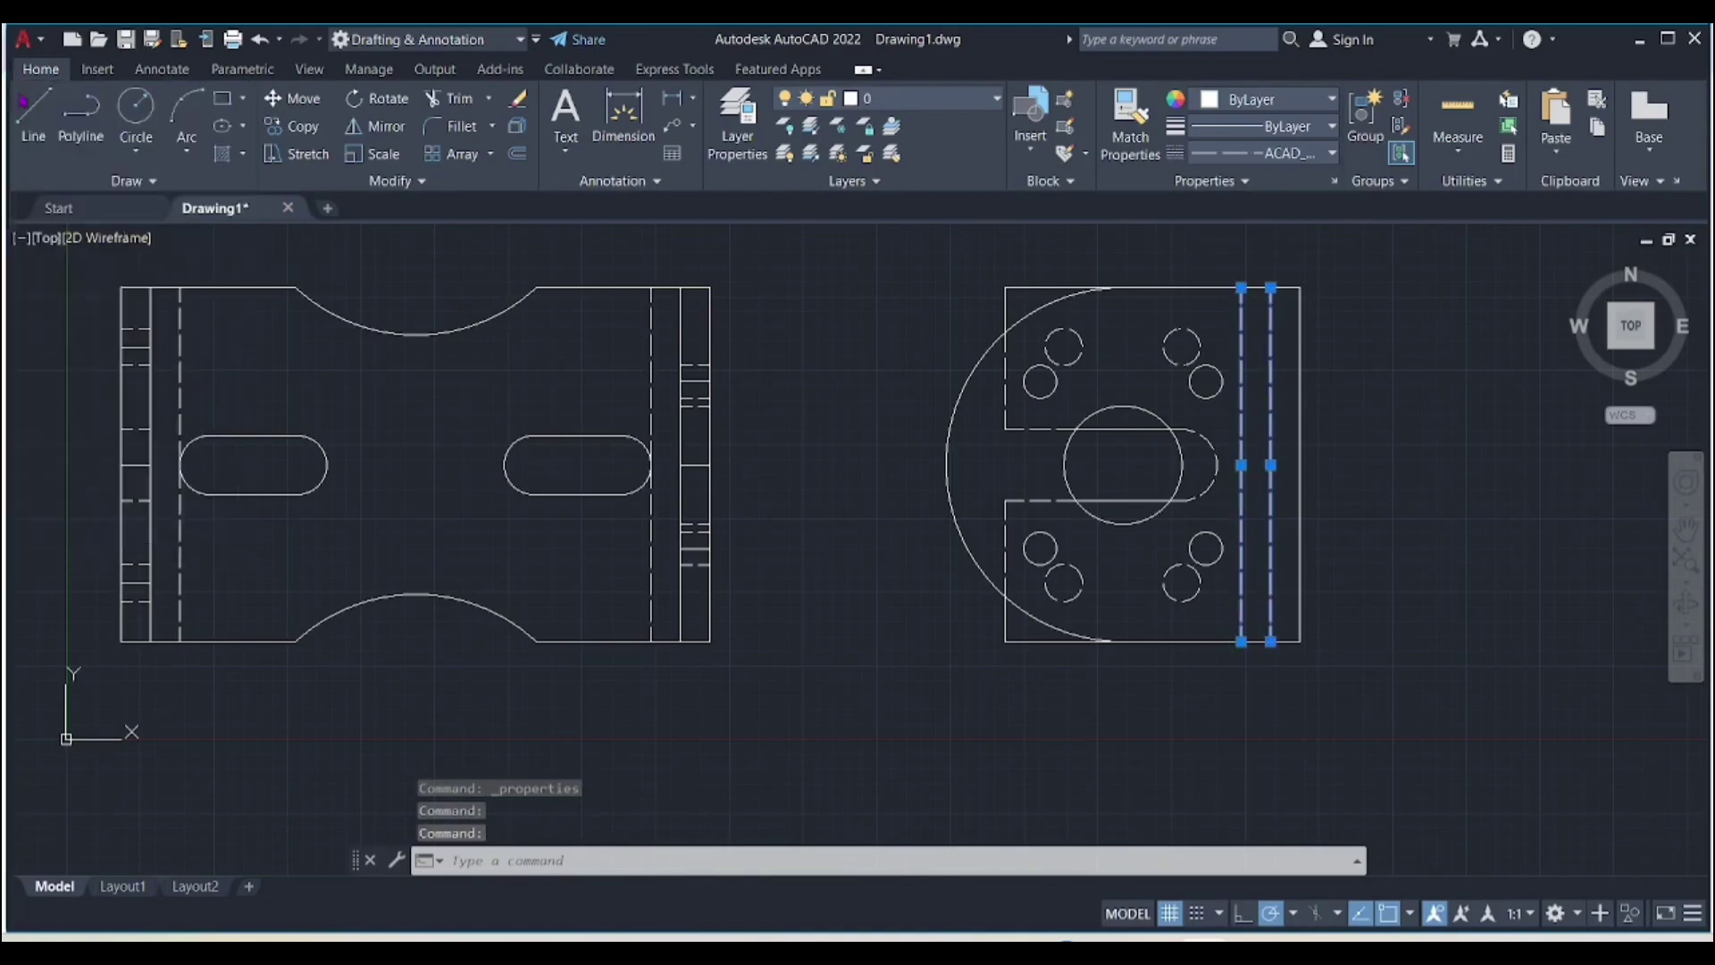
Pan to the upper U-shaped view and undo the two most recent changes
{"action": "scroll", "coordinate": [629, 561], "scroll_direction": "up", "scroll_amount": 2}
{"action": "scroll", "coordinate": [558, 536], "scroll_direction": "down", "scroll_amount": 3}
{"action": "middle_click_drag", "start_coordinate": [571, 214], "coordinate": [582, 509]}
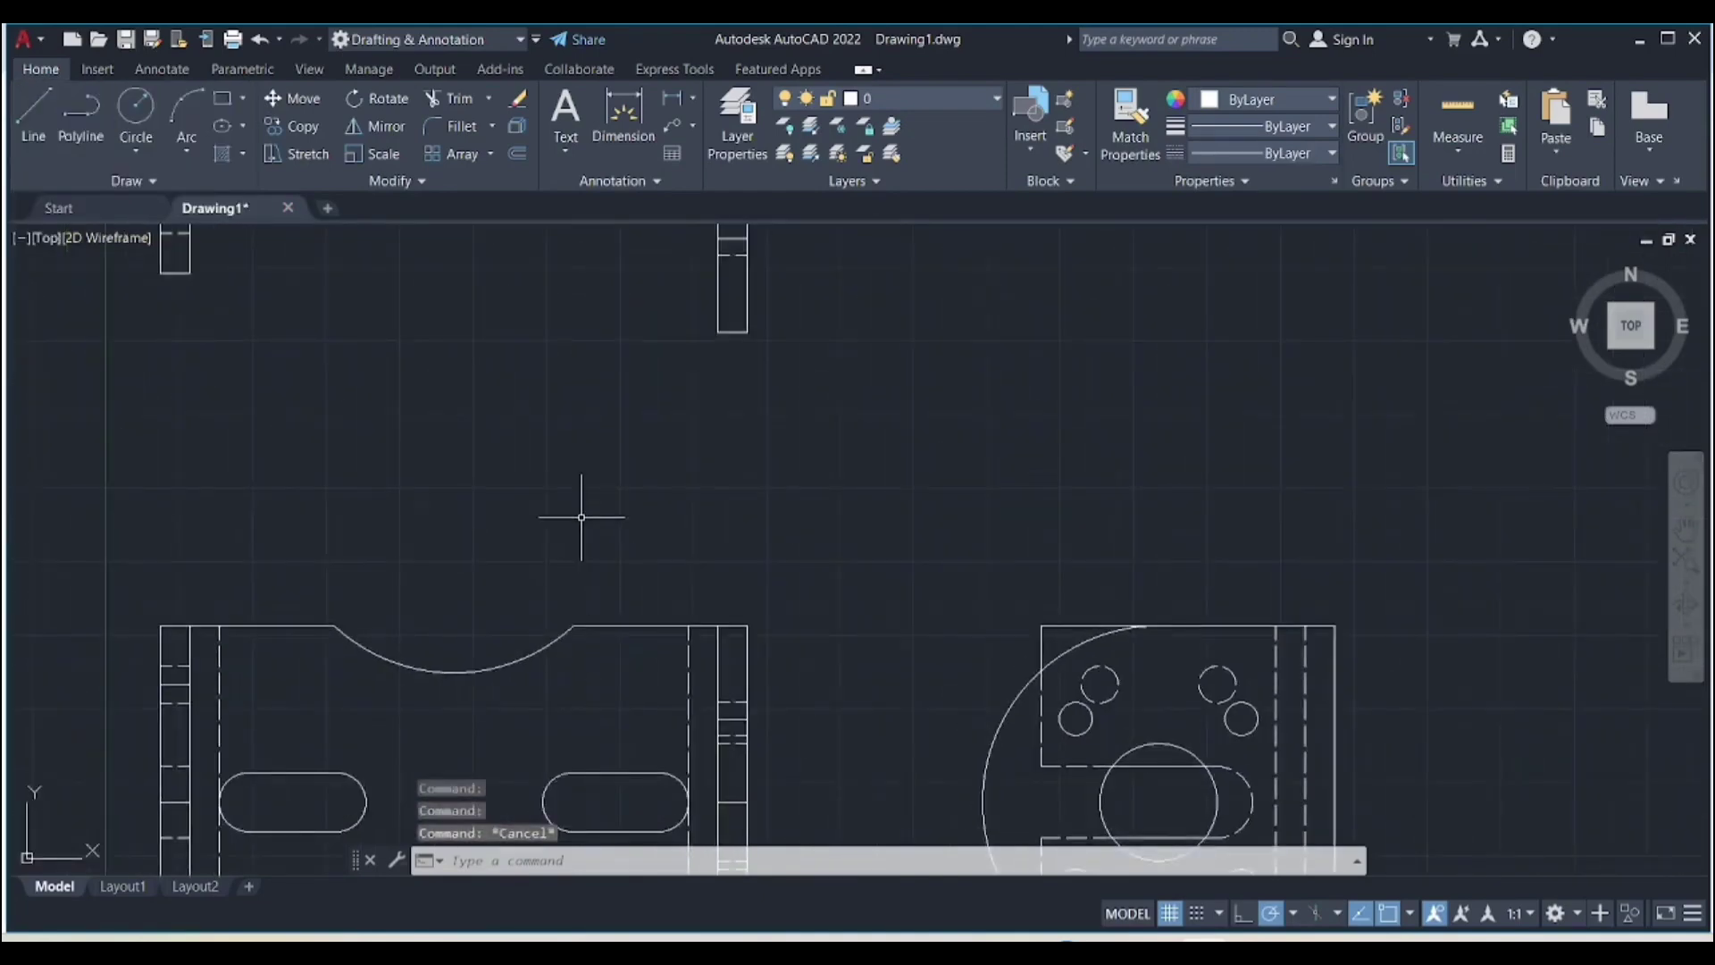
{"action": "scroll", "coordinate": [580, 602], "scroll_direction": "down", "scroll_amount": 1}
{"action": "left_click", "coordinate": [26, 117]}
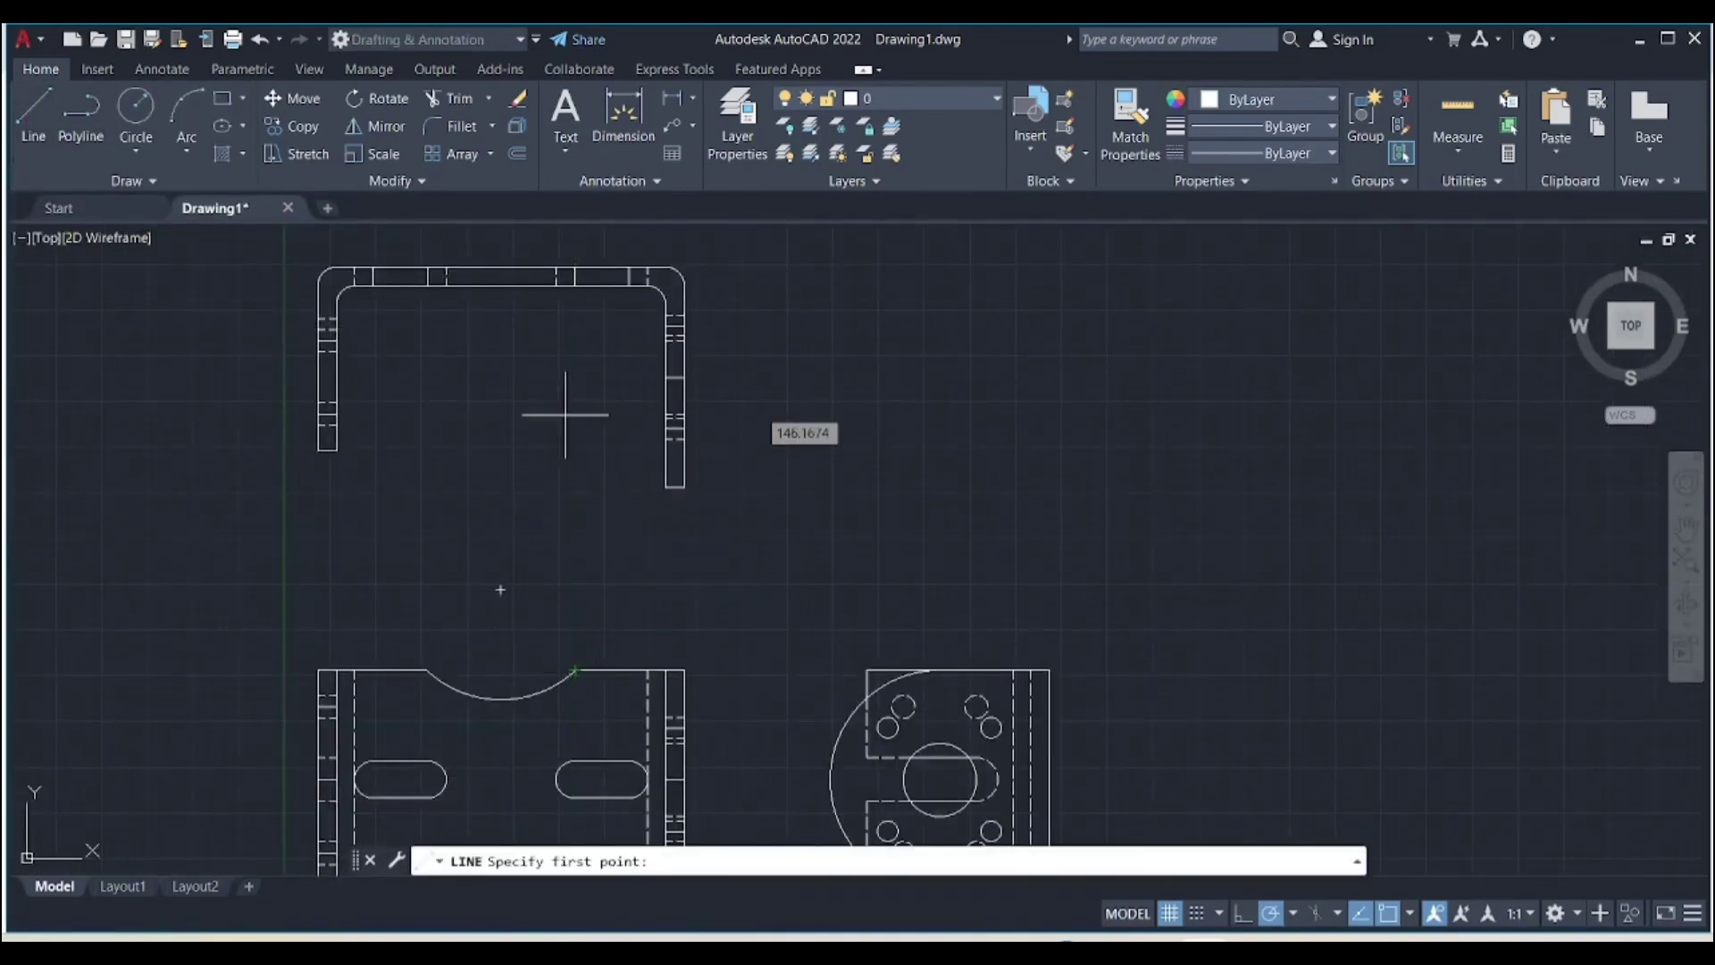
{"action": "key", "text": "Escape"}
{"action": "key", "text": "ctrl+z"}
{"action": "key", "text": "ctrl+z"}
{"action": "key", "text": "ctrl+z"}
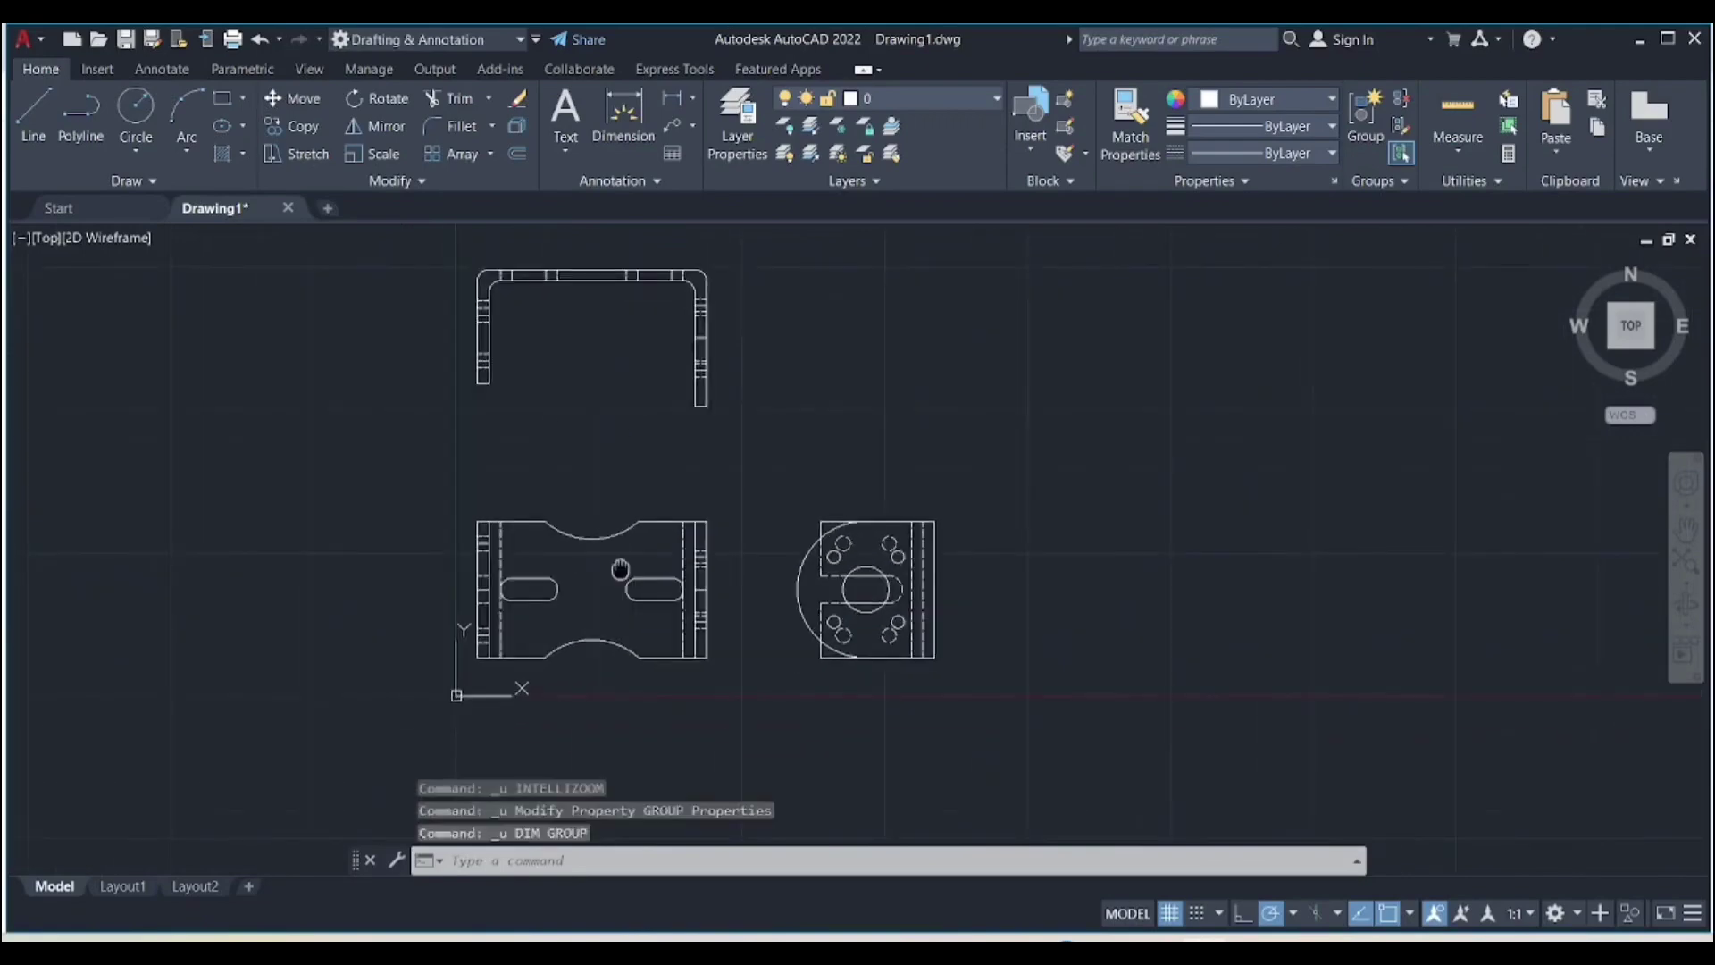
{"action": "key", "text": "ctrl+z"}
{"action": "scroll", "coordinate": [533, 423], "scroll_direction": "down", "scroll_amount": 3}
Dimension the front view's top edge as 100, placed 20 units above
{"action": "left_click", "coordinate": [624, 116]}
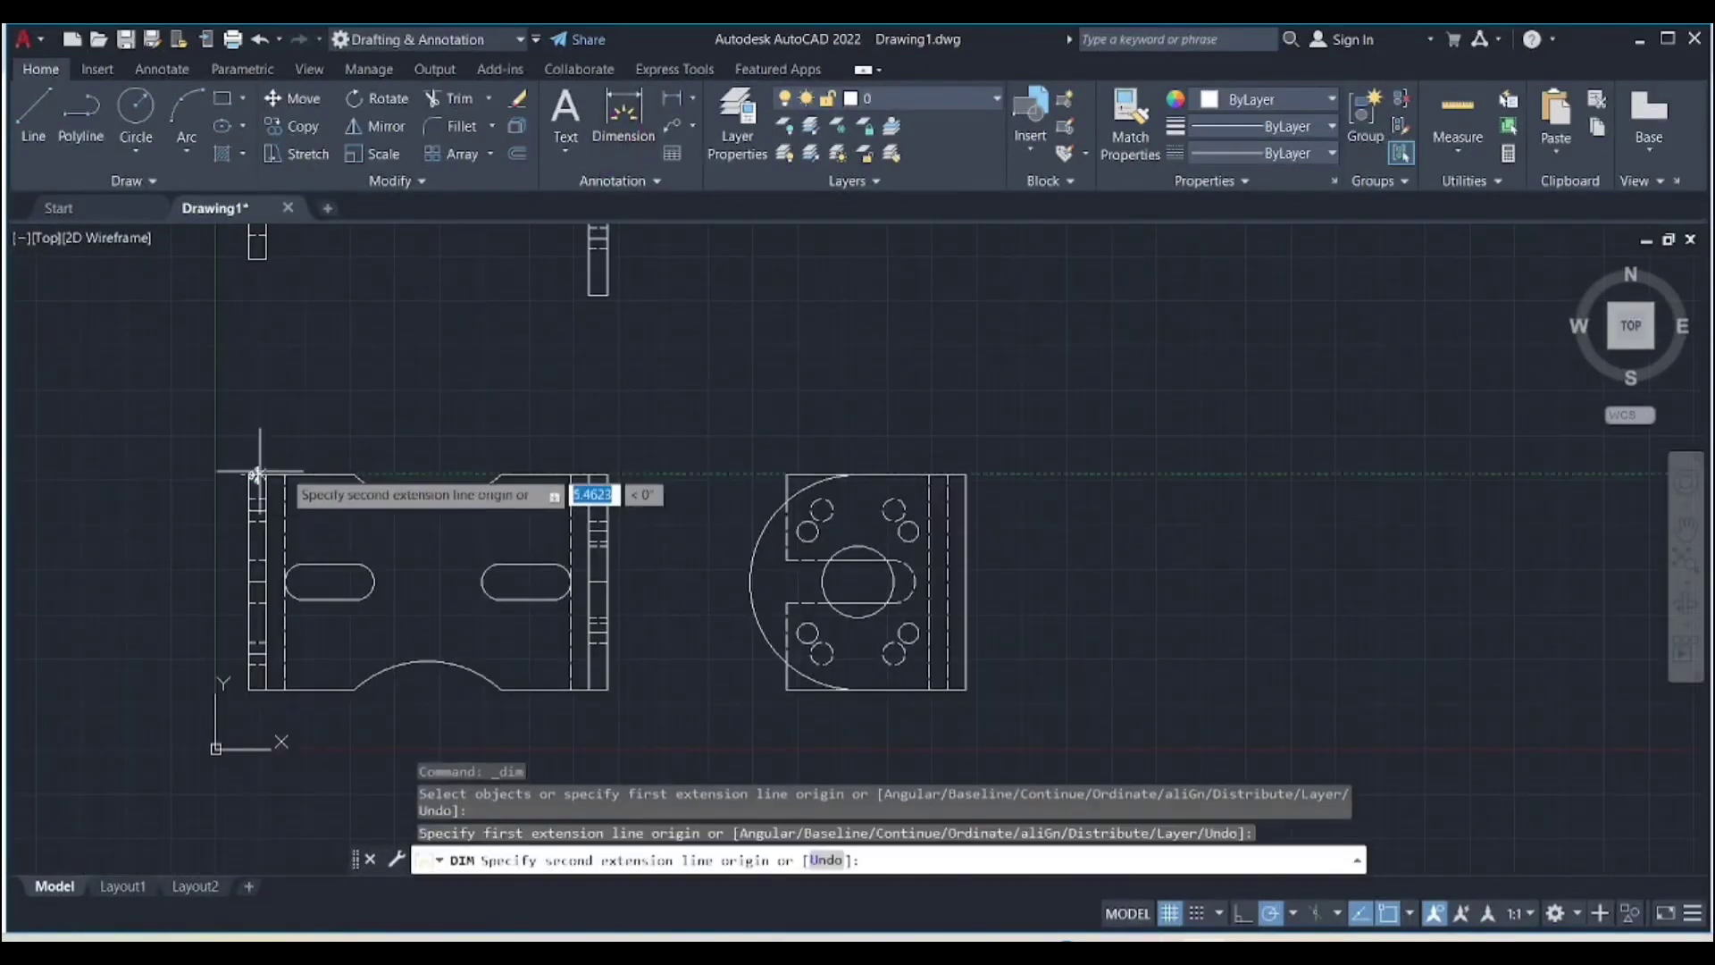
{"action": "left_click", "coordinate": [249, 474]}
{"action": "left_click", "coordinate": [607, 474]}
{"action": "type", "text": "20"}
{"action": "key", "text": "Return"}
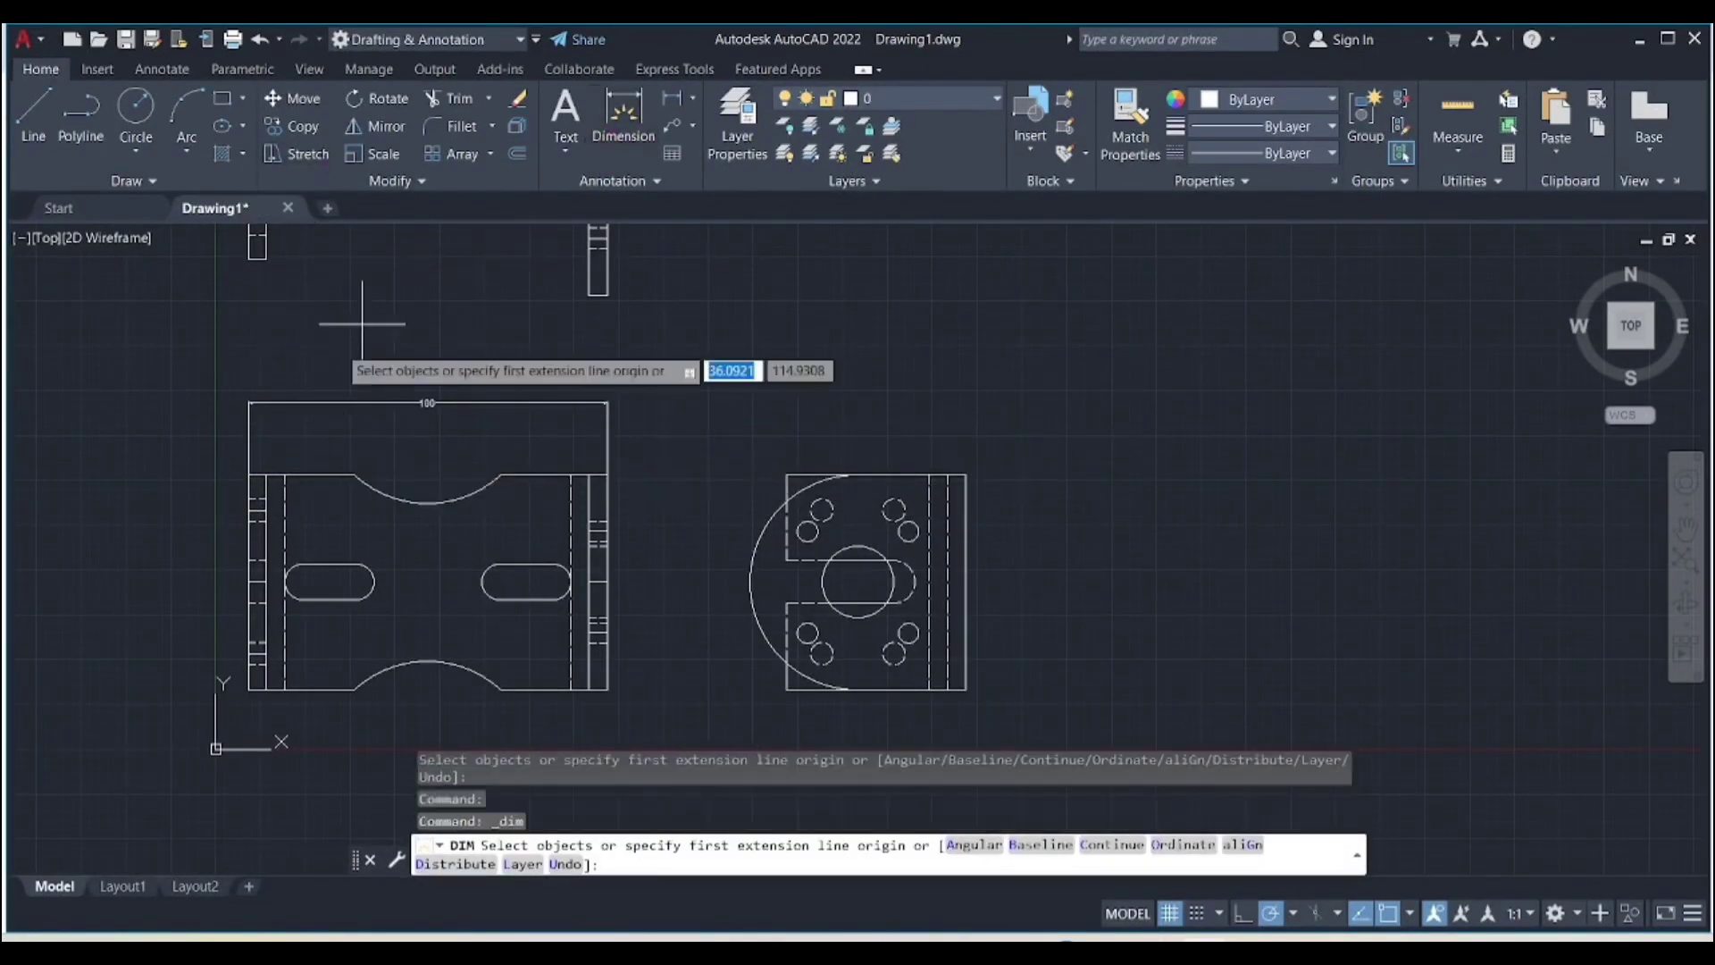
{"action": "left_click", "coordinate": [234, 690]}
{"action": "key", "text": "Return"}
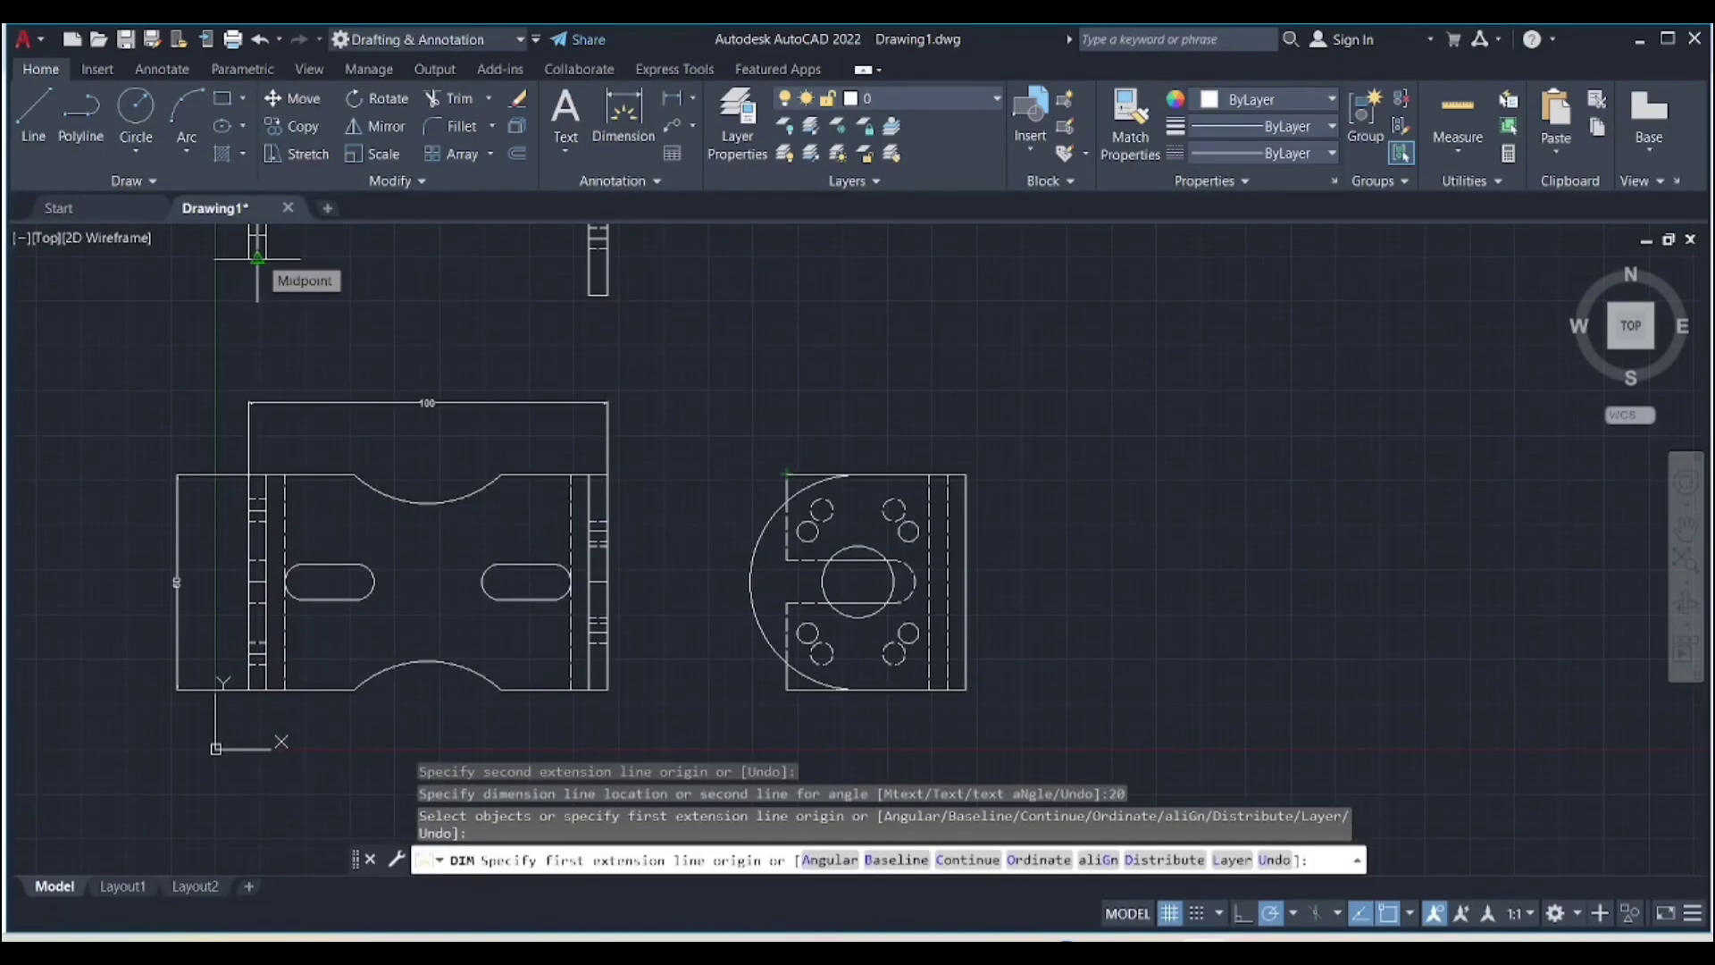
Add 15 and 20 linear dimensions locating the slot
{"action": "left_click", "coordinate": [304, 582]}
{"action": "left_click", "coordinate": [355, 581]}
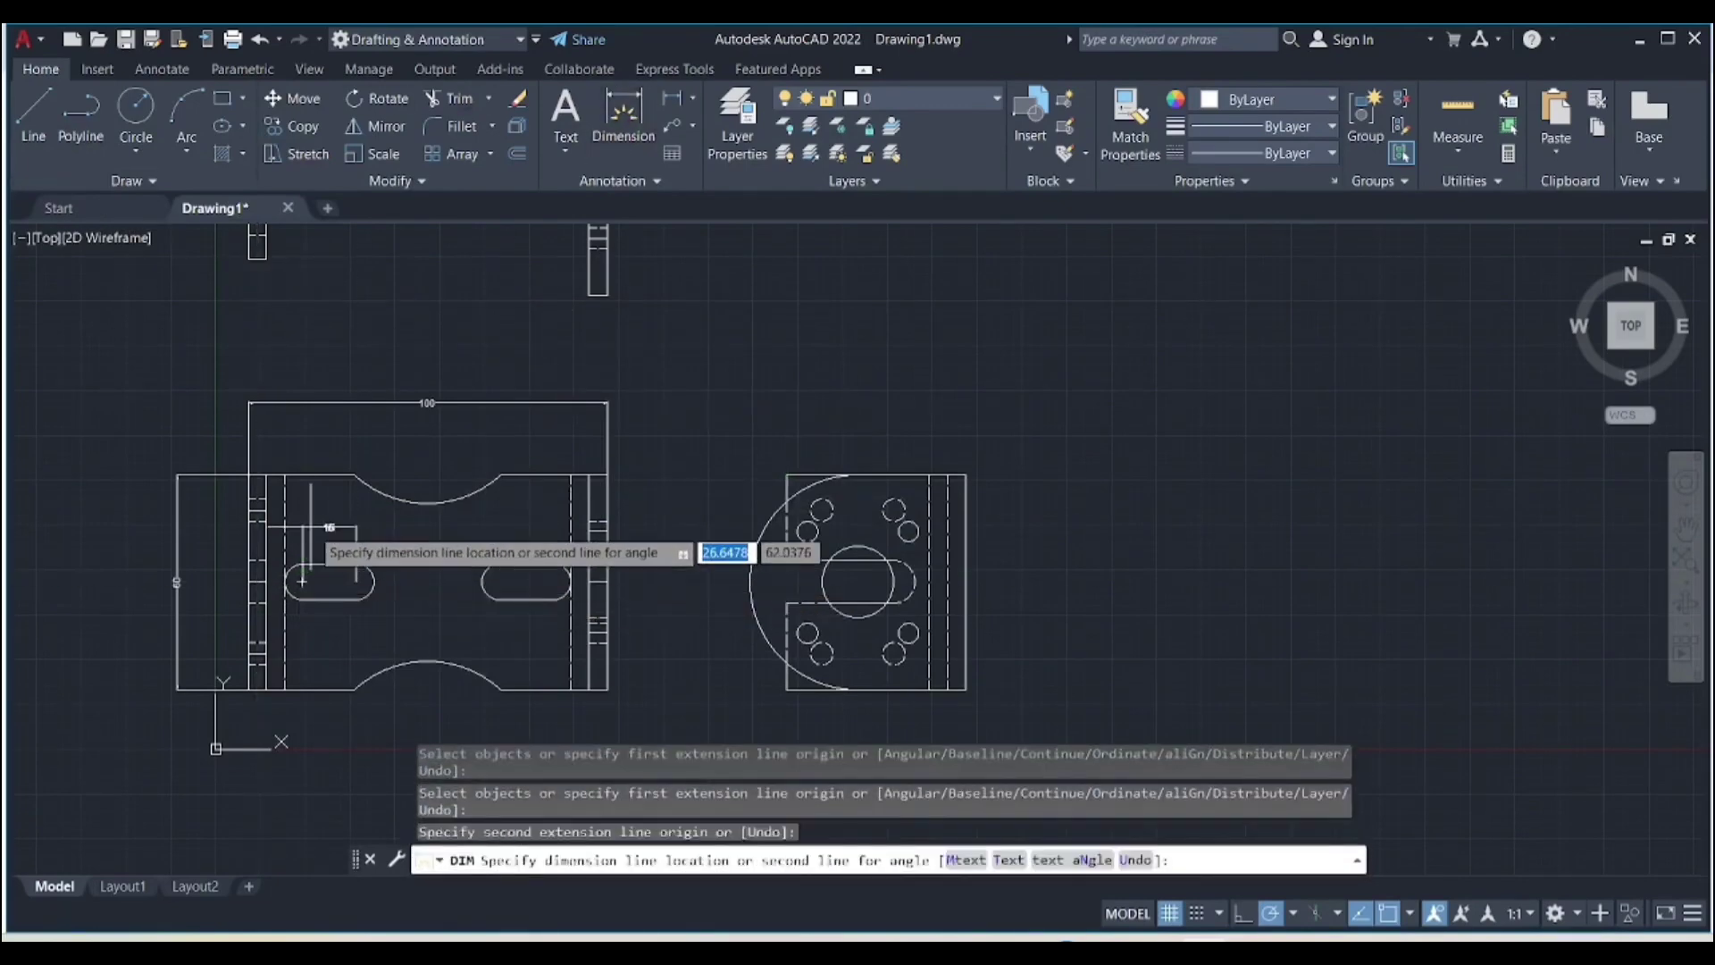
{"action": "left_click", "coordinate": [329, 510]}
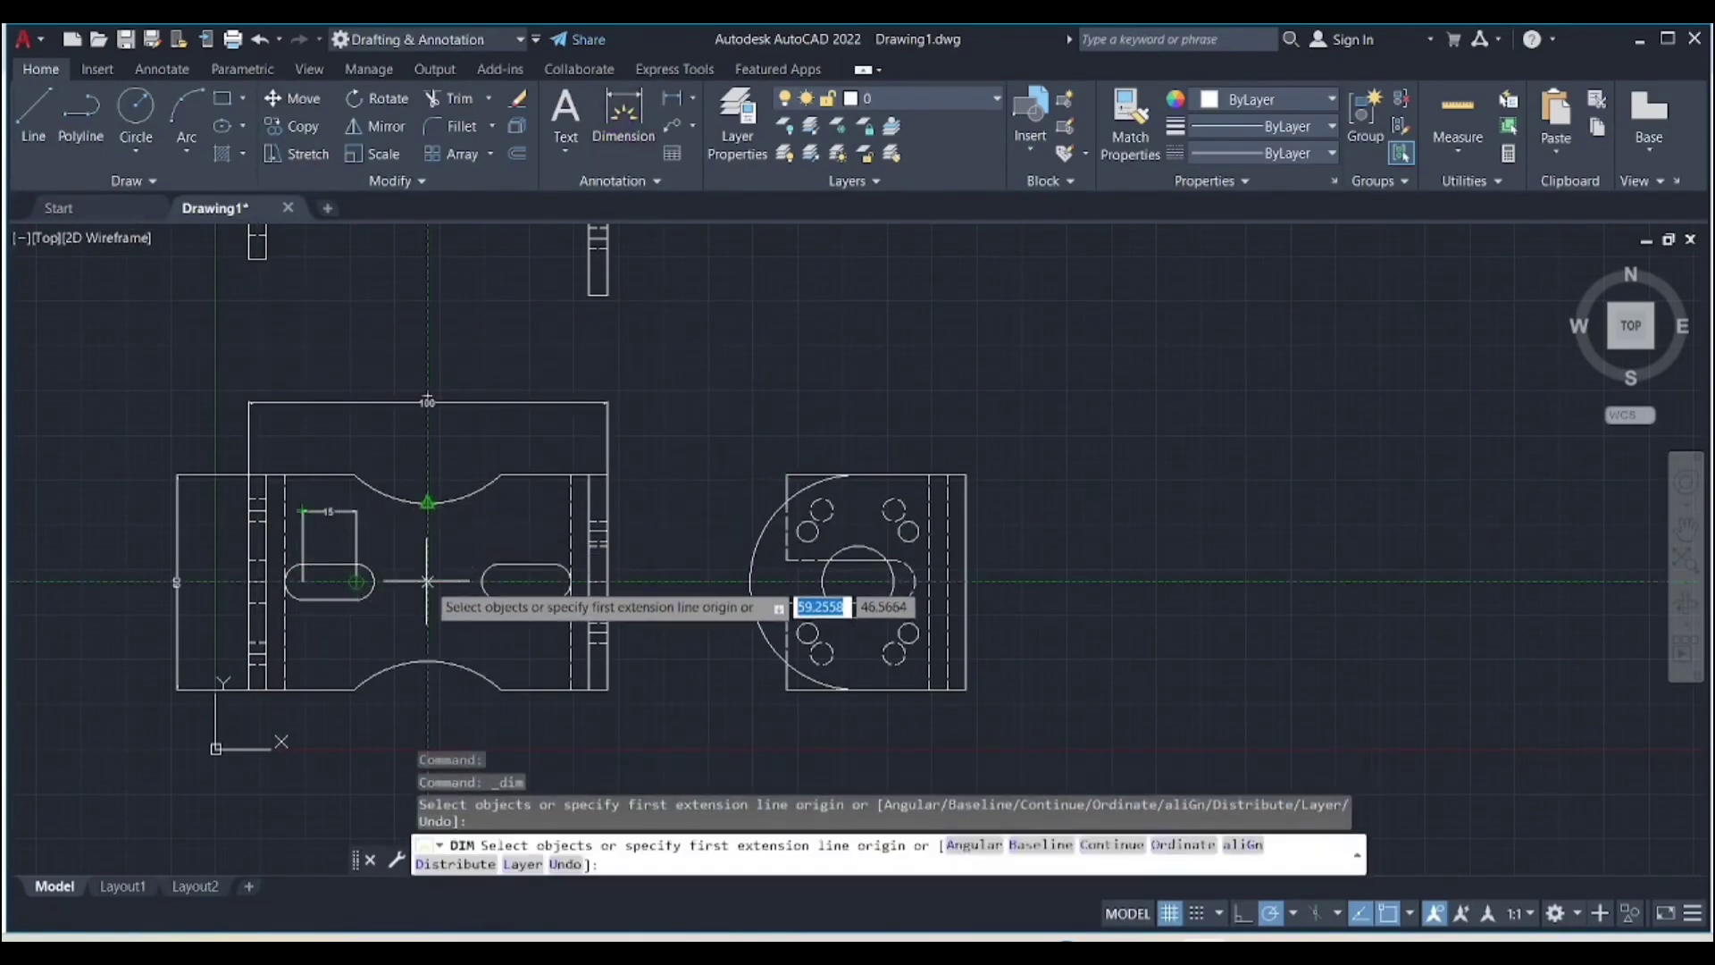
{"action": "left_click", "coordinate": [356, 510]}
{"action": "left_click", "coordinate": [355, 582]}
{"action": "scroll", "coordinate": [377, 517], "scroll_direction": "up", "scroll_amount": 5}
{"action": "left_click", "coordinate": [384, 507]}
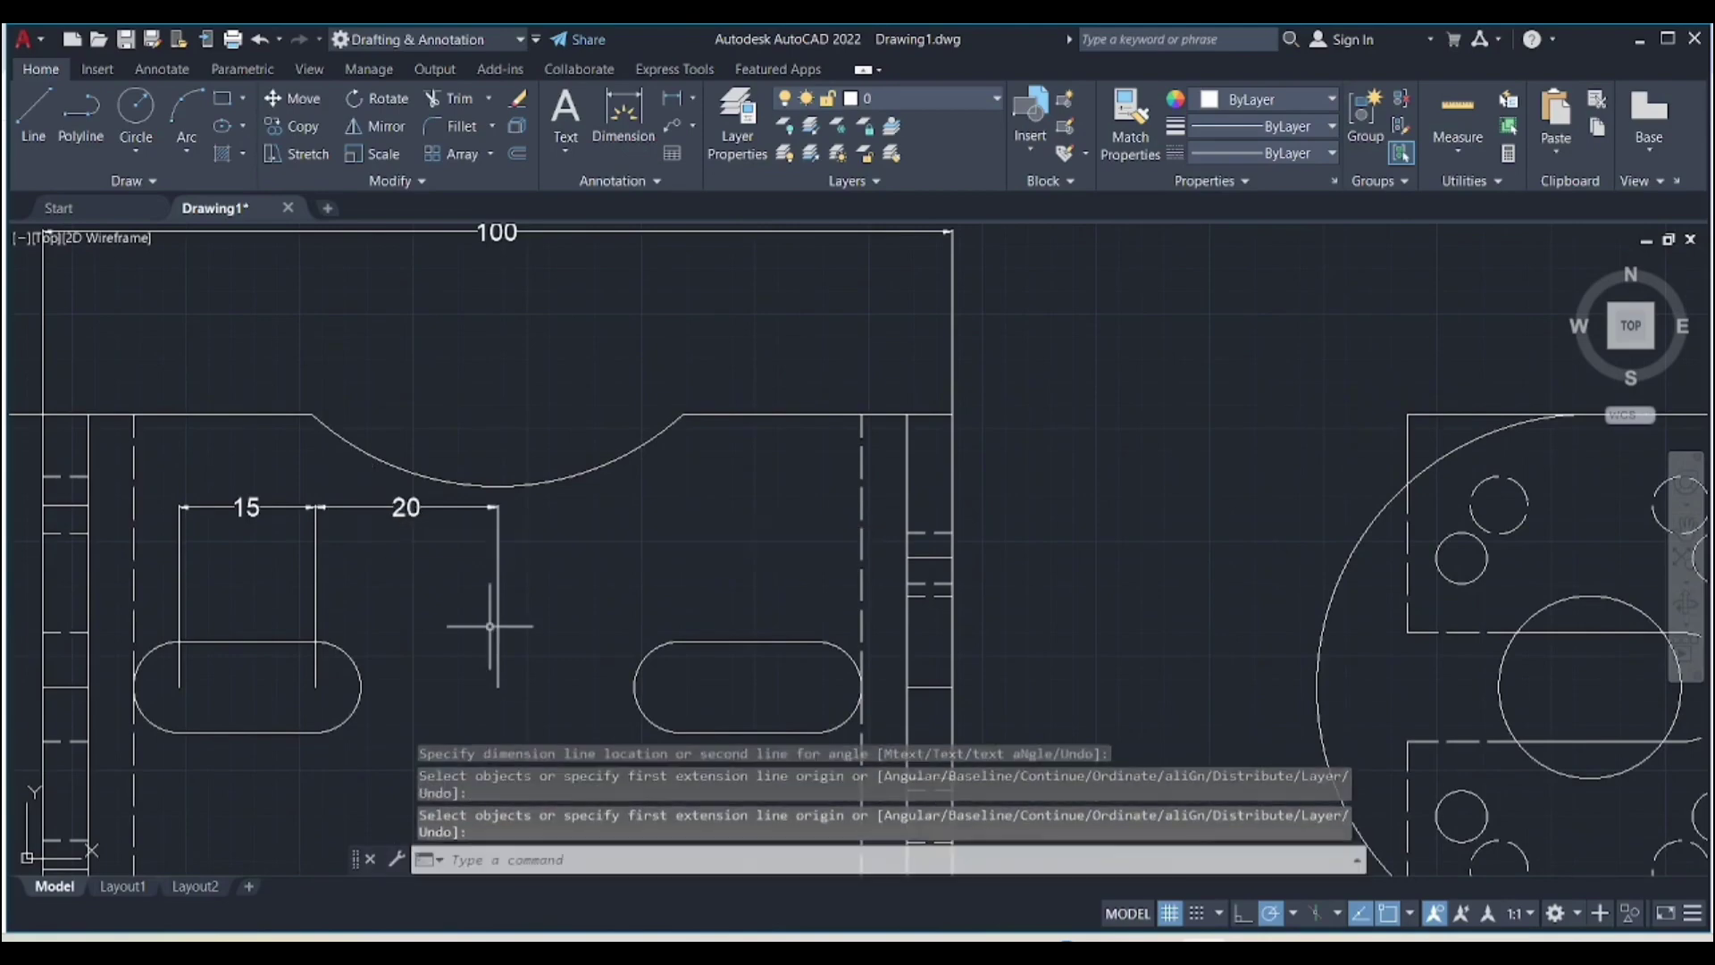
Add an R30 radius dimension on the top arc
{"action": "type", "text": "l"}
{"action": "key", "text": "Return"}
{"action": "left_click", "coordinate": [624, 116]}
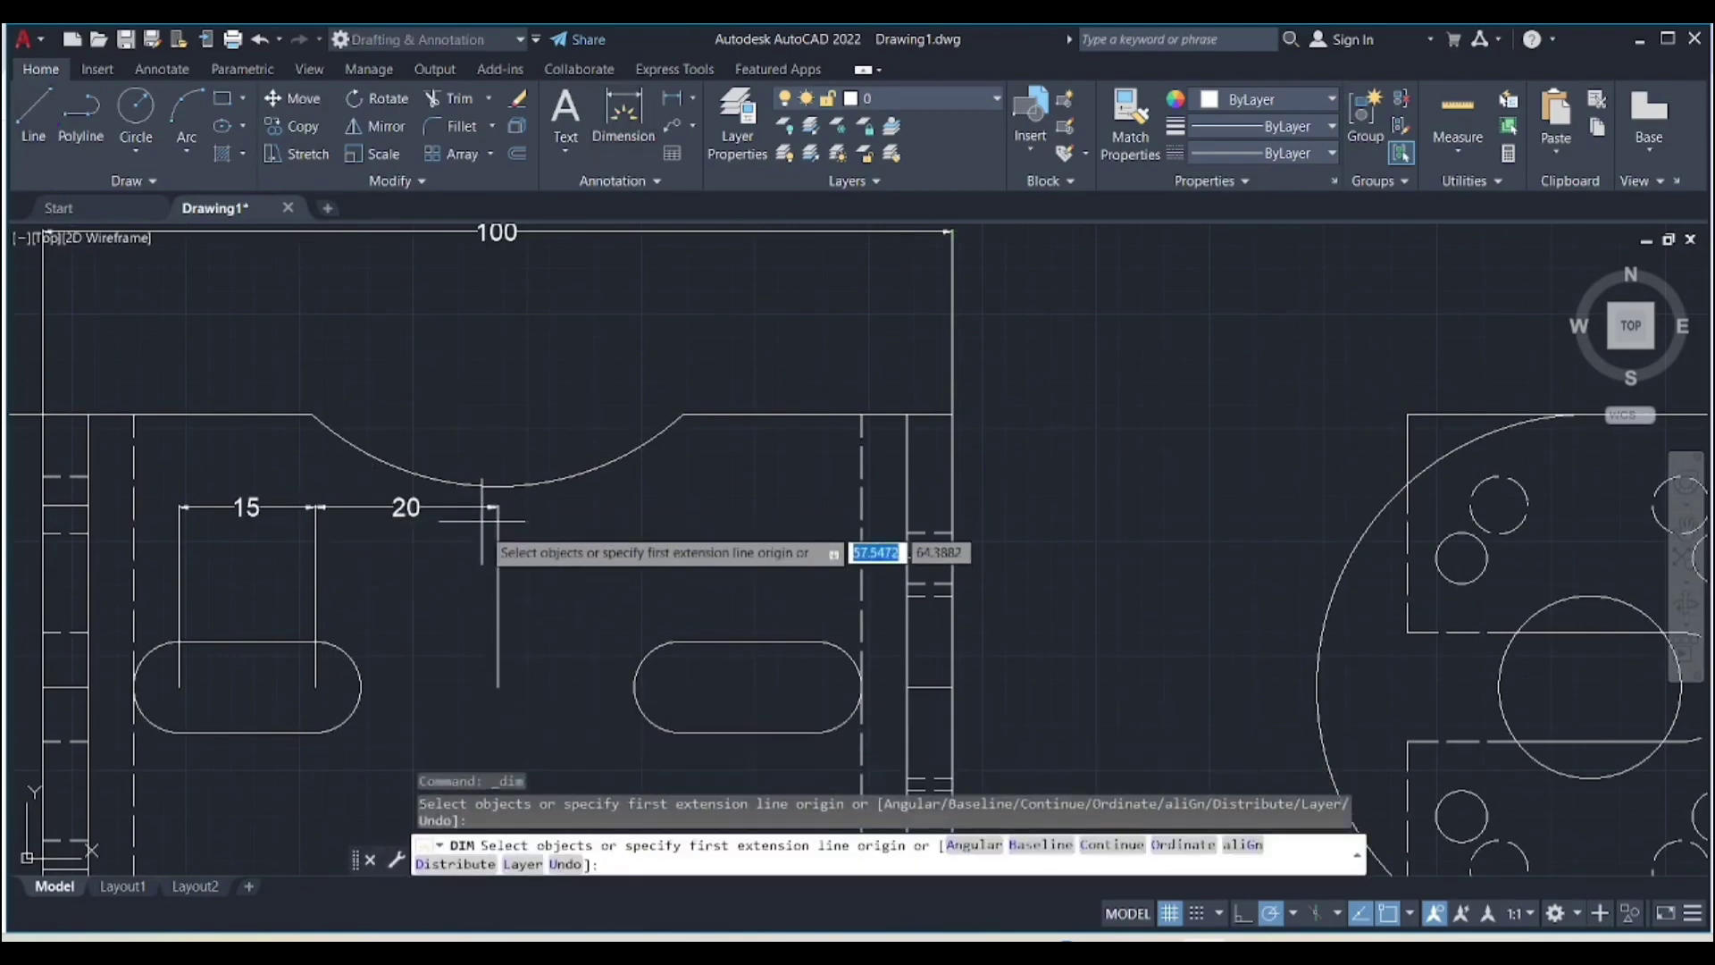
{"action": "left_click", "coordinate": [433, 478]}
{"action": "left_click", "coordinate": [447, 295]}
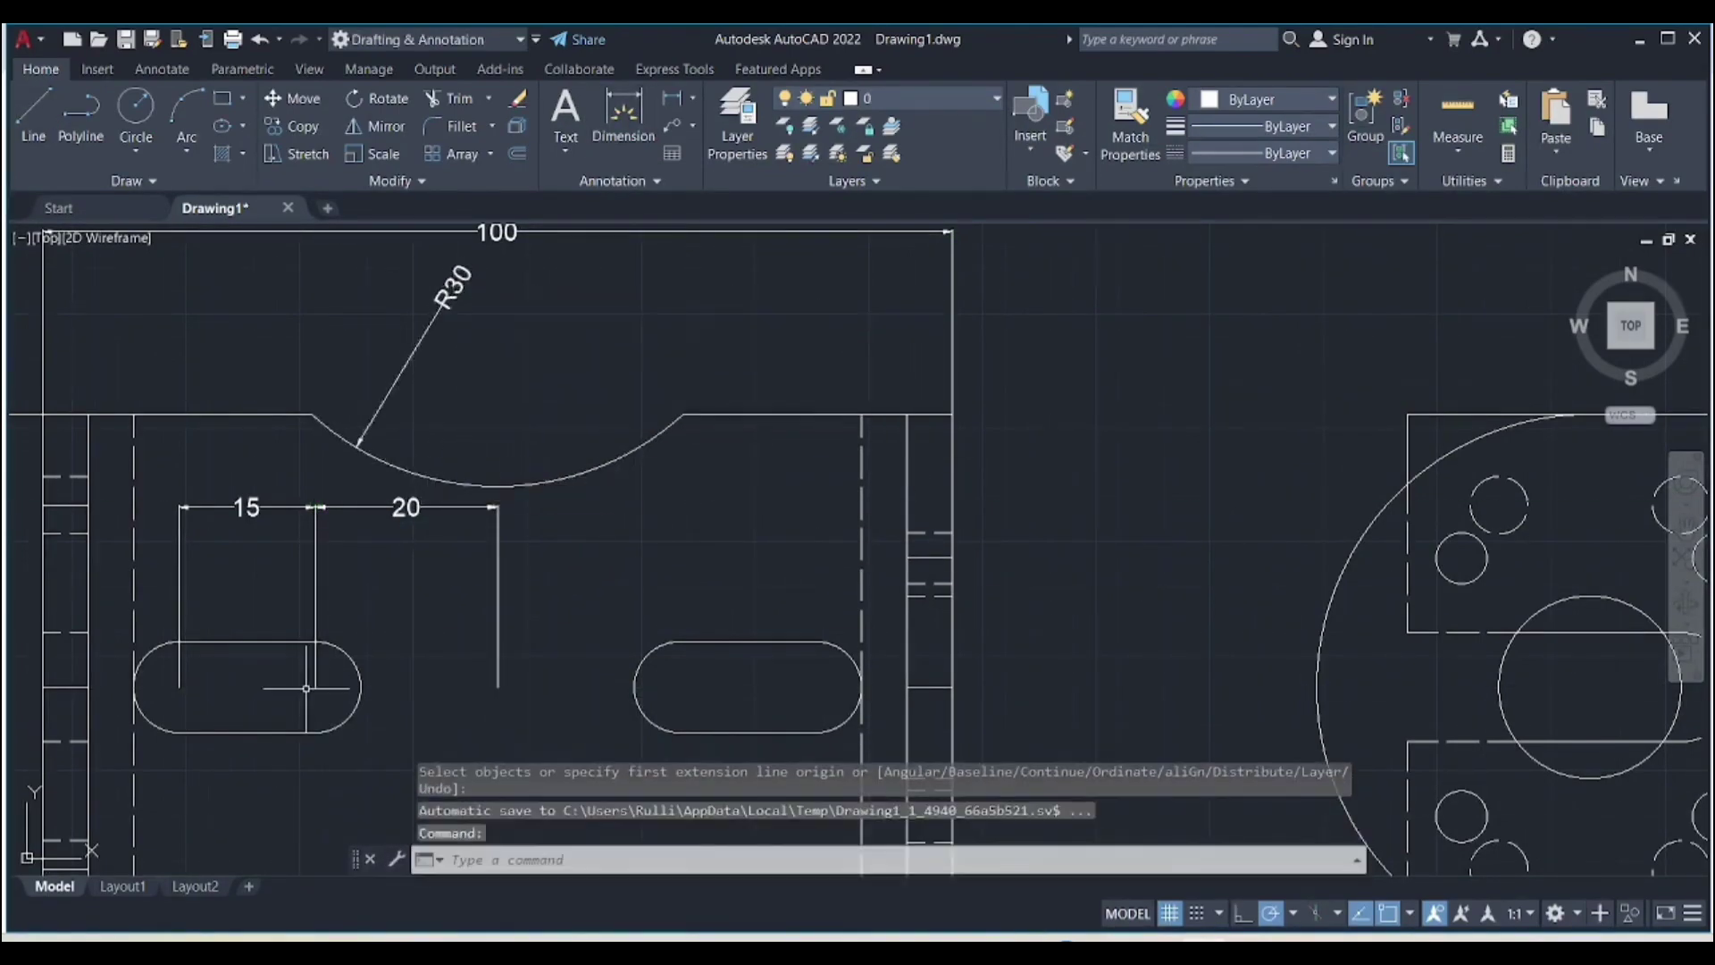
Dimension the slot's rounded end as Ø10 and move the 20 dimension lower
{"action": "left_click", "coordinate": [624, 631]}
{"action": "key", "text": "Escape"}
{"action": "left_click", "coordinate": [641, 661]}
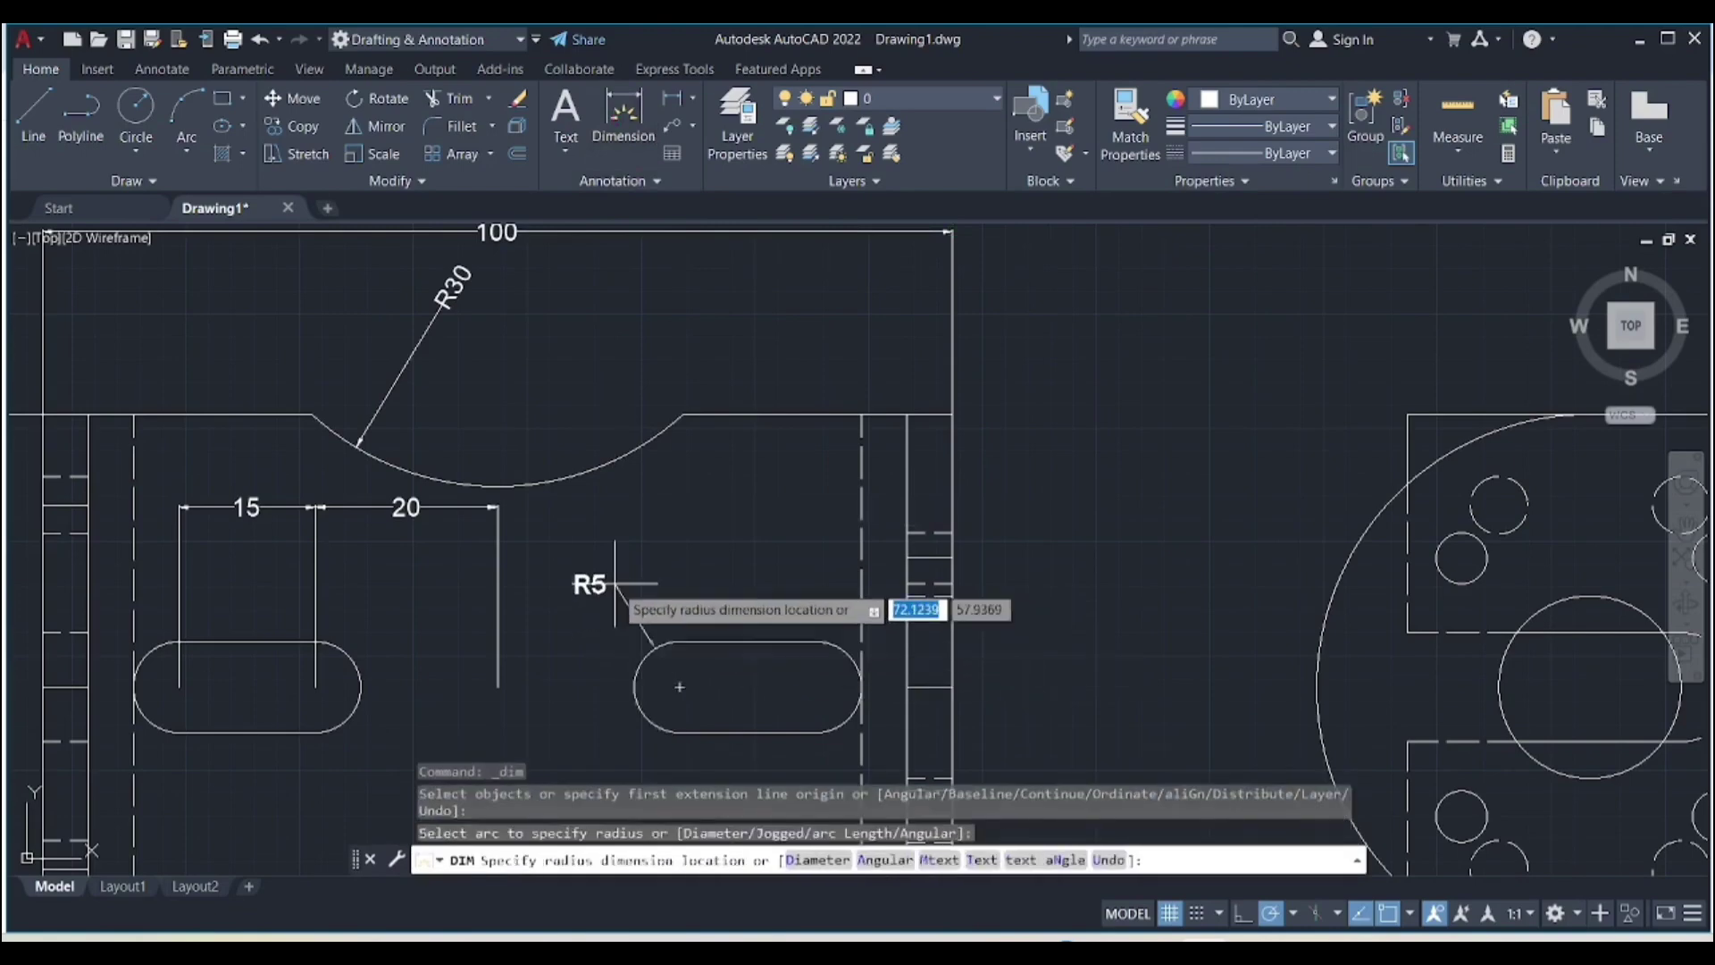
{"action": "type", "text": "D"}
{"action": "key", "text": "Return"}
{"action": "left_click", "coordinate": [615, 606]}
{"action": "key", "text": "Escape"}
{"action": "middle_click_drag", "start_coordinate": [590, 717], "coordinate": [657, 551]}
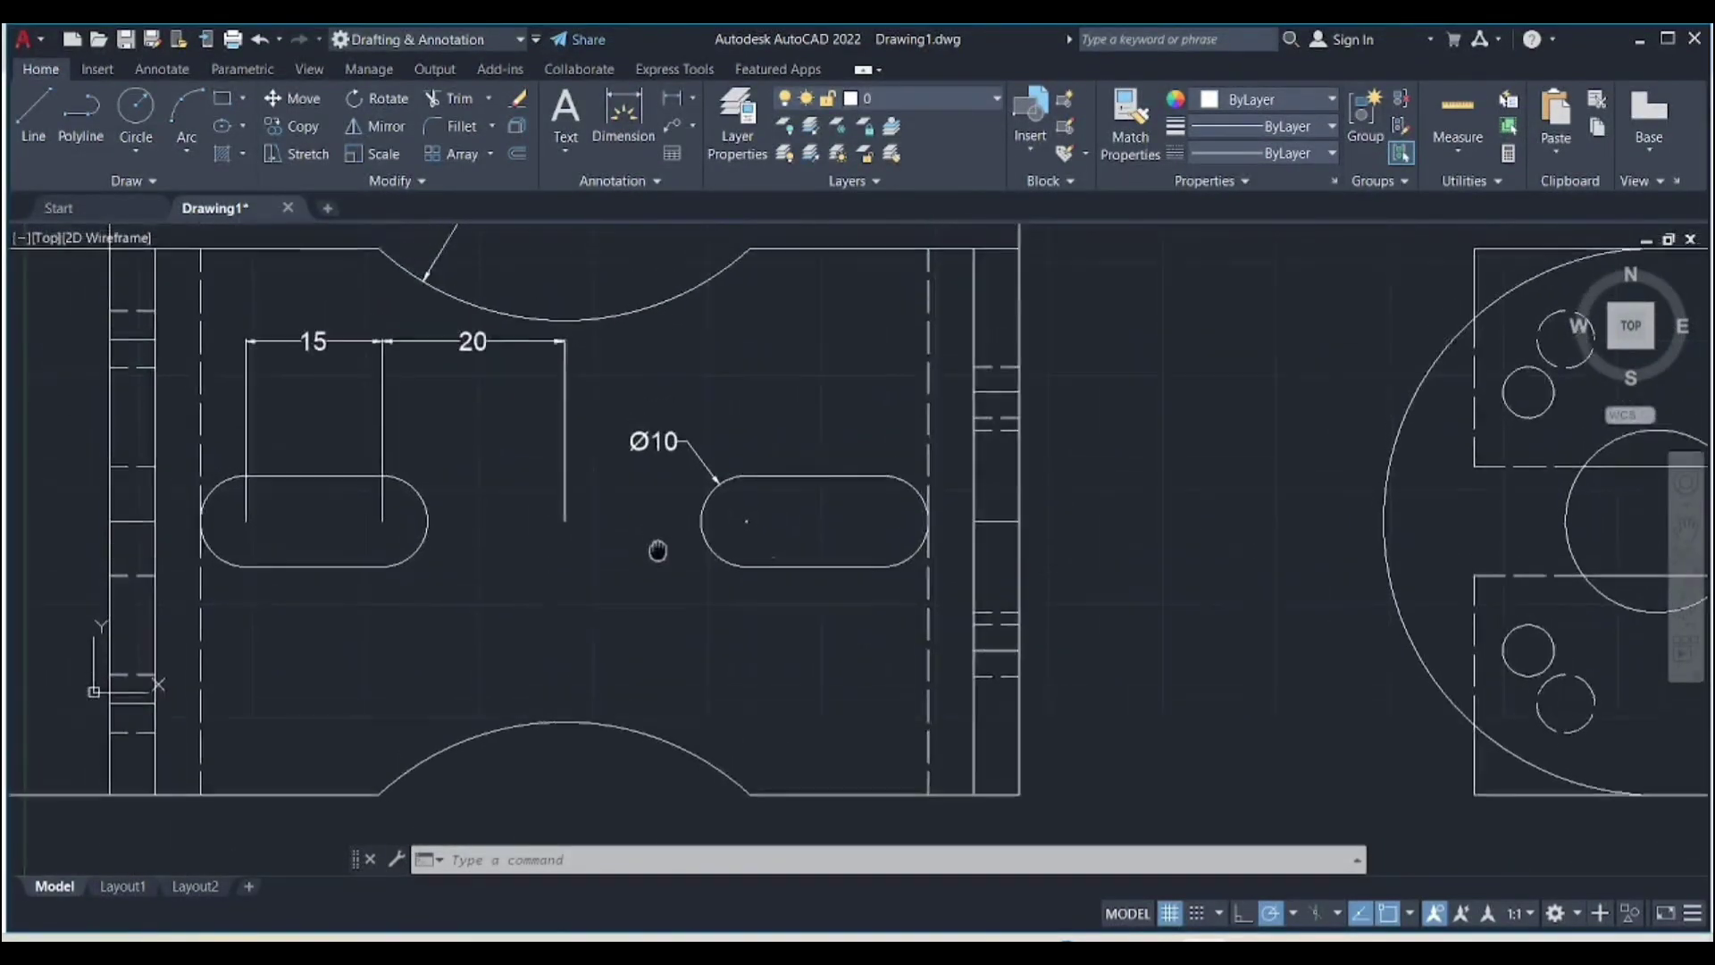
{"action": "left_click", "coordinate": [382, 660]}
{"action": "key", "text": "Return"}
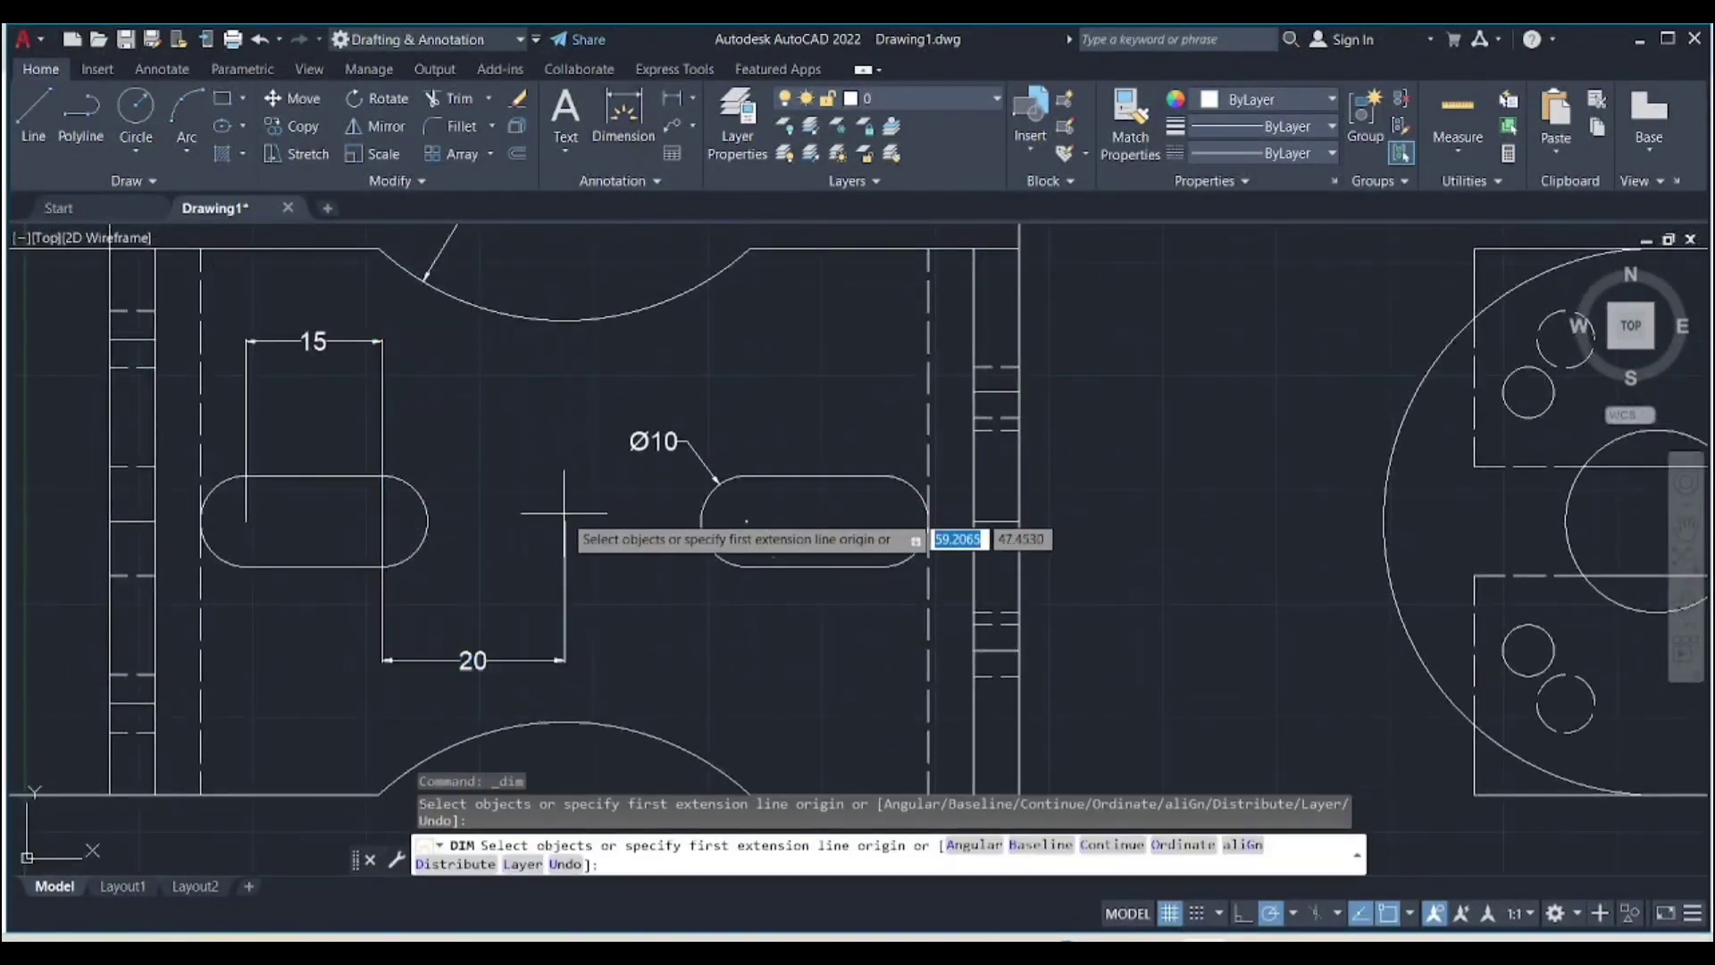
Add vertical 30 and 8 linear dimensions at the top arc
{"action": "middle_click_drag", "start_coordinate": [546, 471], "coordinate": [511, 603]}
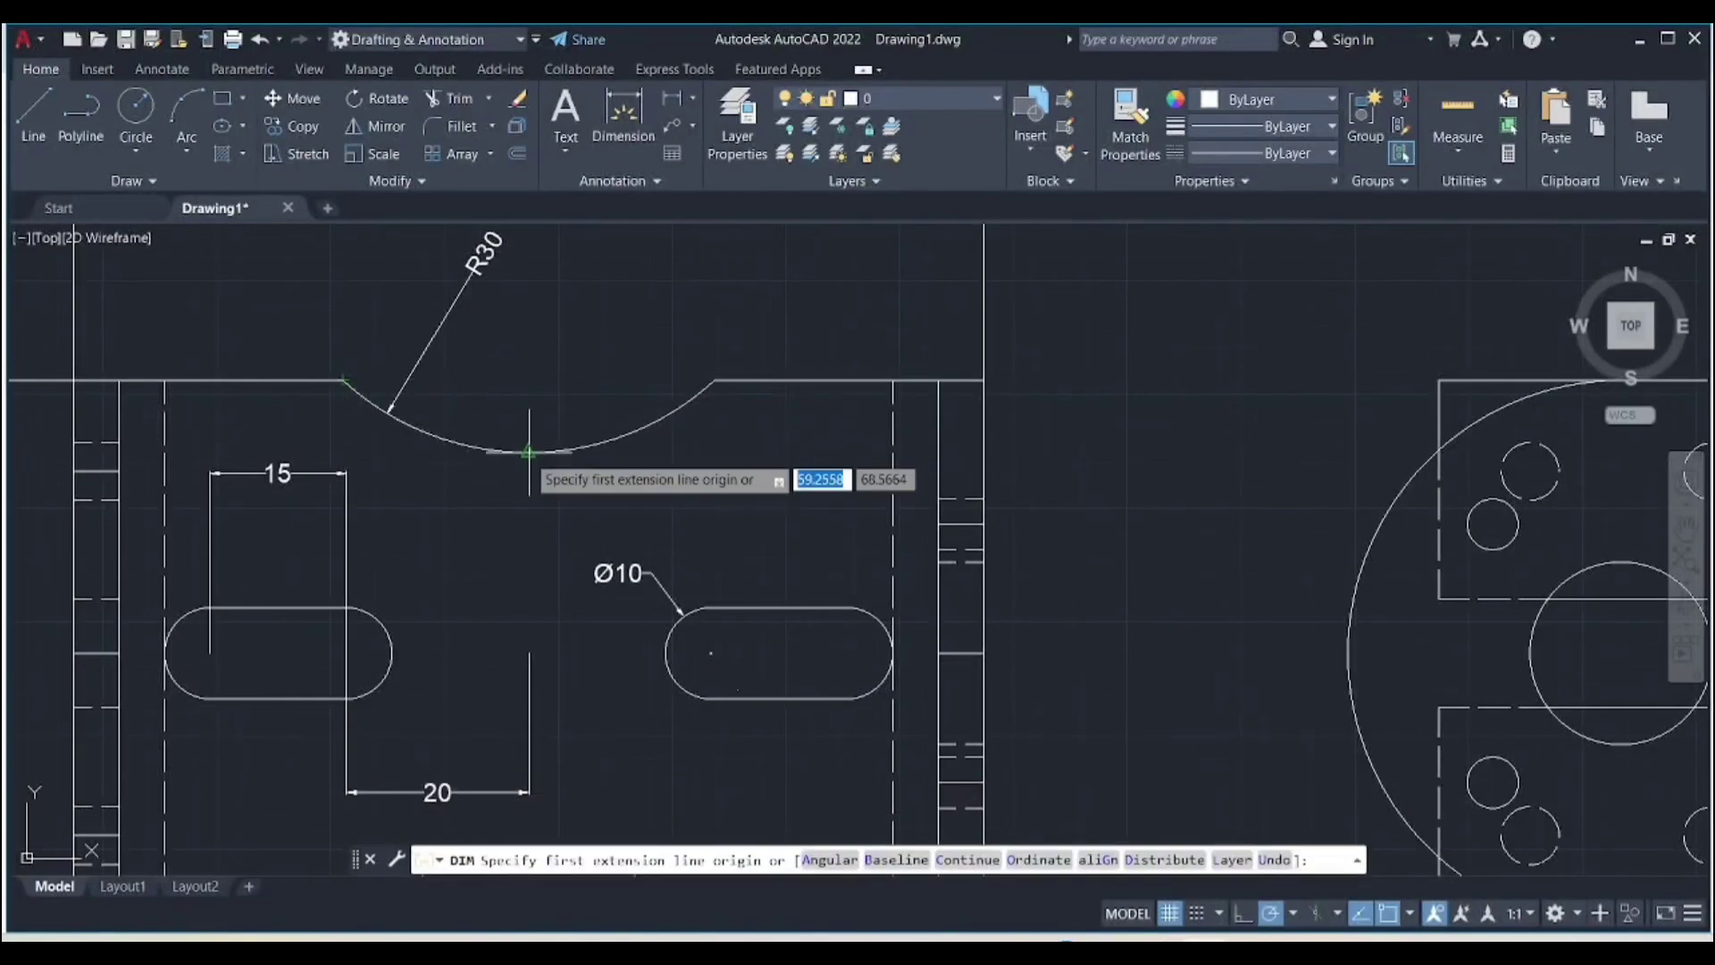
{"action": "left_click", "coordinate": [529, 380]}
{"action": "left_click", "coordinate": [529, 652]}
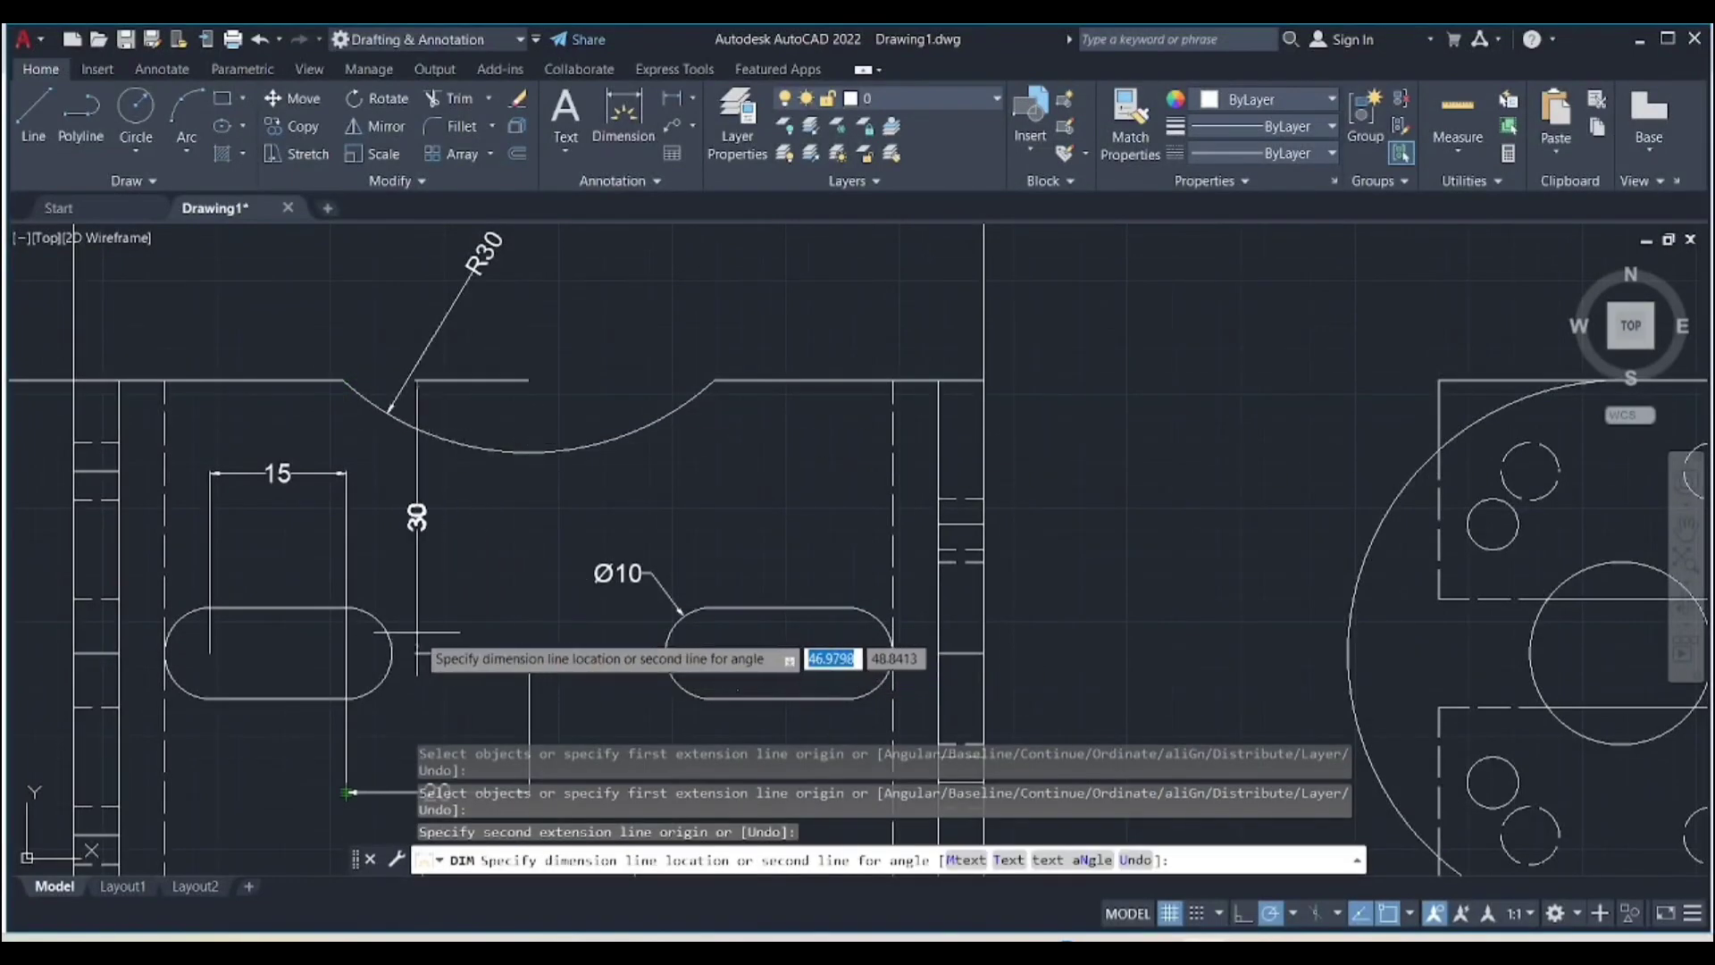
{"action": "left_click", "coordinate": [417, 536]}
{"action": "left_click", "coordinate": [525, 413]}
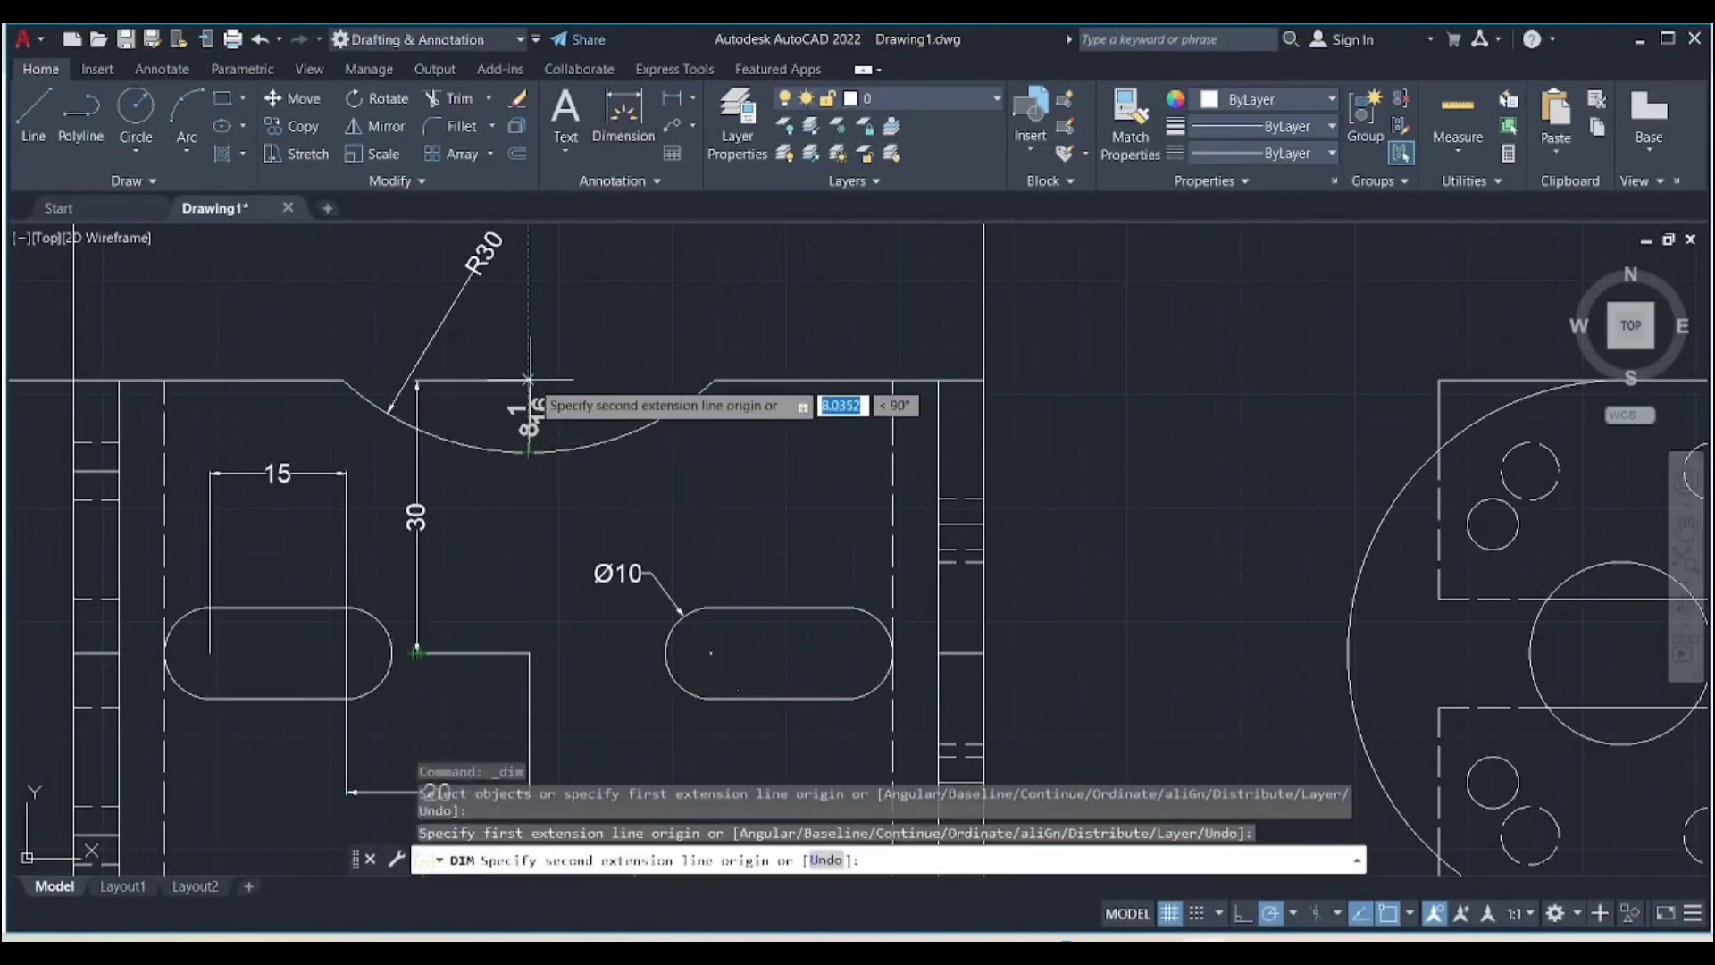
{"action": "scroll", "coordinate": [510, 383], "scroll_direction": "up", "scroll_amount": 3}
{"action": "left_click", "coordinate": [510, 384]}
{"action": "scroll", "coordinate": [240, 404], "scroll_direction": "down", "scroll_amount": 3}
{"action": "left_click", "coordinate": [130, 445]}
{"action": "key", "text": "Escape"}
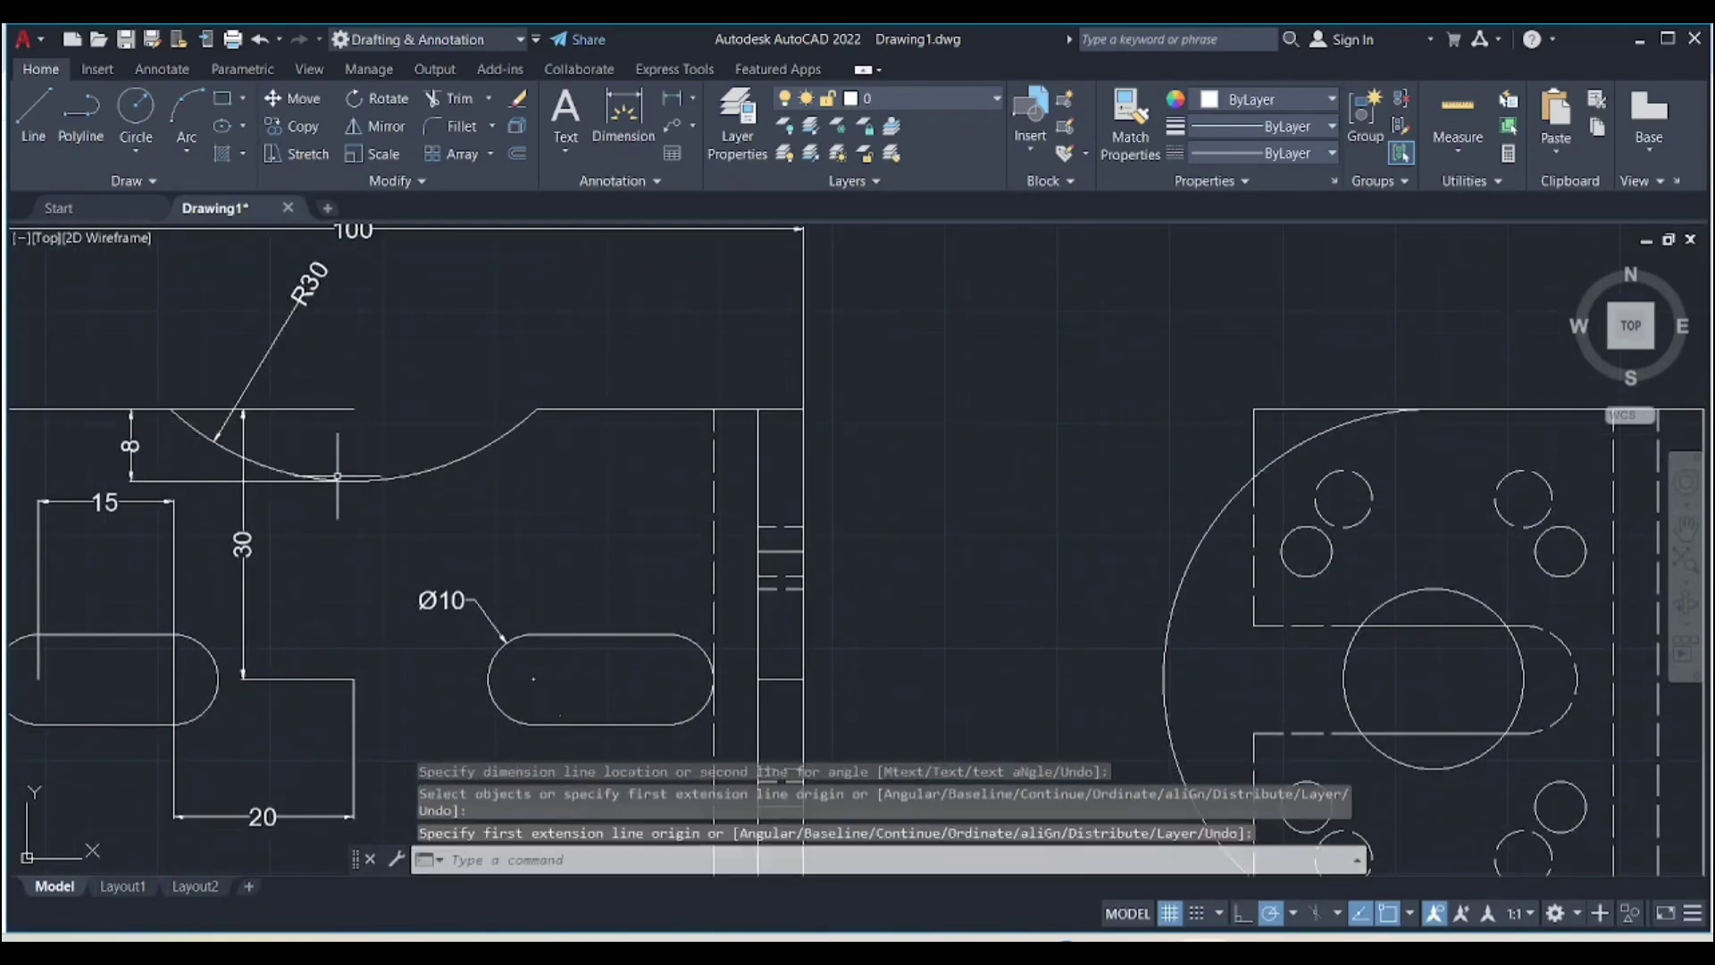
{"action": "left_click", "coordinate": [354, 409]}
{"action": "scroll", "coordinate": [471, 473], "scroll_direction": "down", "scroll_amount": 4}
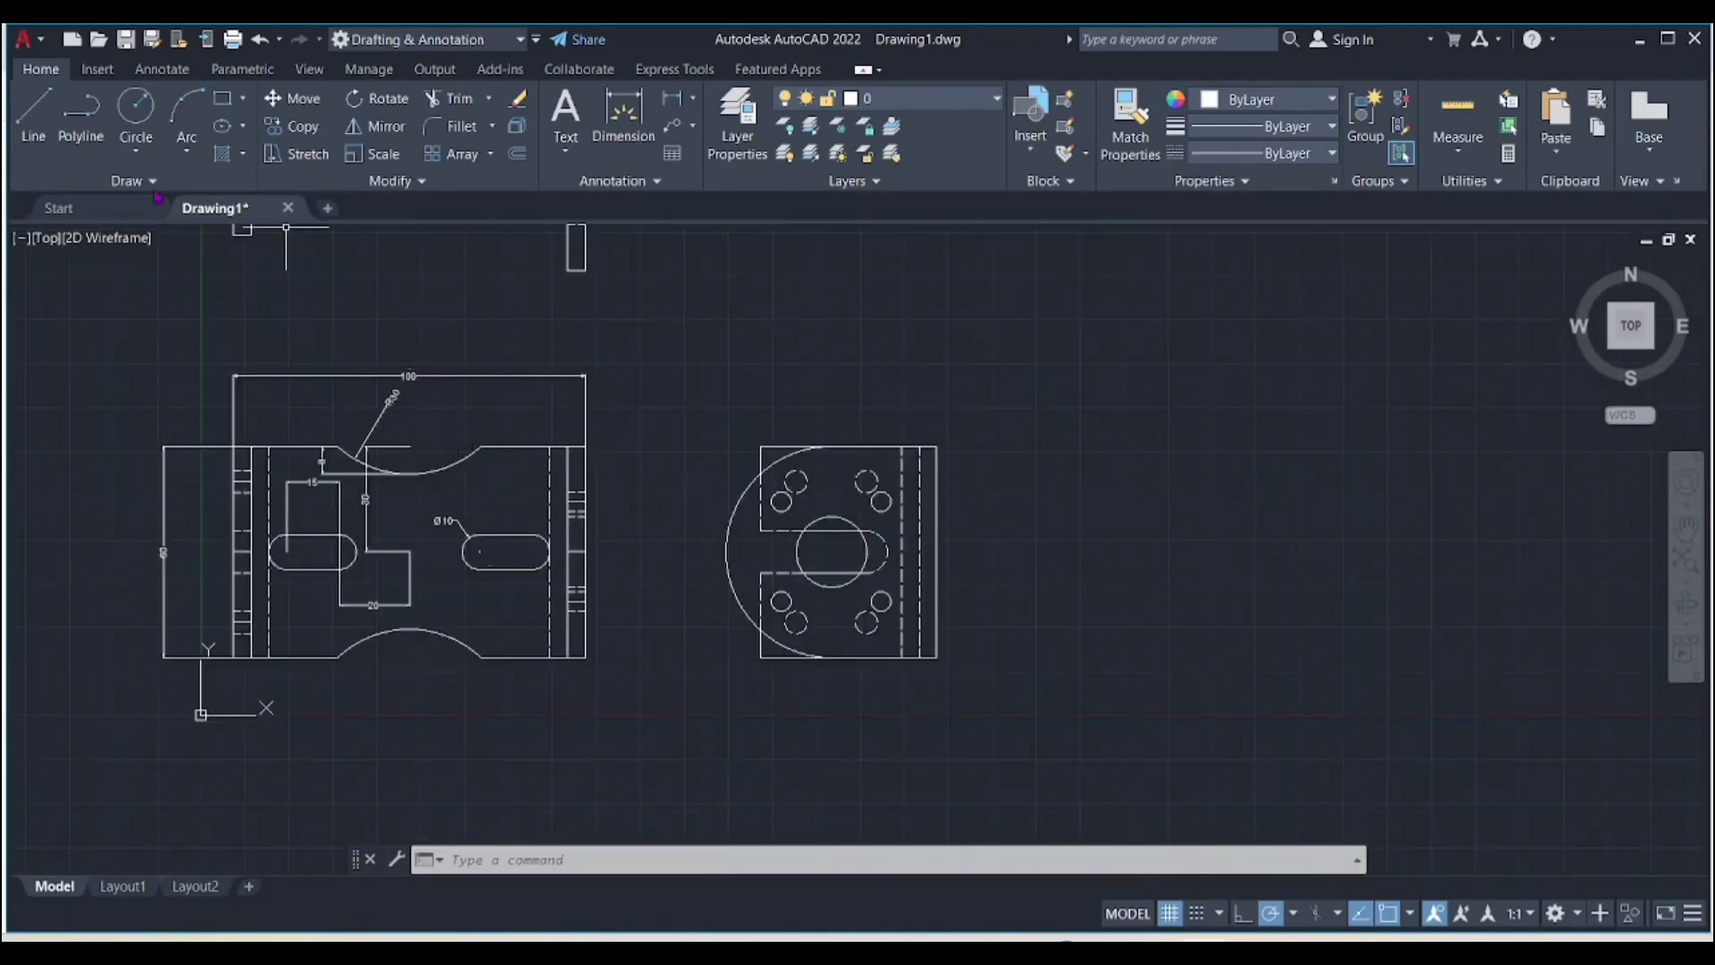
Add the Ø12 diameter dimension to the slot arc in the side view
{"action": "key", "text": "Return"}
{"action": "scroll", "coordinate": [884, 554], "scroll_direction": "up", "scroll_amount": 5}
{"action": "left_click", "coordinate": [862, 585]}
{"action": "left_click", "coordinate": [893, 619]}
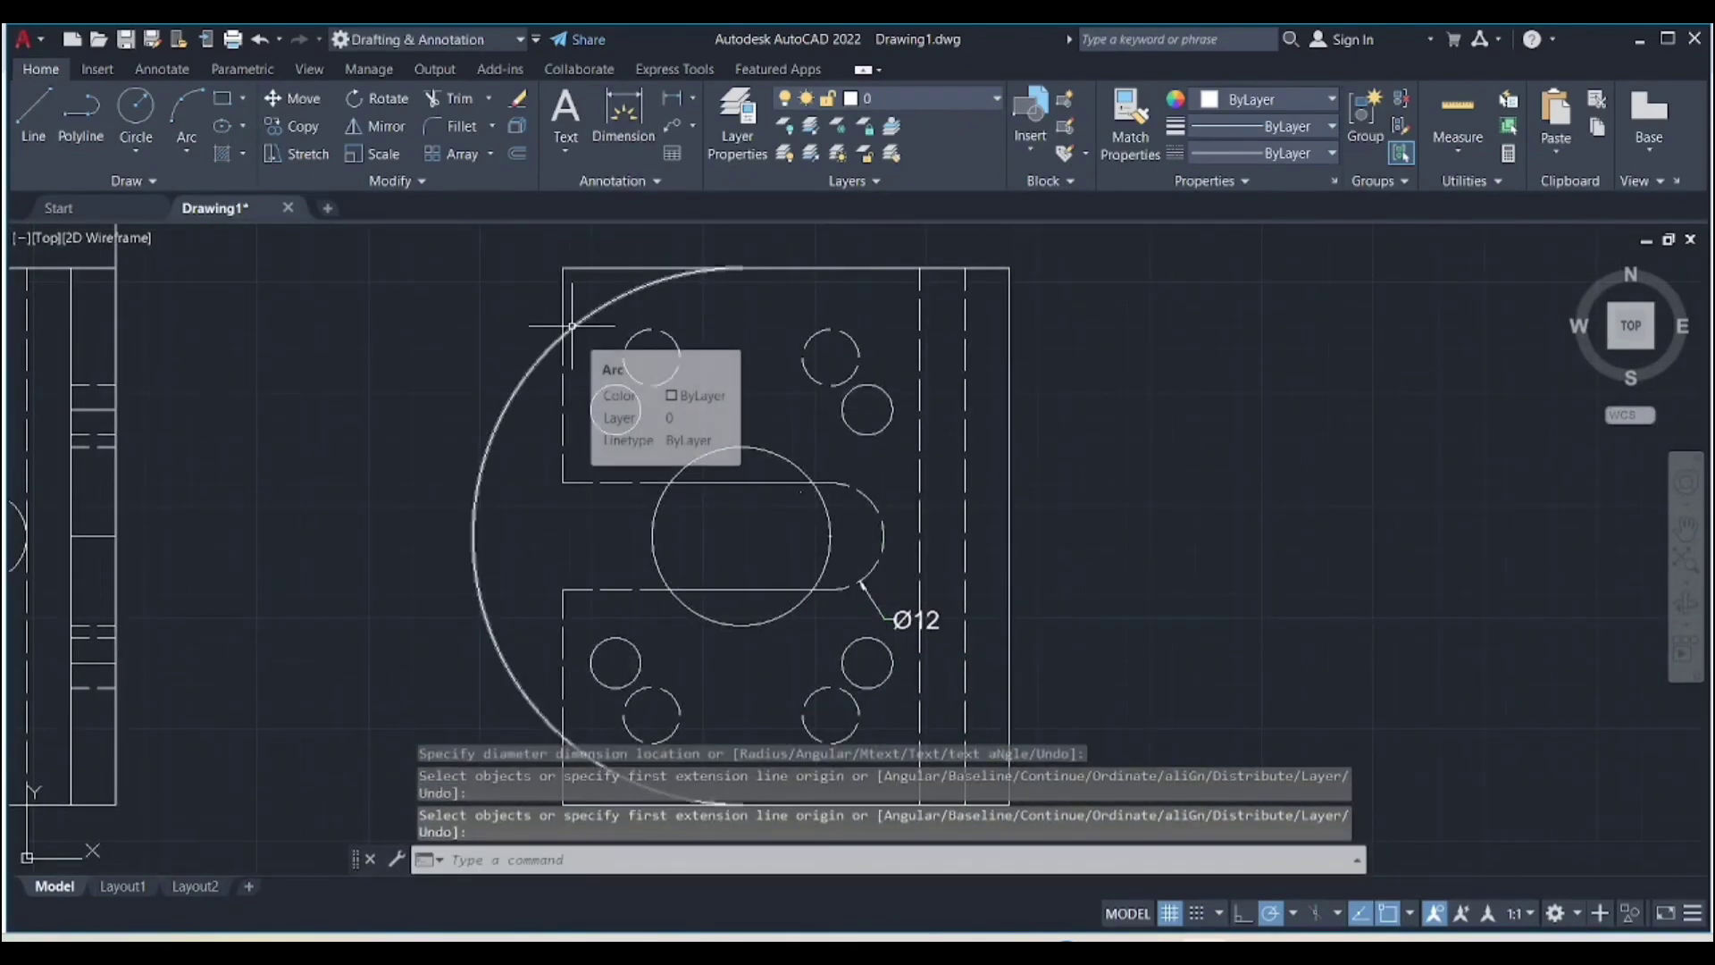
Add a diameter dimension to the upper-right small hole
{"action": "key", "text": "Return"}
{"action": "left_click", "coordinate": [848, 338]}
{"action": "left_click", "coordinate": [873, 314]}
{"action": "right_click", "coordinate": [875, 313]}
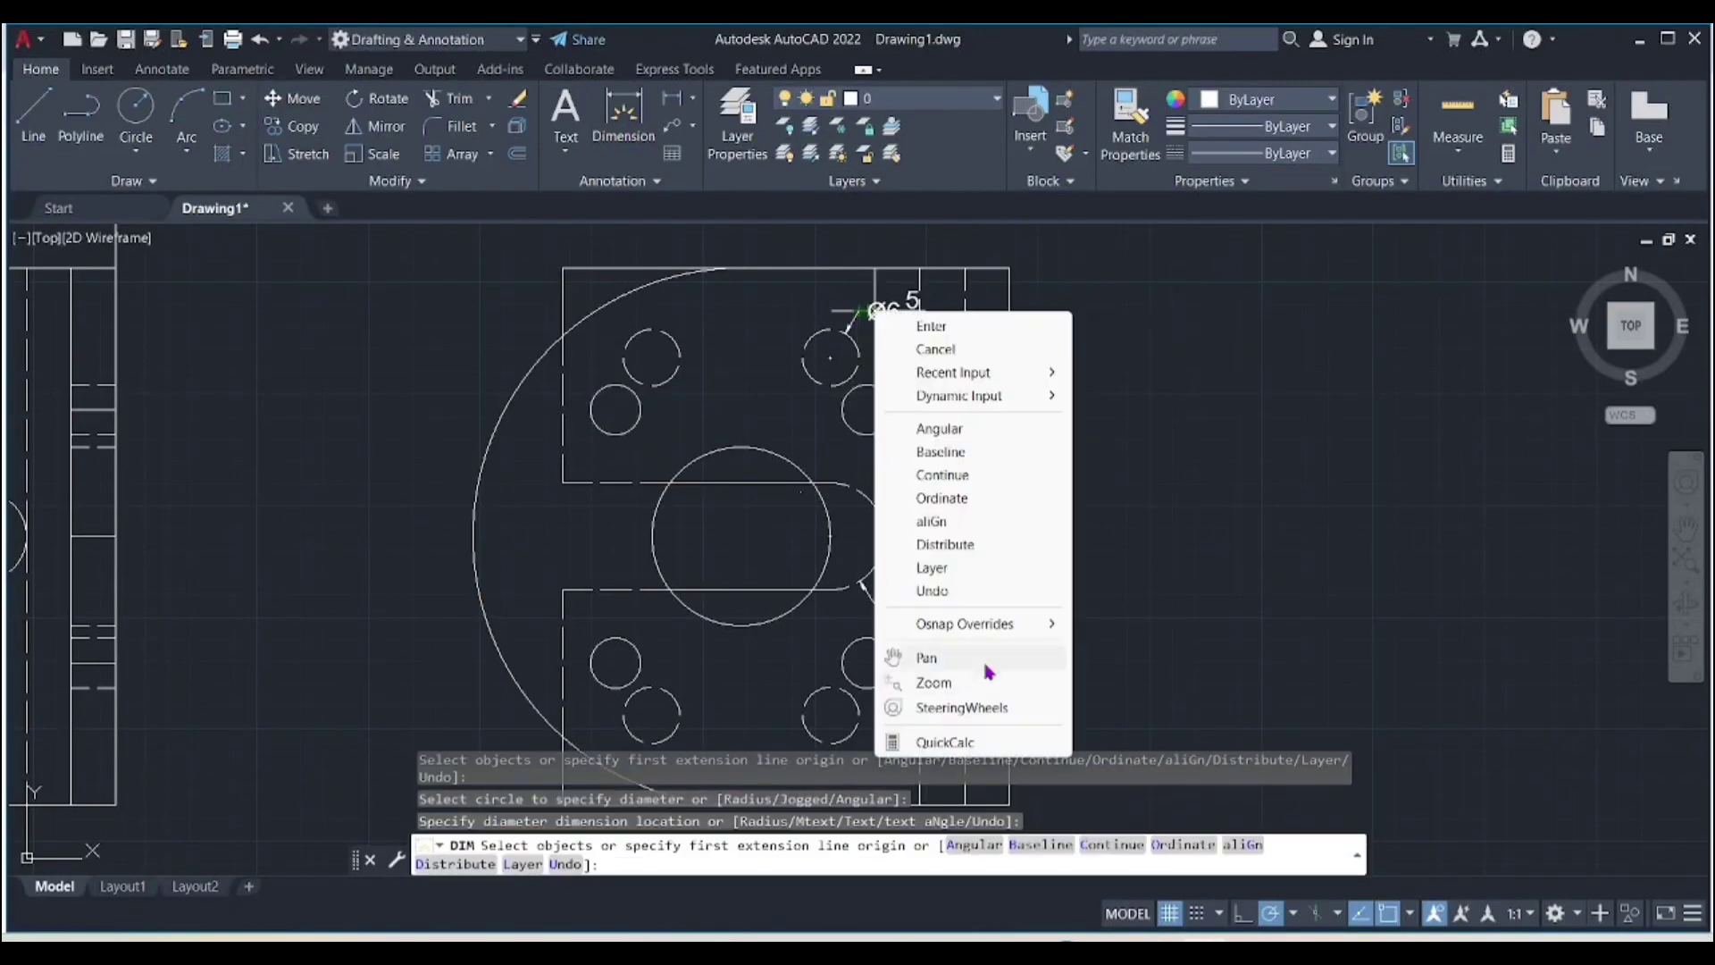
{"action": "left_click", "coordinate": [746, 441]}
{"action": "key", "text": "Escape"}
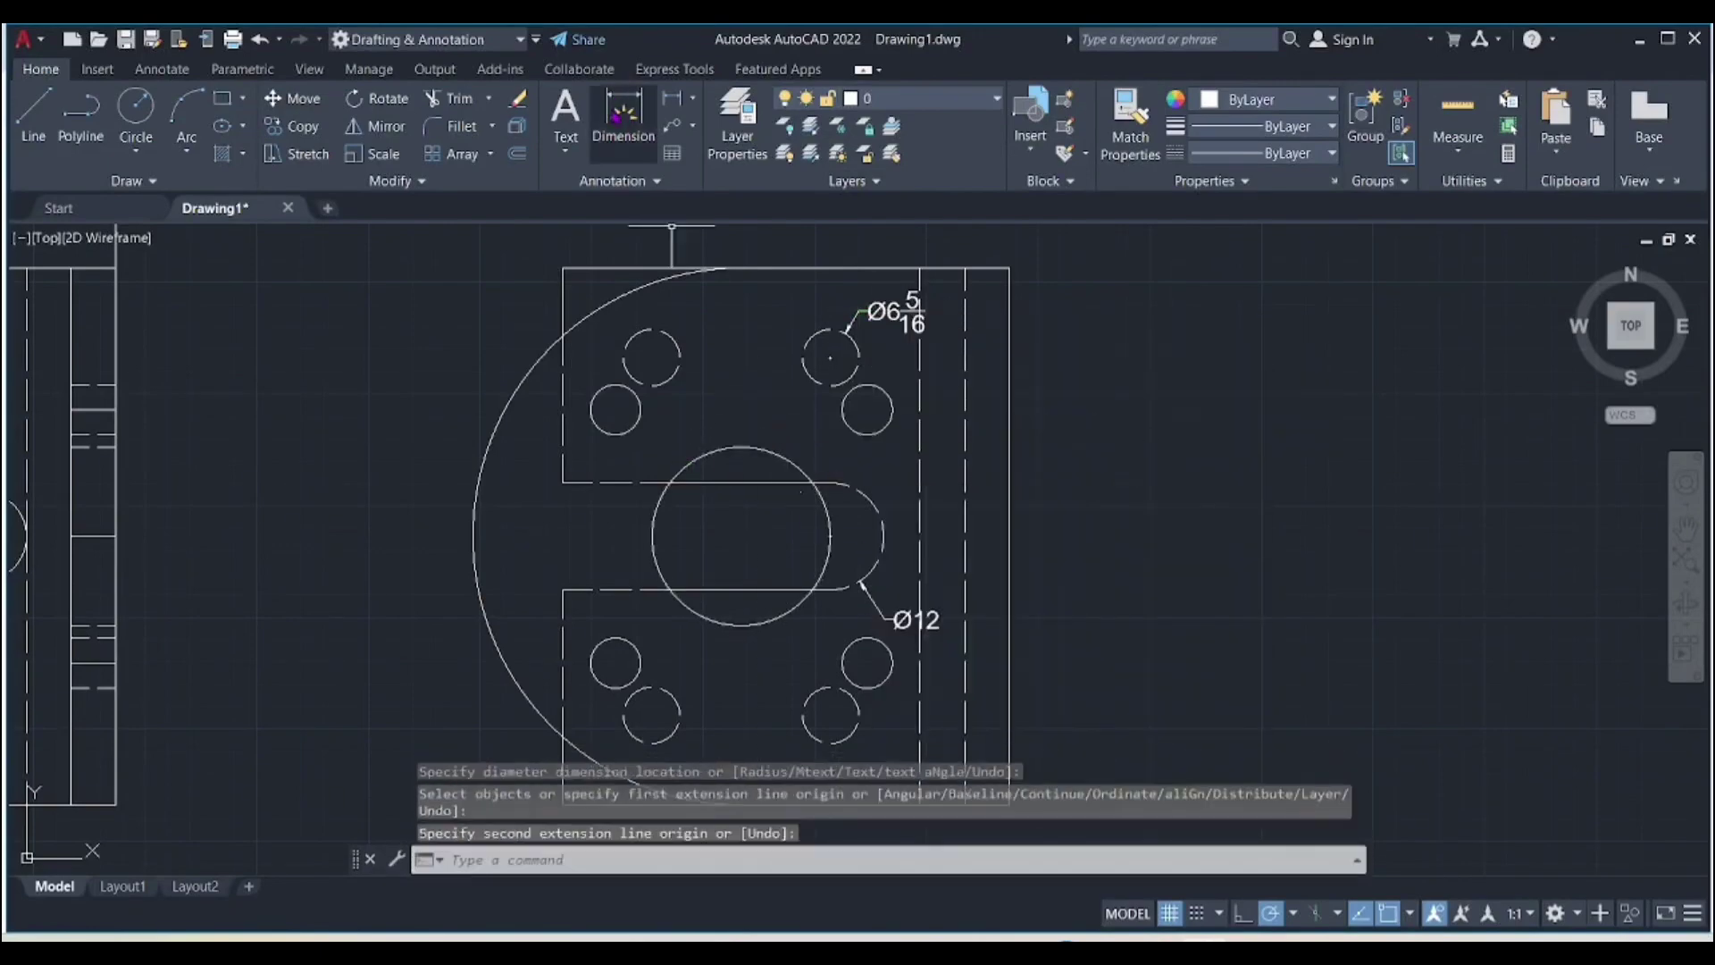
Dimension the central circle as Ø20 with its label placed below the view
{"action": "key", "text": "Return"}
{"action": "left_click", "coordinate": [780, 632]}
{"action": "middle_click_drag", "start_coordinate": [780, 661], "coordinate": [733, 459]}
{"action": "key", "text": "Escape"}
{"action": "left_click", "coordinate": [754, 456]}
{"action": "left_click", "coordinate": [733, 455]}
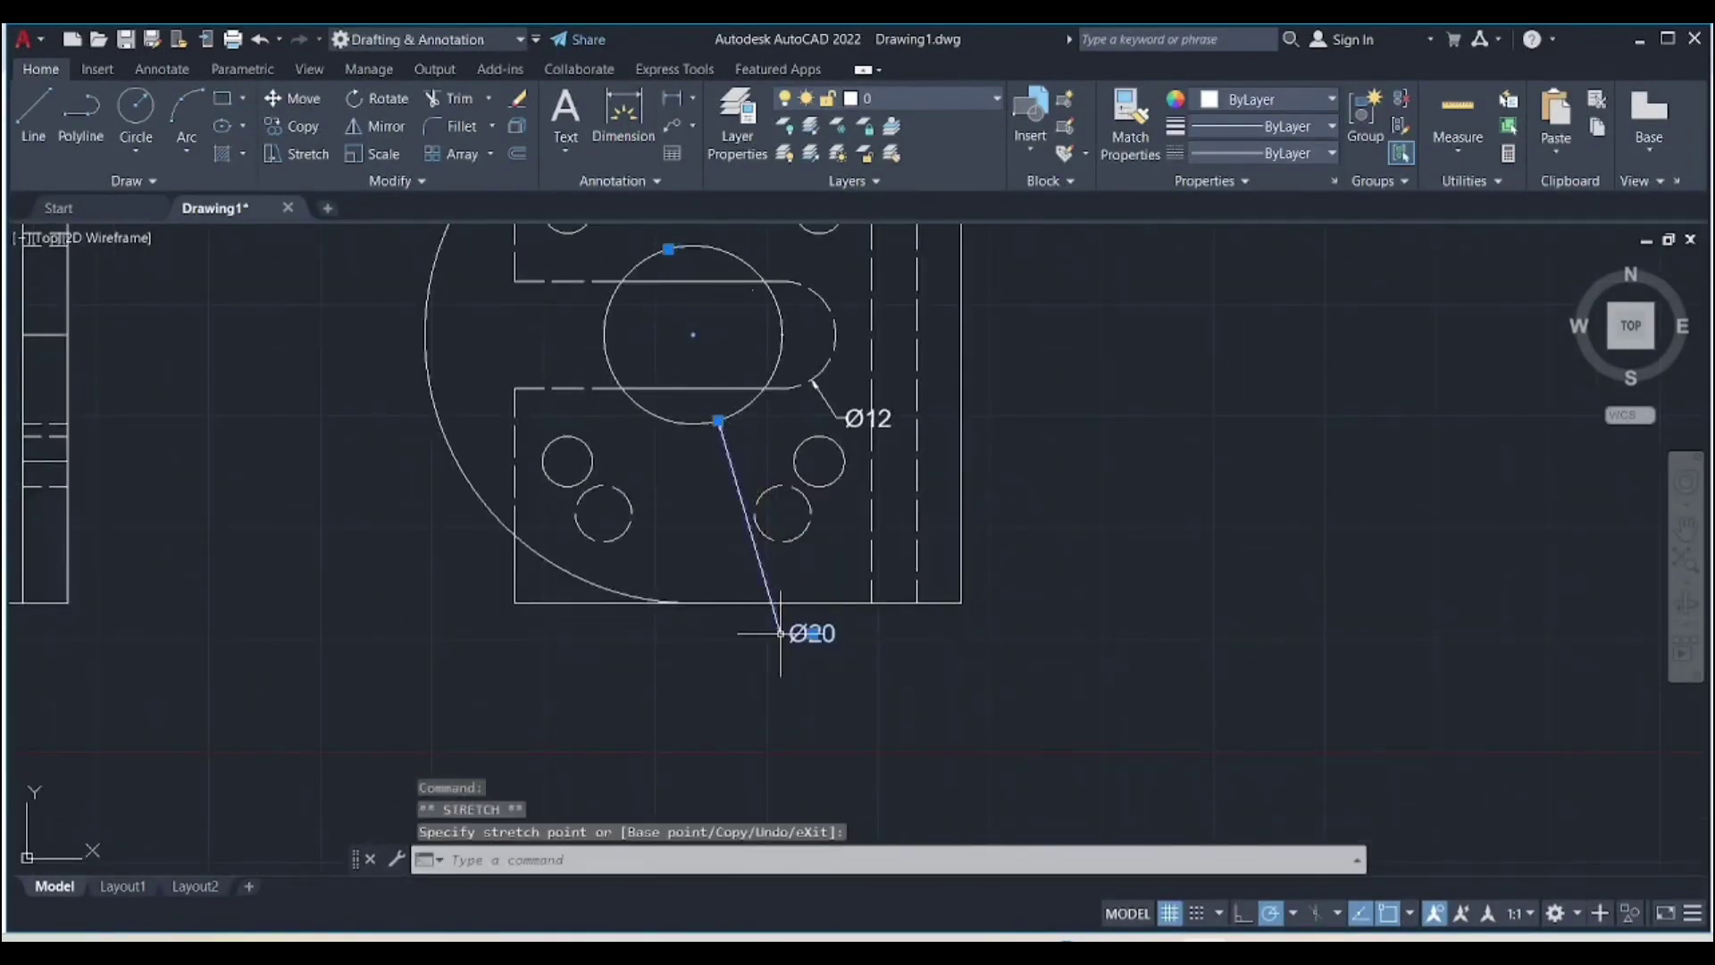
Add a diameter dimension to the lower-right small hole
{"action": "key", "text": "Return"}
{"action": "left_click", "coordinate": [818, 461]}
{"action": "left_click", "coordinate": [871, 571]}
{"action": "scroll", "coordinate": [814, 606], "scroll_direction": "down", "scroll_amount": 2}
{"action": "key", "text": "Escape"}
Draw a short vertical reference line and dimension the 8 gap beside it
{"action": "key", "text": "l"}
{"action": "key", "text": "Return"}
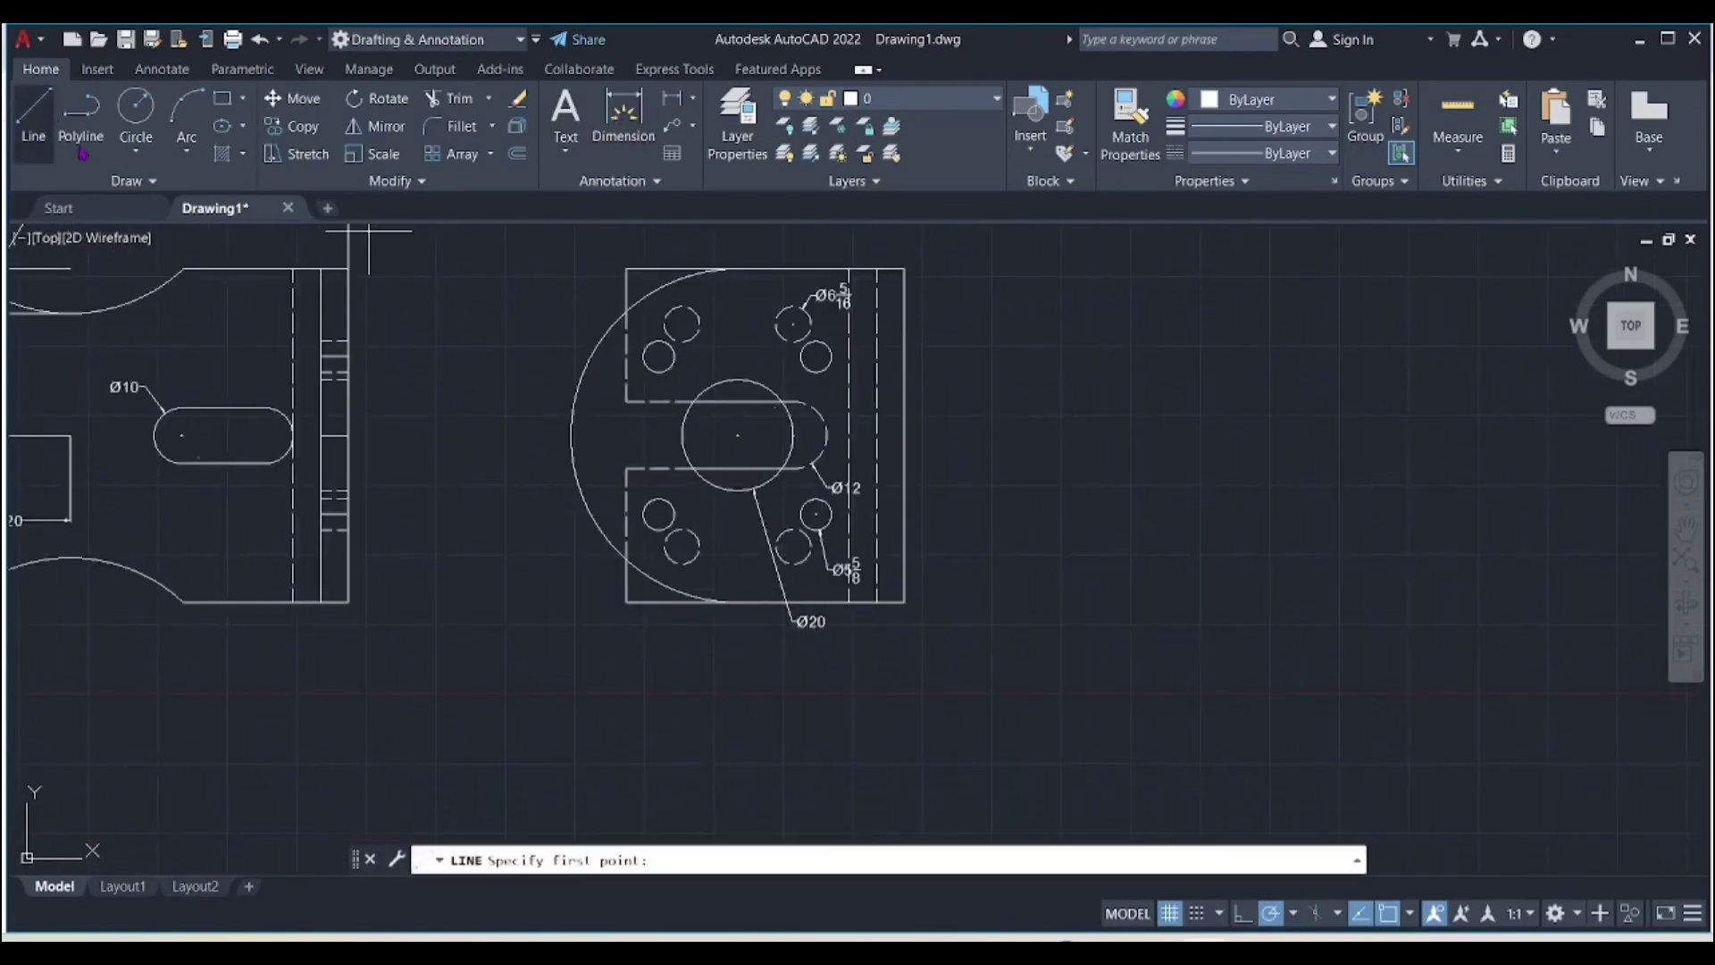
{"action": "left_click", "coordinate": [629, 402]}
{"action": "left_click", "coordinate": [627, 357]}
{"action": "key", "text": "Escape"}
{"action": "type", "text": "dim"}
{"action": "key", "text": "Return"}
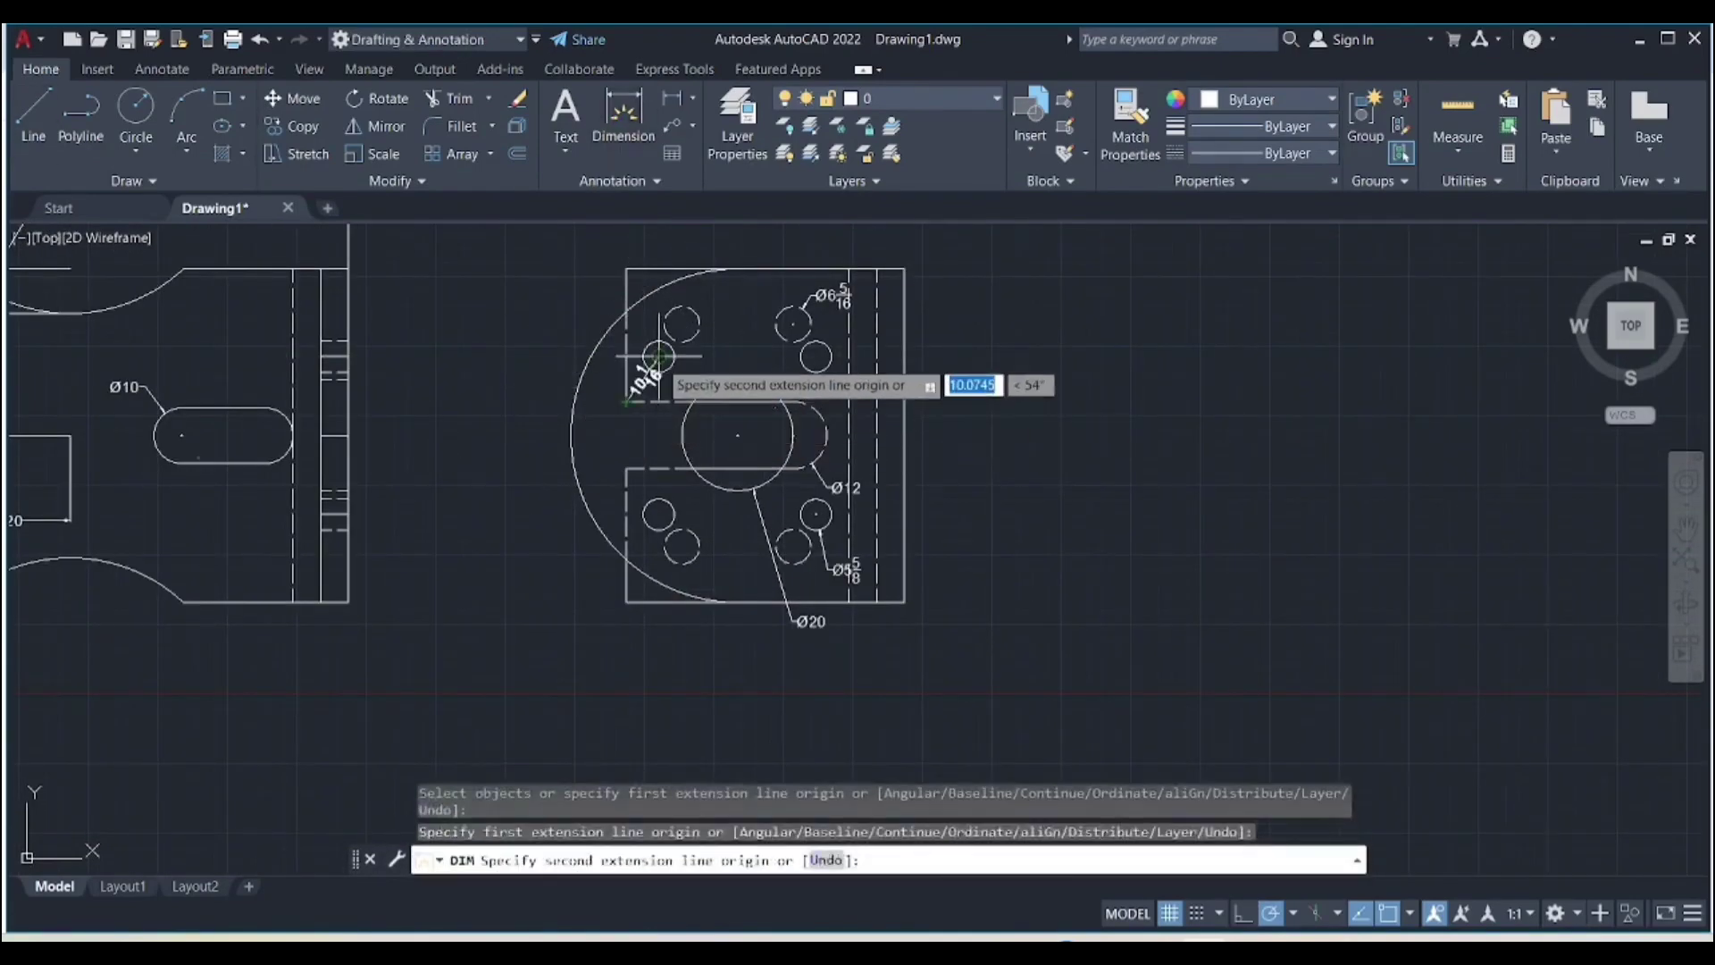
{"action": "left_click", "coordinate": [625, 380]}
{"action": "left_click", "coordinate": [561, 376]}
Add a linear 20 between hole centres below the view, continuing a second 20
{"action": "key", "text": "Return"}
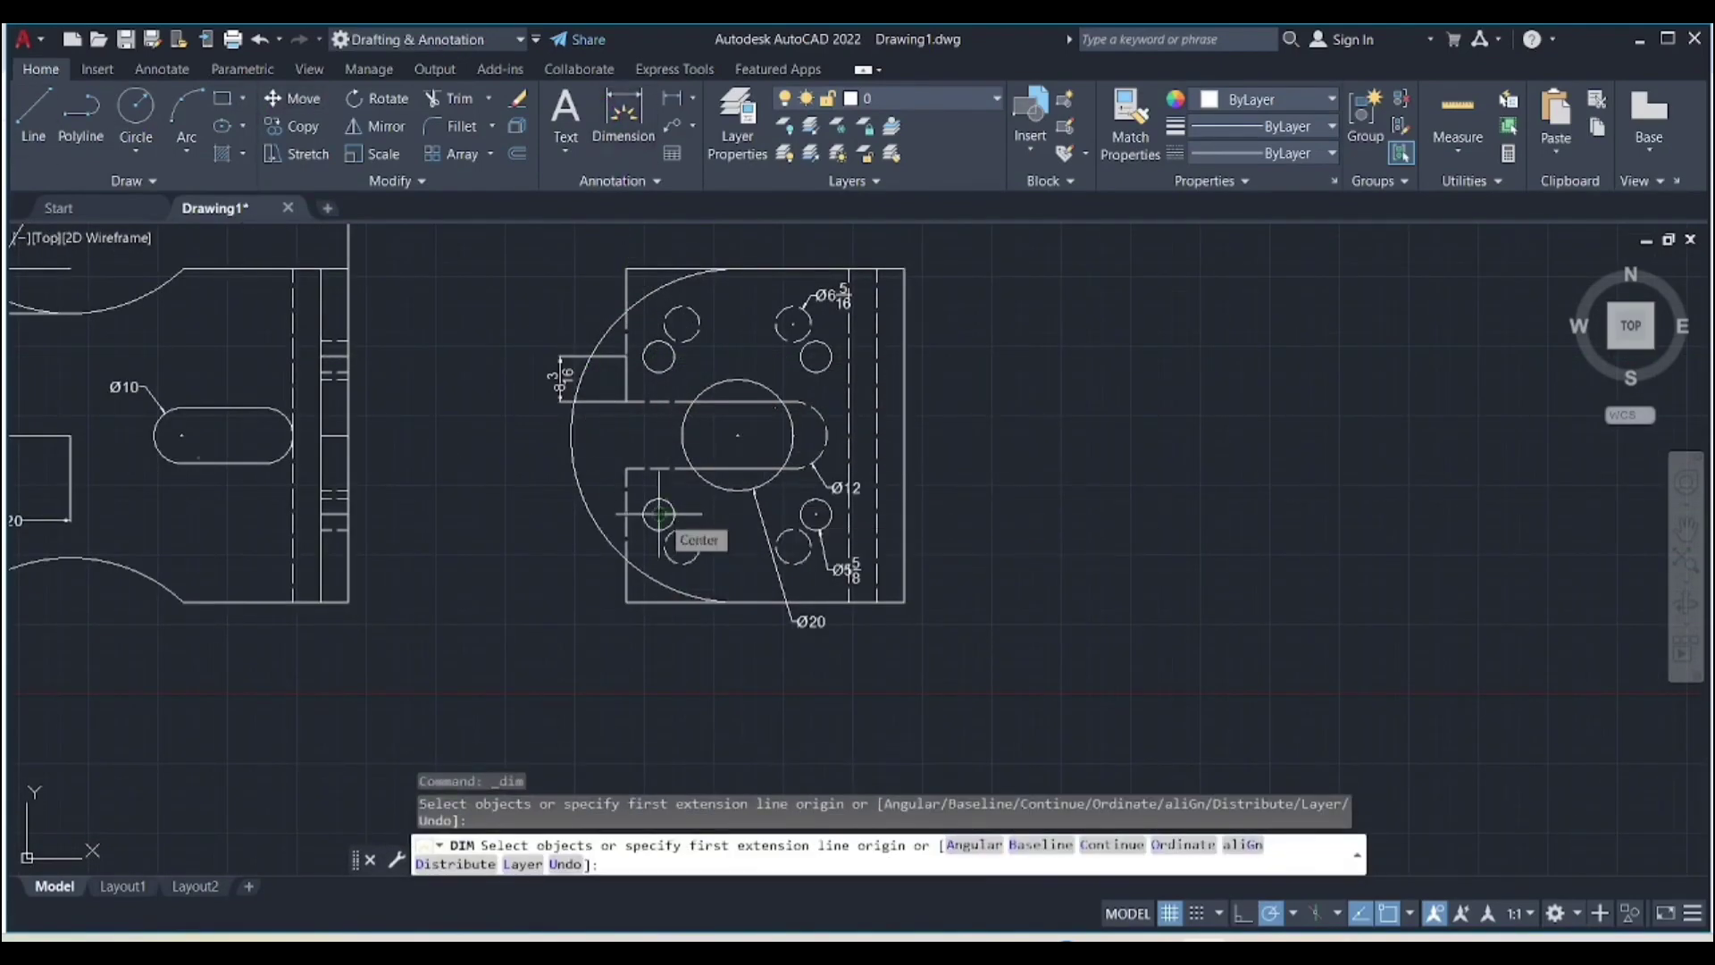
{"action": "left_click", "coordinate": [683, 547]}
{"action": "left_click", "coordinate": [793, 547]}
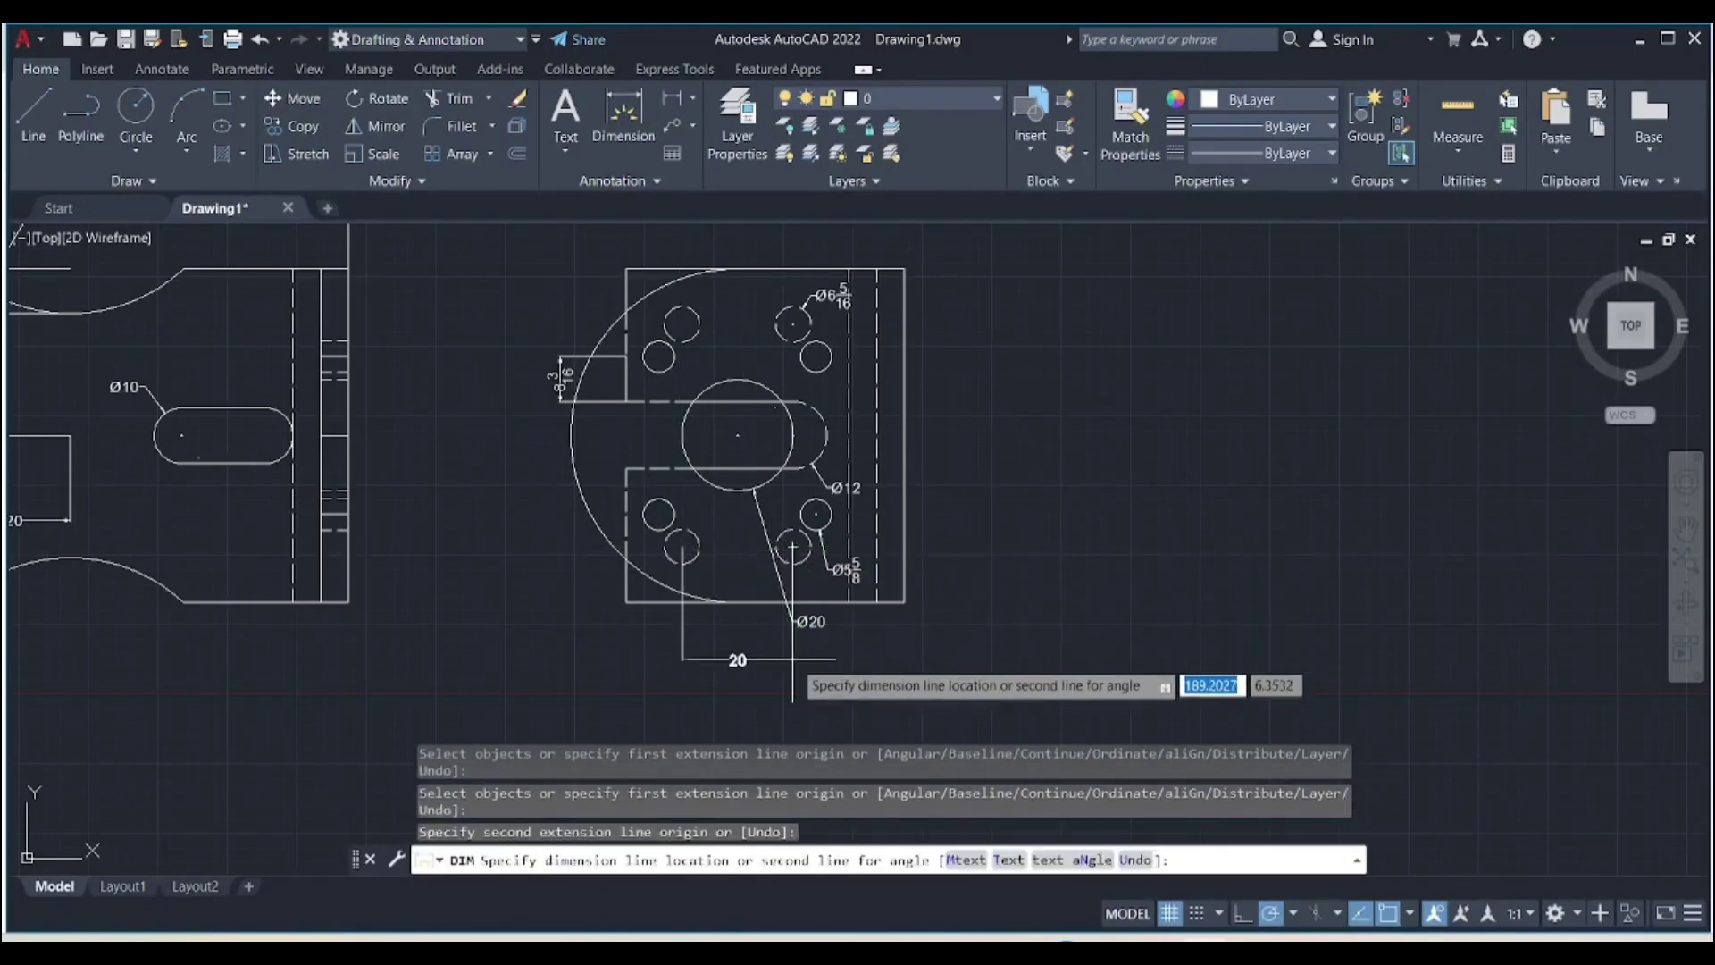
{"action": "left_click", "coordinate": [733, 661]}
{"action": "type", "text": "c"}
{"action": "key", "text": "Return"}
{"action": "left_click", "coordinate": [793, 626]}
{"action": "left_click", "coordinate": [904, 602]}
{"action": "key", "text": "Return"}
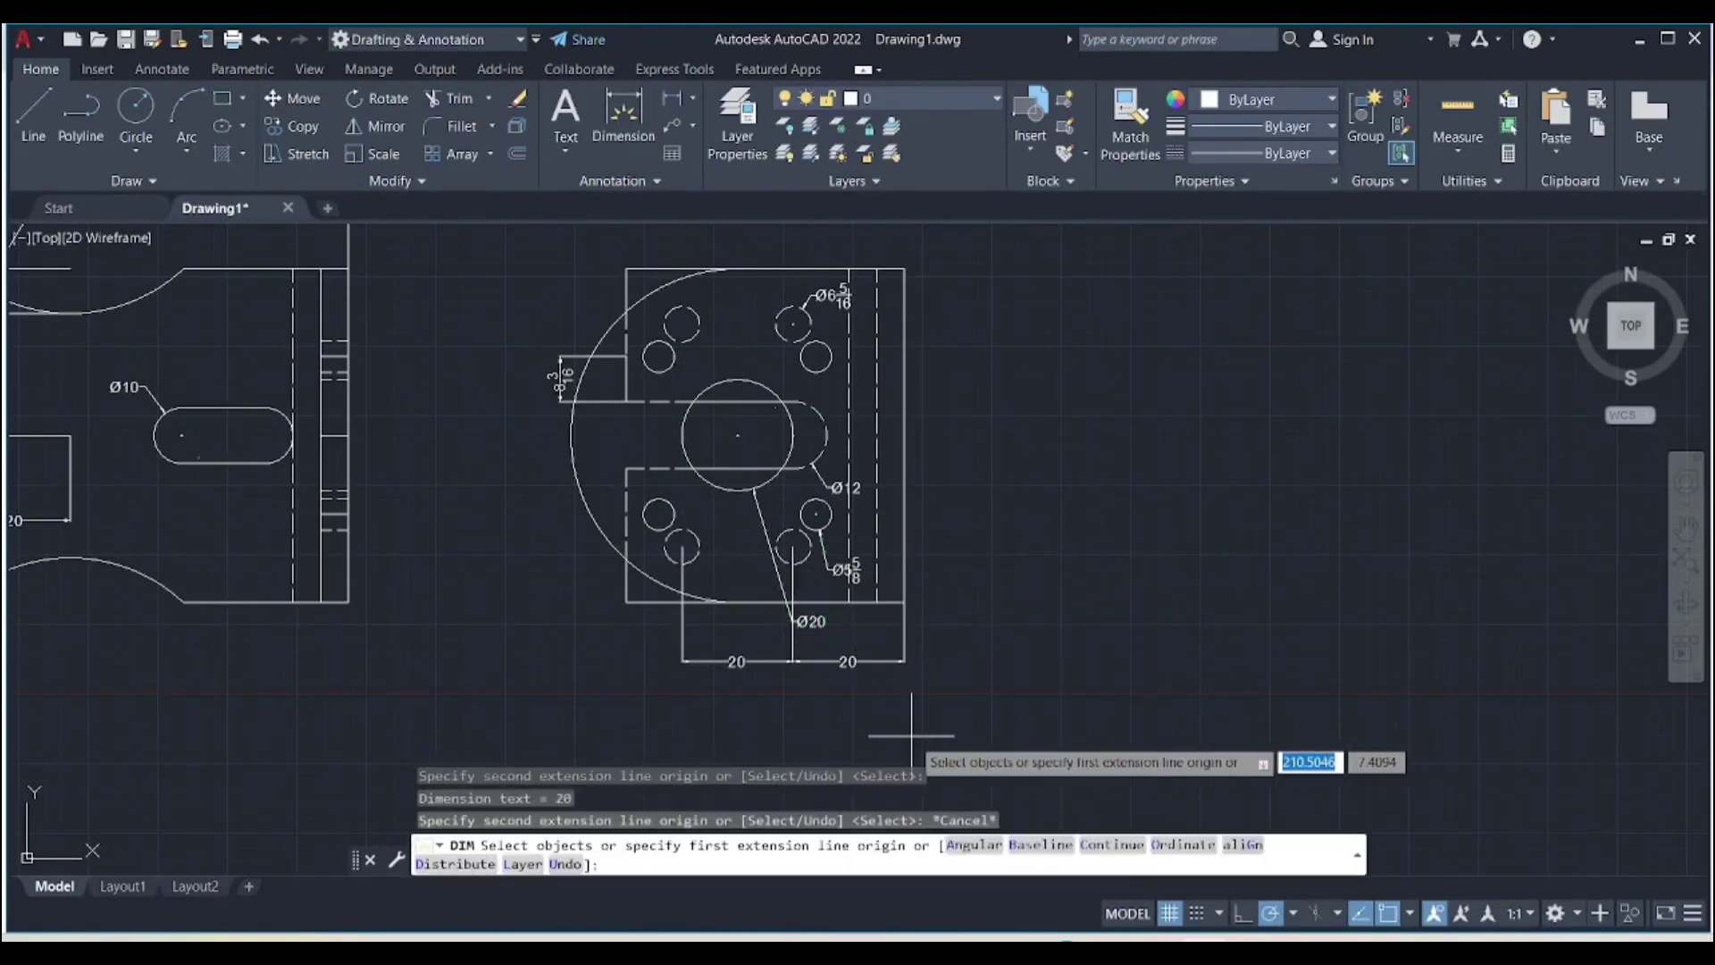
Delete the extra continued 20 dimension
{"action": "key", "text": "Escape"}
{"action": "left_click", "coordinate": [848, 661]}
{"action": "key", "text": "Escape"}
{"action": "key", "text": "Delete"}
Add the linear 30 dimension below the side view
{"action": "left_click", "coordinate": [624, 112]}
{"action": "left_click", "coordinate": [738, 436]}
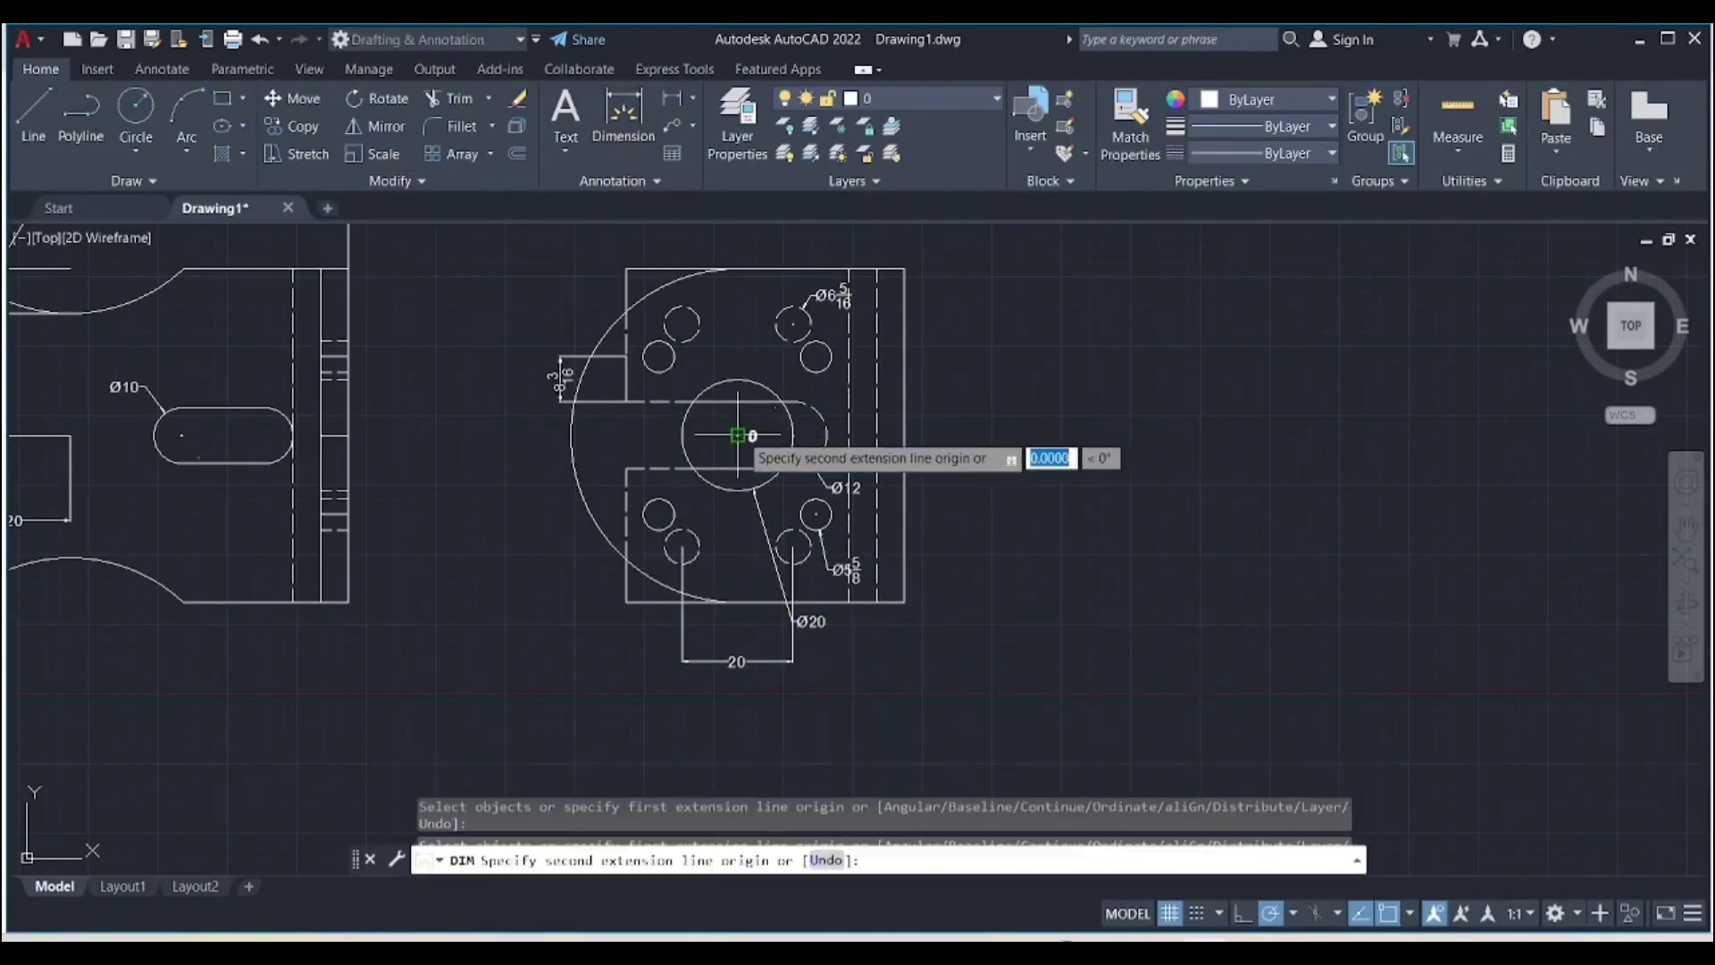
{"action": "left_click", "coordinate": [905, 602]}
{"action": "left_click", "coordinate": [871, 643]}
{"action": "key", "text": "Escape"}
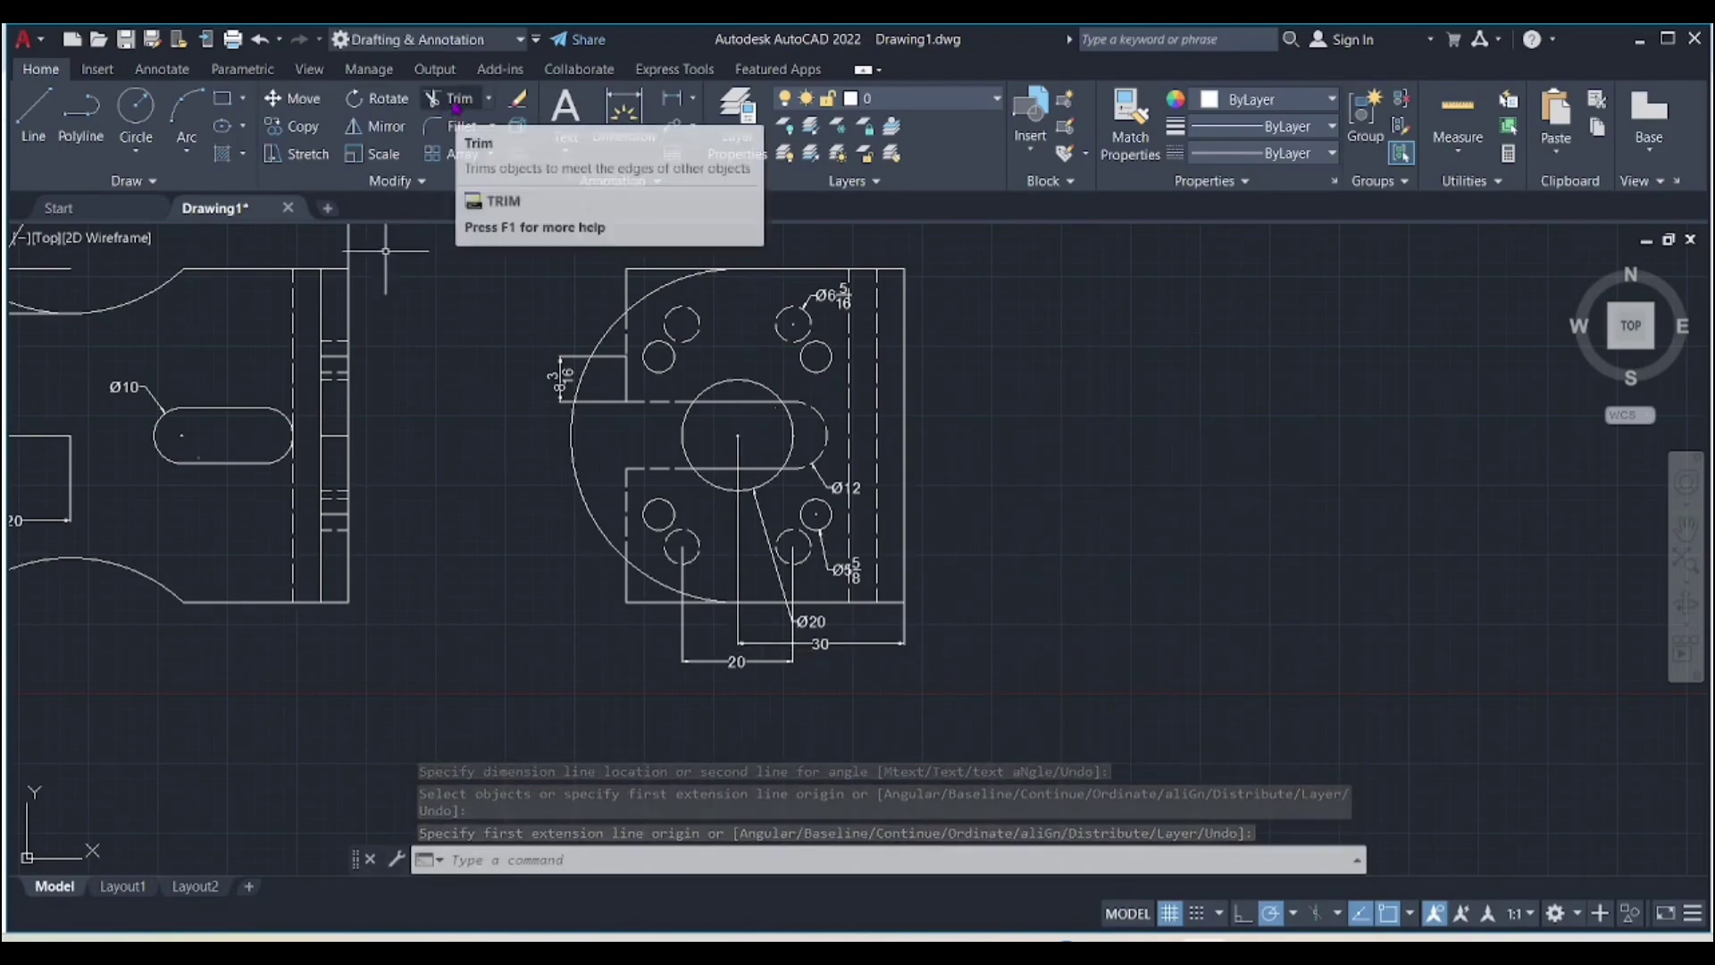
Add the vertical 60 dimension on the right of the side view
{"action": "left_click", "coordinate": [623, 112]}
{"action": "left_click", "coordinate": [904, 268]}
{"action": "left_click", "coordinate": [904, 602]}
{"action": "type", "text": "2"}
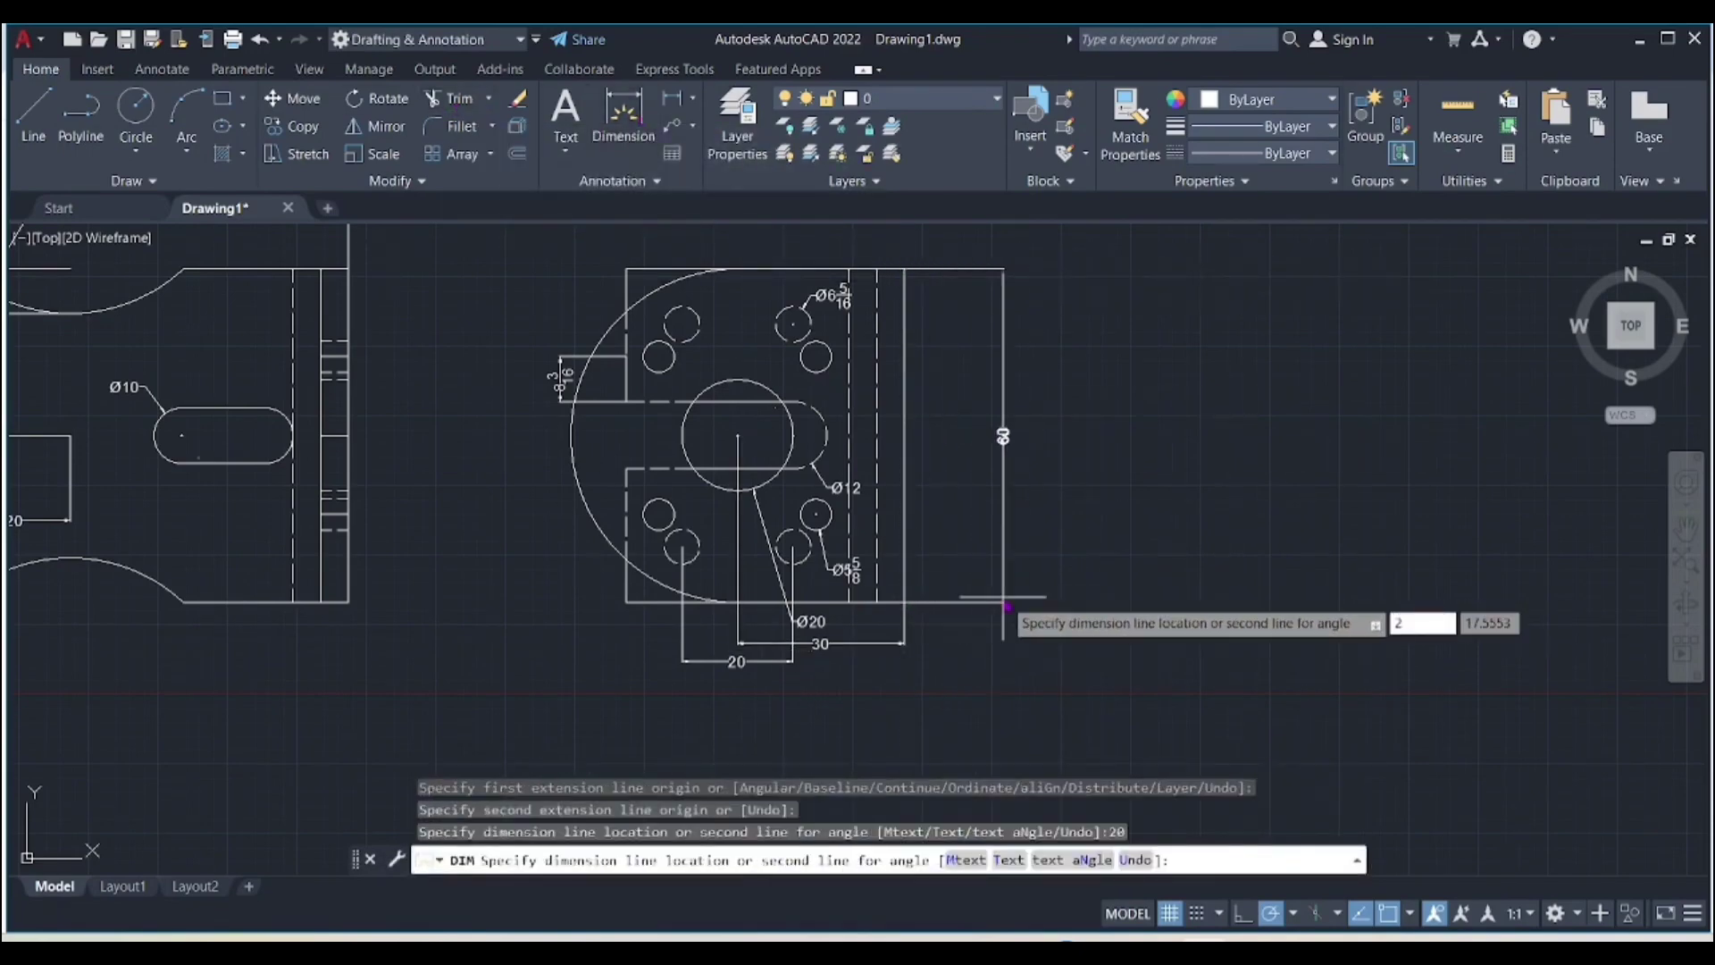
{"action": "left_click", "coordinate": [927, 443]}
{"action": "key", "text": "Escape"}
Add a vertical dimension along the right leg of the top view
{"action": "scroll", "coordinate": [941, 438], "scroll_direction": "down", "scroll_amount": 5}
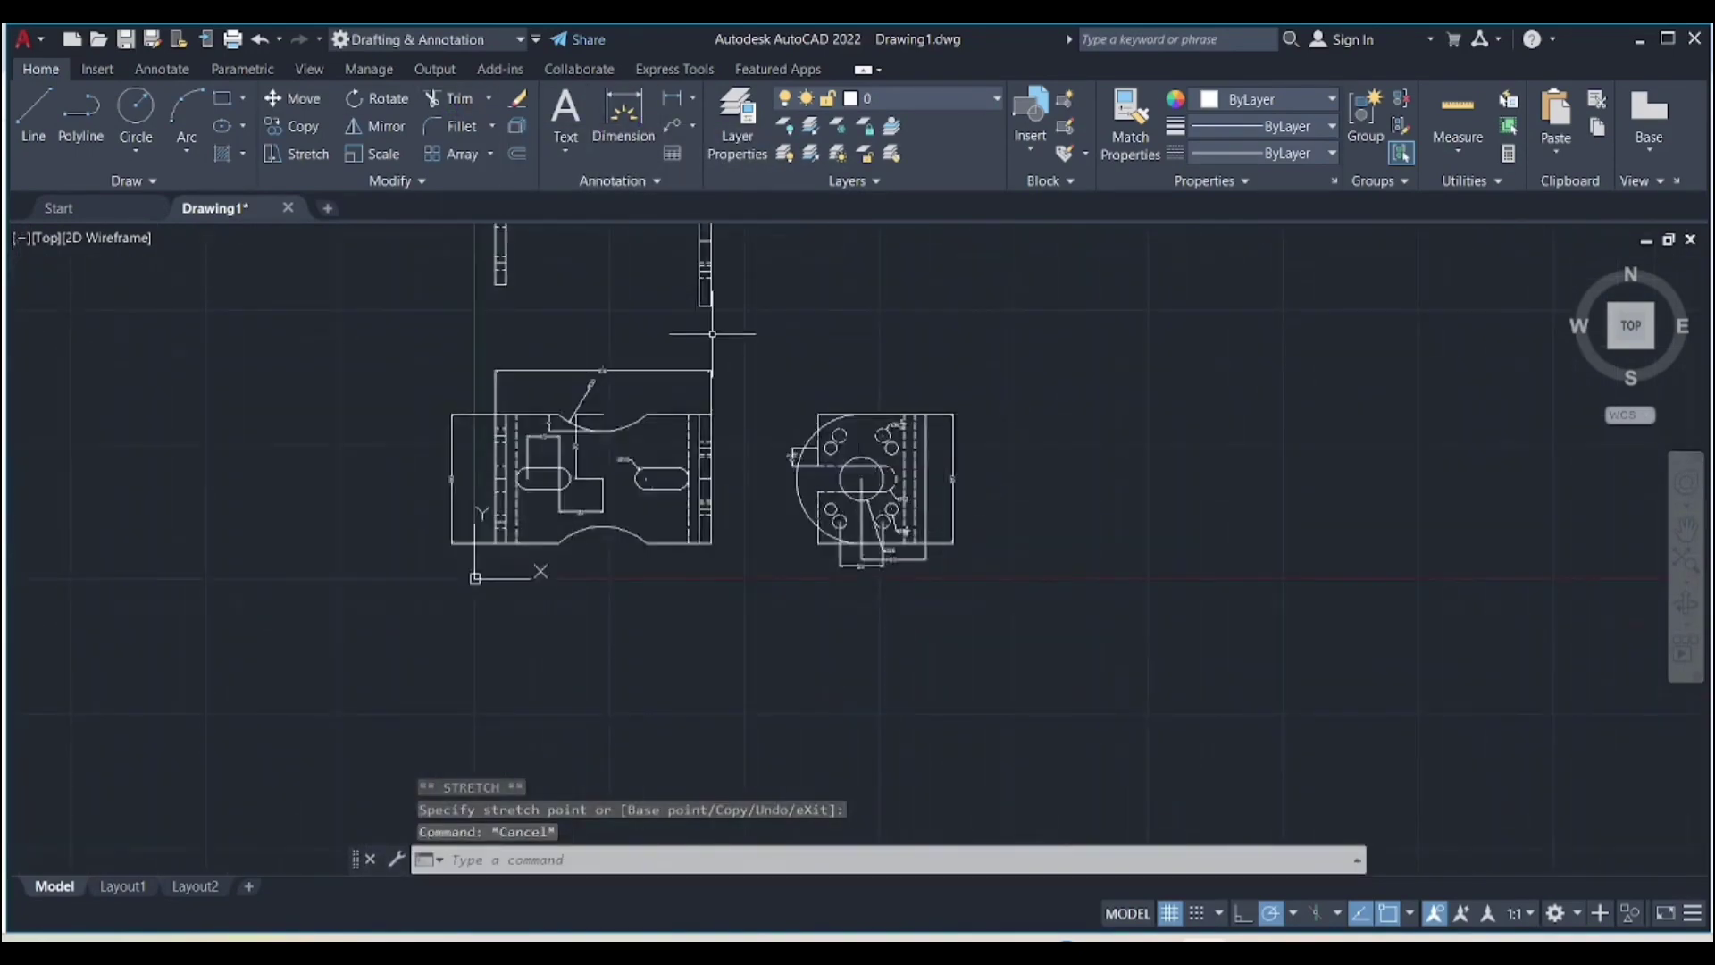
{"action": "type", "text": "l"}
{"action": "key", "text": "Return"}
{"action": "left_click", "coordinate": [725, 413]}
{"action": "scroll", "coordinate": [725, 413], "scroll_direction": "up", "scroll_amount": 4}
{"action": "scroll", "coordinate": [706, 357], "scroll_direction": "up", "scroll_amount": 3}
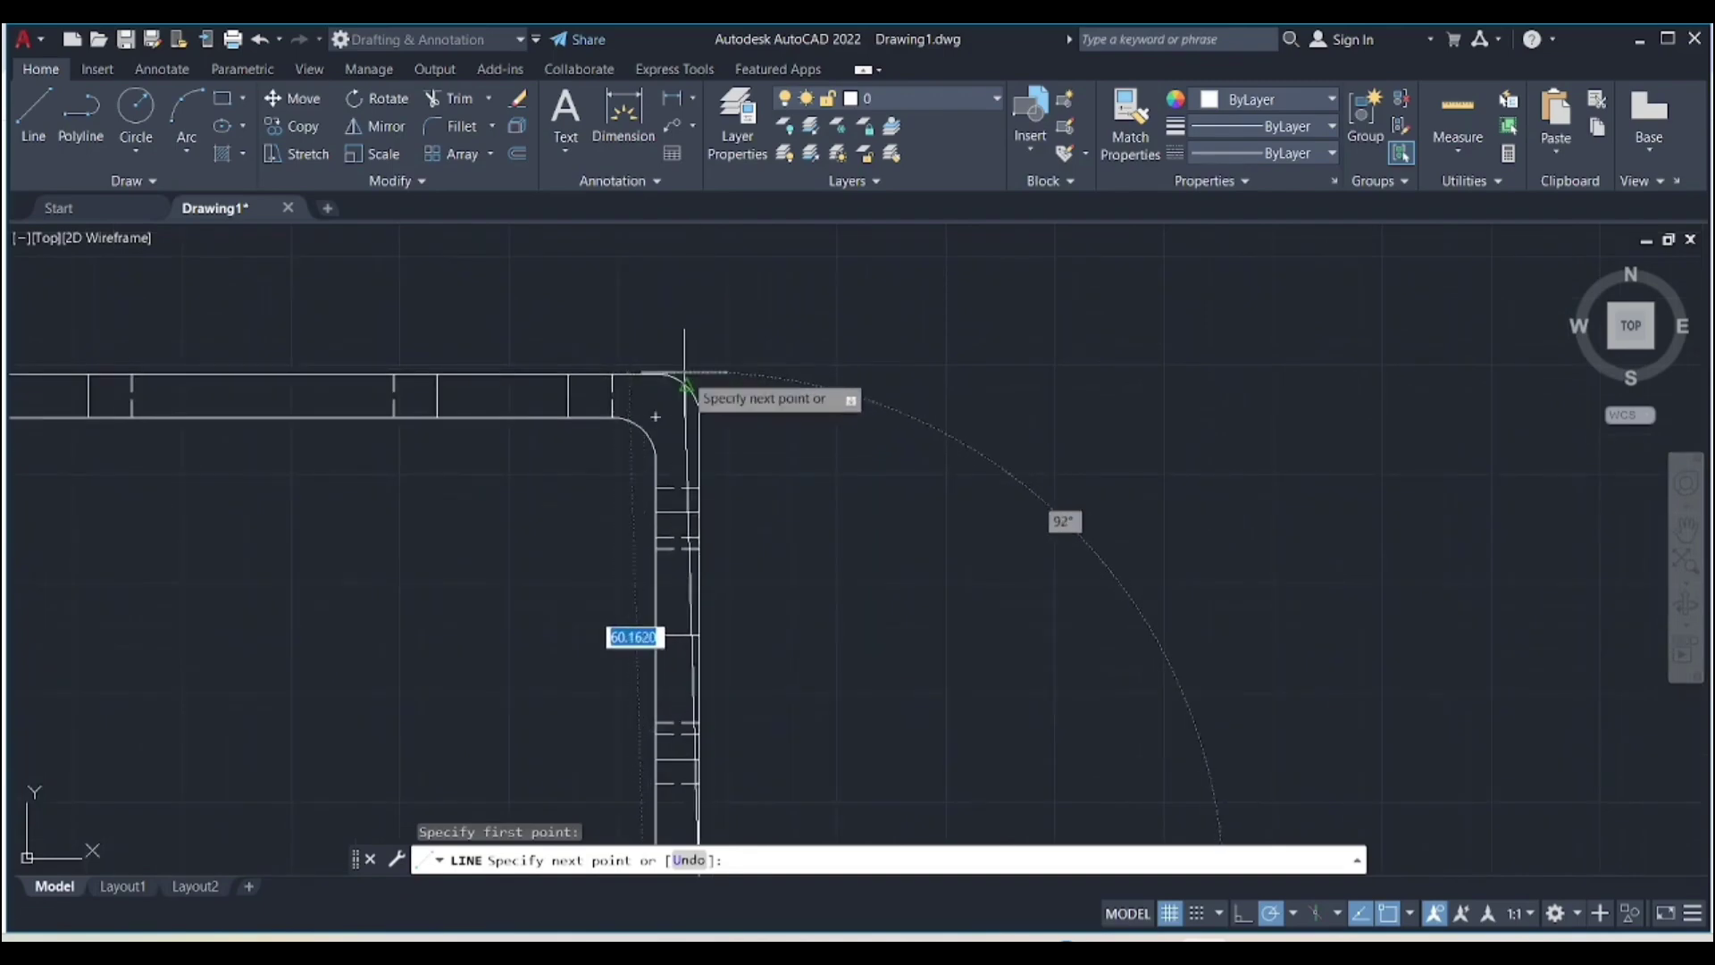
{"action": "left_click", "coordinate": [624, 111]}
{"action": "scroll", "coordinate": [786, 580], "scroll_direction": "down", "scroll_amount": 3}
{"action": "left_click", "coordinate": [804, 516]}
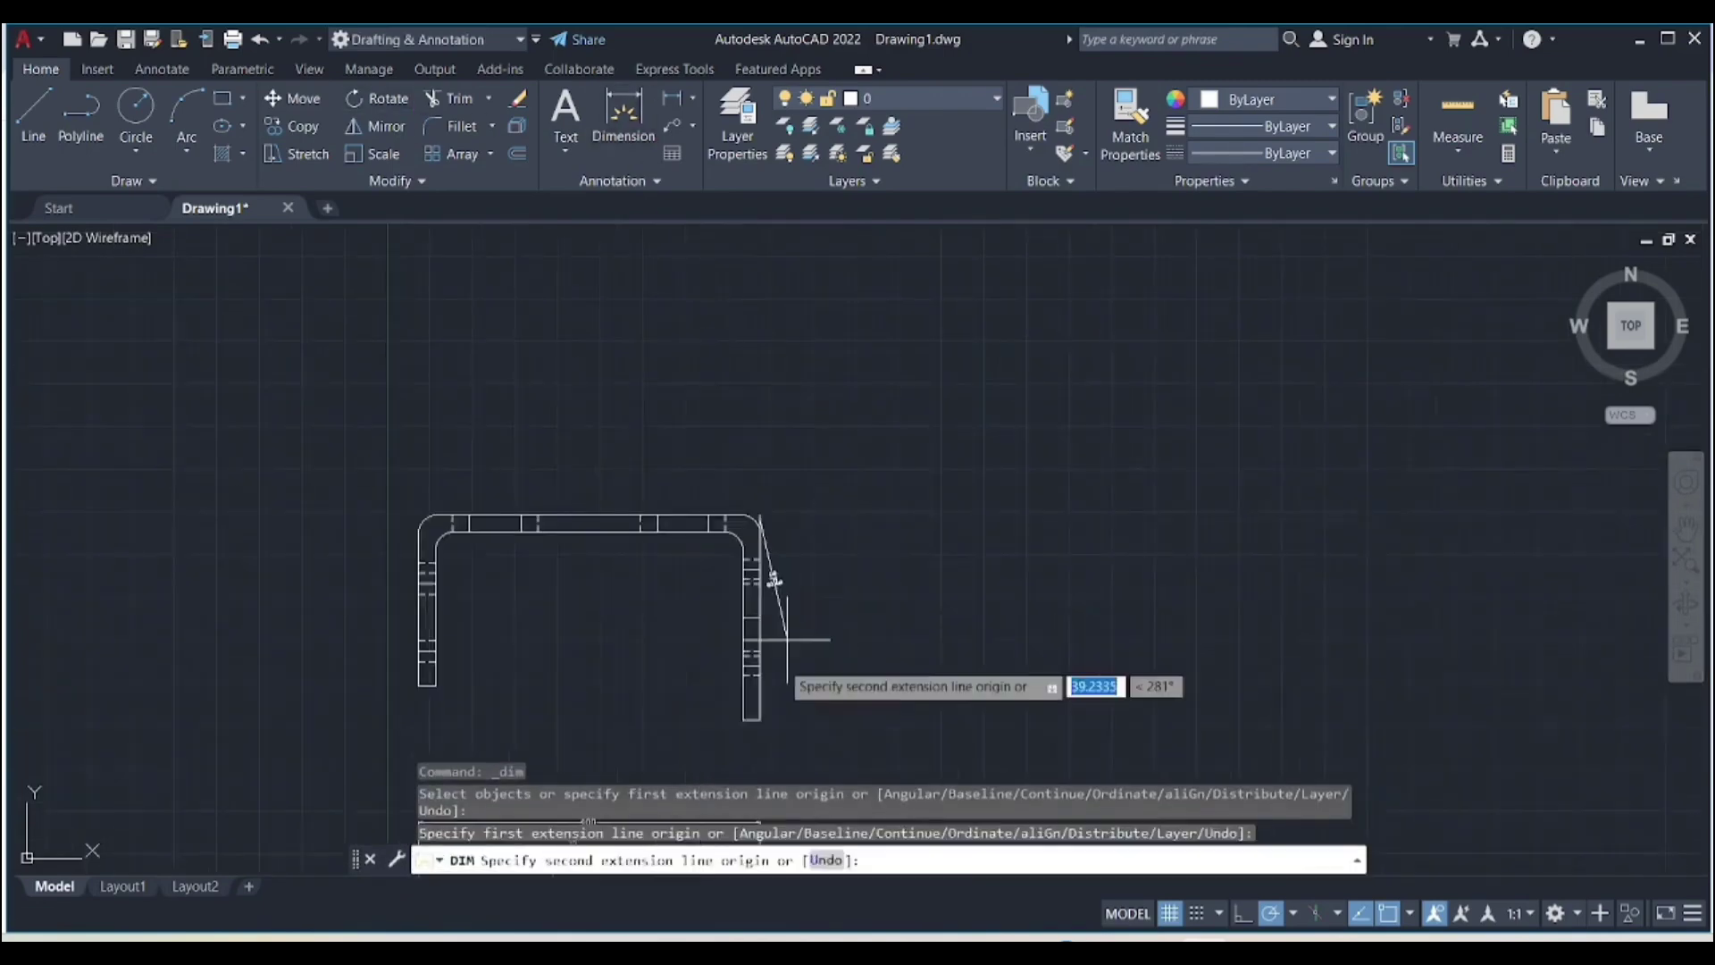
{"action": "left_click", "coordinate": [804, 719]}
{"action": "left_click", "coordinate": [804, 625]}
{"action": "key", "text": "Escape"}
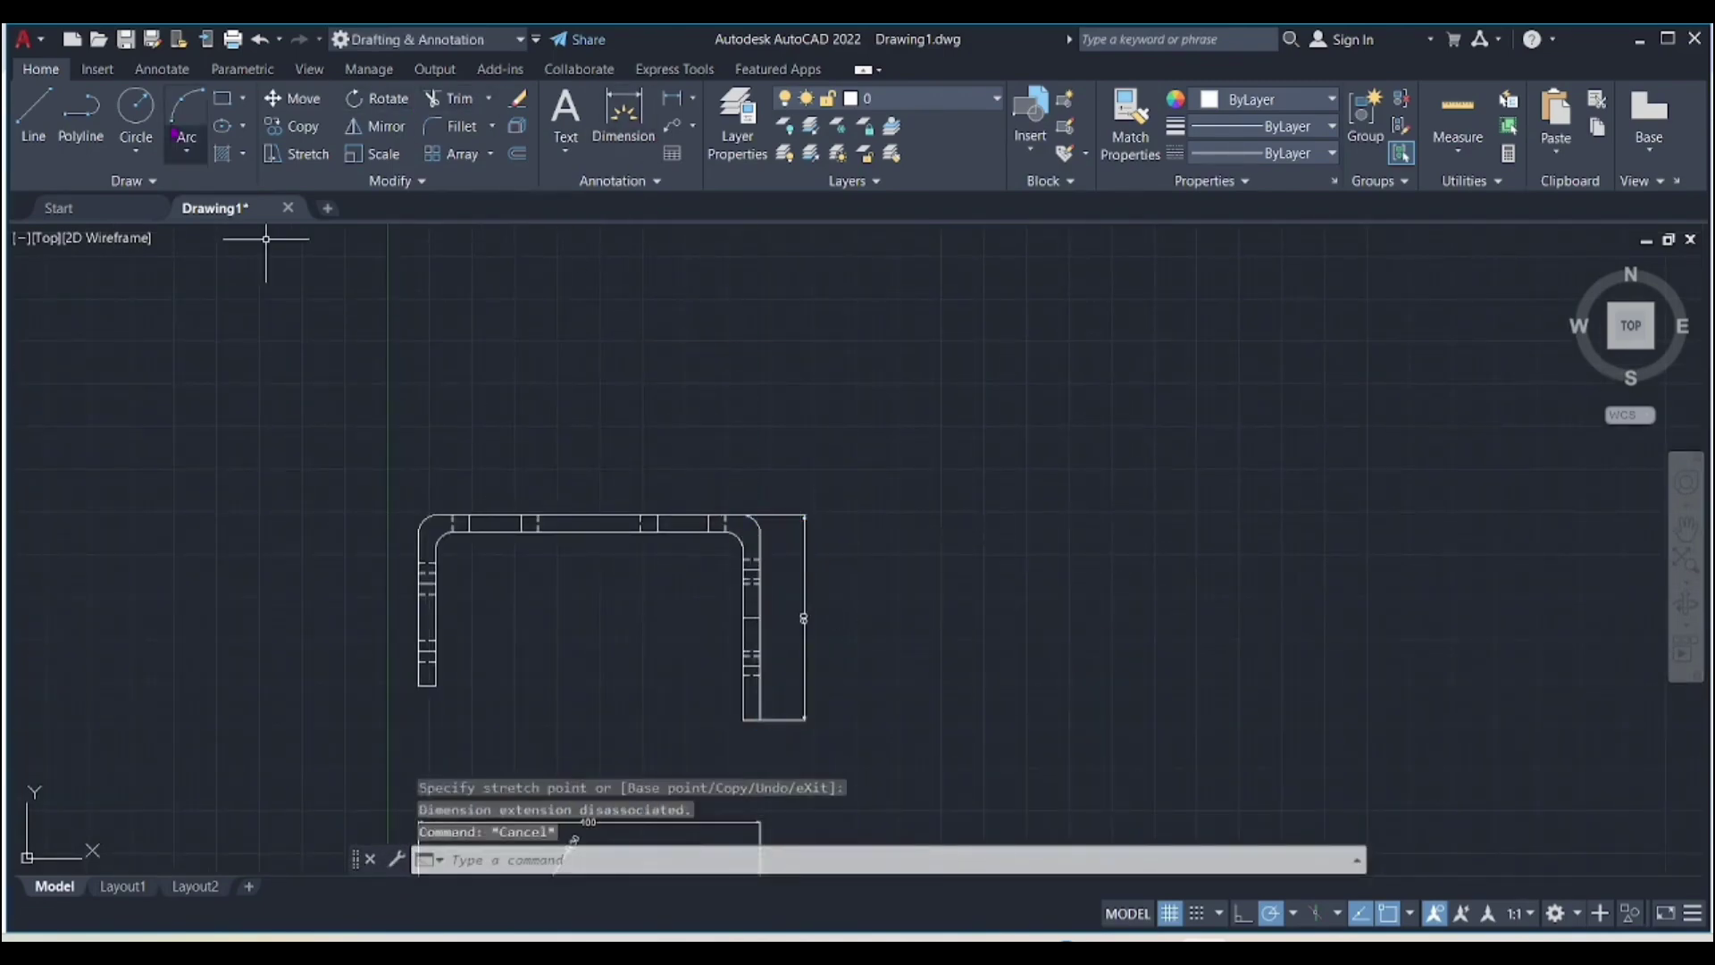
Dimension the top-left corner arc with an R5 radius
{"action": "key", "text": "Return"}
{"action": "scroll", "coordinate": [425, 517], "scroll_direction": "up", "scroll_amount": 4}
{"action": "right_click", "coordinate": [420, 524]}
{"action": "left_click", "coordinate": [483, 607]}
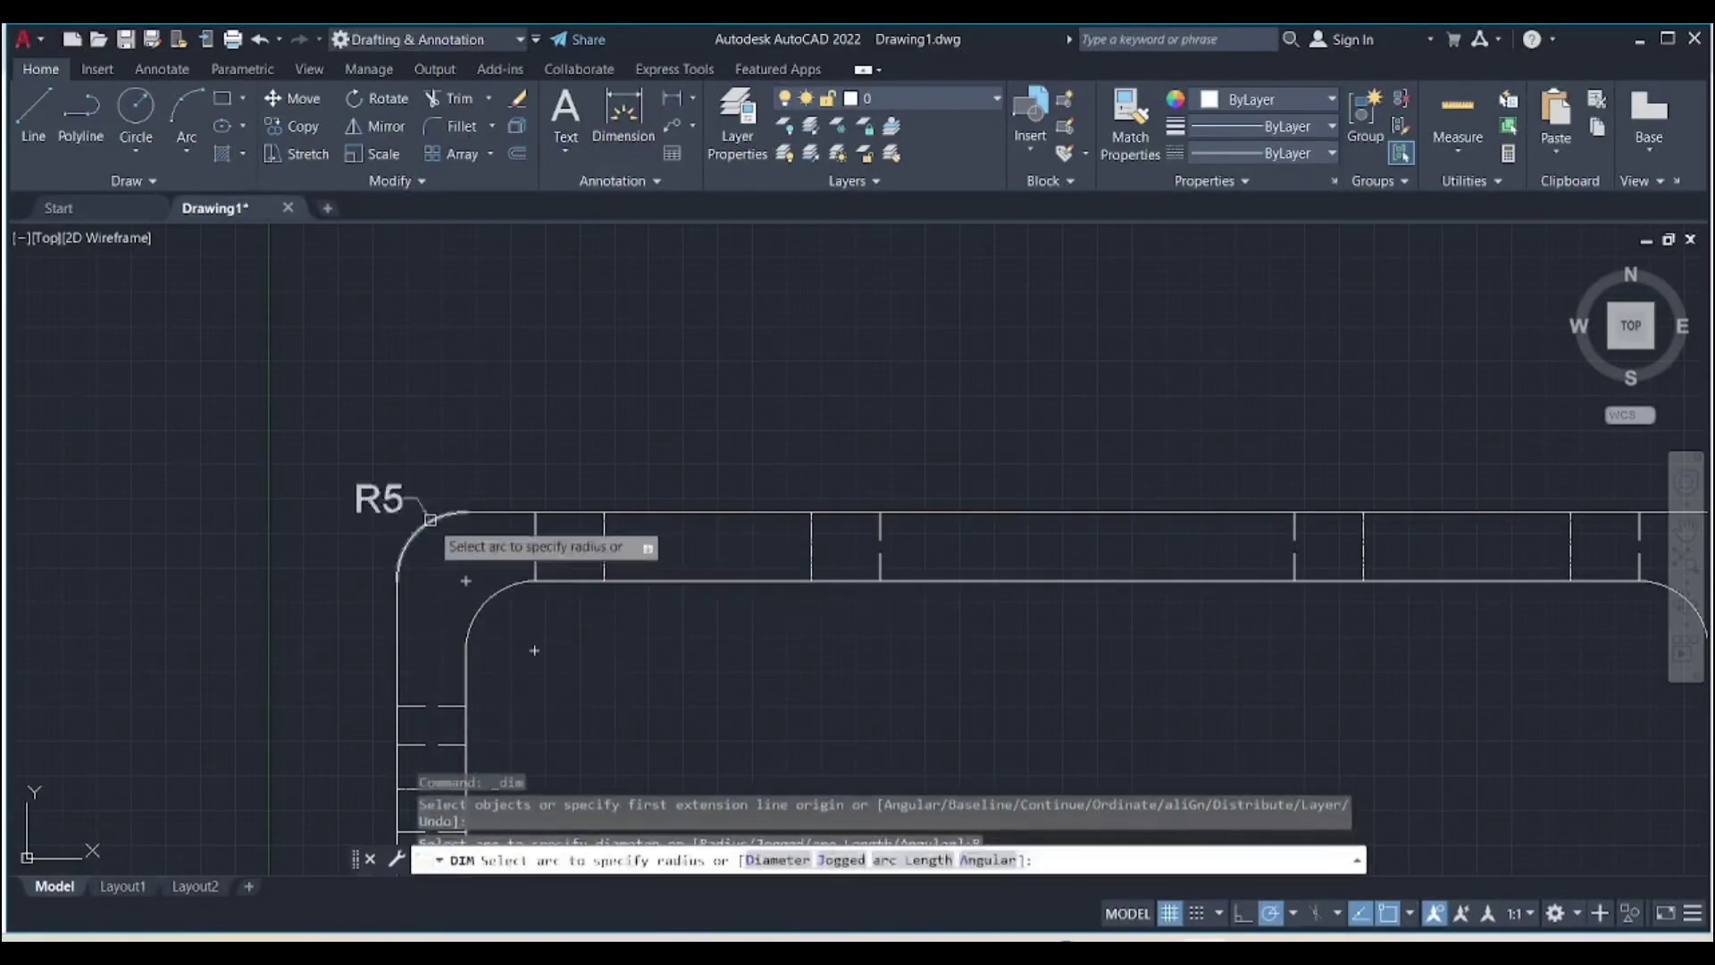
{"action": "left_click", "coordinate": [423, 518]}
{"action": "left_click", "coordinate": [358, 474]}
Add a vertical dimension along the left leg of the top view
{"action": "scroll", "coordinate": [506, 563], "scroll_direction": "down", "scroll_amount": 3}
{"action": "left_click", "coordinate": [501, 469]}
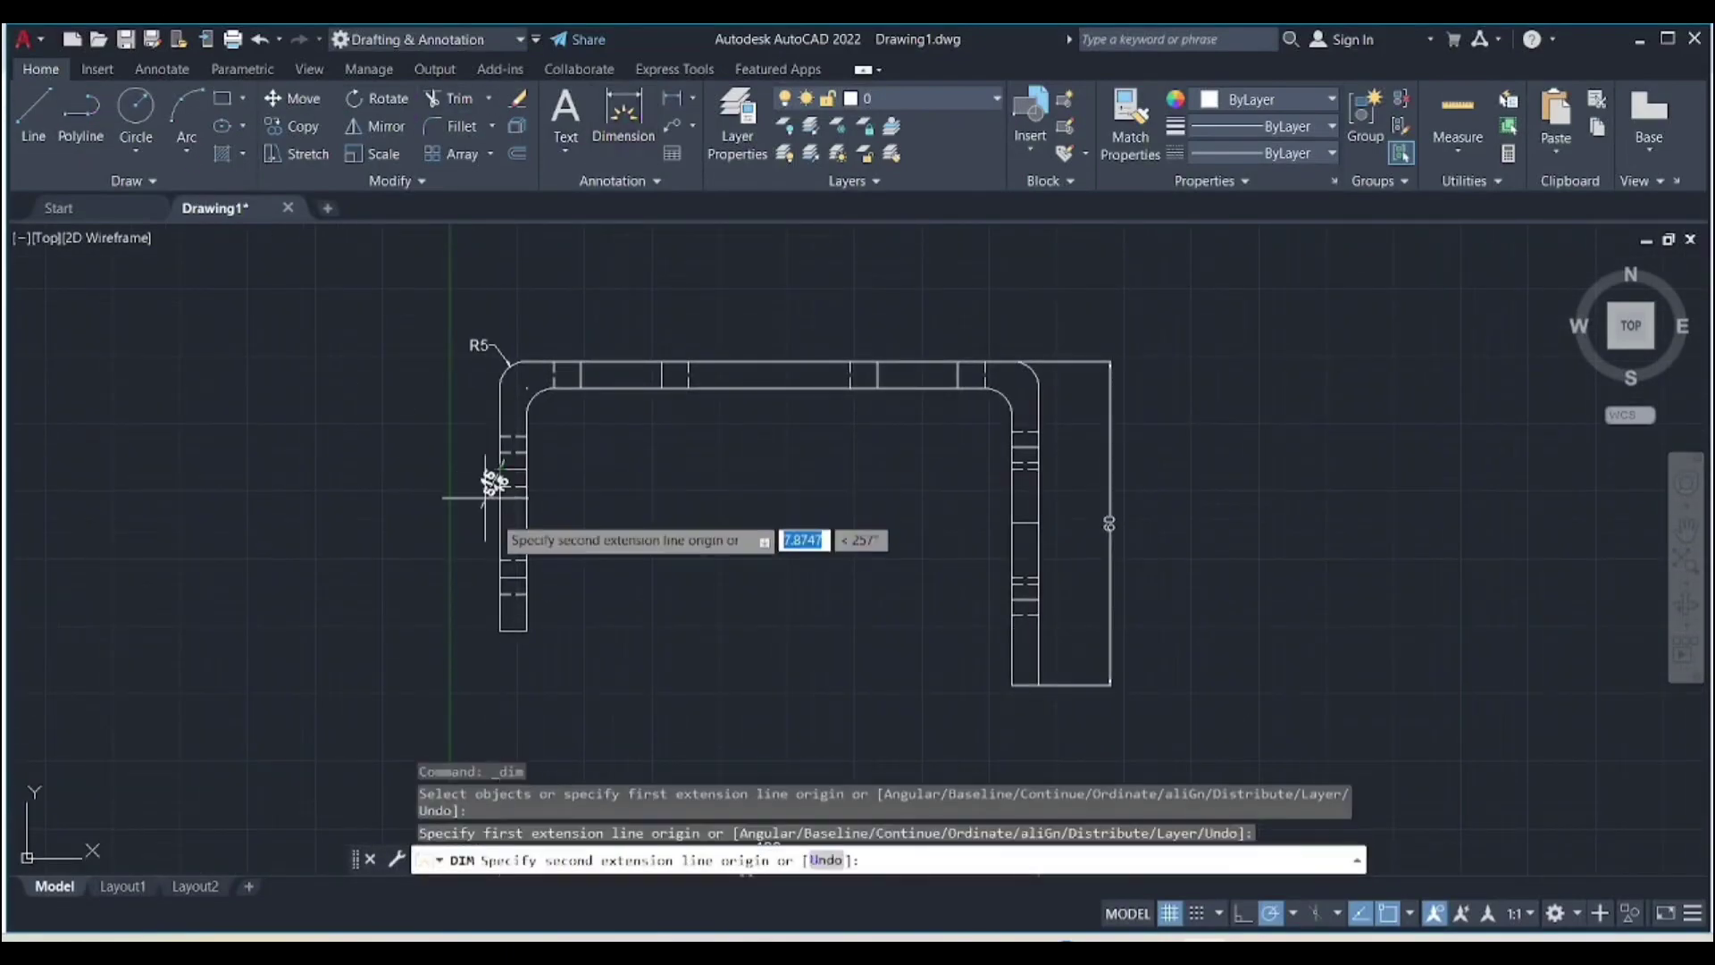
{"action": "left_click", "coordinate": [500, 630]}
{"action": "left_click", "coordinate": [450, 549]}
{"action": "key", "text": "Escape"}
Zoom back out to see all three dimensioned views
{"action": "key", "text": "Return"}
{"action": "key", "text": "Escape"}
{"action": "scroll", "coordinate": [755, 536], "scroll_direction": "down", "scroll_amount": 3}
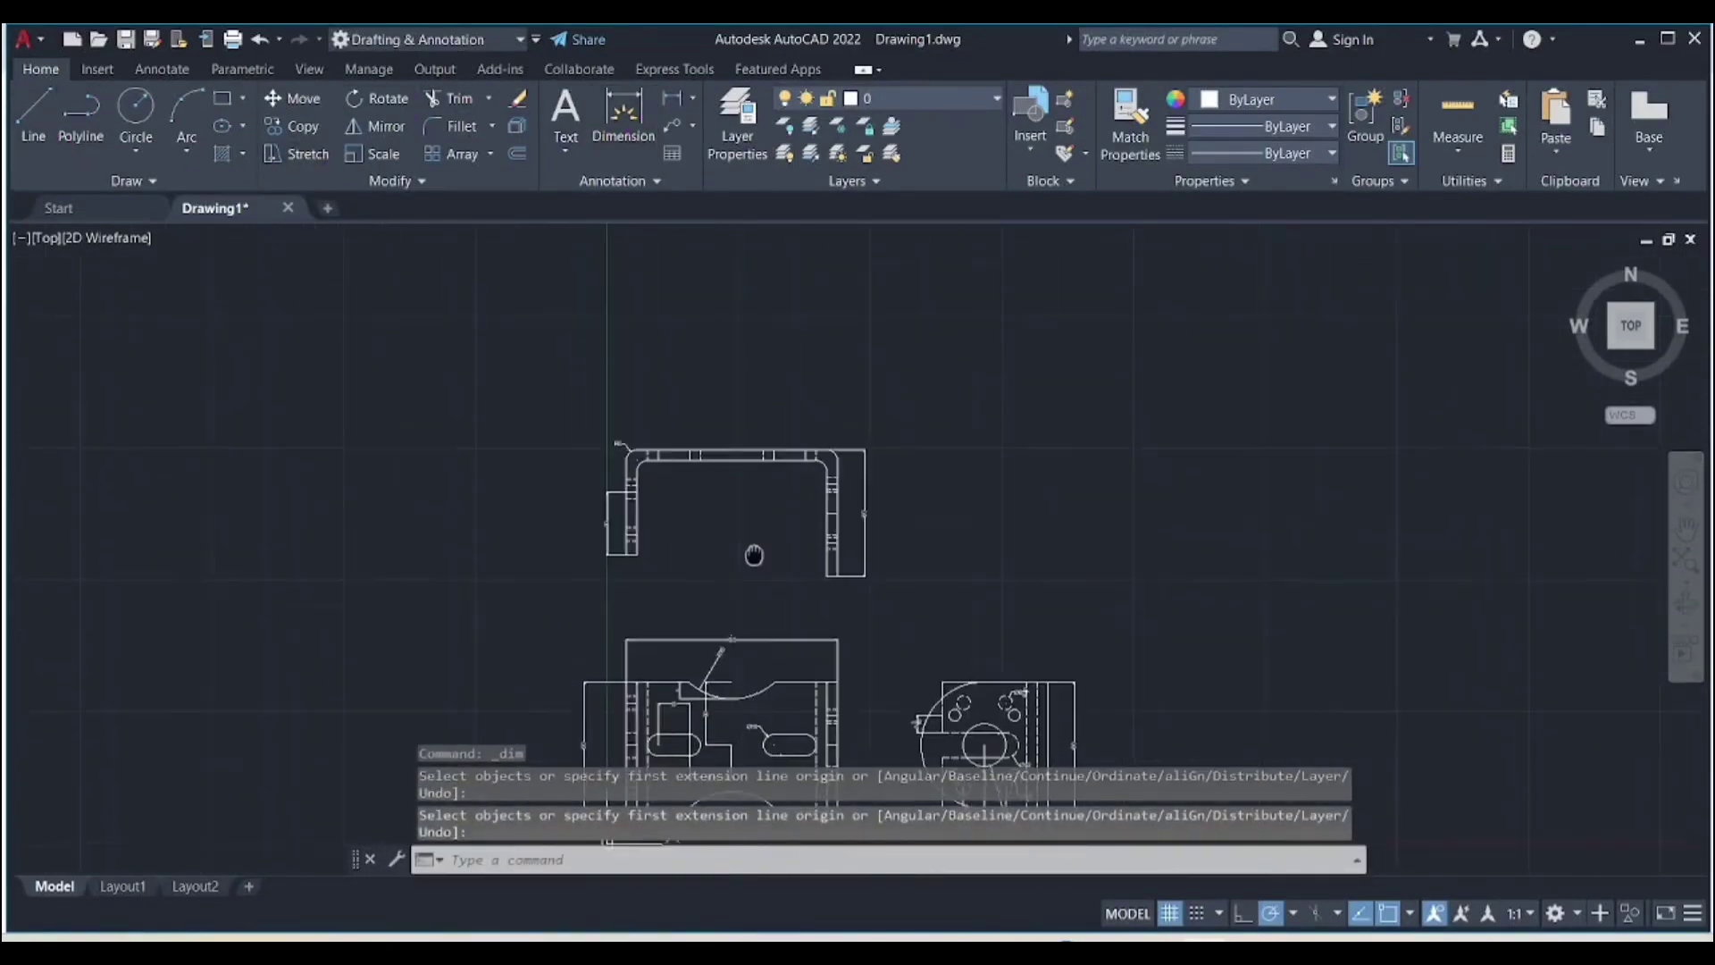
{"action": "scroll", "coordinate": [755, 480], "scroll_direction": "up", "scroll_amount": 1}
{"action": "scroll", "coordinate": [751, 476], "scroll_direction": "down", "scroll_amount": 1}
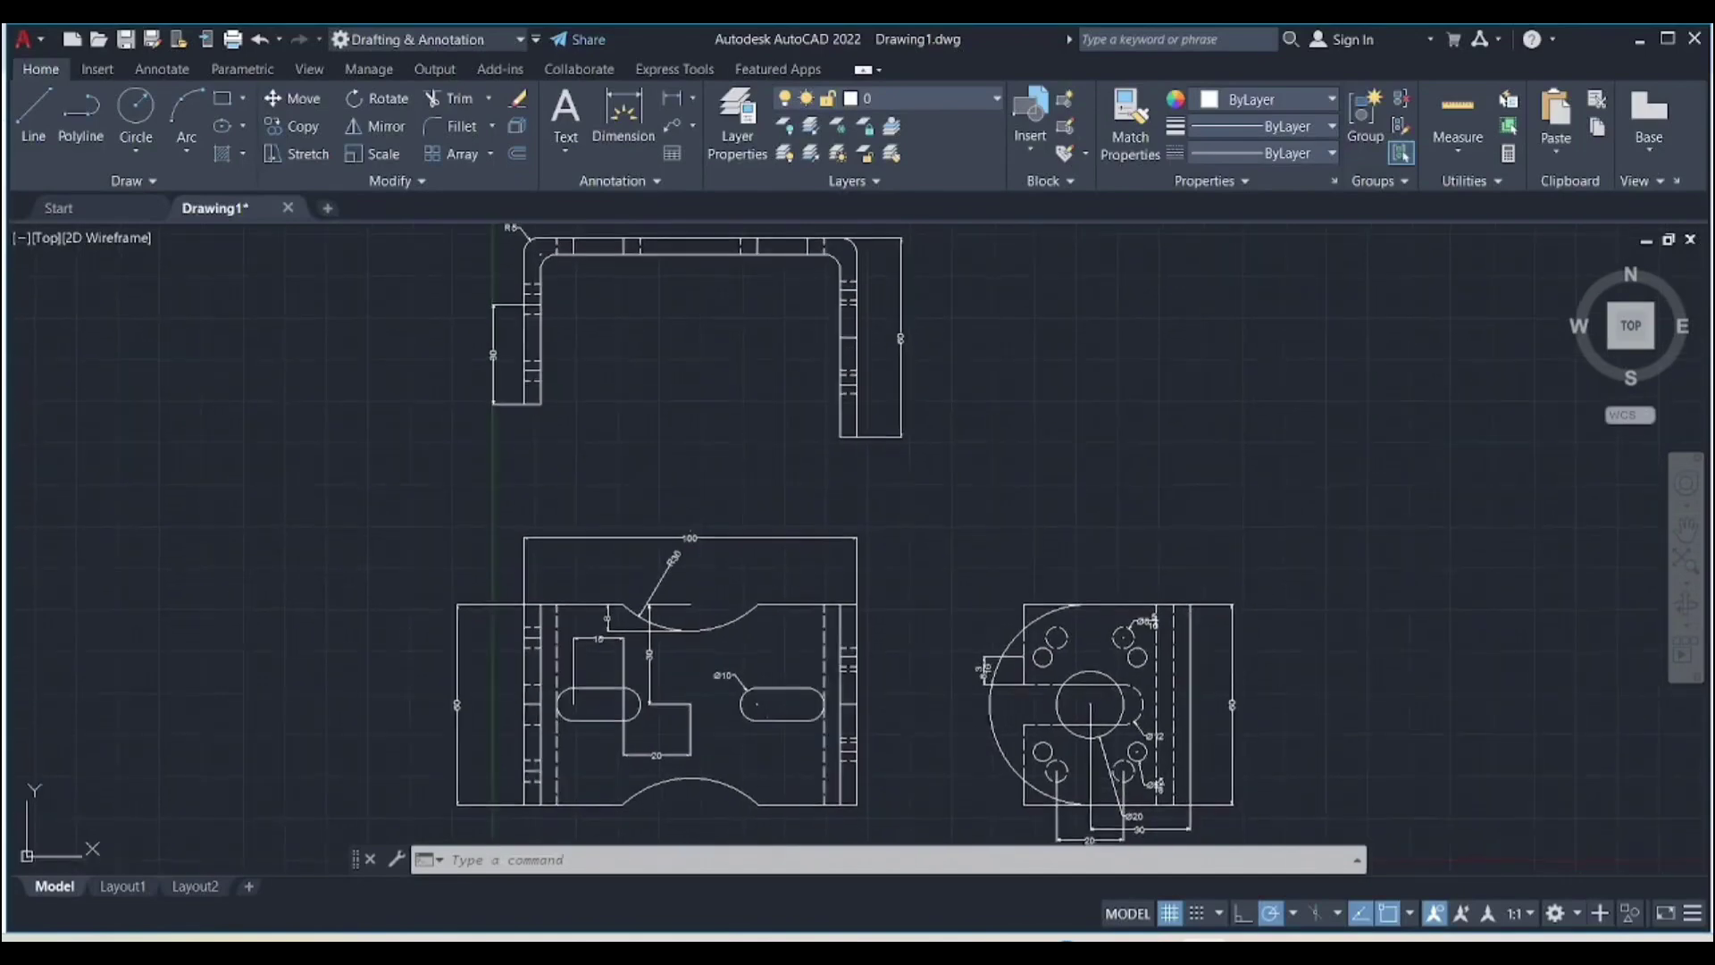
{"action": "scroll", "coordinate": [747, 475], "scroll_direction": "down", "scroll_amount": 1}
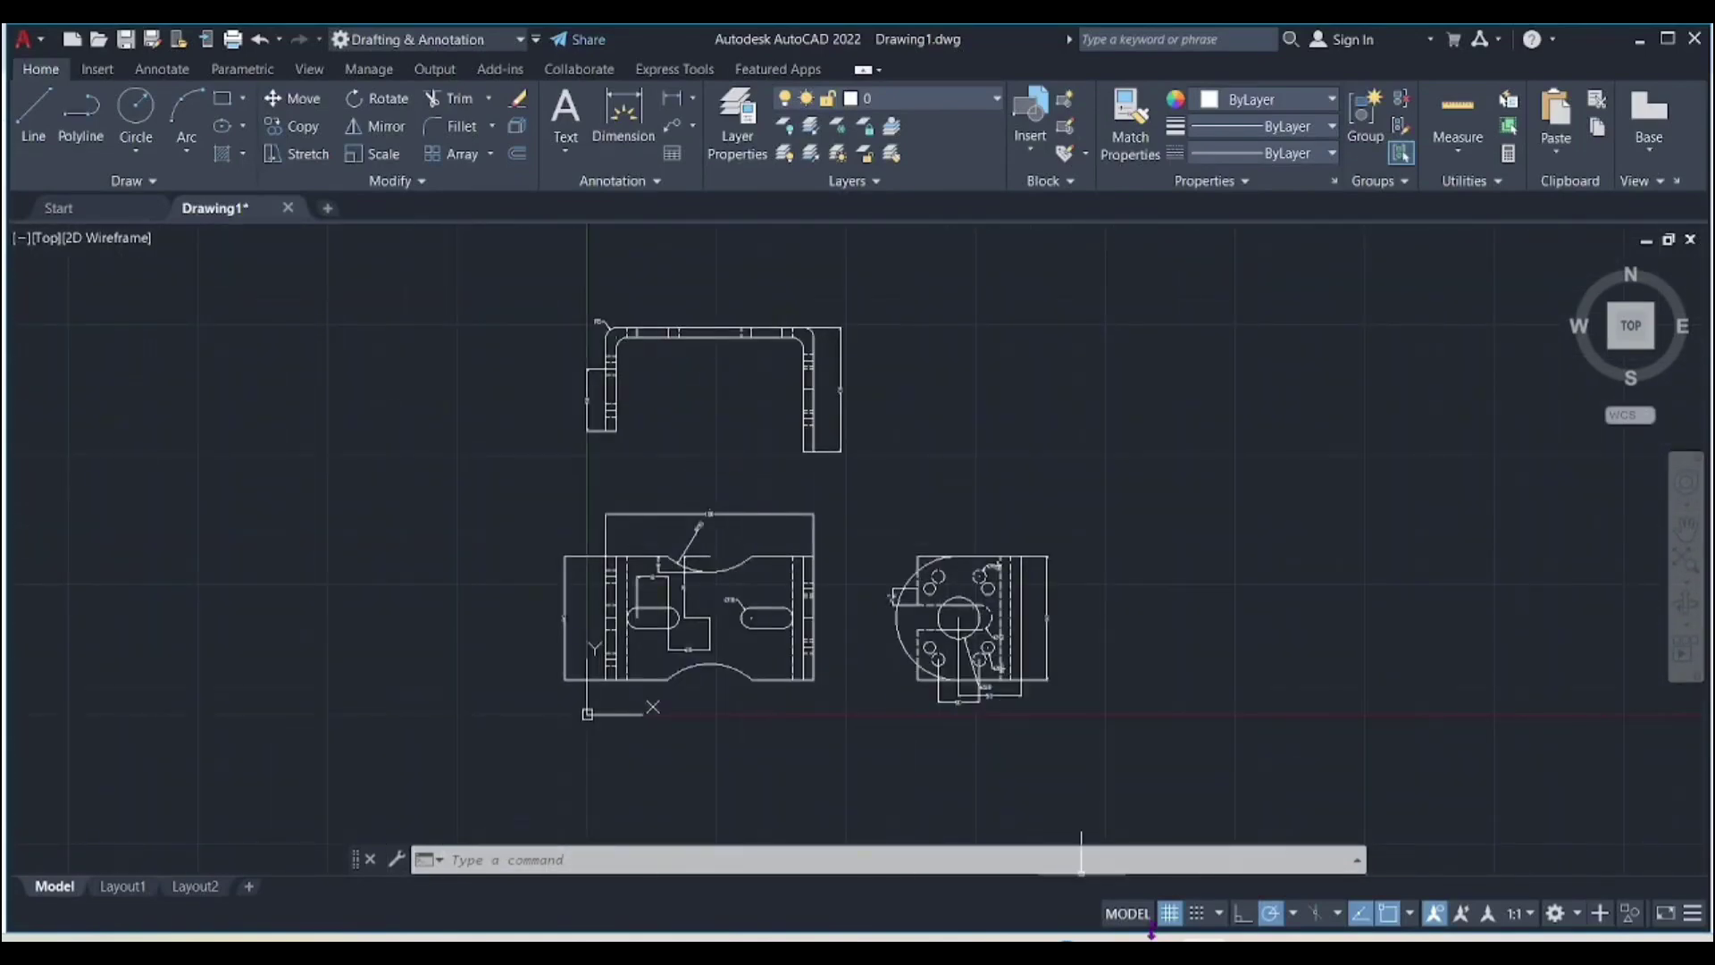